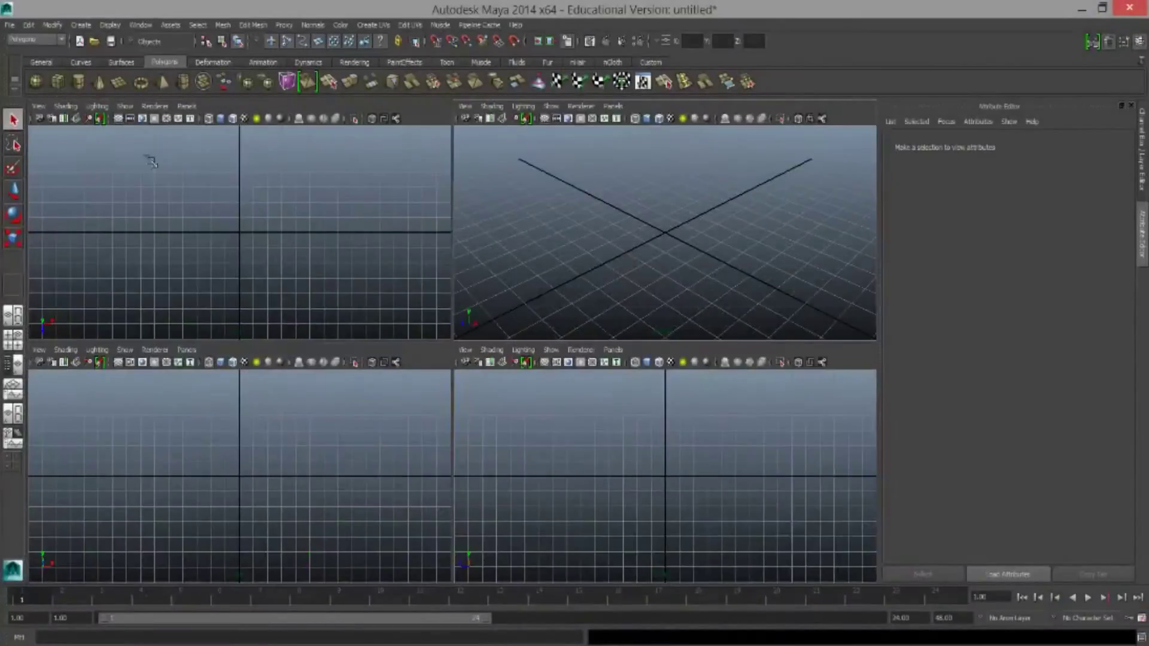
Size the tall thin plank cube and view it shaded, undoing a stray plane
left_click(1006, 145)
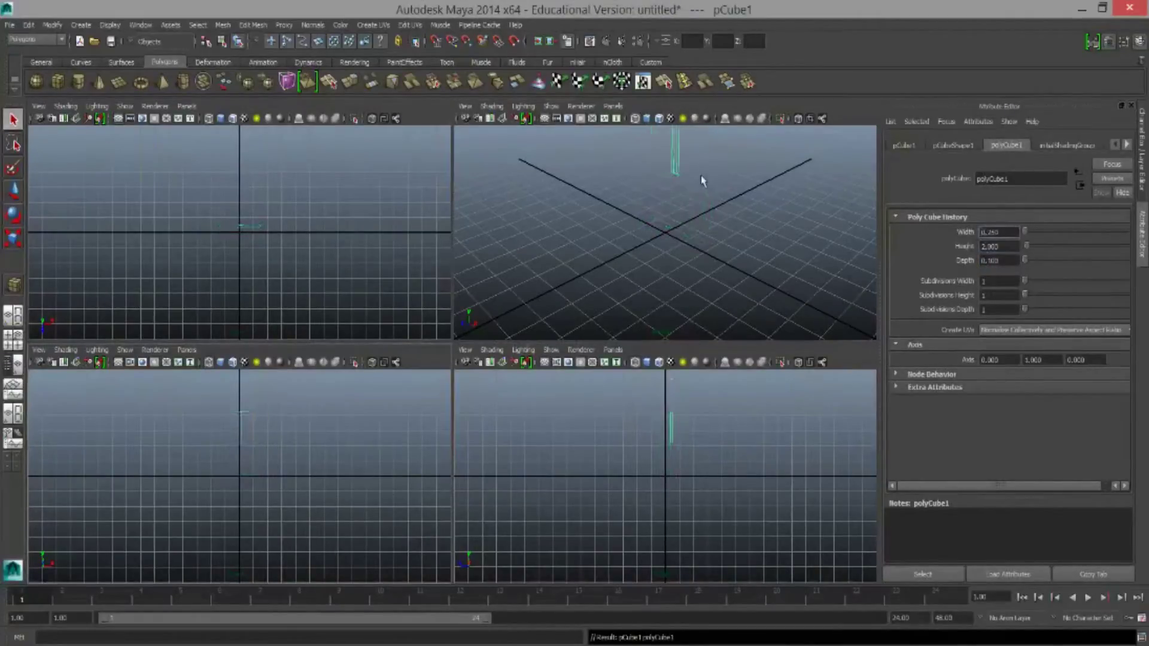
key("5")
left_click_drag(682, 238, 656, 205, "alt")
mouse_move(253, 380)
middle_mouse_down("alt")
mouse_move(253, 444)
mouse_move(222, 473)
middle_mouse_up("alt")
key("w")
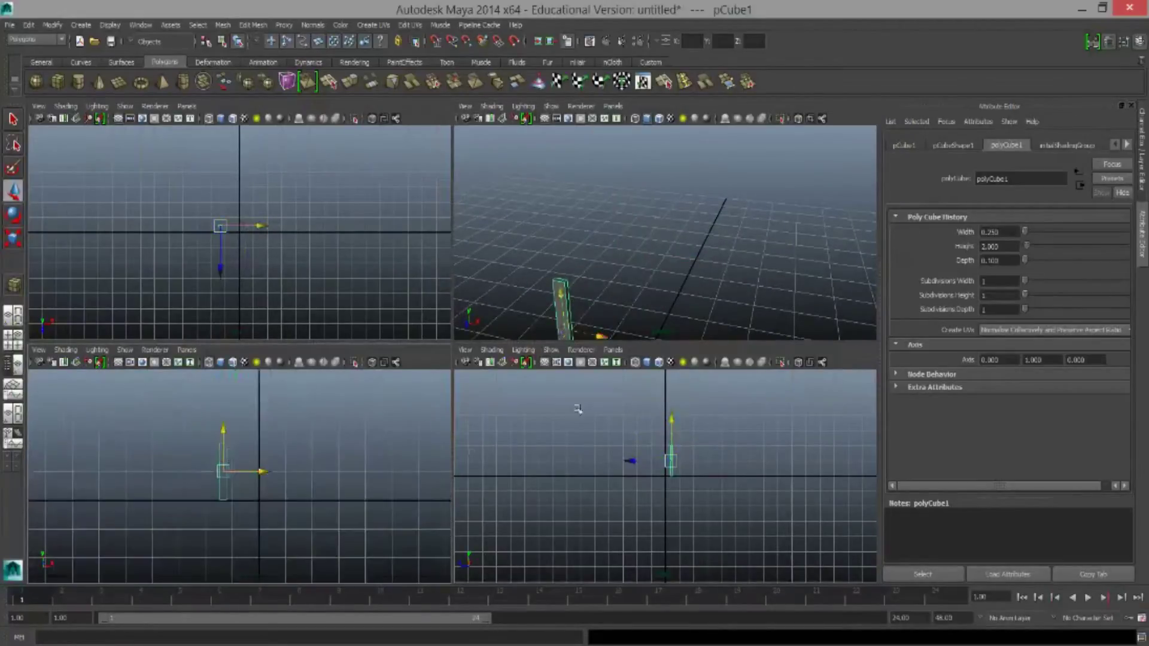
left_click(118, 81)
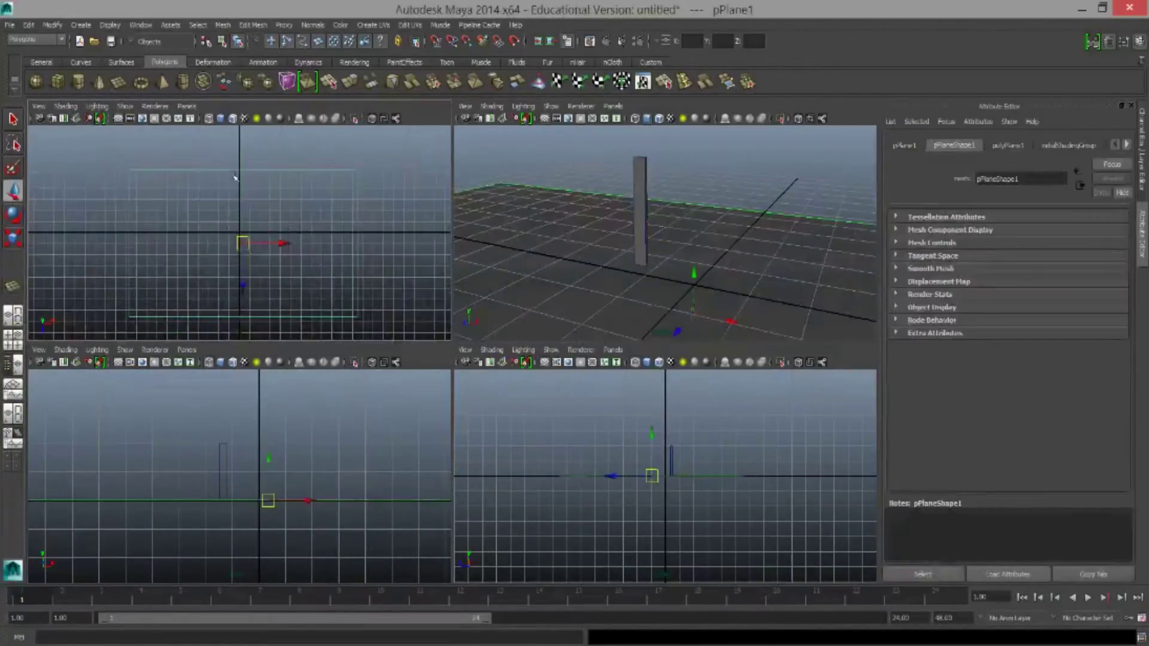
key("ctrl+z")
Make offset duplicates of the plank cube
left_click(28, 24)
left_click(60, 308)
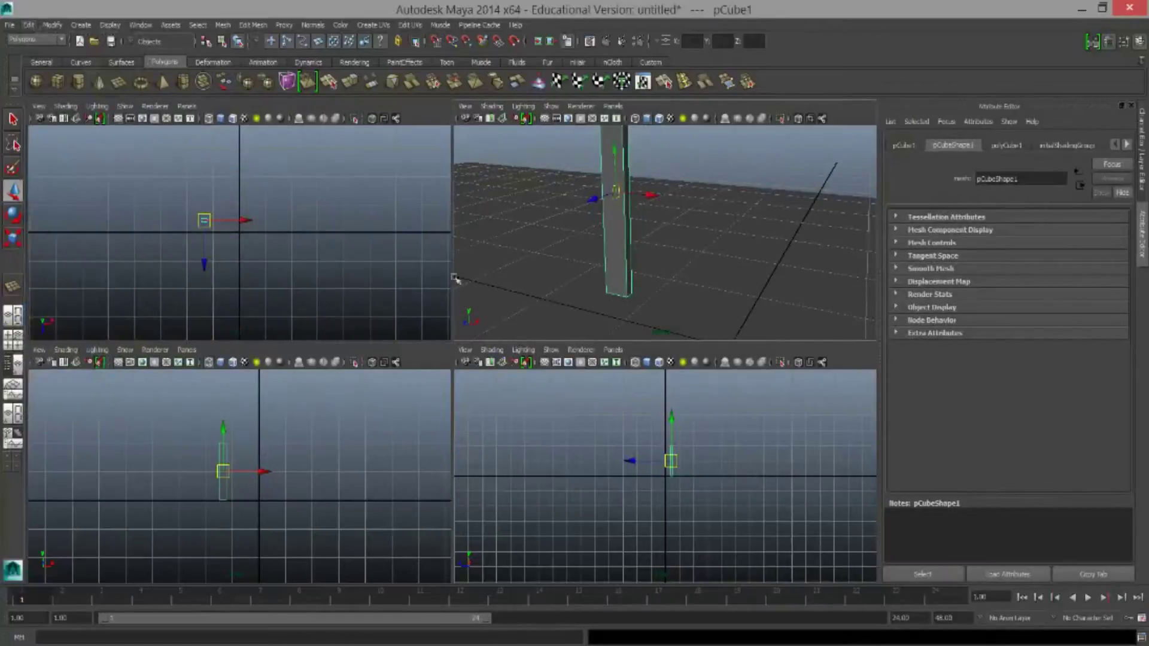
key("shift+d")
scroll(346, 246, "up", 4)
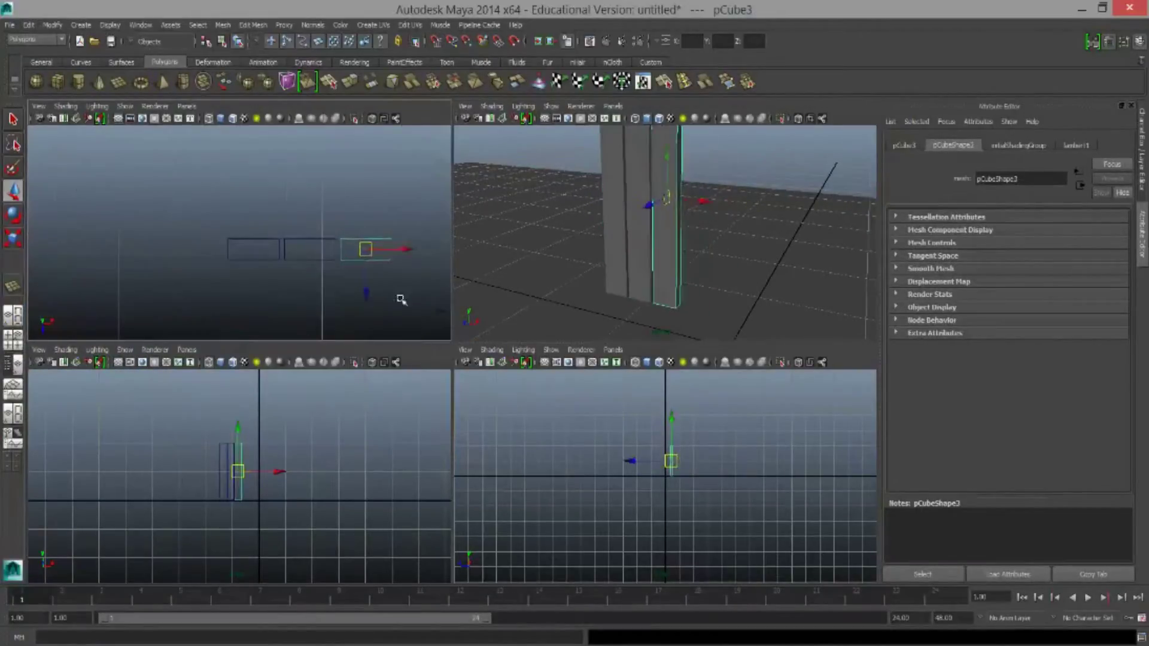
scroll(287, 267, "down", 4)
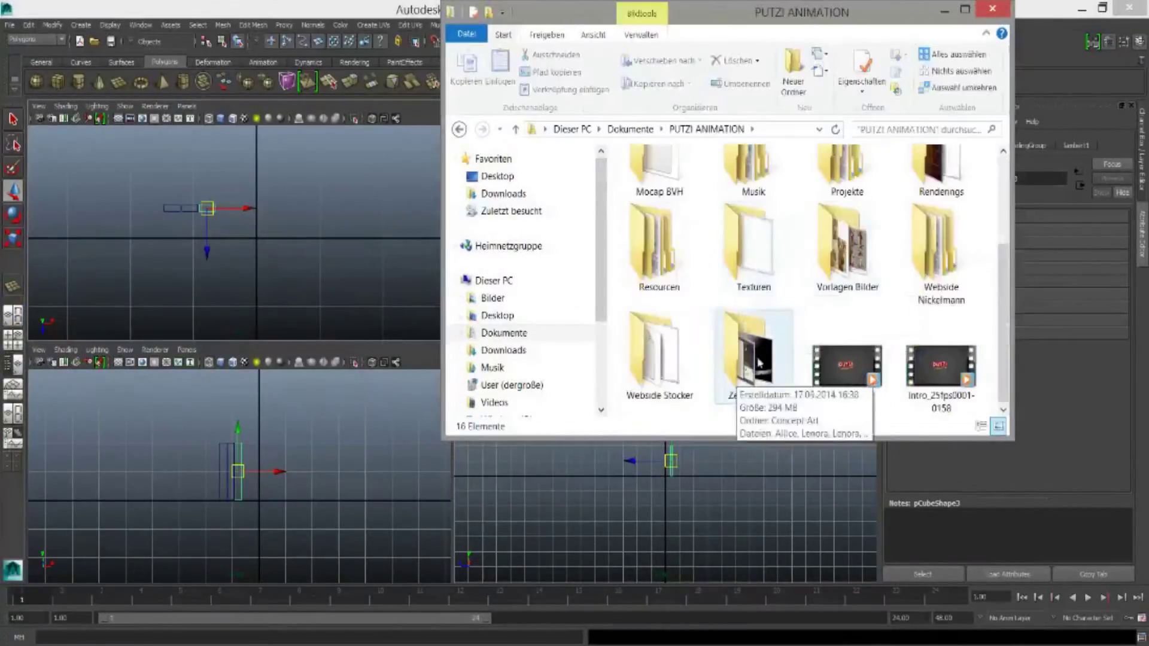
Set the Uebungsmodelling folder under Documents/Projekte as the current project
left_click(504, 332)
double_click(664, 333)
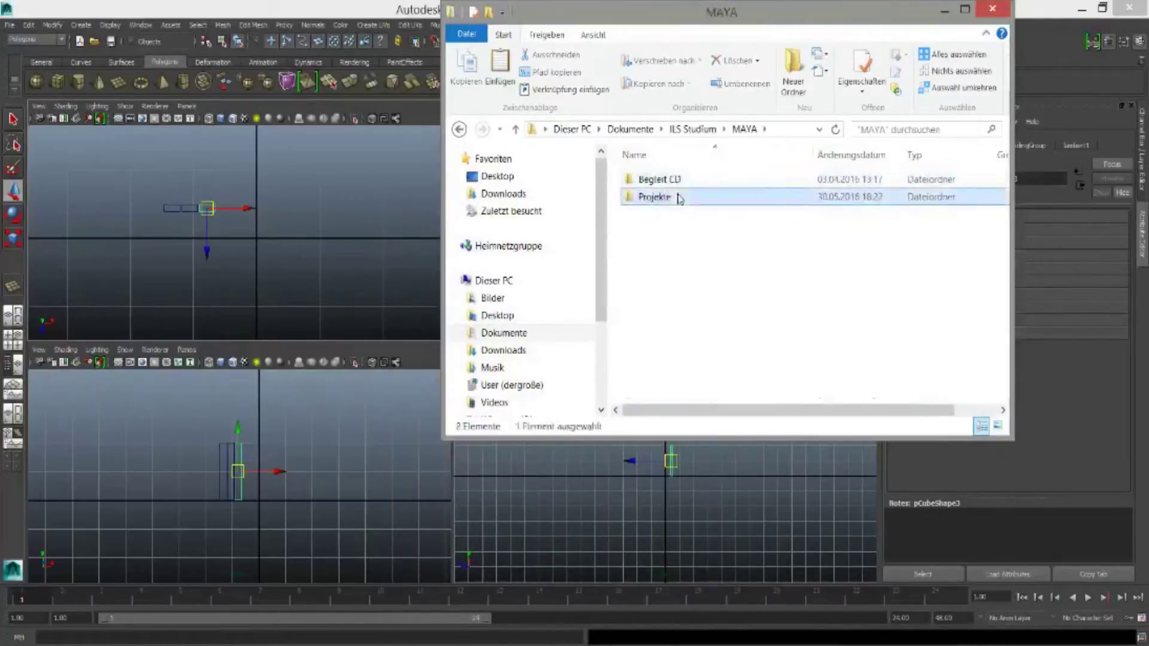
double_click(658, 192)
double_click(658, 180)
double_click(658, 375)
key("ctrl+v")
left_click(36, 302)
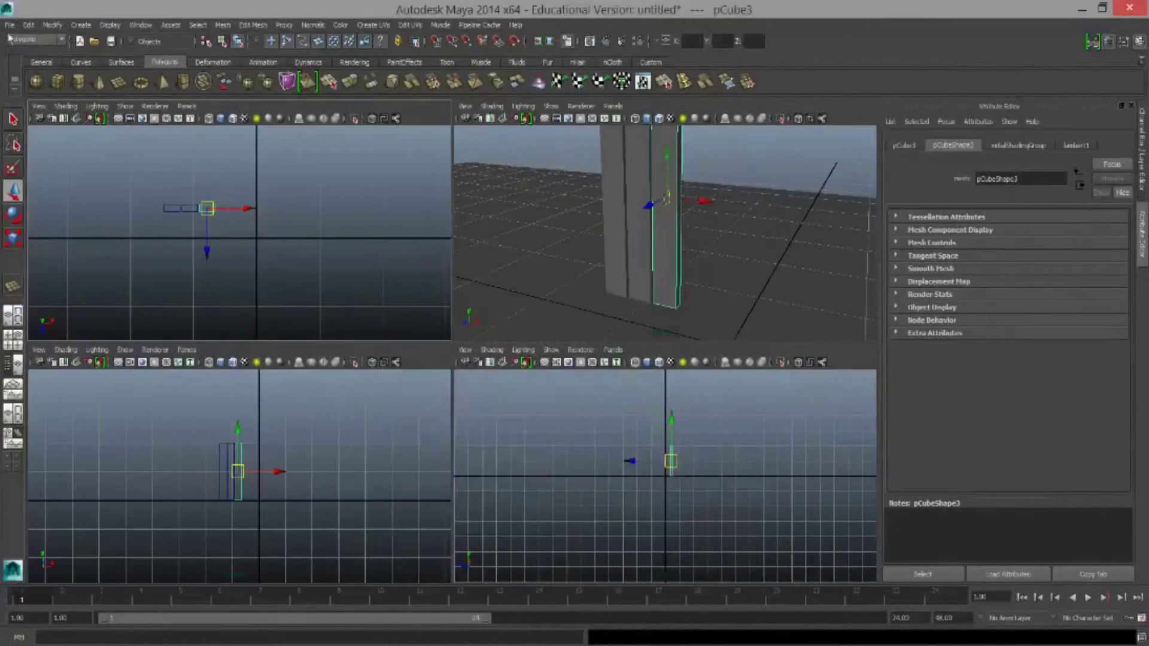
left_click(846, 484)
Import the Little Shelter concept image as the front view's image plane
left_click(39, 349)
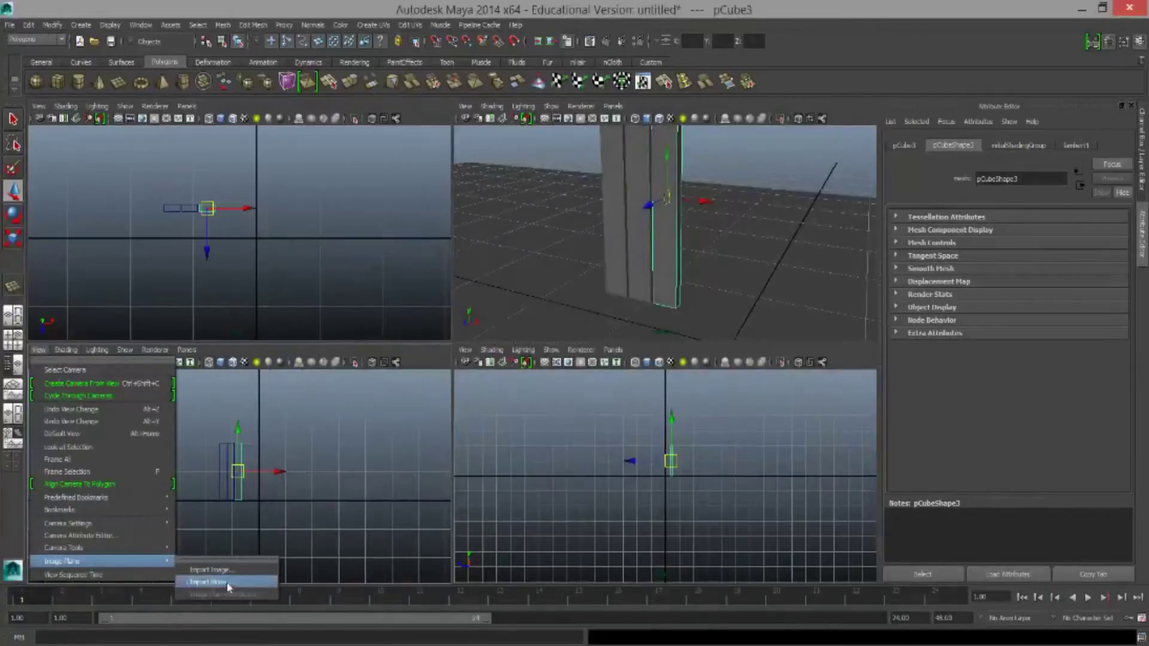
left_click(227, 569)
double_click(430, 249)
key("shift+a")
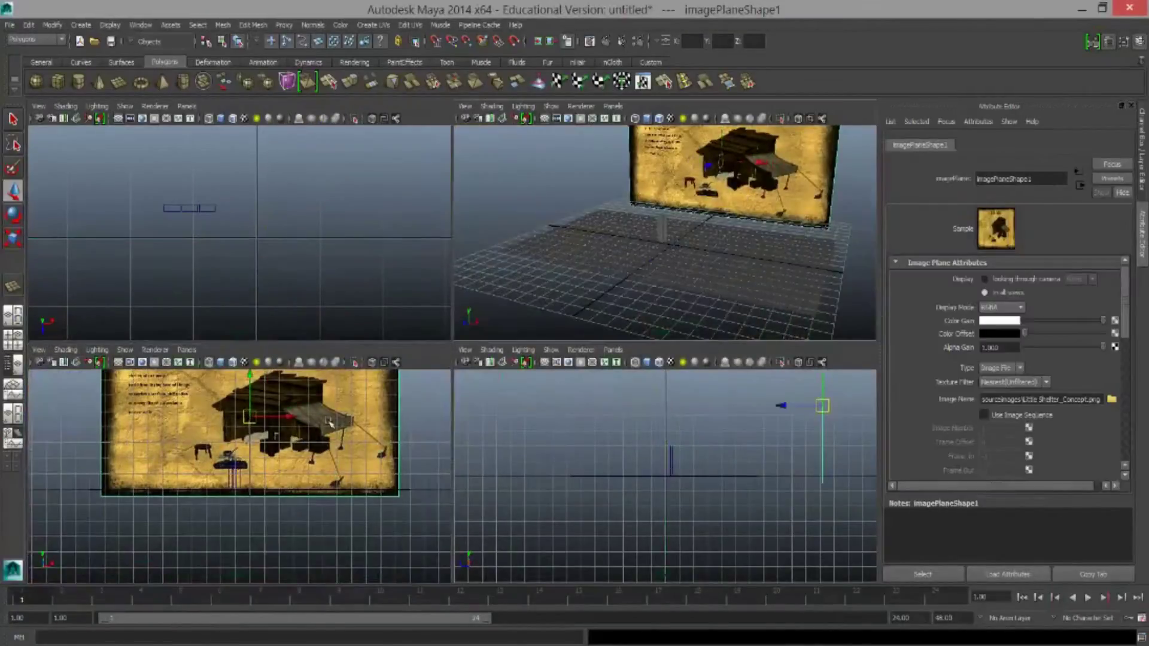
scroll(214, 482, "up", 3)
left_click(215, 211)
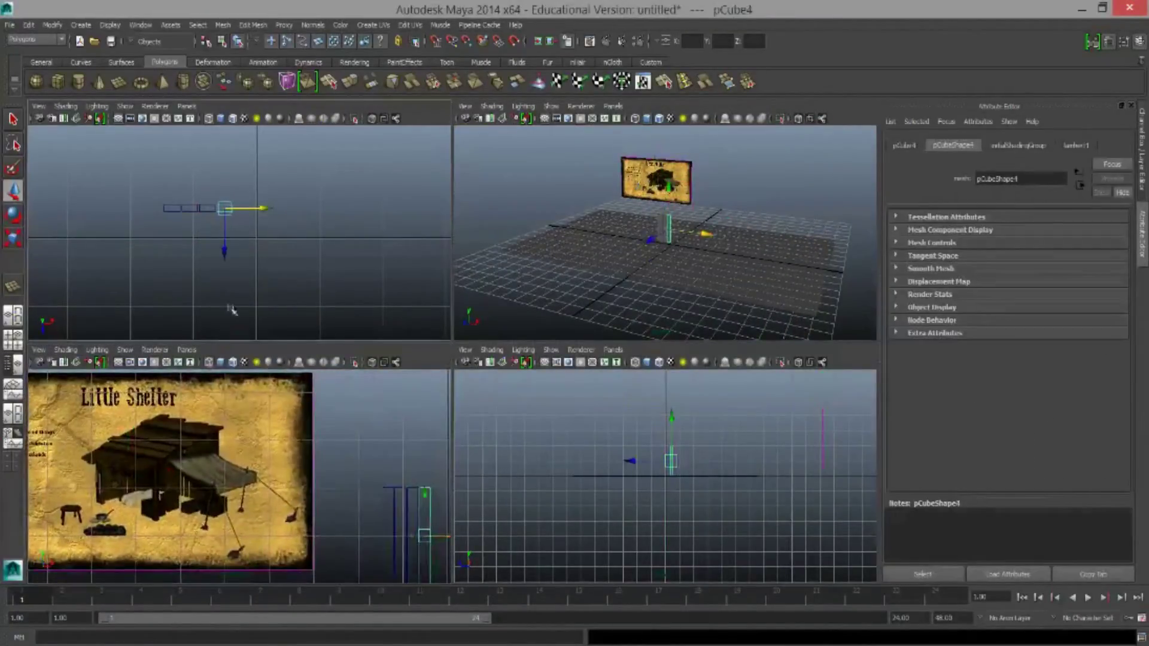
scroll(222, 513, "up", 5)
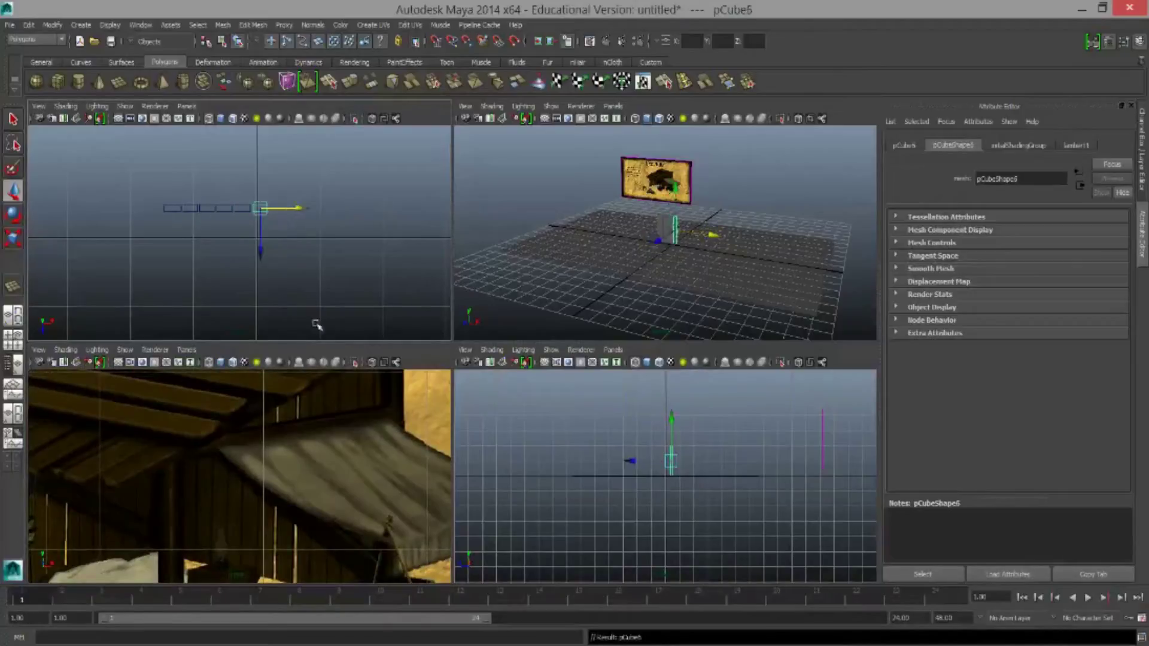
Duplicate and offset the plank repeatedly to fill out the wall row
key("ctrl+d")
key("f")
key("e")
mouse_move(730, 218)
left_mouse_down("alt")
mouse_move(764, 239)
mouse_move(718, 251)
left_mouse_up("alt")
key("w")
key("ctrl+d")
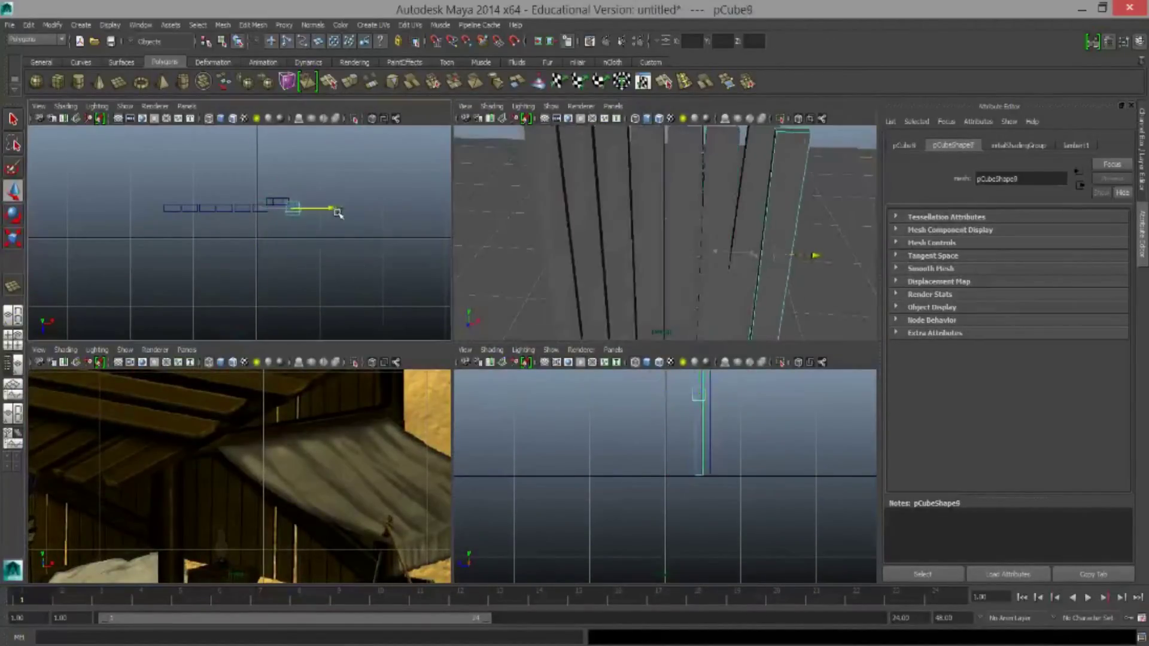
key("shift+d")
key("shift+d")
key("shift+d")
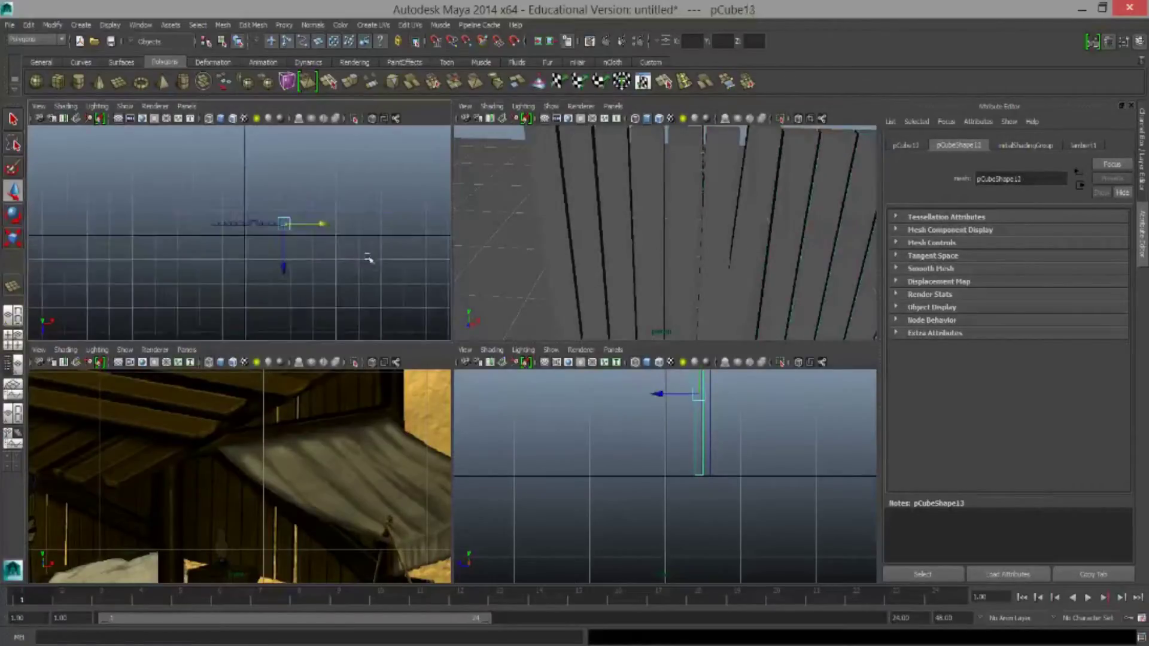
scroll(664, 234, "down", 5)
scroll(182, 193, "down", 2)
Marquee-select all the wall planks and combine them into one mesh
left_click_drag(181, 193, 359, 237)
left_click(223, 24)
left_click(252, 66)
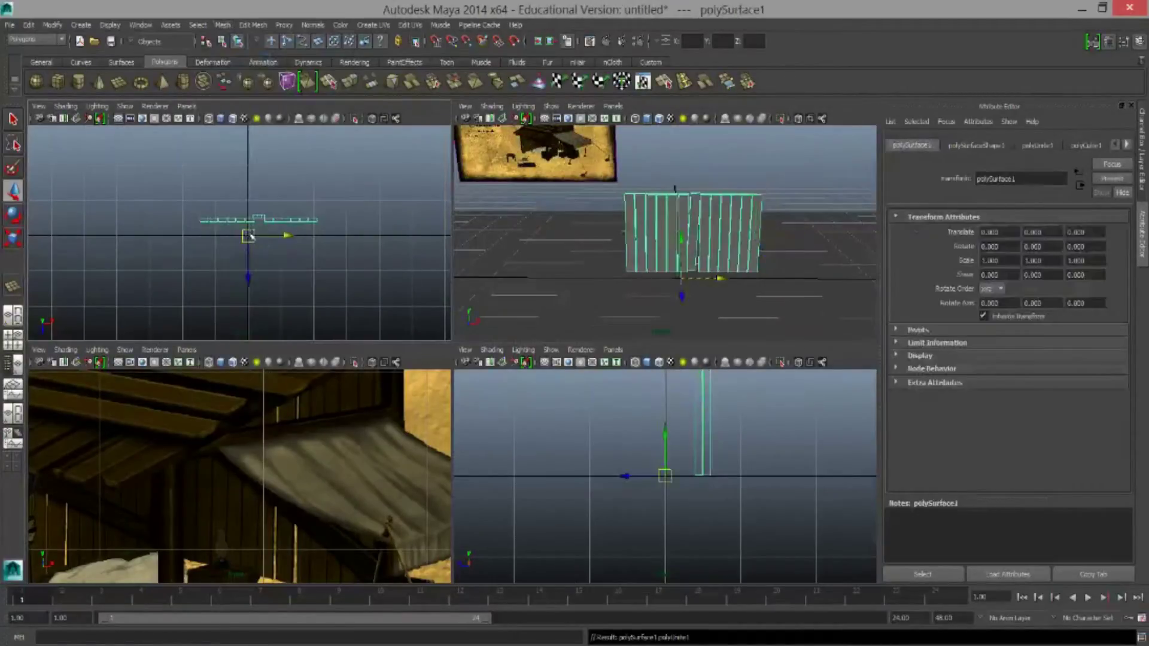
scroll(248, 256, "up", 5)
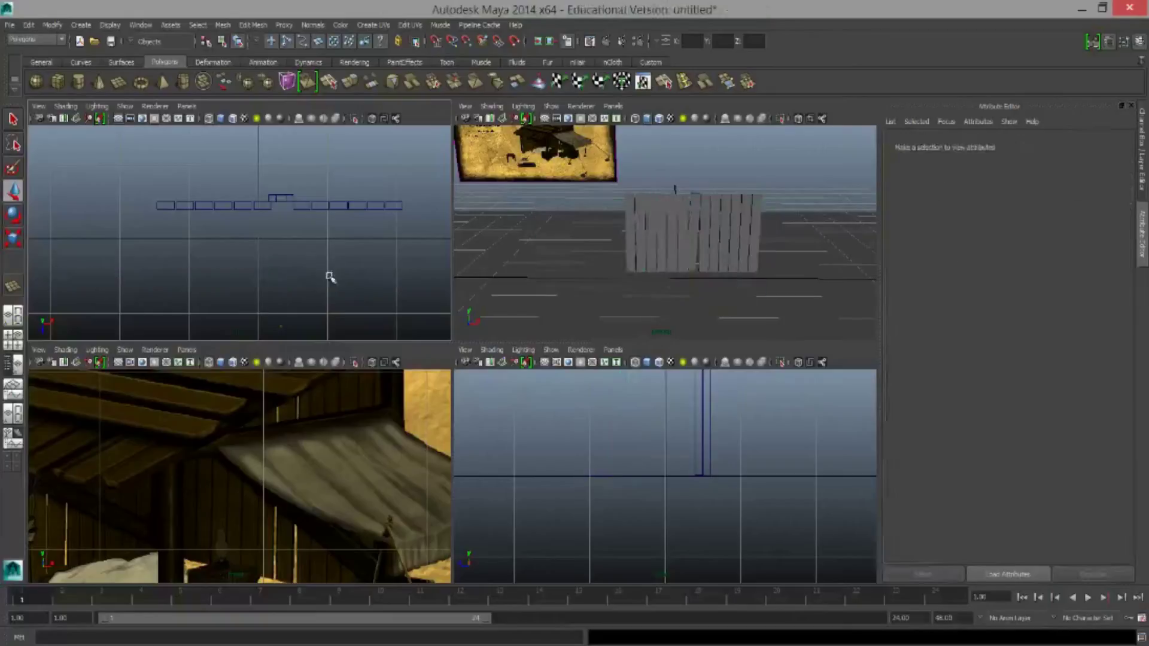
Draw a new plank cube rotated 90° in Y and duplicate it along the side
left_click(57, 81)
left_click(222, 229)
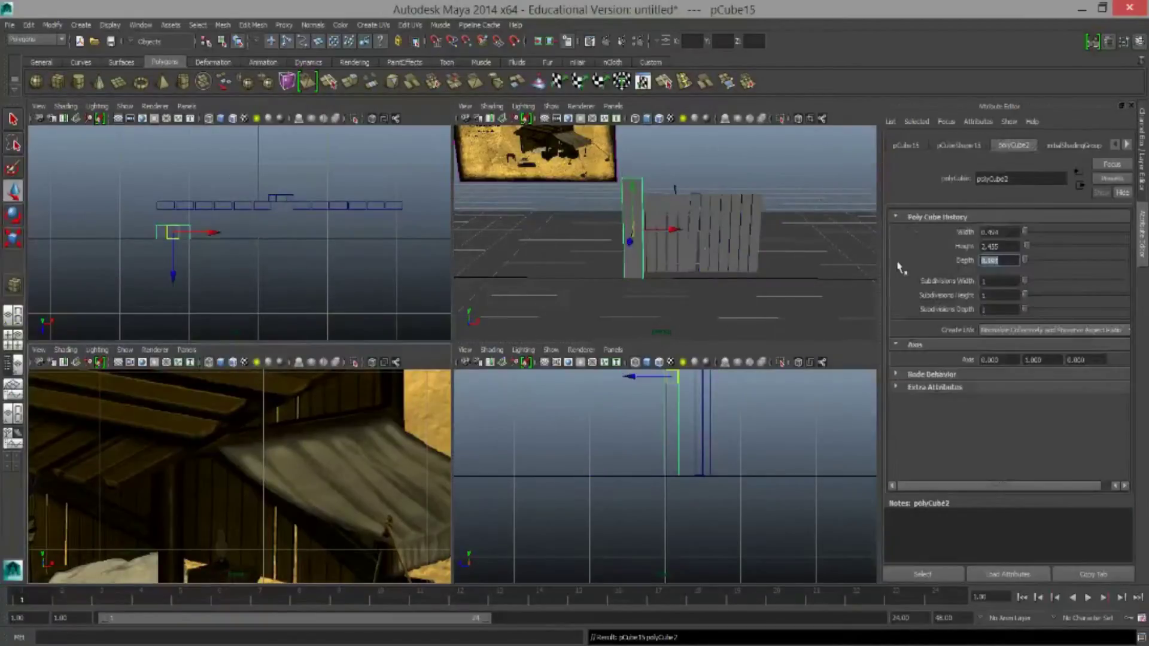
left_click(905, 145)
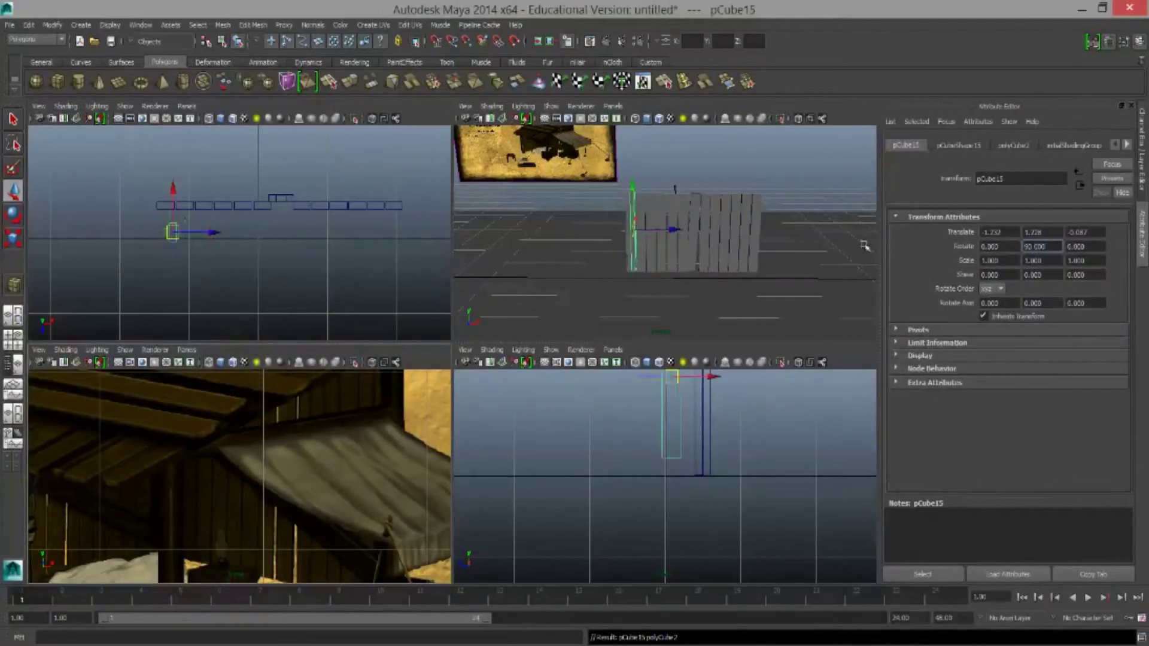
scroll(865, 245, "up", 3)
scroll(631, 454, "up", 3)
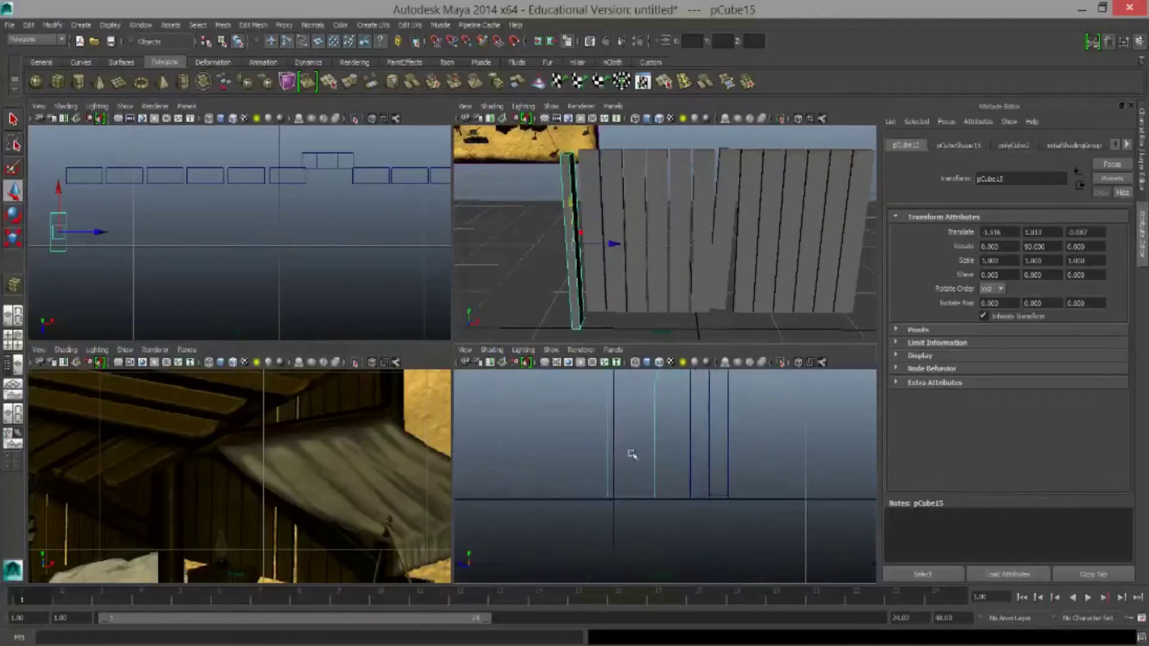
key("shift+d")
key("shift+d")
key("shift+d")
Tilt one of the side-wall planks slightly
mouse_move(628, 228)
left_mouse_down("alt")
mouse_move(674, 251)
mouse_move(652, 228)
mouse_move(622, 221)
left_mouse_up("alt")
left_click(240, 229)
key("f")
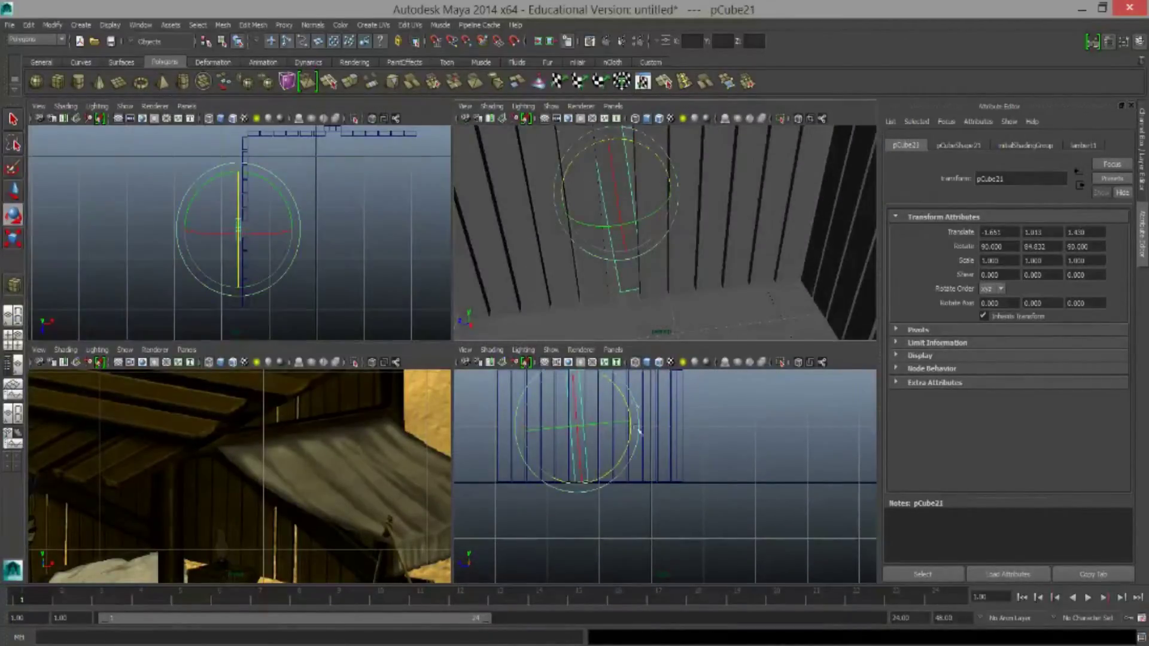
left_click(281, 233)
key("f")
key("w")
mouse_move(286, 196)
left_mouse_down()
mouse_move(295, 180)
mouse_move(290, 214)
left_mouse_up()
Nudge another side plank right, then combine the side-wall planks into one mesh
left_click(280, 220)
left_click_drag(658, 240, 604, 216, "alt")
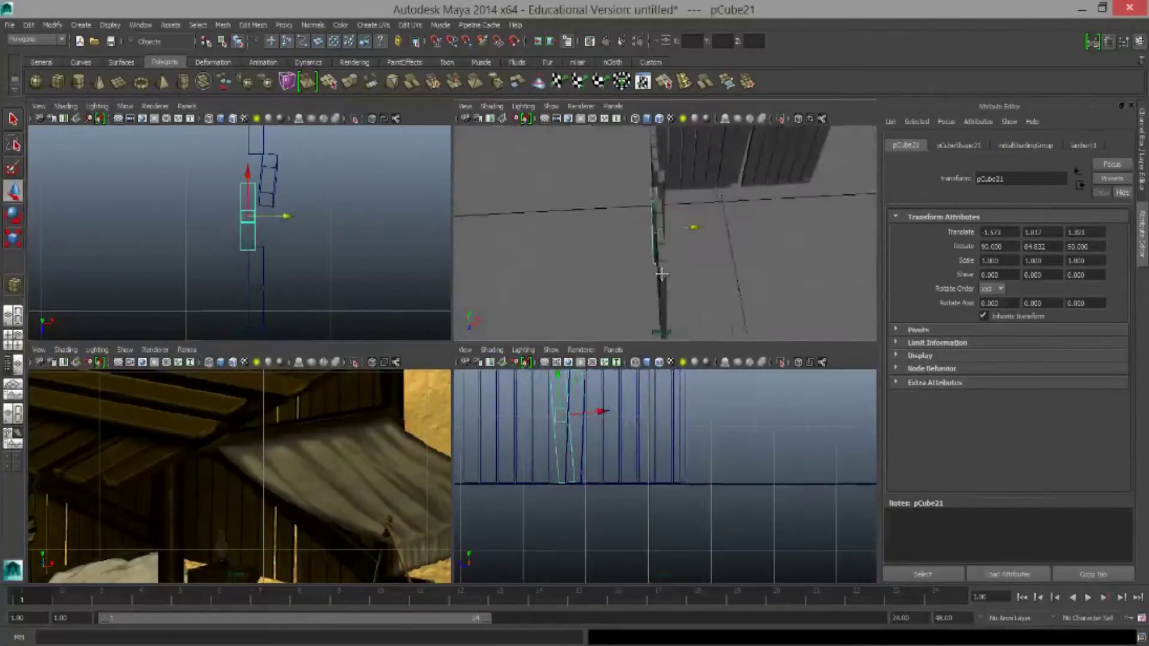
left_click_drag(239, 479, 184, 529, "alt")
left_click(222, 25)
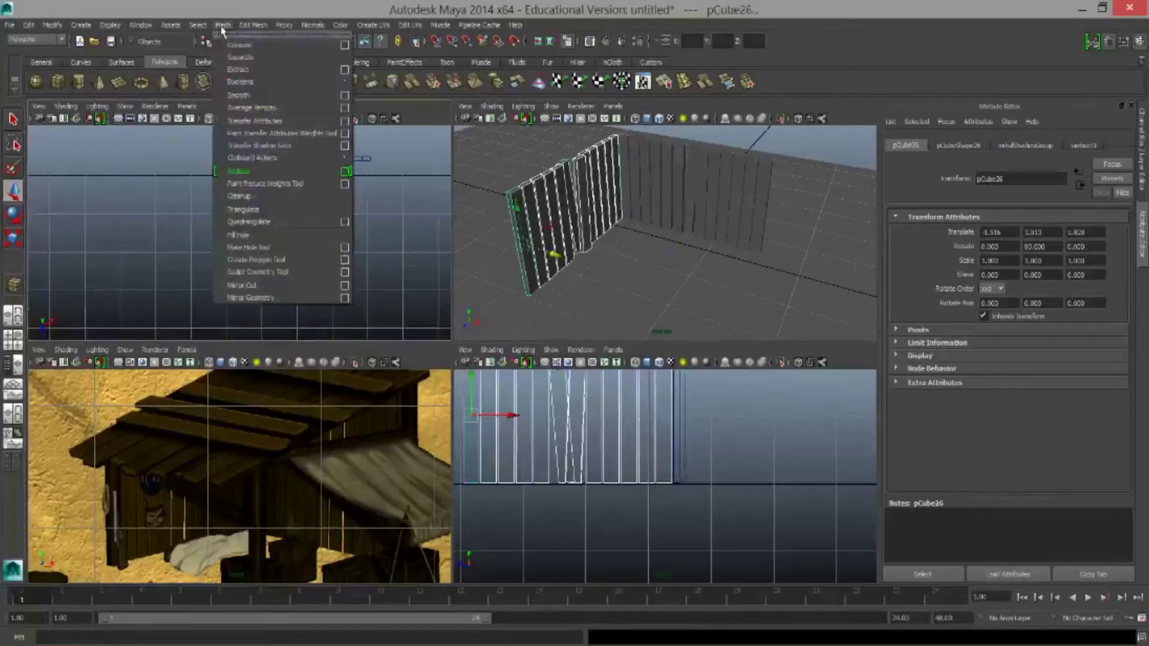
left_click(234, 281)
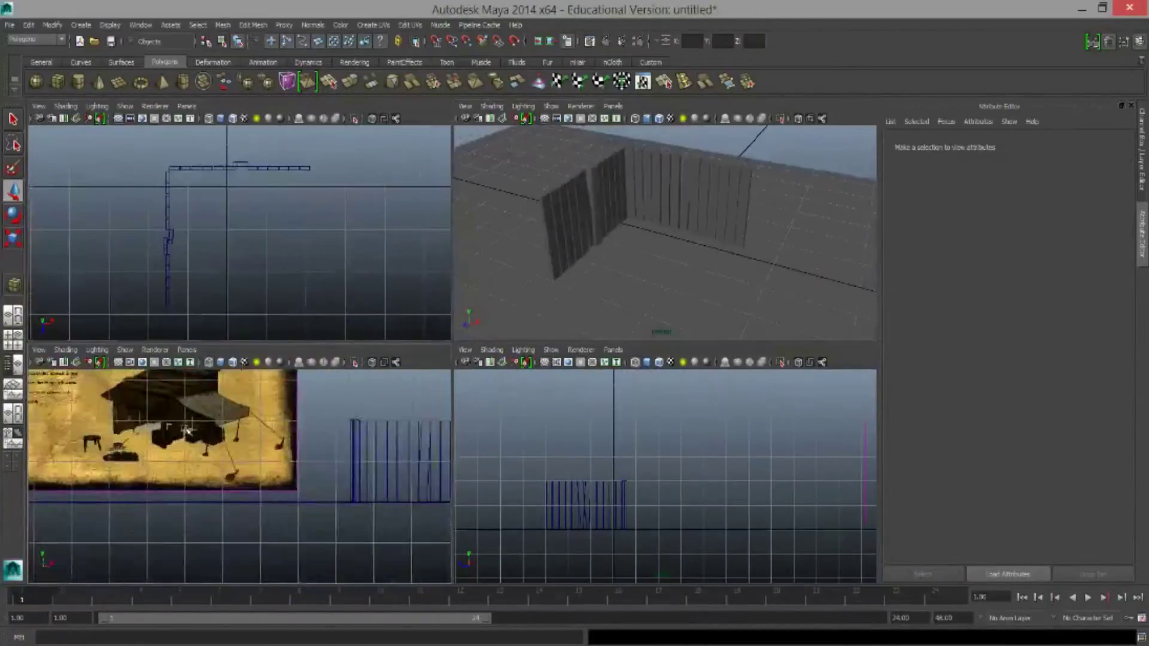
Draw a corner post cube sized 0.2 × 2.2 × 0.2
left_click(647, 482)
left_click(57, 82)
mouse_move(183, 177)
left_mouse_down()
mouse_move(208, 201)
mouse_move(207, 173)
left_mouse_up()
left_click(1013, 145)
left_click(998, 260)
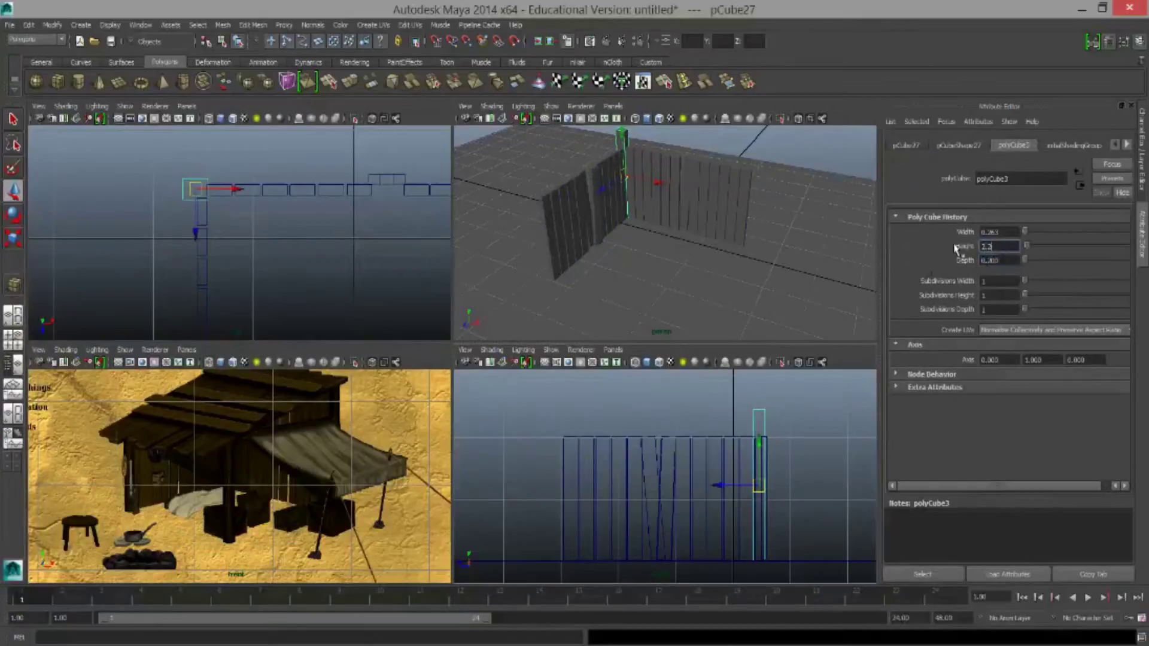
key("f")
key("f")
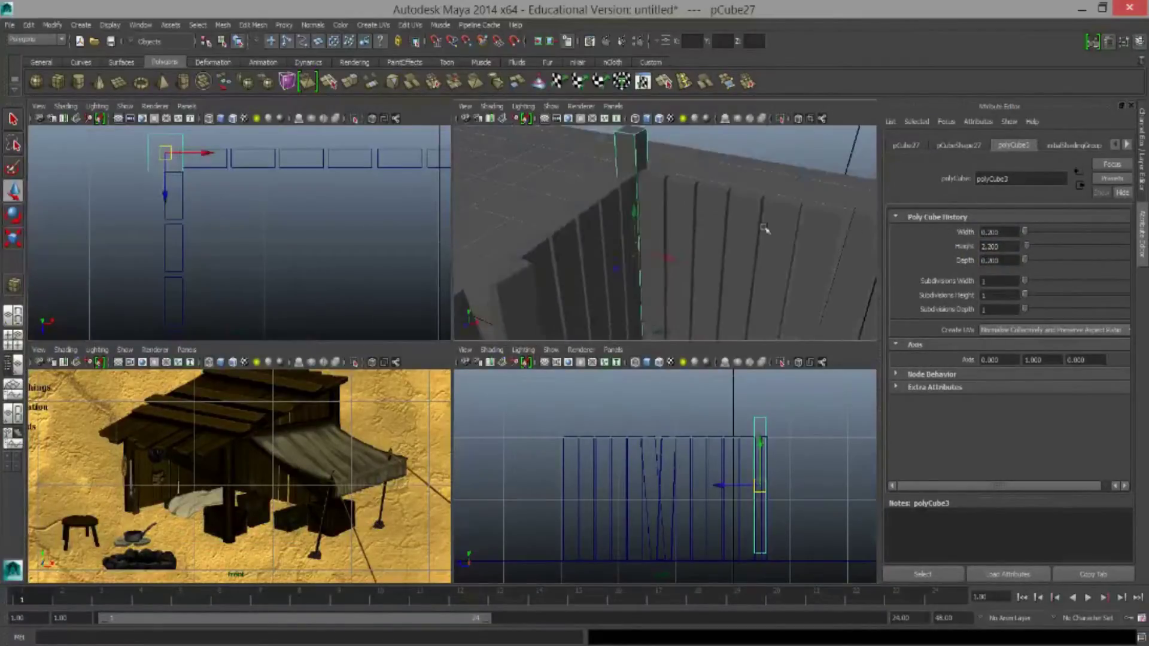
Duplicate the post and move the copy to the fence's corner
left_click(478, 305)
left_click(201, 189)
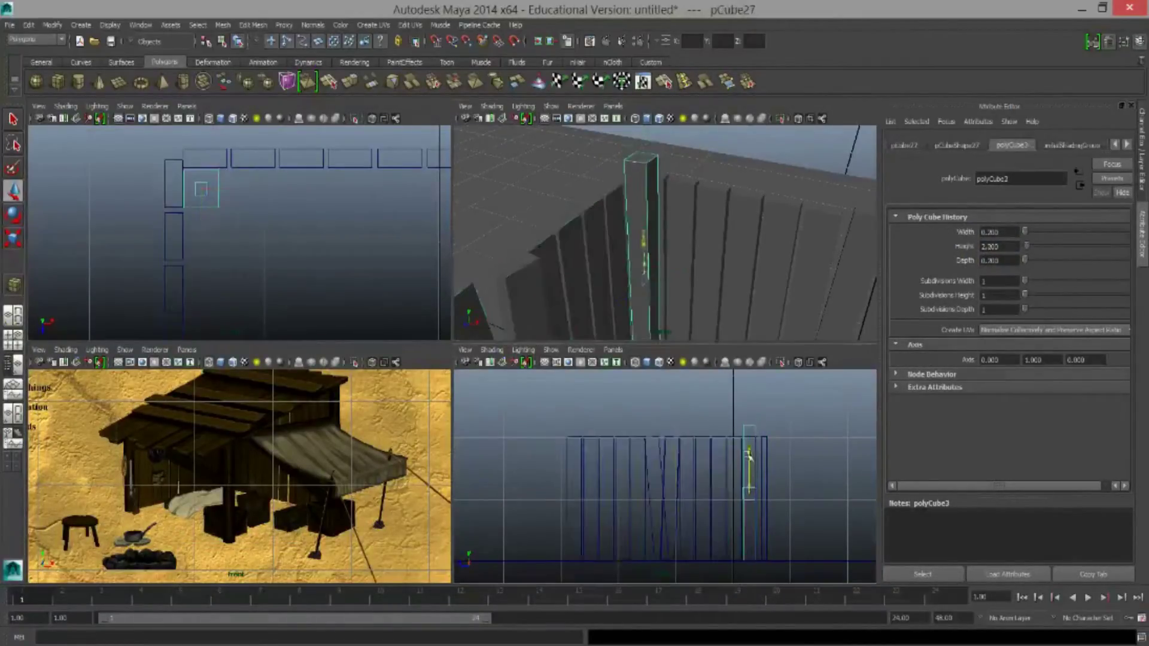
key("f")
scroll(664, 233, "down", 5)
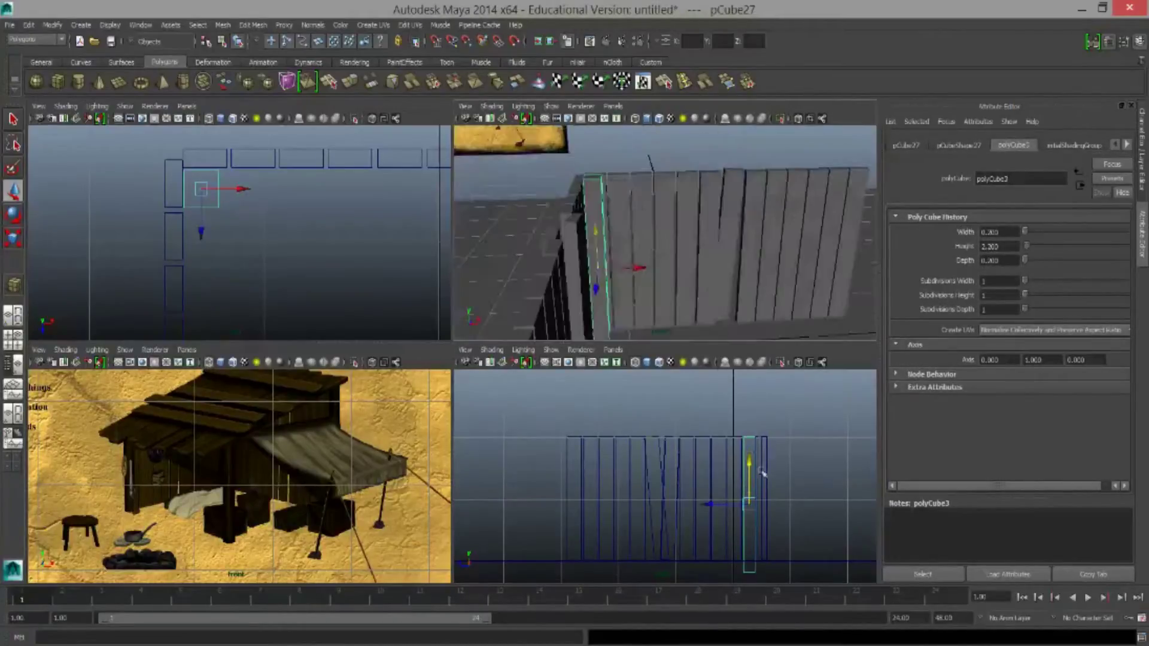
scroll(465, 544, "up", 3)
key("ctrl+d")
key("ctrl+d")
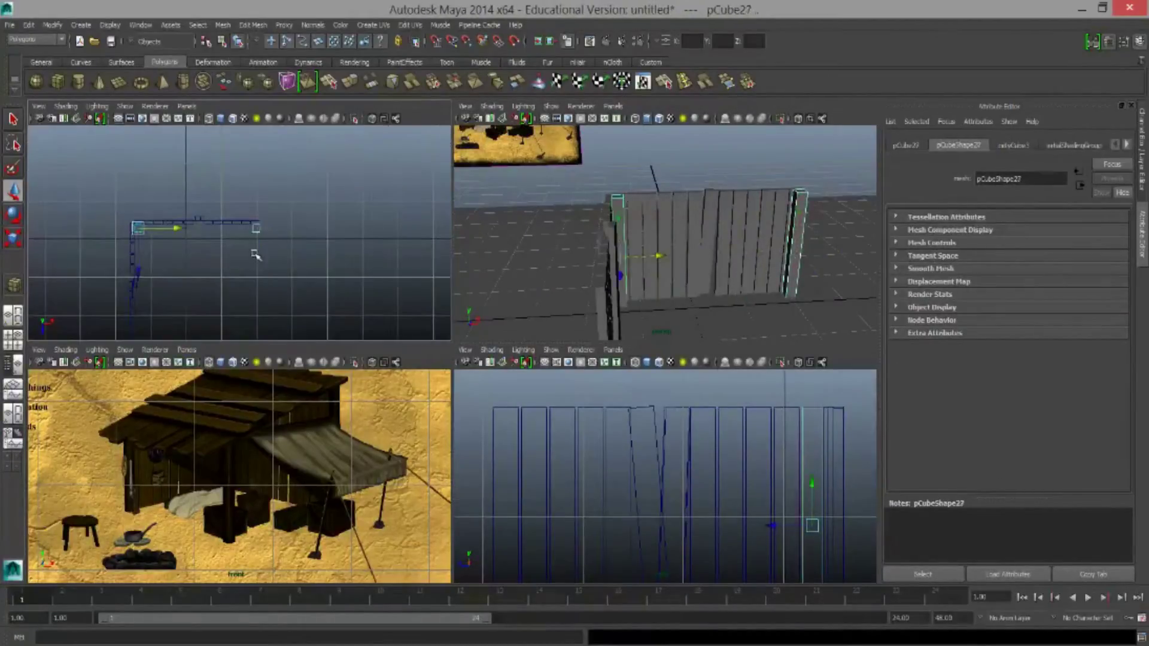
left_click_drag(249, 283, 261, 229)
mouse_move(658, 239)
left_mouse_down("alt")
mouse_move(551, 236)
mouse_move(574, 215)
left_mouse_up("alt")
Turn the plank horizontal and lay it along the fence top
key("e")
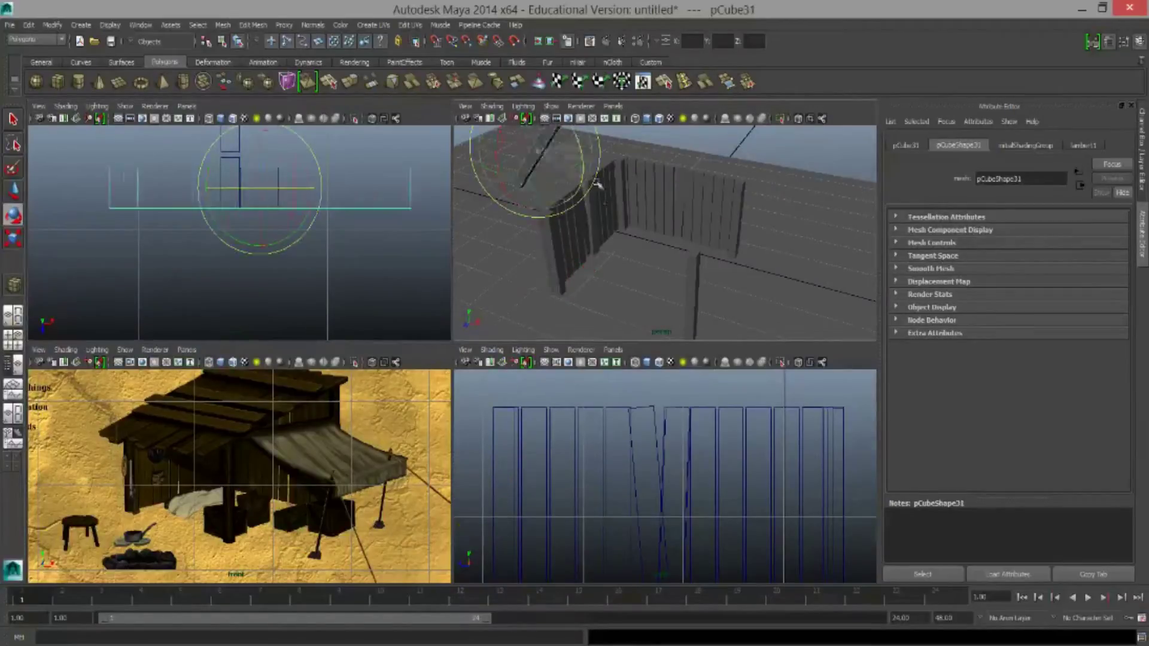
key("w")
left_click_drag(282, 218, 335, 218)
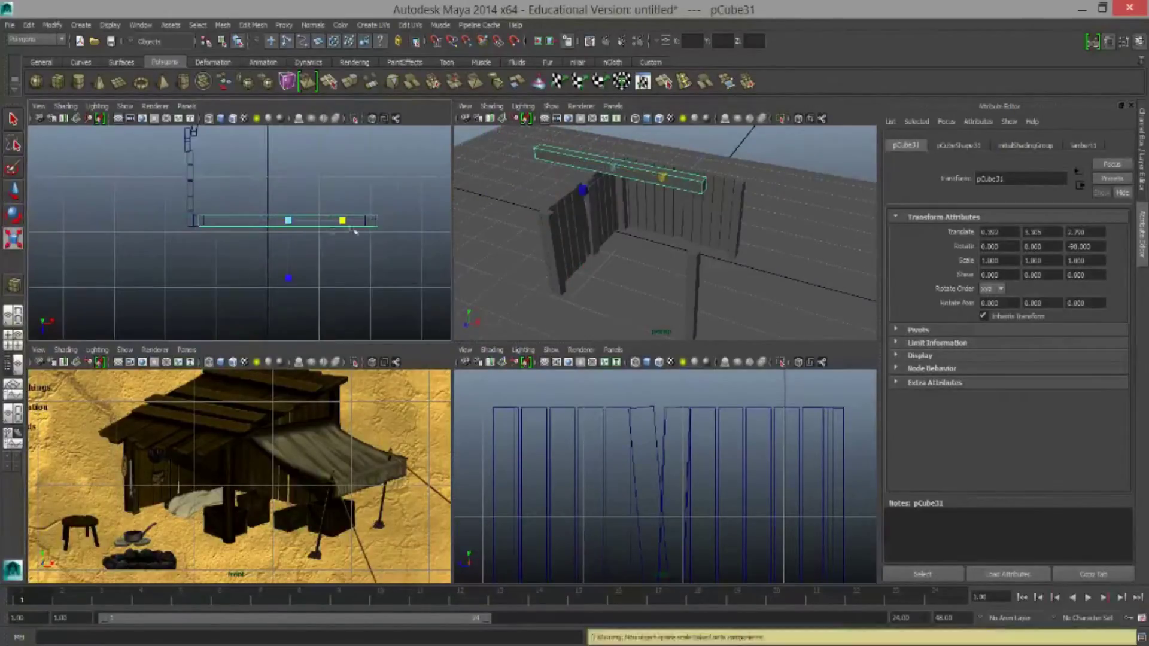
scroll(598, 437, "up", 5)
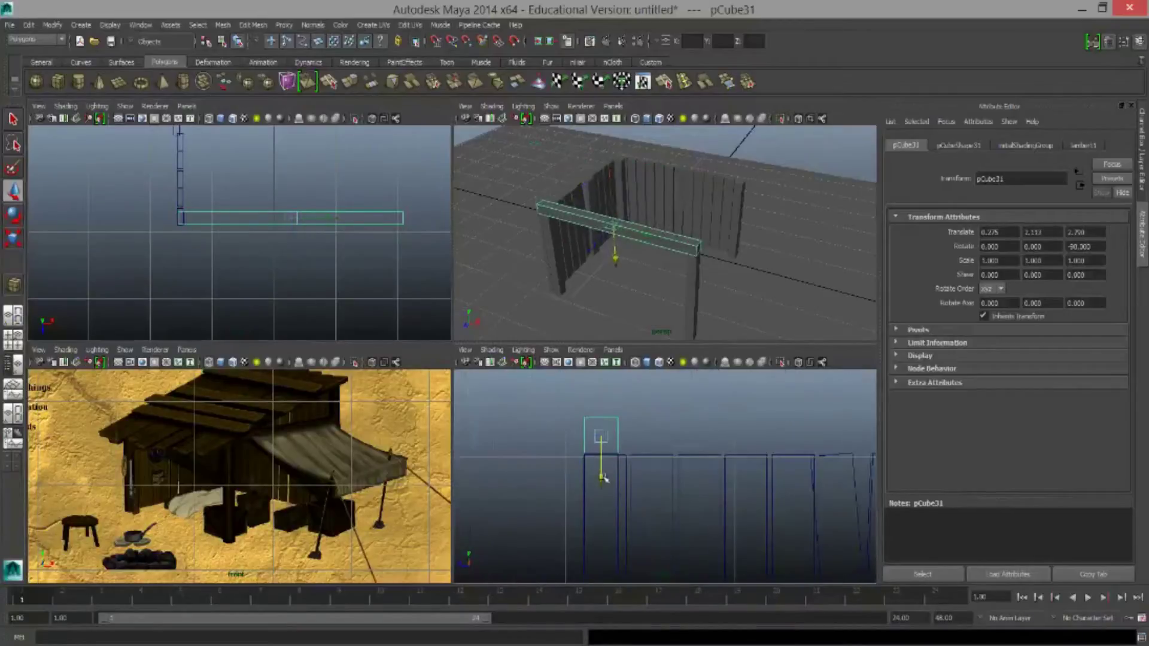
left_click_drag(600, 418, 600, 435)
scroll(236, 432, "up", 3)
scroll(235, 431, "up", 3)
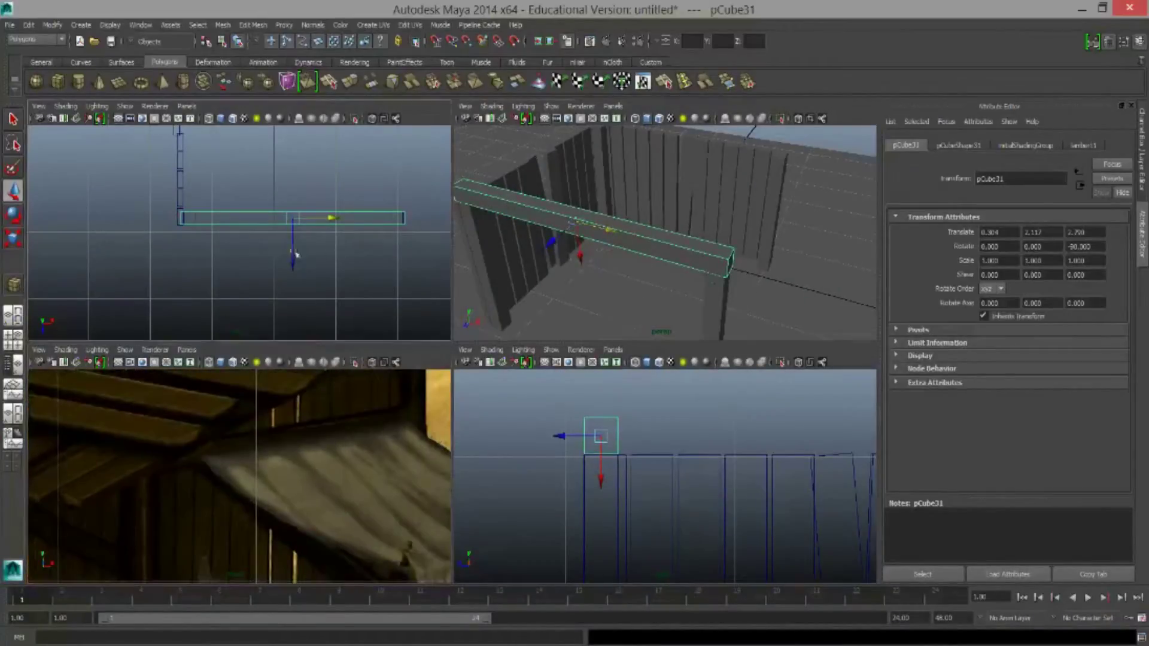
Duplicate the top plank and rotate the copy onto the side wall as a rail
key("ctrl+d")
left_click_drag(296, 254, 288, 263)
mouse_move(622, 228)
left_mouse_down("alt")
mouse_move(646, 218)
mouse_move(688, 146)
mouse_move(450, 262)
left_mouse_up("alt")
key("e")
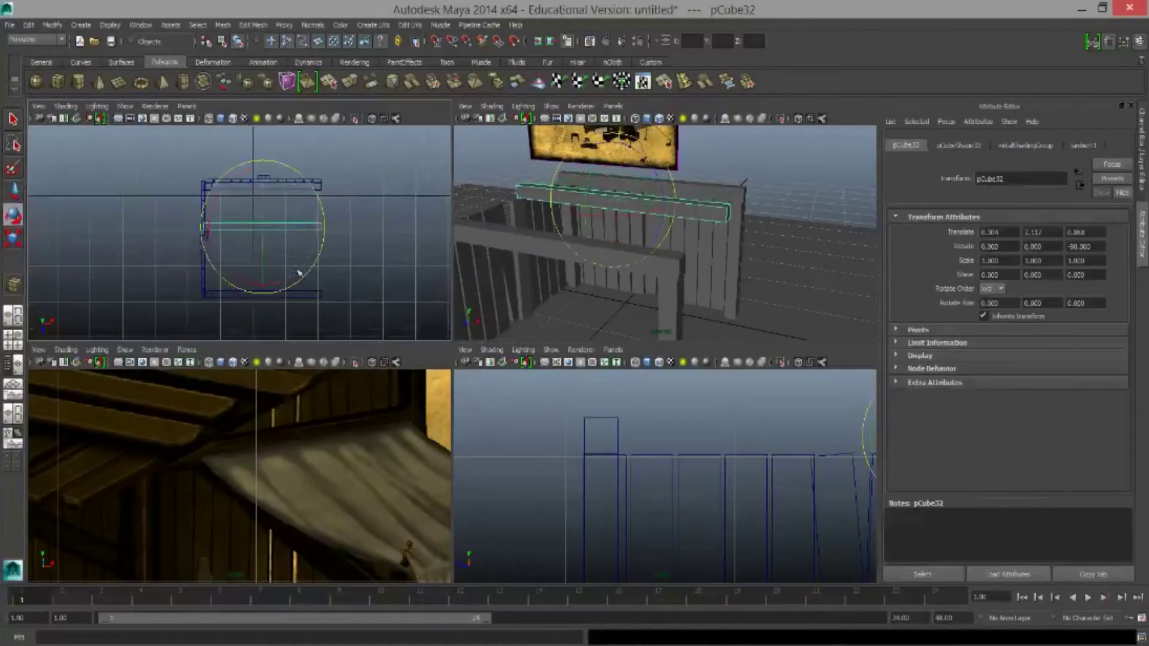
mouse_move(298, 266)
left_mouse_down()
mouse_move(218, 260)
mouse_move(257, 287)
left_mouse_up()
key("w")
mouse_move(302, 239)
left_mouse_down()
mouse_move(245, 230)
mouse_move(206, 198)
left_mouse_up()
scroll(257, 227, "up", 3)
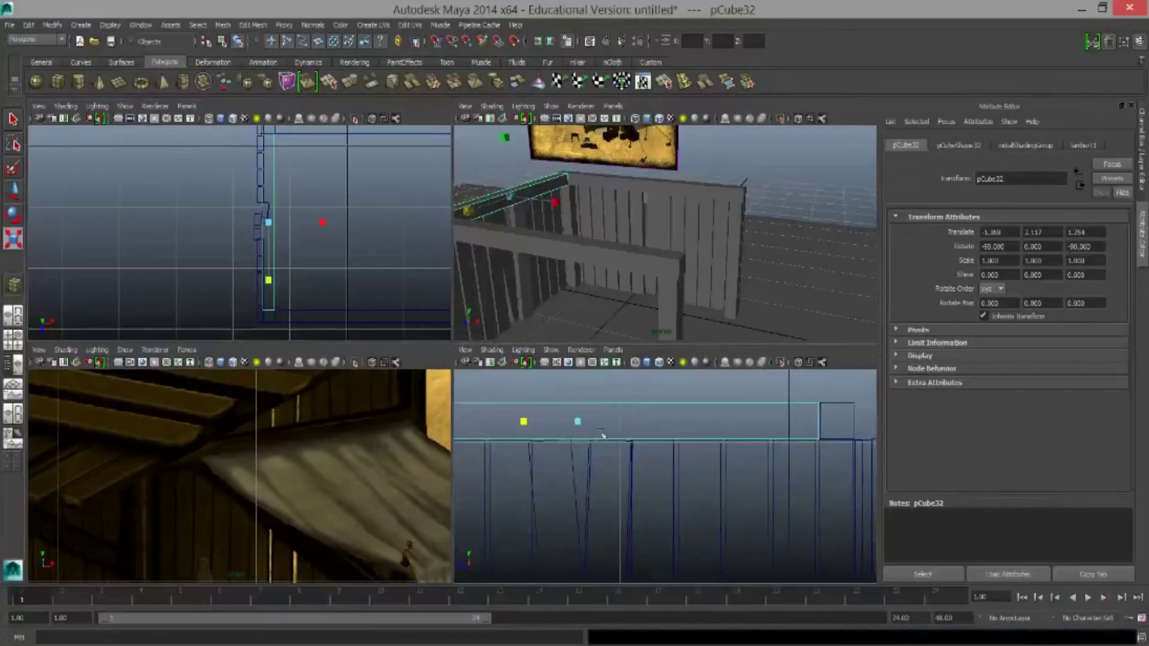
middle_click_drag(658, 479, 582, 322, "alt")
scroll(300, 261, "down", 3)
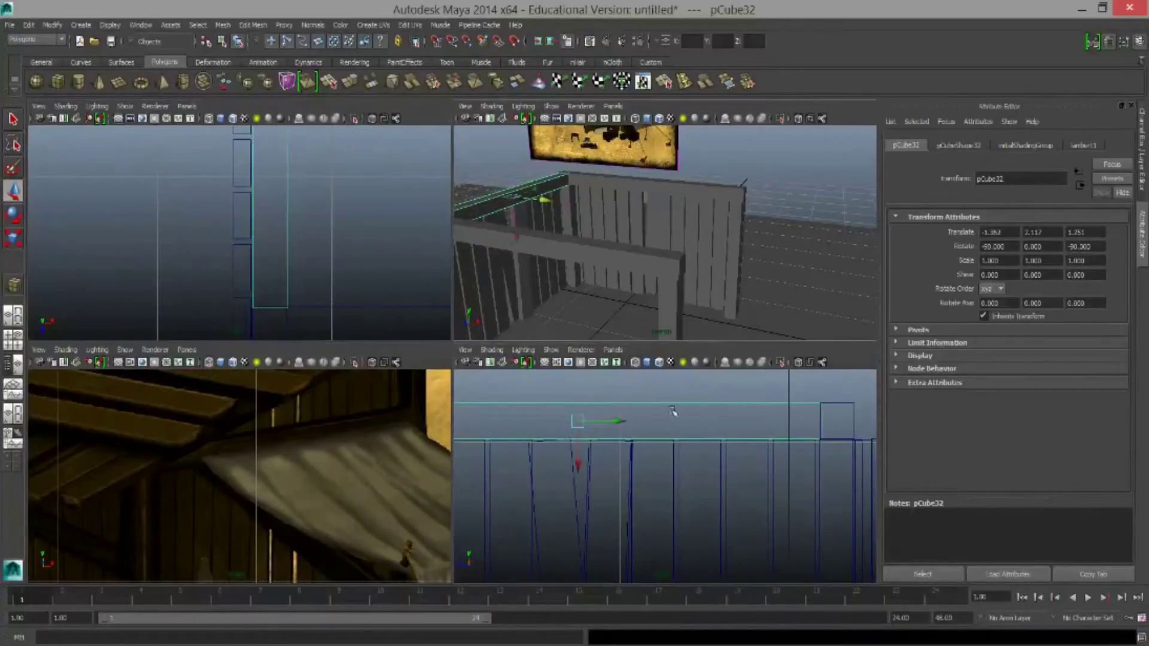
Copy the side rail onto the opposite wall and lower the corner post slightly
key("ctrl+d")
scroll(285, 212, "down", 3)
key("w")
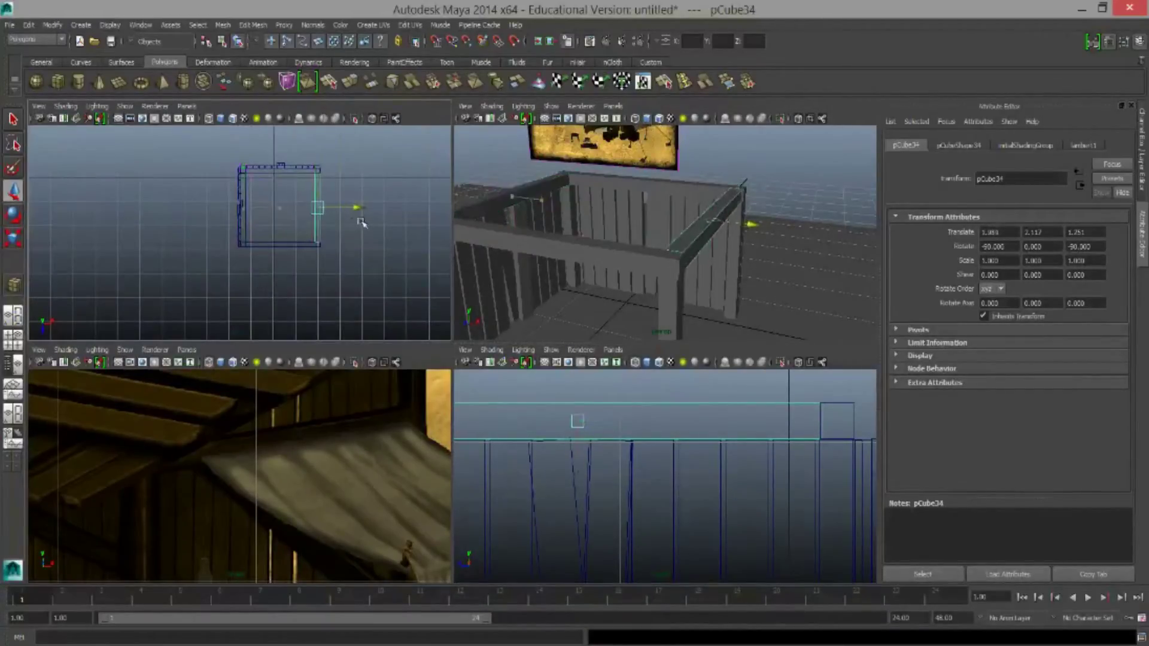
middle_click_drag(362, 223, 410, 217)
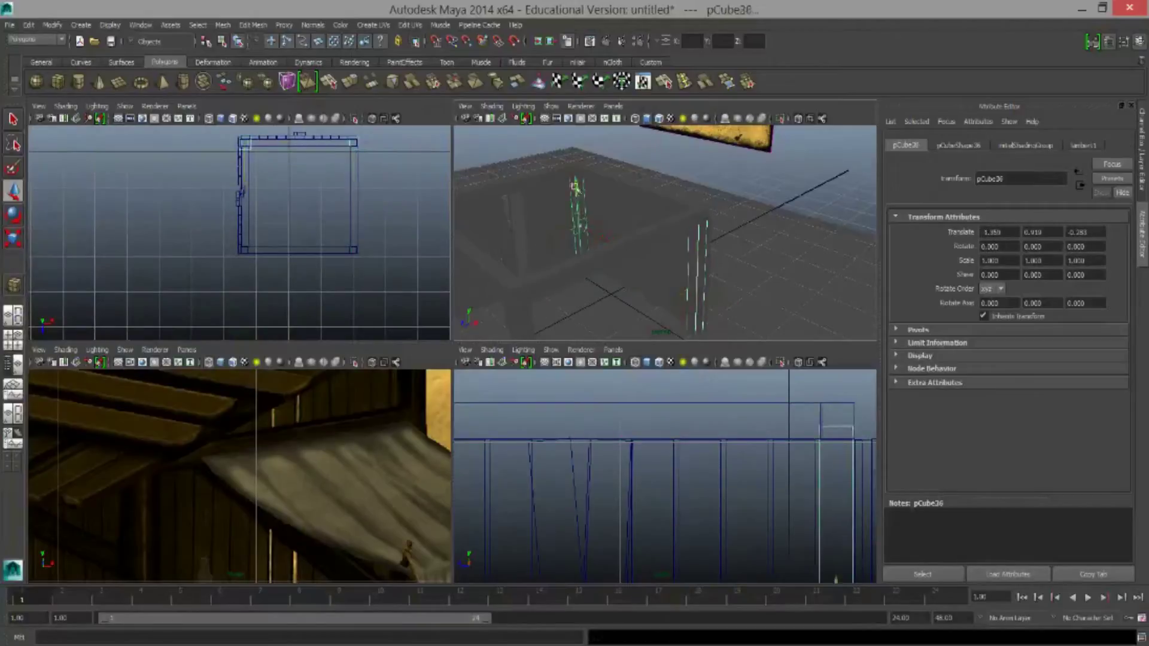
scroll(367, 411, "down", 3)
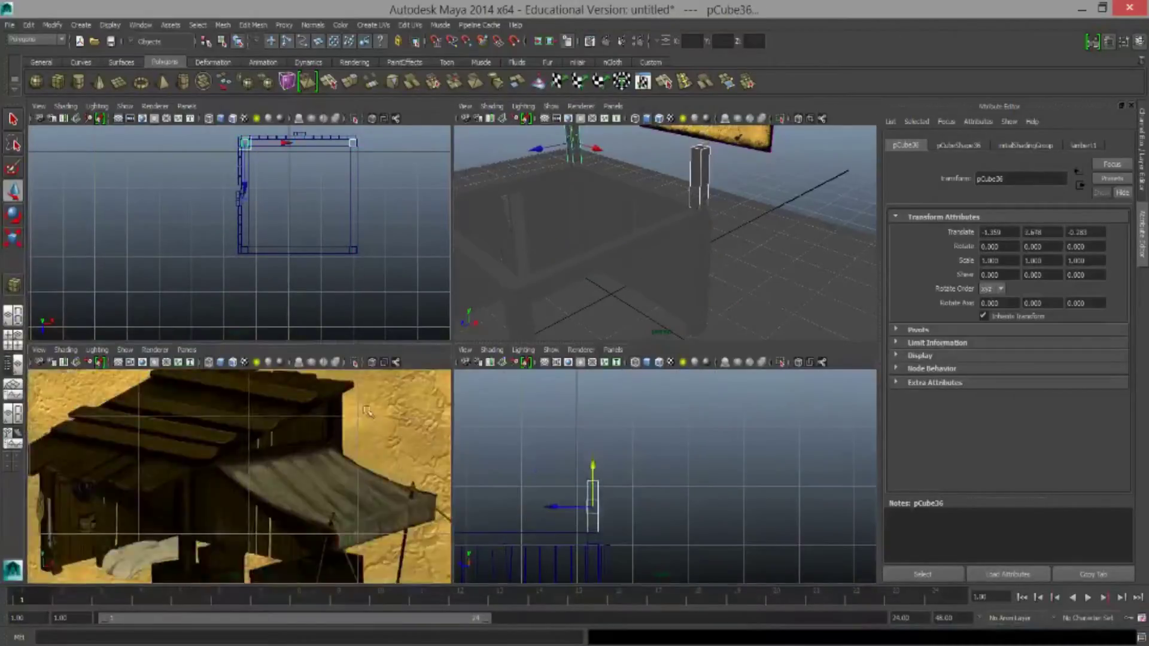
scroll(366, 412, "up", 3)
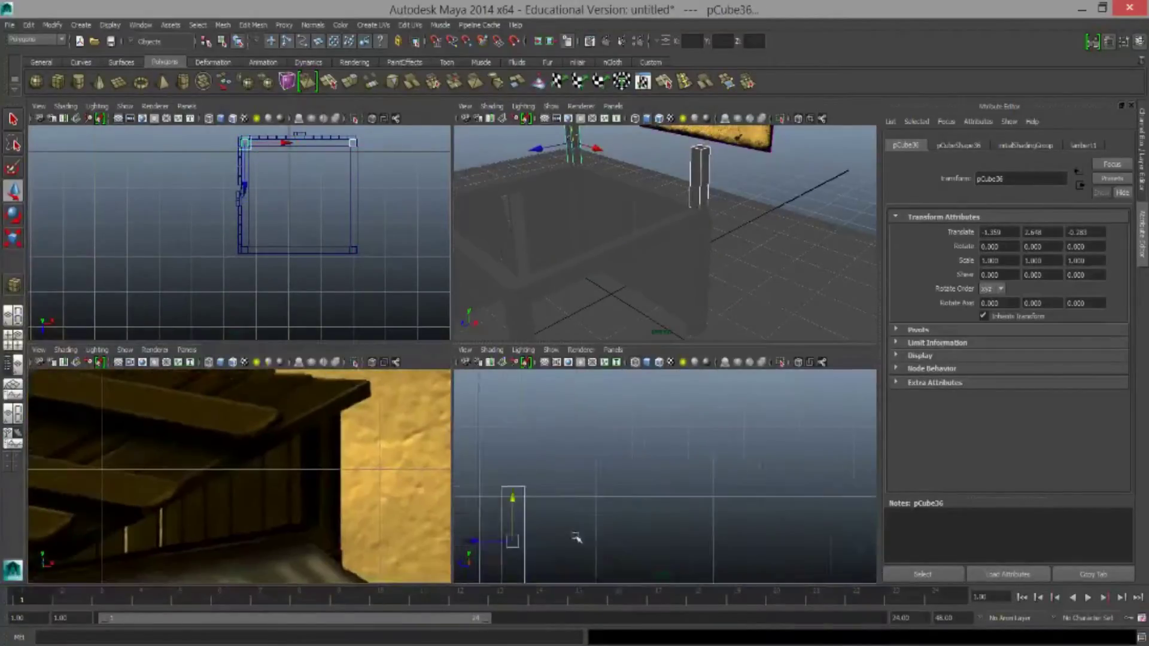
scroll(577, 539, "up", 3)
middle_click_drag(640, 423, 641, 436)
scroll(715, 456, "up", 2)
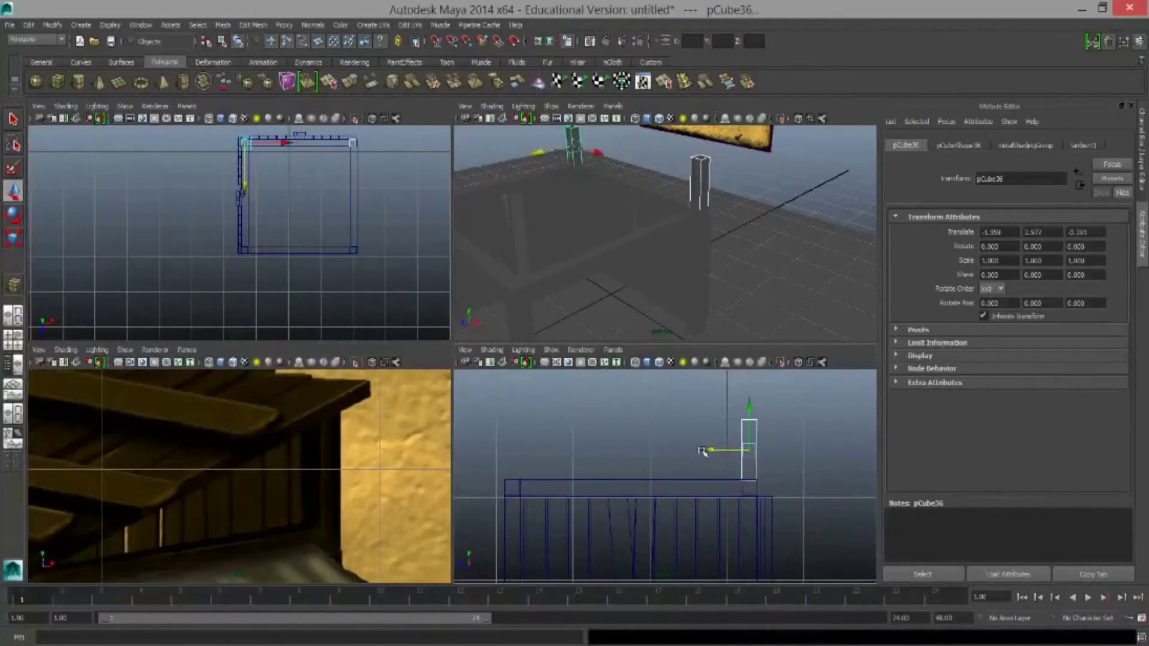
Raise the horizontal top beam above the post tops
left_click(703, 206)
left_click_drag(630, 168, 630, 143, "alt")
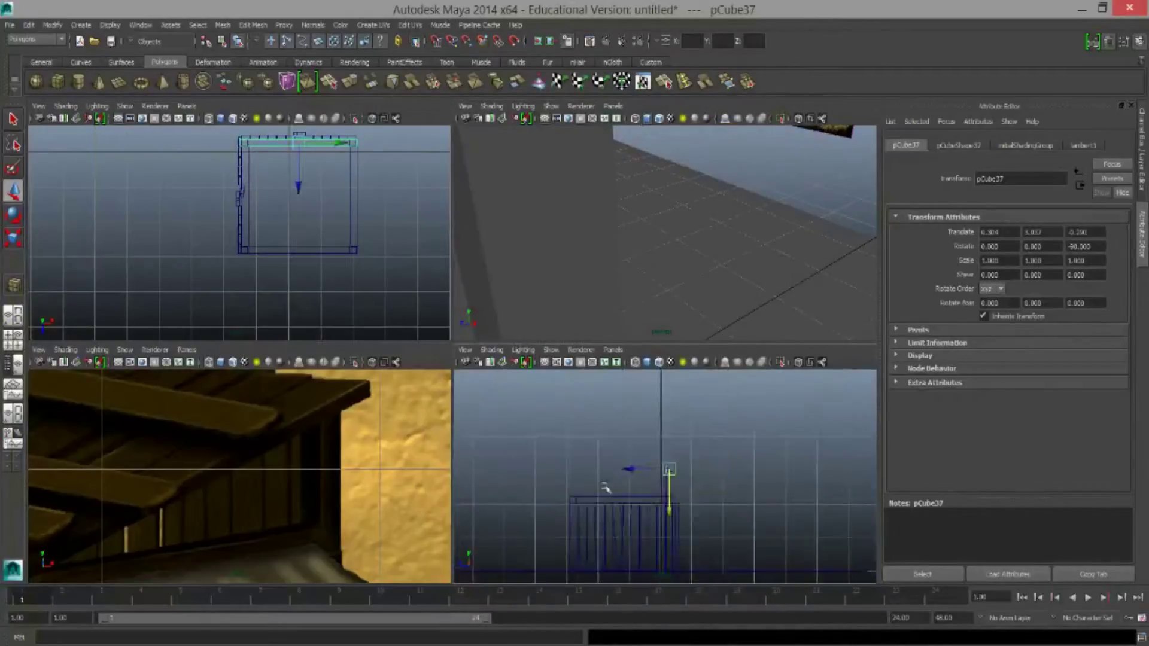
mouse_move(667, 254)
left_mouse_down("alt")
mouse_move(609, 267)
mouse_move(658, 269)
left_mouse_up("alt")
left_click(829, 427)
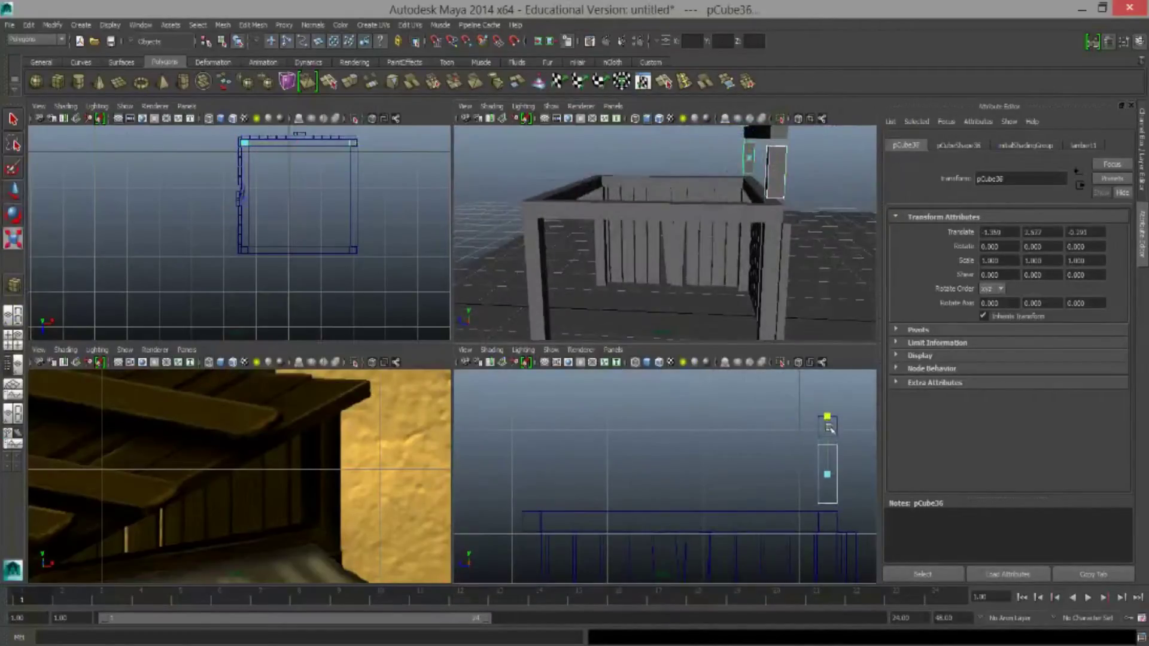
left_click_drag(659, 482, 743, 482, "alt")
left_click_drag(658, 240, 598, 227, "alt")
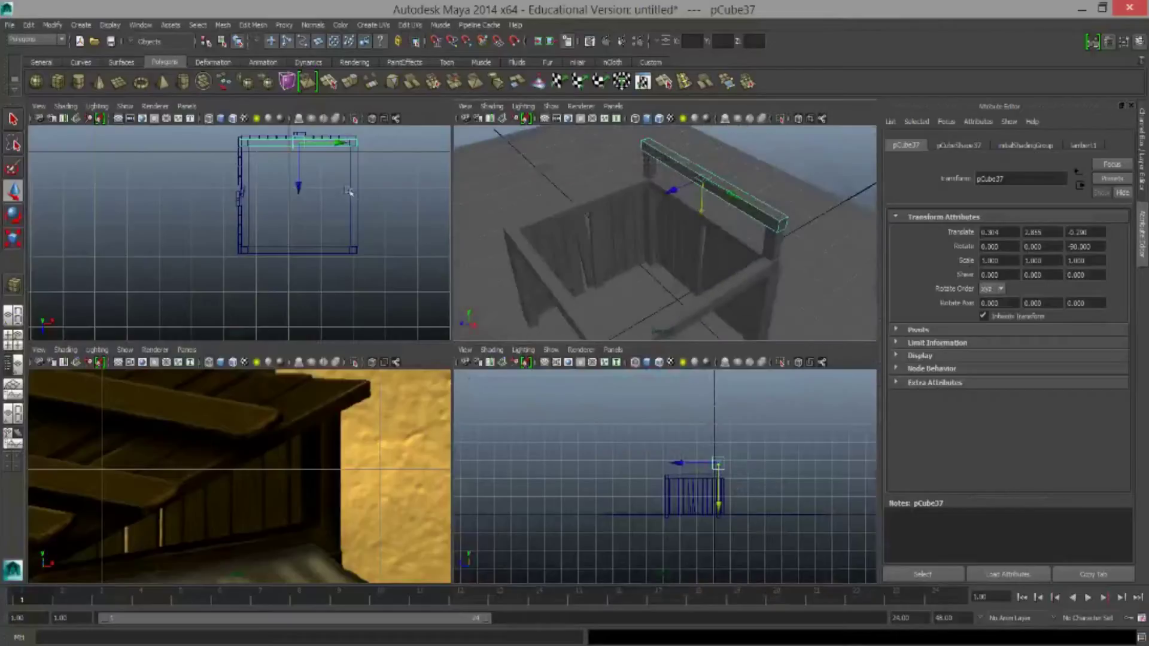
Draw a thin slab cube 0.1 high and move it over the wall tops
left_click(57, 82)
mouse_move(359, 455)
left_mouse_down()
mouse_move(380, 484)
mouse_move(380, 418)
left_mouse_up()
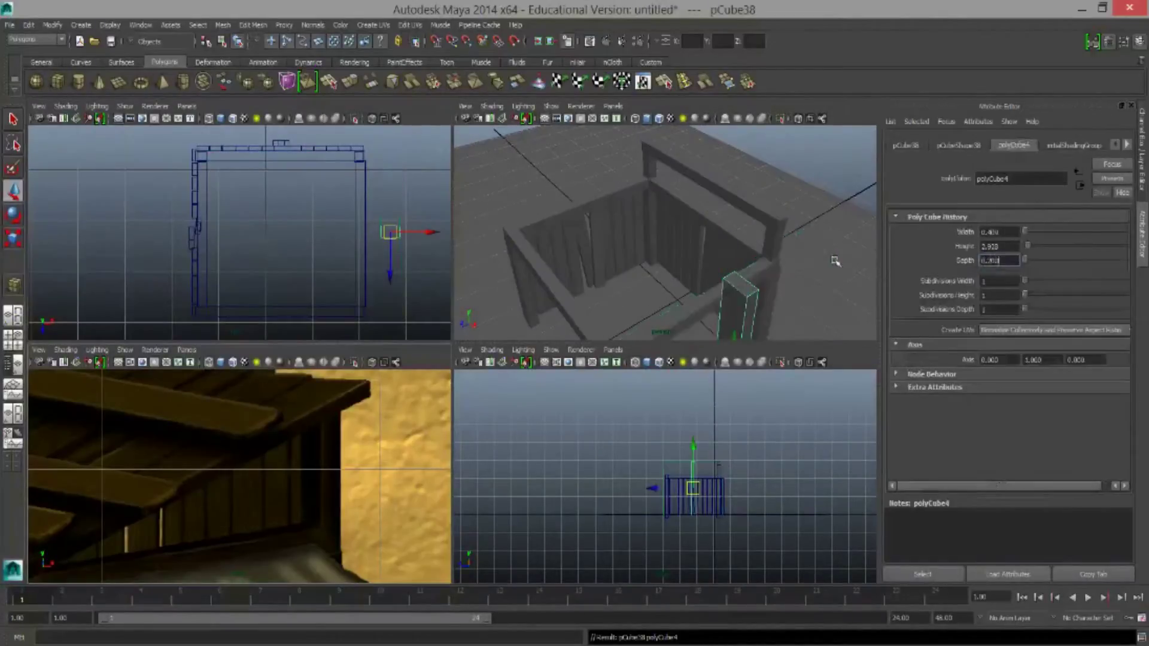
left_click_drag(1024, 261, 1029, 261)
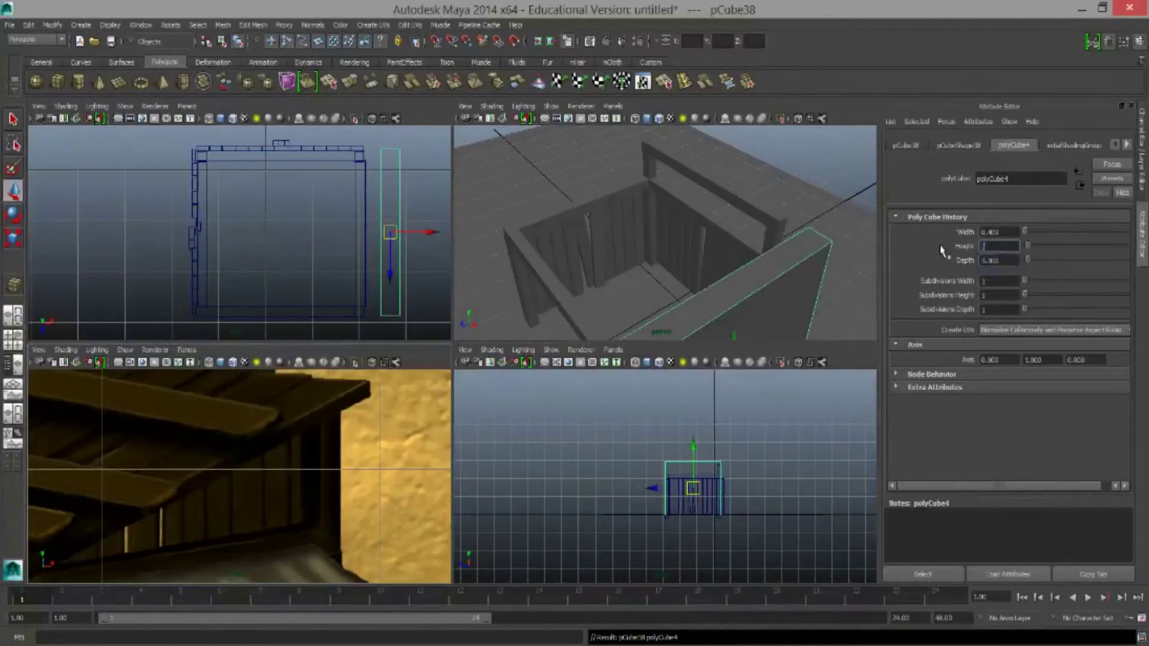
type("0.1")
key("Return")
middle_click_drag(302, 290, 272, 290)
Tilt the slab into a diagonal slope and lower it onto the walls
left_click_drag(658, 239, 598, 239, "alt")
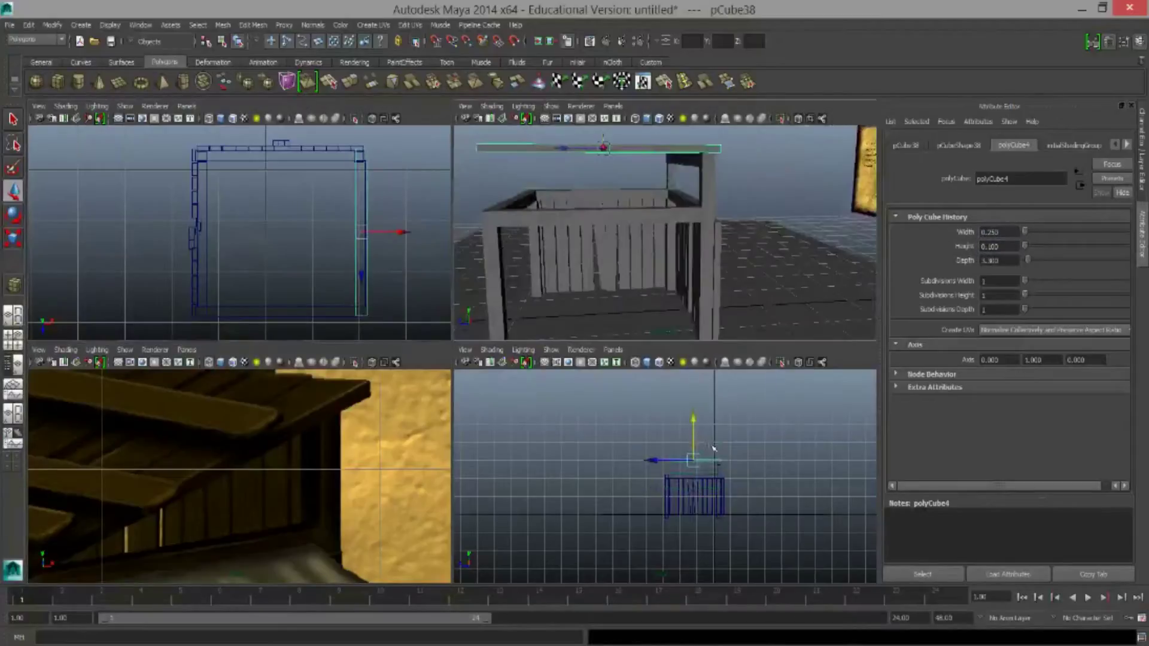
scroll(694, 479, "up", 5)
key("e")
key("w")
mouse_move(706, 419)
left_mouse_down()
mouse_move(667, 390)
mouse_move(649, 415)
mouse_move(770, 406)
left_mouse_up()
key("e")
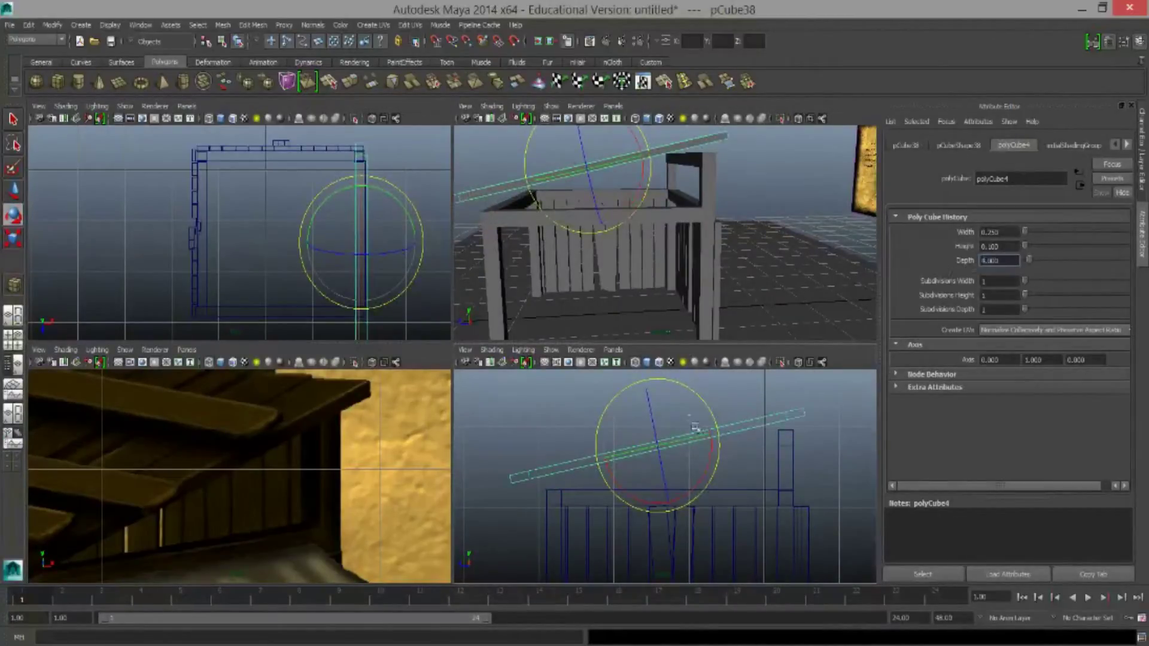
key("w")
left_click_drag(650, 405, 654, 417)
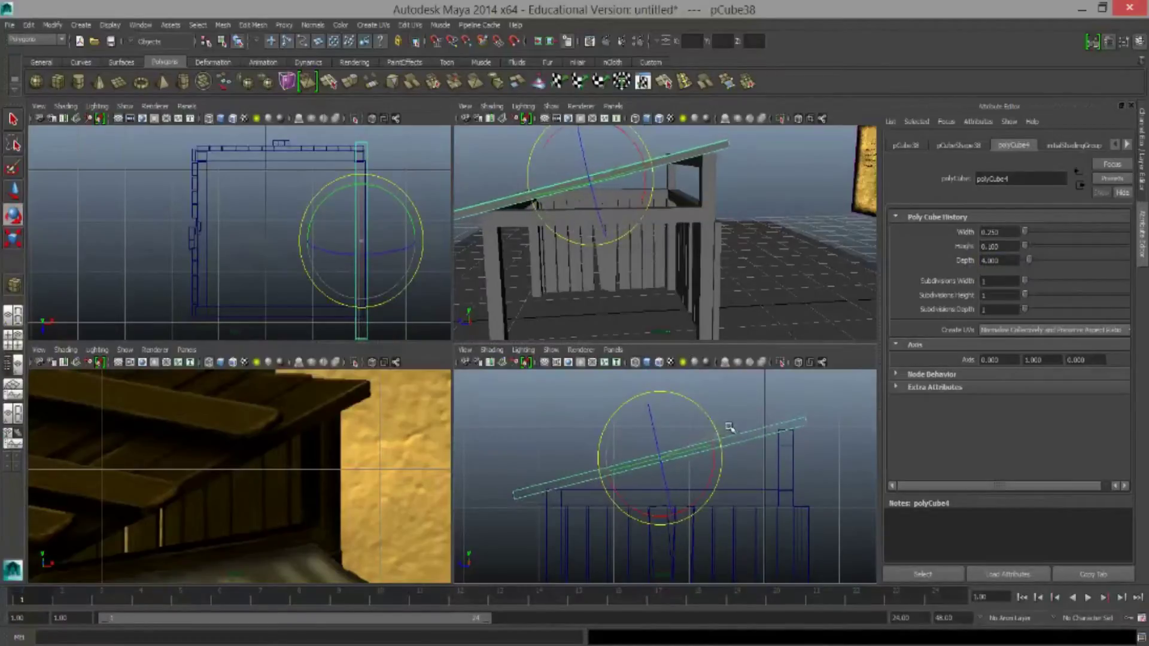
Duplicate the sloped plank along the roof, checking in wireframe and undoing a scale change
key("w")
left_click_drag(658, 239, 724, 257, "alt")
key("ctrl+d")
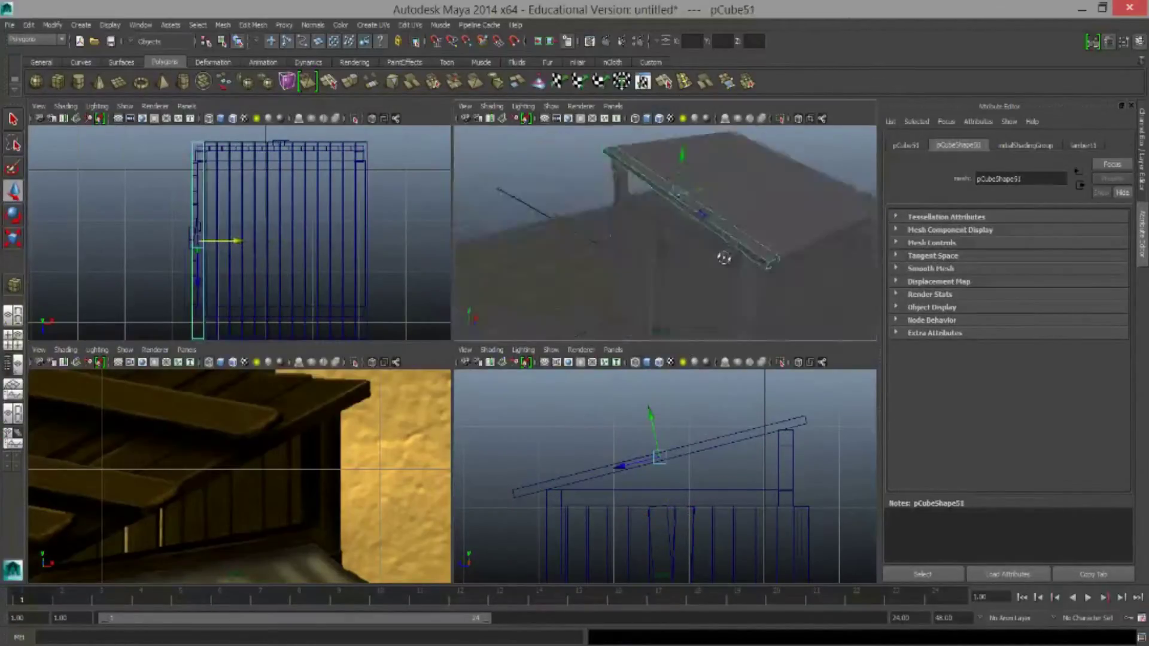
key("4")
left_click(611, 302)
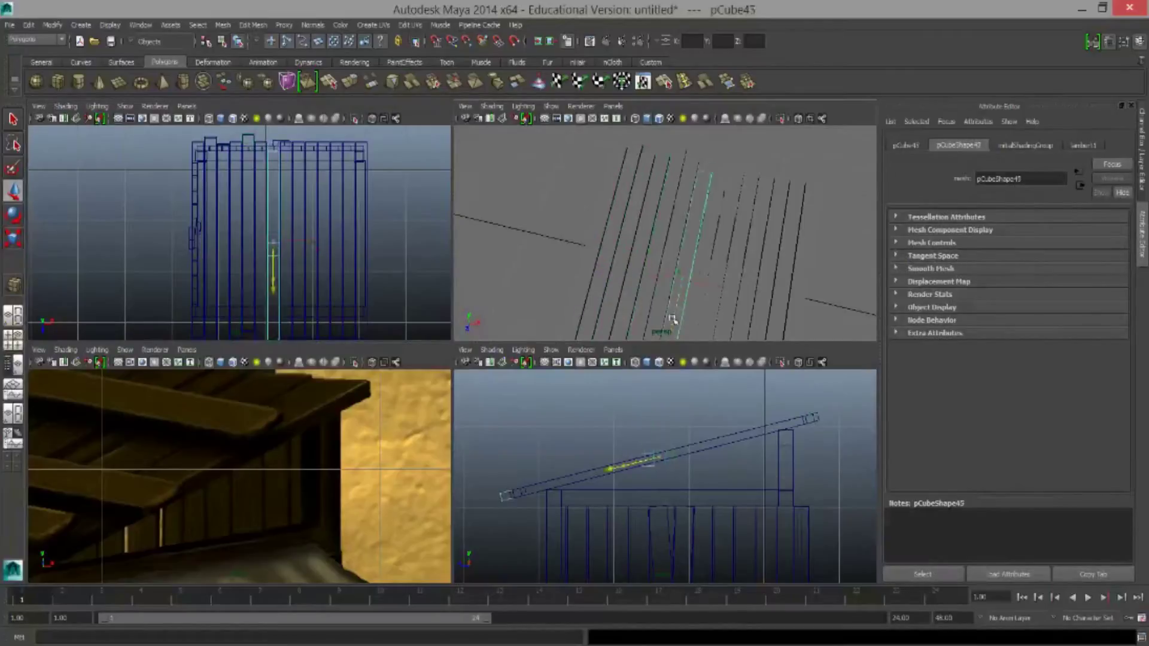
left_click(744, 320)
mouse_move(744, 320)
left_mouse_down("alt")
mouse_move(750, 261)
mouse_move(692, 264)
left_mouse_up("alt")
key("r")
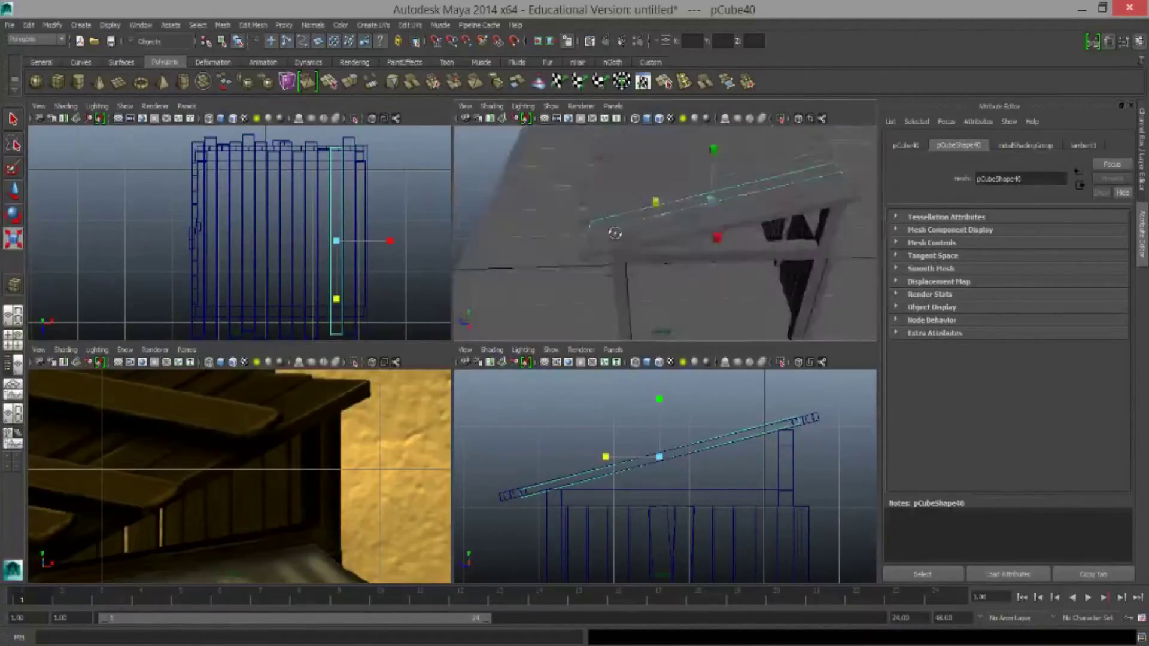
key("ctrl+z")
key("ctrl+z")
key("ctrl+z")
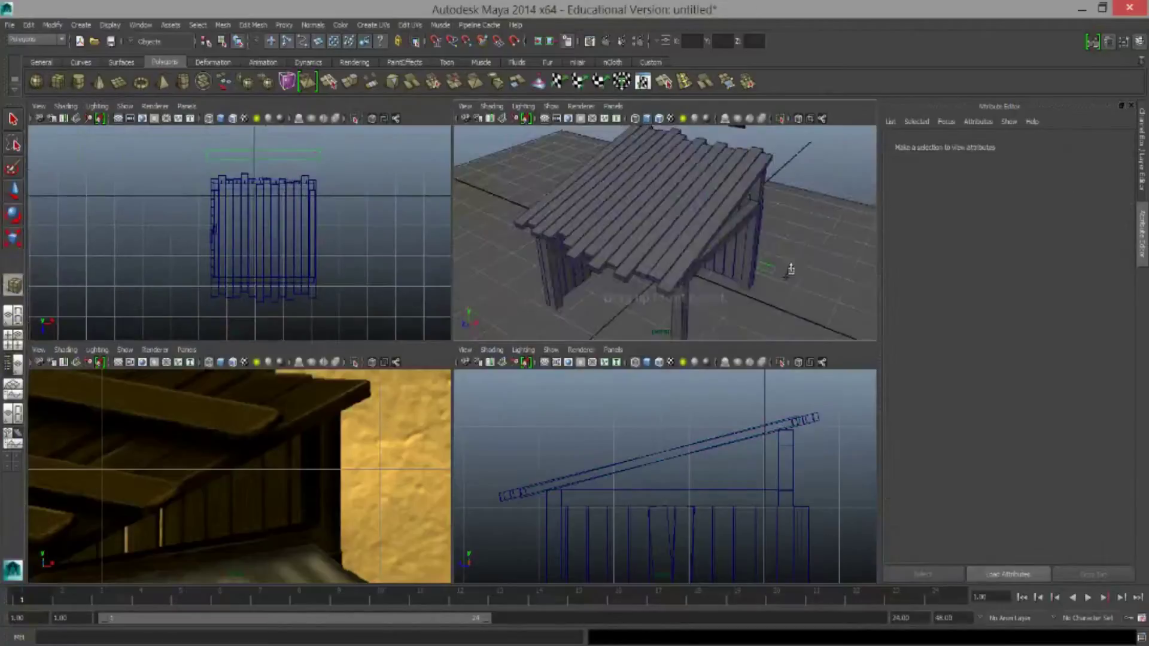
key("ctrl+z")
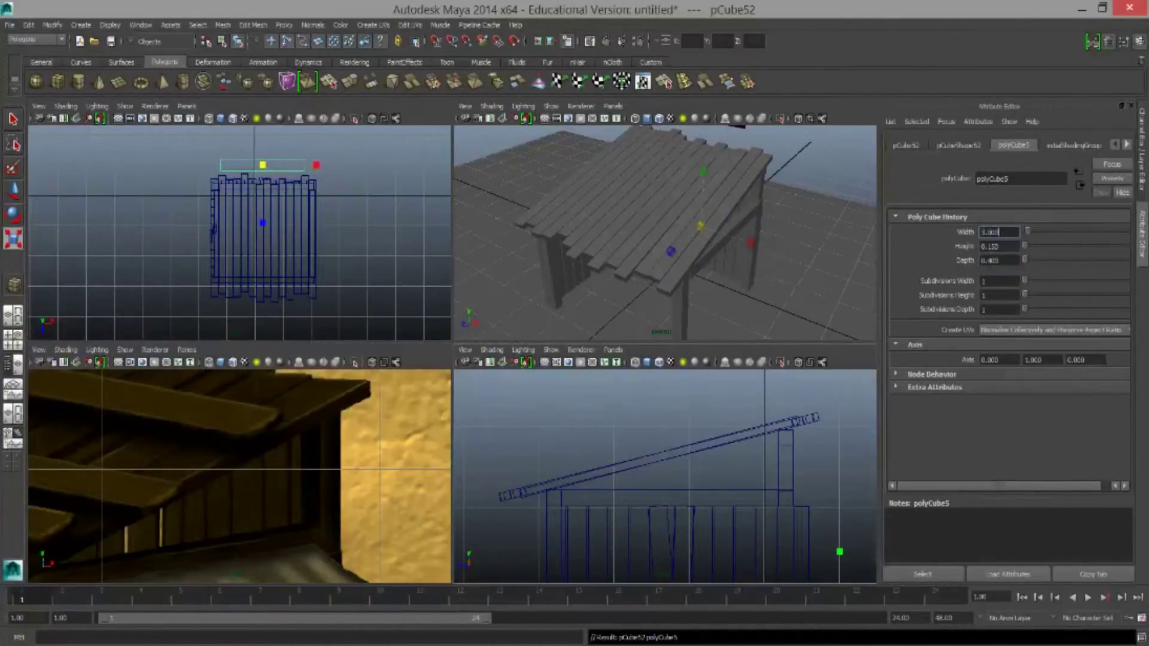
Lower the new thin batten cube onto the roof surface
left_click_drag(263, 164, 262, 245)
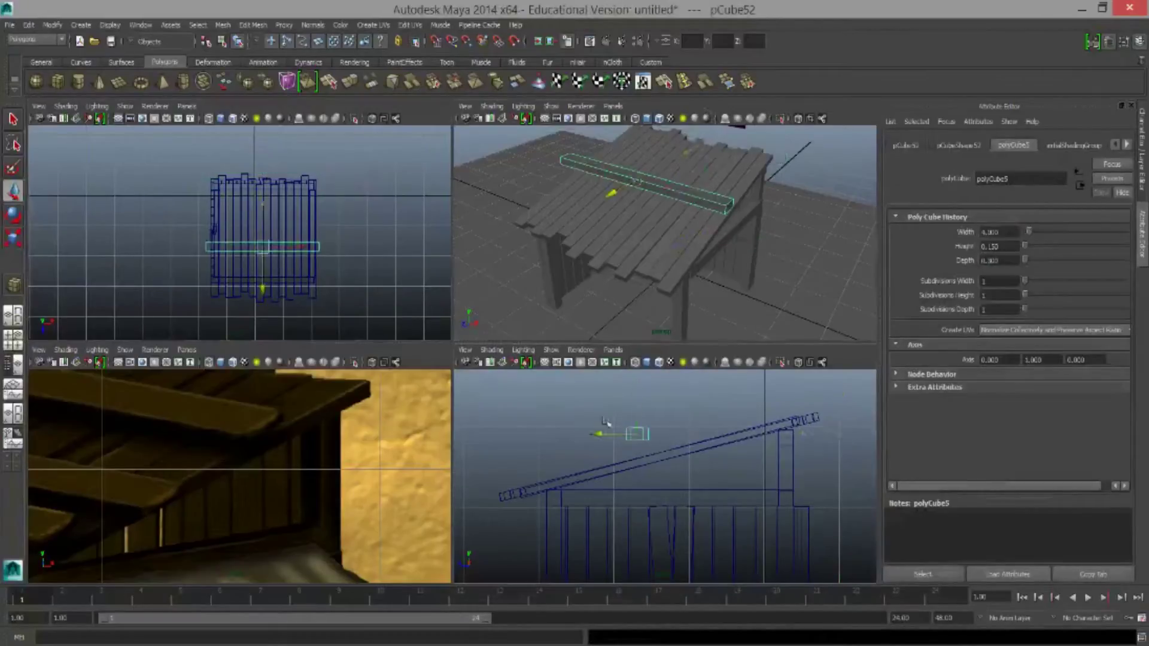
key("w")
key("f")
left_click_drag(616, 216, 601, 243)
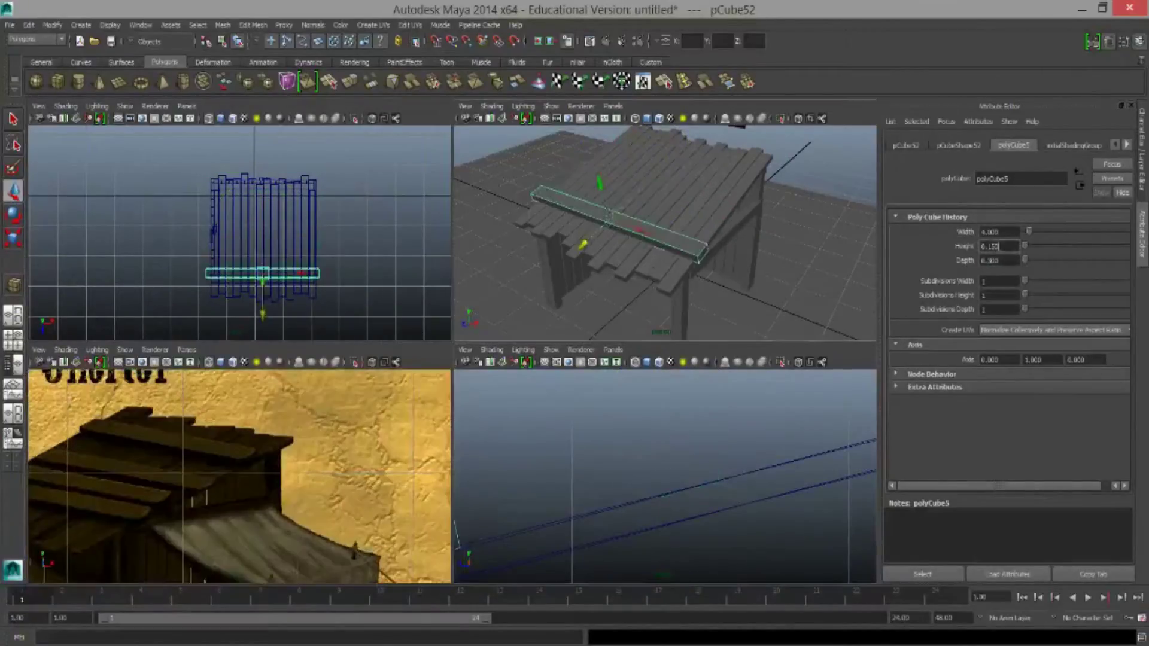
left_click_drag(658, 478, 575, 505, "alt")
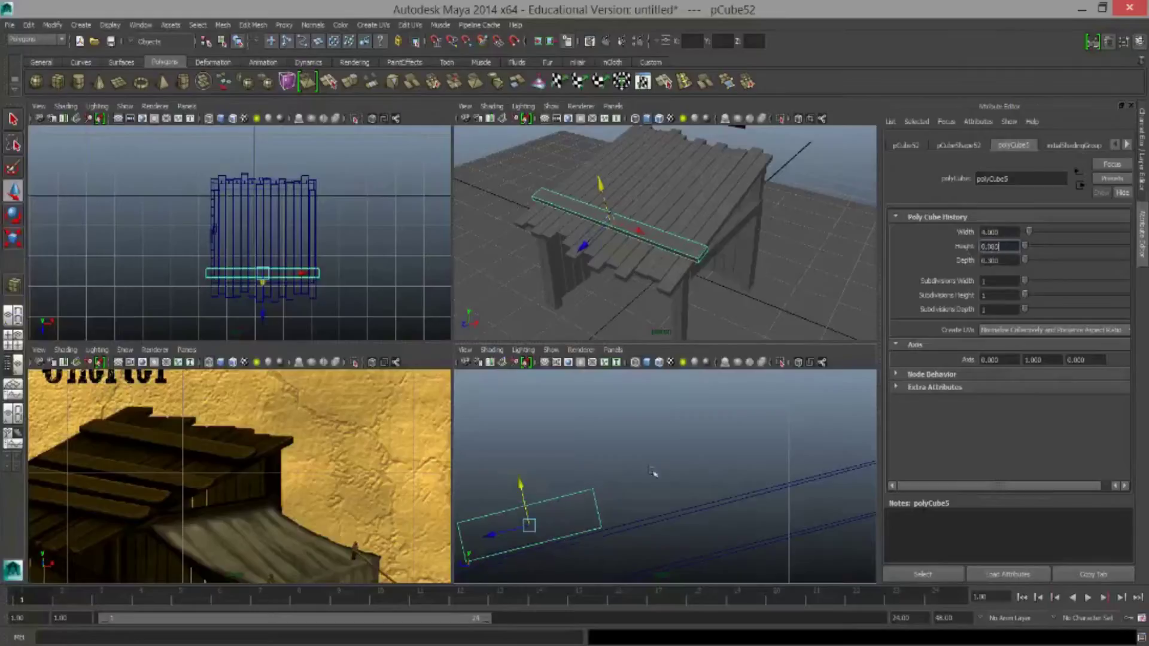
Duplicate the batten and move the copy further up the roof slope
key("ctrl+d")
left_click_drag(588, 268, 716, 219)
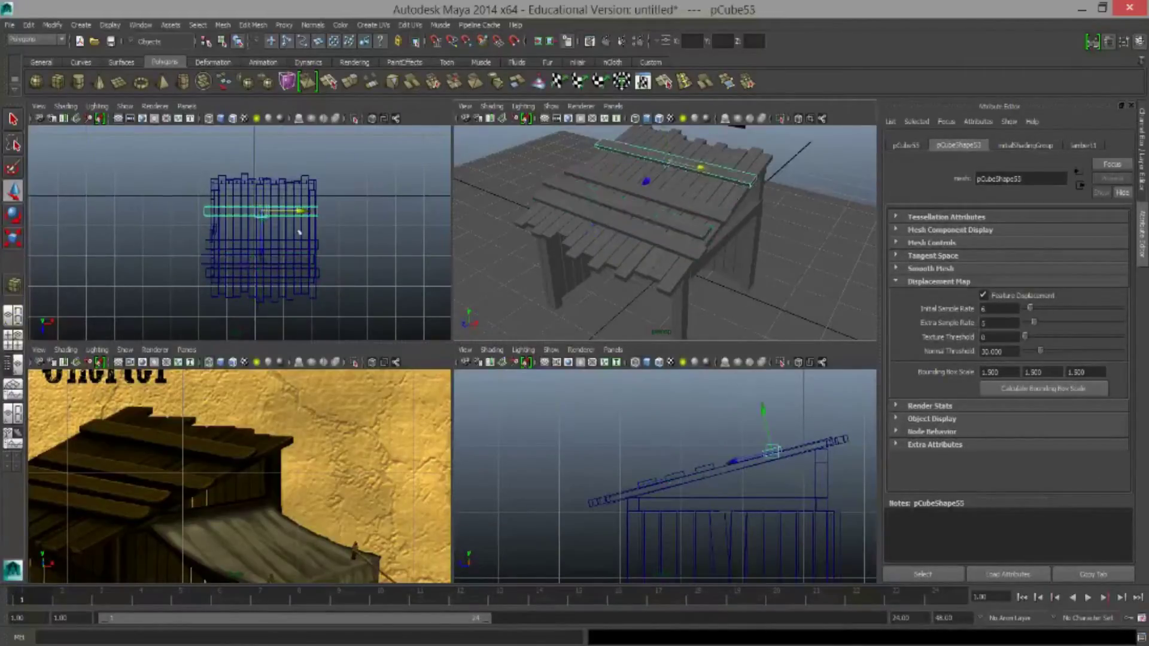
scroll(299, 232, "up", 4)
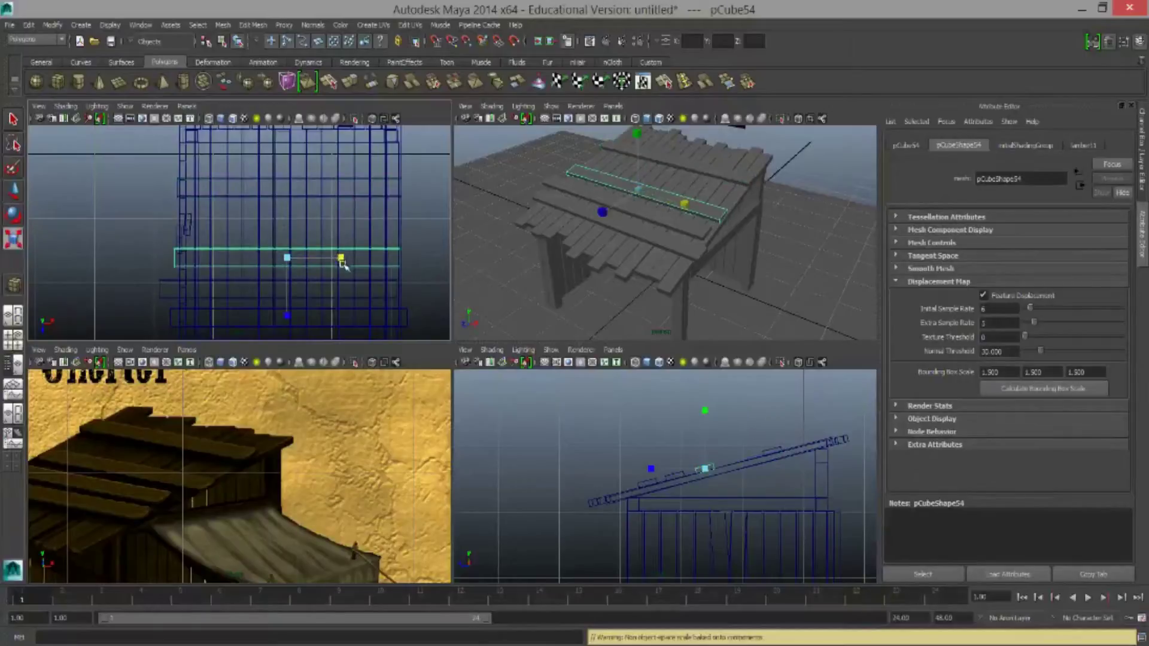
left_click(329, 287)
Orbit beneath the shelter roof and frame the diagonal brace plank
left_click(329, 154)
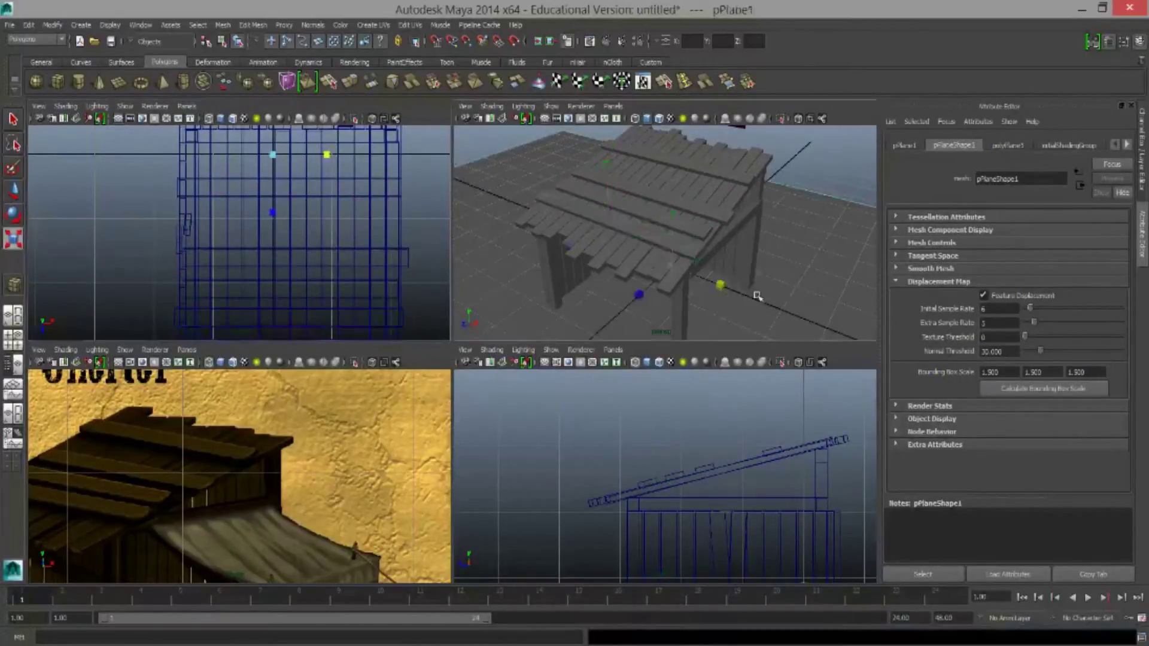
scroll(663, 282, "up", 3)
left_click_drag(663, 281, 423, 268, "alt")
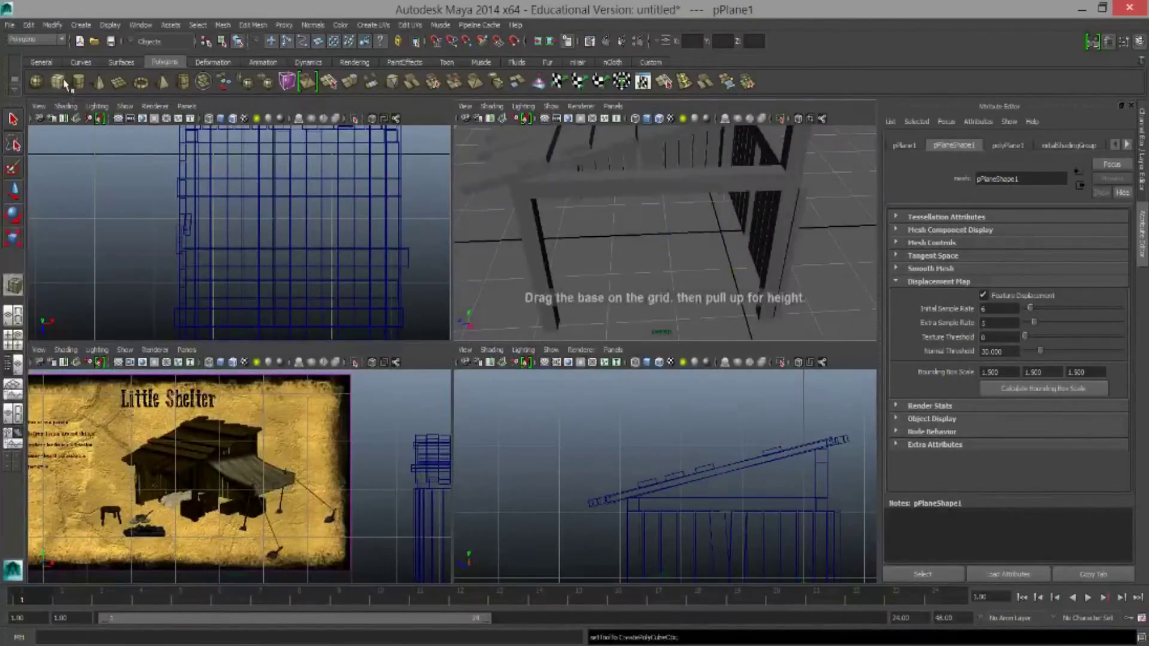
left_click_drag(89, 174, 252, 156)
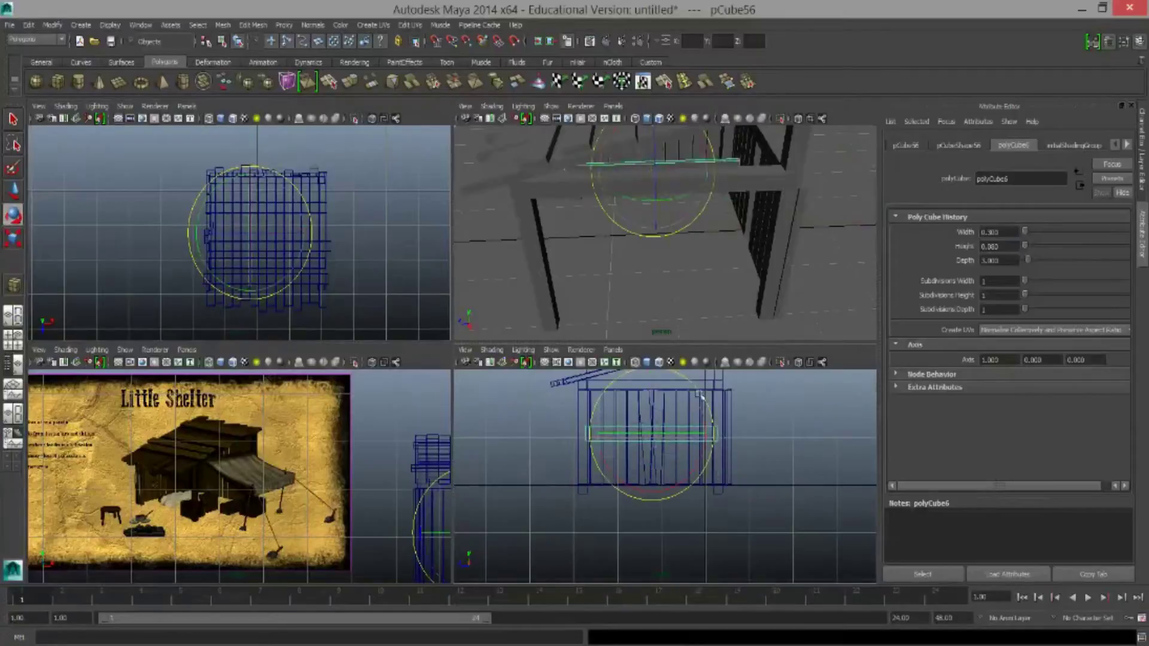
key("f")
key("w")
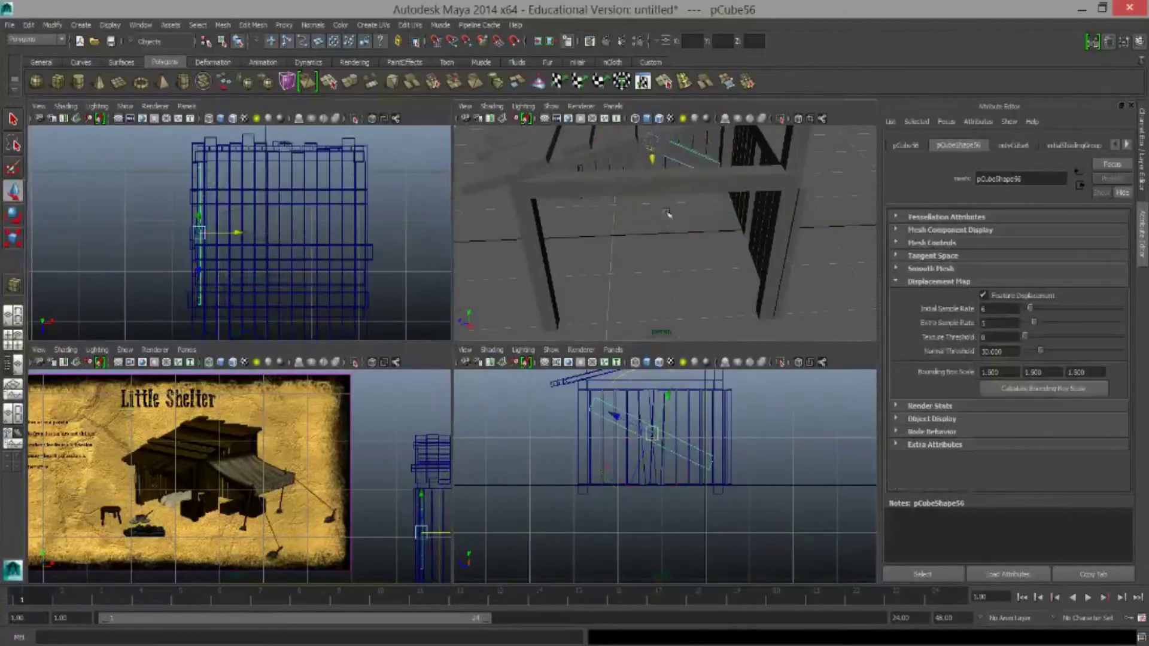
key("f")
Select faces on wall plank polySurface2 and inspect them before returning to object mode
left_click(643, 257)
key("f")
key("F11")
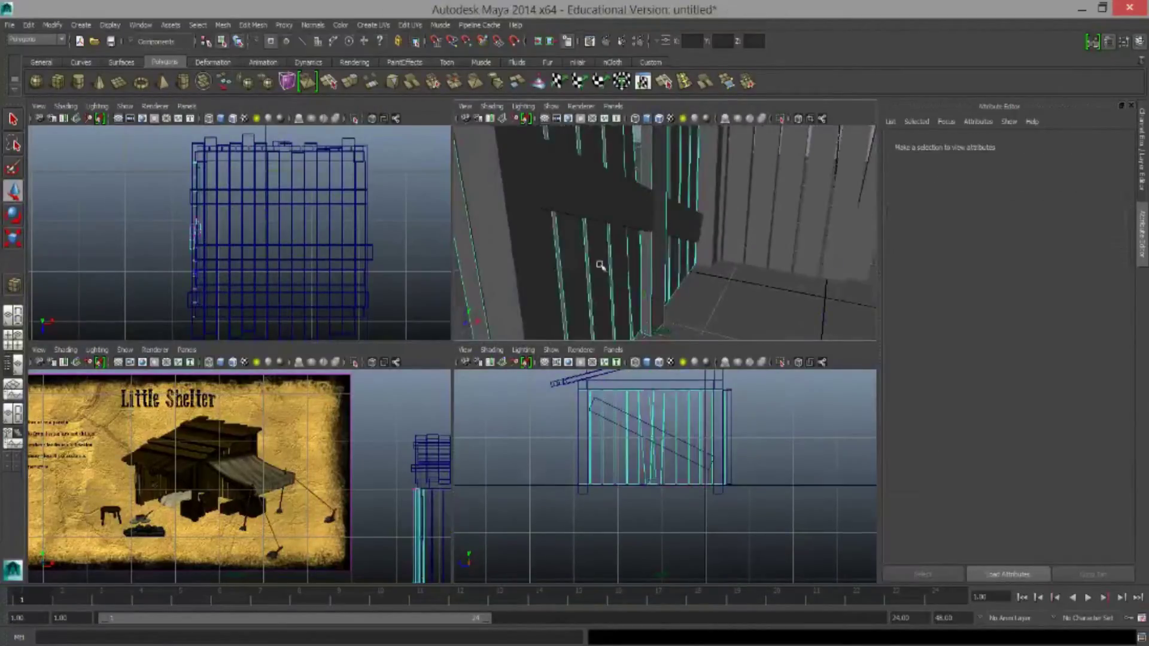
left_click(660, 324)
left_click(660, 311, "shift")
key("f")
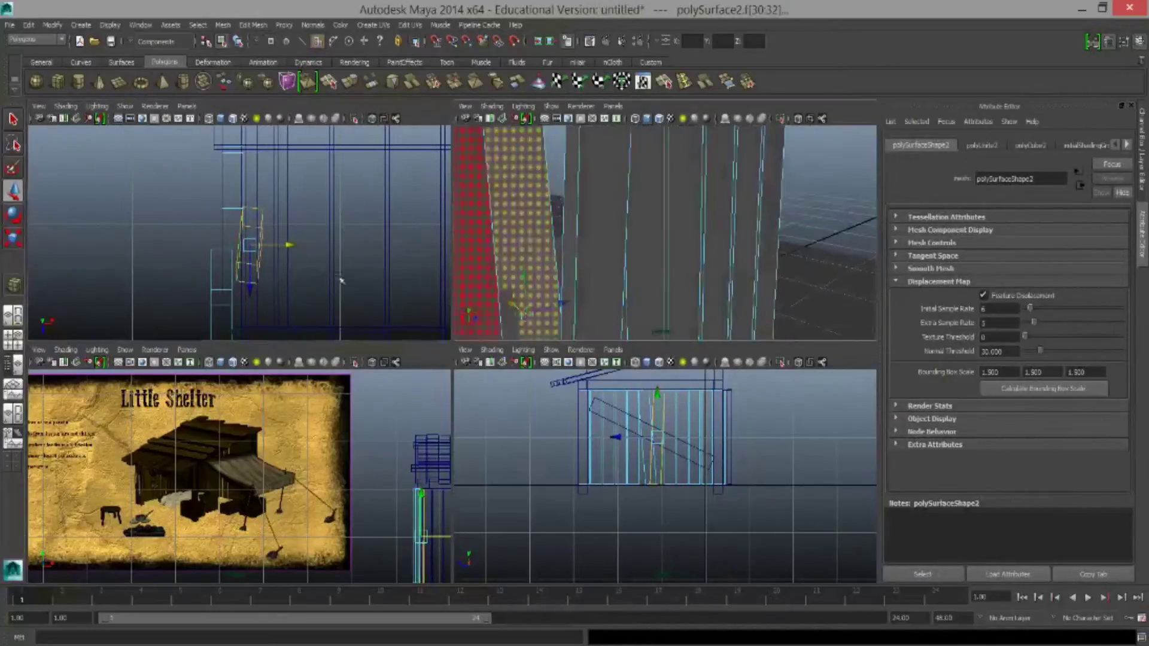
mouse_move(654, 192)
left_mouse_down("alt")
mouse_move(645, 294)
mouse_move(648, 256)
mouse_move(743, 144)
mouse_move(688, 239)
mouse_move(752, 261)
mouse_move(670, 228)
left_mouse_up("alt")
key("e")
key("w")
left_click(602, 255)
left_click(688, 239)
key("F8")
Adjust the Depth of the diagonal brace pCube56 in its cube creation settings
left_click(673, 220)
left_click(1013, 145)
double_click(994, 260)
key("f")
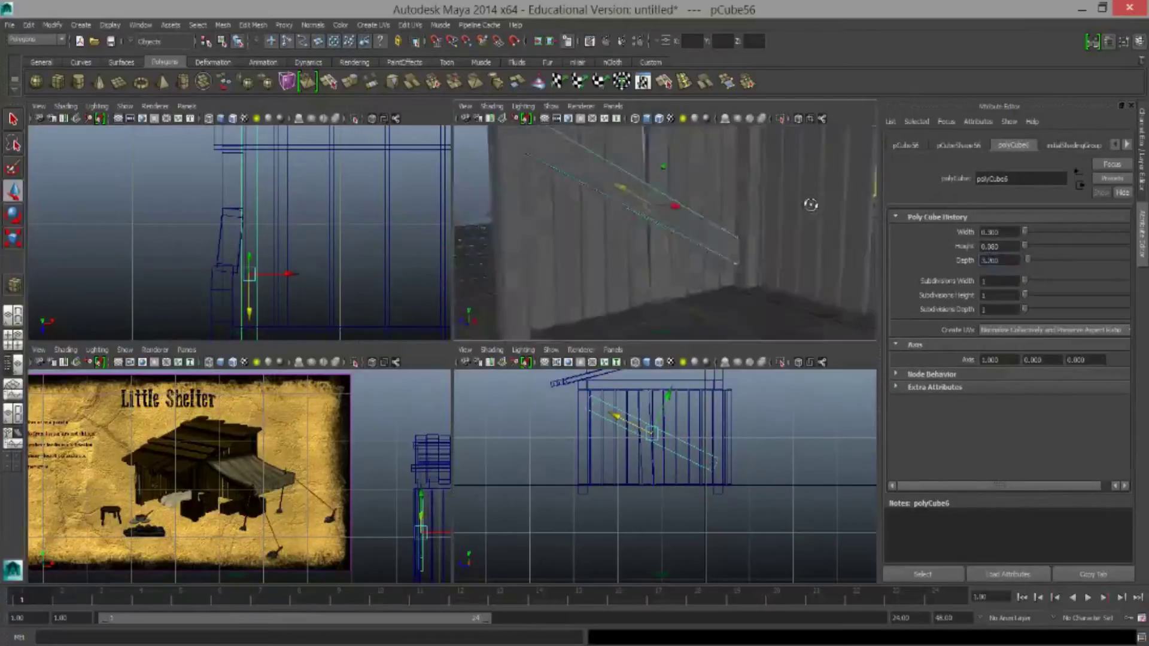
left_click_drag(629, 186, 599, 227, "alt")
Duplicate the brace, set the copy's Rotate Y to 90 and move it toward the other wall
key("ctrl+d")
scroll(389, 321, "down", 3)
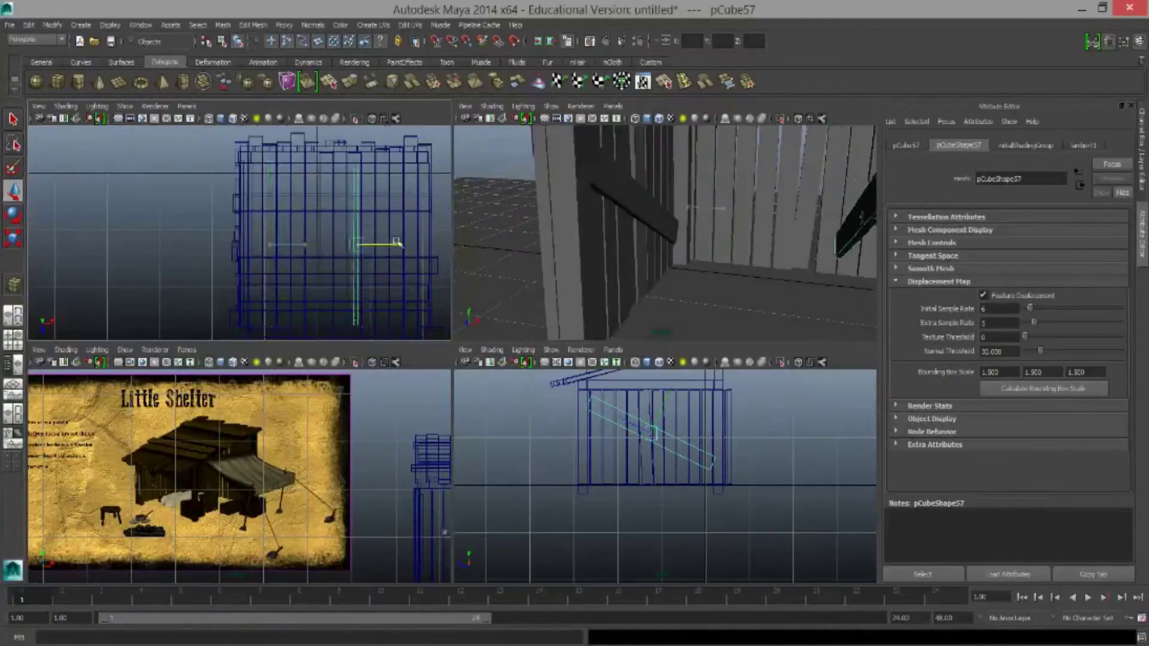
key("e")
key("w")
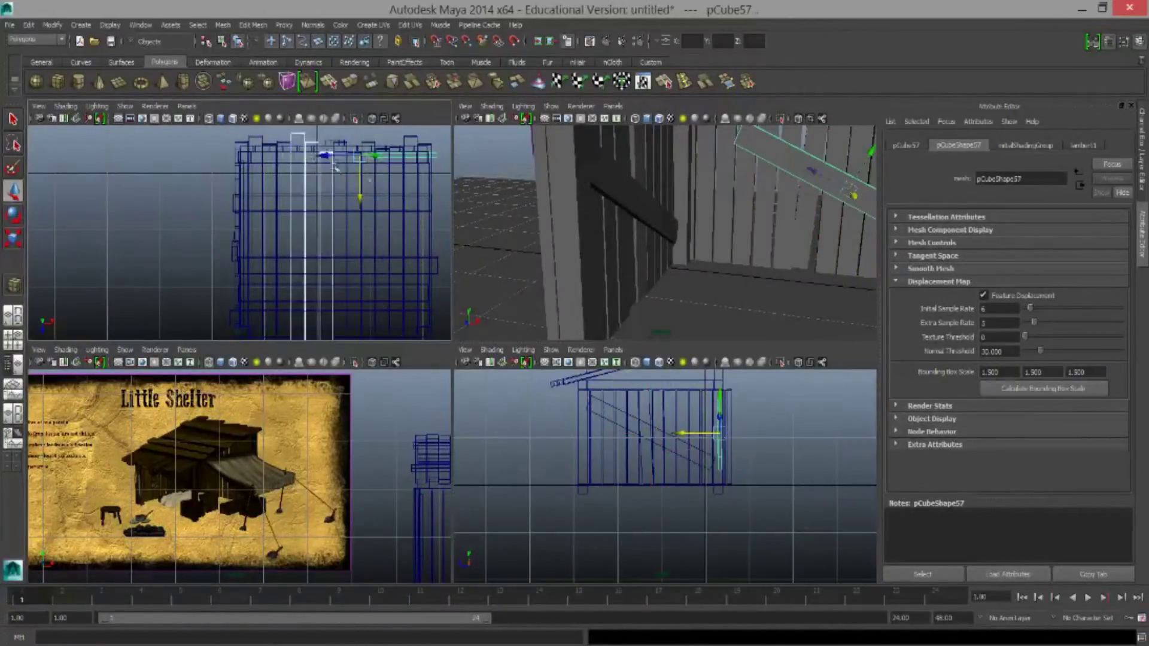
left_click_drag(658, 239, 778, 218, "alt")
left_click(906, 145)
double_click(1041, 246)
type("90")
key("Return")
Inspect the shelter, selecting wall planks polySurface1, the top beam and the roof planks
left_click_drag(718, 150, 676, 142, "alt")
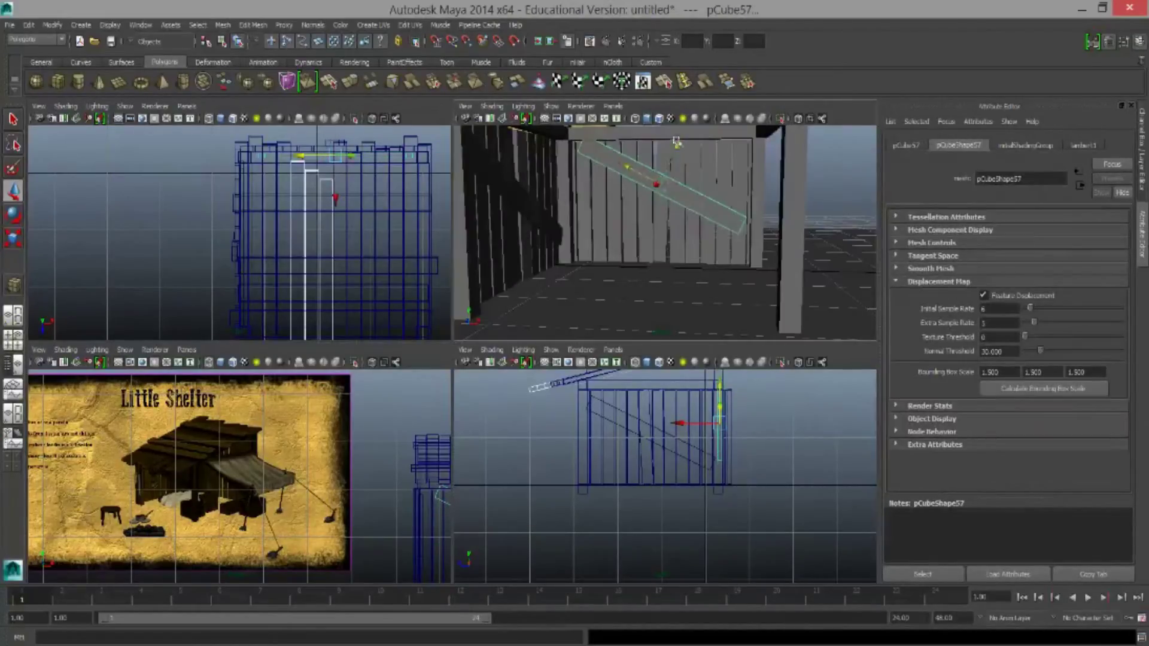
mouse_move(716, 192)
left_mouse_down("alt")
mouse_move(736, 269)
mouse_move(476, 245)
left_mouse_up("alt")
left_click(732, 263)
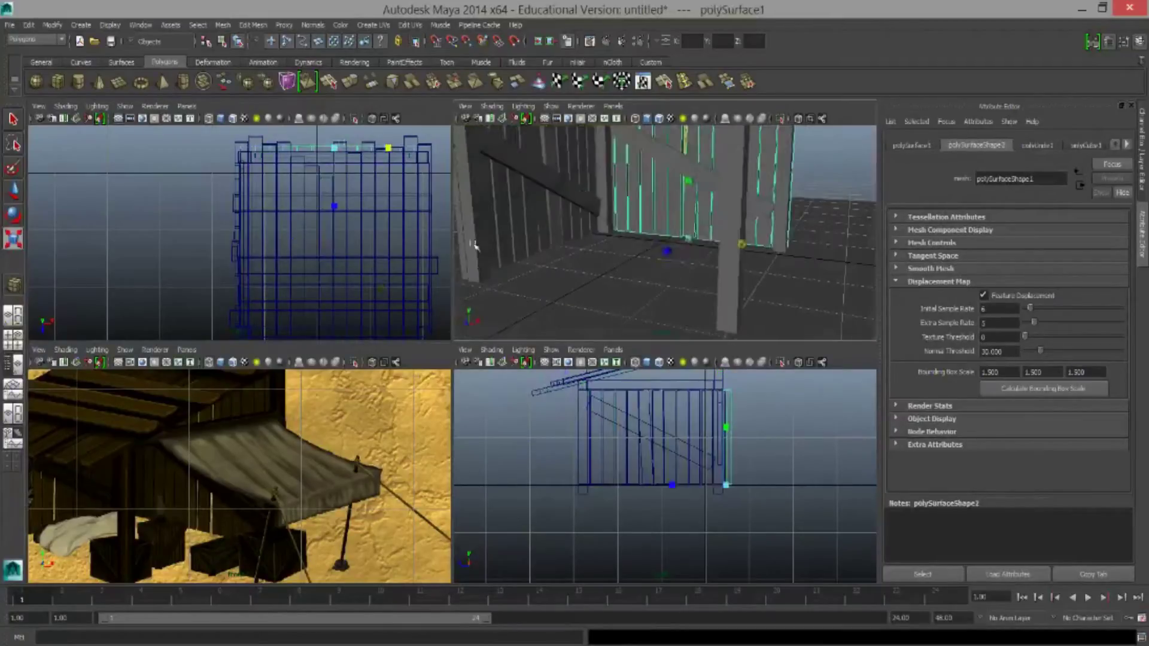
mouse_move(787, 200)
left_mouse_down("alt")
mouse_move(718, 228)
mouse_move(688, 198)
left_mouse_up("alt")
left_click(710, 221)
left_click(688, 240)
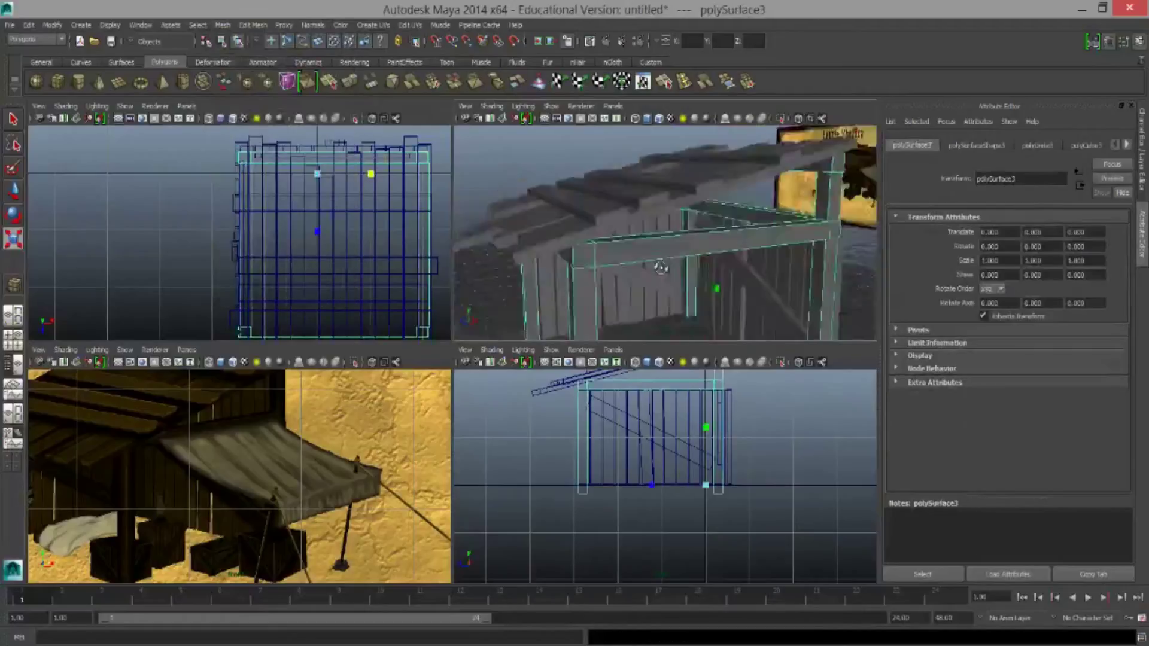
mouse_move(688, 239)
left_mouse_down("alt")
mouse_move(723, 229)
mouse_move(466, 227)
left_mouse_up("alt")
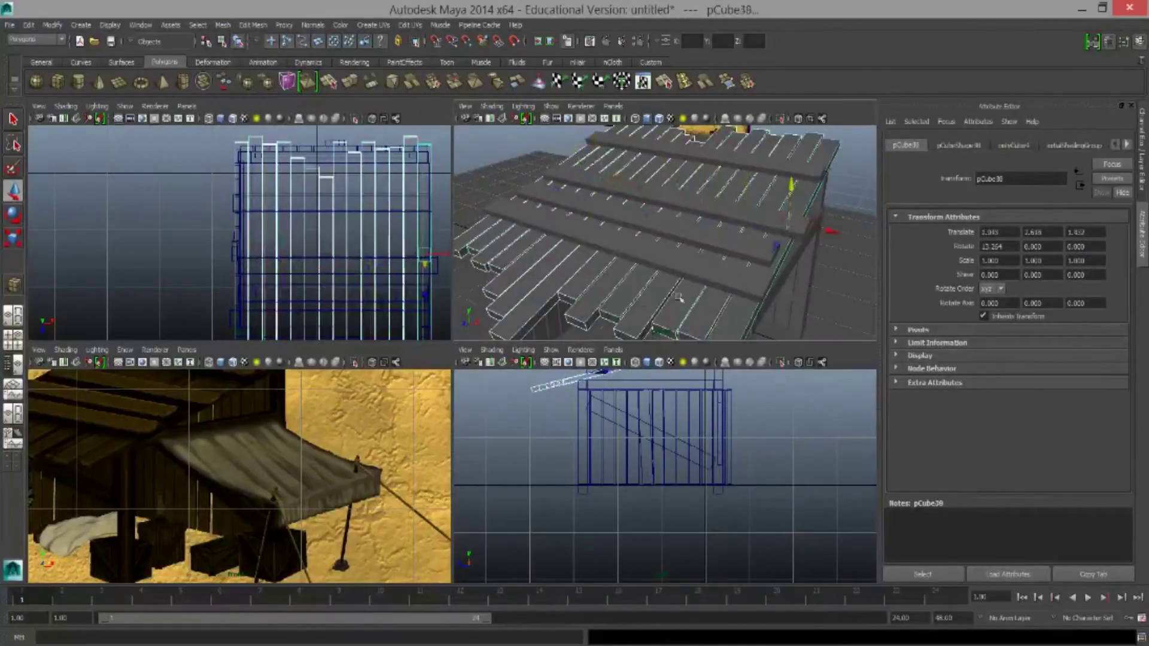
mouse_move(658, 227)
left_mouse_down("alt")
mouse_move(671, 203)
mouse_move(710, 254)
mouse_move(578, 287)
left_mouse_up("alt")
left_click(634, 198)
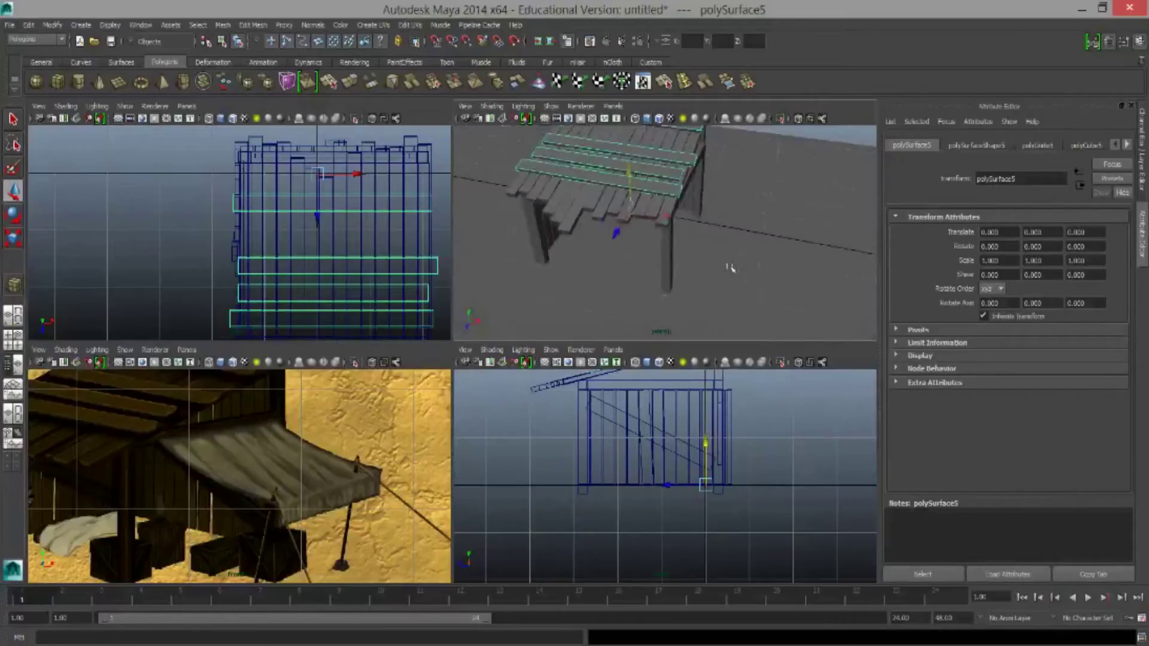
Create a flat plane, set its Height, and place it over the shelter
left_click_drag(378, 275, 312, 207)
left_click(1007, 145)
left_click(996, 245)
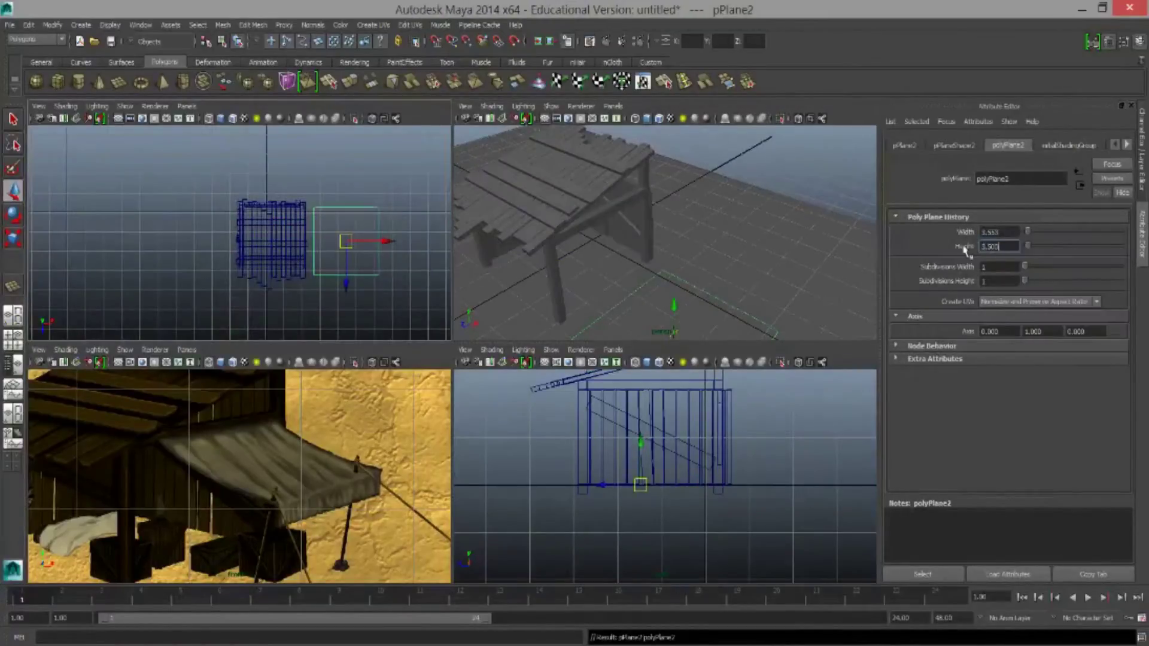
key("Return")
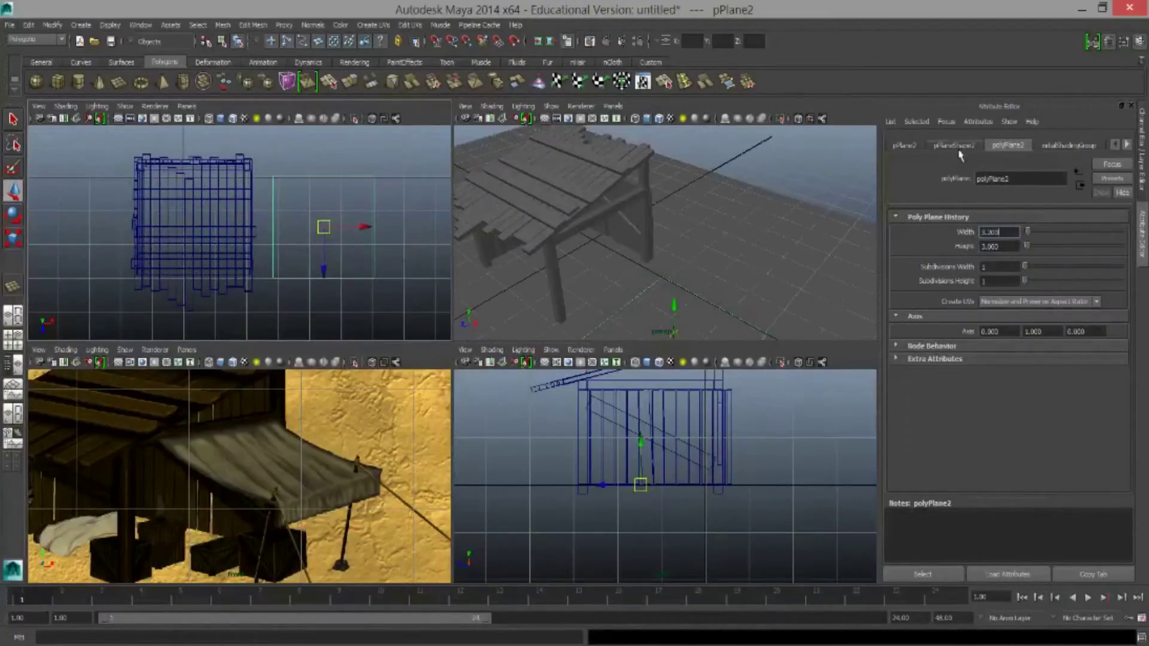
scroll(311, 239, "up", 3)
scroll(367, 259, "down", 2)
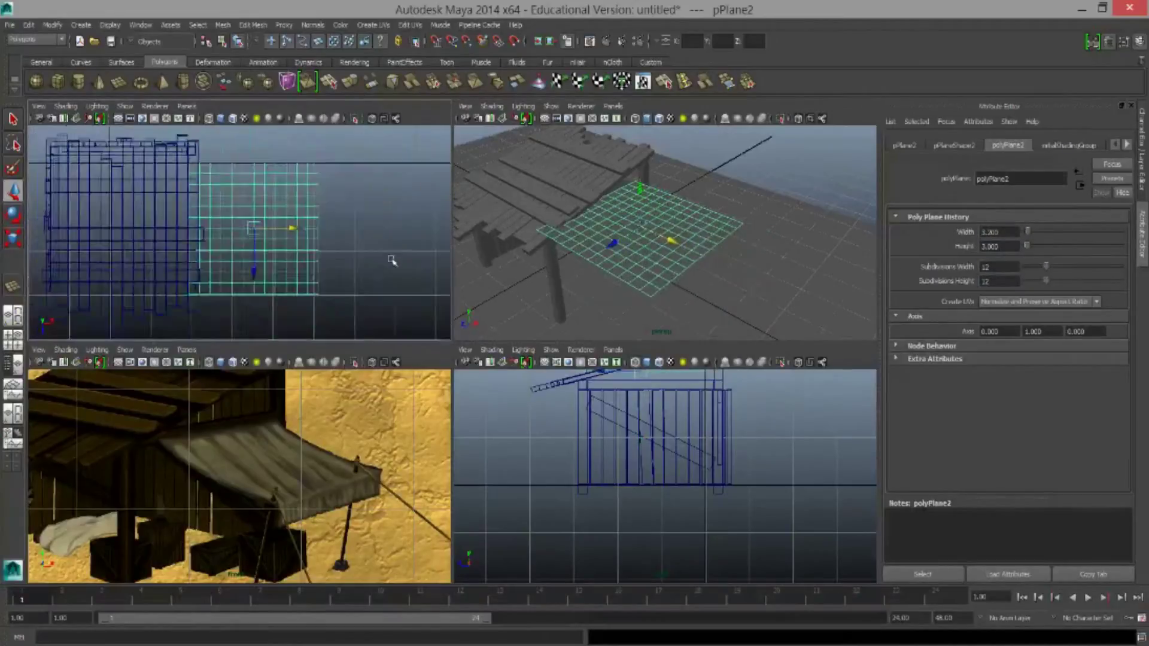
middle_click_drag(272, 208, 271, 204)
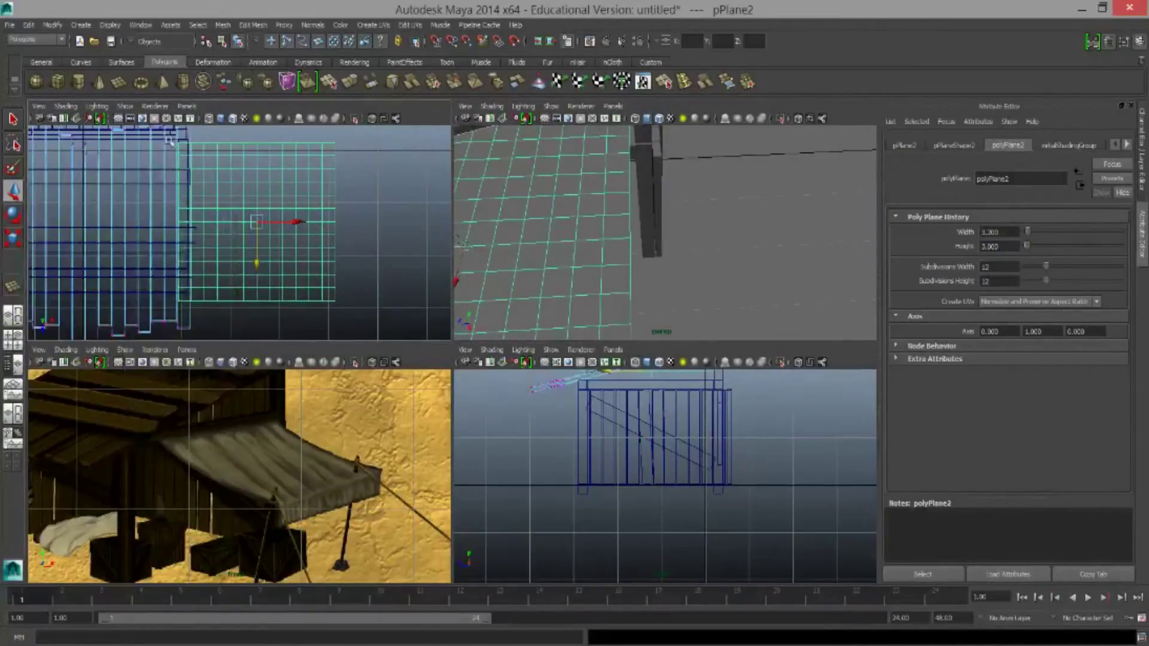
Lower the plane's edge vertices so its front edge folds down the side
right_click_drag(207, 163, 207, 138)
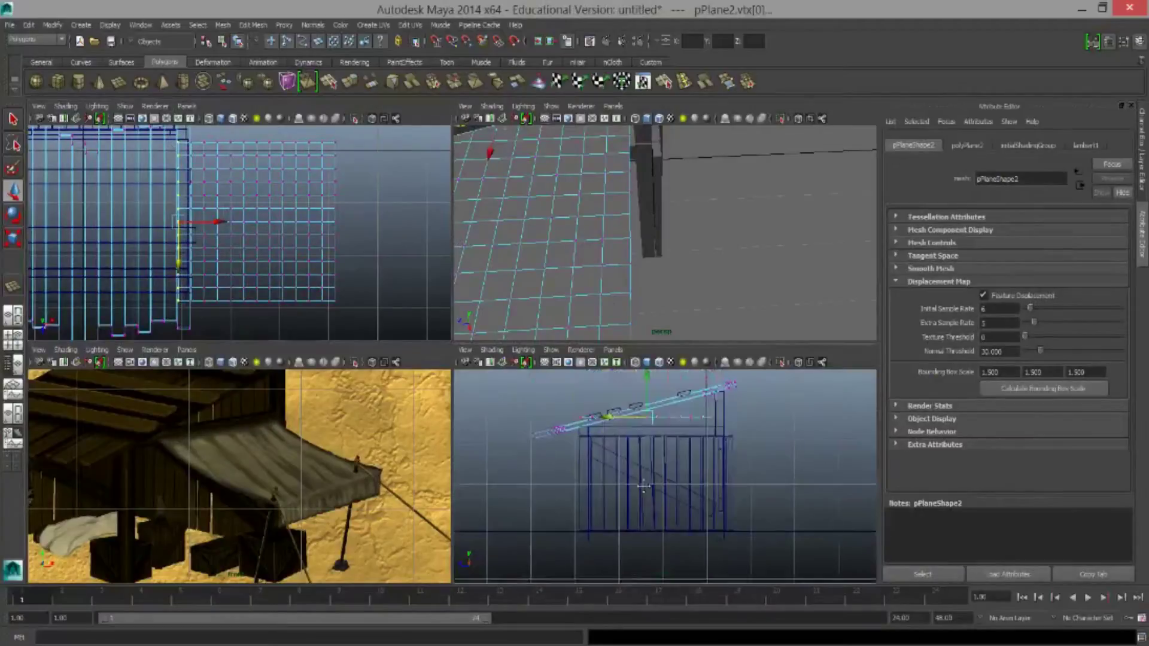
left_click_drag(658, 419, 599, 406, "alt")
left_click_drag(658, 239, 571, 213, "alt")
scroll(664, 473, "up", 2)
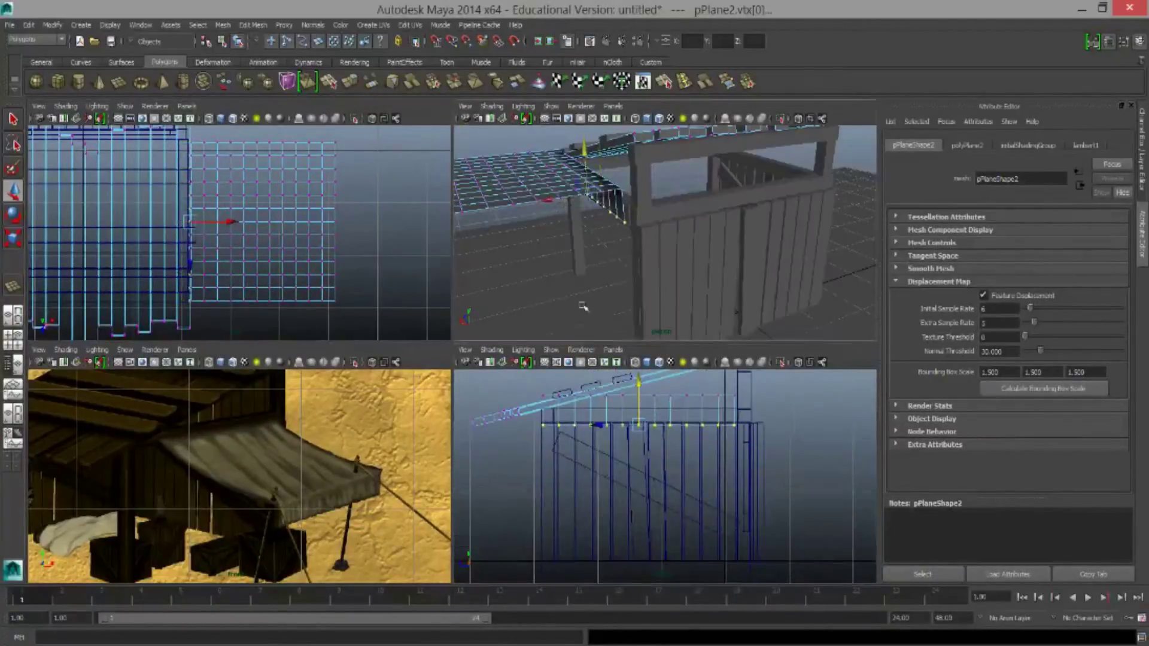
mouse_move(658, 239)
left_mouse_down("alt")
mouse_move(598, 228)
mouse_move(822, 261)
left_mouse_up("alt")
left_click(434, 295)
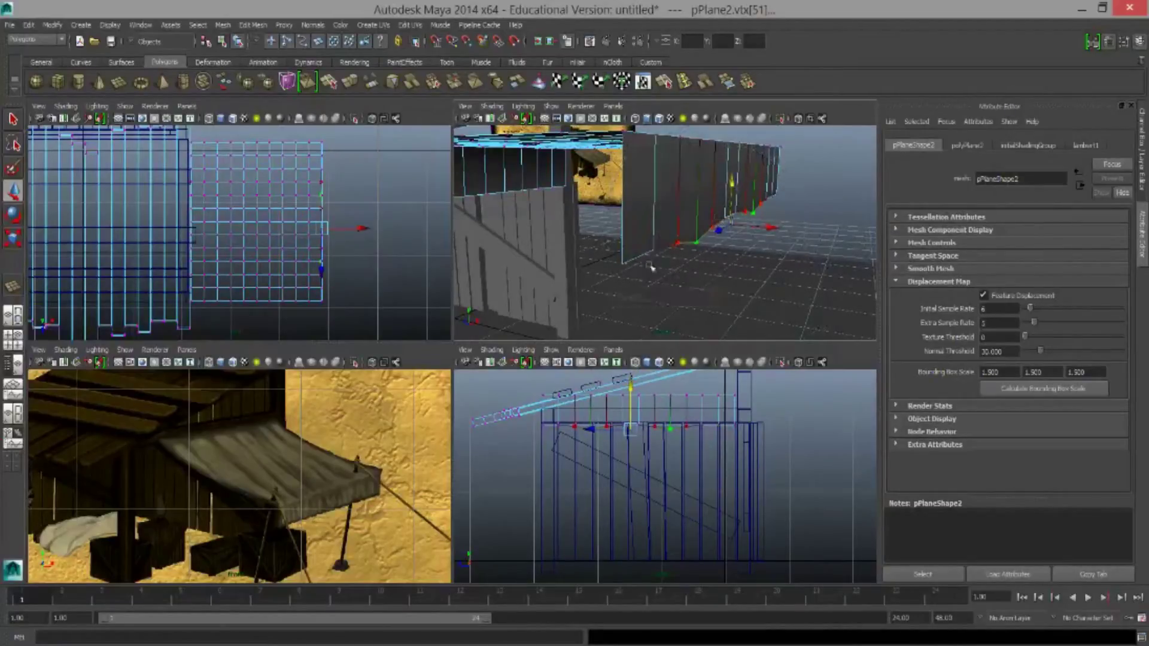
mouse_move(727, 219)
left_mouse_down("alt")
mouse_move(688, 228)
mouse_move(645, 216)
left_mouse_up("alt")
Push vertices near the plane's centre down so the cloth sags
key("F8")
key("F8")
left_click(646, 219)
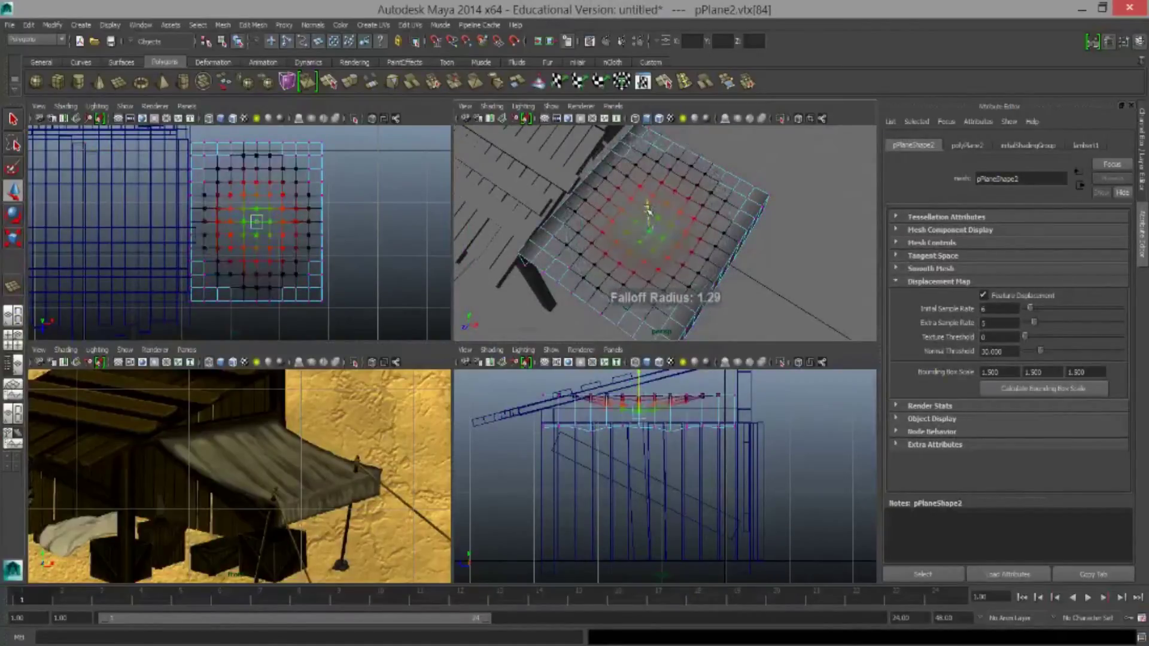
left_click(645, 204)
left_click_drag(645, 204, 761, 145, "alt")
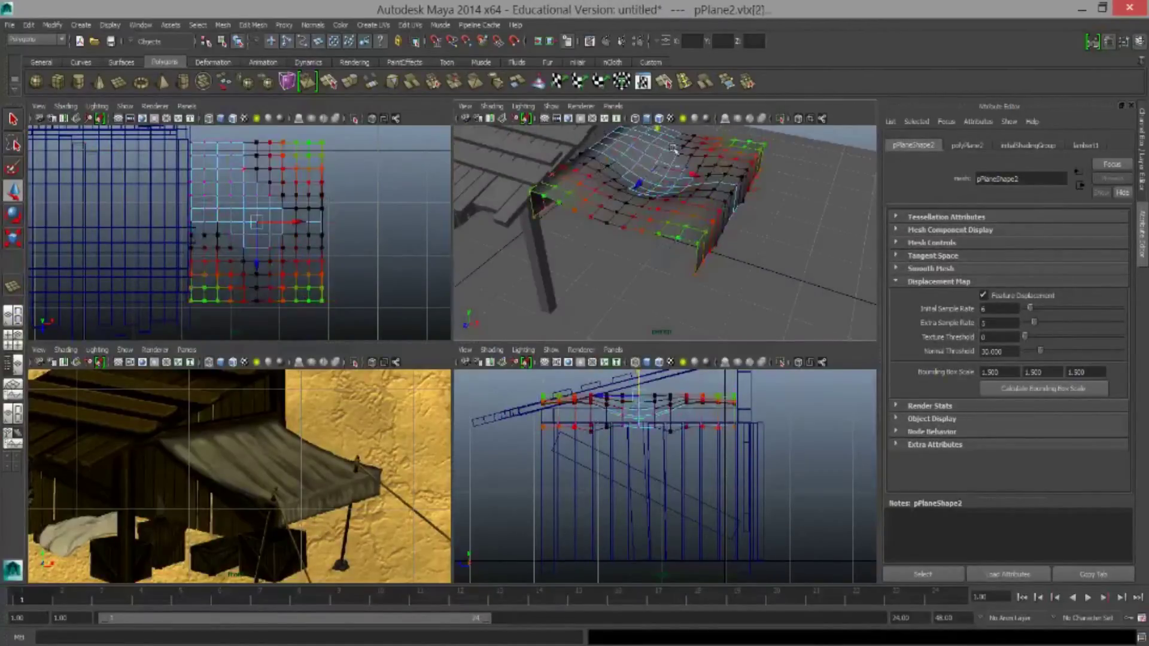
key("F8")
mouse_move(674, 149)
left_mouse_down("alt")
mouse_move(628, 239)
mouse_move(599, 227)
mouse_move(696, 268)
left_mouse_up("alt")
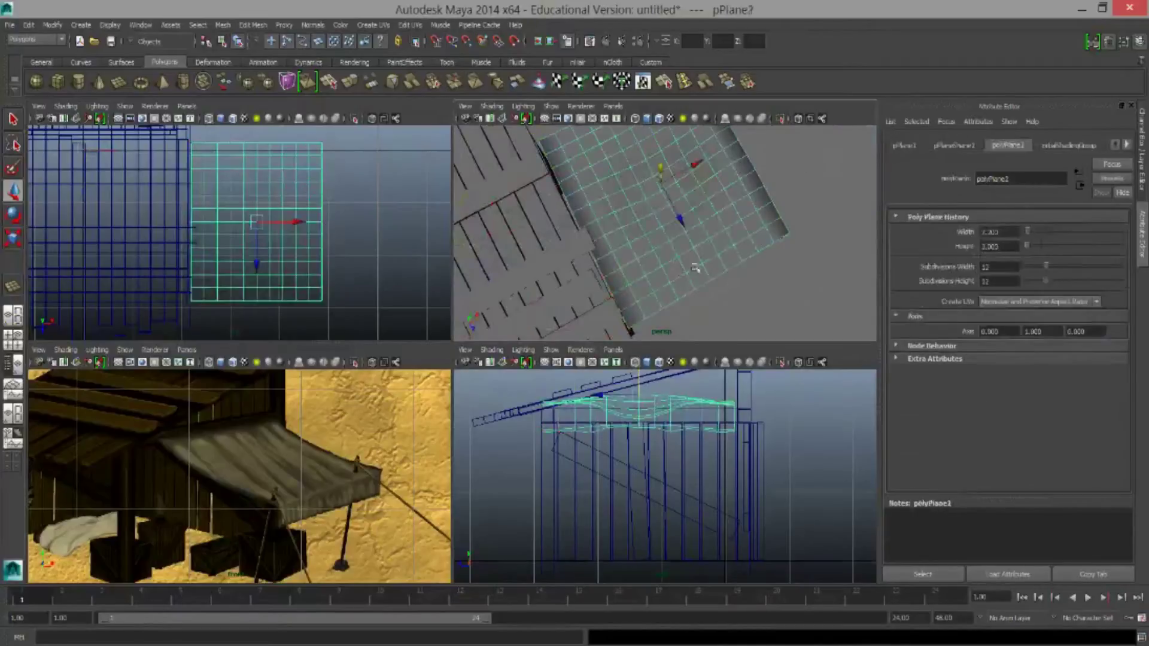
Shift rows of vertices across the plane to form folds in the cloth
key("F8")
left_click_drag(174, 285, 350, 302)
left_click_drag(252, 239, 233, 207, "alt")
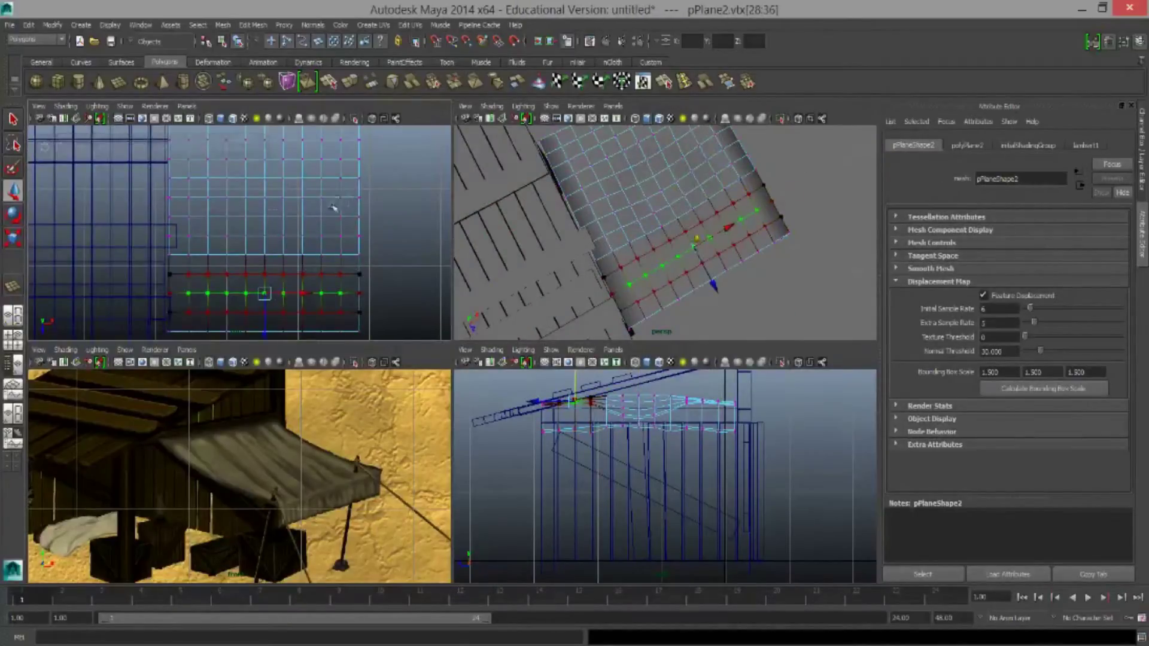
middle_click_drag(191, 204, 363, 169)
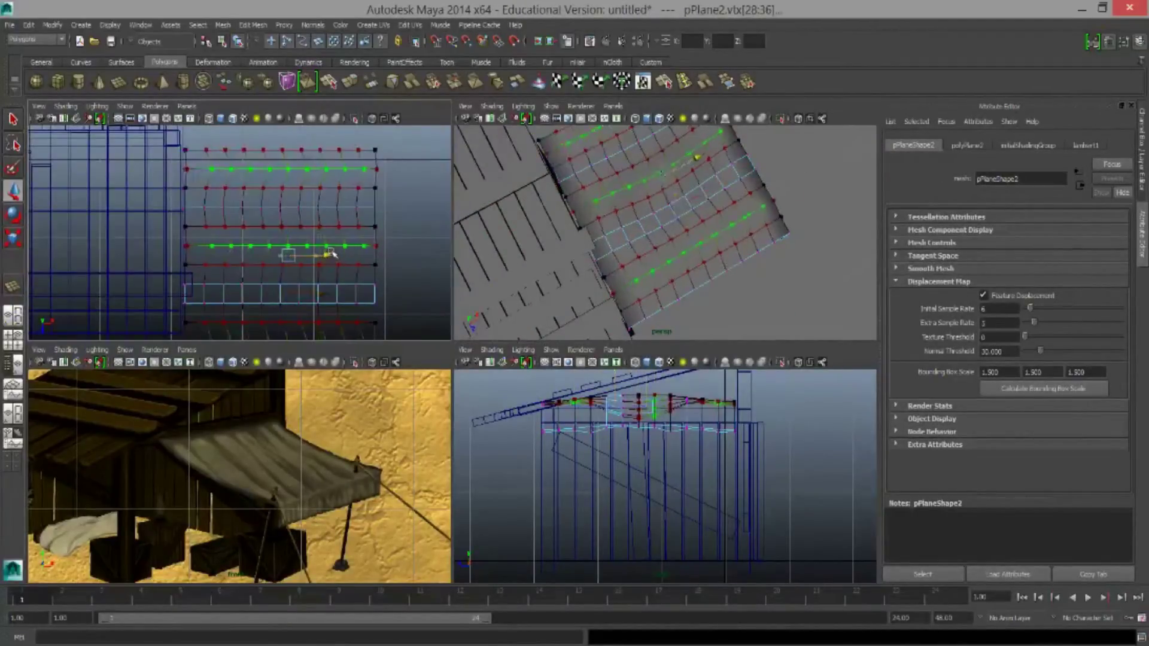
left_click_drag(599, 239, 648, 149, "alt")
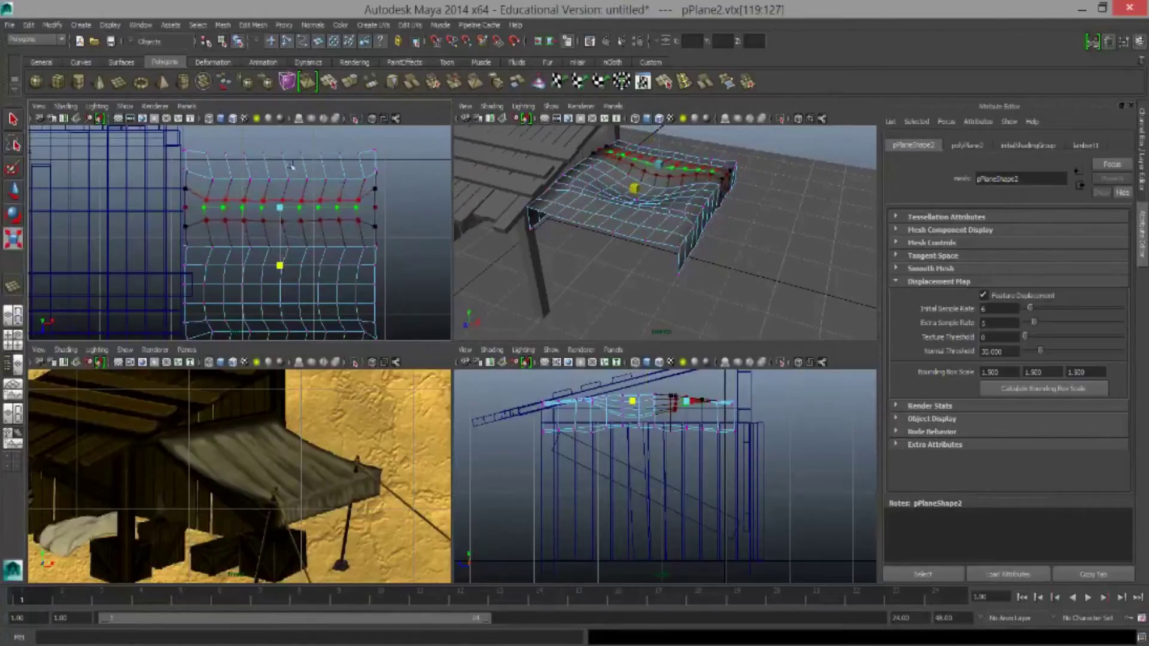
left_click_drag(198, 281, 295, 299)
middle_click_drag(295, 300, 323, 269, "alt")
left_click_drag(598, 227, 638, 186, "alt")
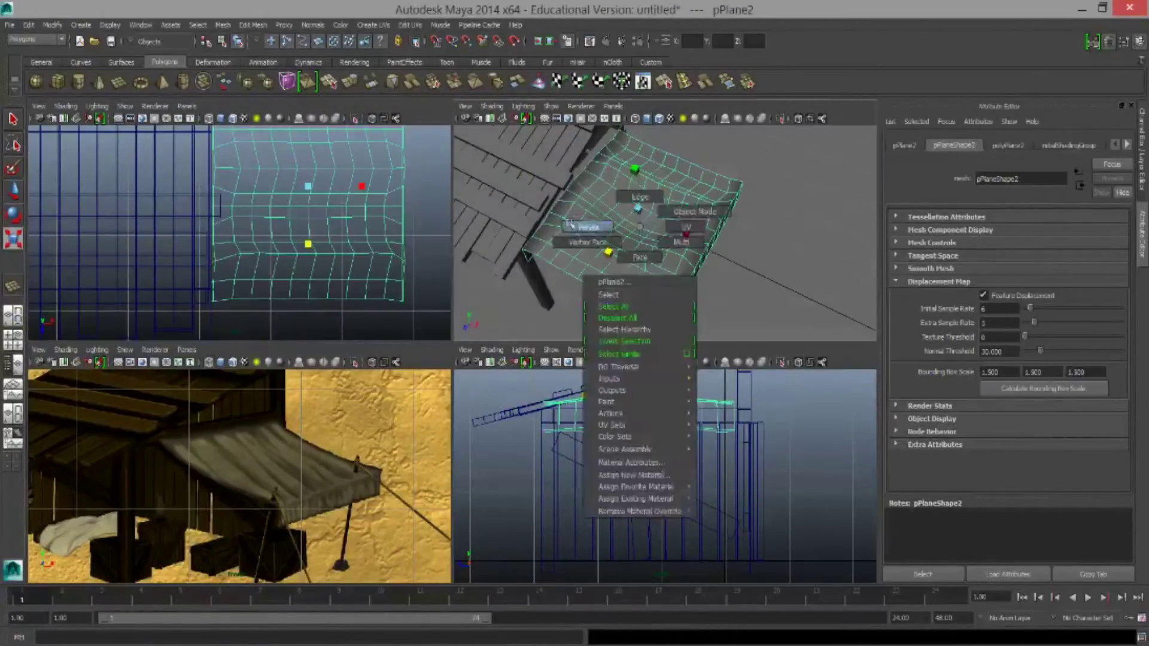
Select individual cloth vertices and a column of vertices along the canopy edge
right_click_drag(638, 186, 637, 168)
scroll(642, 224, "up", 5)
scroll(642, 225, "down", 5)
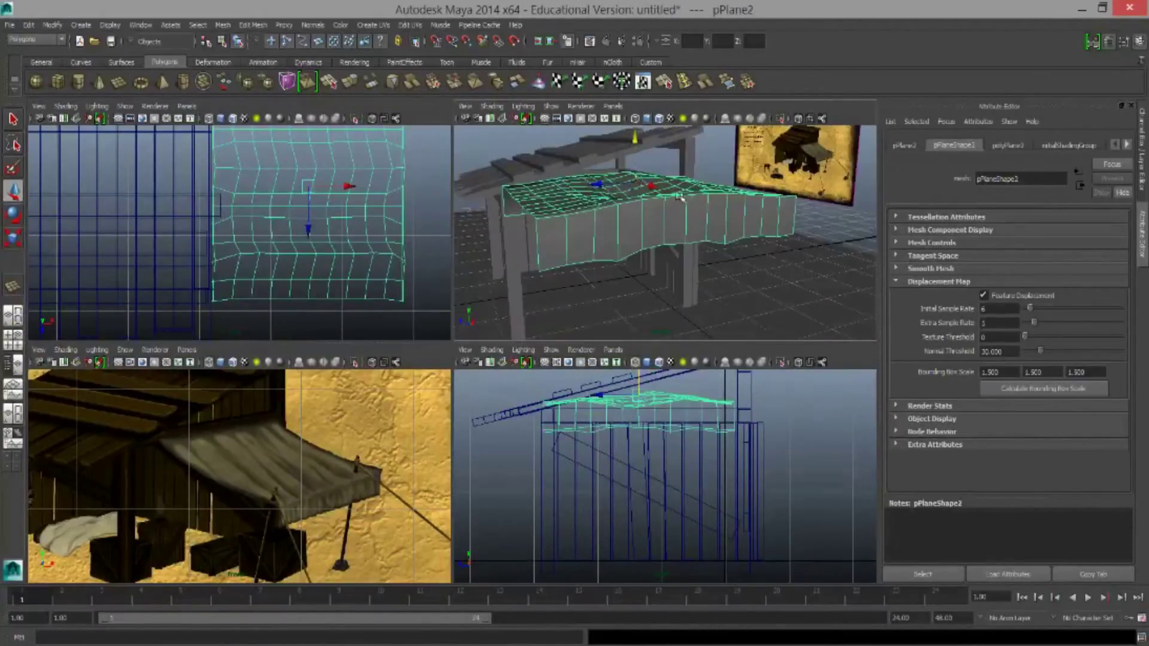
right_click_drag(640, 228, 622, 227)
left_click(665, 209)
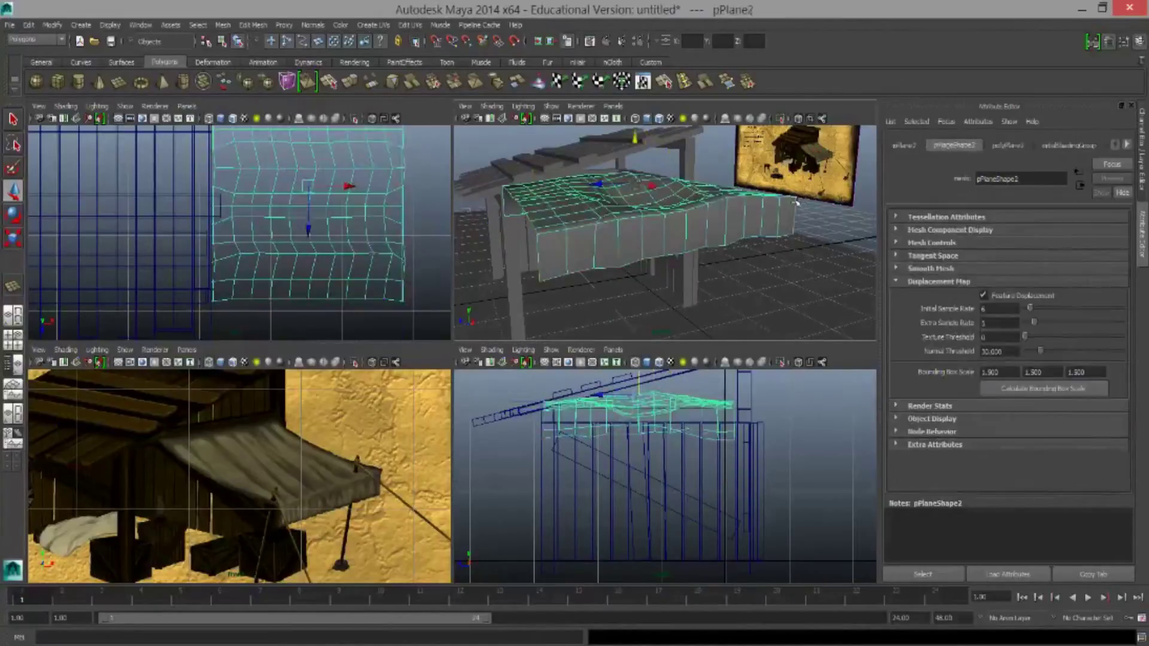
left_click(688, 204)
mouse_move(688, 203)
left_mouse_down("alt")
mouse_move(563, 267)
mouse_move(560, 207)
left_mouse_up("alt")
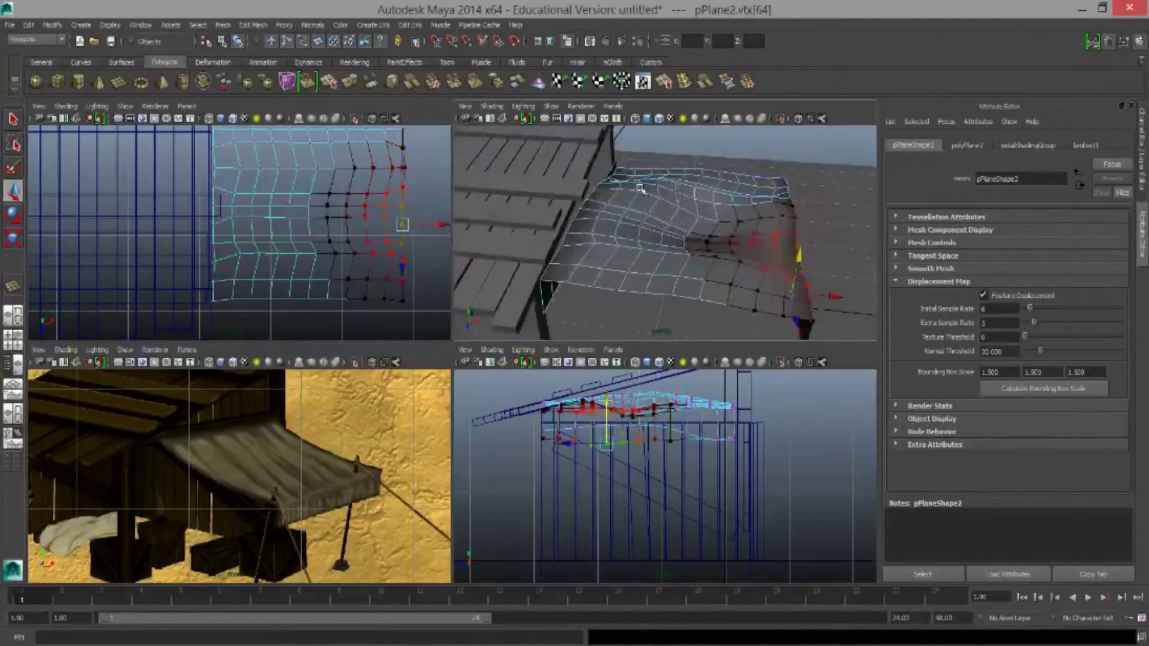
left_click(561, 207)
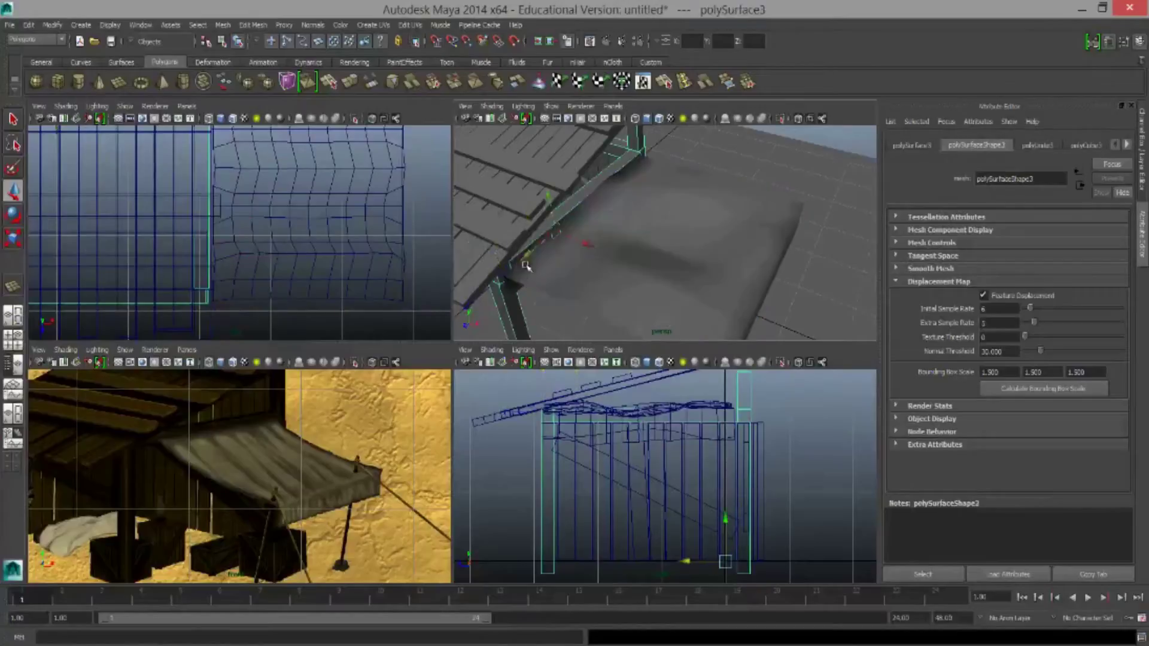
left_click_drag(215, 129, 236, 281)
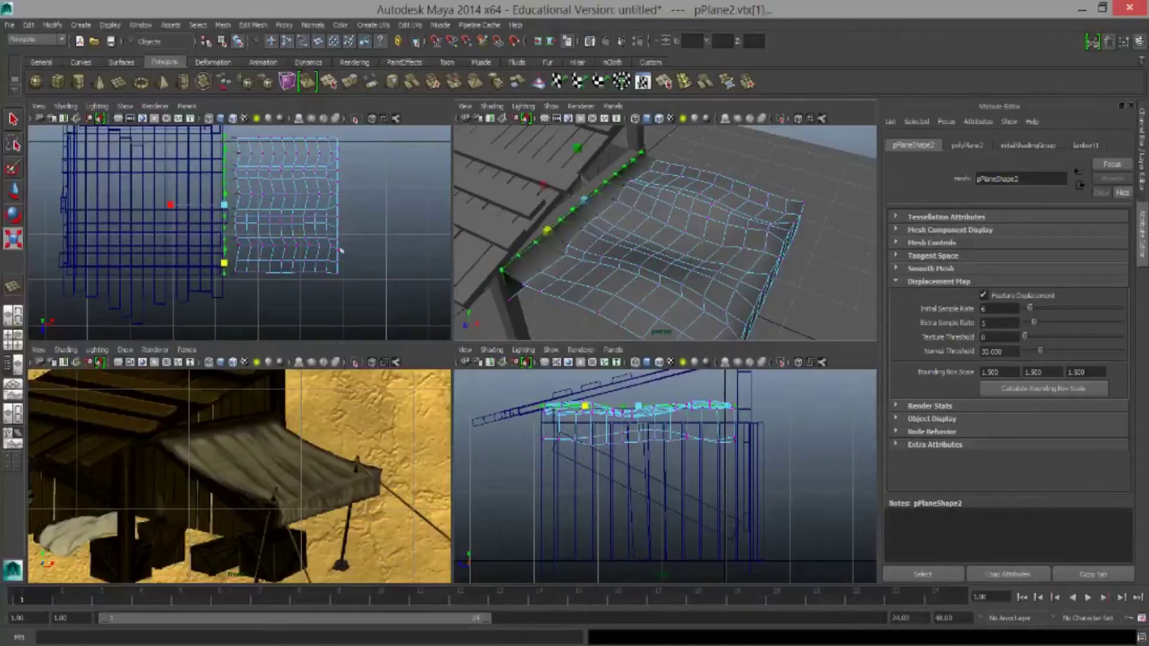
left_click_drag(584, 170, 665, 248, "alt")
Select the whole canopy plane and toggle its smooth preview
key("F8")
left_click(653, 248)
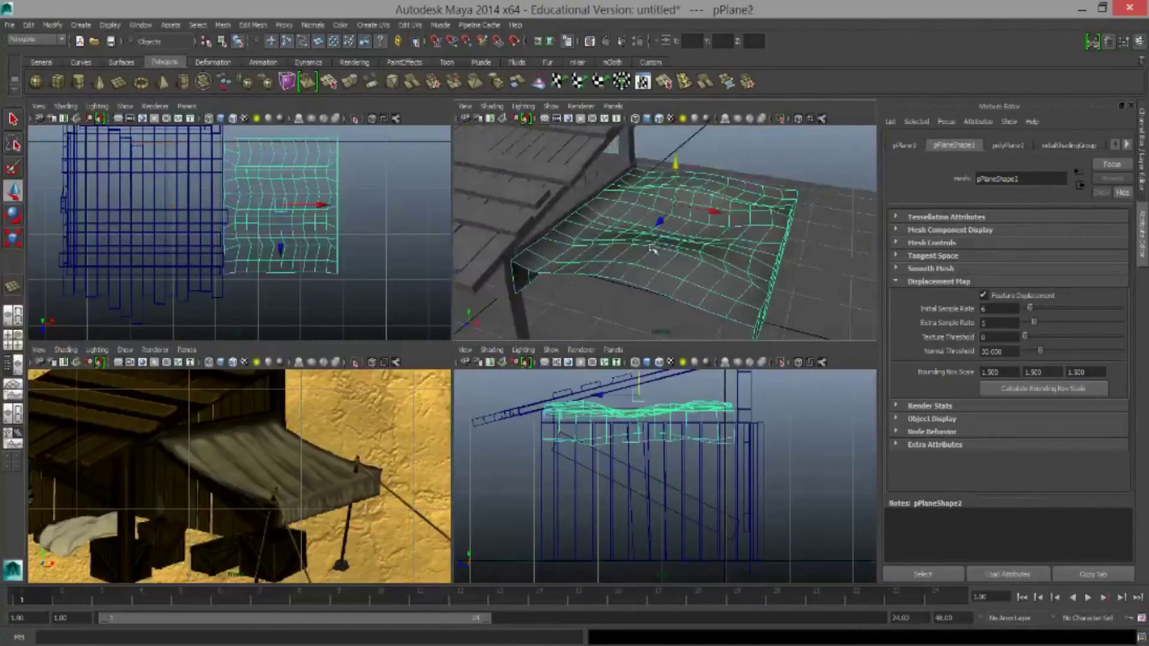
left_click_drag(598, 180, 688, 252, "alt")
left_click_drag(490, 143, 837, 323)
left_click_drag(658, 251, 684, 270, "alt")
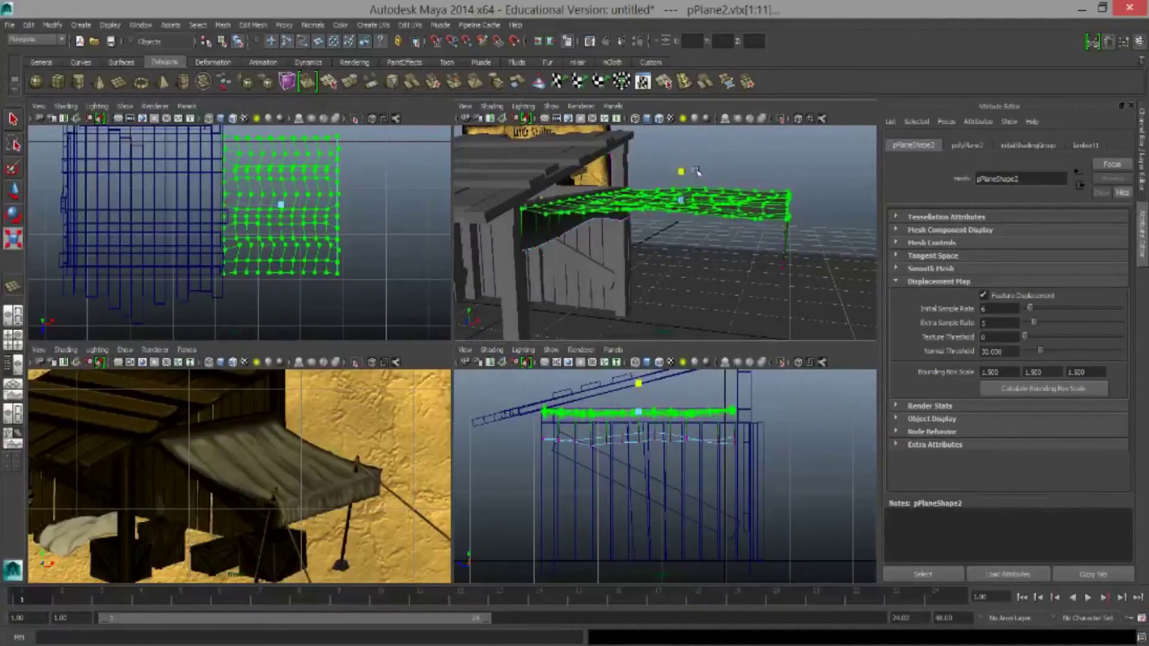
left_click_drag(696, 172, 710, 269, "alt")
key("1")
left_click(779, 248)
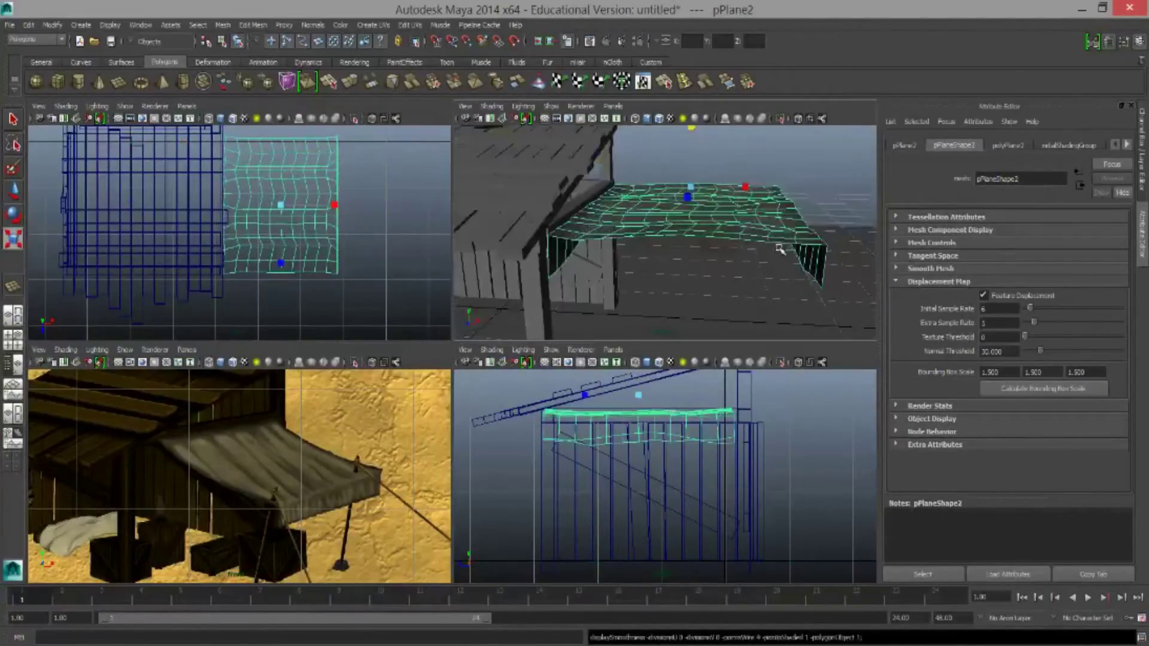
left_click_drag(779, 248, 561, 271, "alt")
Bevel the selected row of canopy edge vertices with Edit Mesh > Bevel
left_click(562, 270)
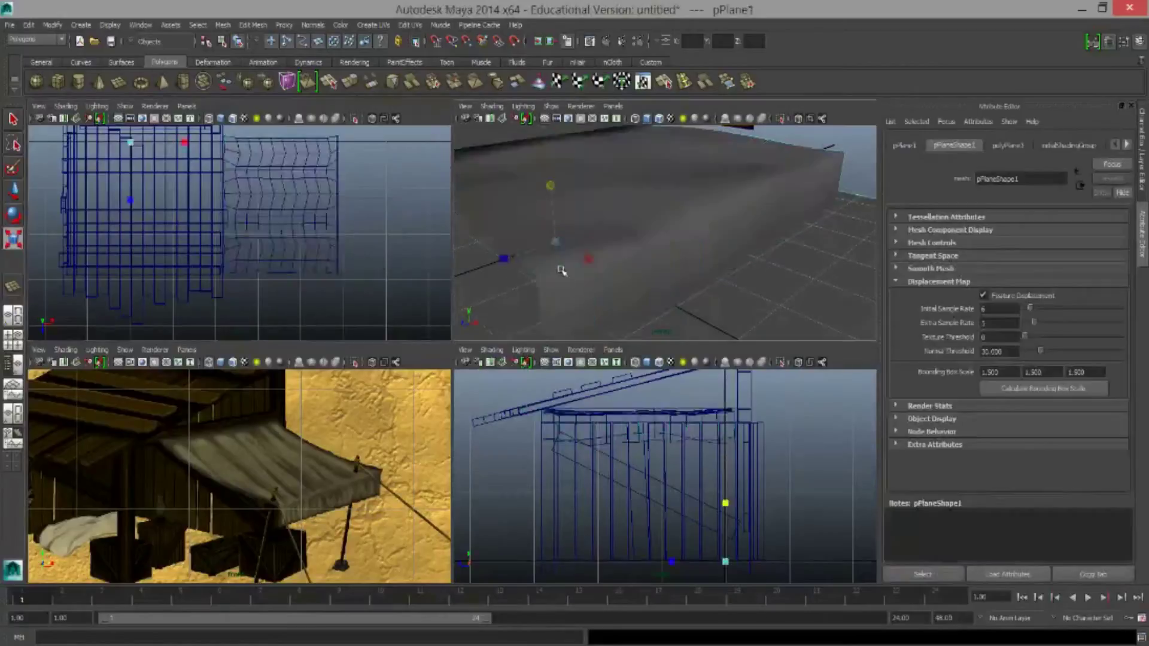
right_click_drag(562, 271, 532, 257)
left_click_drag(754, 454, 526, 430)
left_click(253, 24)
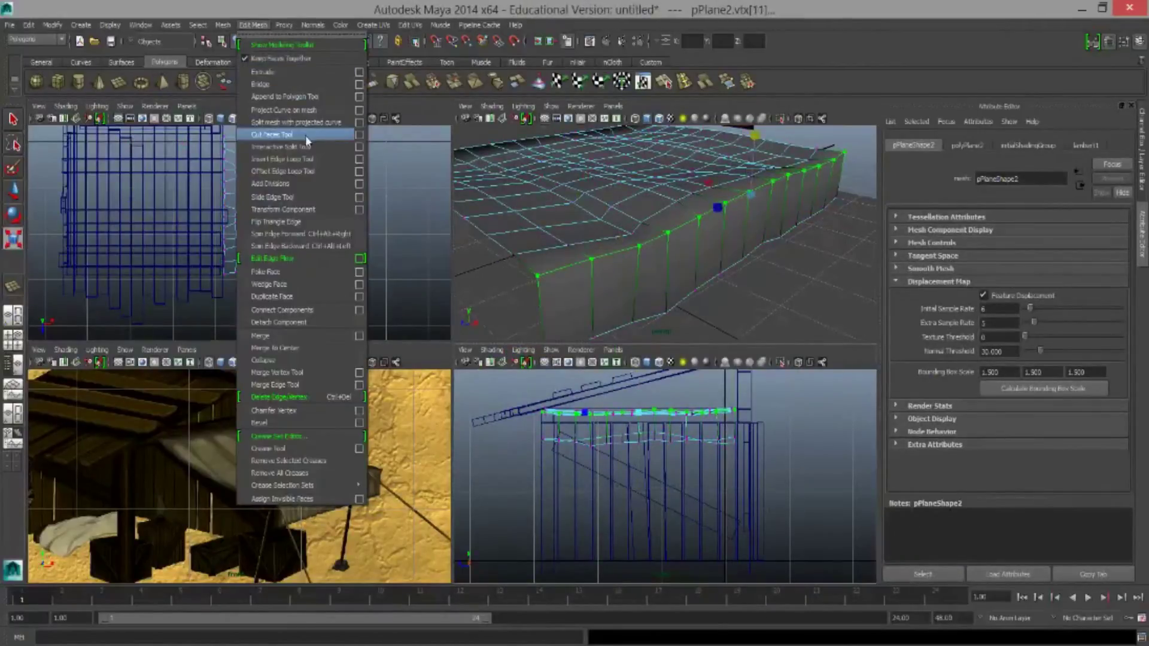
left_click(361, 395)
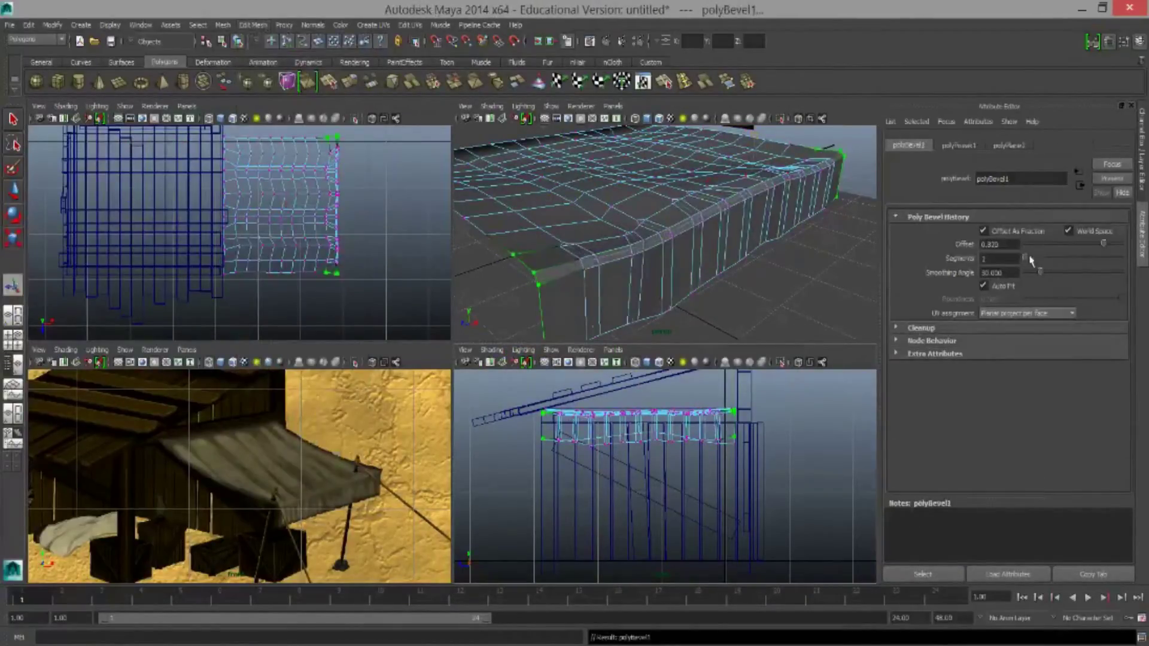
Switch to shaded display and draw a new polygon cylinder on the grid
key("3")
left_click(655, 275)
left_click_drag(655, 276, 646, 246, "alt")
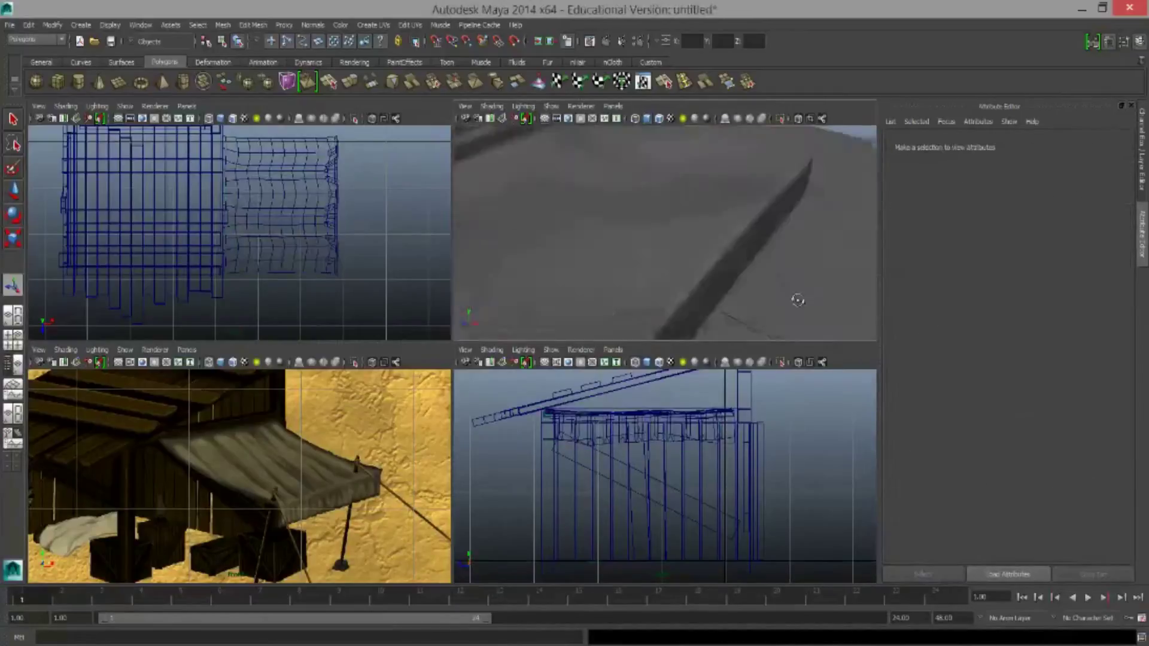
left_click(77, 81)
left_click_drag(347, 267, 379, 277)
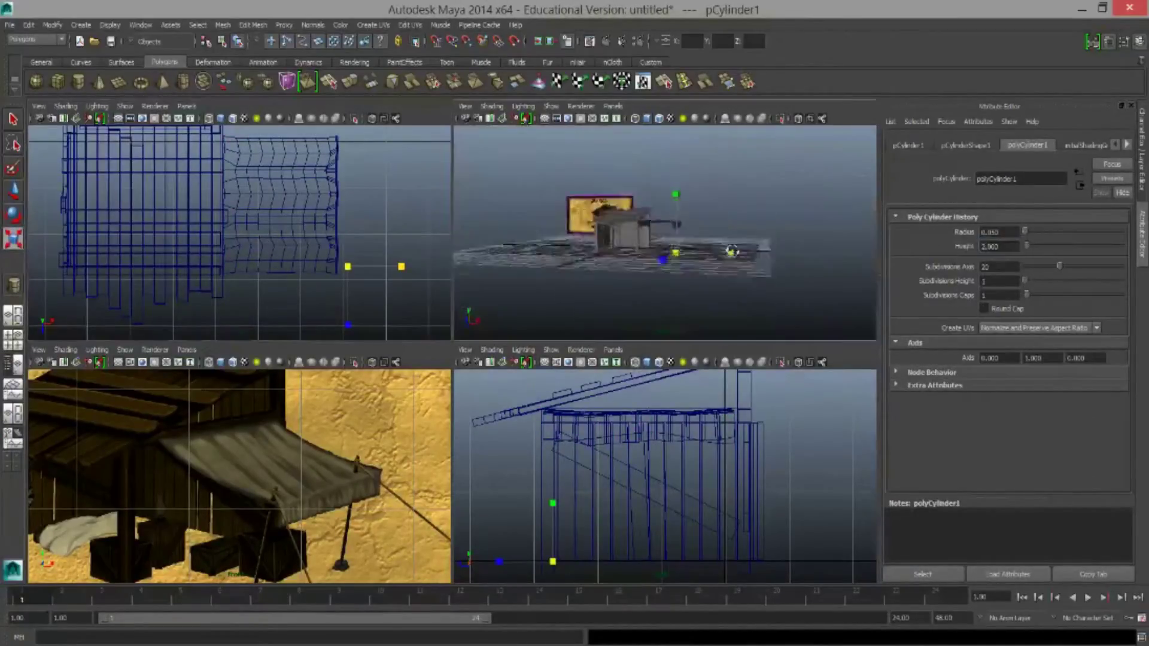
Replace the first cylinder with a thin pole having fewer axis and more height subdivisions
key("Delete")
key("Delete")
left_click_drag(357, 256, 363, 227)
key("f")
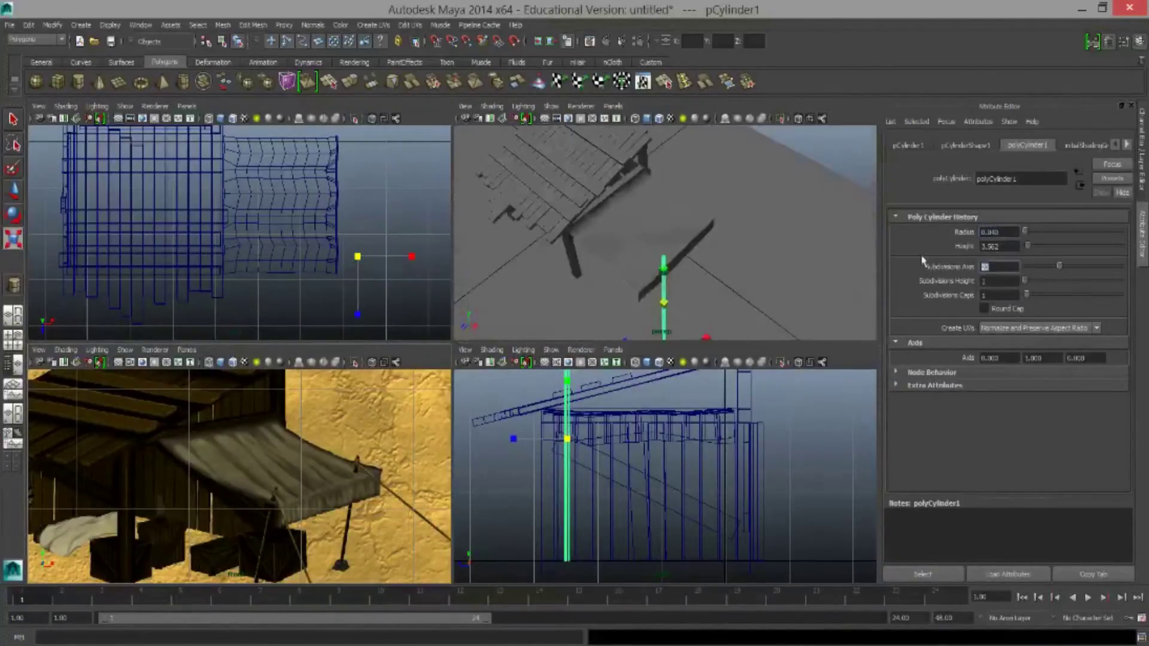
left_click_drag(1058, 266, 1029, 280)
left_click_drag(658, 240, 718, 252, "alt")
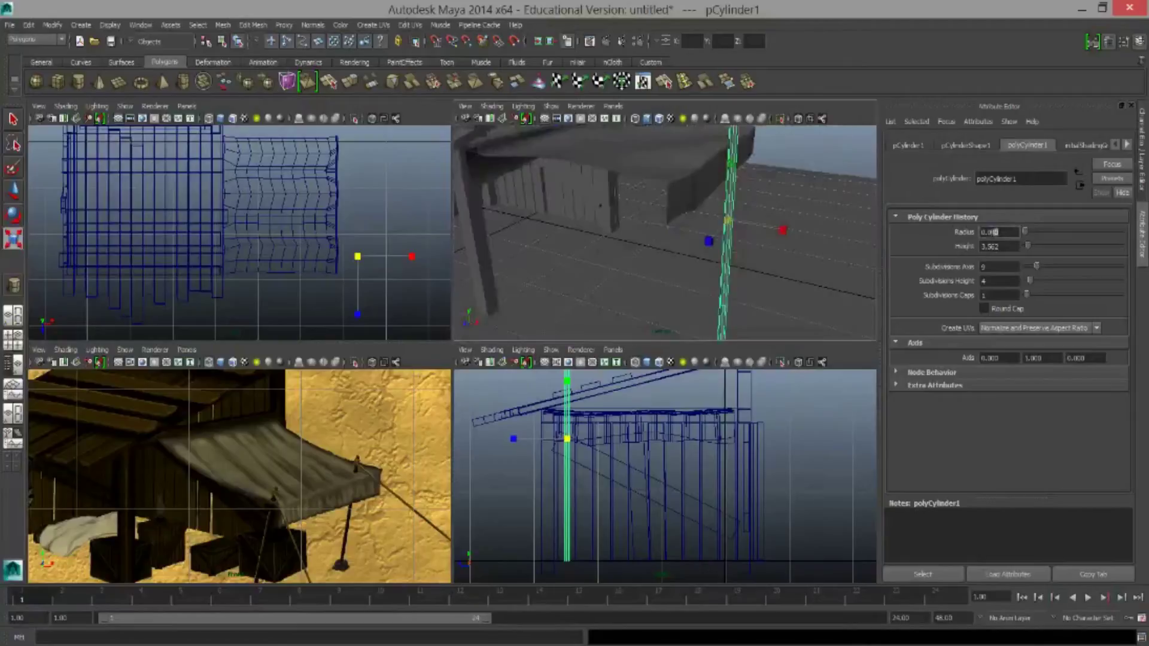
left_click_drag(341, 479, 356, 483, "alt")
Tilt the pole and duplicate it to the canopy's other side
key("e")
left_click_drag(436, 462, 363, 464)
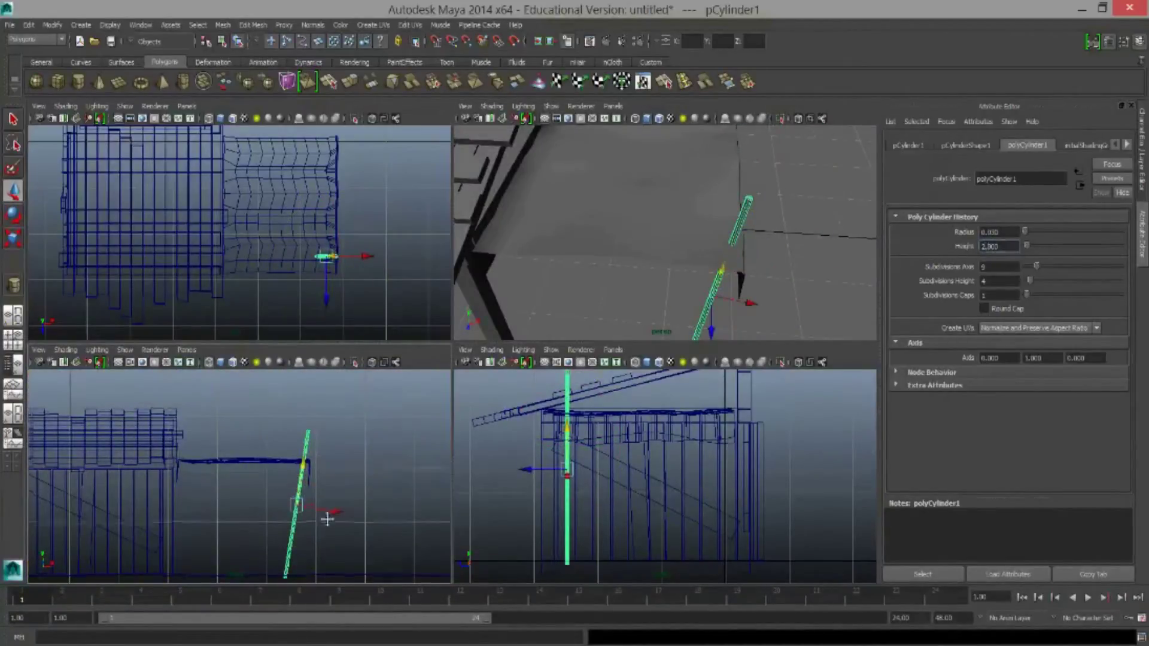
middle_click_drag(327, 518, 347, 496, "alt")
mouse_move(758, 313)
left_mouse_down("alt")
mouse_move(697, 254)
mouse_move(681, 333)
left_mouse_up("alt")
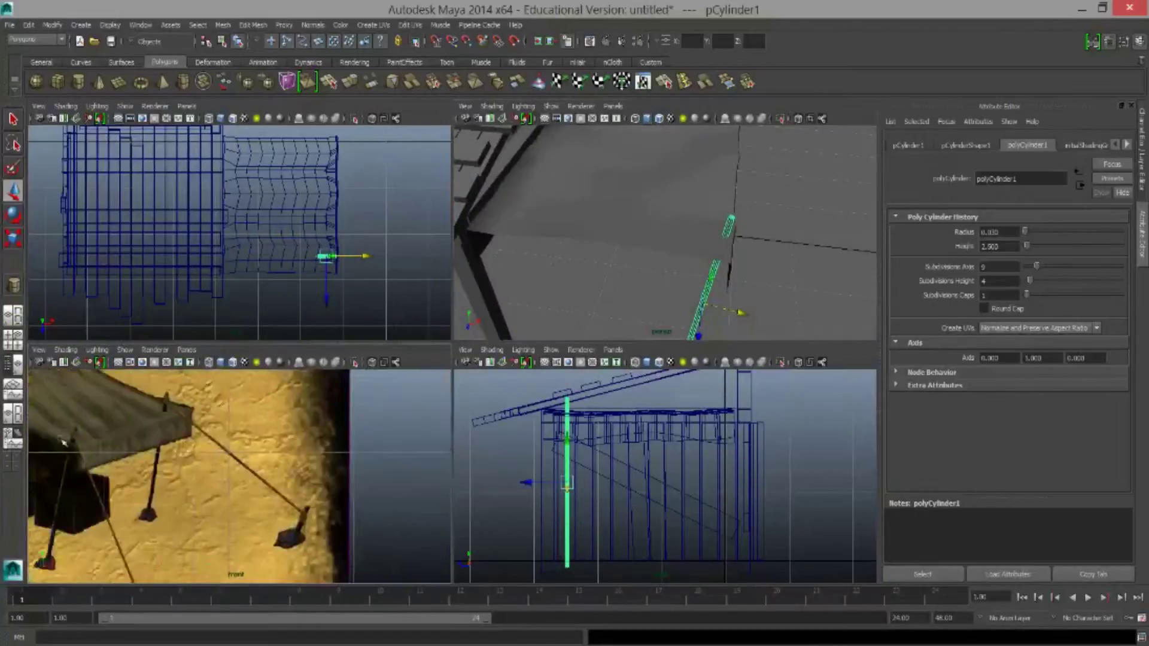
key("ctrl+d")
middle_click_drag(655, 480, 828, 481)
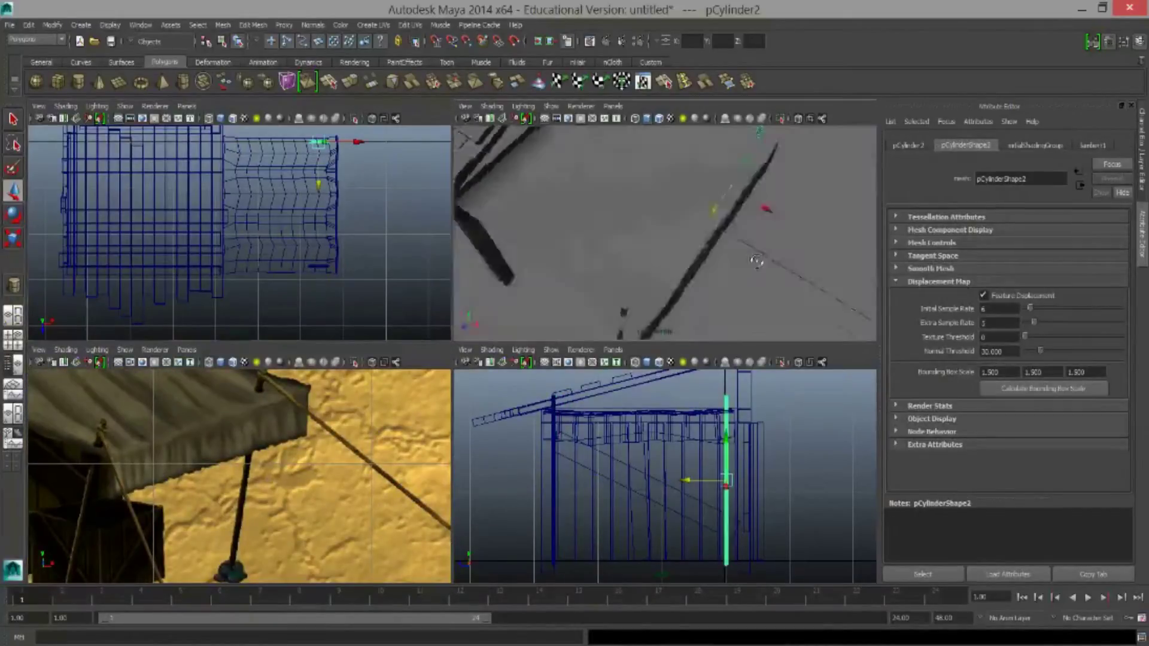
mouse_move(808, 251)
left_mouse_down("alt")
mouse_move(845, 223)
mouse_move(778, 251)
left_mouse_up("alt")
Select the top vertices of both poles to adjust their ends
scroll(688, 478, "up", 3)
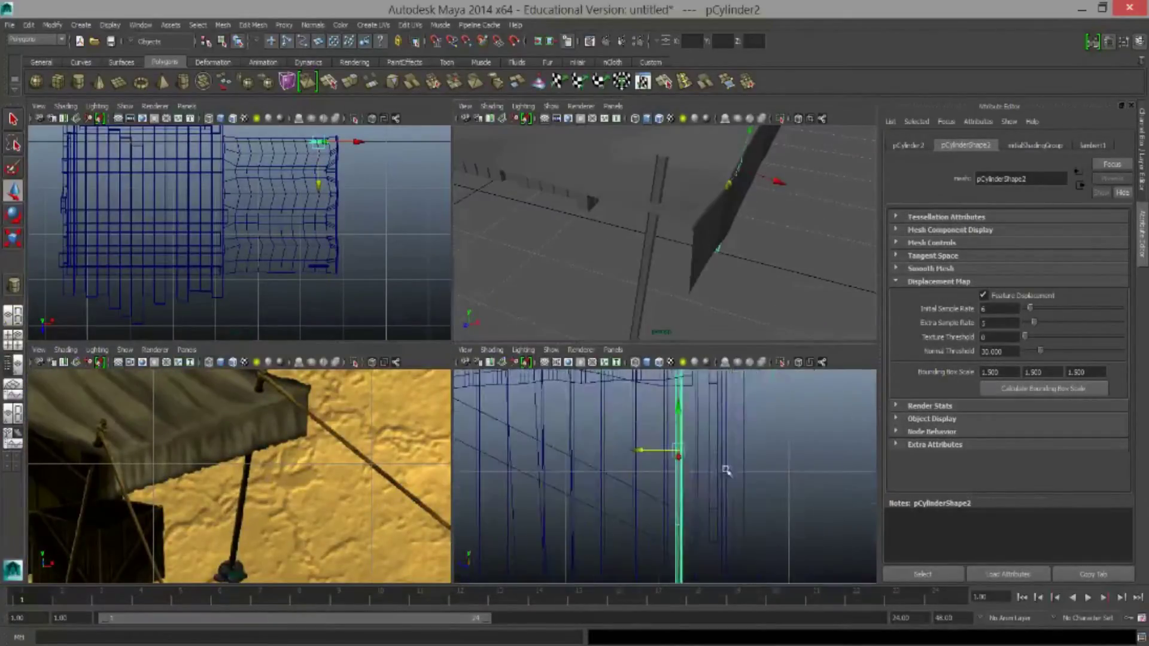
left_click_drag(659, 454, 711, 520)
scroll(711, 519, "down", 3)
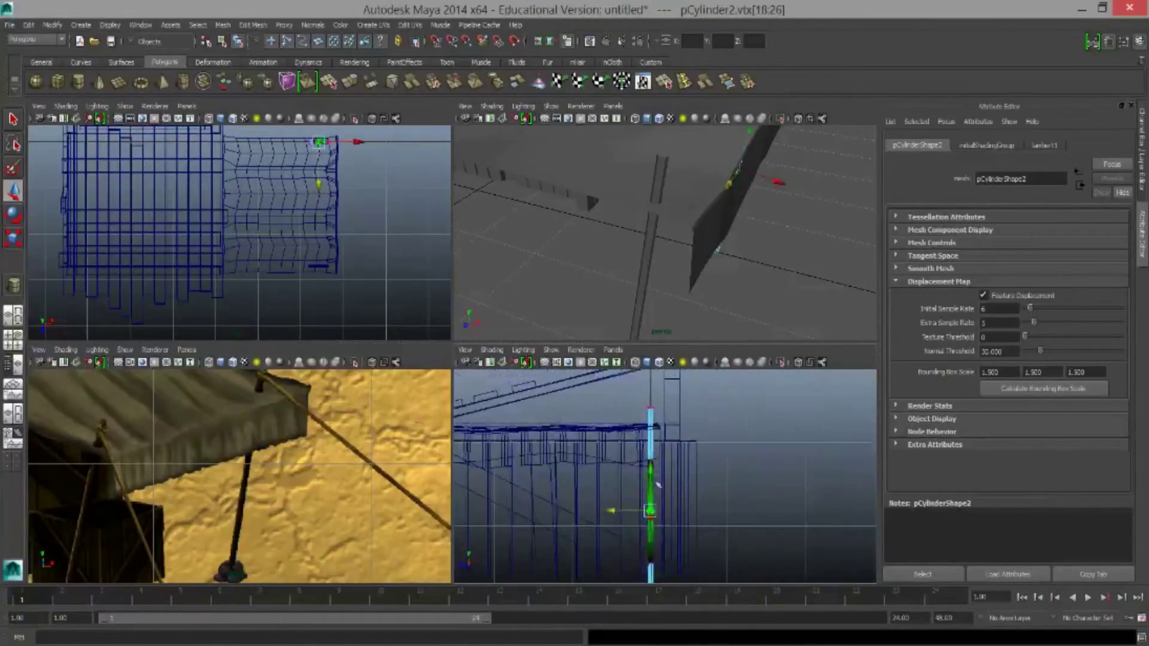
mouse_move(648, 401)
right_mouse_down()
mouse_move(600, 409)
mouse_move(562, 397)
right_mouse_up()
left_click(607, 466)
key("f")
left_click_drag(622, 520, 574, 488)
scroll(575, 401, "down", 2)
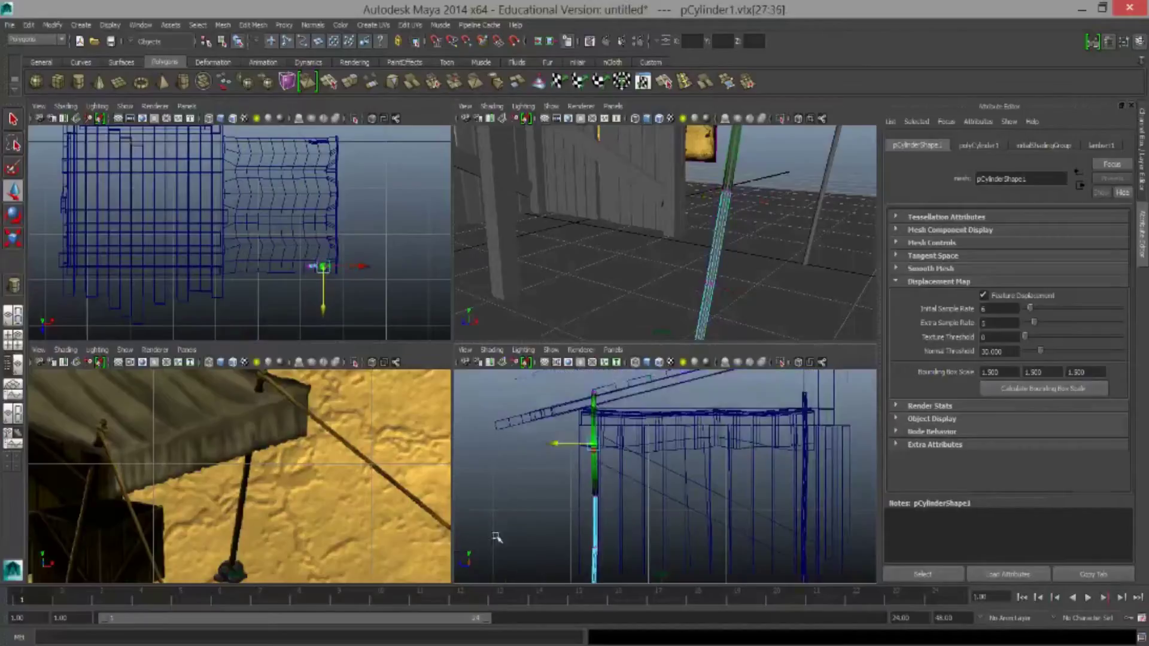
left_click(694, 419)
Set the canopy-edge rod pCylinder3's Height to 3.500
key("f")
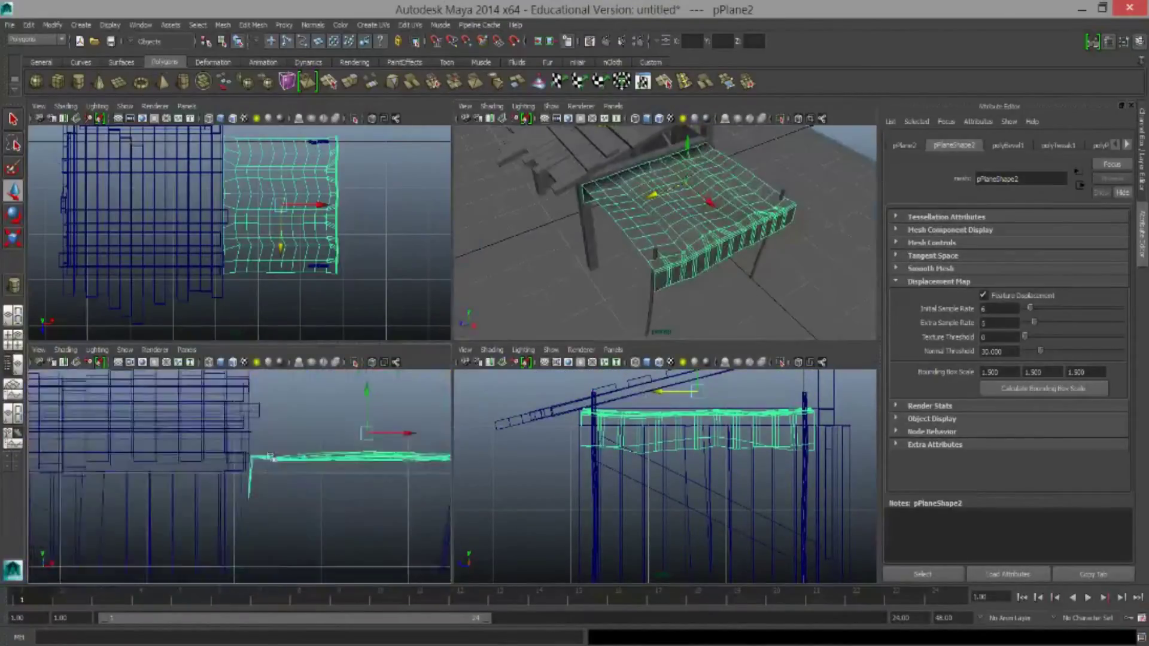
scroll(257, 456, "up", 3)
left_click(256, 456)
left_click(1027, 145)
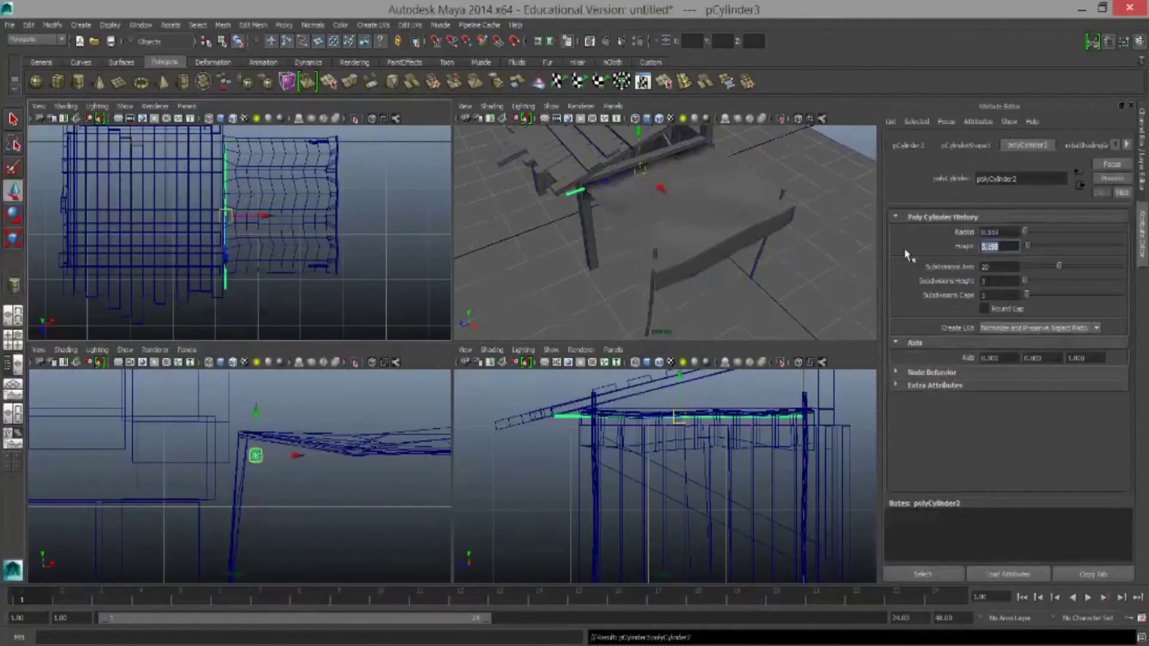
key("Return")
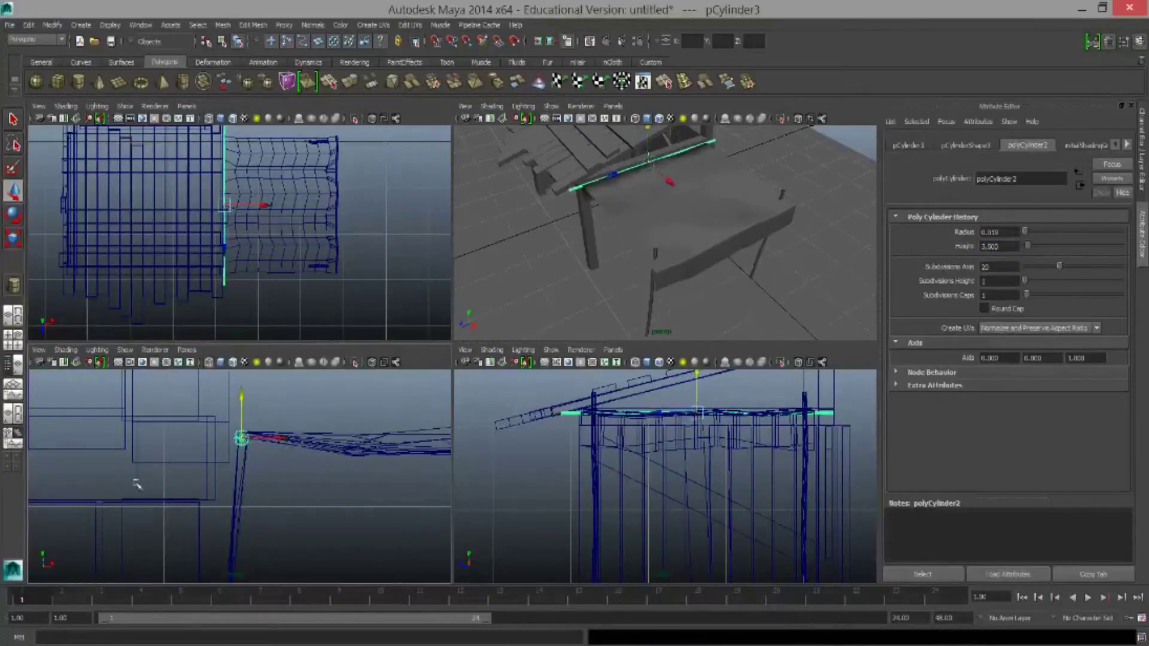
Apply Edit Mesh > Bevel to the canopy plane pPlane2 and adjust its settings
left_click(324, 438)
left_click(239, 455, "shift")
scroll(239, 455, "up", 2)
left_click(253, 24)
left_click(269, 419)
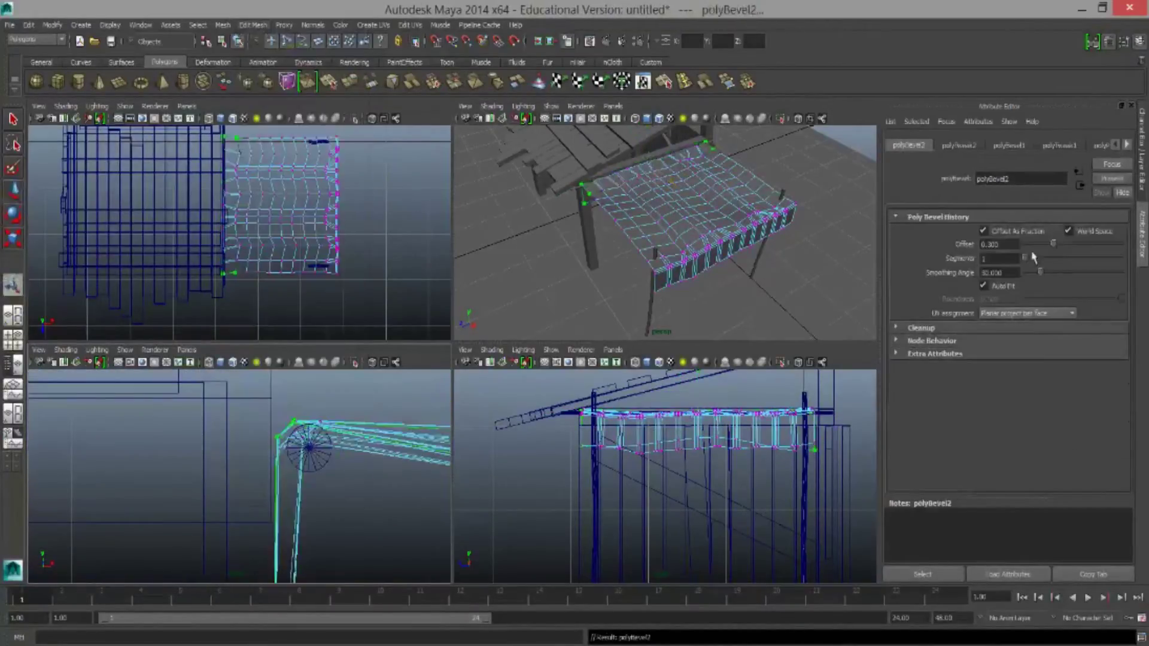
Select a row of canopy edge vertices and a corner vertex for tweaking
left_click_drag(213, 162, 240, 197)
key("f")
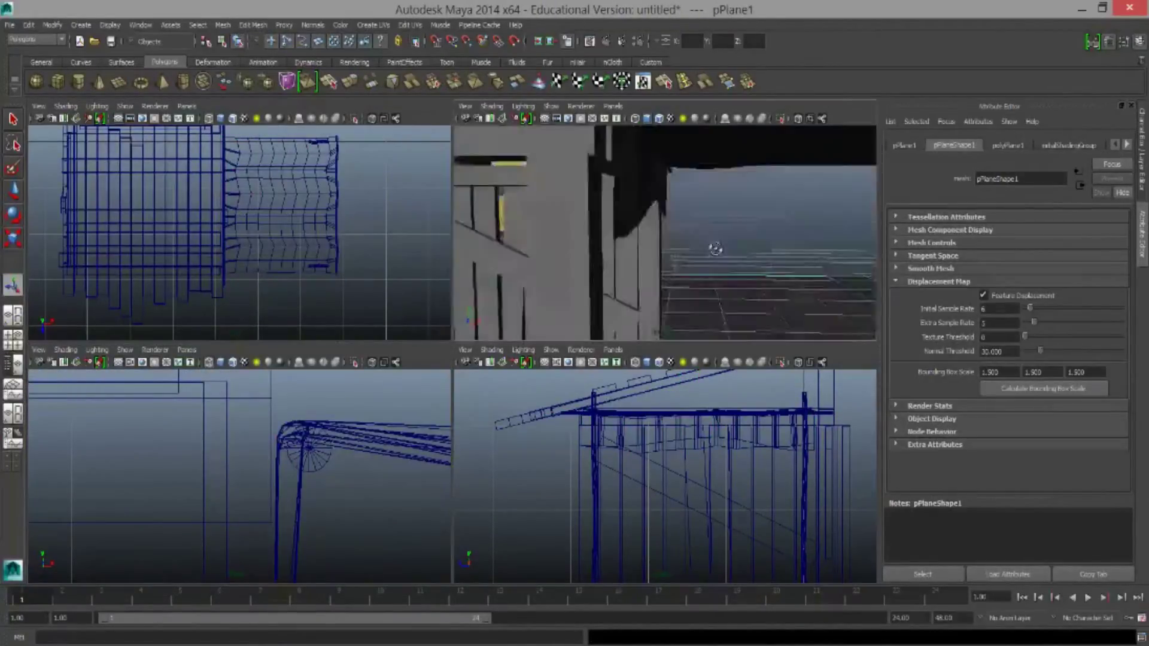
left_click_drag(673, 133, 634, 228, "alt")
left_click(622, 248)
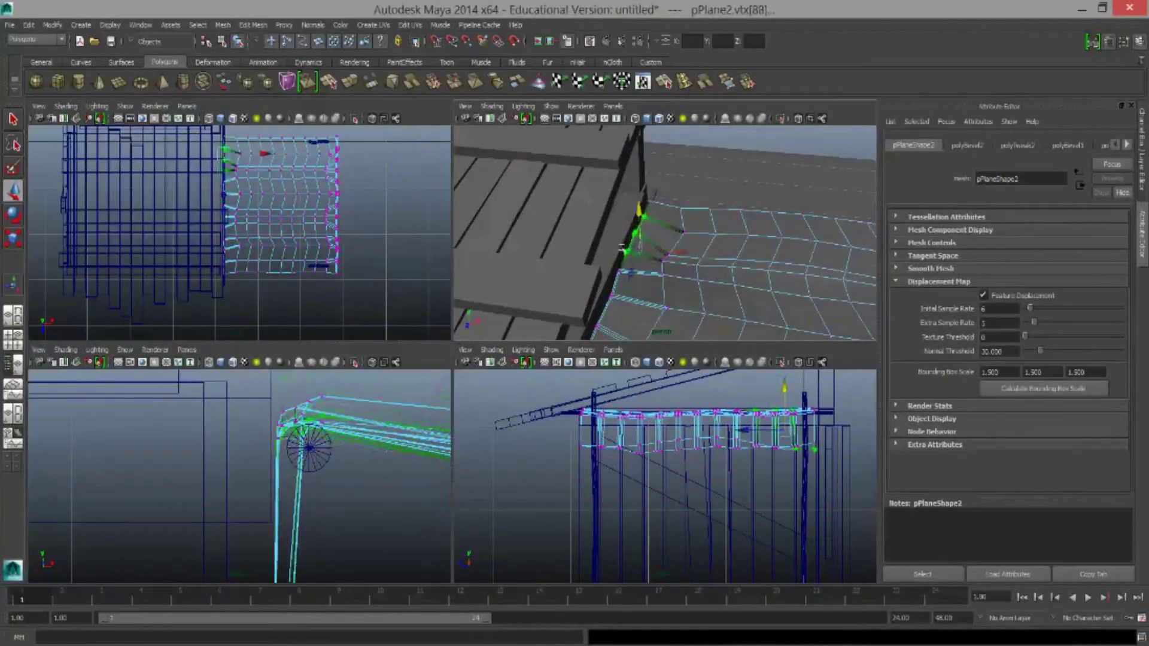
mouse_move(690, 258)
left_mouse_down("alt")
mouse_move(695, 249)
mouse_move(605, 218)
left_mouse_up("alt")
left_click(694, 250)
left_click(513, 208)
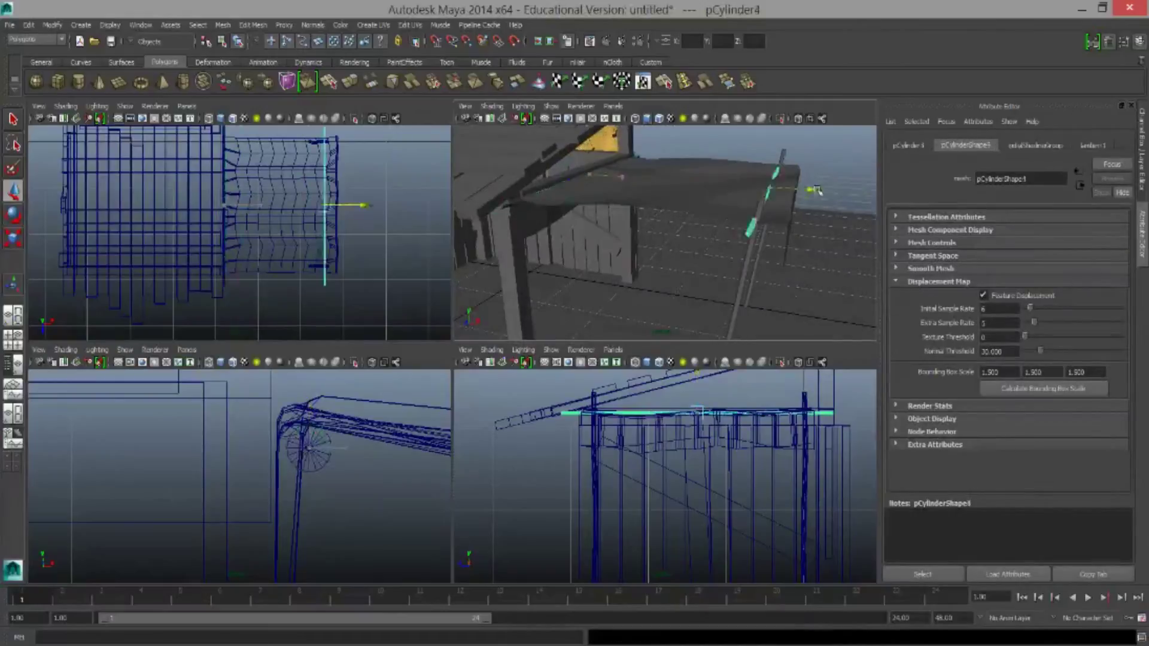
Scale the selected part of the long rod, then return to the whole rod object
left_click_drag(817, 190, 599, 239, "alt")
key("r")
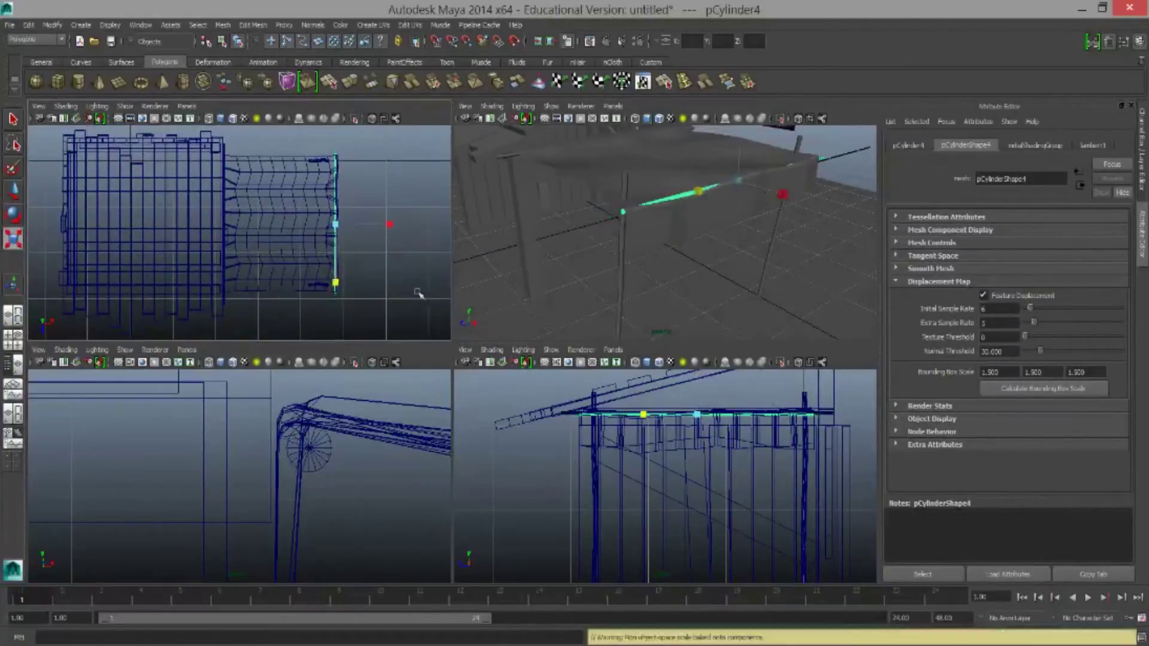
scroll(721, 453, "up", 3)
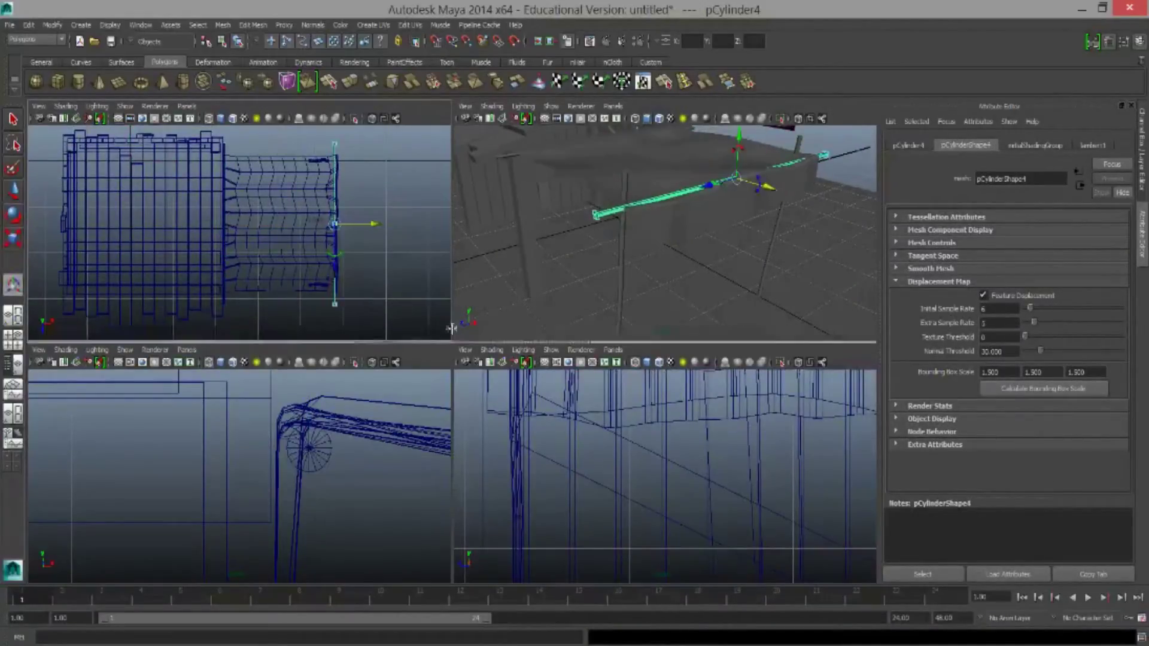
left_click(645, 435)
key("F8")
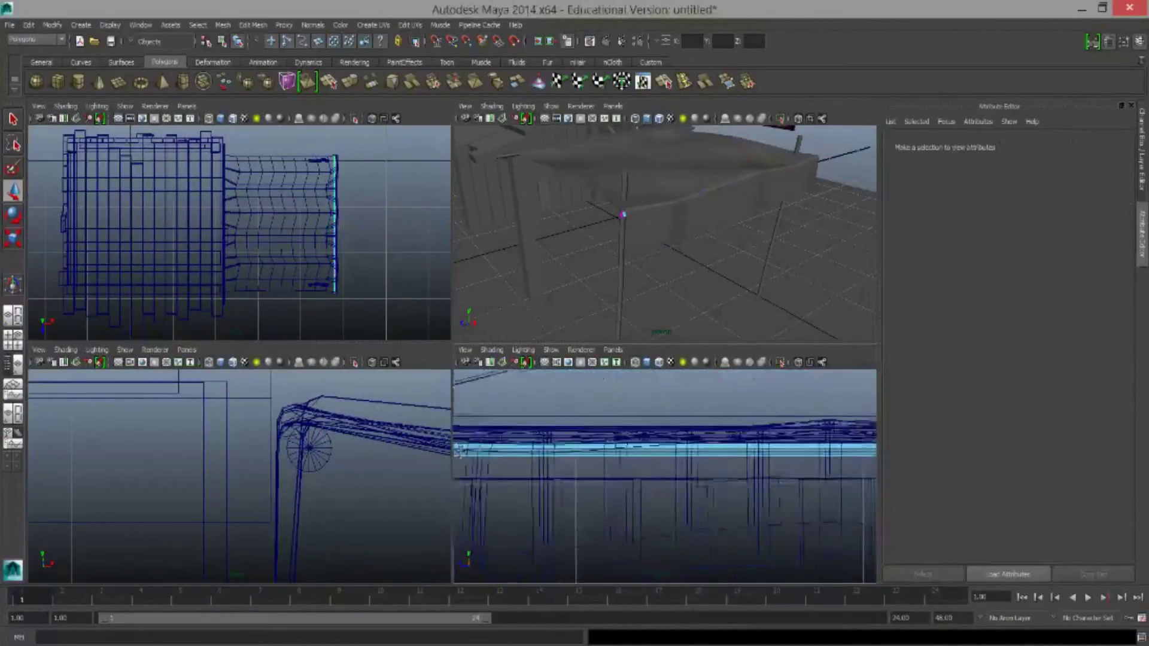
Insert two edge loops along rod pCylinder4, then draw a new box about 1.6 × 0.744 units
left_click_drag(849, 407, 458, 434)
left_click(705, 82)
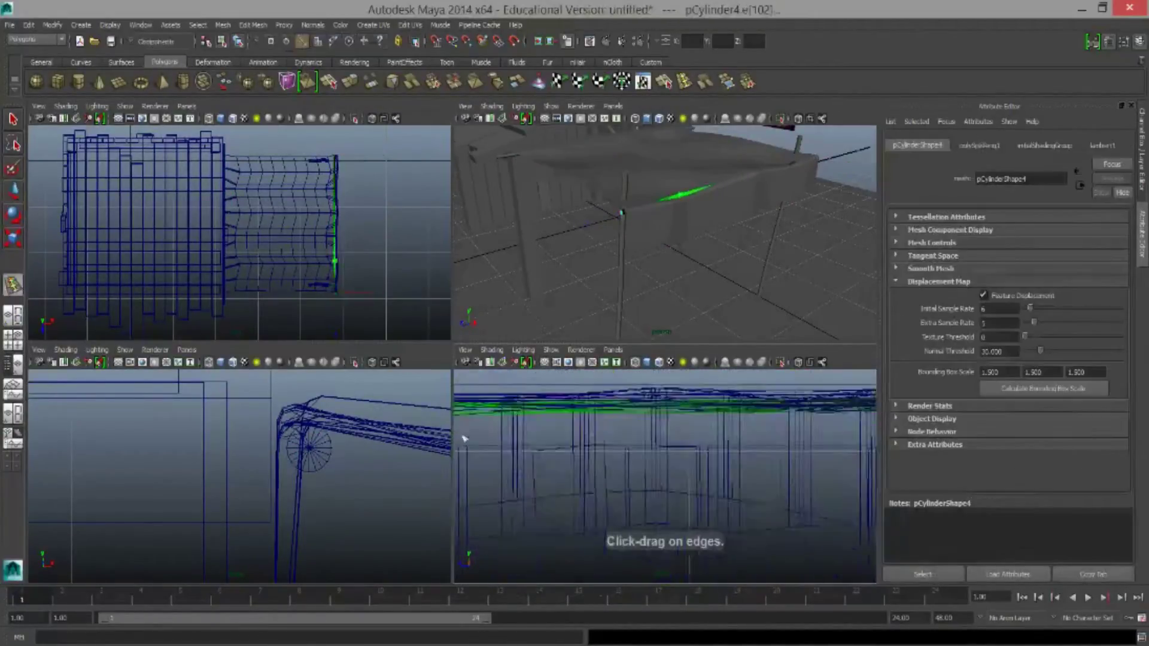
left_click(580, 445)
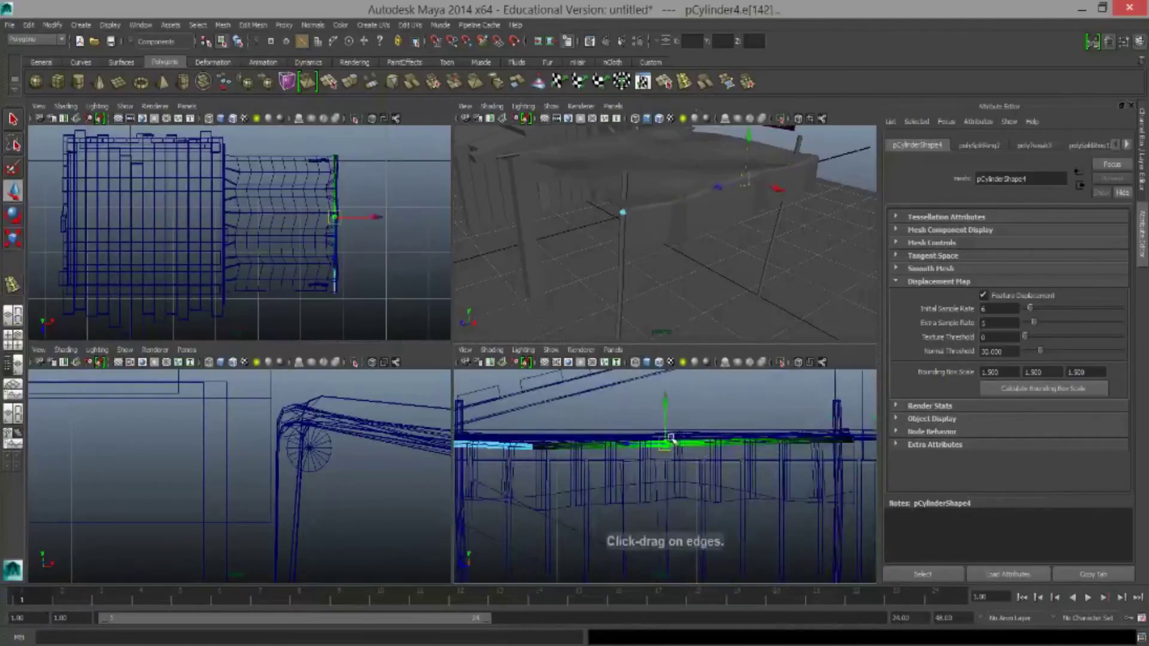
left_click(670, 443)
mouse_move(658, 252)
left_mouse_down("alt")
mouse_move(694, 287)
mouse_move(778, 263)
left_mouse_up("alt")
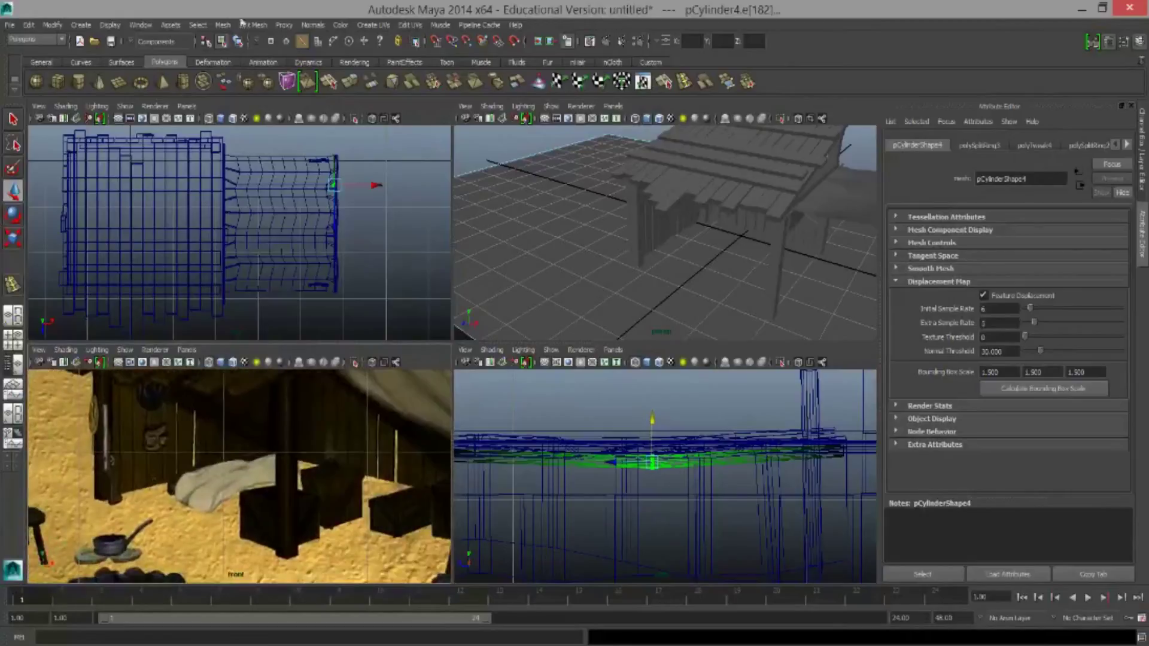
mouse_move(326, 168)
left_mouse_down()
mouse_move(378, 259)
mouse_move(378, 240)
left_mouse_up()
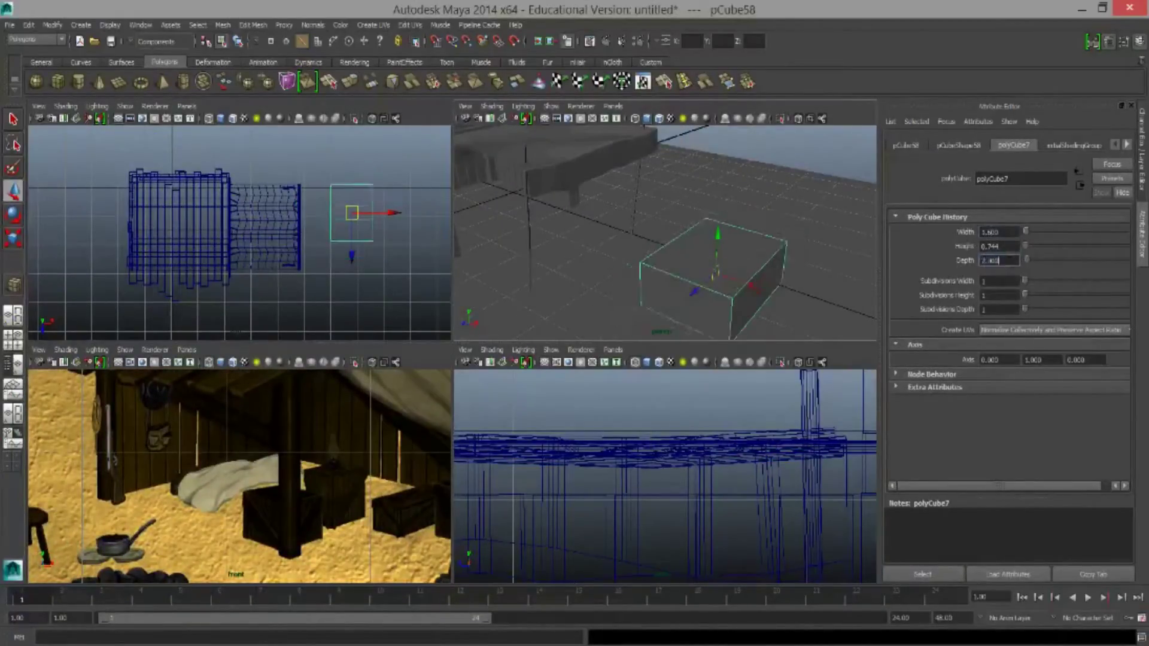
Move the slab's end vertices to slope that end, then reselect its top vertex row
key("f")
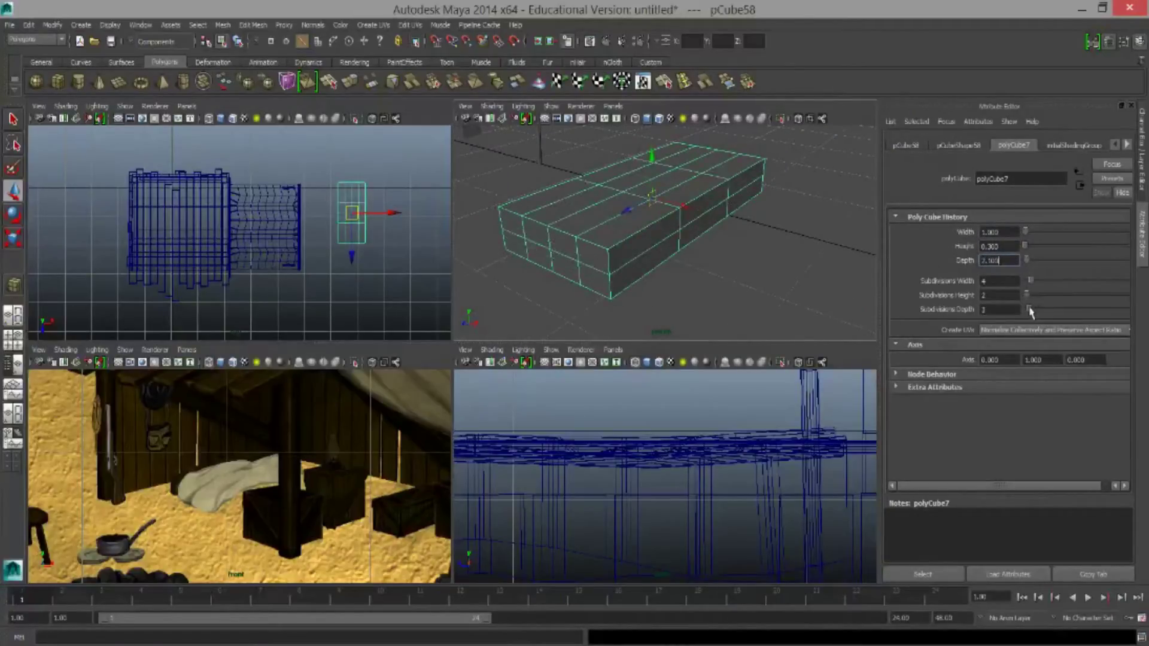
left_click(590, 257)
left_click_drag(533, 239, 484, 247)
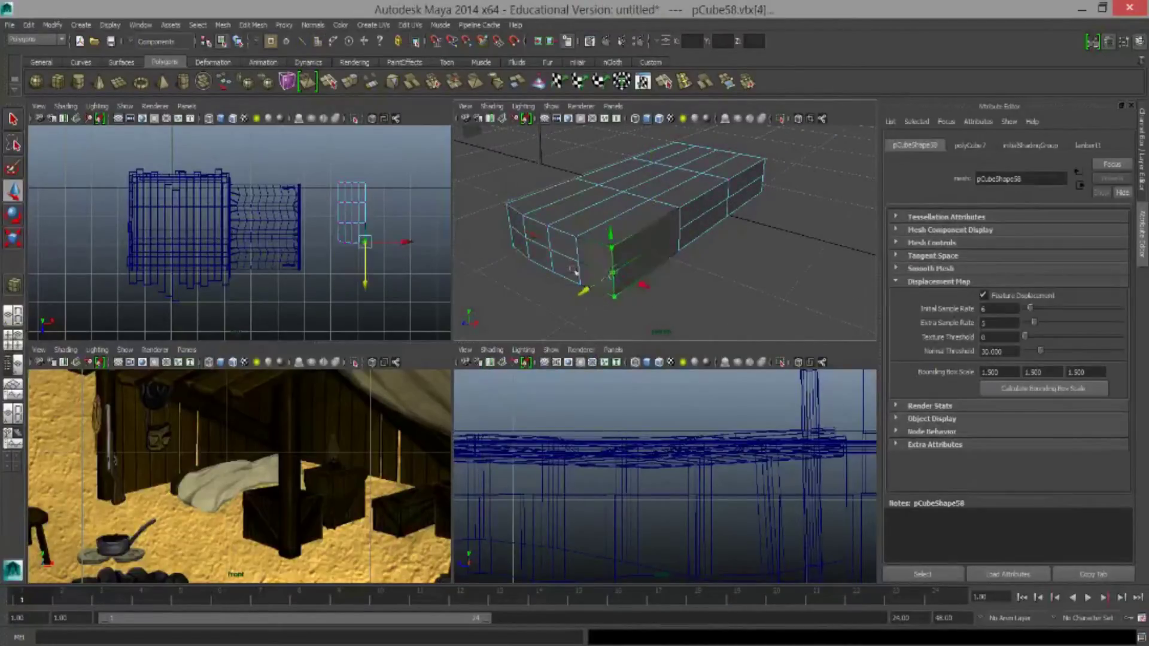
scroll(659, 473, "down", 5)
scroll(658, 472, "up", 3)
left_click_drag(717, 457, 596, 476)
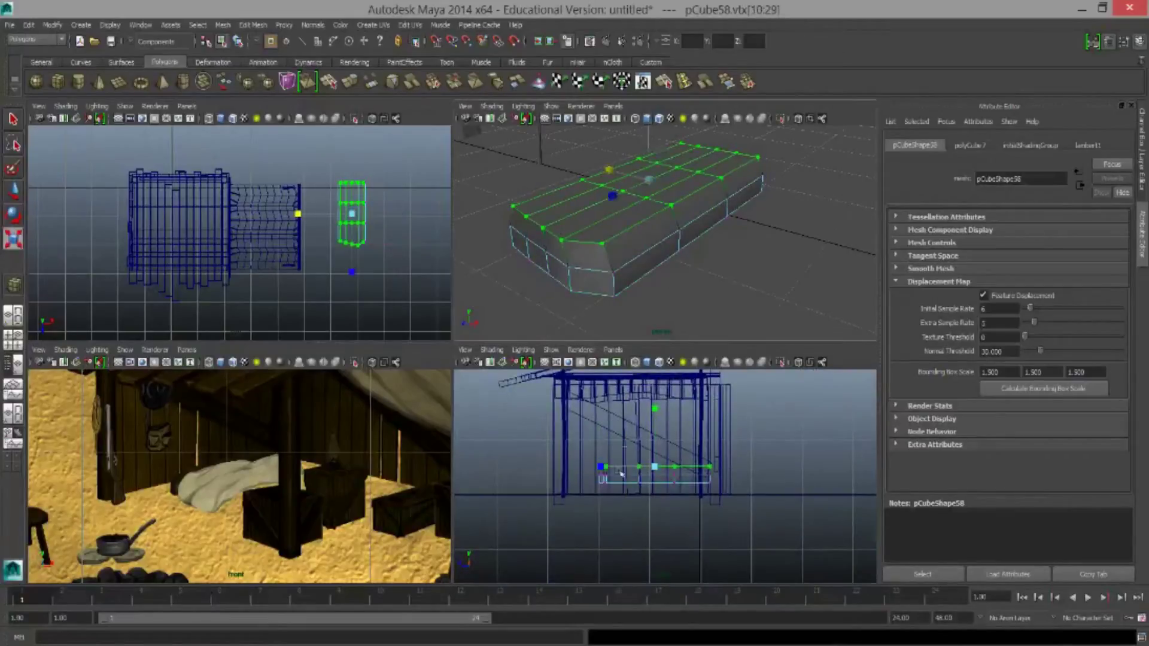
key("ctrl+z")
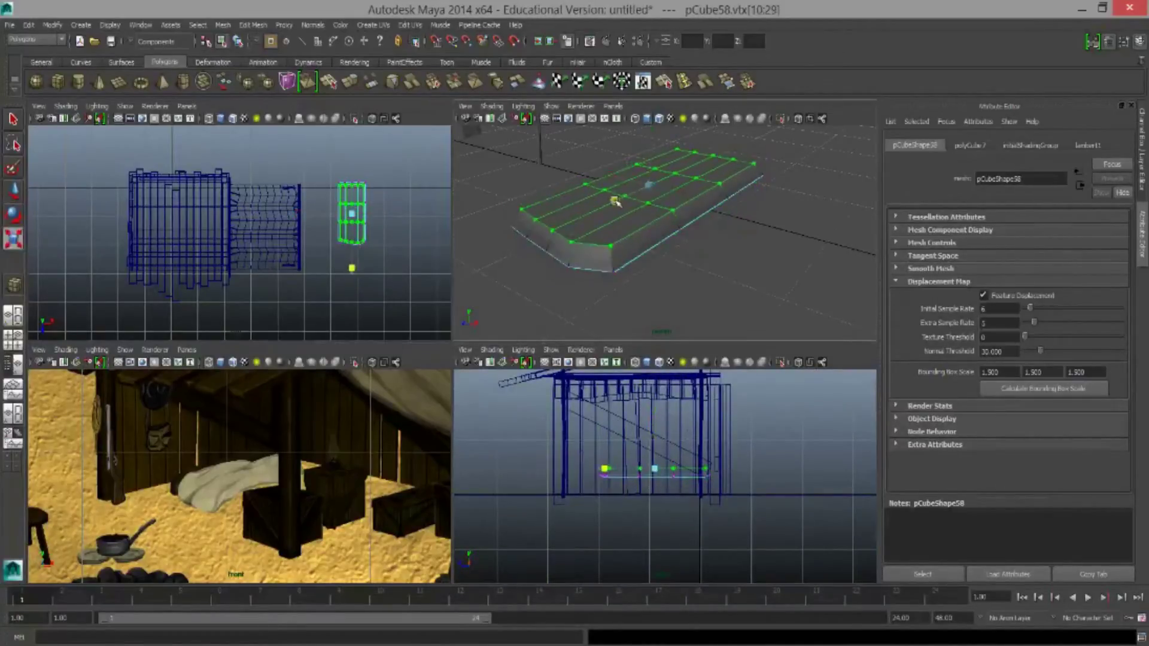
key("f")
Bevel the slab's edges twice, creating polyBevel3 and polyBevel4
left_click(253, 24)
left_click(264, 377)
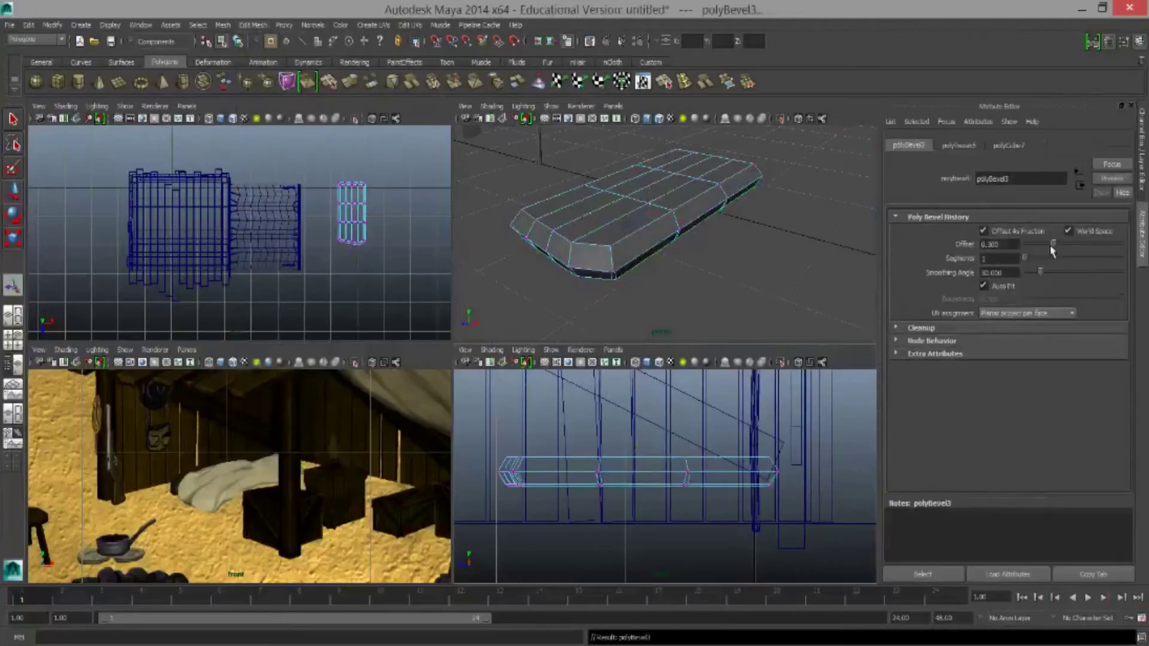
key("ctrl+F10")
left_click(253, 25)
left_click(263, 377)
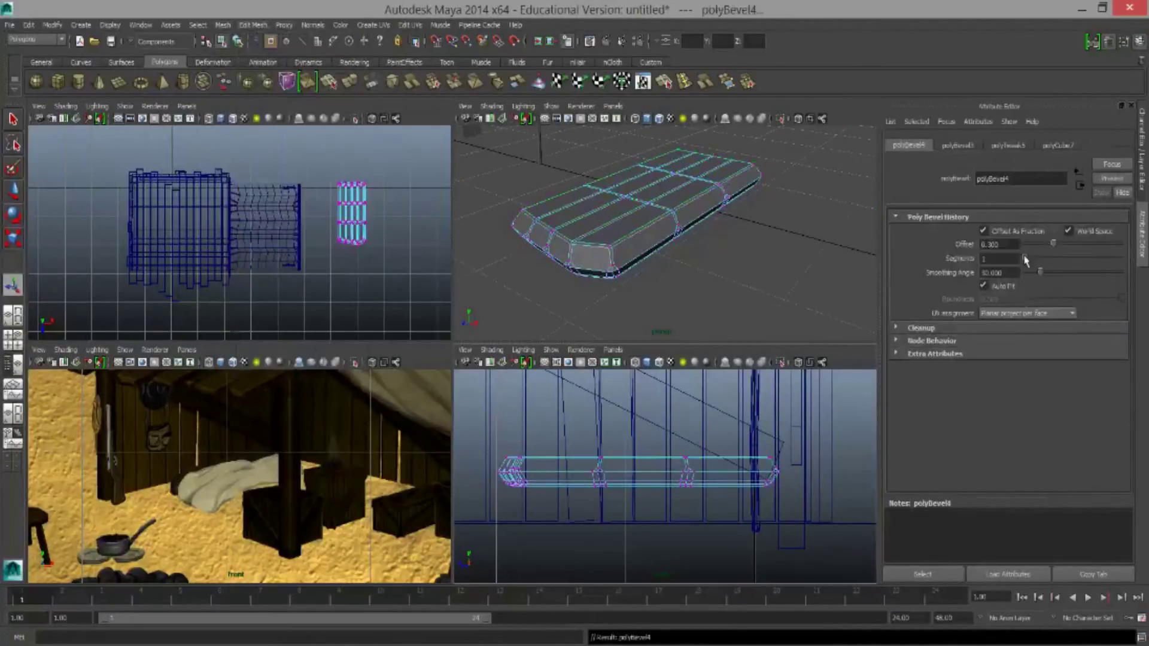
left_click_drag(658, 240, 598, 209, "alt")
Select vertex rings along the slab, view it from floor level, then undo those changes
left_click(253, 25)
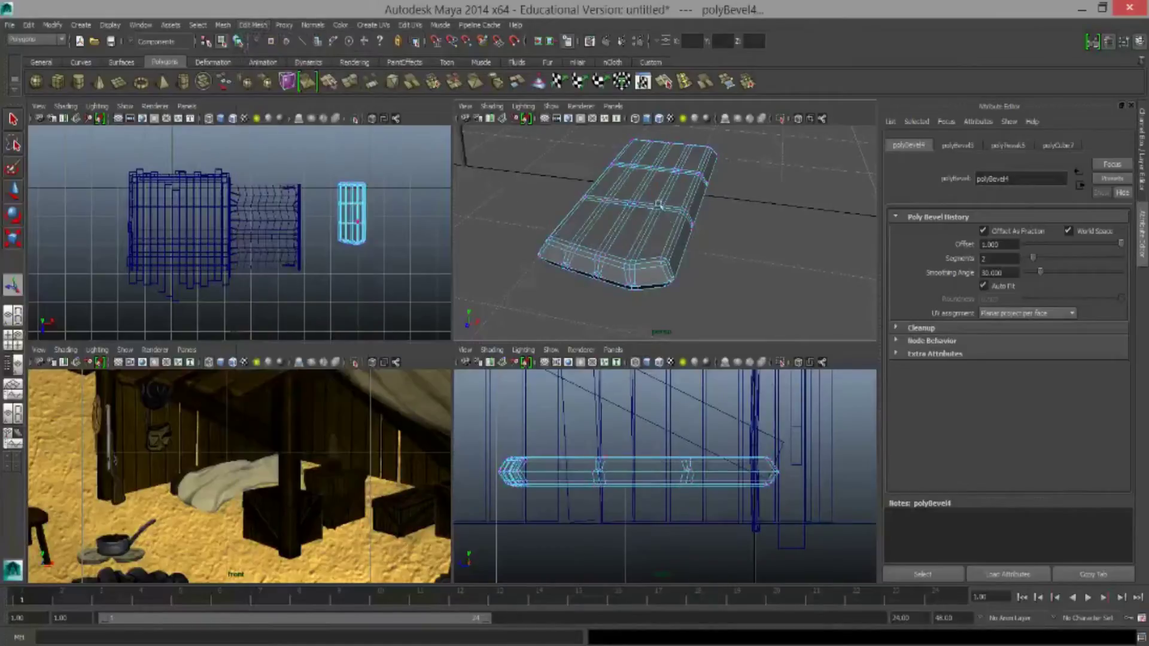
left_click_drag(589, 482, 639, 437)
mouse_move(618, 196)
left_mouse_down()
mouse_move(636, 174)
mouse_move(662, 175)
left_mouse_up()
left_click(668, 157)
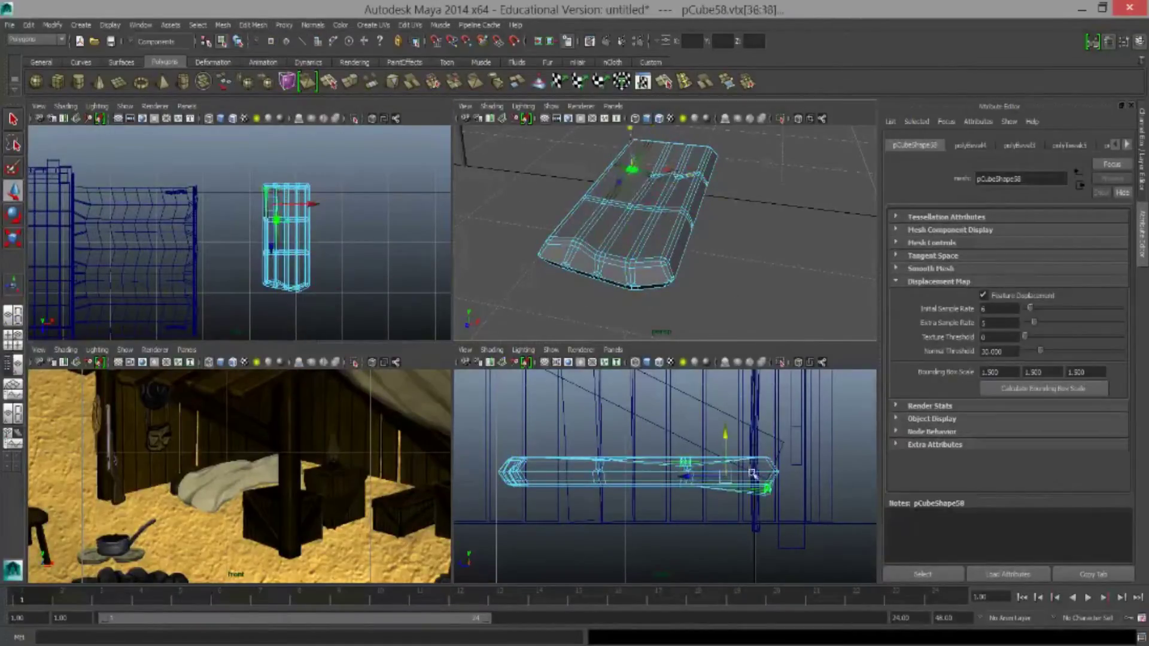
left_click_drag(659, 252, 676, 227, "alt")
right_click_drag(676, 227, 672, 191, "alt")
left_click(679, 225)
mouse_move(679, 226)
left_mouse_down("alt")
mouse_move(583, 207)
mouse_move(710, 215)
left_mouse_up("alt")
key("ctrl+z")
key("ctrl+z")
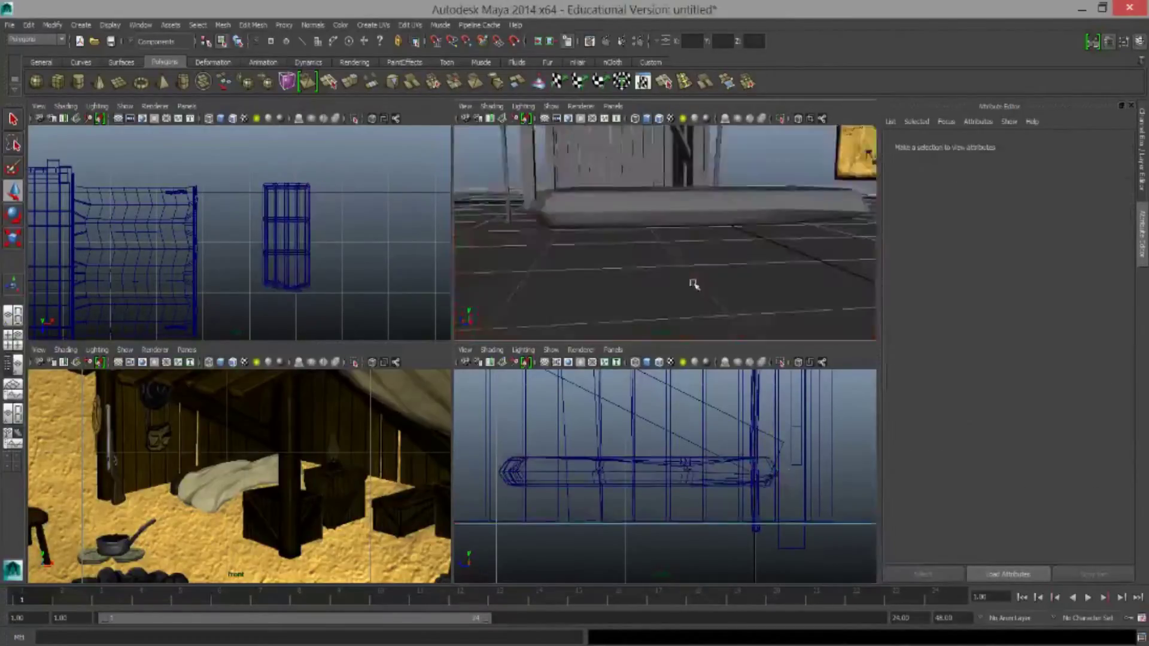
key("ctrl+z")
Create a thin flat box, pCube59, 1.366 × 0.027 × 2.603, in the side view
key("ctrl+z")
key("ctrl+z")
key("ctrl+z")
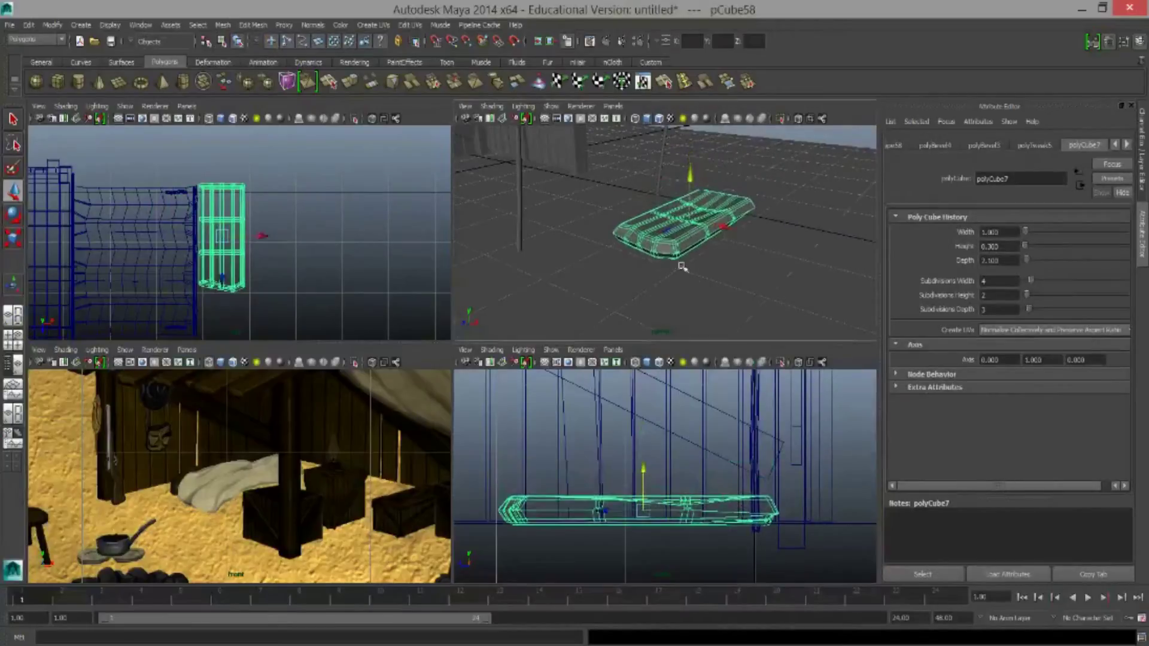
key("ctrl+z")
left_click_drag(274, 178, 338, 305)
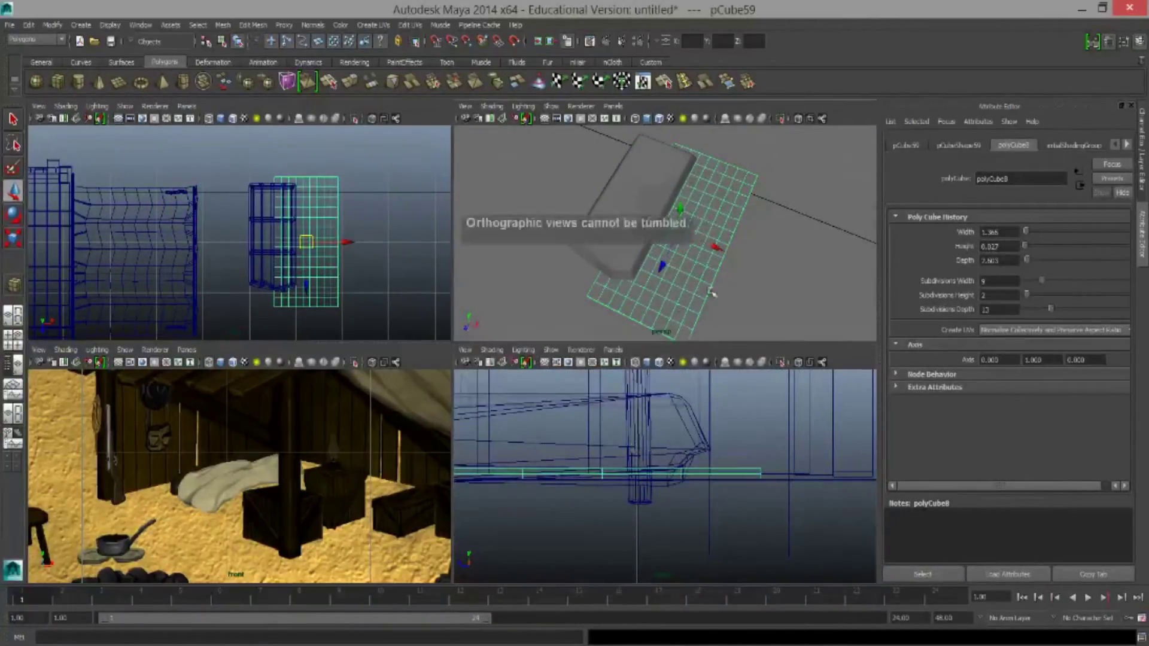
key("F9")
Soft-select the sheet's corner and middle vertices and pull them into wavy folds
left_click(338, 242)
middle_click_drag(337, 242, 429, 271)
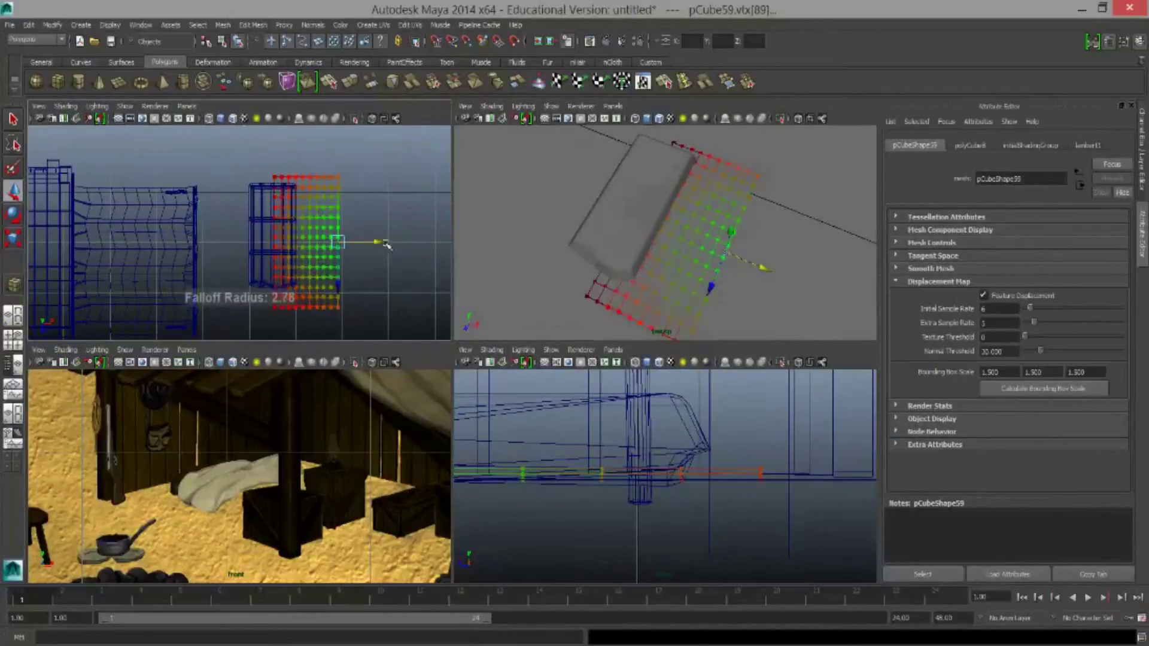
left_click_drag(274, 172, 282, 179)
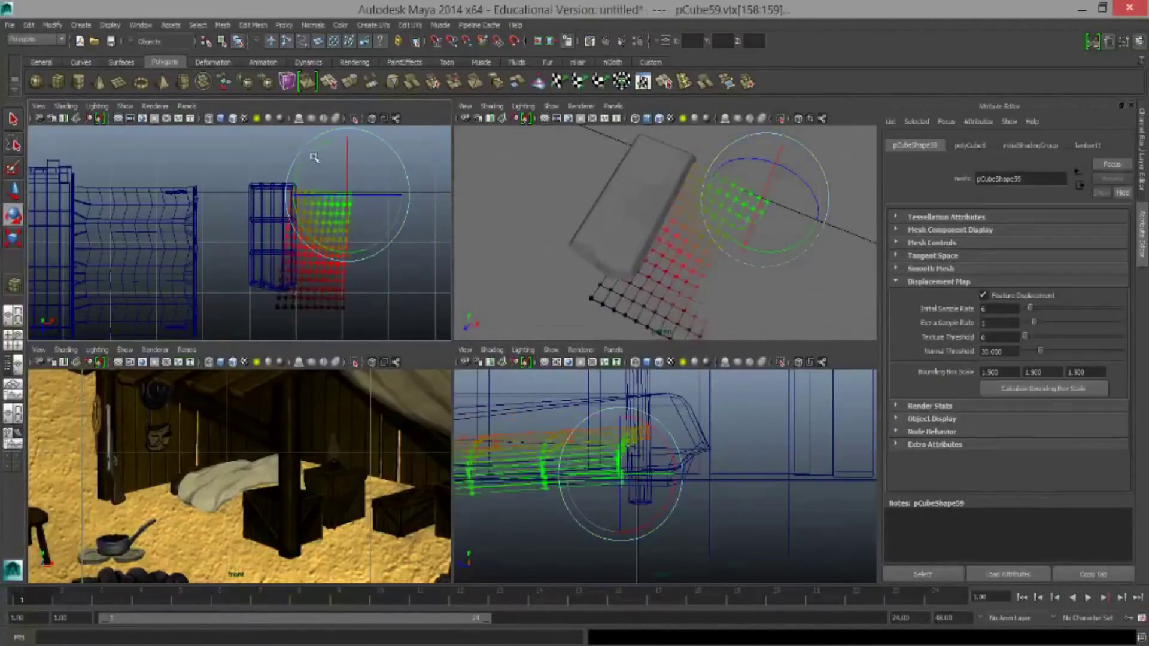
left_click_drag(283, 296, 297, 309)
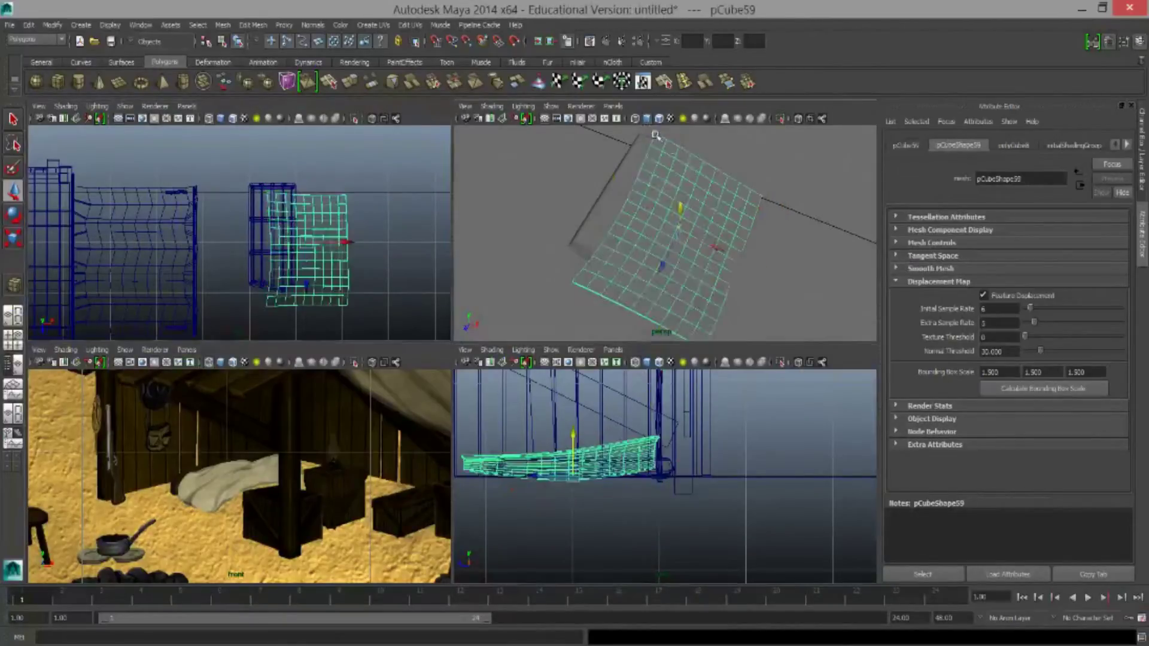
left_click_drag(640, 472, 673, 431)
left_click_drag(577, 470, 606, 427)
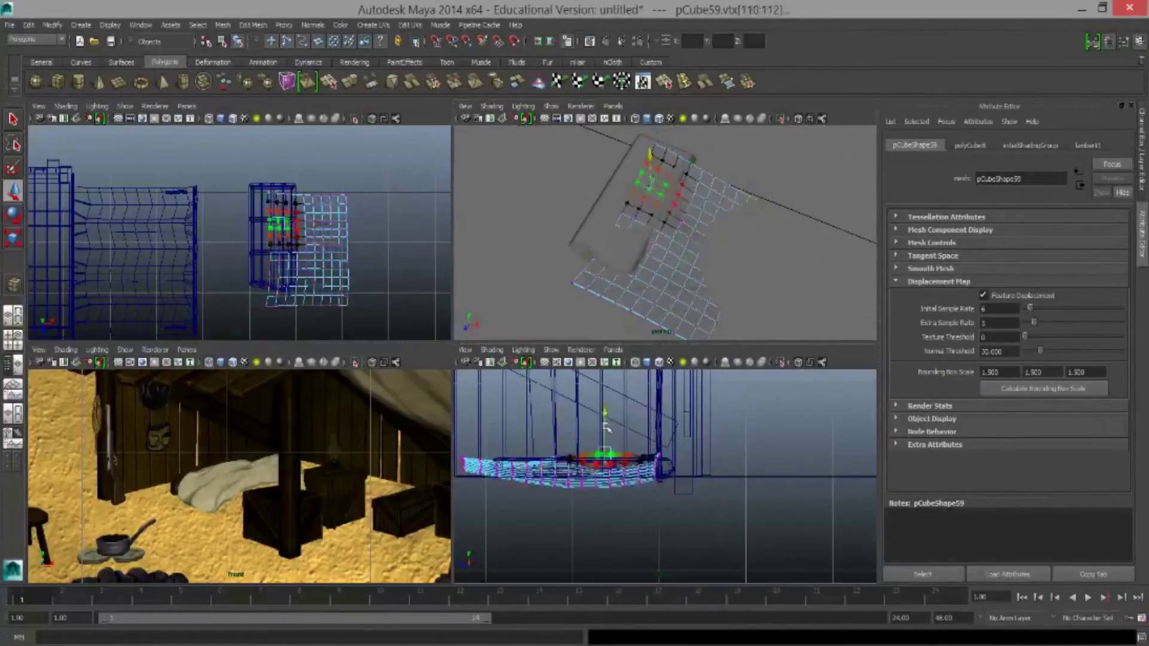
left_click_drag(676, 221, 678, 203, "alt")
left_click(676, 209)
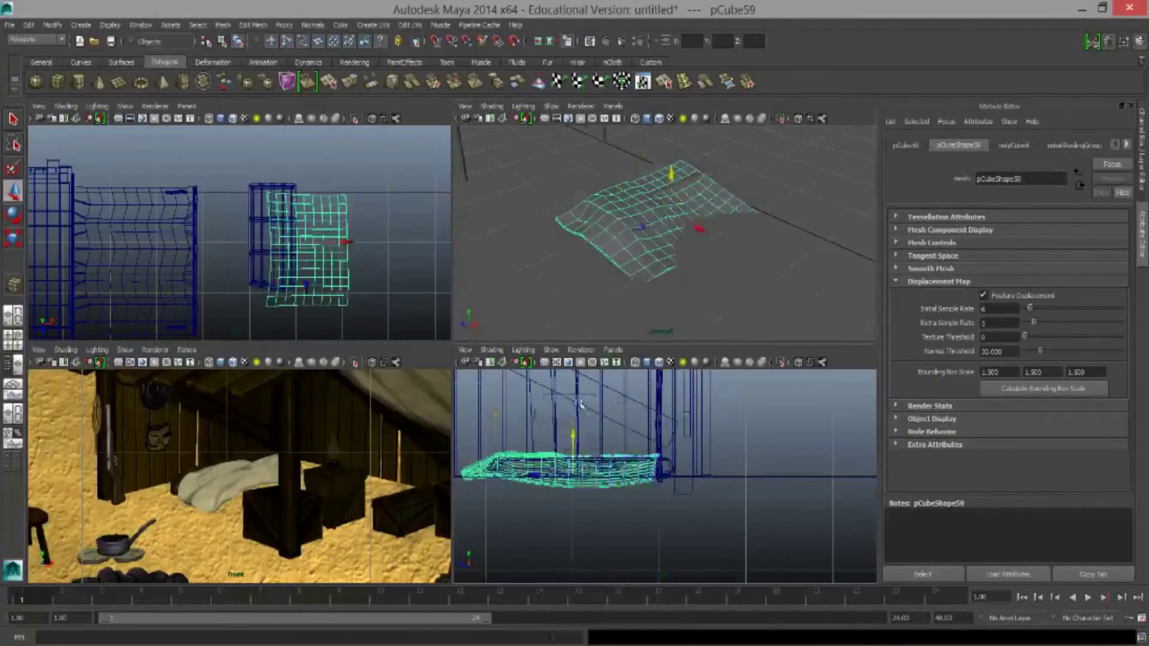
Pull a column of the cloth's edge vertices to start a drooping fold
scroll(661, 215, "up", 3)
left_click(728, 175)
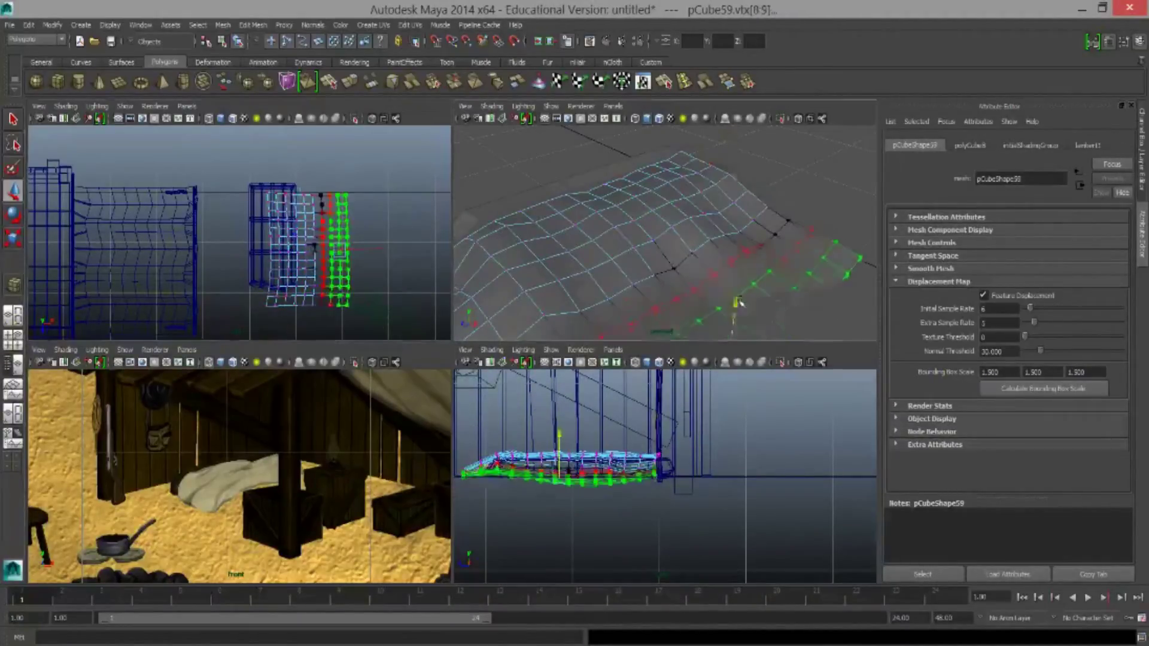
left_click(349, 204)
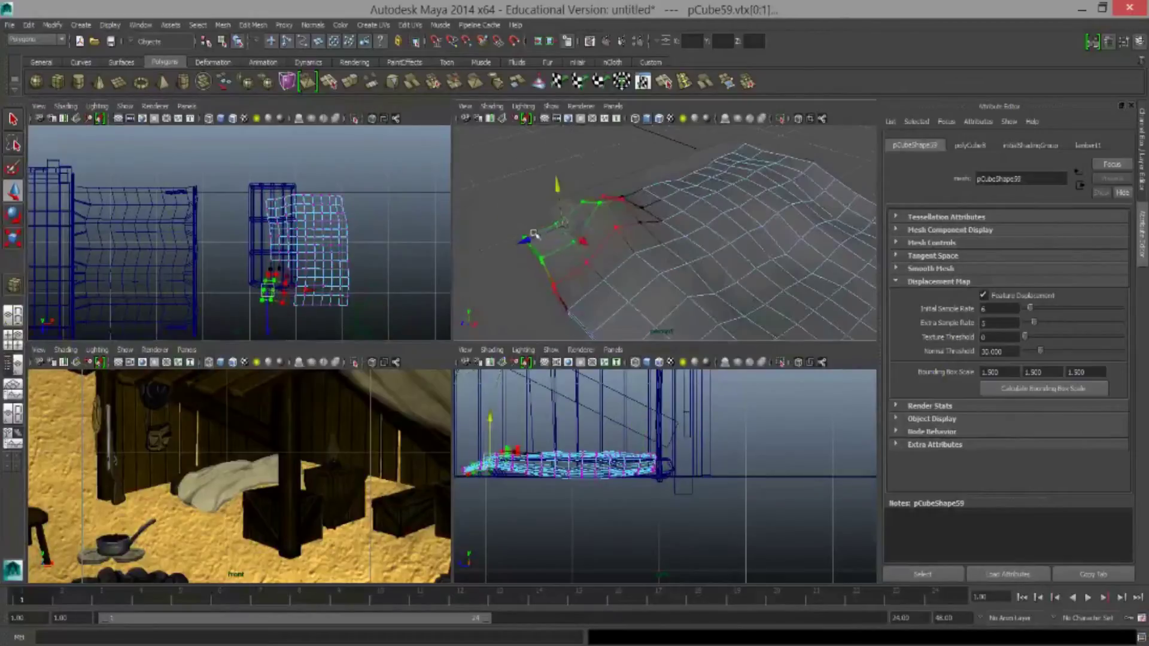
left_click_drag(364, 307, 326, 186)
scroll(694, 413, "up", 3)
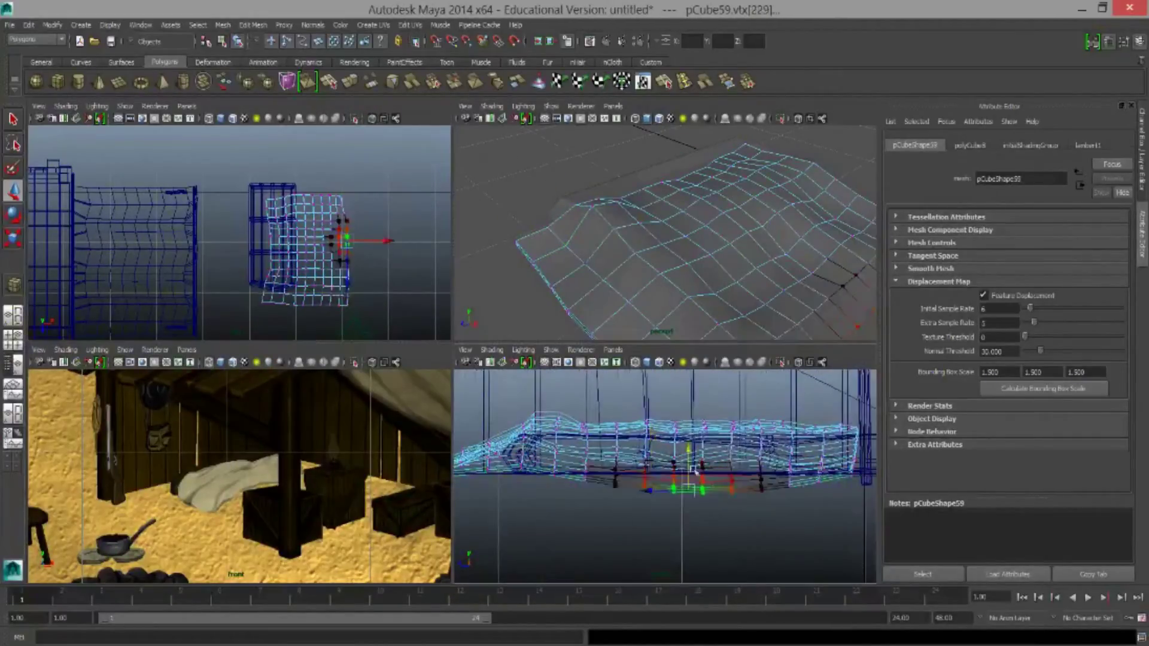
left_click_drag(461, 389, 770, 498)
right_click_drag(770, 498, 783, 475)
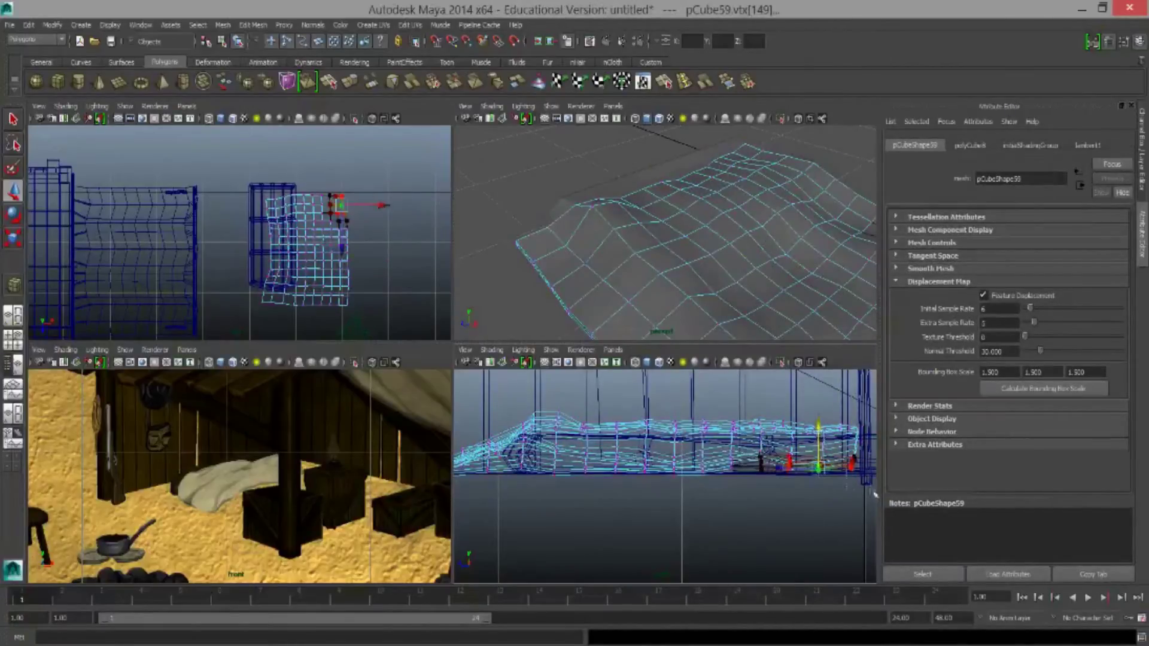
Select vertices along the cloth's lower edge and top, shrinking the soft-selection falloff
left_click_drag(688, 269, 727, 280, "alt")
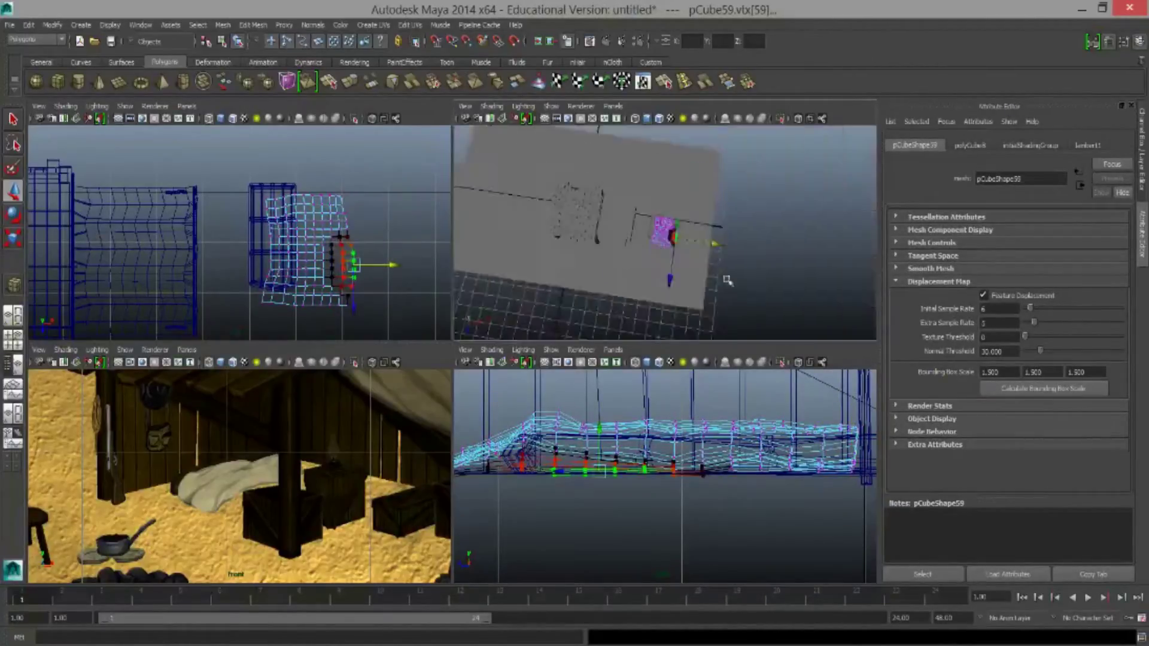
key("f")
left_click(662, 252)
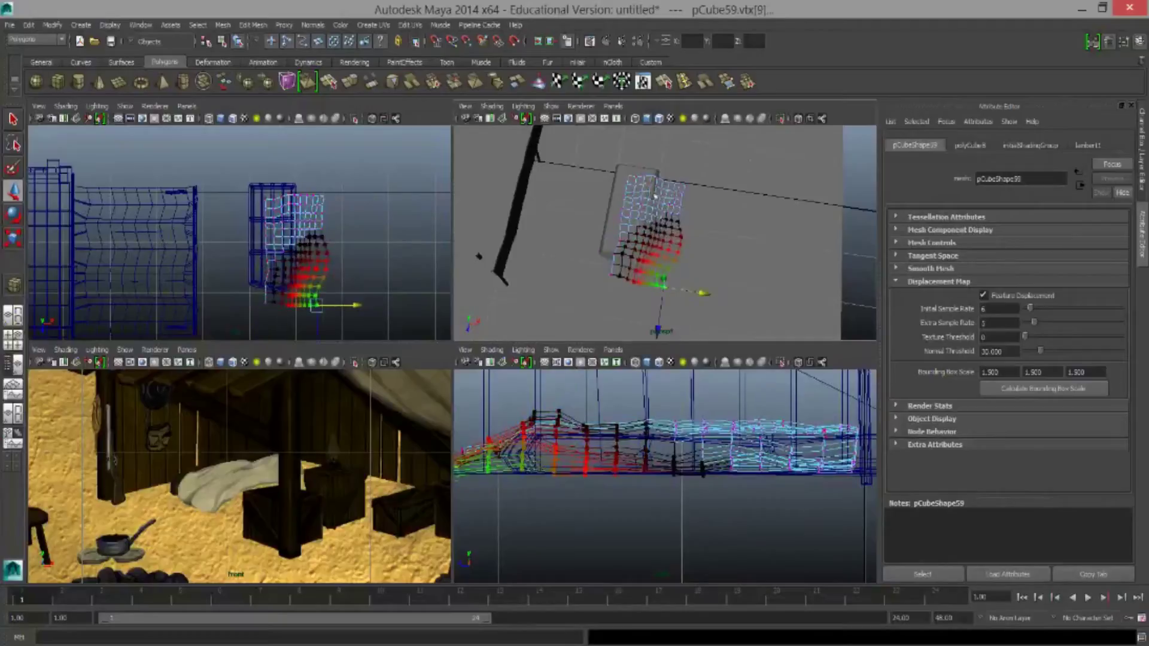
left_click(655, 196)
key("space")
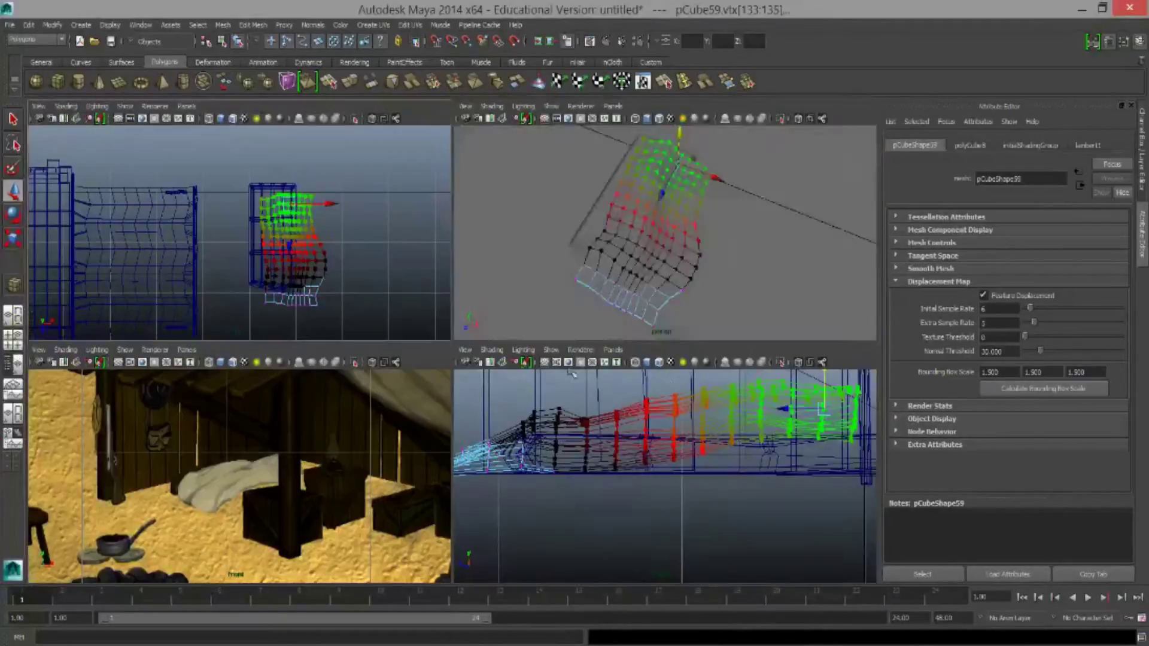
left_click_drag(658, 269, 748, 251, "alt")
left_click(764, 219)
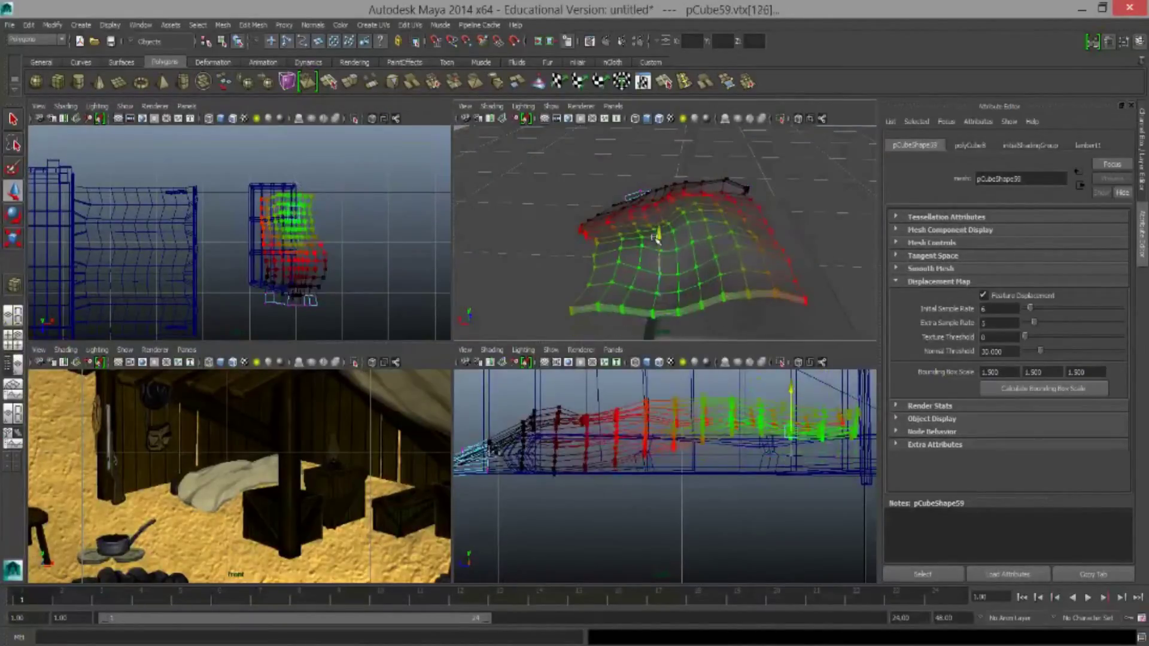
left_click_drag(286, 188, 302, 200)
scroll(335, 167, "up", 3)
left_click_drag(667, 274, 665, 257)
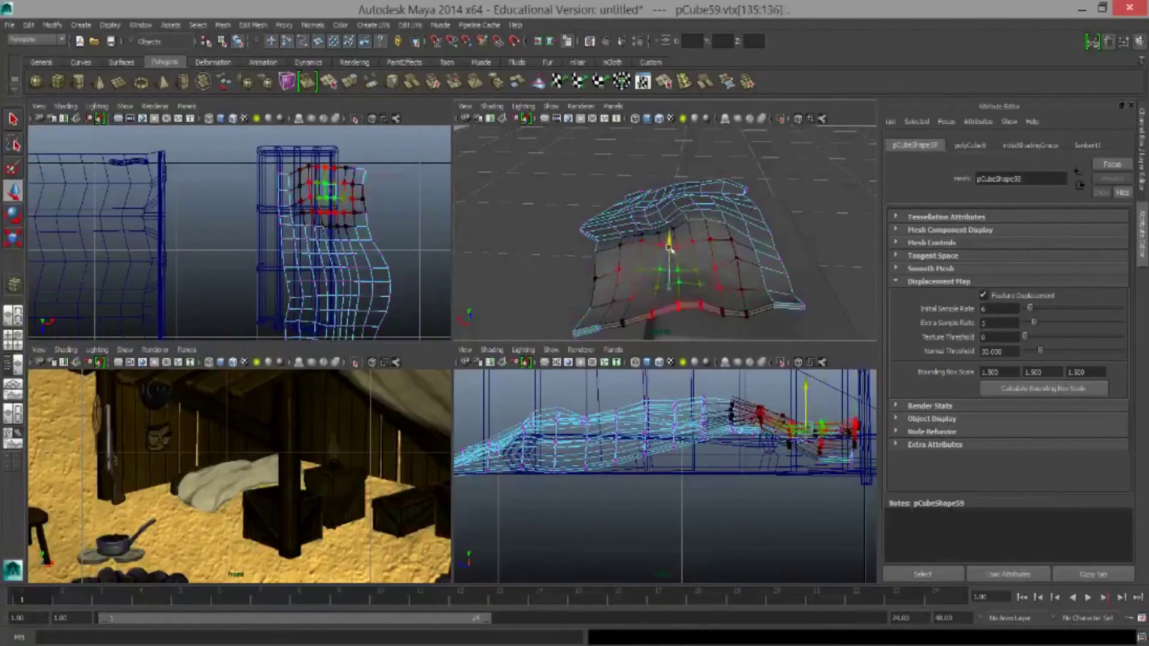
scroll(670, 248, "down", 3)
key("F8")
Reset the viewport panels to the front and perspective cameras
left_click(465, 105)
left_click(490, 188)
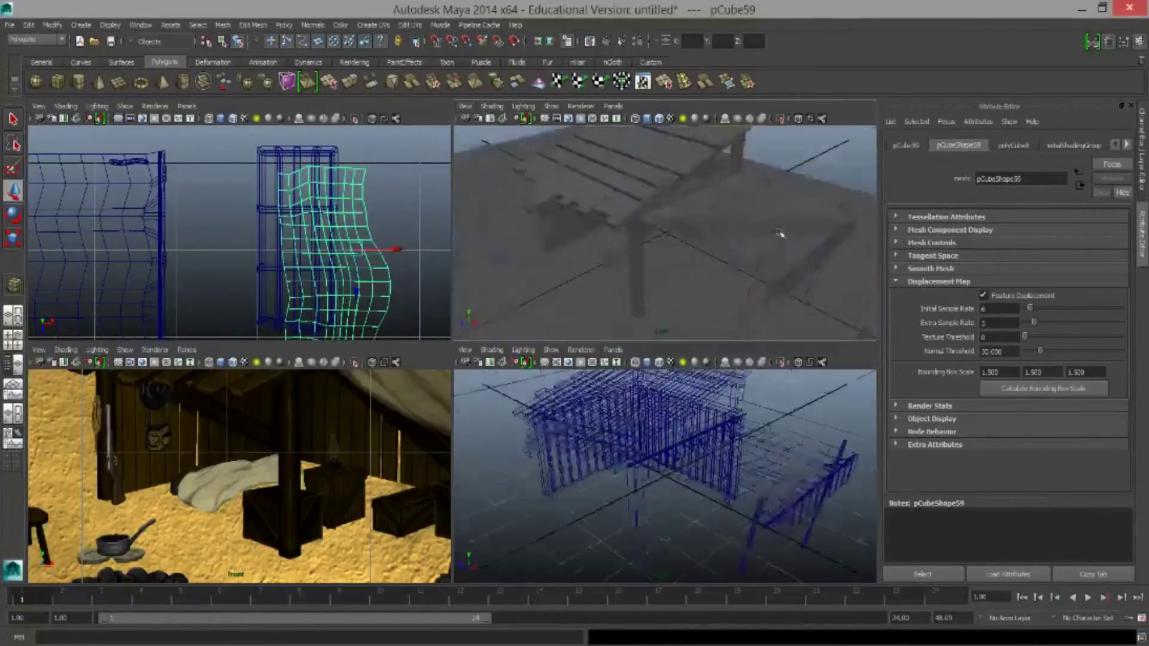
right_click_drag(680, 244, 652, 236)
left_click(735, 218)
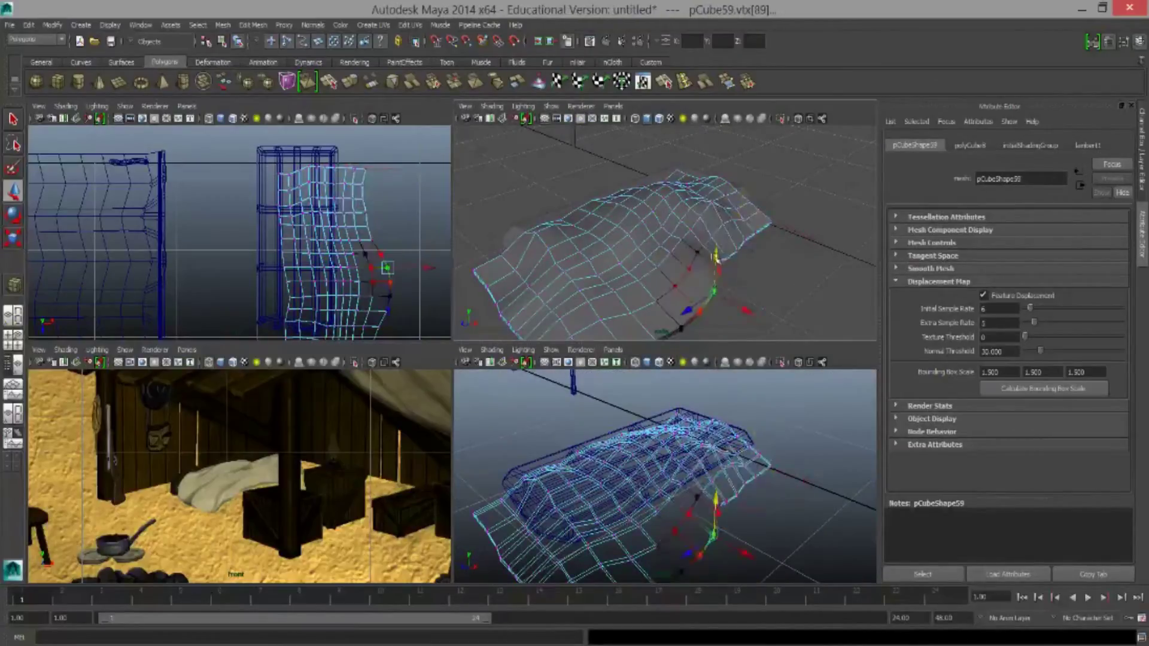
left_click_drag(715, 256, 728, 479, "alt")
left_click(465, 350)
left_click(640, 509)
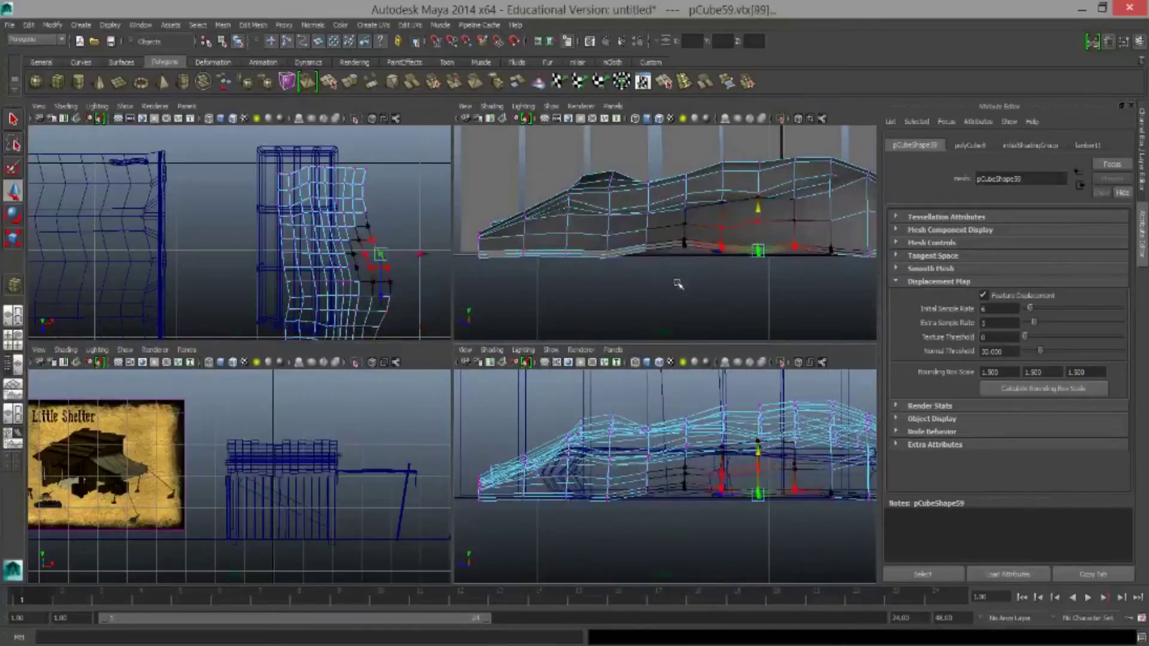
left_click(465, 106)
left_click(631, 262)
Draw a new cube, pCube60, beside the shelter and set its height to 1.500
left_click(465, 349)
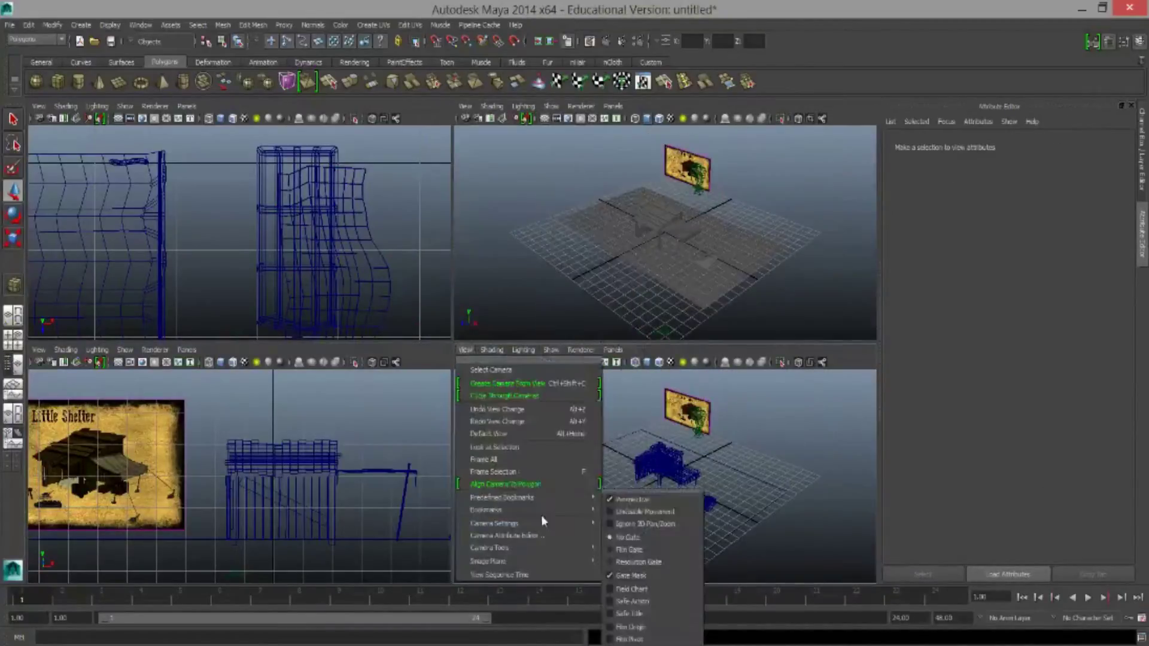
left_click(624, 517)
right_click_drag(648, 214, 581, 168, "alt")
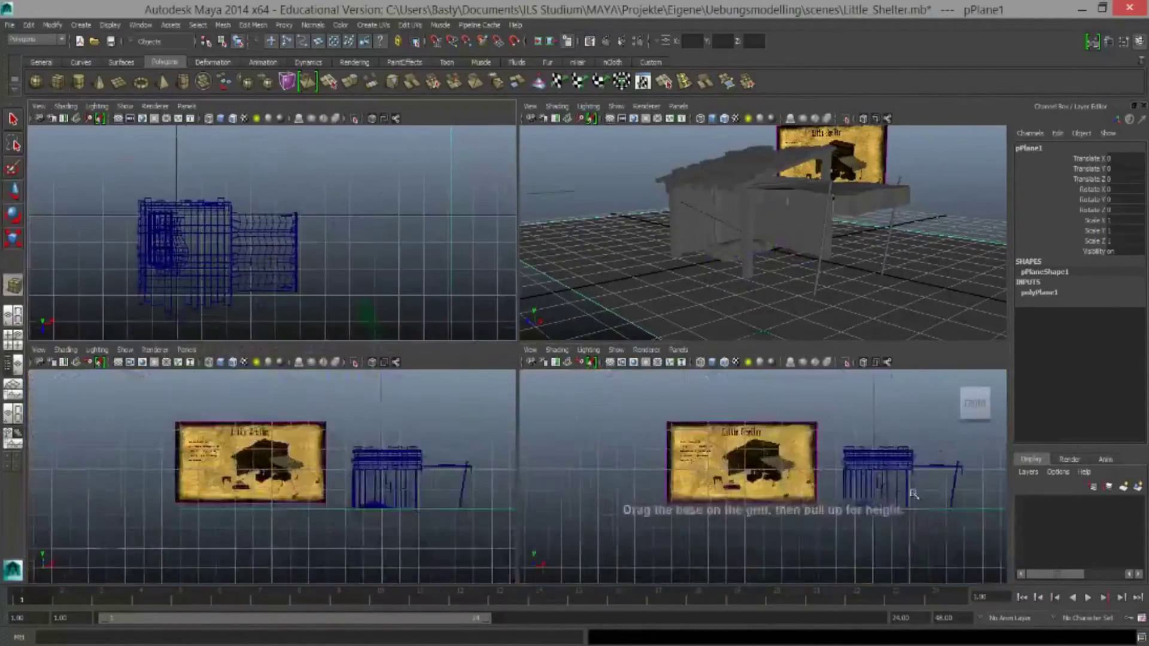
mouse_move(914, 494)
left_mouse_down()
mouse_move(823, 500)
mouse_move(823, 473)
left_mouse_up()
key("ctrl+a")
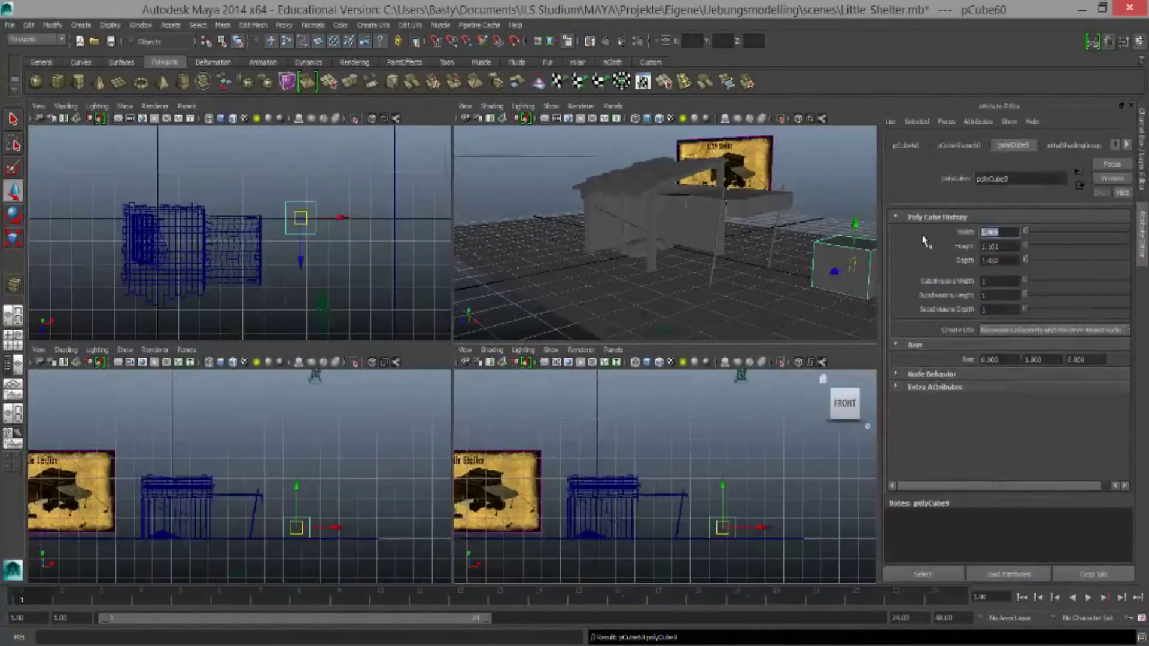
key("Tab")
key("f")
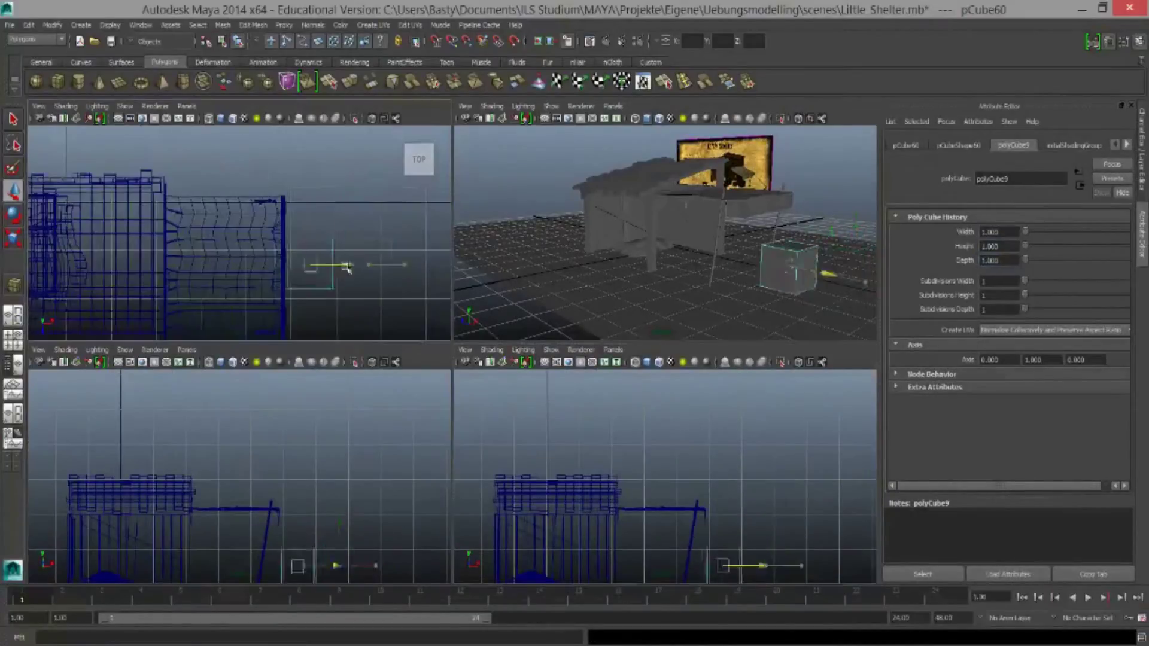
key("f")
Extrude the cube's top face and scale it into an inset
key("F11")
left_click(643, 239)
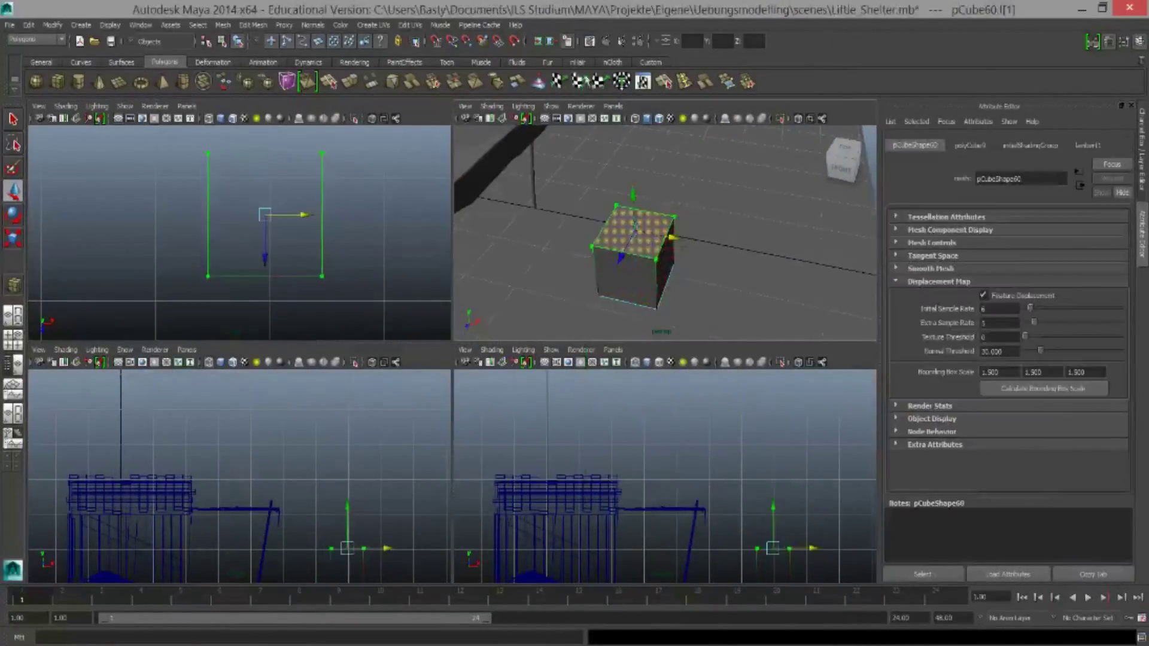
key("ctrl+e")
key("r")
key("f")
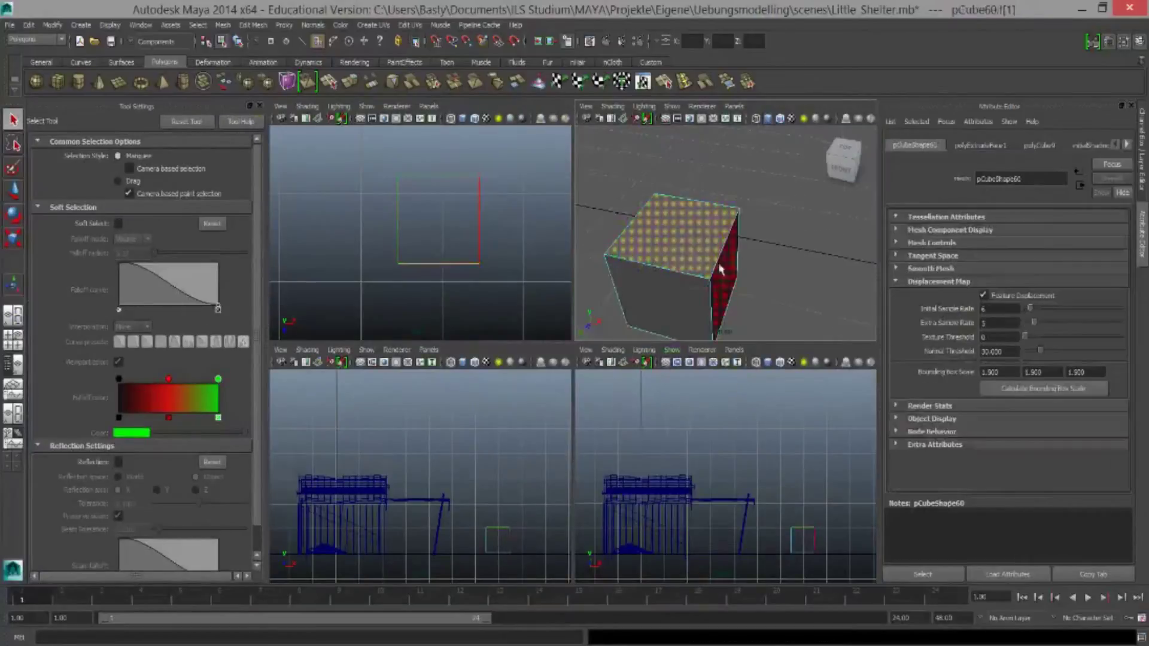
key("ctrl+e")
Extrude and inset the cube's remaining faces up to polyExtrudeFace10, then draw a thin plank pCube61
mouse_move(718, 251)
left_mouse_down("alt")
mouse_move(652, 239)
mouse_move(743, 251)
left_mouse_up("alt")
left_click(651, 238)
key("ctrl+e")
key("ctrl+e")
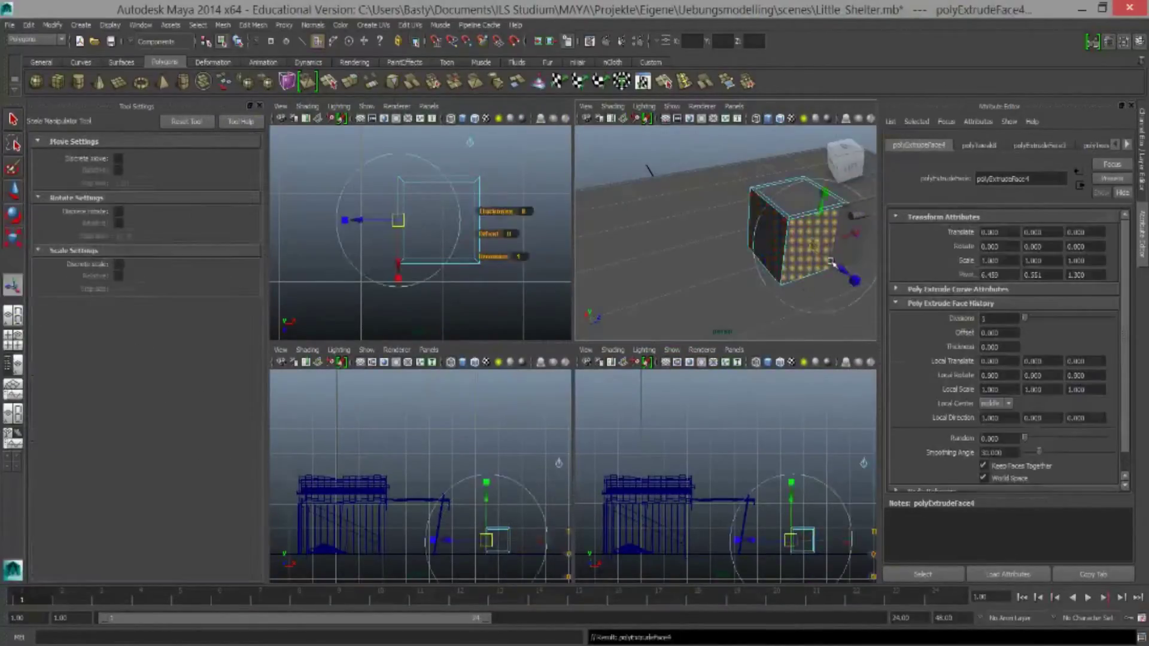
key("ctrl+e")
key("r")
key("ctrl+e")
key("f")
key("ctrl+e")
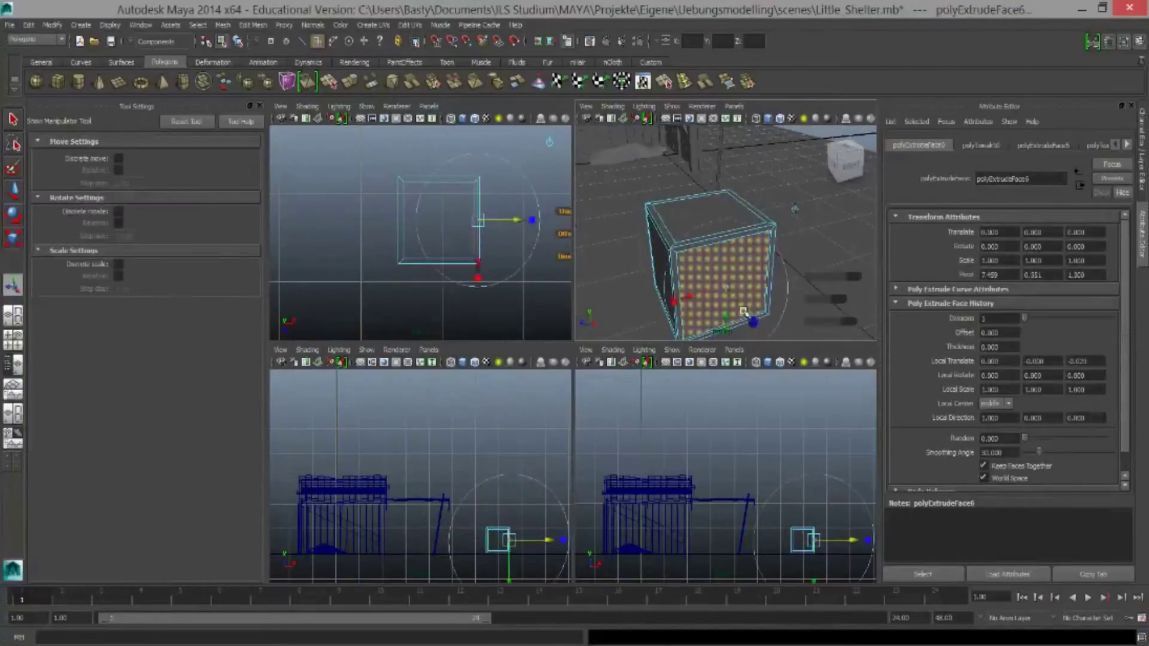
key("ctrl+e")
key("ctrl+e")
scroll(679, 230, "up", 3)
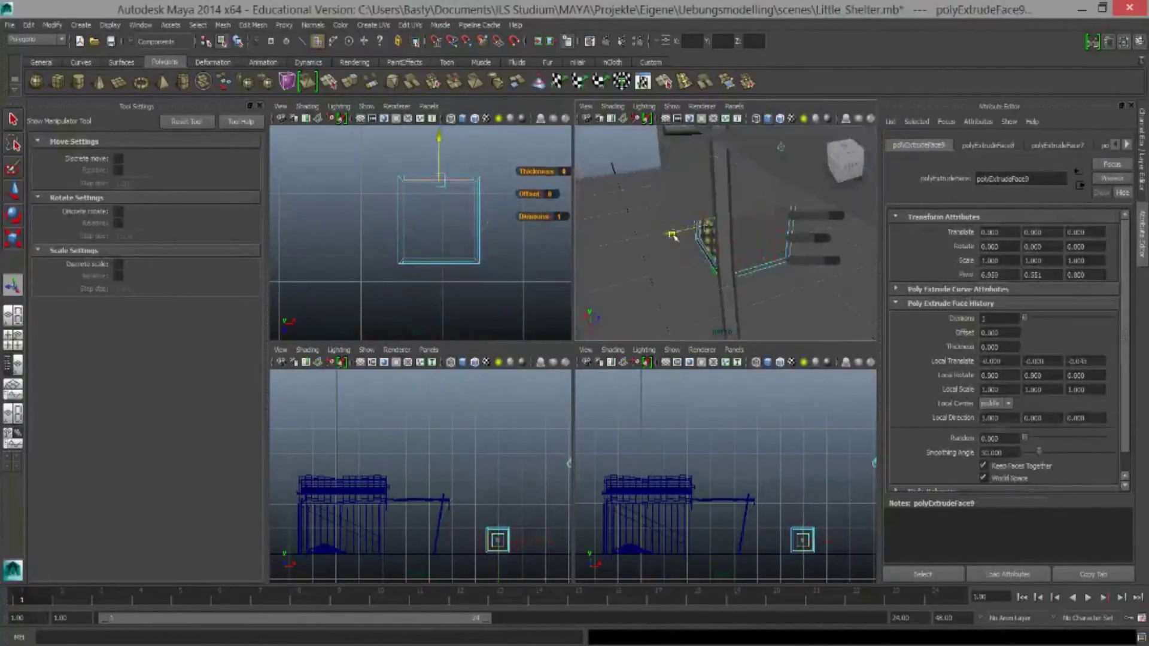
key("ctrl+e")
scroll(622, 226, "down", 3)
left_click_drag(623, 226, 736, 251, "alt")
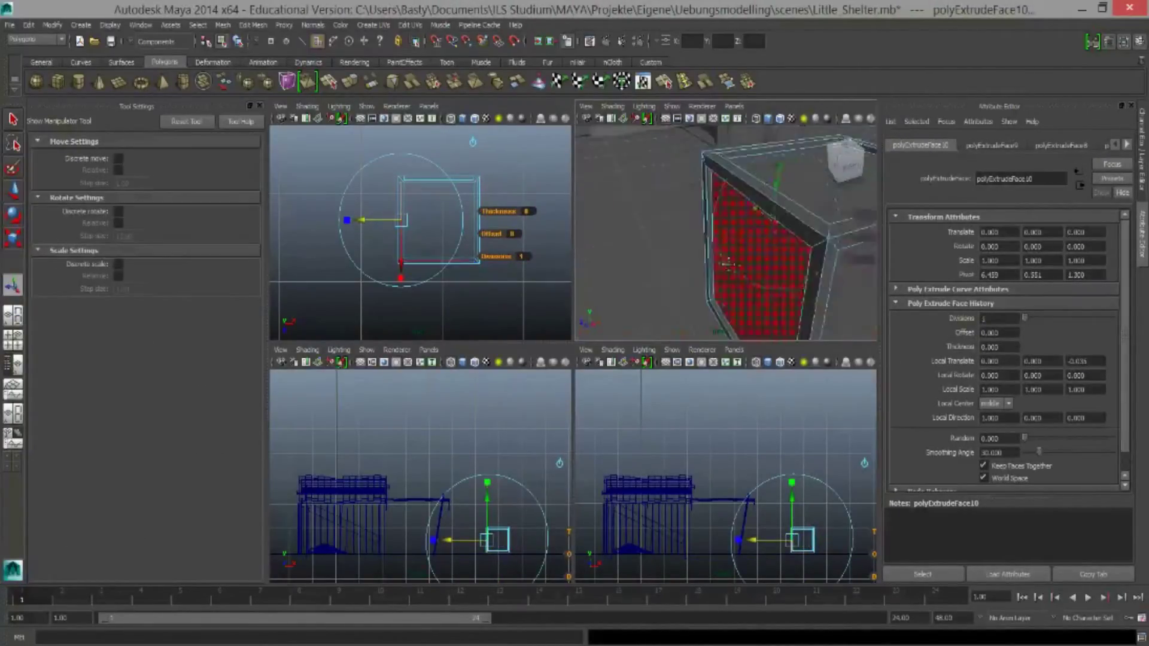
left_click_drag(494, 176, 498, 263)
Tilt the thin plank about 45 degrees into a diagonal brace
scroll(718, 526, "up", 3)
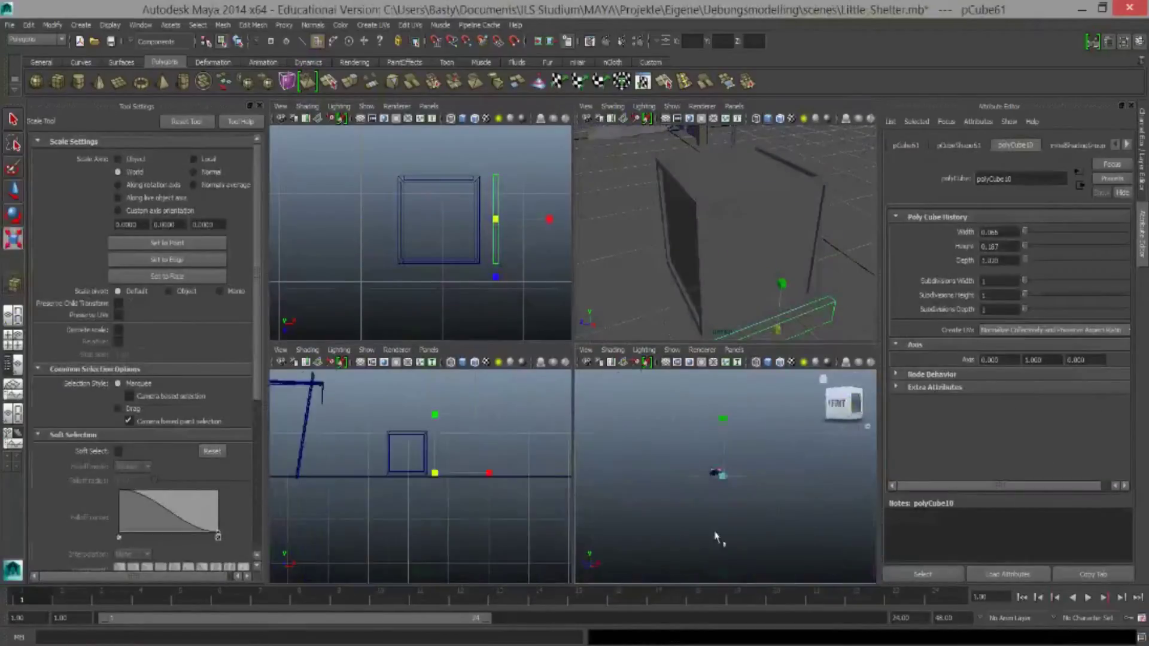
scroll(706, 476, "up", 3)
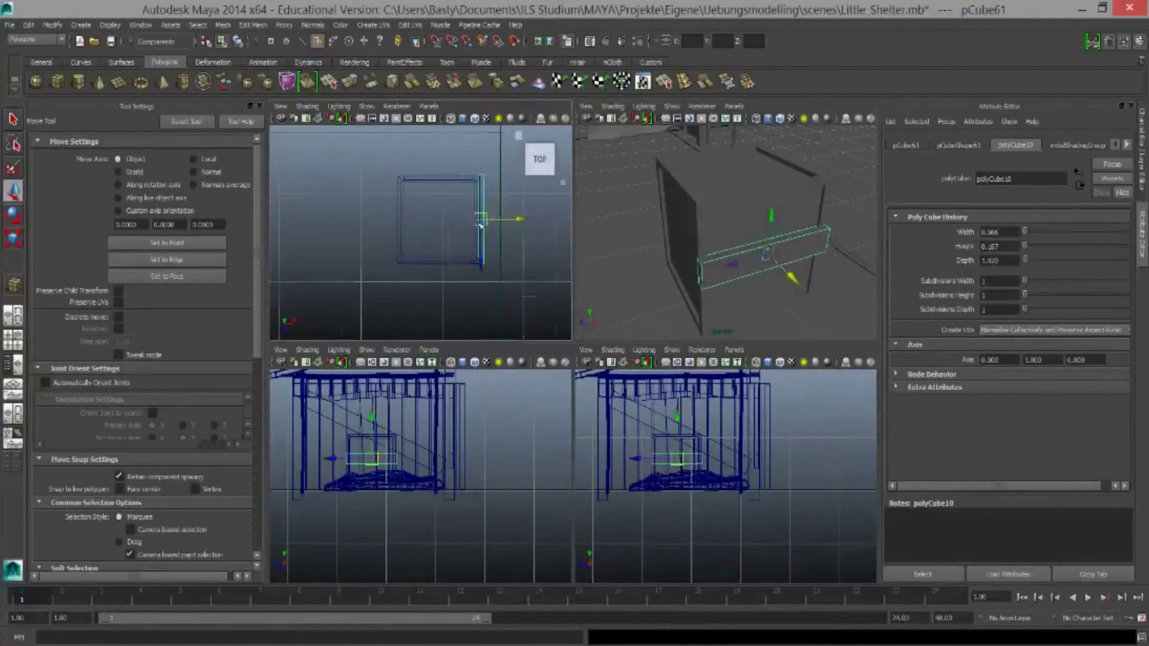
scroll(481, 224, "up", 3)
key("e")
scroll(701, 412, "up", 3)
left_click_drag(718, 389, 701, 413)
key("w")
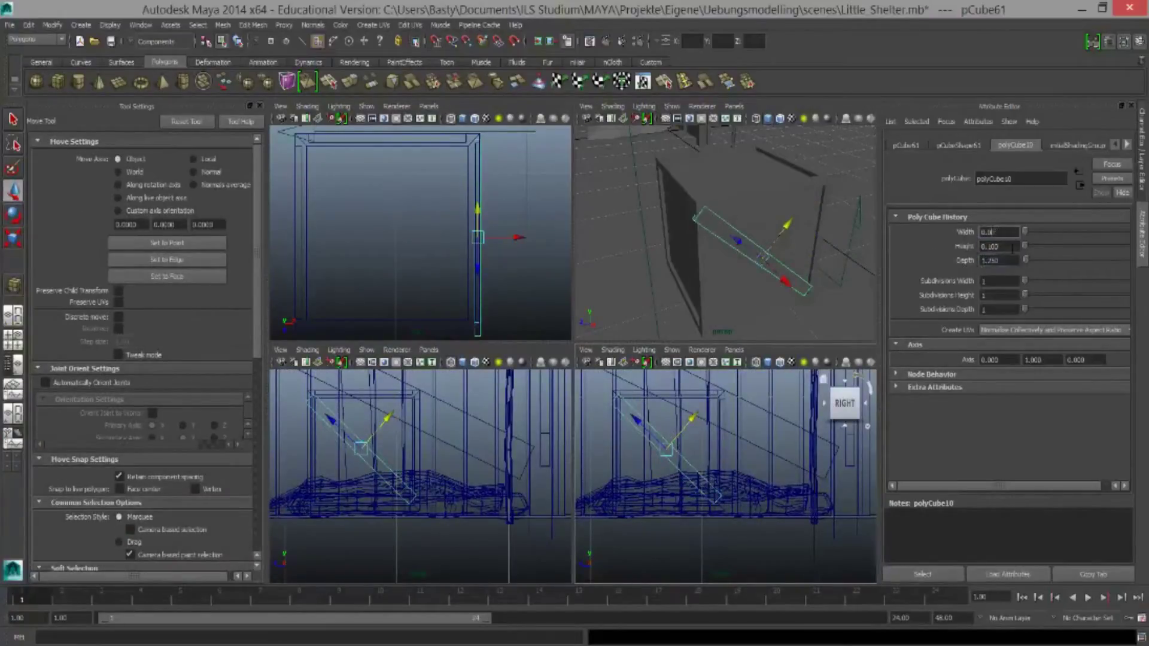
key("e")
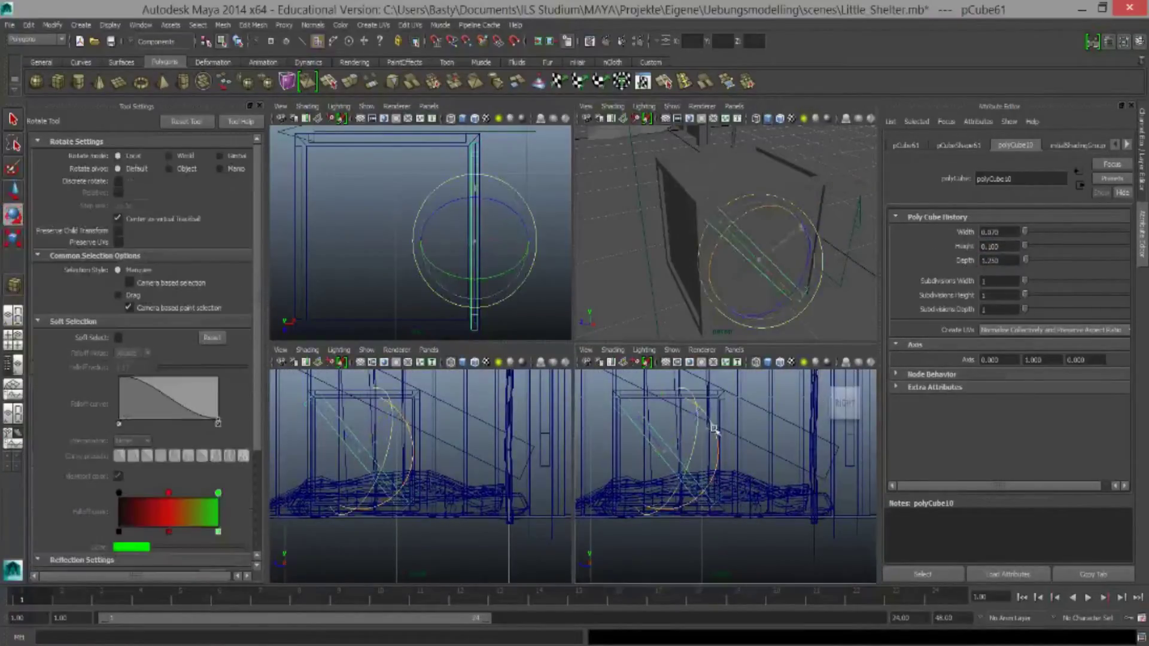
key("w")
right_click_drag(664, 413, 698, 419)
key("e")
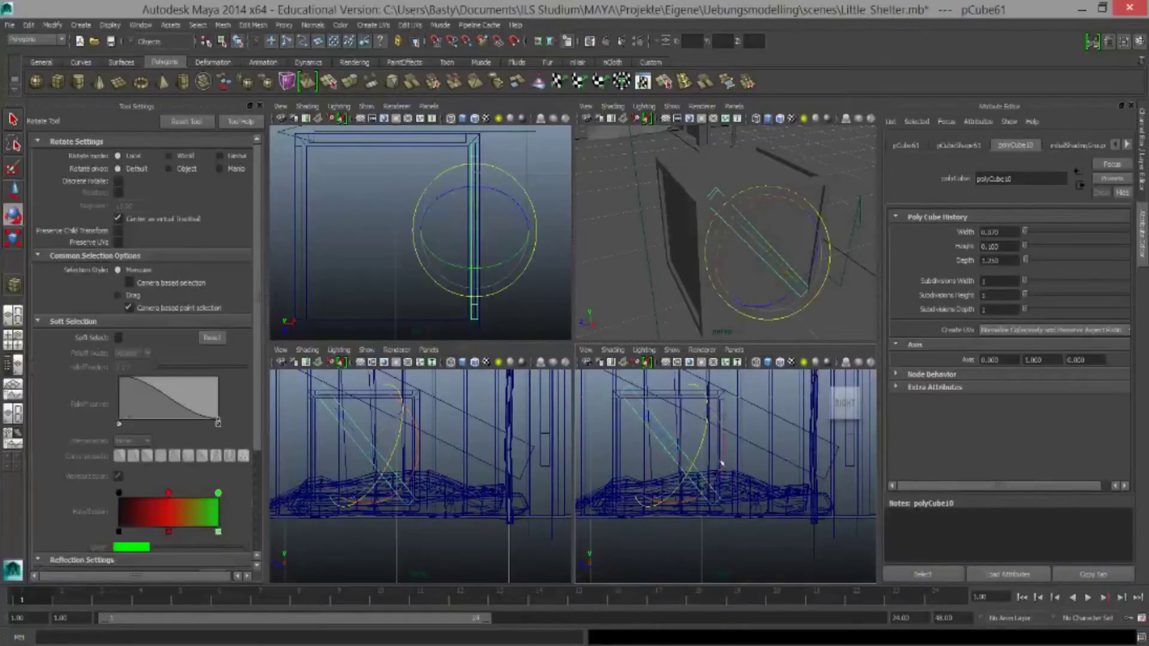
key("w")
key("e")
key("w")
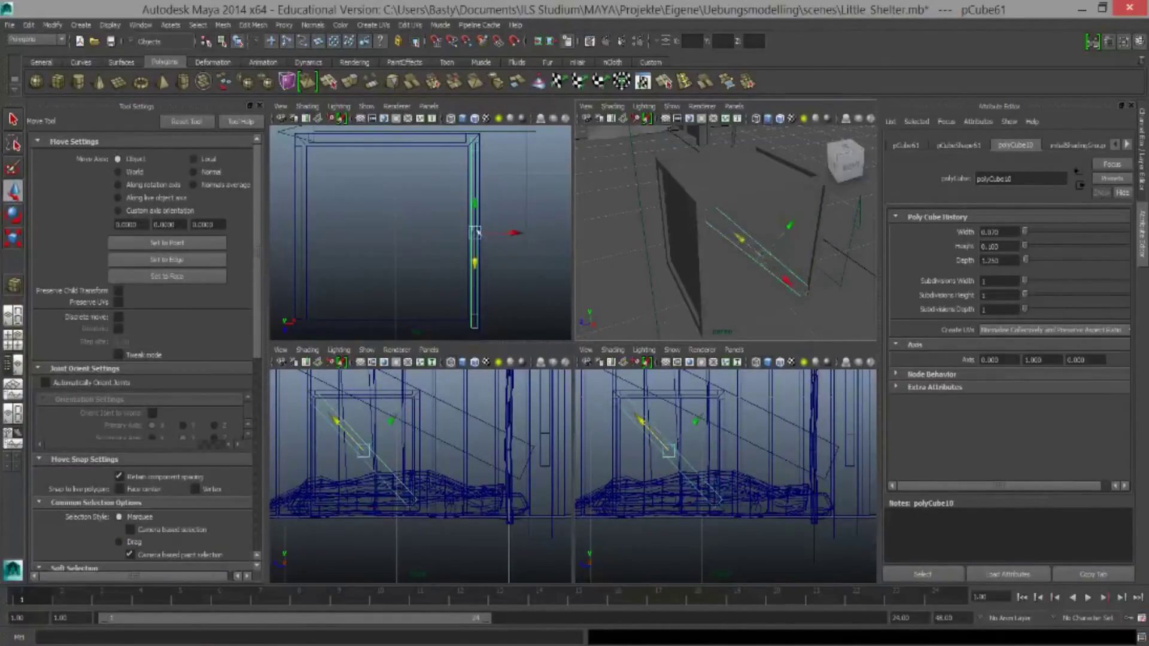
Duplicate the diagonal plank and place copies up to pCube64 around the crate
key("ctrl+d")
key("e")
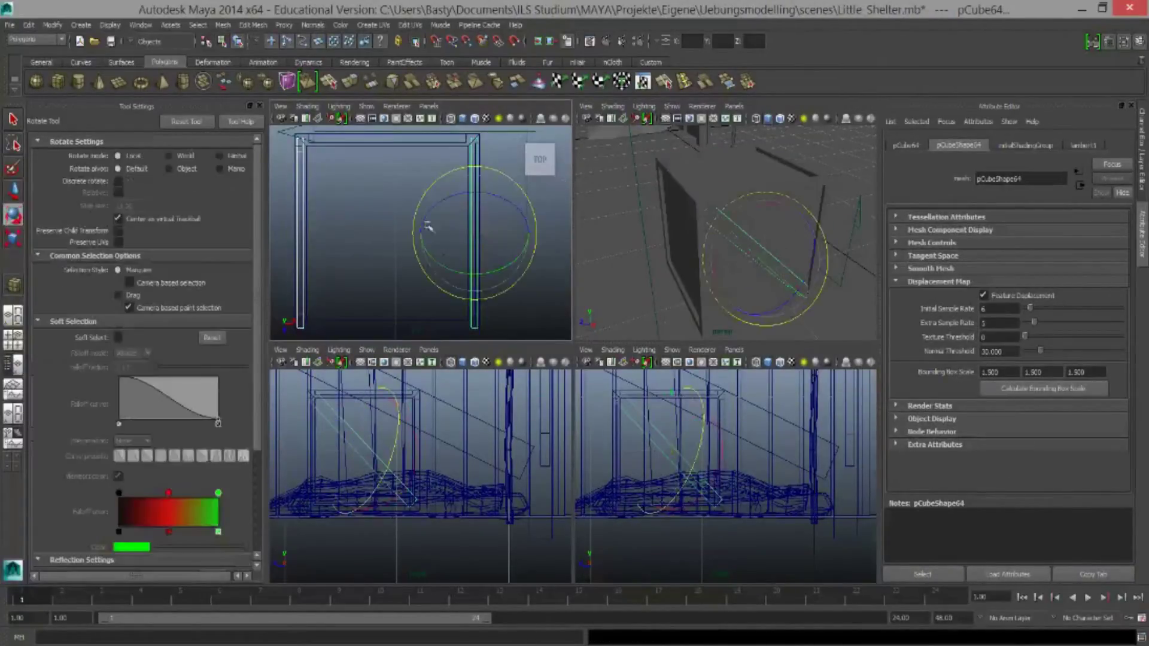
key("w")
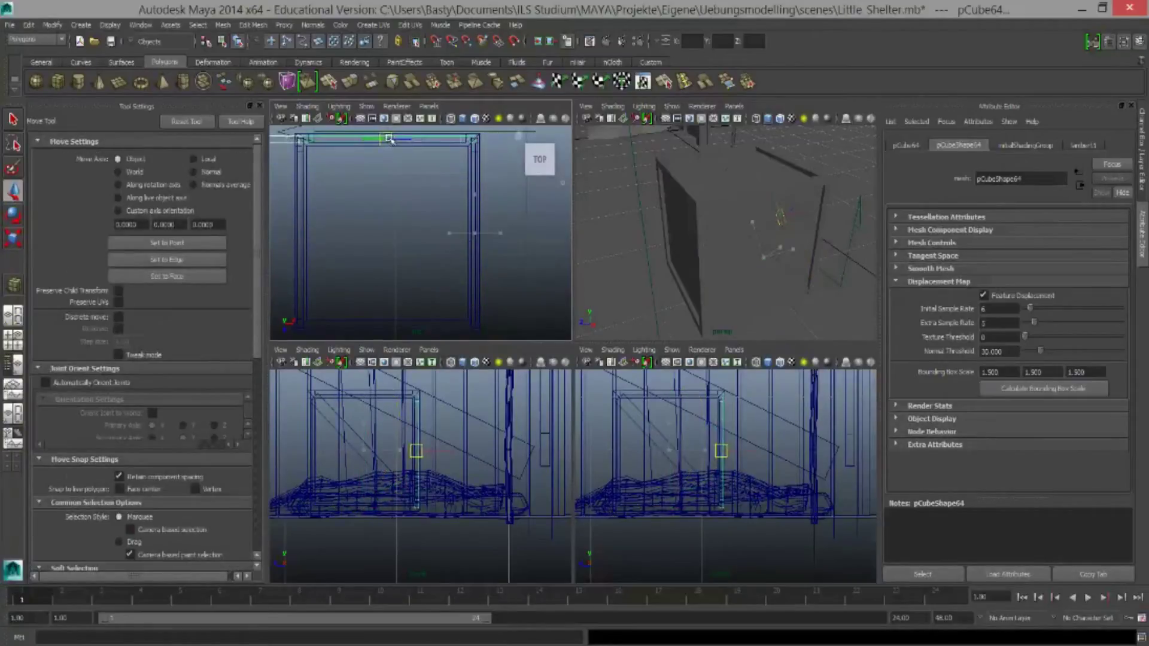
mouse_move(718, 269)
left_mouse_down("alt")
mouse_move(821, 329)
mouse_move(796, 237)
left_mouse_up("alt")
left_click(796, 237)
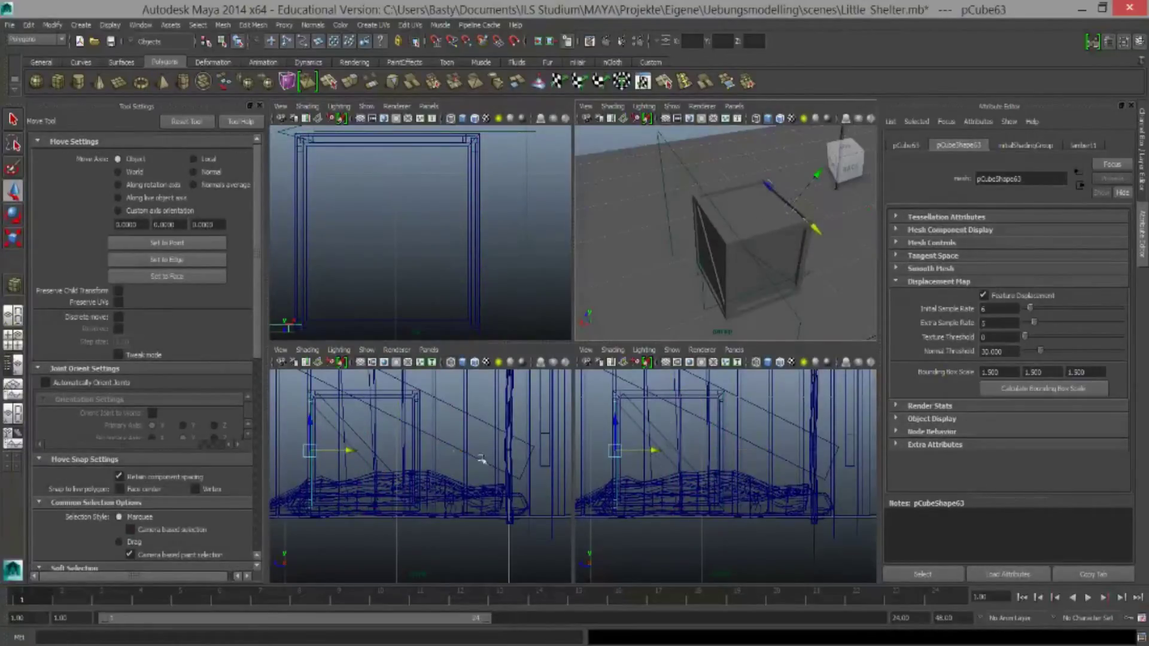
scroll(505, 272, "up", 5)
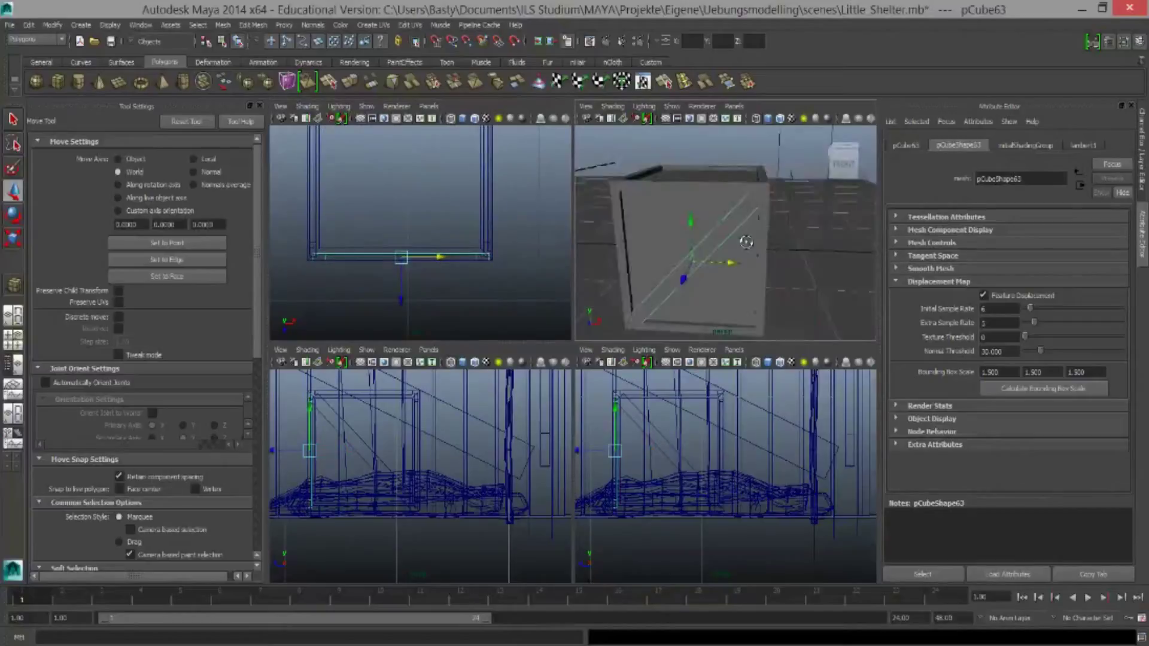
left_click_drag(718, 240, 753, 216, "alt")
scroll(369, 167, "down", 5)
left_click(369, 168)
right_click_drag(826, 251, 776, 242, "alt")
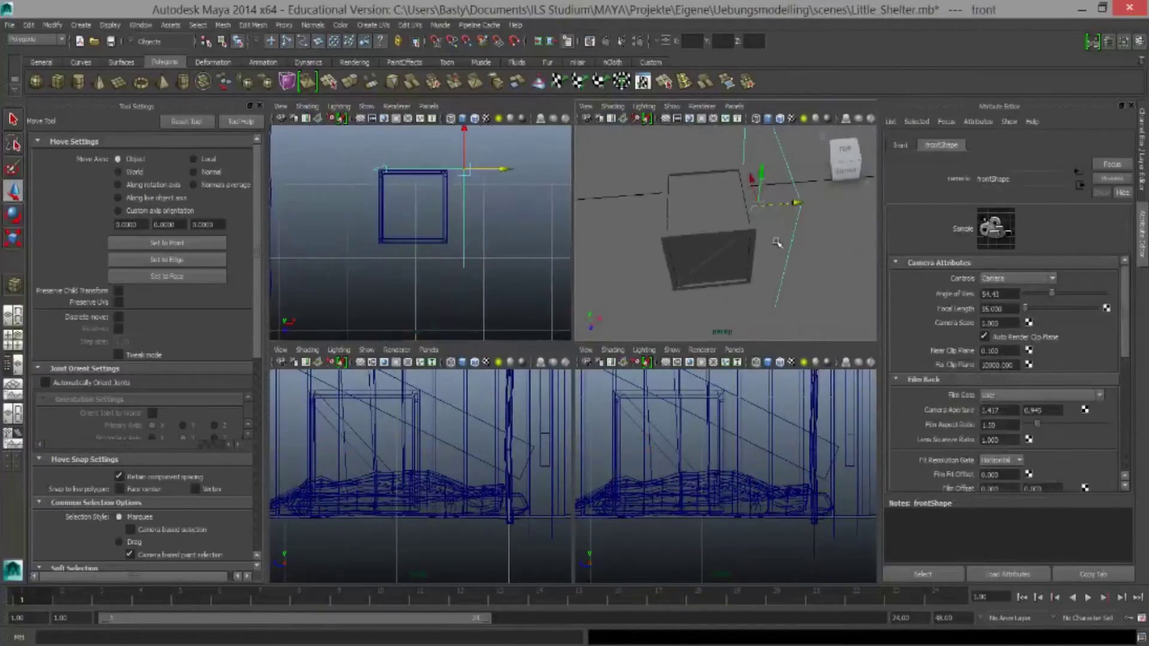
key("f")
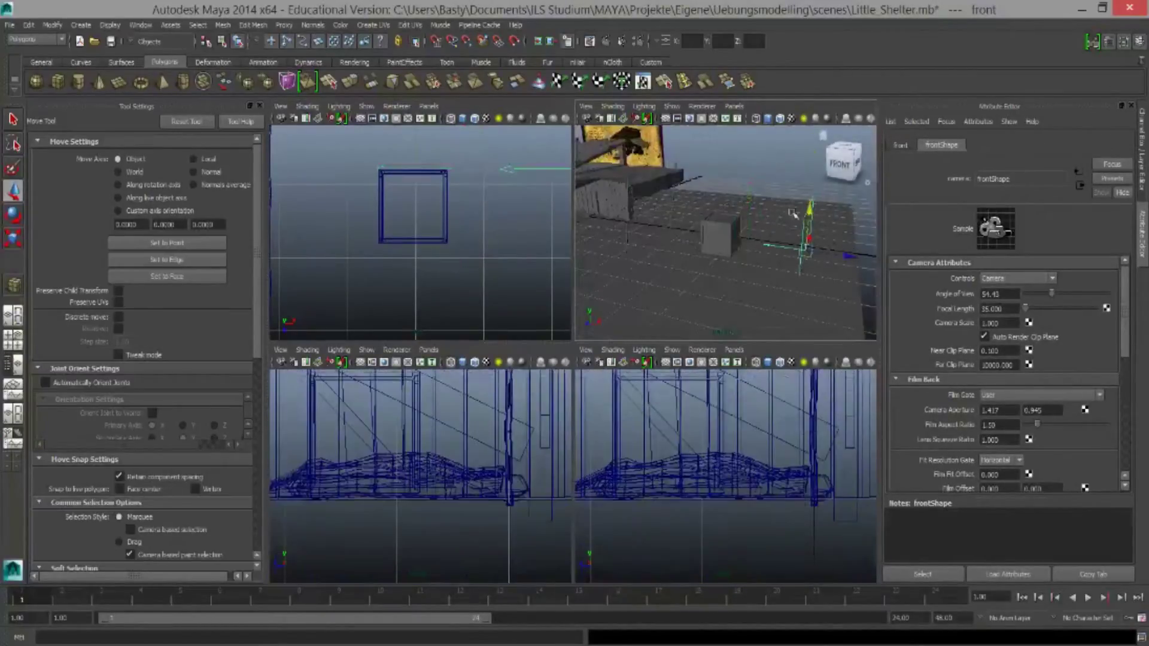
left_click_drag(814, 197, 854, 170)
Combine the crate pieces into a single object, polySurface6
left_click(412, 173)
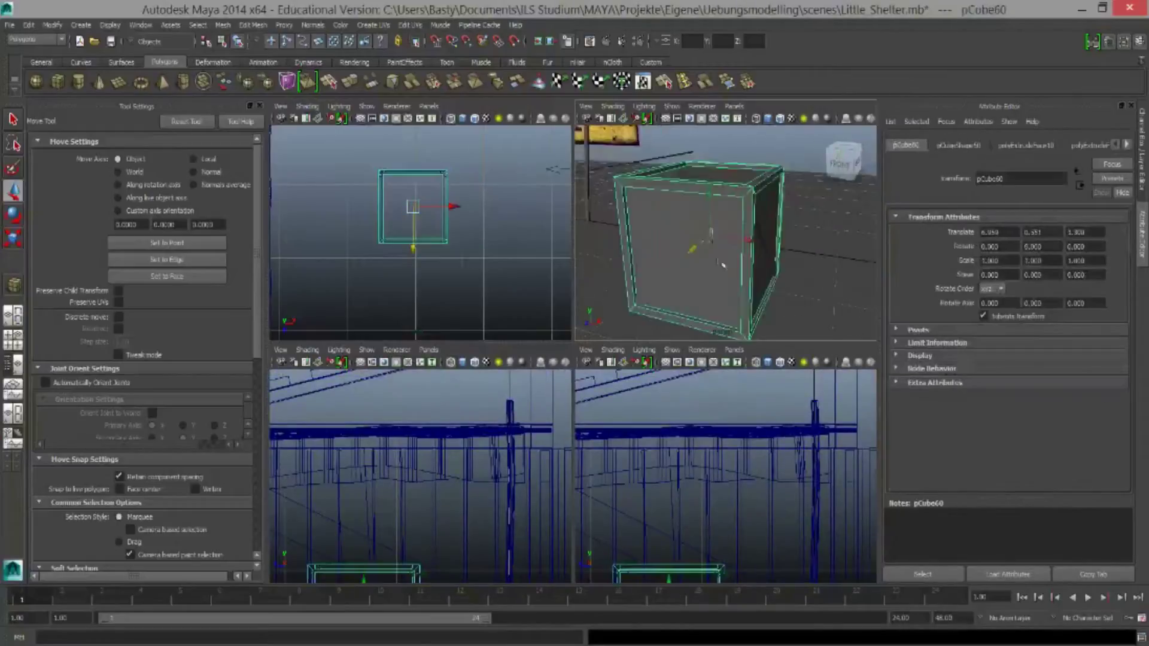
left_click(328, 82)
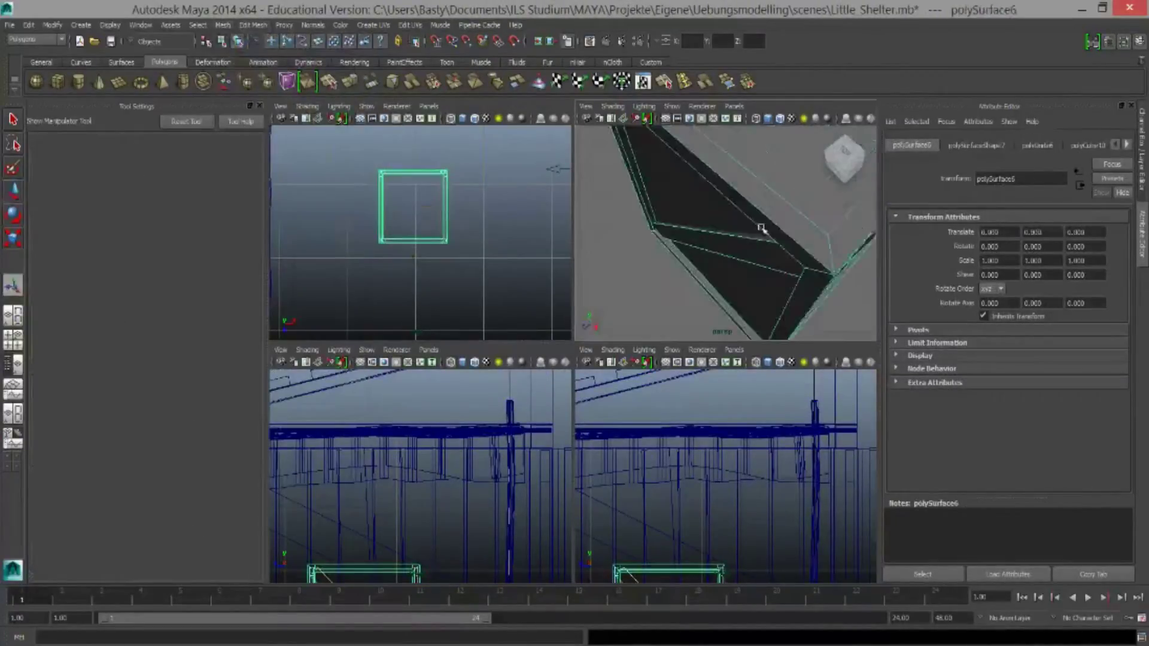
mouse_move(724, 239)
left_mouse_down("alt")
mouse_move(695, 305)
mouse_move(758, 270)
left_mouse_up("alt")
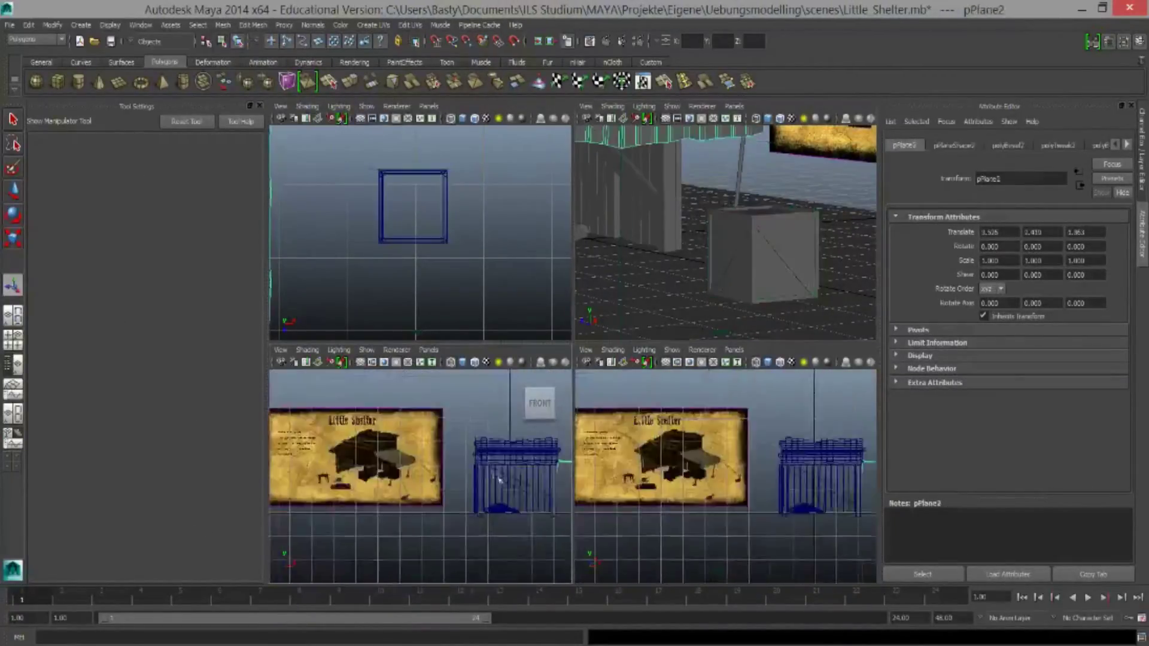
Duplicate a crate and shift the copy left, adjusting its rotation and scale
scroll(436, 226, "down", 2)
left_click(439, 226)
key("w")
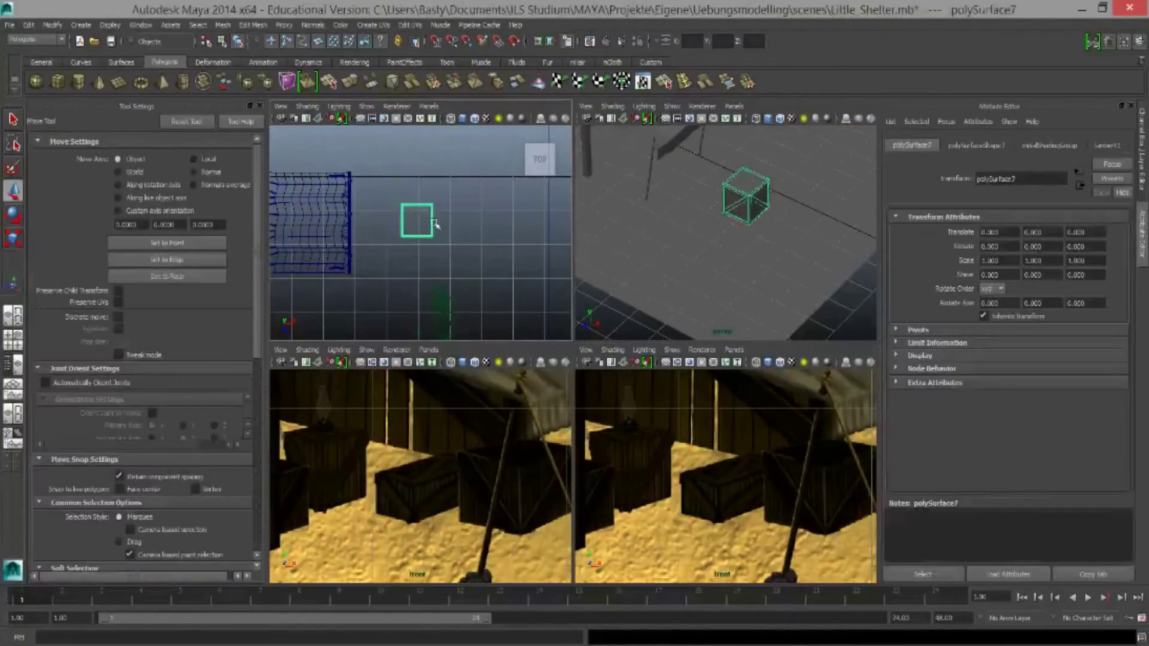
key("ctrl+d")
mouse_move(753, 236)
left_mouse_down()
mouse_move(719, 218)
mouse_move(734, 247)
mouse_move(706, 228)
mouse_move(730, 234)
mouse_move(729, 281)
mouse_move(755, 299)
mouse_move(718, 251)
left_mouse_up()
key("e")
scroll(735, 246, "up", 3)
key("r")
scroll(324, 212, "down", 2)
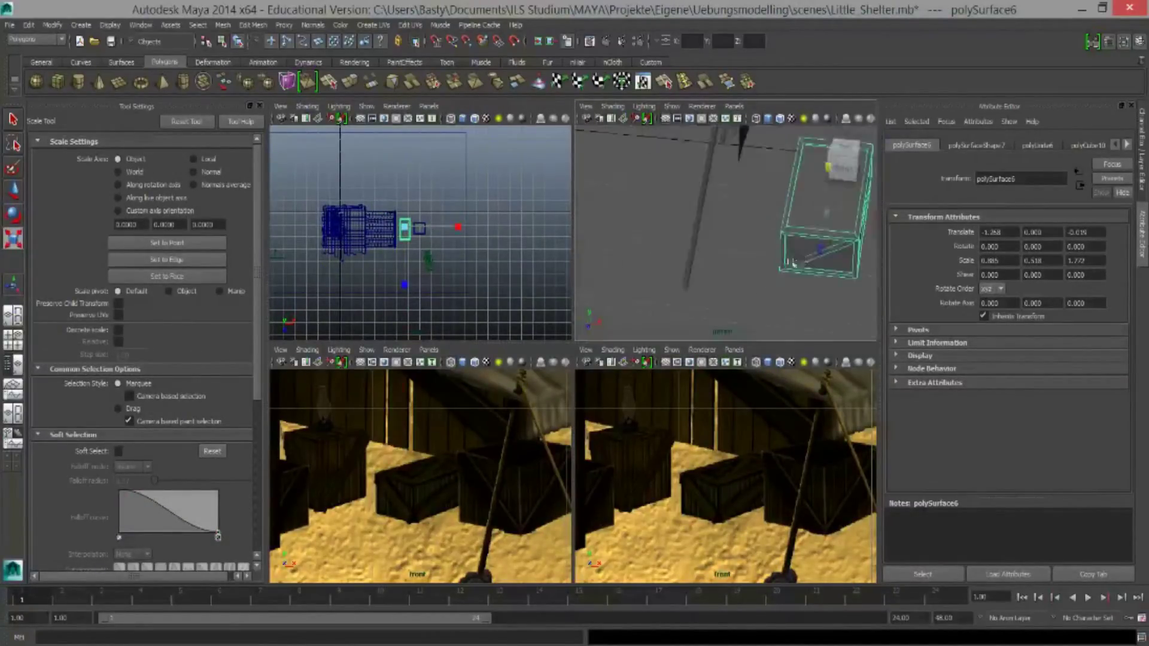
Move the neighbouring crate to the right and remove the unwanted scale key
left_click(419, 228)
key("f")
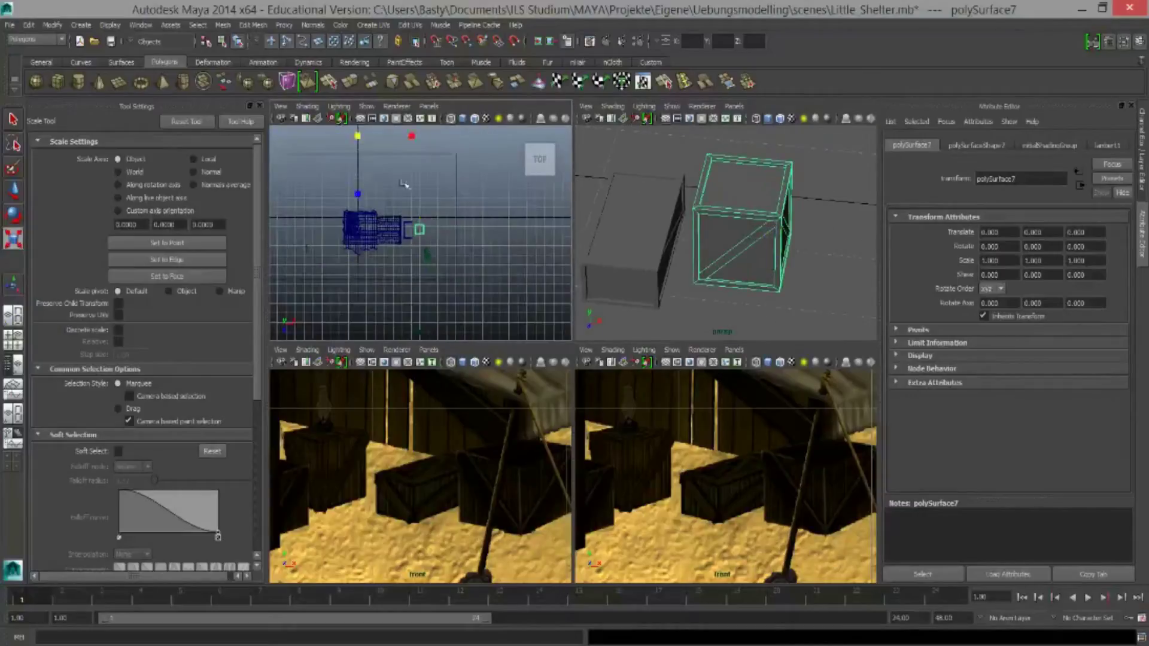
key("w")
key("s")
left_click_drag(427, 187, 453, 189)
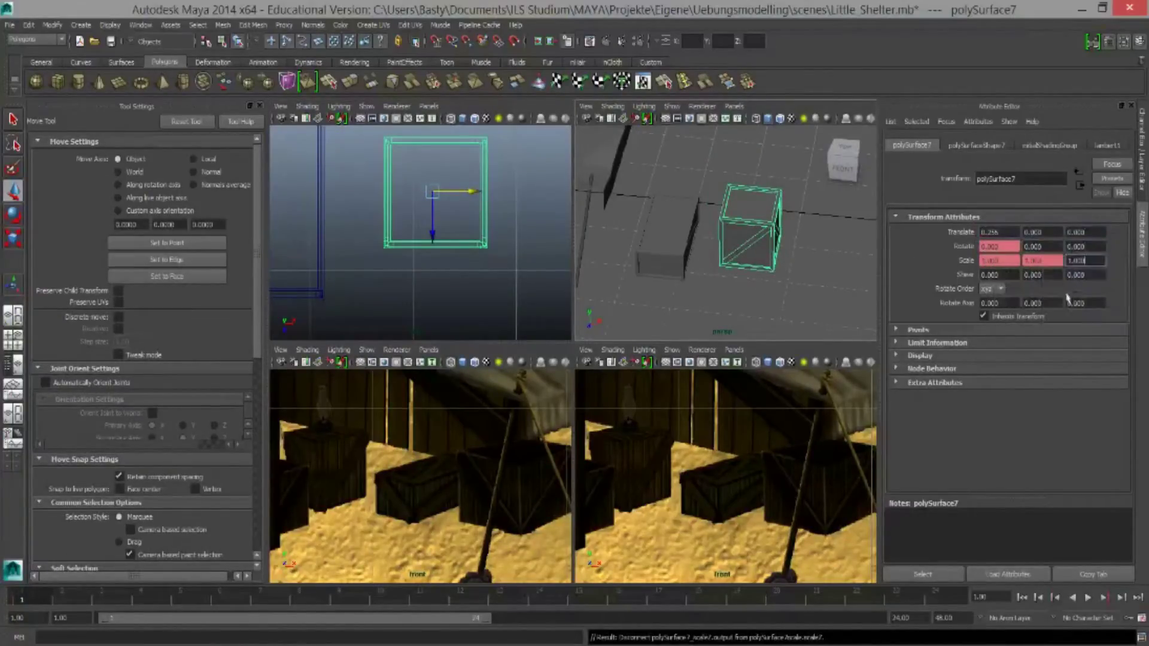
left_click(1042, 303)
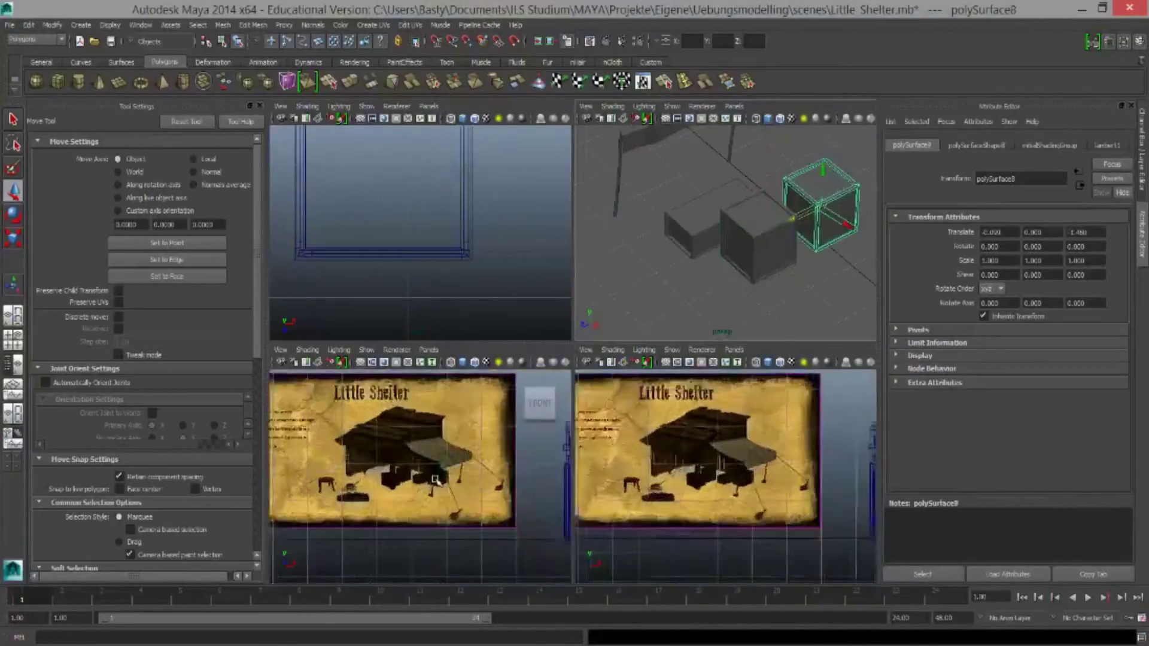
Duplicate the crate again and rotate it, then select the neighbouring crate
key("ctrl+d")
key("w")
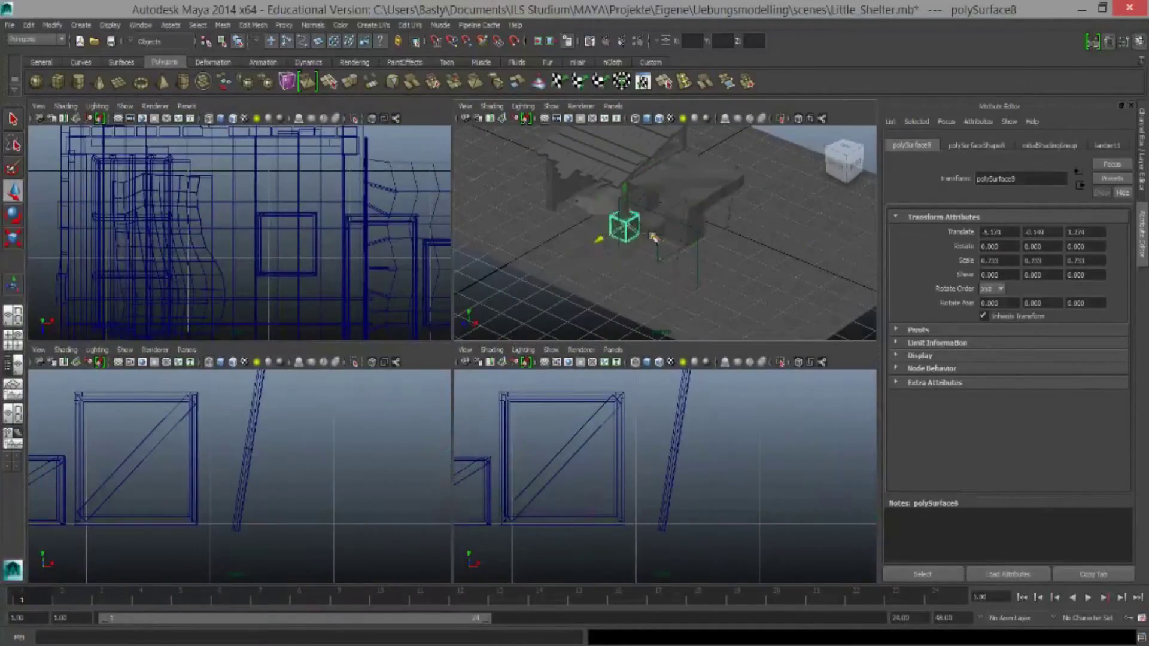
key("f")
key("f")
key("e")
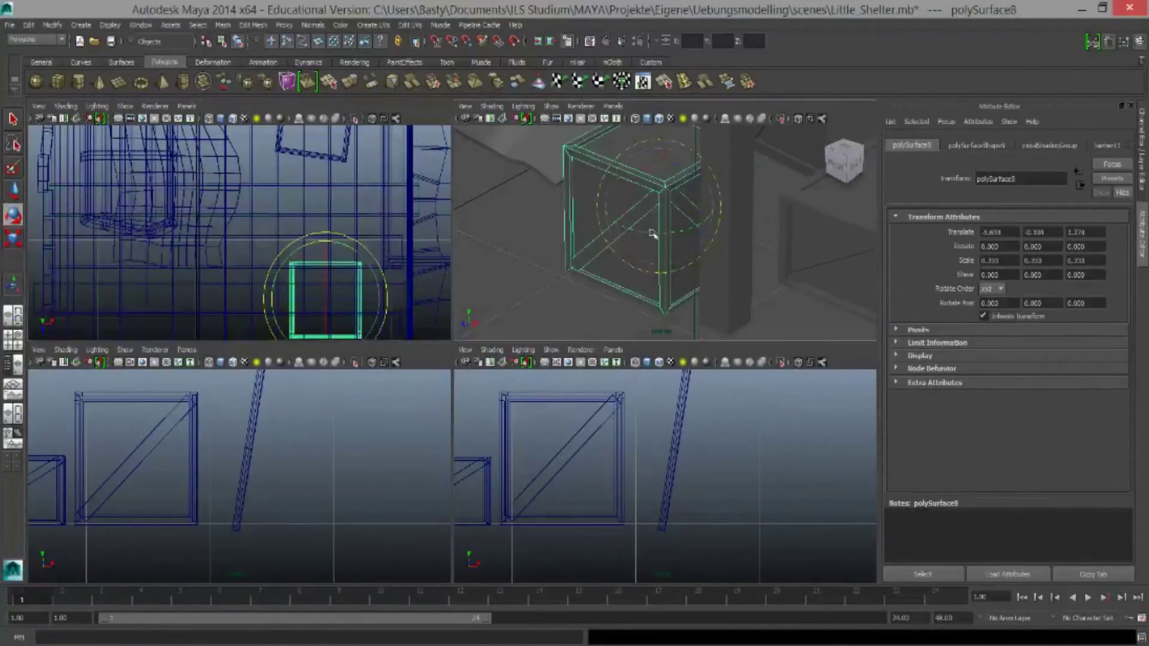
left_click(772, 240)
key("shift+f")
key("f")
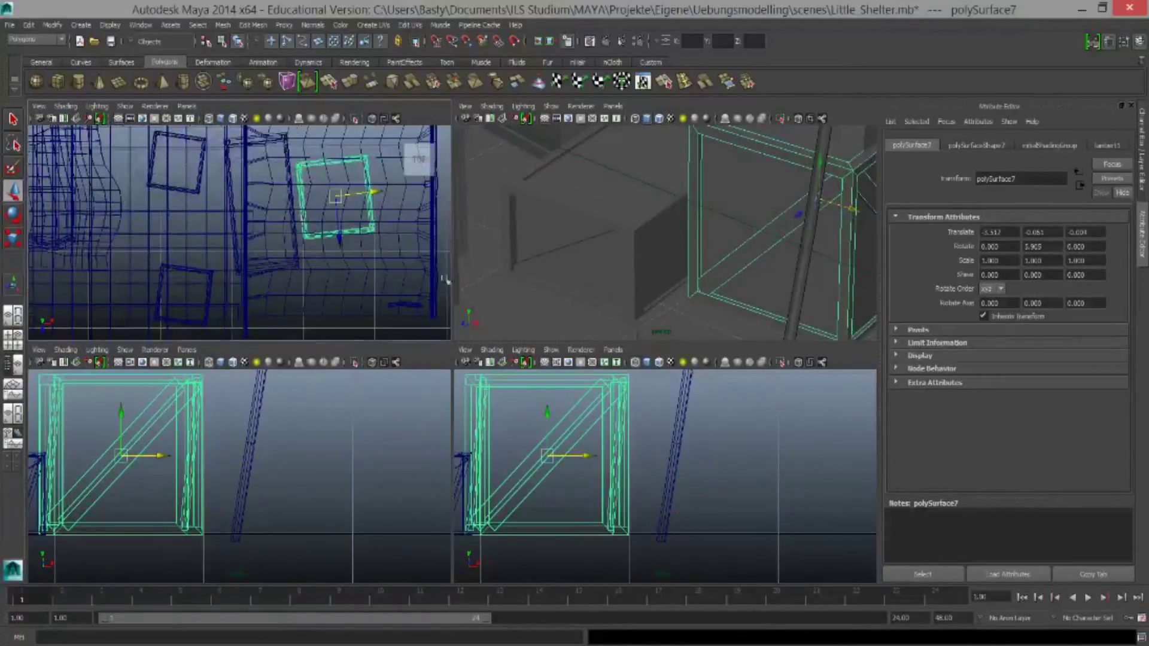
Orbit around the crates and select the tall crate box
scroll(664, 233, "down", 5)
mouse_move(664, 234)
left_mouse_down("alt")
mouse_move(689, 219)
mouse_move(676, 197)
left_mouse_up("alt")
left_click(689, 218)
key("6")
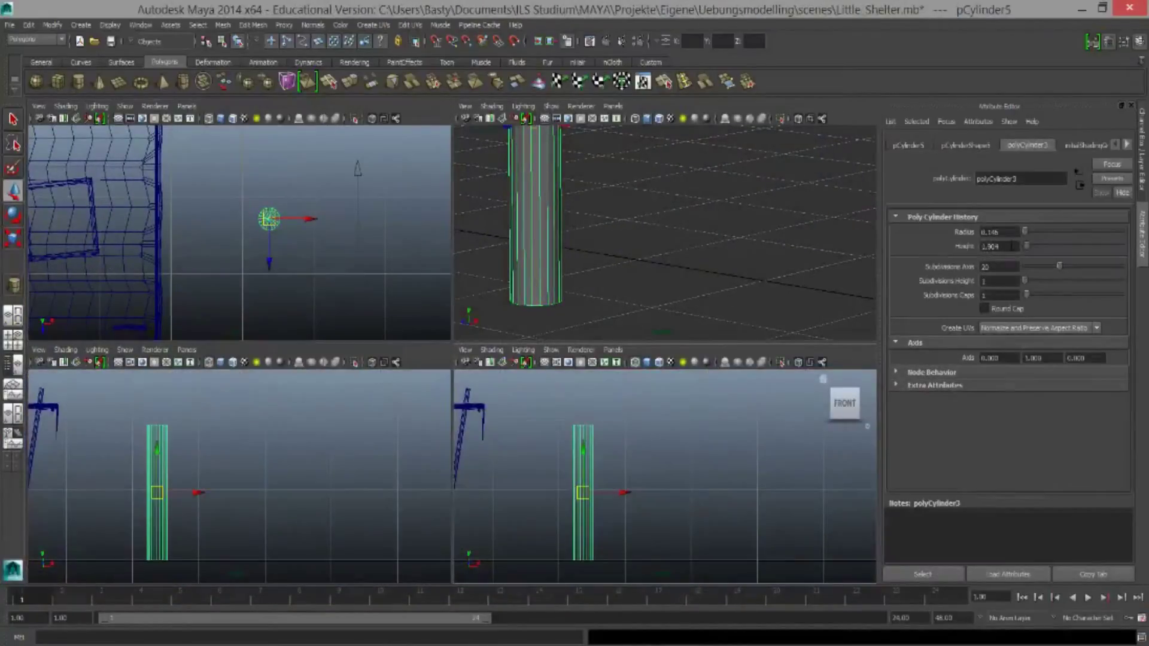
Flatten the new cylinder into a thin disc 0.08 high
type("0.1")
key("Return")
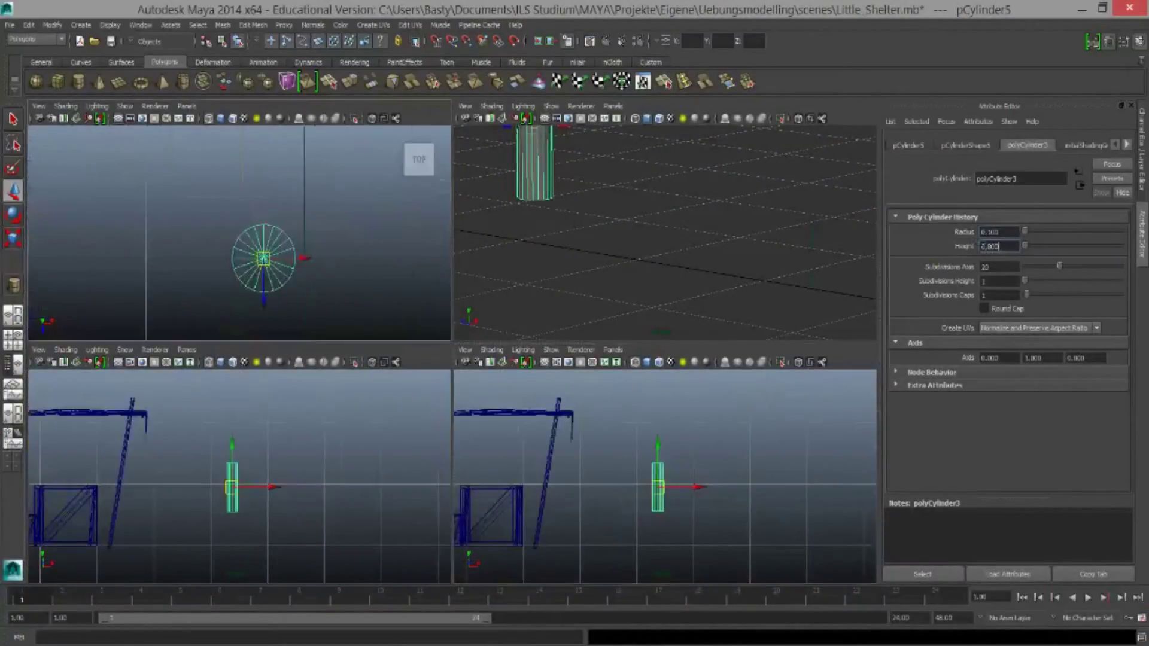
key("Tab")
type("12")
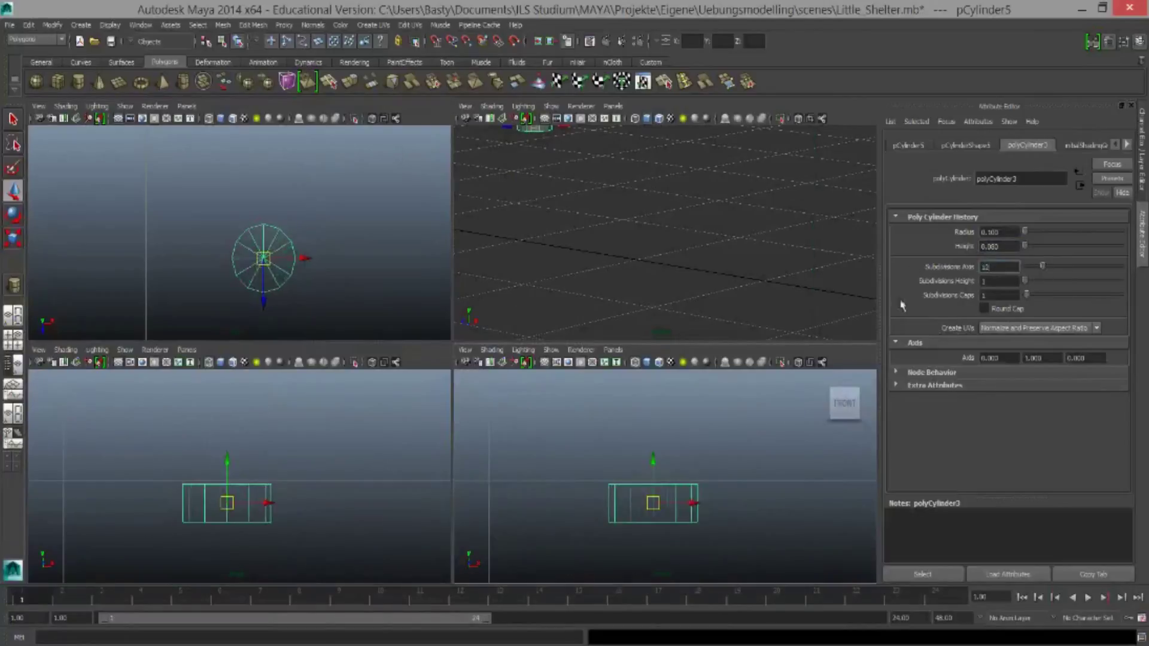
key("f")
Extrude the disc's top faces and pull them upward into a step
right_click_drag(634, 215, 633, 479)
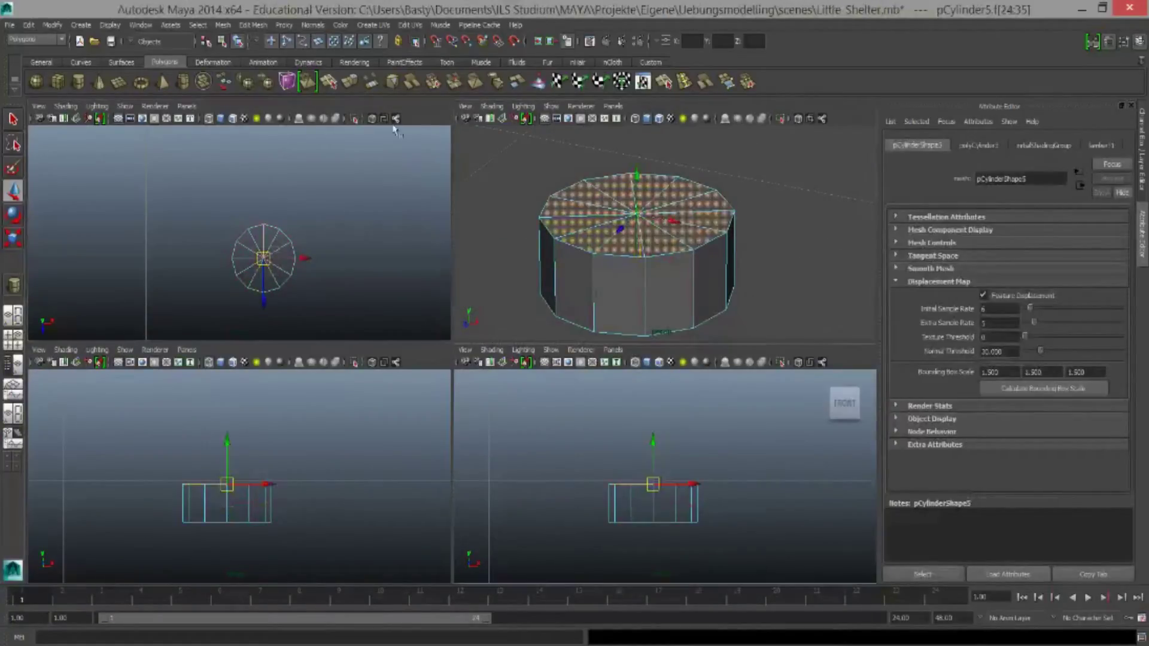
key("ctrl+e")
left_click_drag(678, 161, 638, 150)
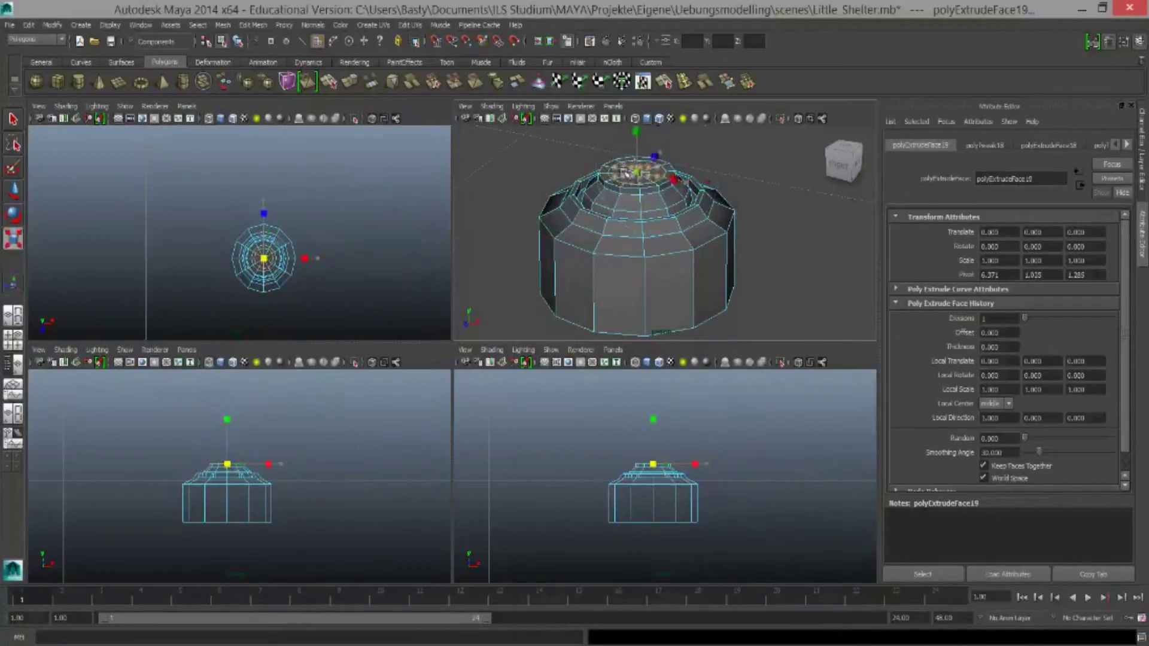
key("e")
scroll(656, 211, "up", 3)
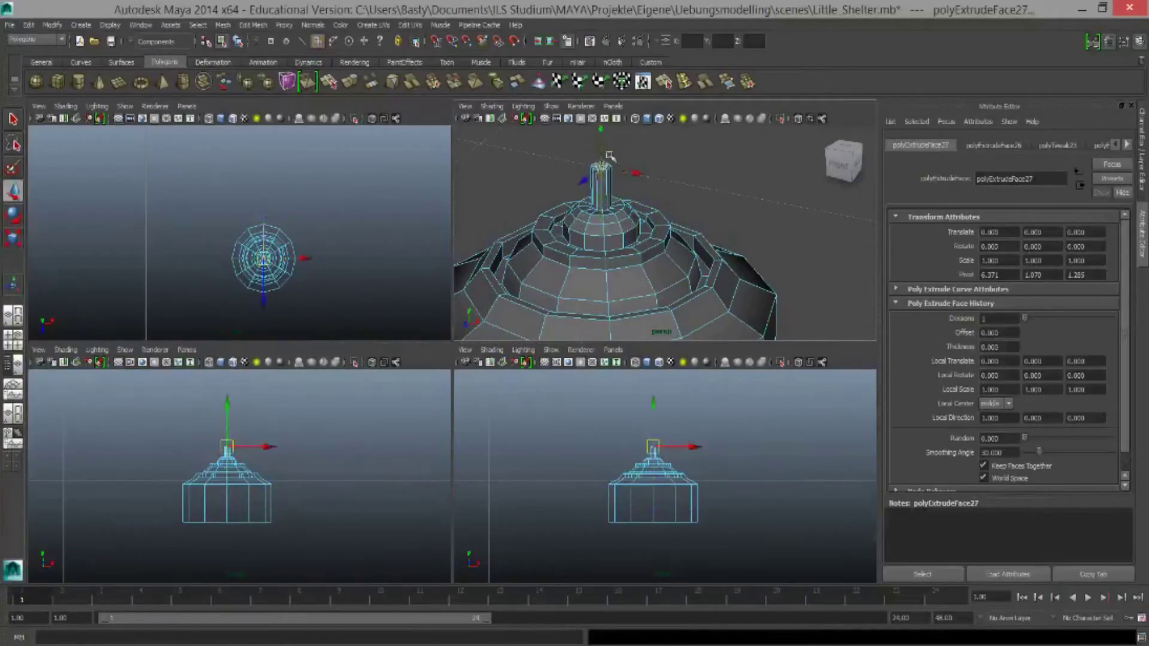
Bevel the edges of the thin top spout with Edit Mesh > Bevel
key("F10")
left_click(613, 159)
key("shift+f")
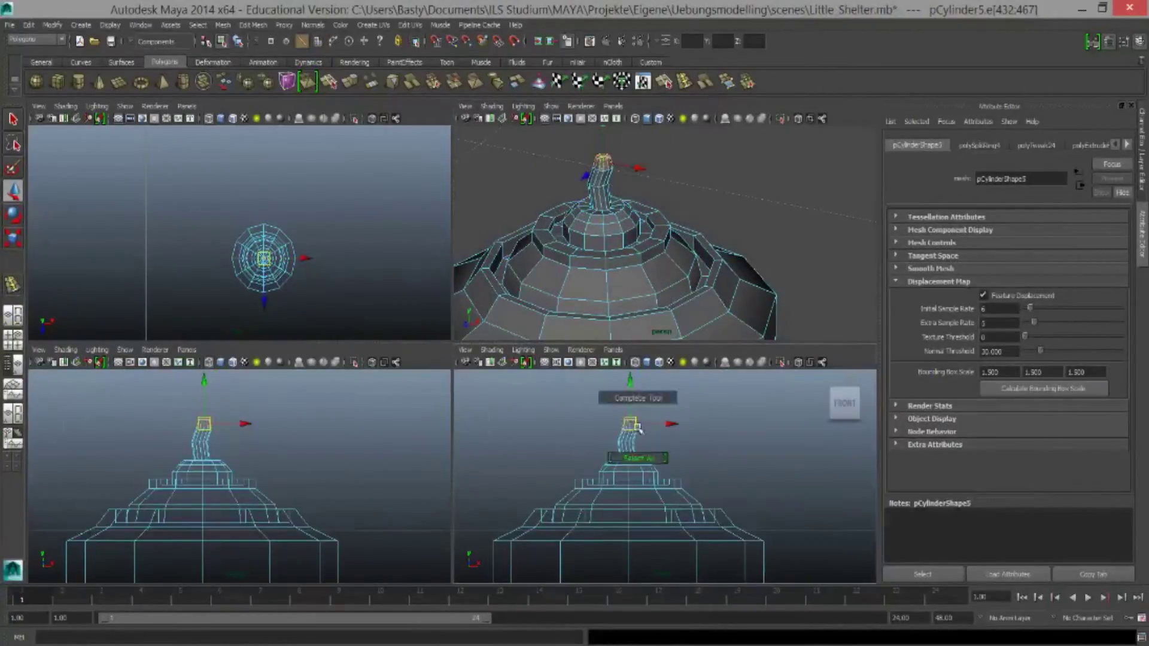
key("ctrl+F9")
scroll(604, 419, "up", 1)
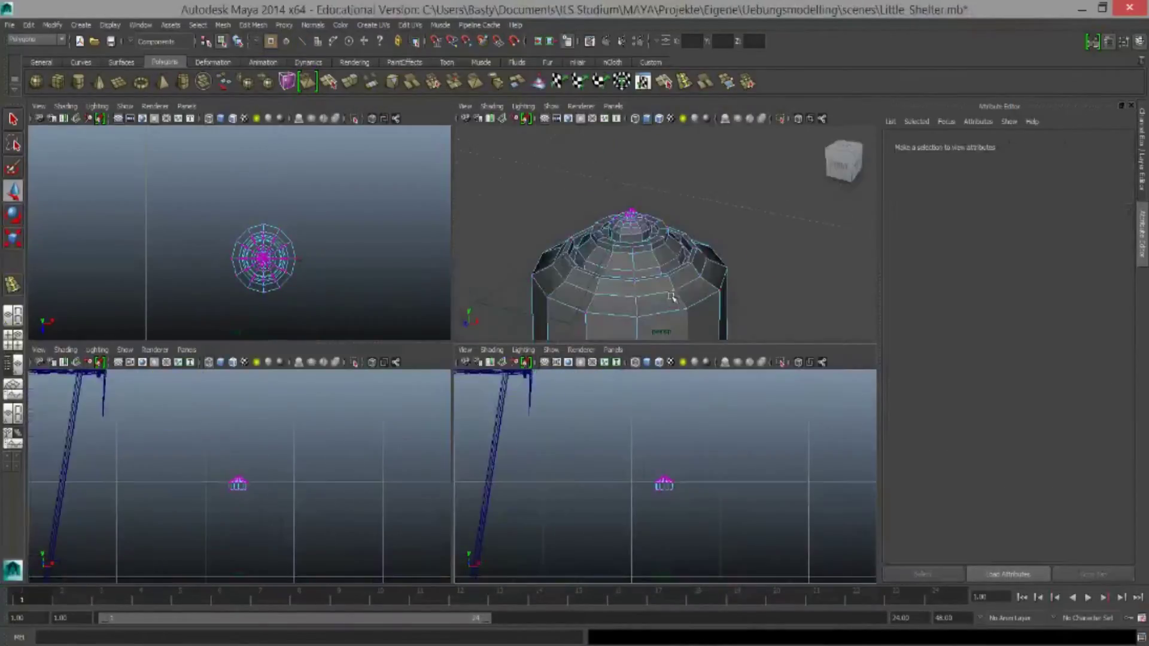
key("shift+a")
left_click_drag(132, 515, 335, 550)
left_click(252, 25)
left_click(318, 423)
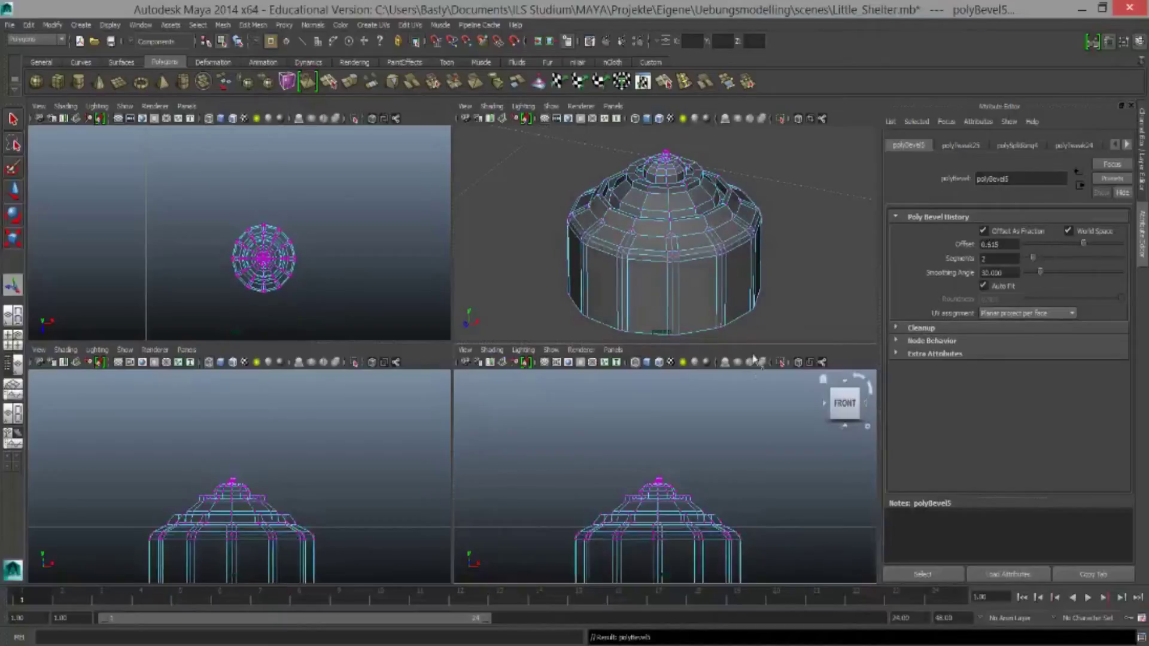
Add an edge loop near the cap's bottom
left_click_drag(553, 502, 748, 535)
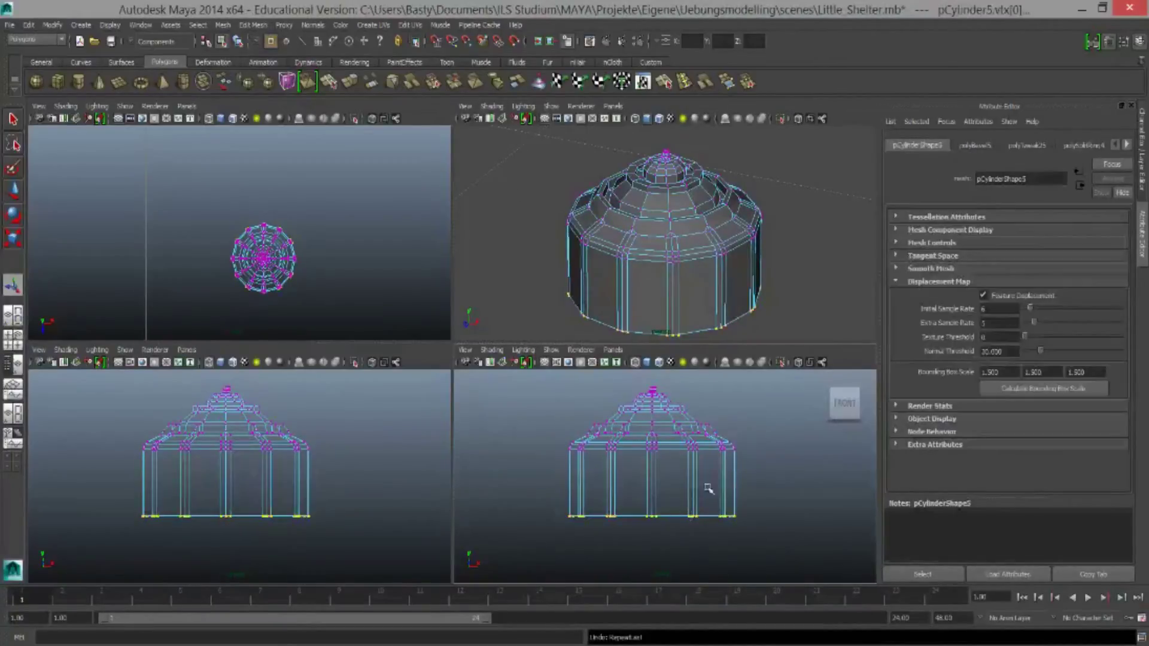
right_click_drag(676, 269, 706, 251, "alt")
left_click_drag(706, 251, 718, 287, "alt")
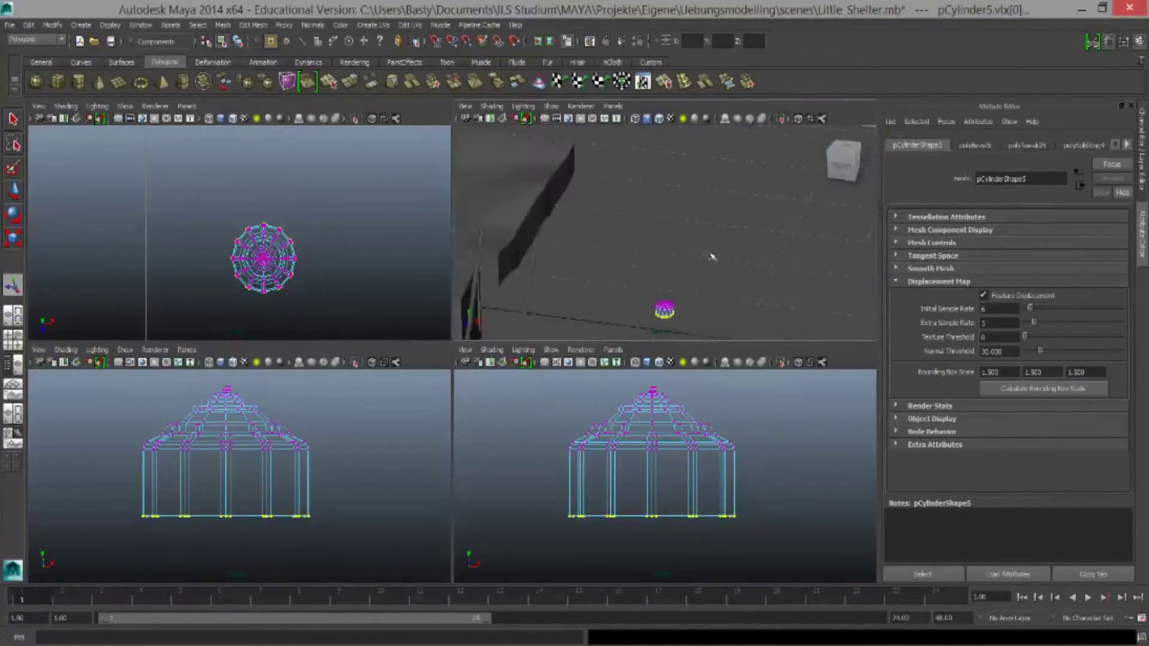
left_click(620, 516)
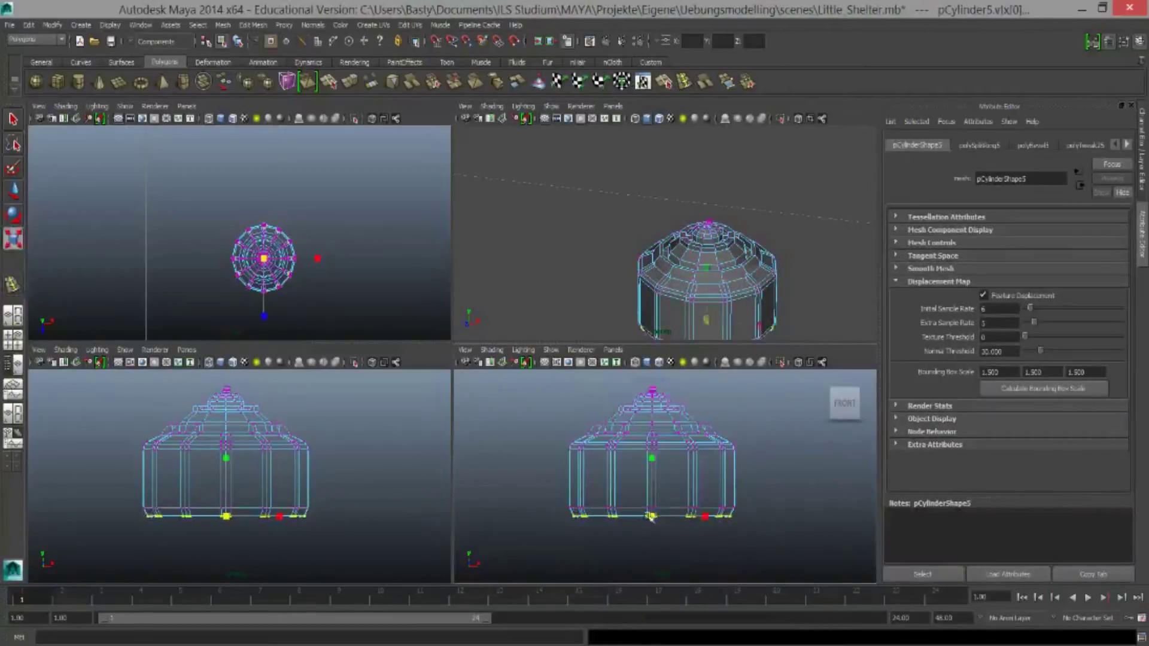
key("ctrl+z")
key("ctrl+z")
key("ctrl+z")
key("ctrl+z")
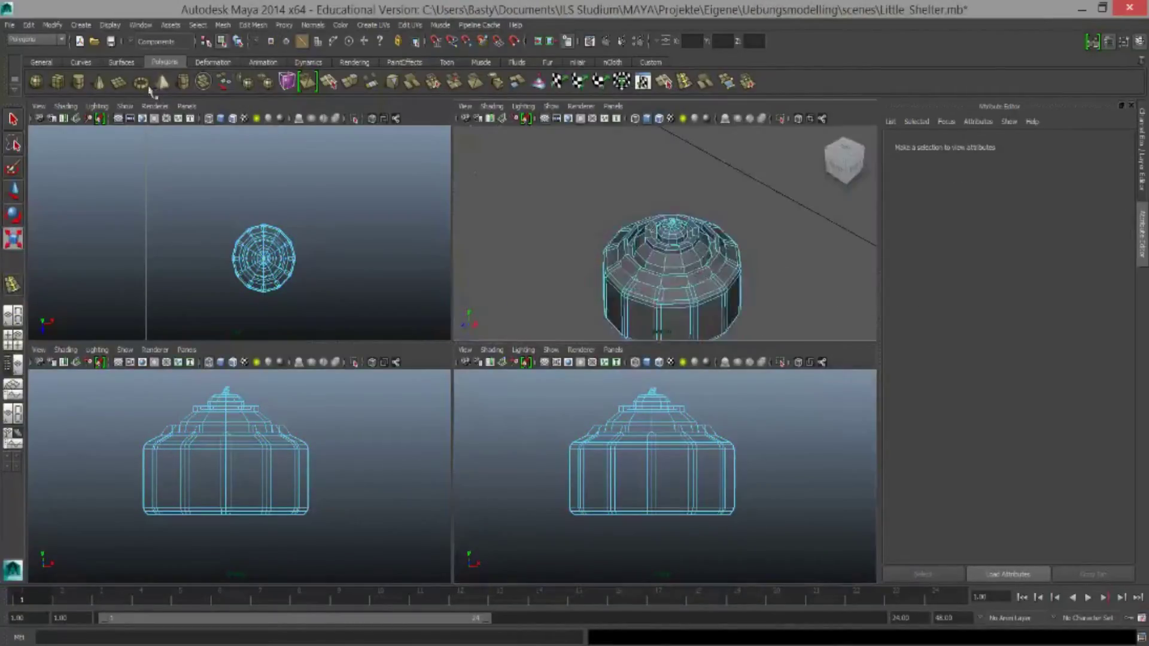
key("ctrl+z")
key("ctrl+z")
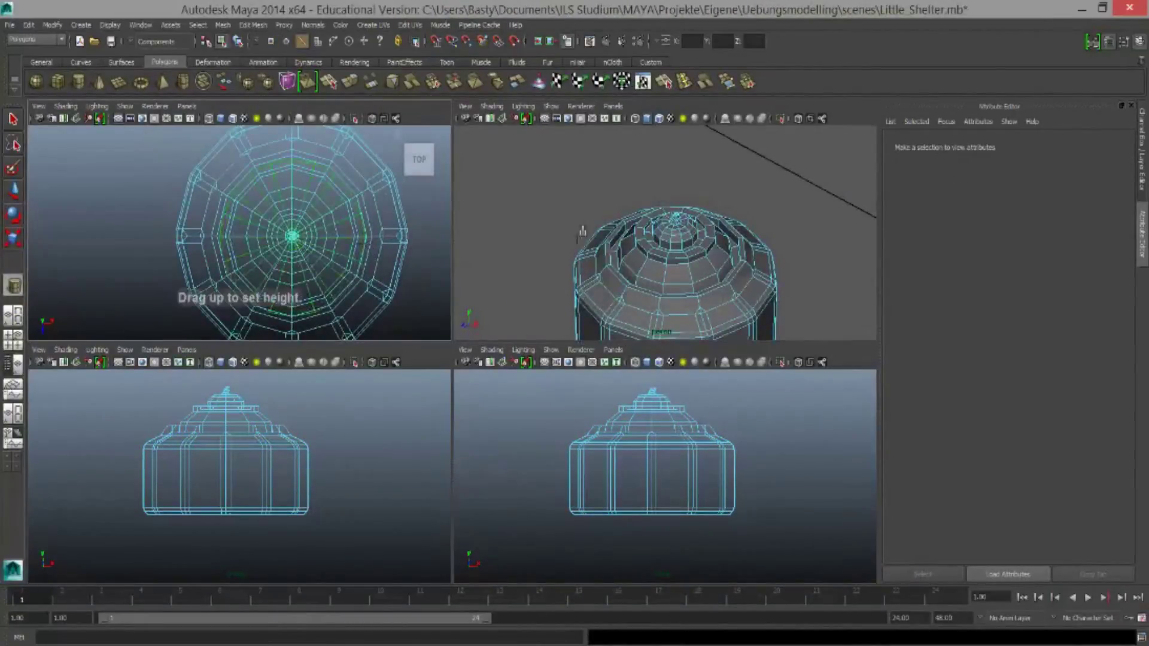
Create a cylinder centred on the domed cap with height 0.3
left_click_drag(582, 230, 583, 180)
key("f")
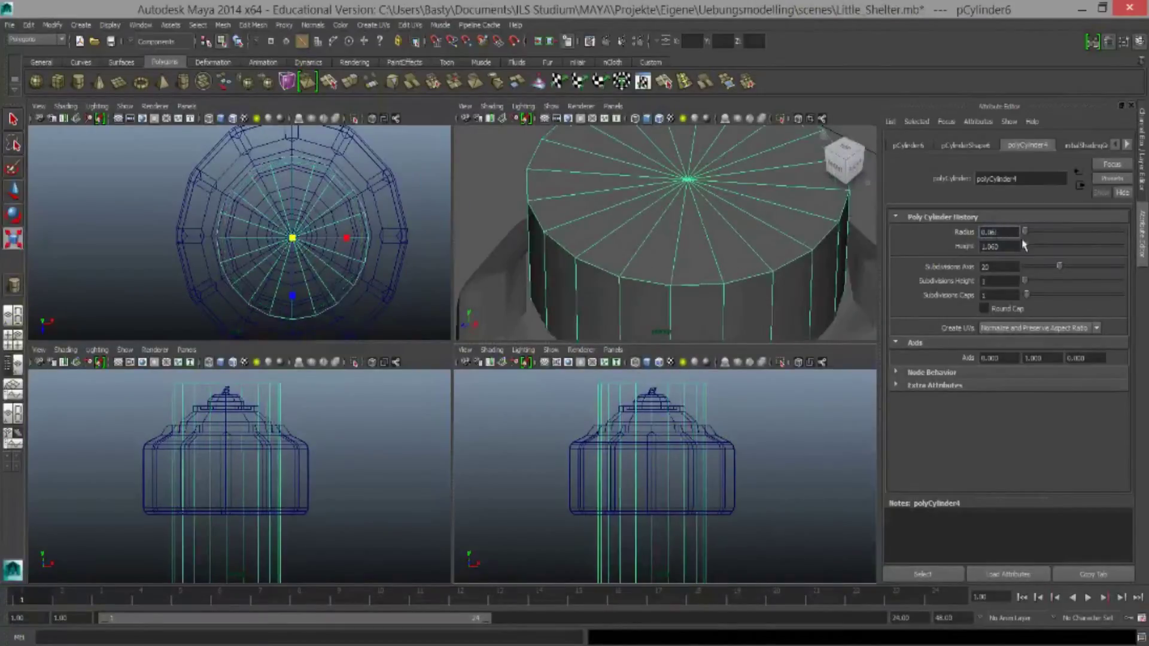
double_click(1005, 246)
type("0.3")
key("Return")
key("f")
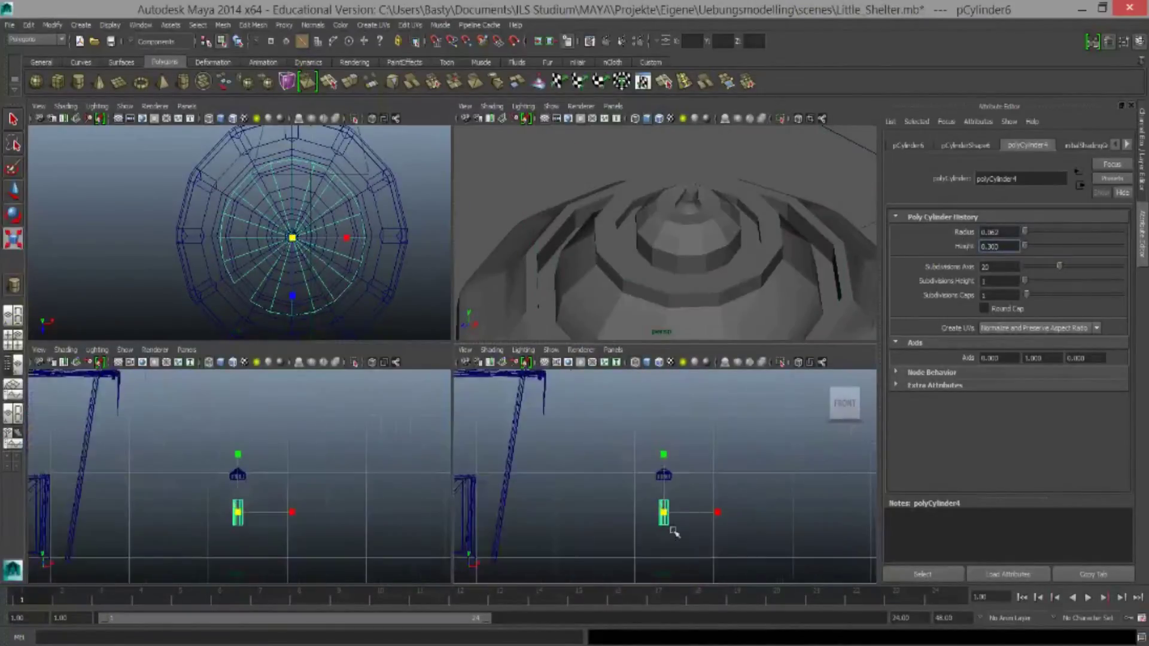
Extrude the tall cylinder's faces
key("f")
key("ctrl+F10")
key("f")
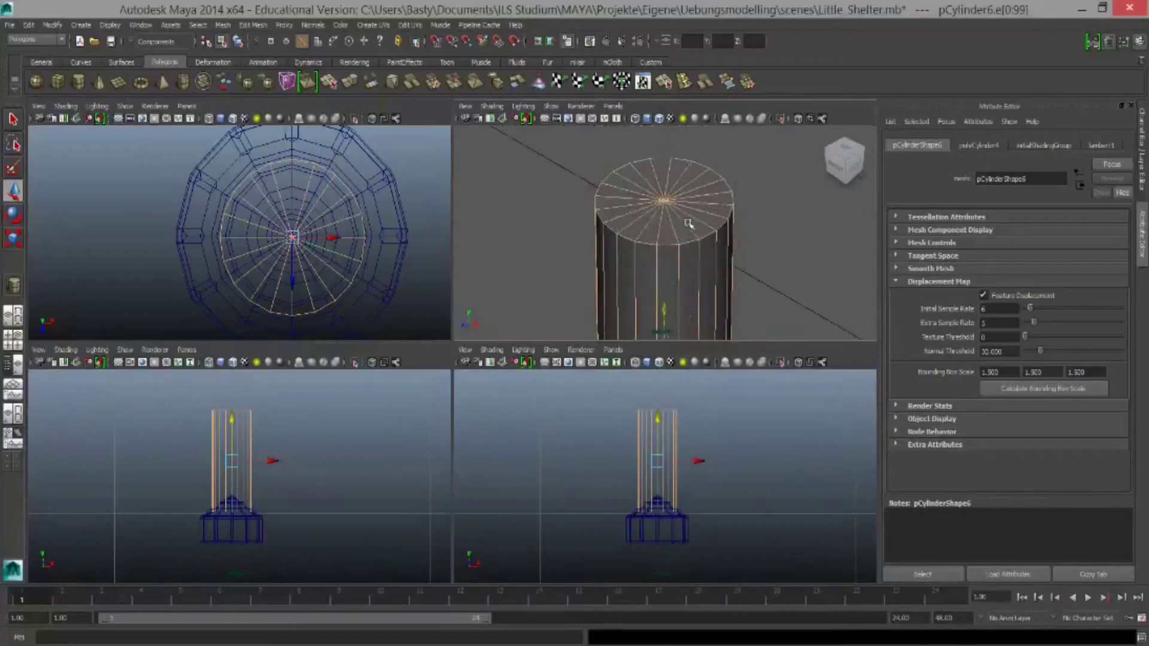
key("ctrl+F11")
key("ctrl+e")
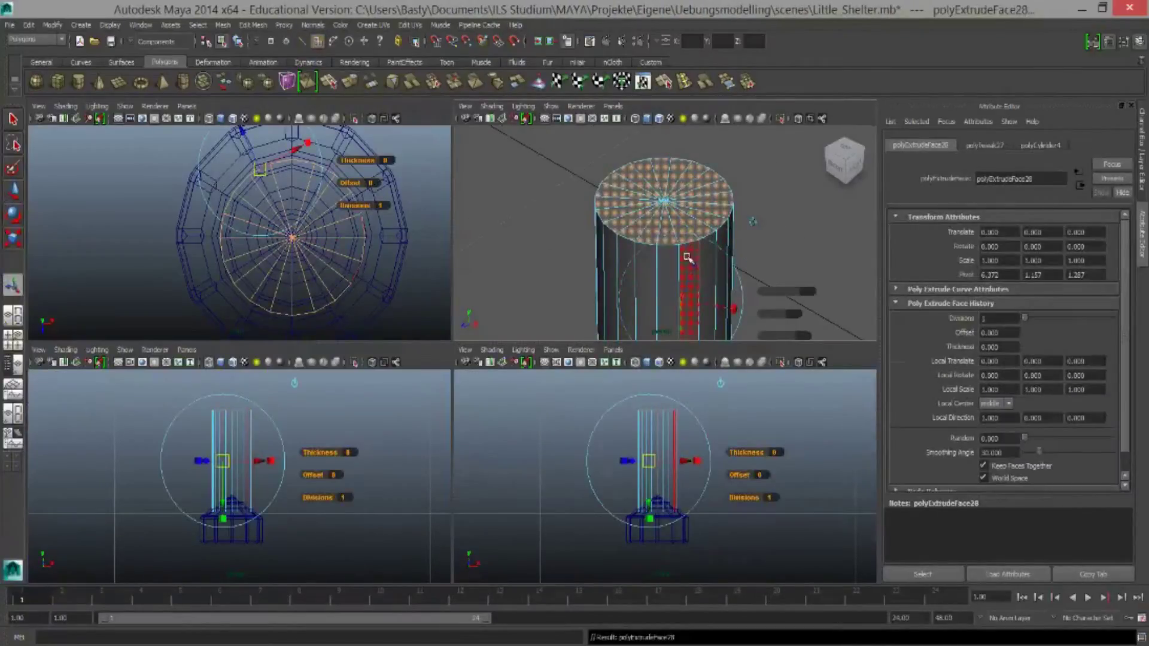
Delete the cylinder's top cap faces to leave it open-topped
key("F9")
left_click(725, 223)
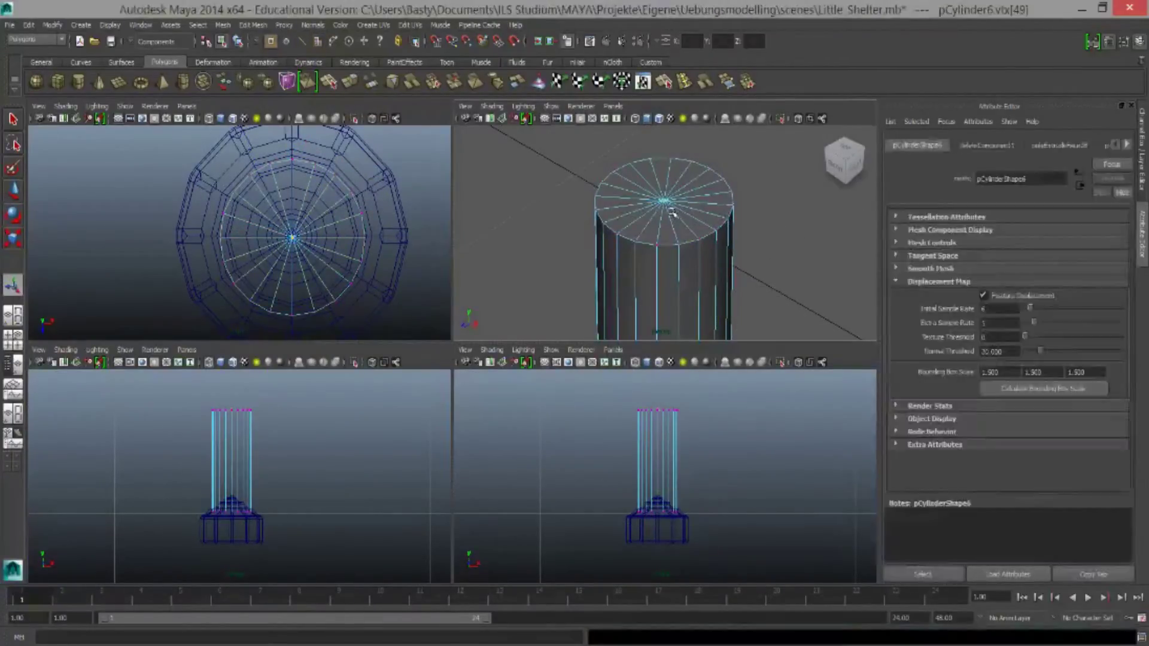
key("F11")
scroll(615, 142, "up", 3)
left_click(615, 142)
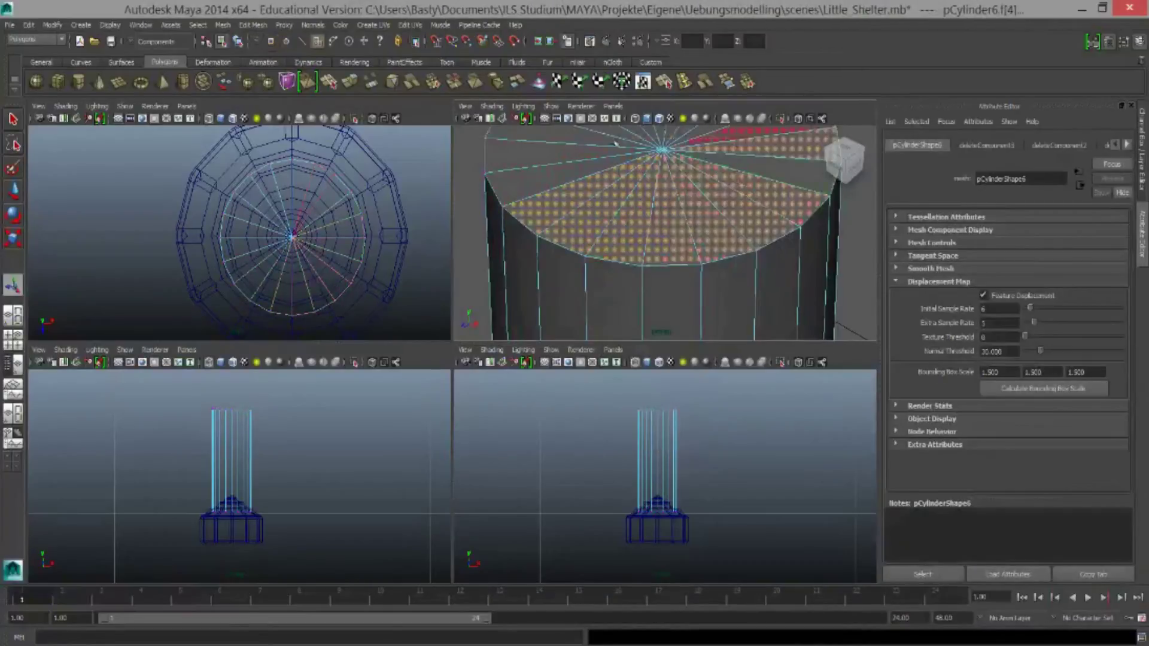
key("Delete")
key("shift+a")
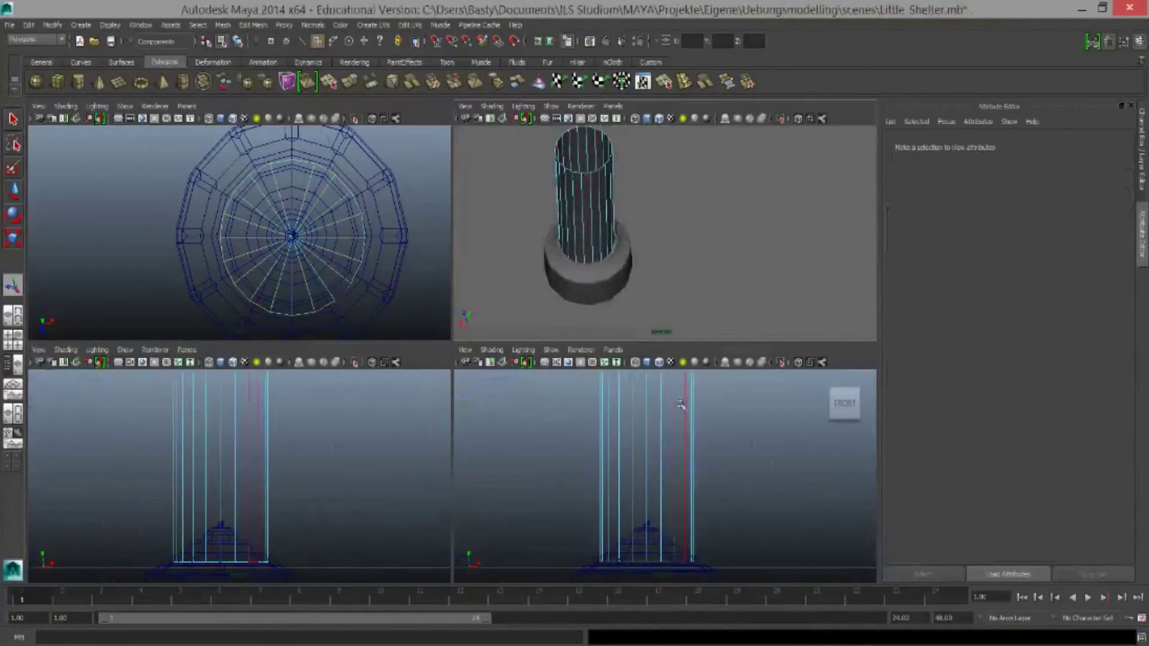
scroll(681, 314, "up", 3)
Insert edge loops around the tube and widen the soft selection falloff
left_click(693, 551)
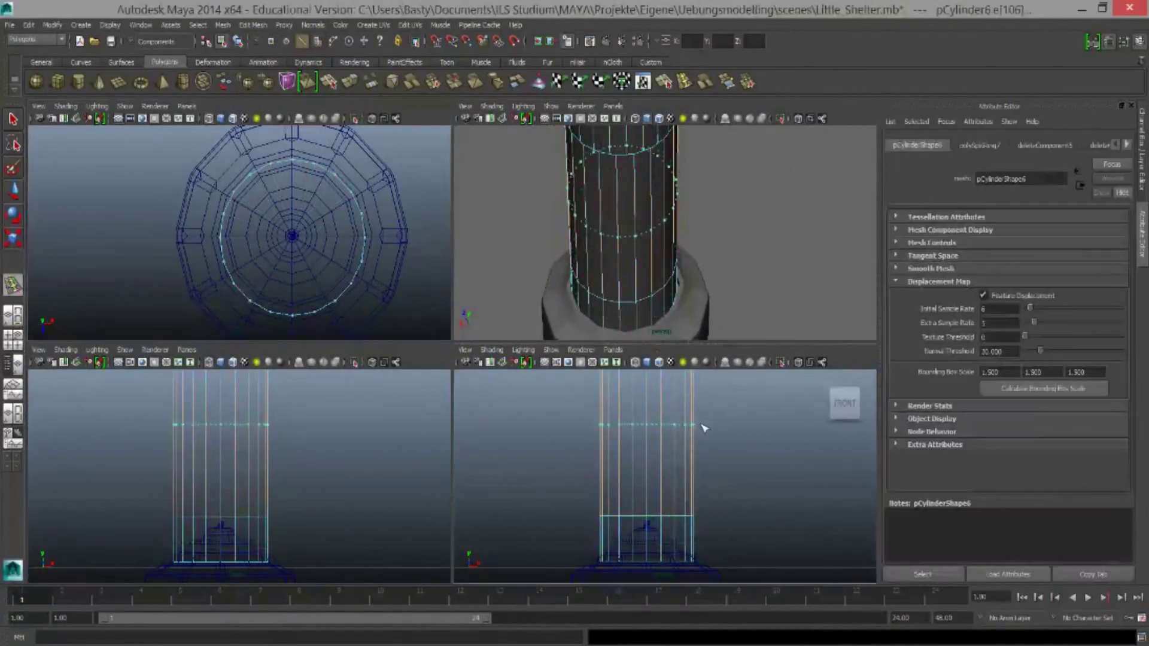
left_click(687, 455)
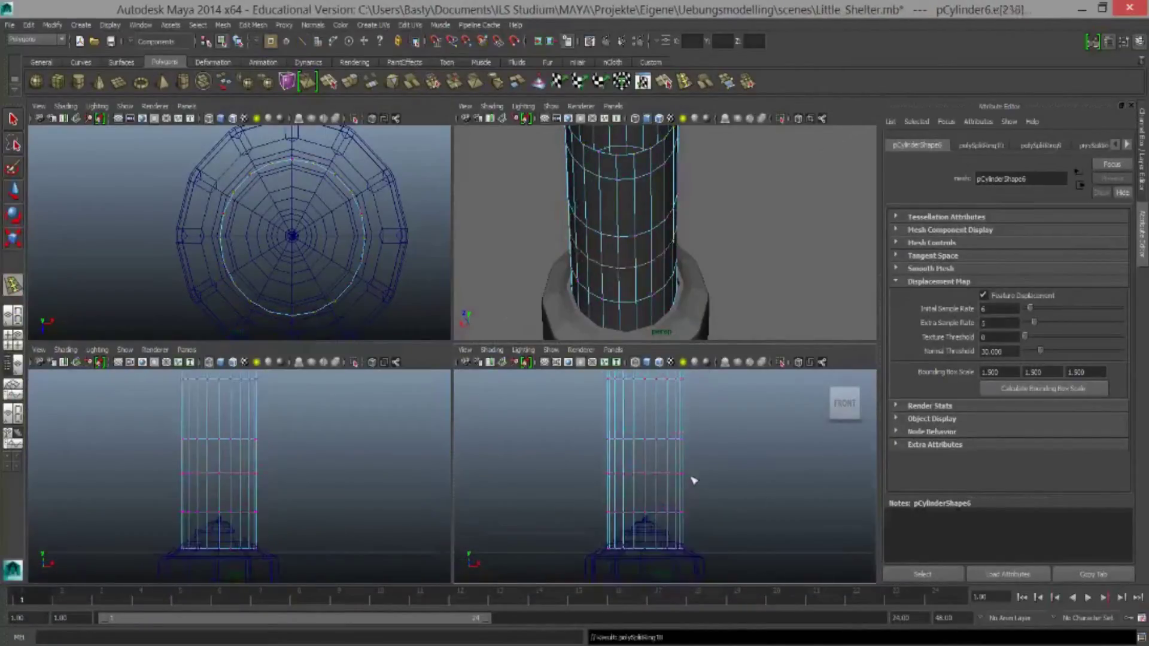
middle_click_drag(584, 438, 684, 433)
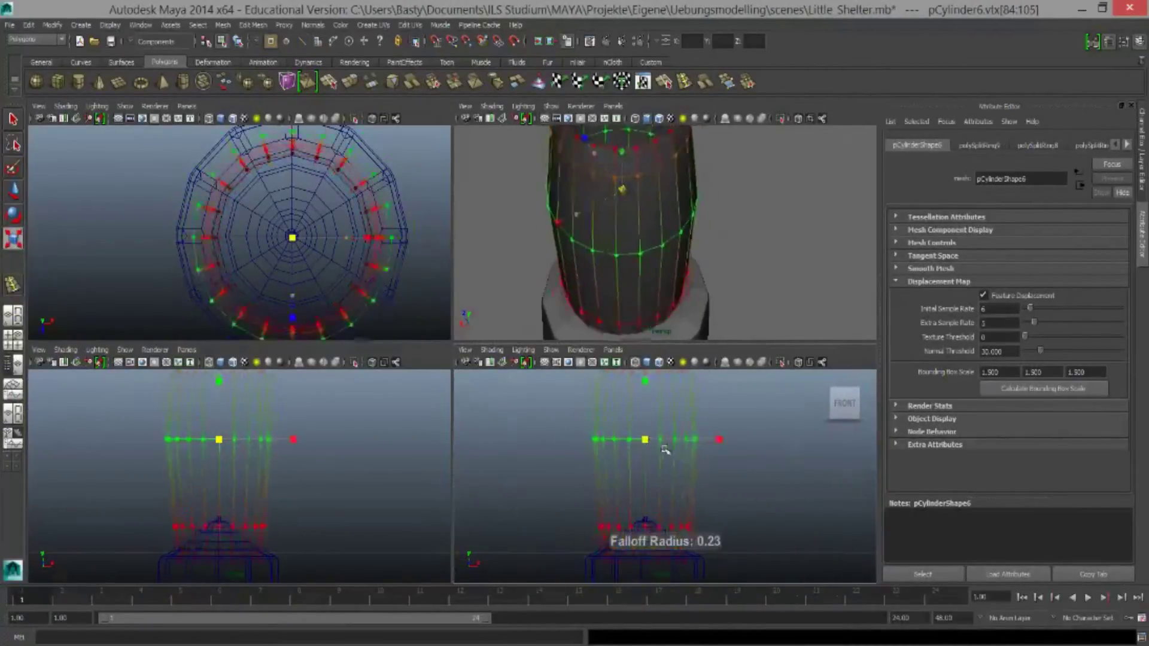
Undo the neck reshaping back to the wider rim vertex ring
key("ctrl+z")
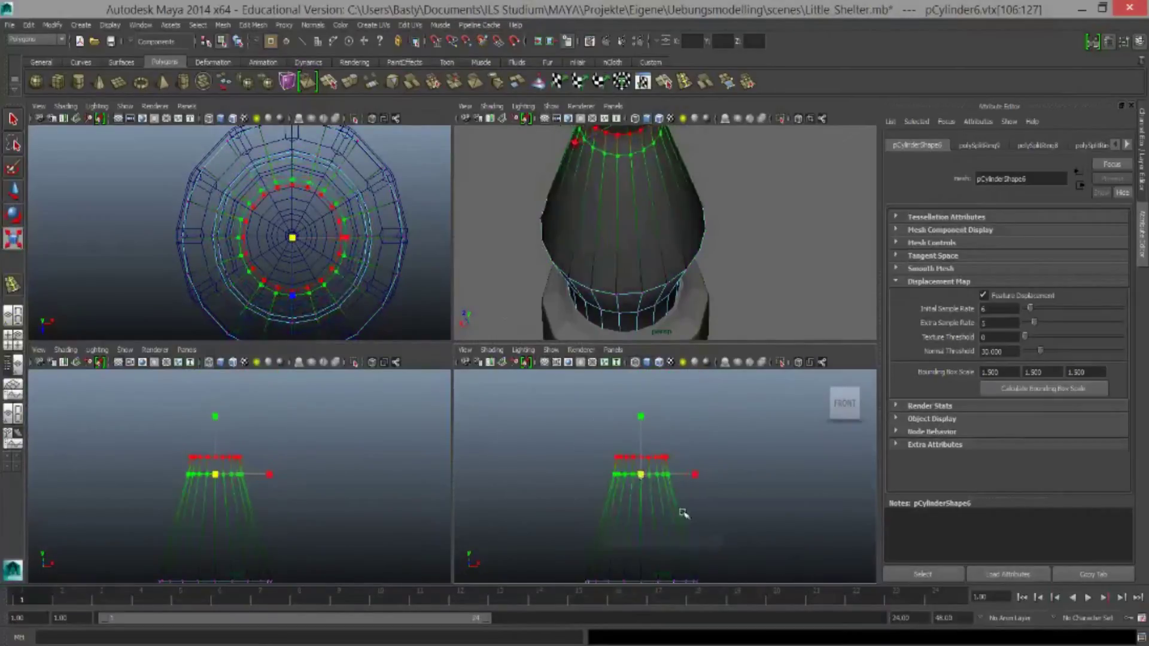
key("ctrl+z")
key("ctrl+z")
key("ctrl+z")
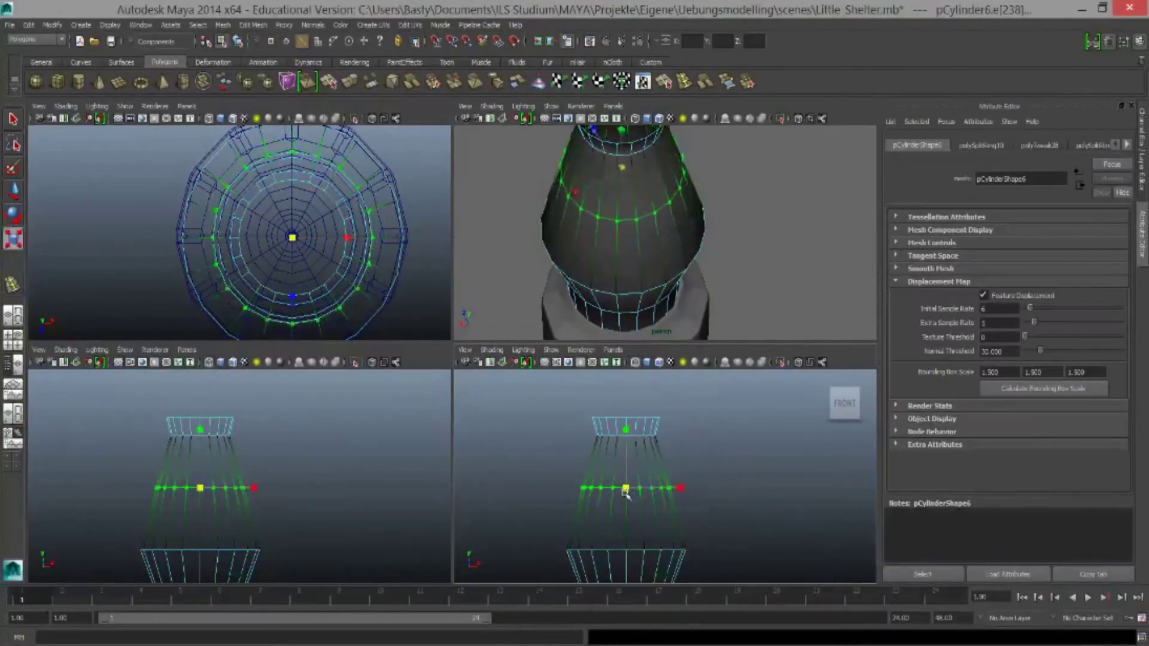
key("ctrl+z")
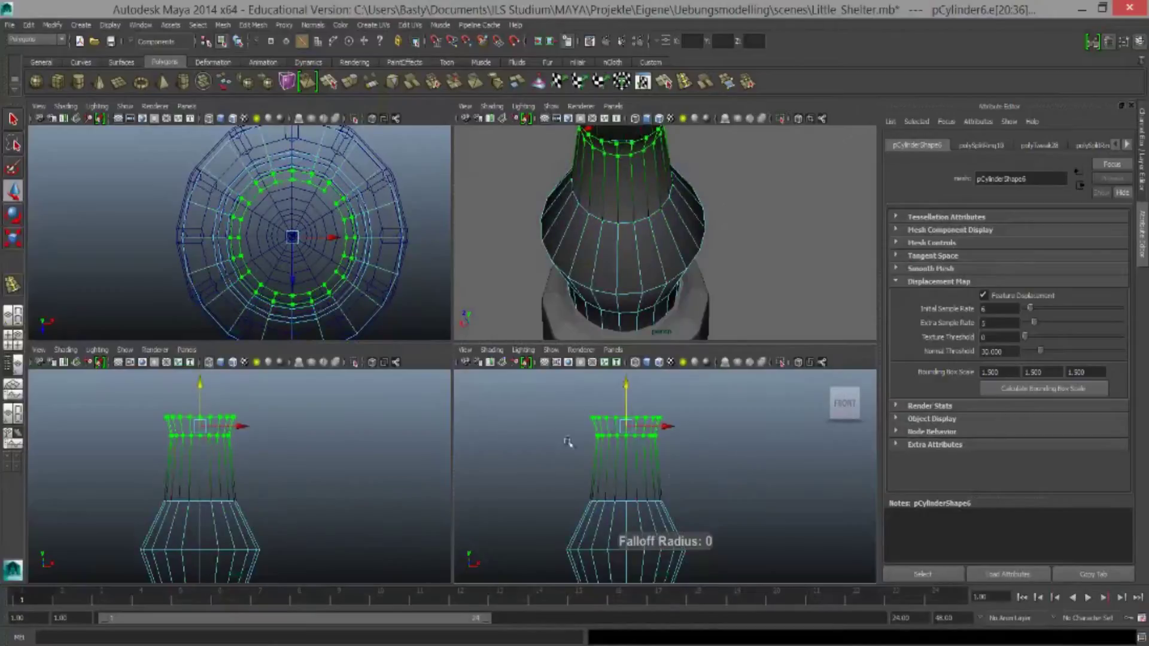
key("ctrl+z")
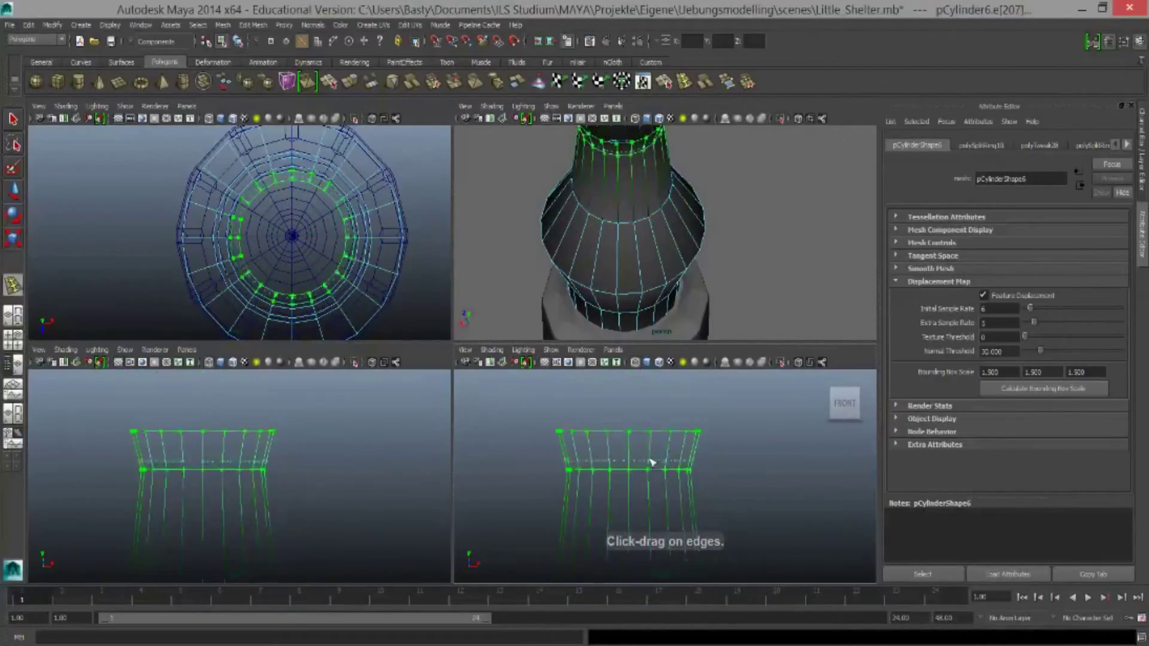
key("ctrl+z")
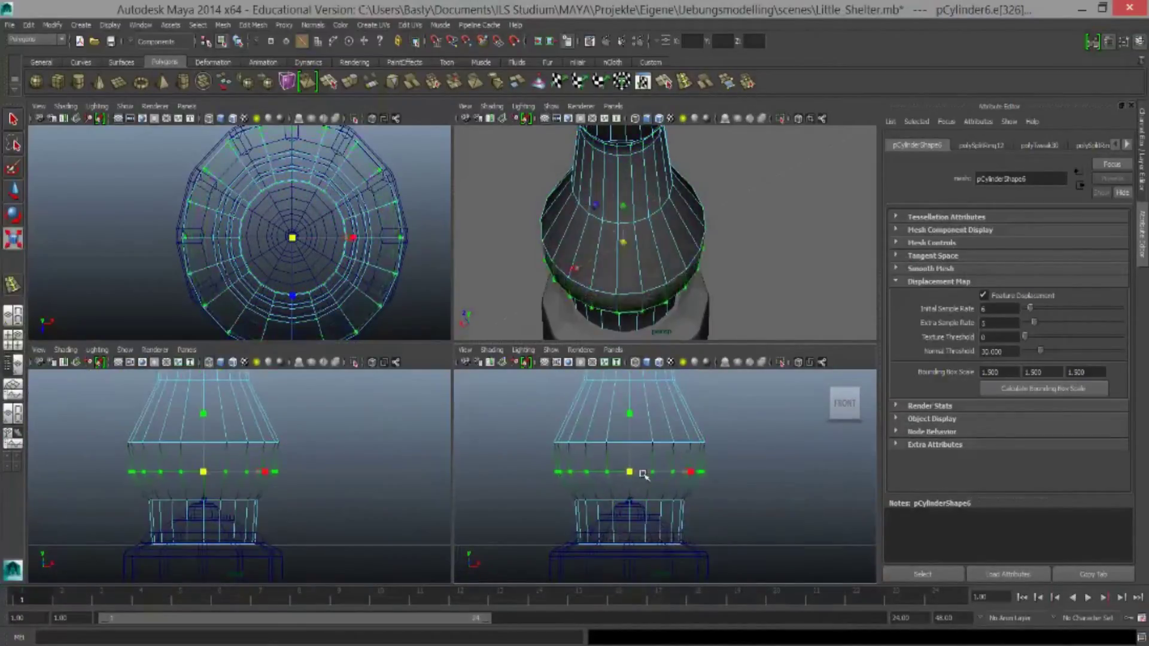
key("ctrl+z")
key("ctrl+z")
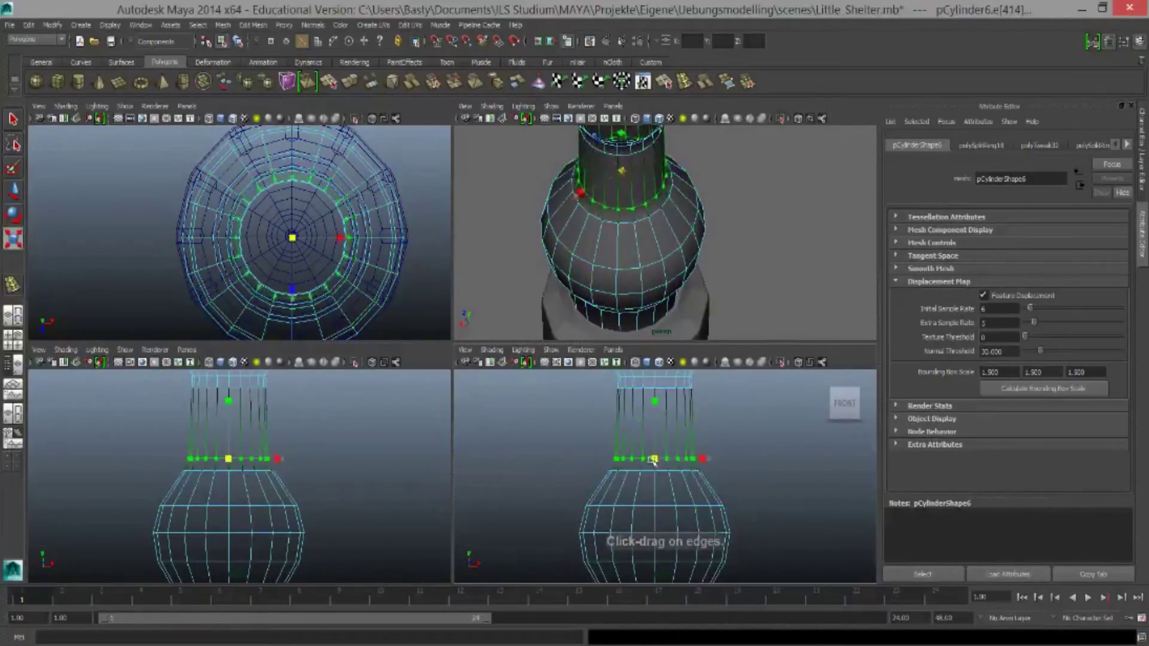
key("ctrl+z")
key("ctrl+z")
key("ctrl+z")
key("ctrl+z")
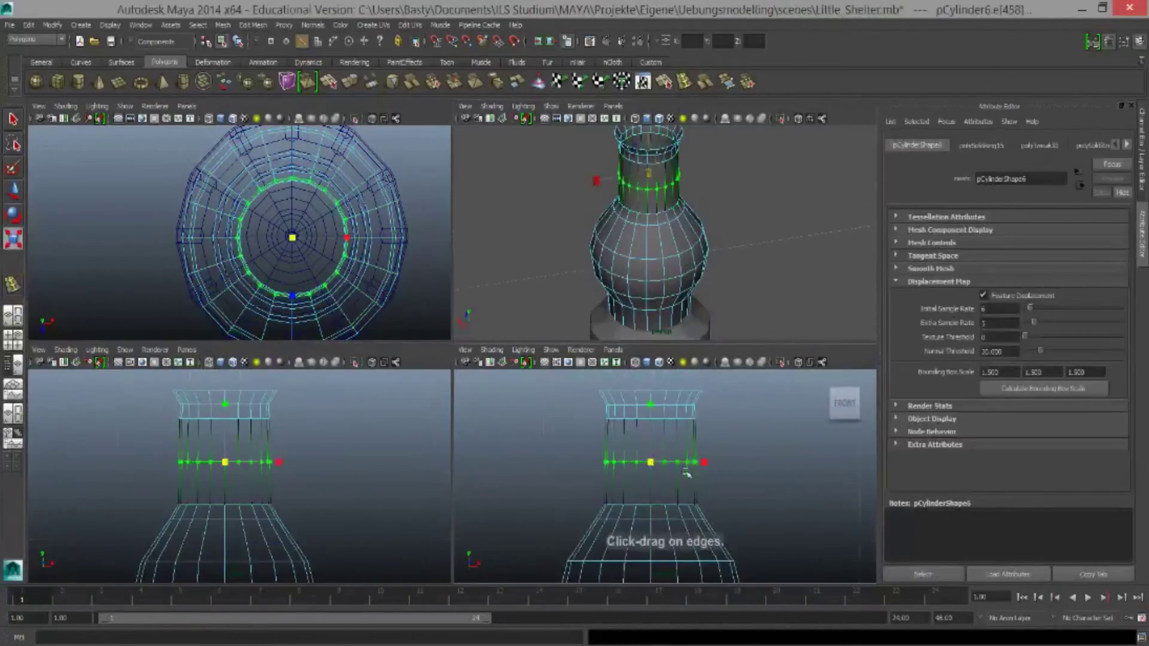
key("ctrl+z")
key("ctrl+z")
key("ctrl+z")
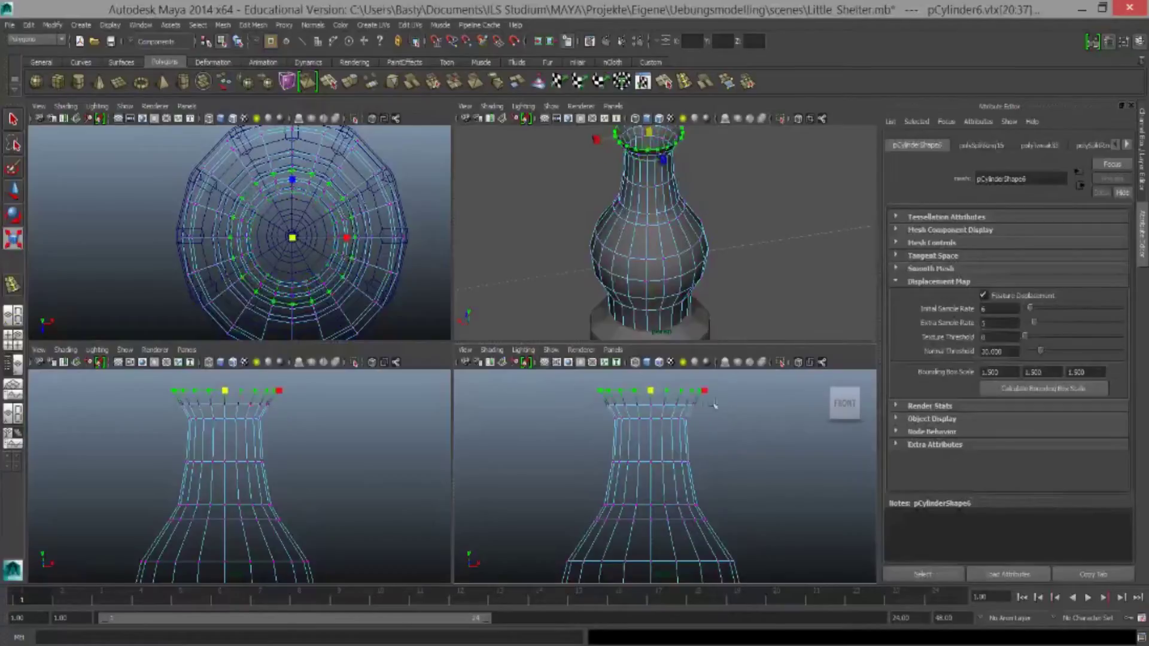
key("ctrl+z")
key("ctrl+z")
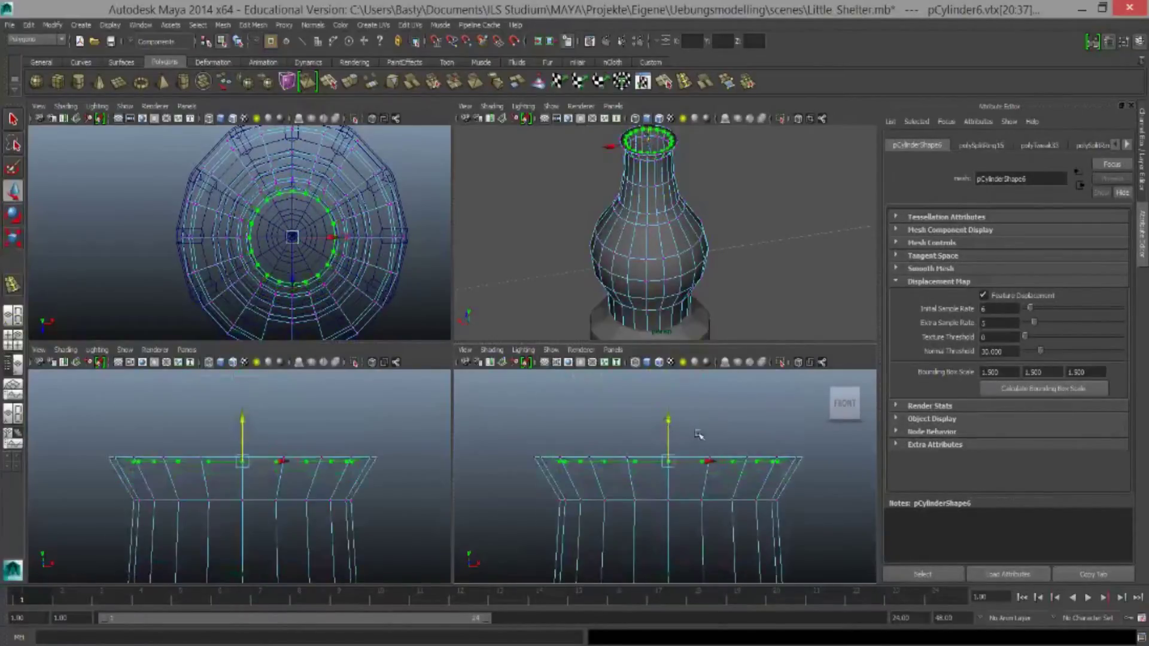
key("ctrl+z")
key("ctrl+z")
key("ctrl+z")
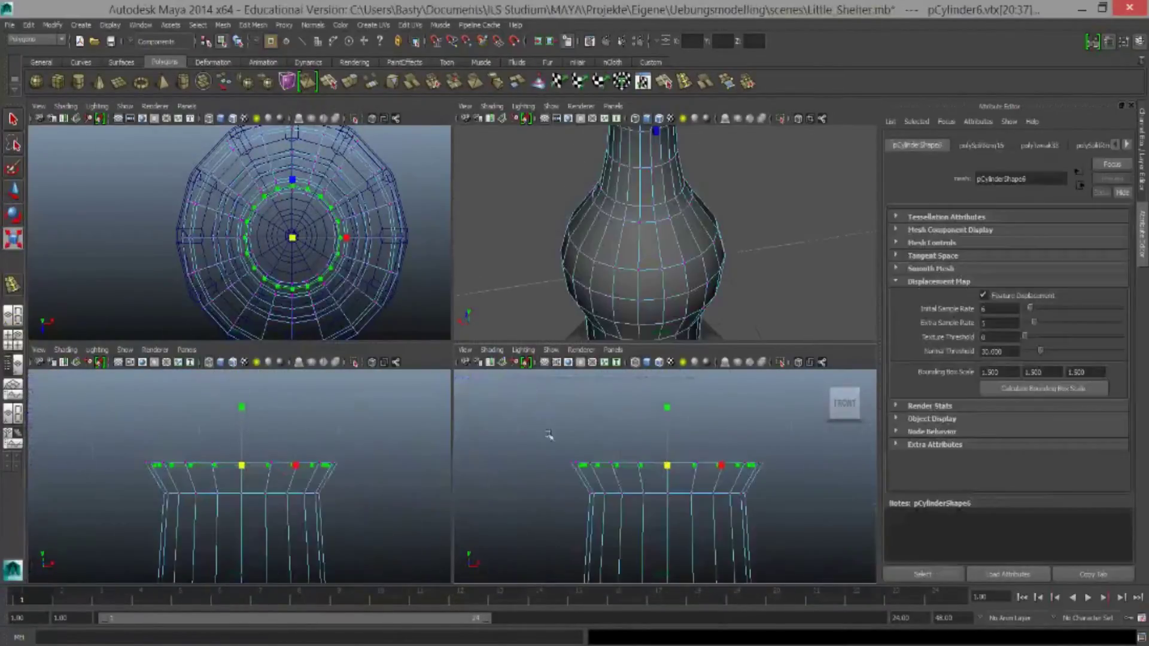
key("ctrl+z")
Bevel the glass's rim vertex ring and frame the whole lamp glass
key("g")
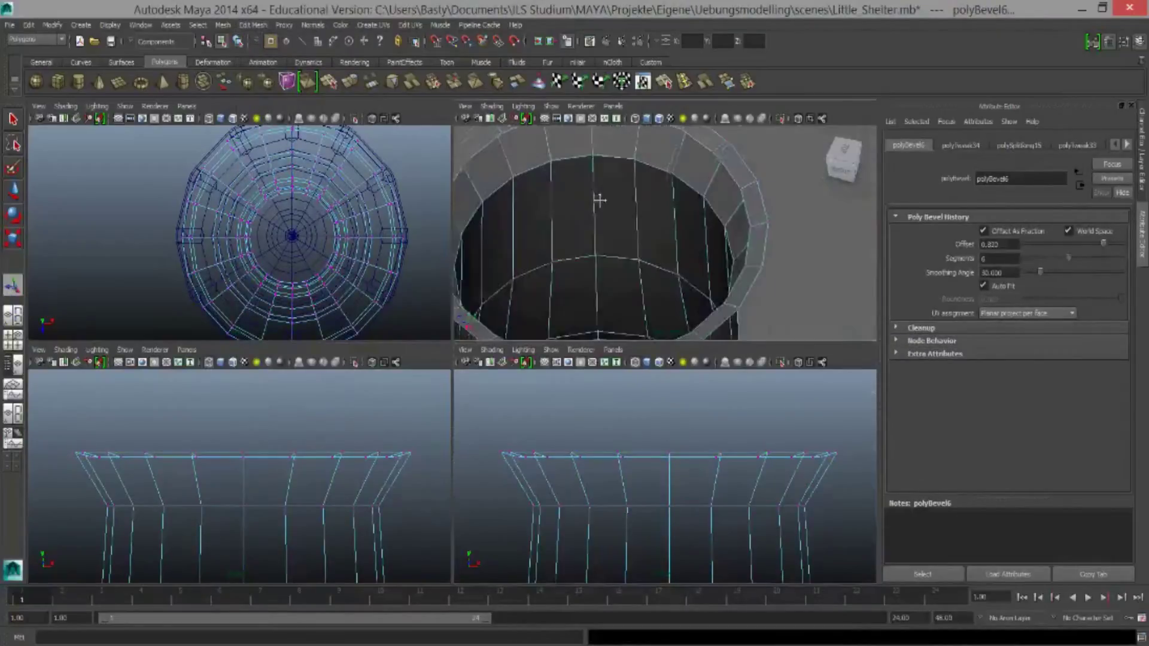
key("f")
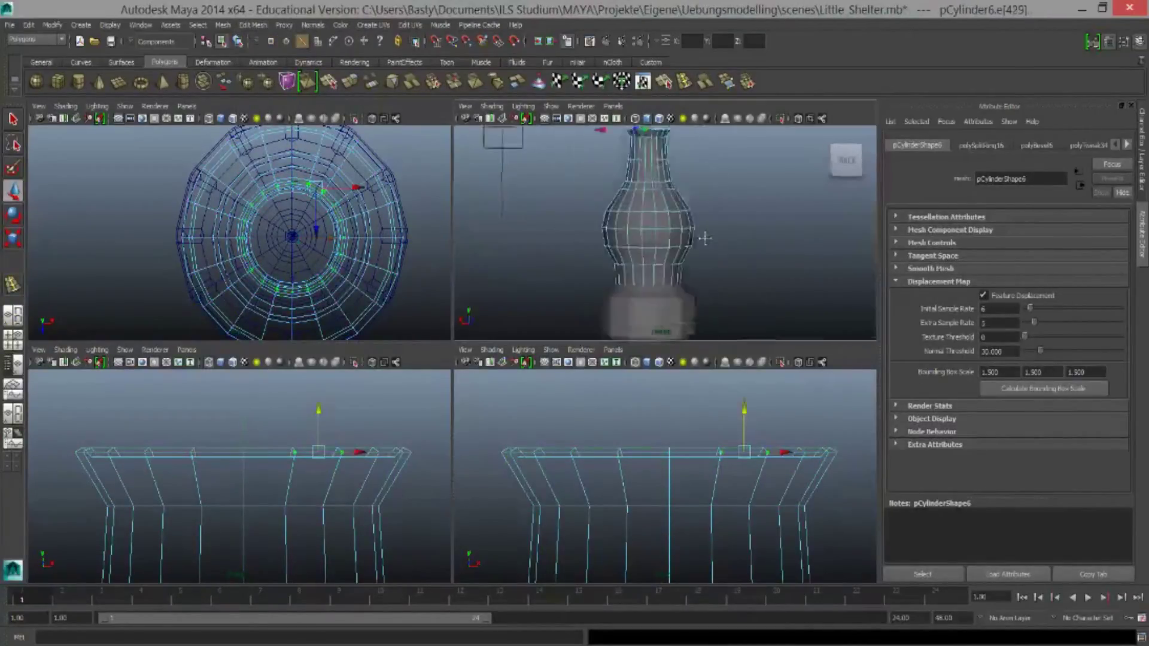
scroll(716, 507, "down", 3)
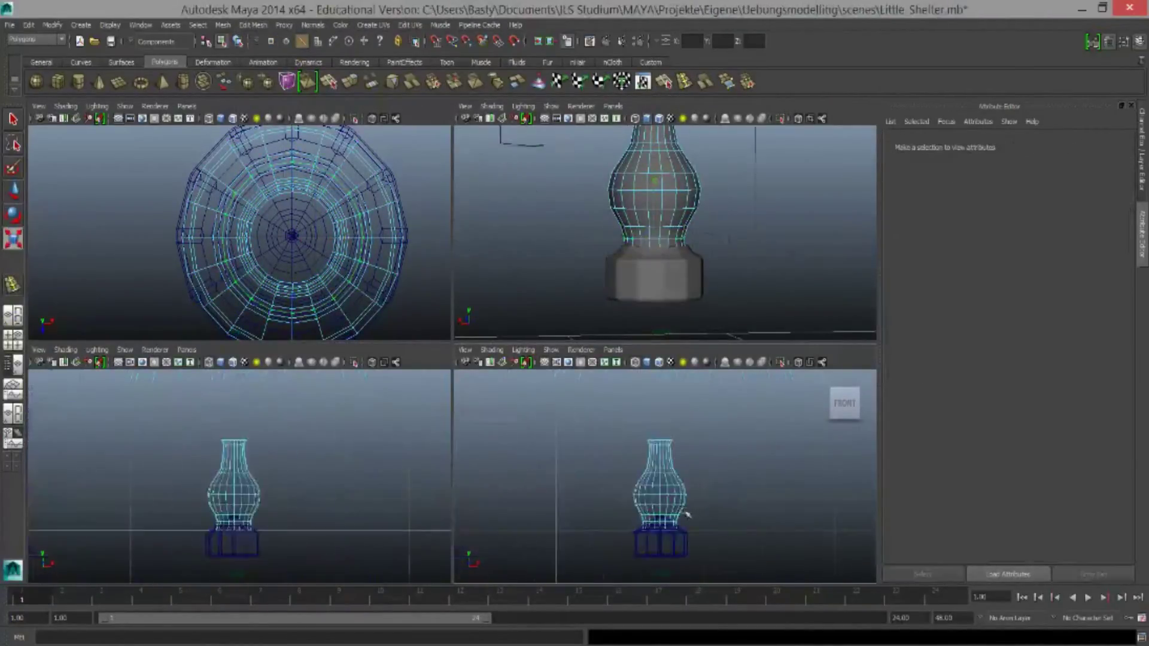
double_click(654, 416)
key("r")
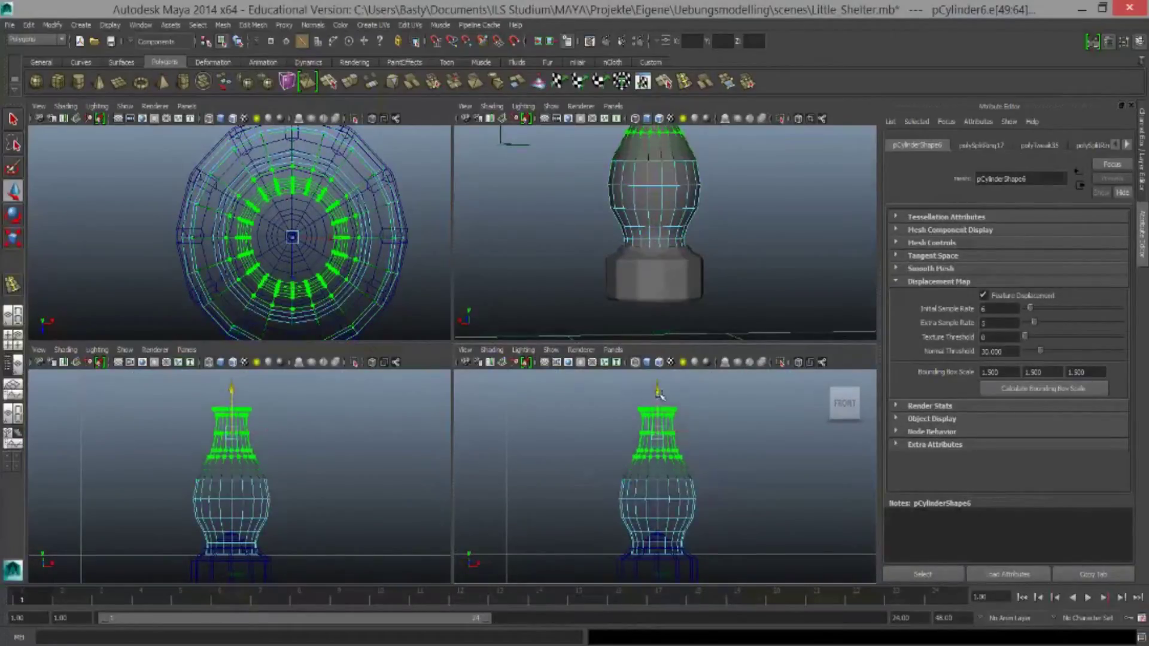
left_click(730, 470)
scroll(705, 500, "up", 2)
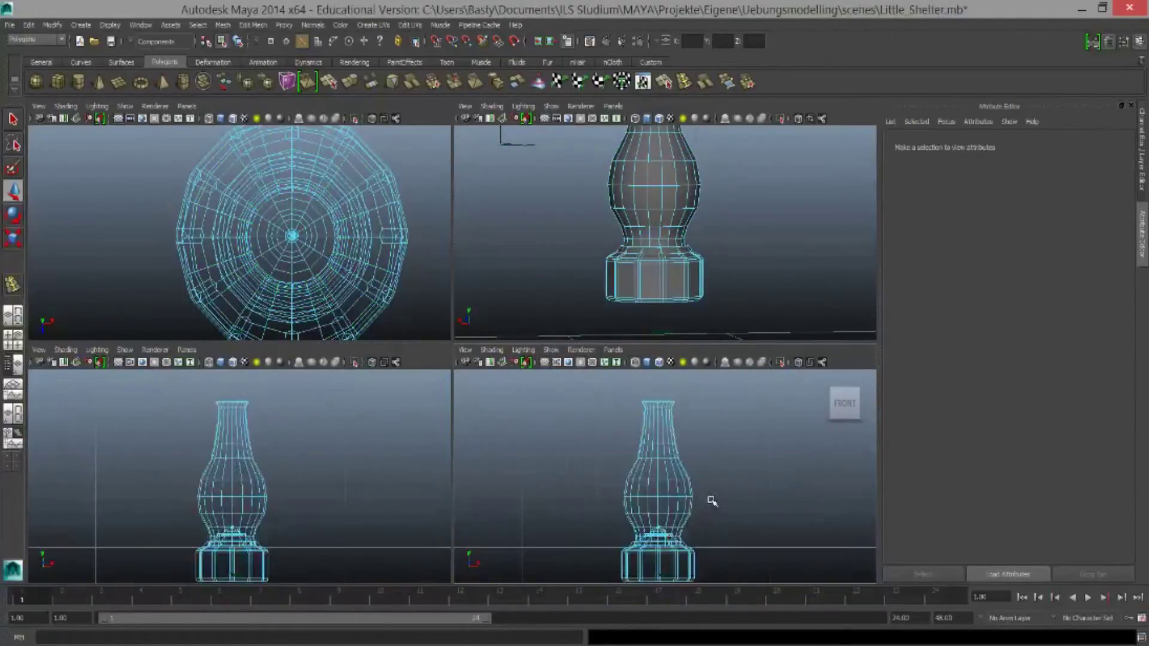
right_click_drag(658, 266, 692, 258, "alt")
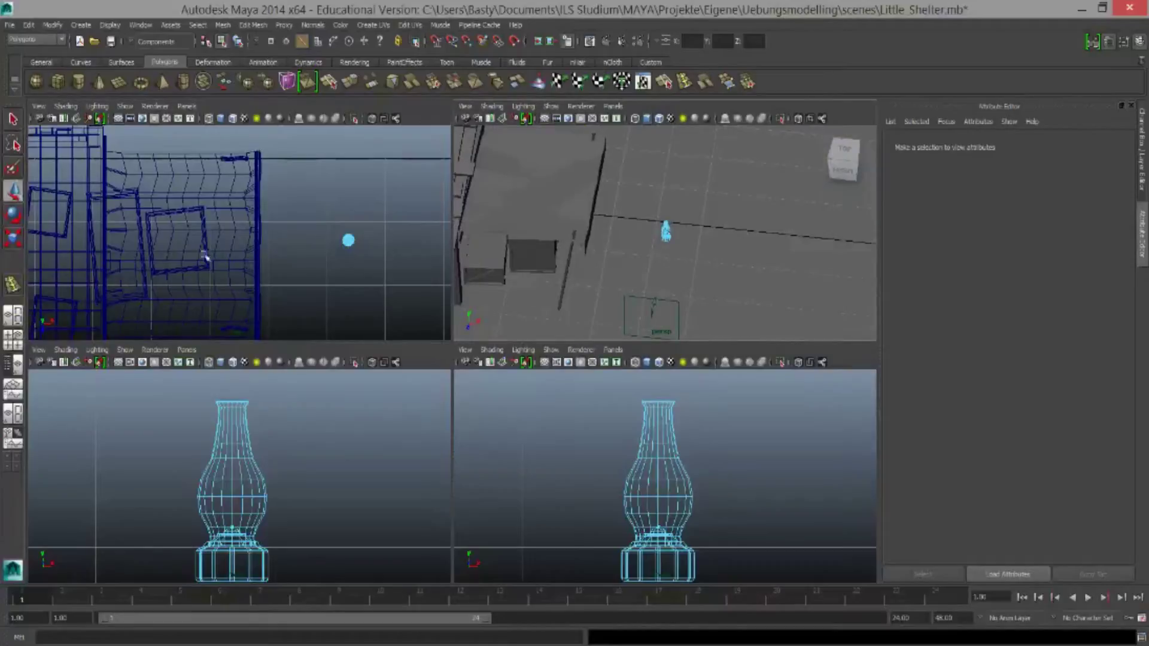
left_click(666, 232)
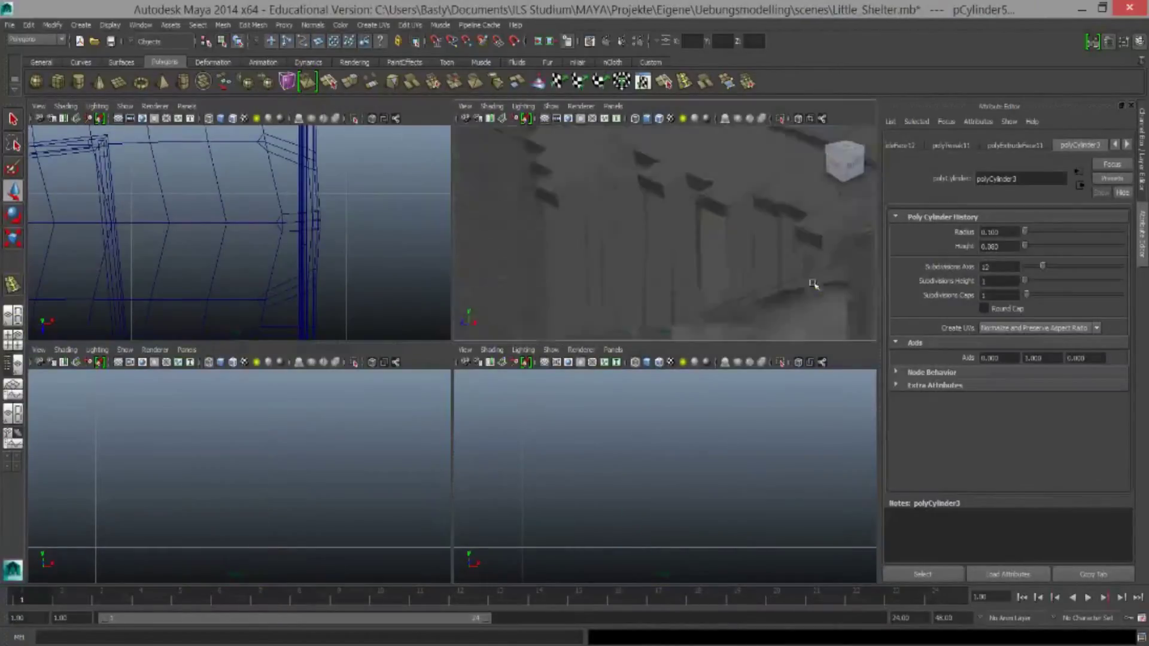
right_click_drag(813, 284, 778, 263, "alt")
left_click(742, 281)
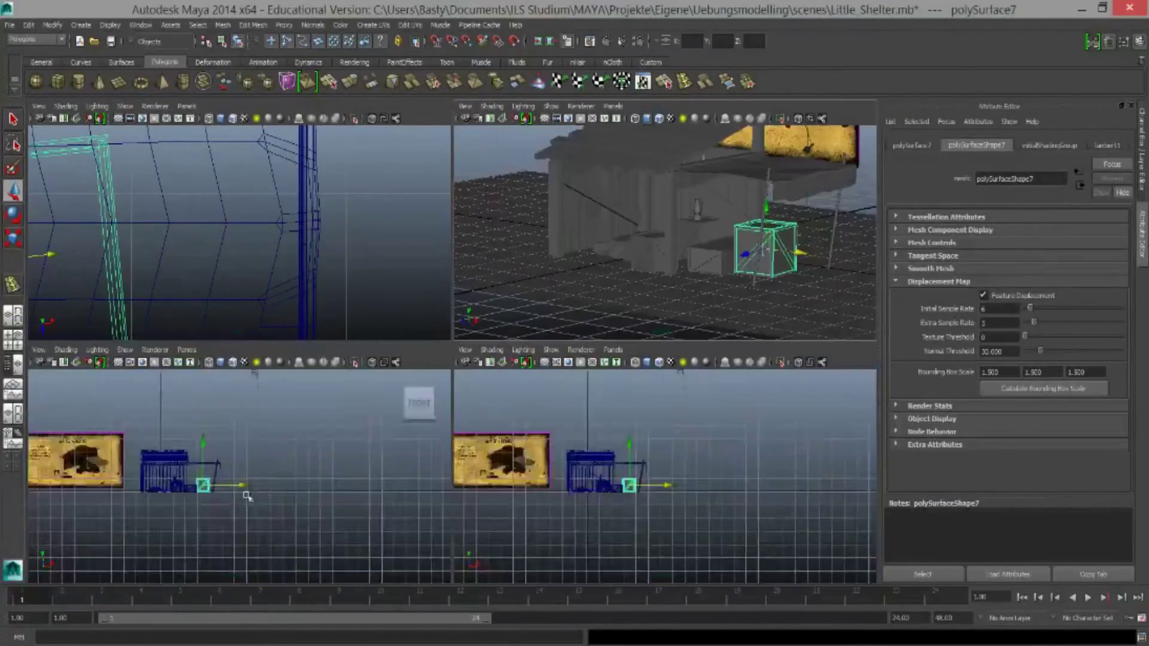
right_click_drag(246, 496, 257, 505, "alt")
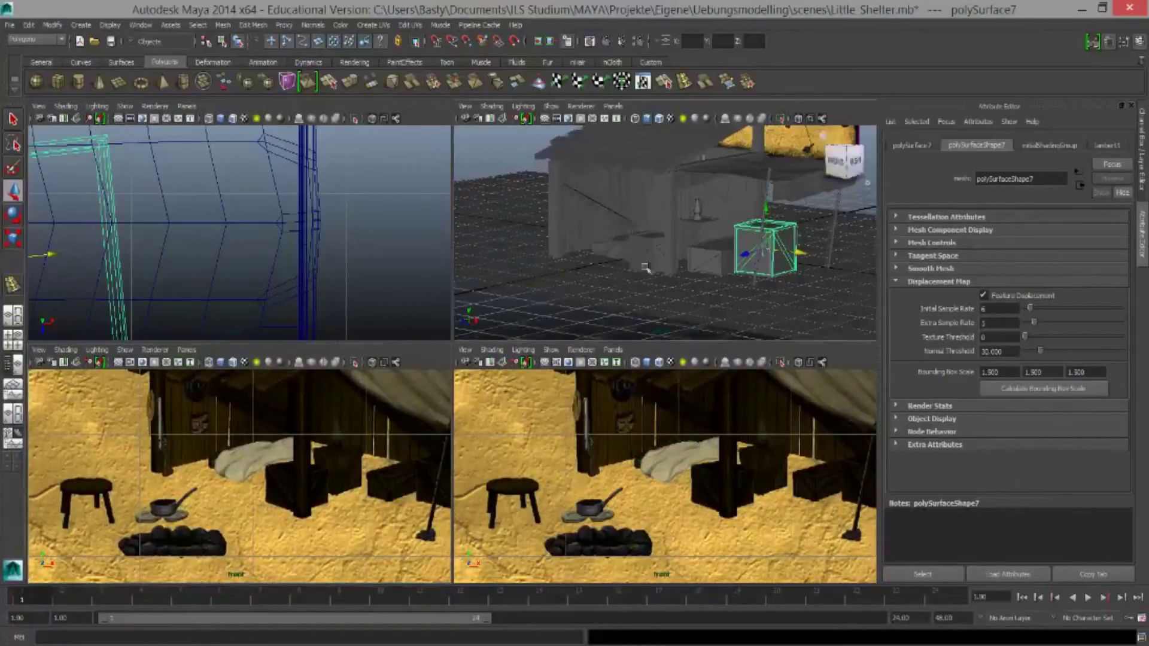
left_click_drag(645, 268, 670, 227, "alt")
left_click(625, 197)
Create a thin cylinder by the shelter and tilt it about 45 degrees
key("f")
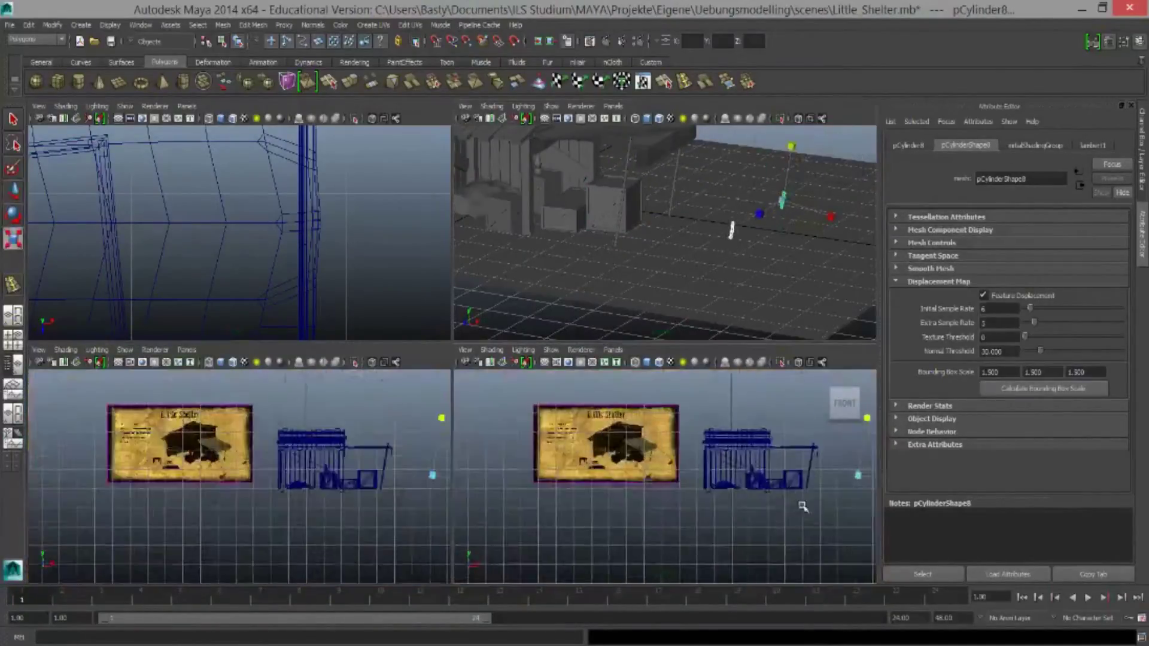
key("f")
left_click(745, 339)
left_click_drag(745, 335, 730, 282, "alt")
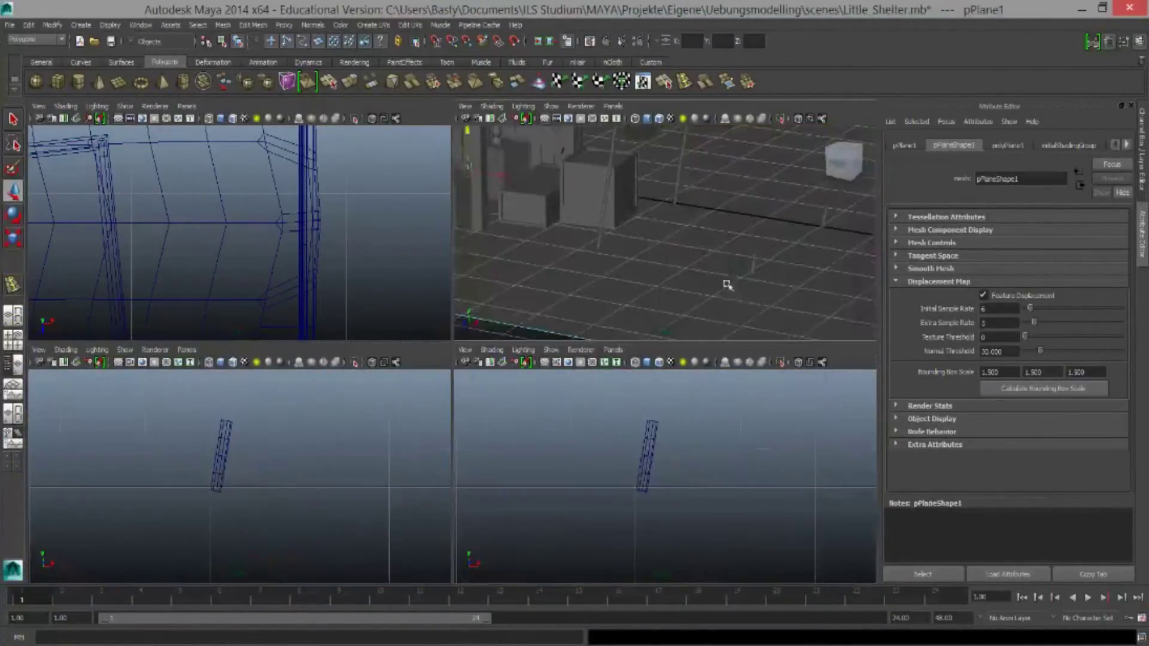
scroll(323, 307, "down", 3)
left_click_drag(319, 302, 324, 308)
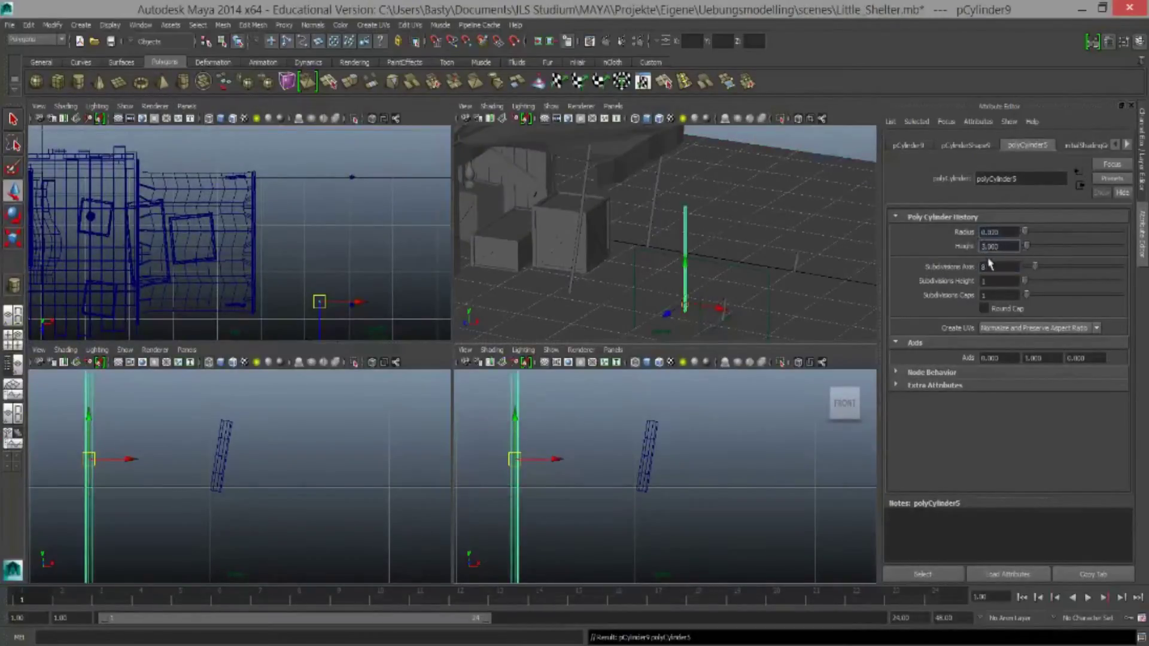
scroll(662, 478, "down", 3)
key("e")
left_click_drag(724, 521, 699, 447)
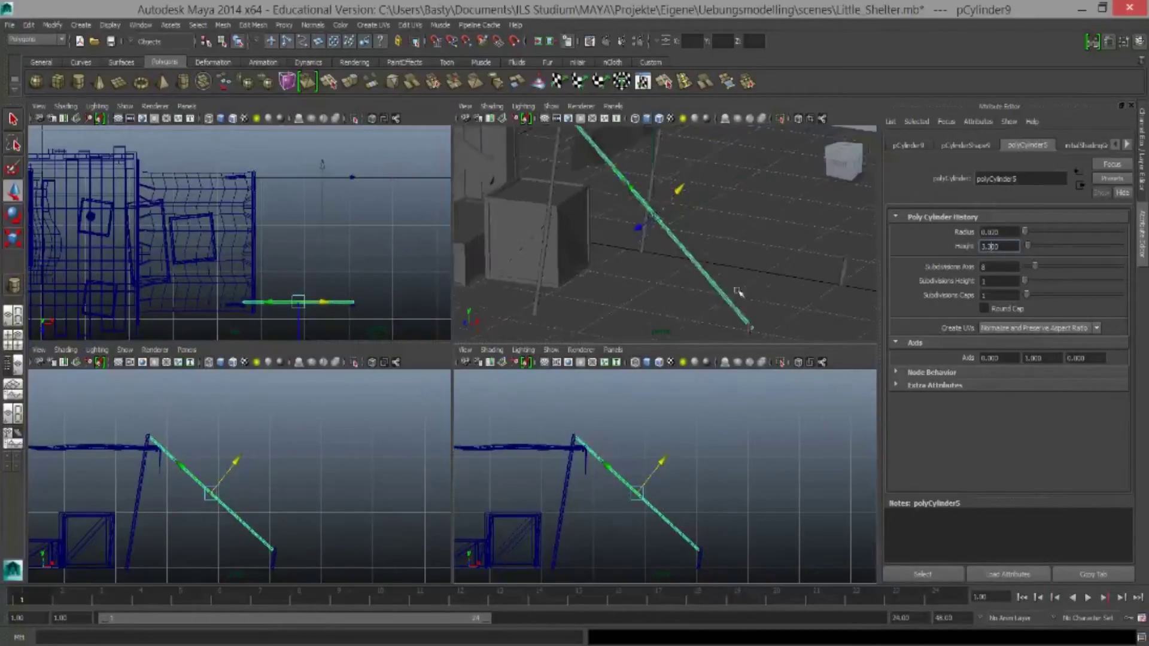
Select the diagonal cylinder's end vertices to stretch it toward the shelter corner
scroll(239, 233, "up", 3)
scroll(239, 234, "down", 3)
left_click(321, 269)
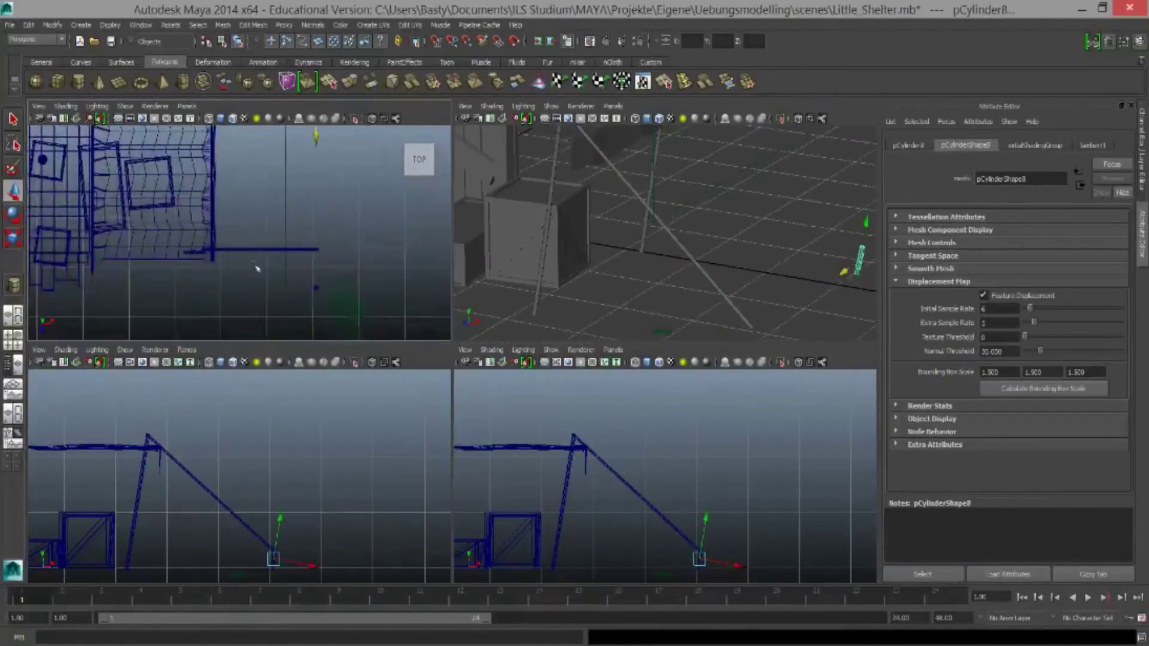
left_click(329, 255)
scroll(281, 235, "up", 5)
key("F9")
mouse_move(293, 176)
left_mouse_down()
mouse_move(317, 207)
mouse_move(317, 258)
left_mouse_up()
scroll(190, 433, "up", 3)
scroll(190, 434, "up", 3)
scroll(351, 326, "down", 3)
scroll(299, 240, "up", 3)
scroll(679, 534, "up", 3)
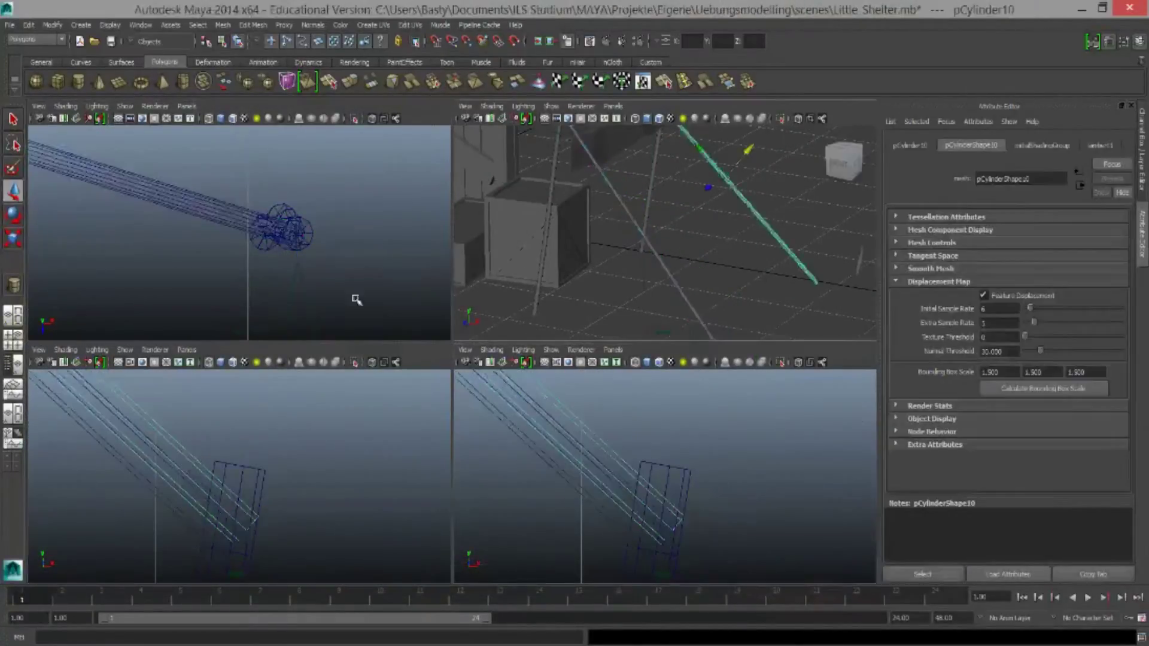
scroll(354, 299, "down", 3)
scroll(371, 240, "up", 3)
right_click_drag(371, 239, 383, 227)
Place the second brace's end vertices at the roof and the ground
left_click_drag(272, 132, 305, 158)
scroll(240, 479, "down", 3)
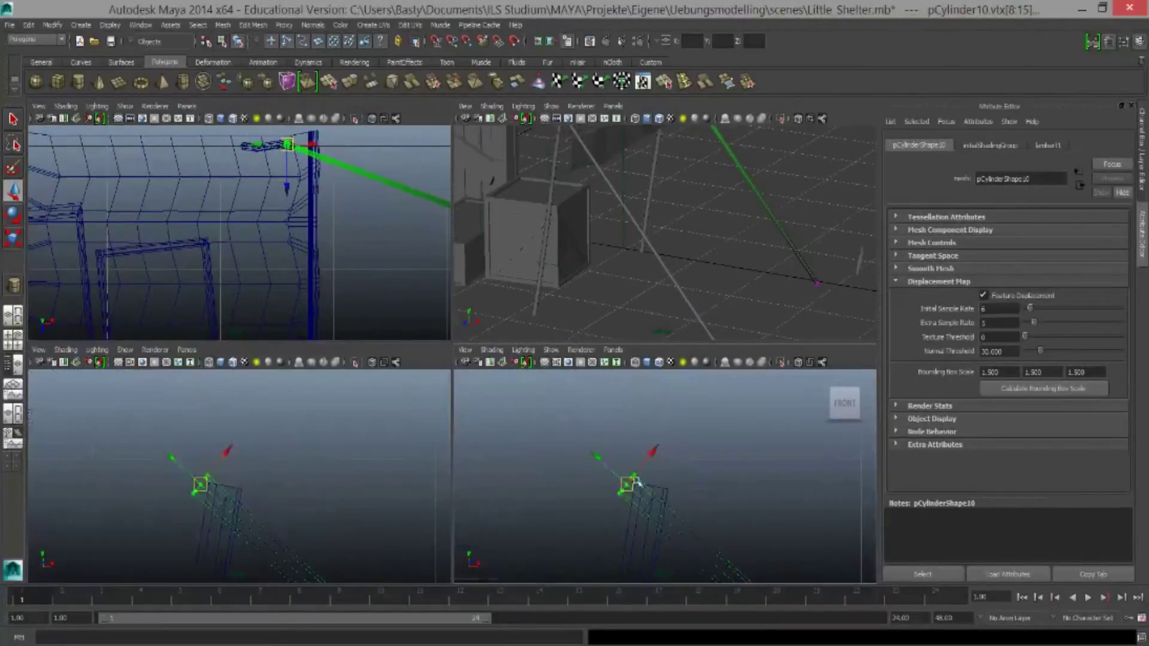
left_click_drag(299, 263, 341, 312)
scroll(359, 258, "up", 3)
scroll(524, 386, "down", 3)
scroll(524, 386, "up", 3)
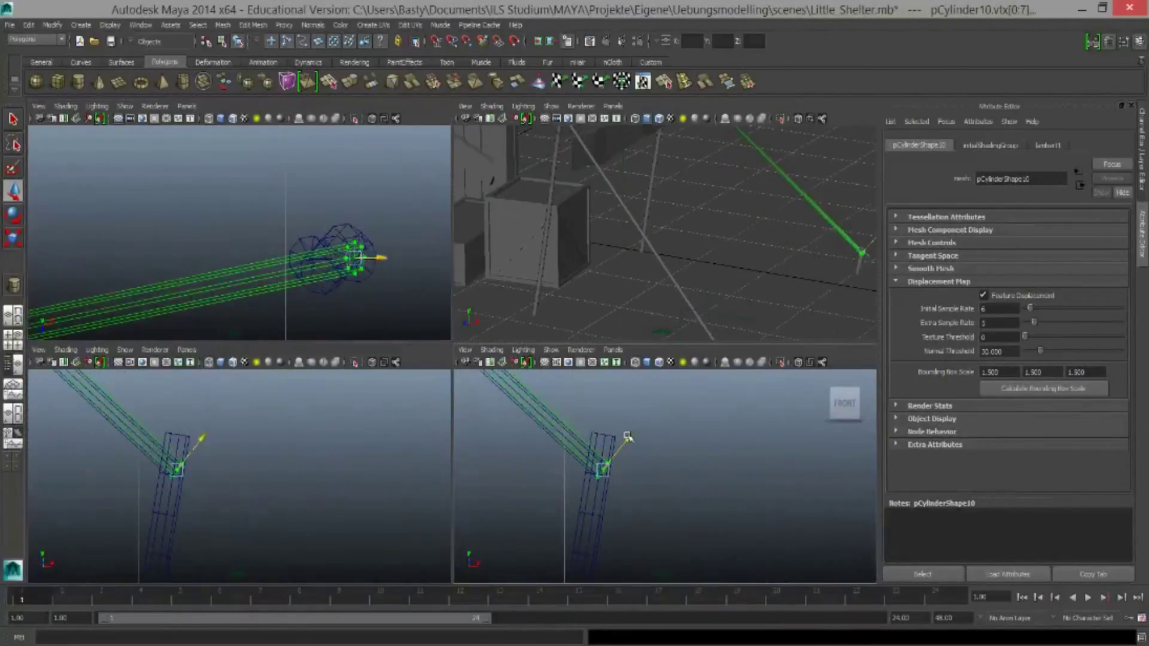
left_click(799, 279)
scroll(799, 278, "up", 3)
Create a short cylinder at the brace's foot
left_click(76, 81)
scroll(371, 239, "up", 2)
left_click_drag(372, 236, 405, 228)
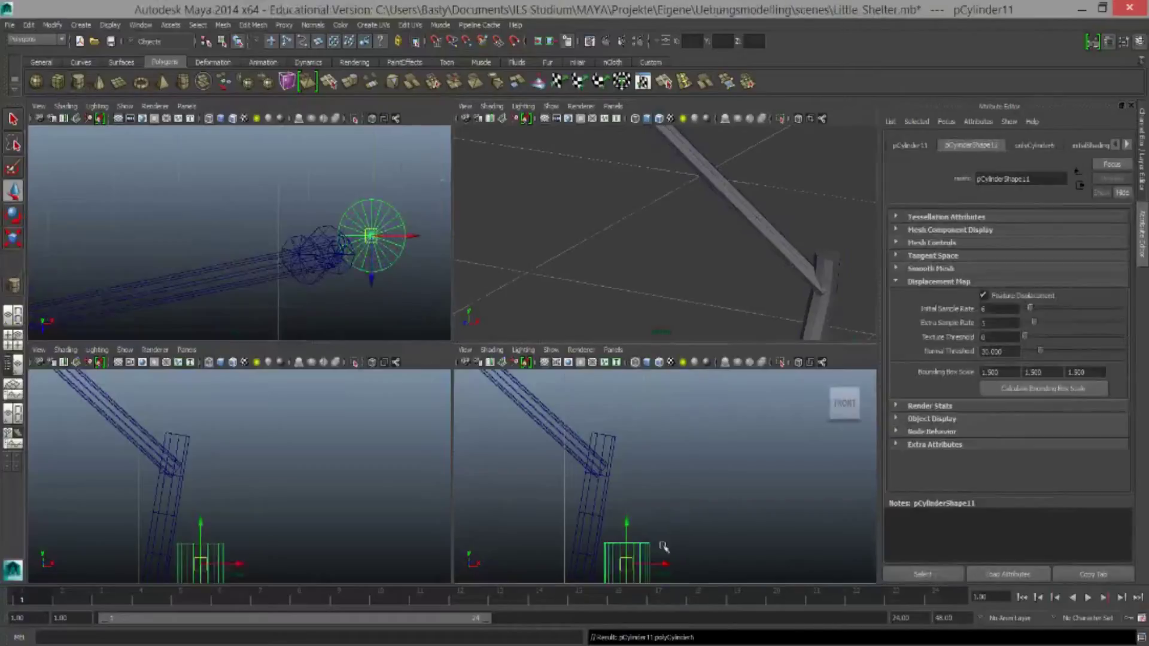
Give the short cylinder 12 sides and rotate it to match the brace's angle
type("12")
key("Return")
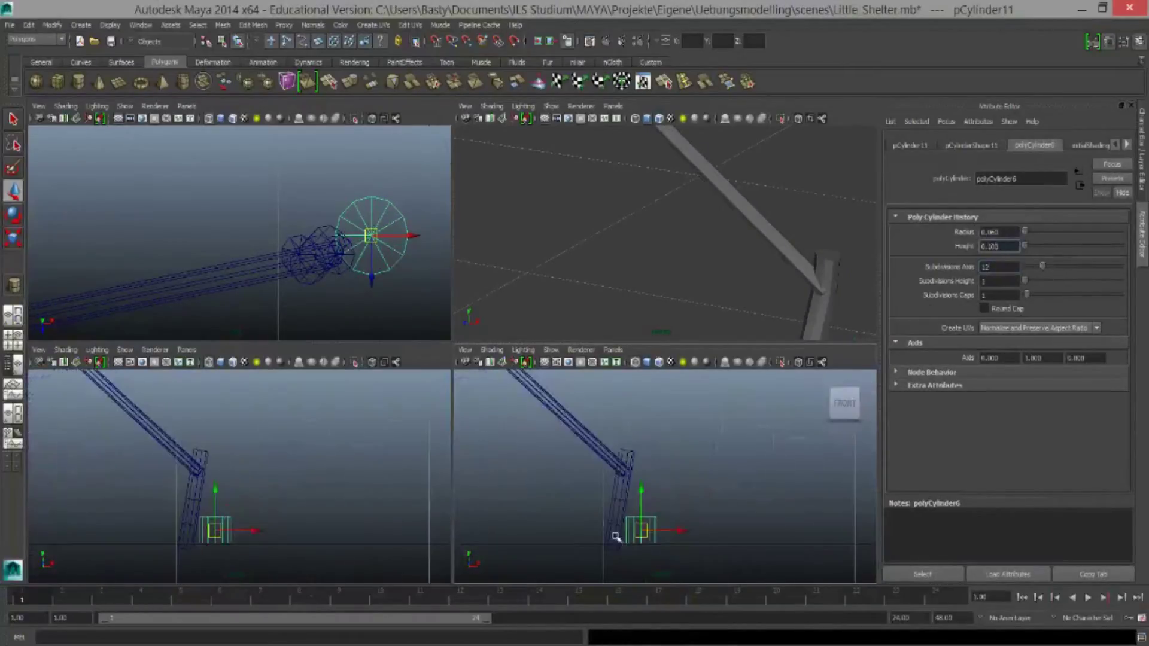
key("e")
left_click_drag(648, 516, 687, 469)
key("w")
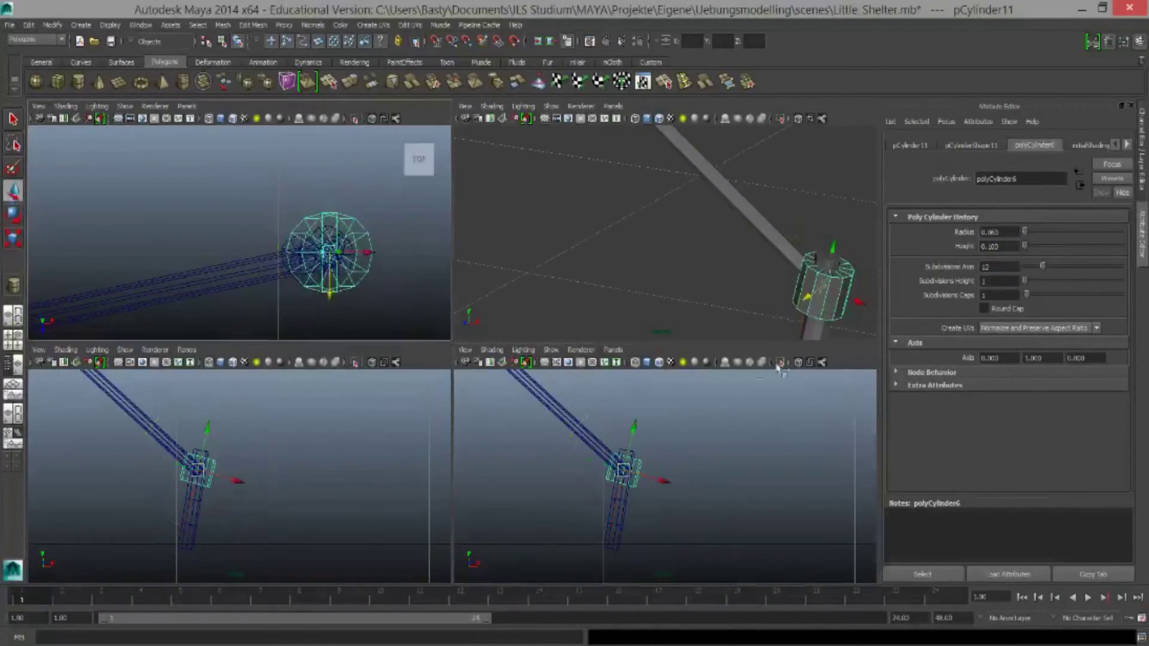
scroll(623, 470, "up", 3)
key("e")
left_click_drag(594, 481, 590, 477)
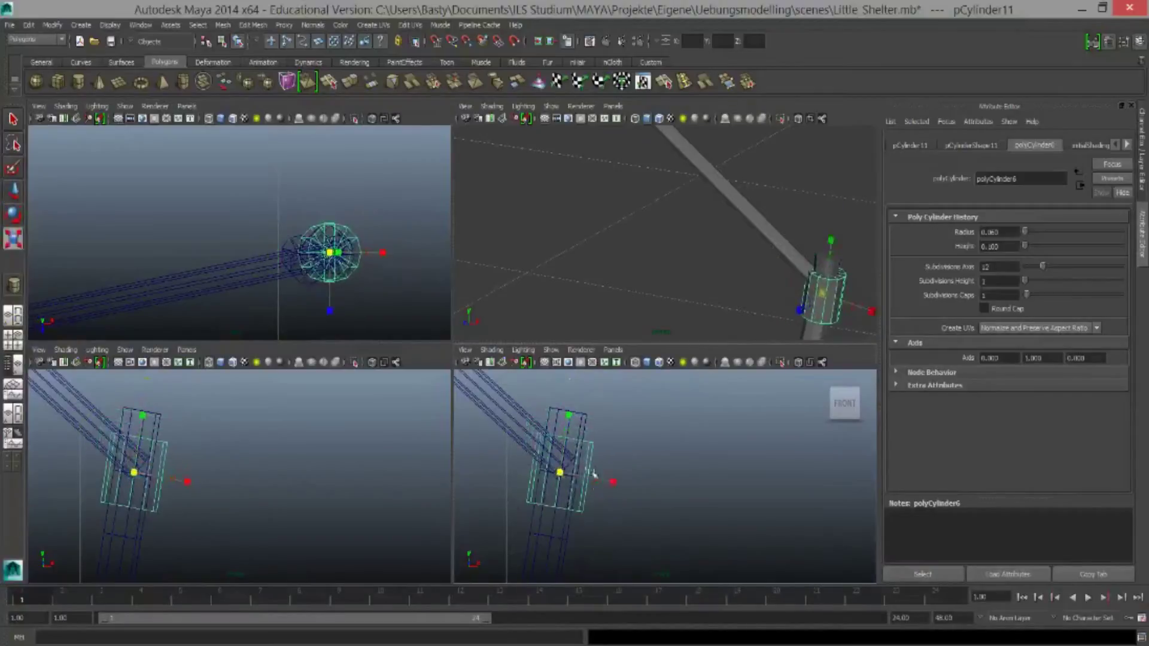
Duplicate the collar cylinder twice and move a copy to the top of a shelter leg
key("ctrl+d")
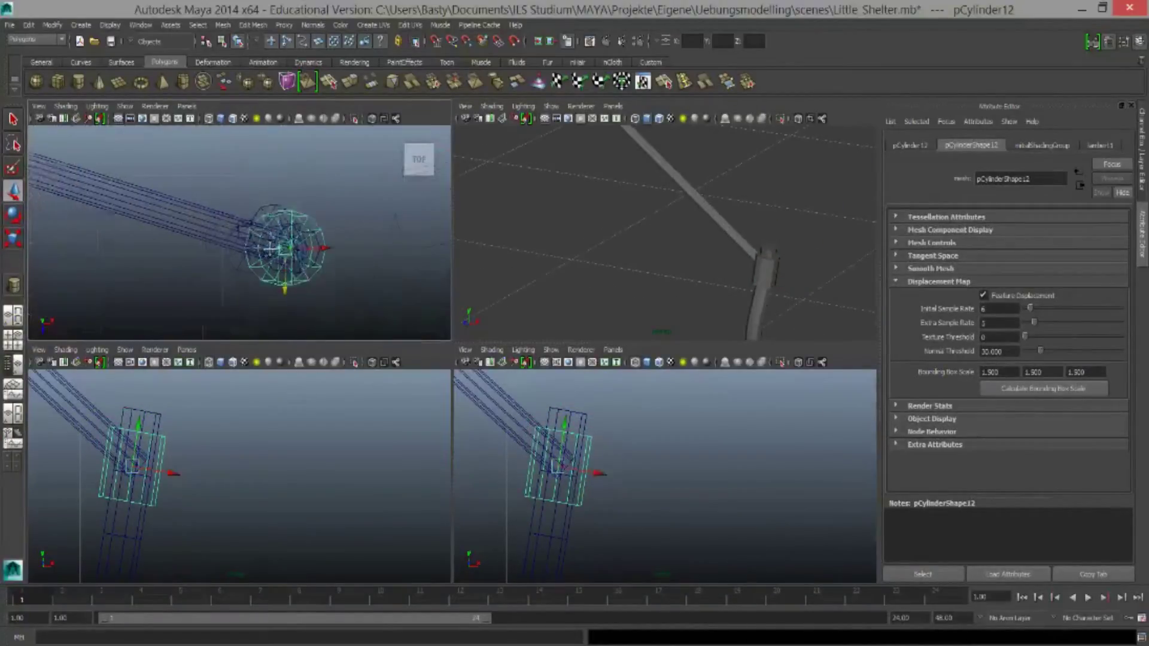
key("ctrl+d")
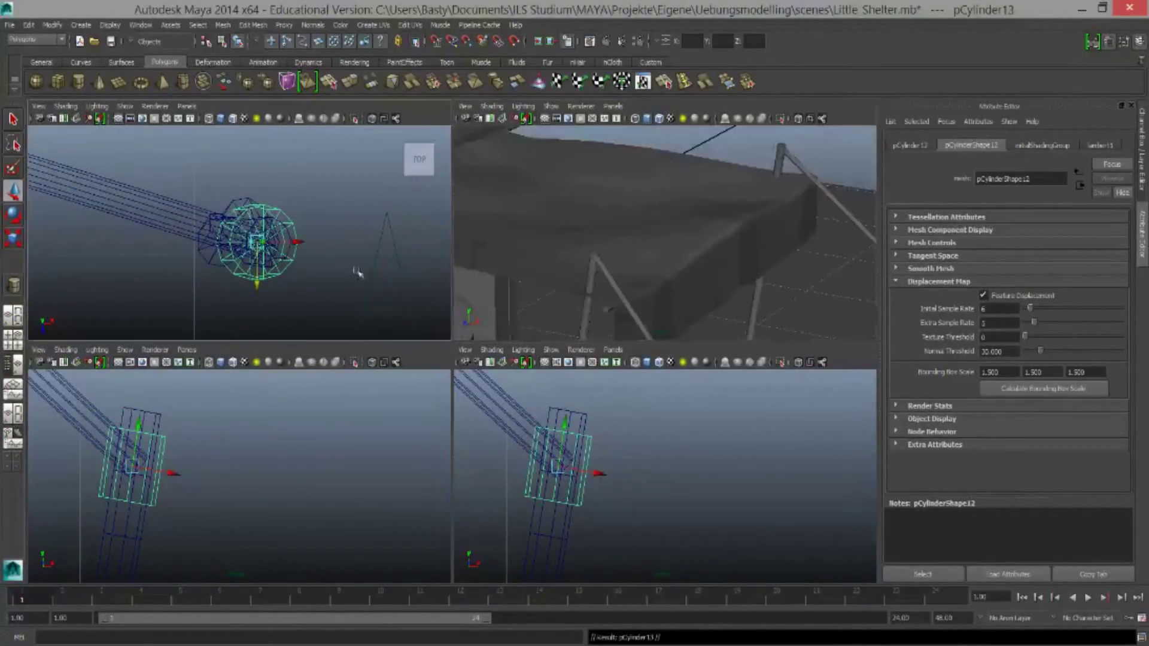
middle_click_drag(357, 273, 198, 222)
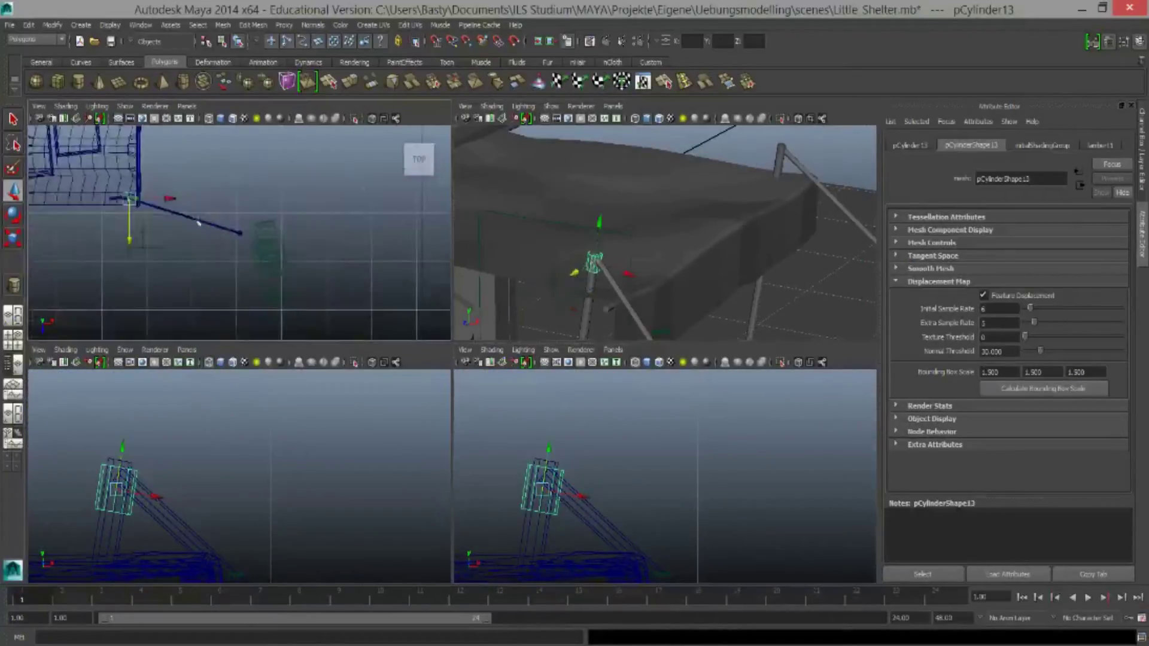
Deselect the leaning pole and frame the whole shelter in view
scroll(198, 223, "up", 3)
scroll(611, 266, "up", 3)
scroll(295, 311, "down", 3)
scroll(225, 256, "up", 3)
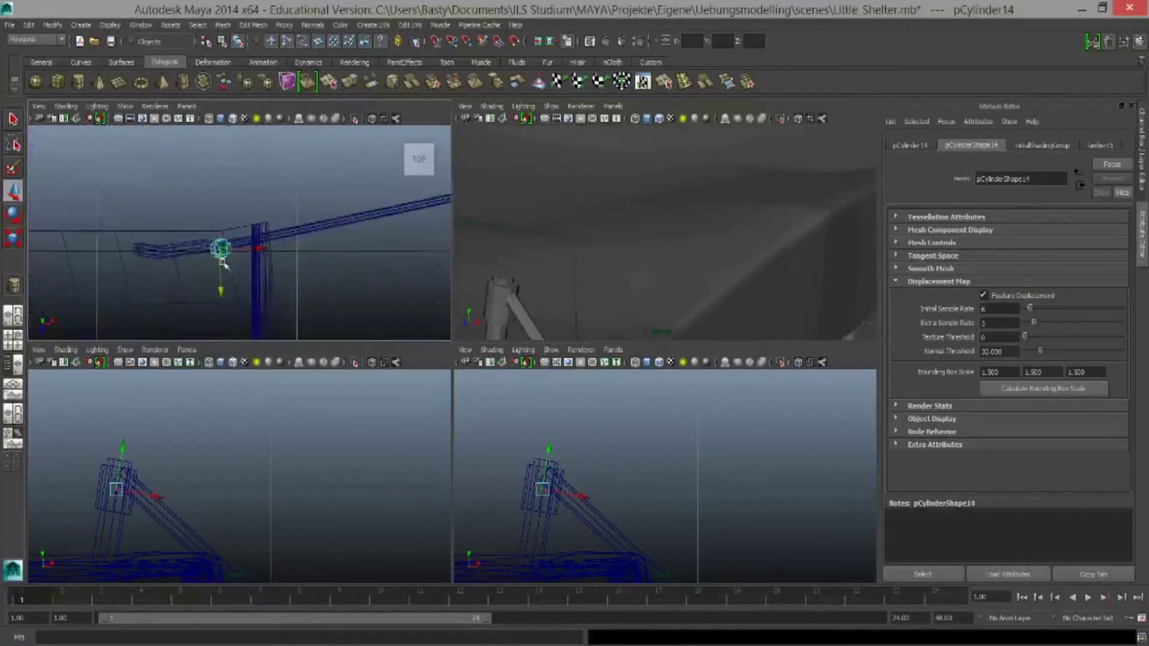
scroll(634, 252, "down", 5)
left_click(656, 304)
key("ctrl+z")
Inspect the shelter and its cylinder post against the Little Shelter concept art
key("ctrl+z")
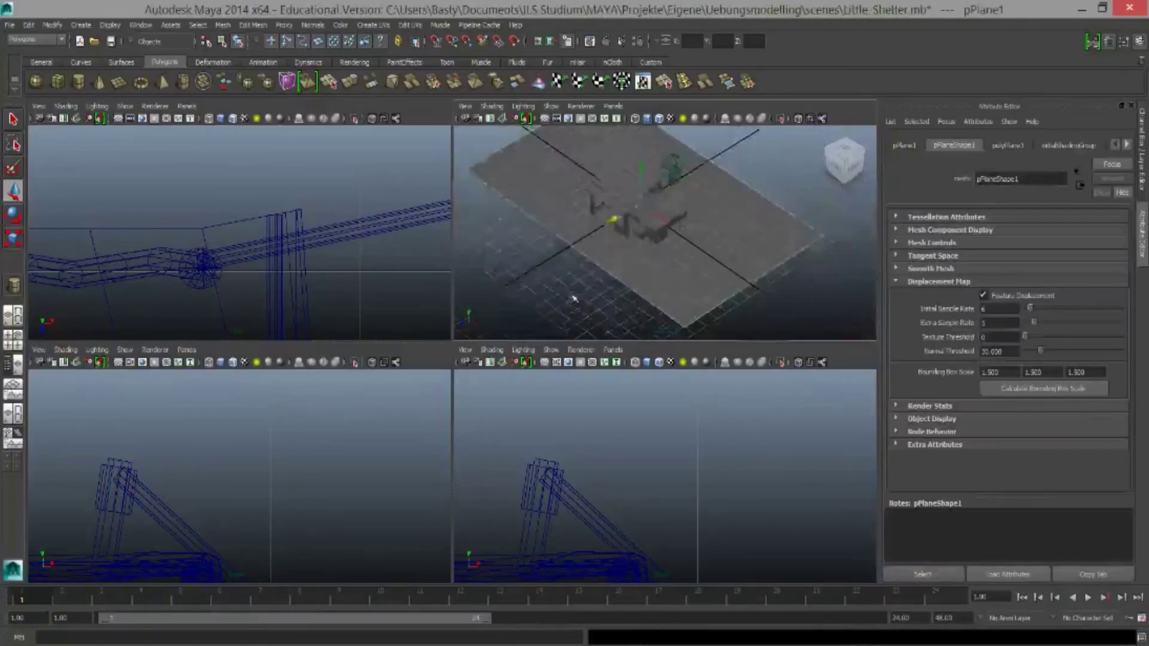
key("ctrl+z")
key("ctrl+z")
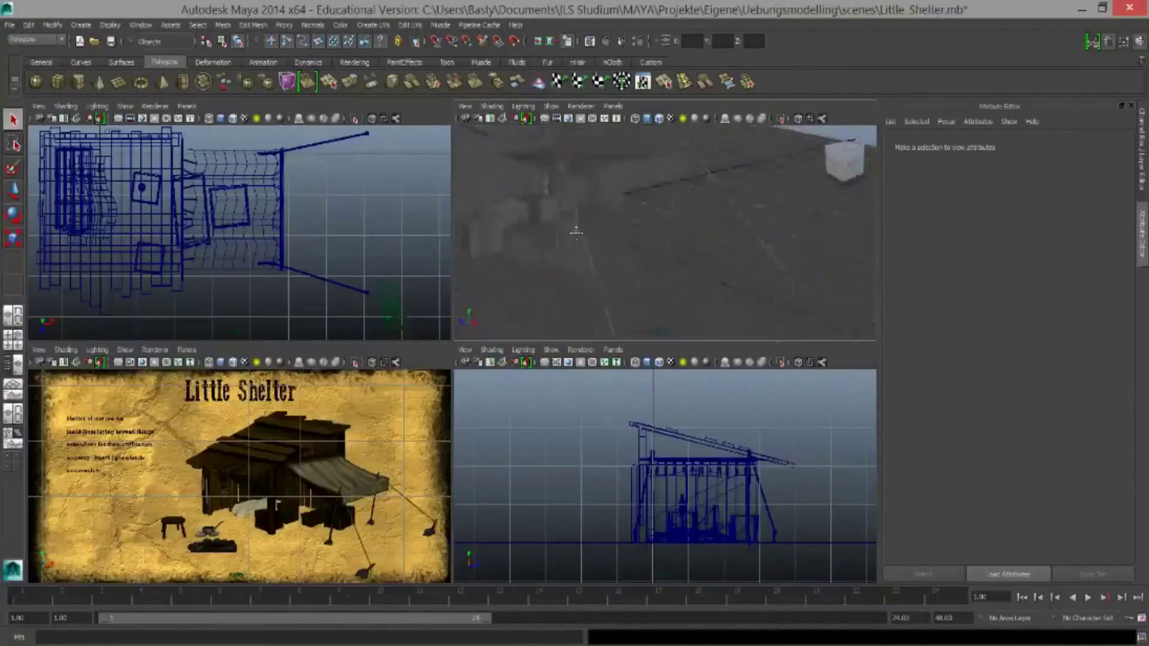
mouse_move(670, 258)
left_mouse_down("alt")
mouse_move(694, 283)
mouse_move(628, 231)
left_mouse_up("alt")
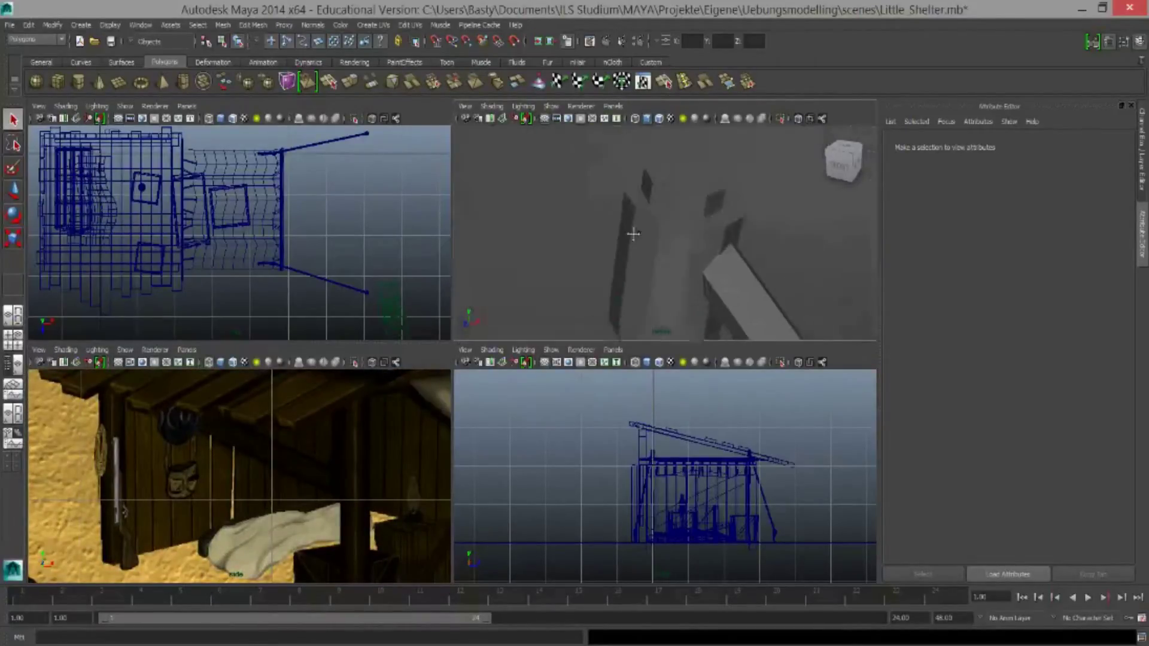
left_click(668, 270)
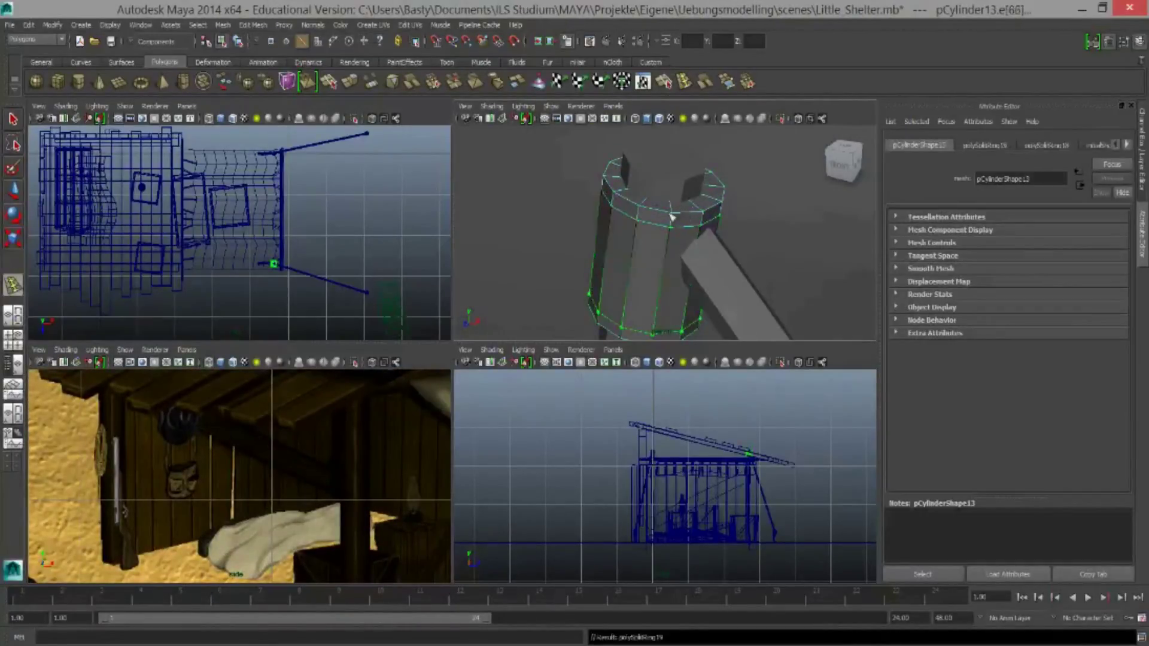
key("shift+f")
left_click(700, 208)
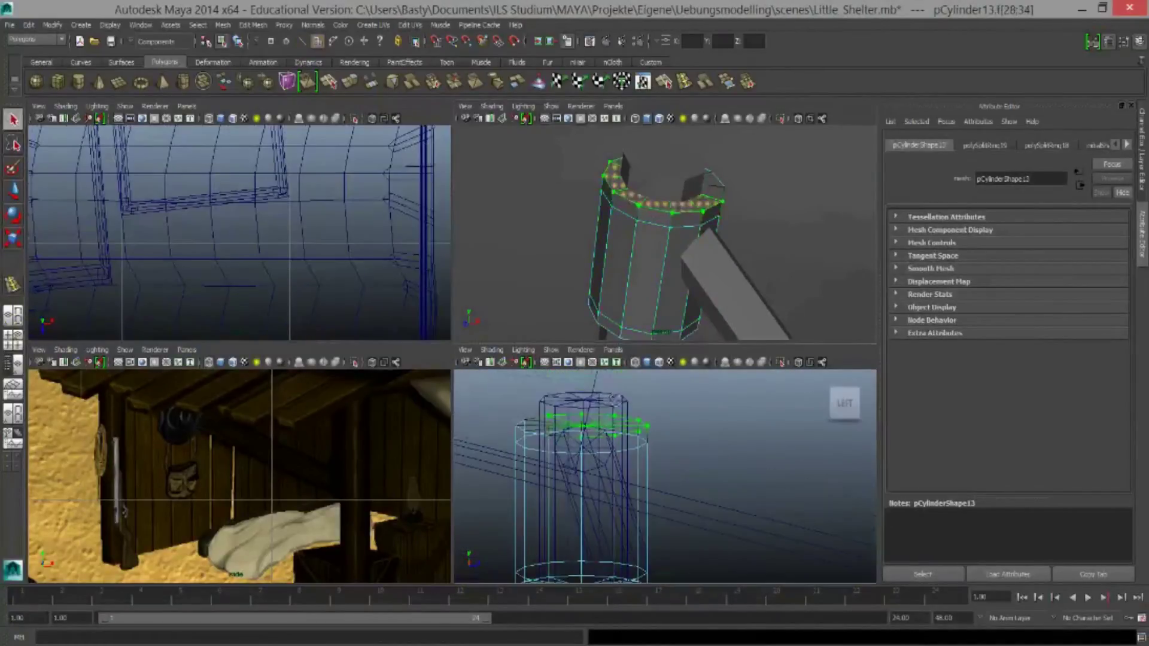
scroll(658, 240, "down", 5)
Draw a thin disc cylinder, about 0.3 radius, in empty space beside the shelter
left_click(692, 268)
scroll(692, 268, "up", 3)
left_click_drag(692, 268, 680, 244, "alt")
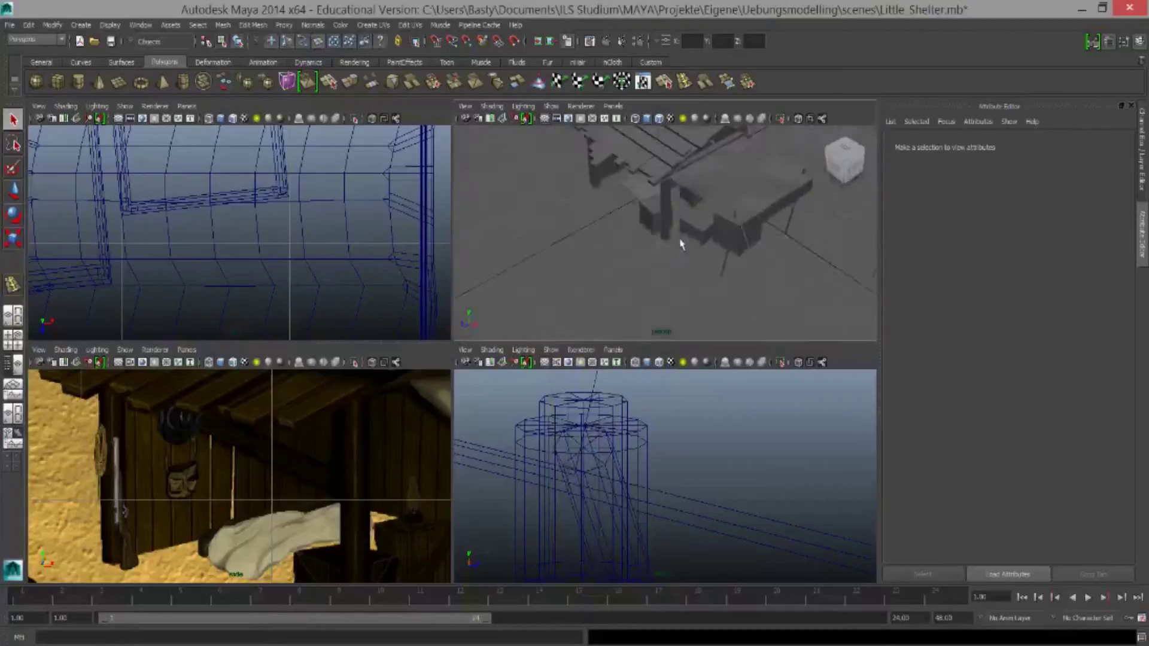
left_click_drag(331, 236, 345, 232)
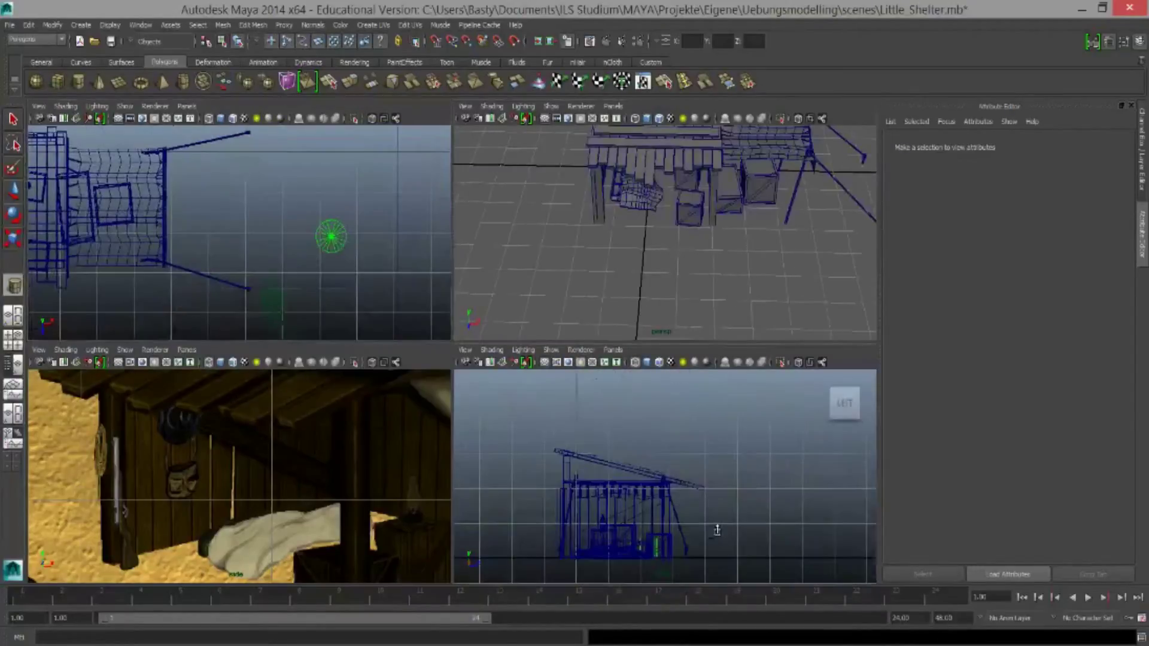
key("f")
key("f")
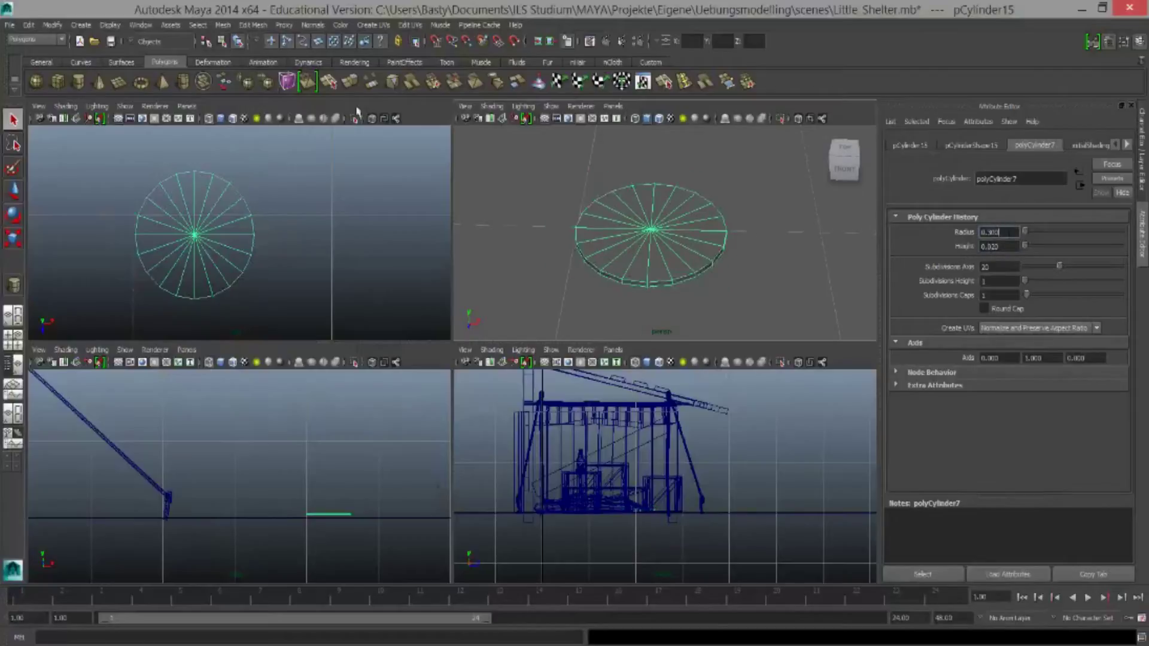
Select the disc's inner faces and extrude them
right_click_drag(218, 249, 218, 275)
left_click_drag(126, 305, 236, 165)
scroll(389, 519, "up", 2)
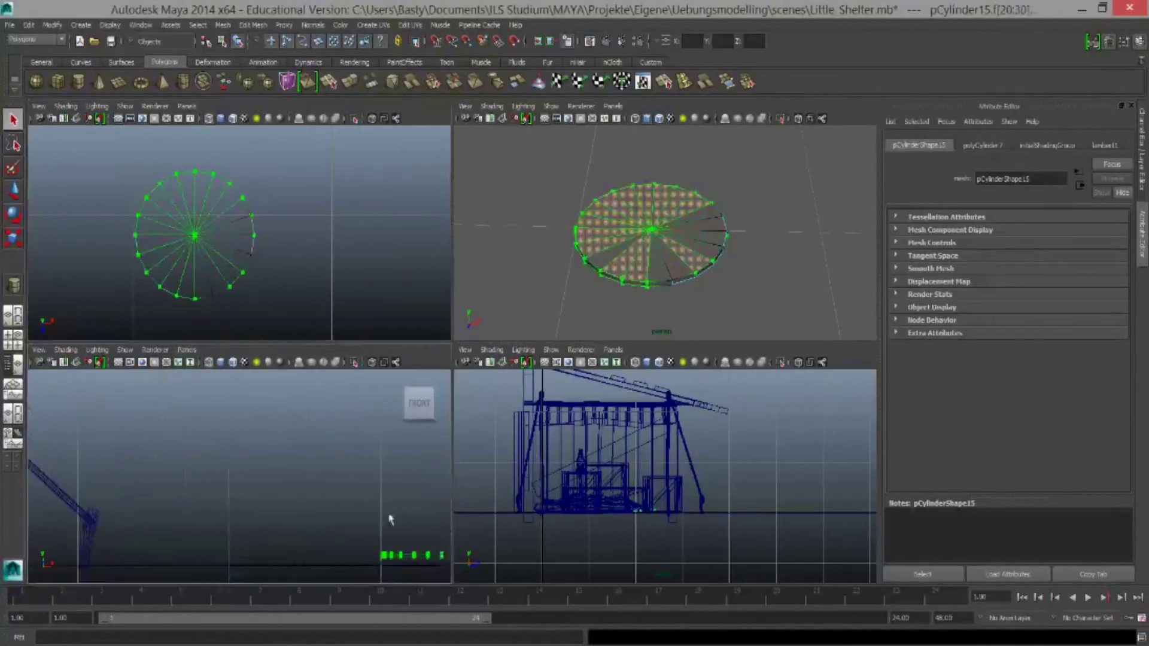
left_click(351, 84)
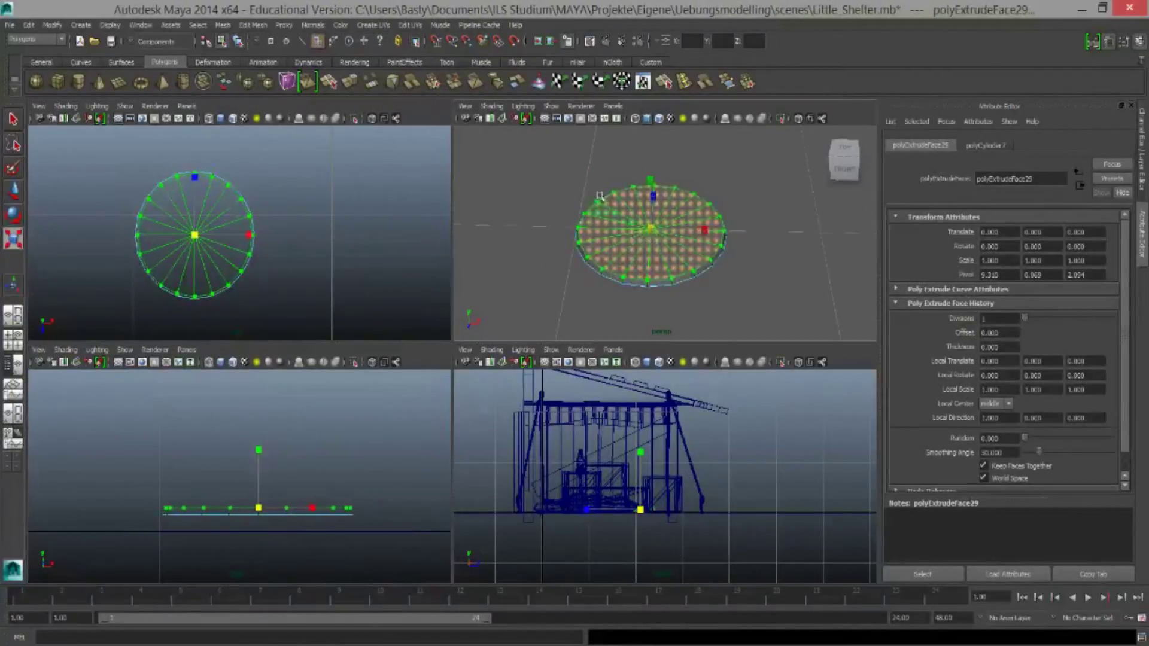
key("ctrl+e")
key("ctrl+z")
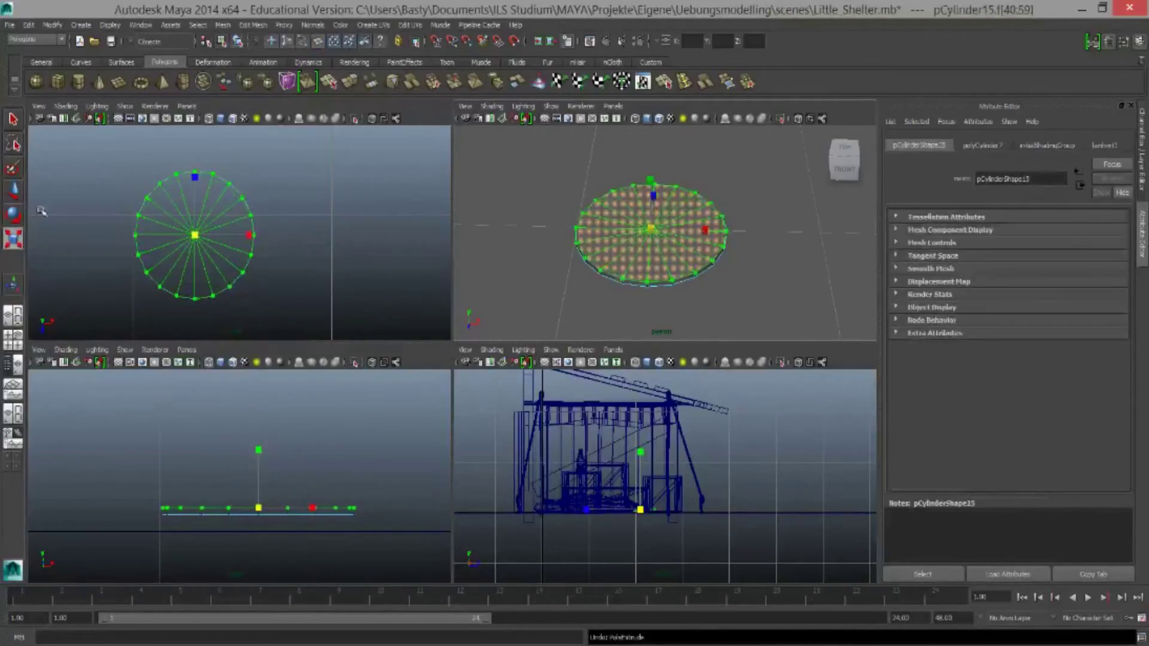
key("t")
key("w")
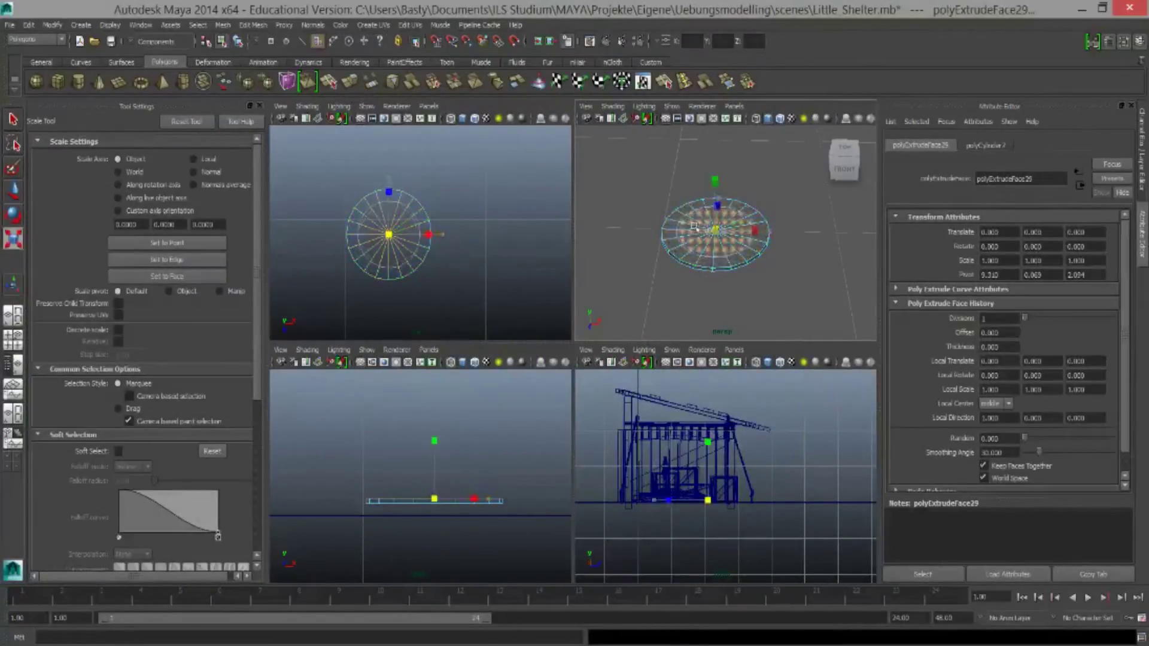
Extrude the faces again, raising them into the crown and tapering its top
key("ctrl+e")
key("w")
left_click_drag(446, 482, 448, 408)
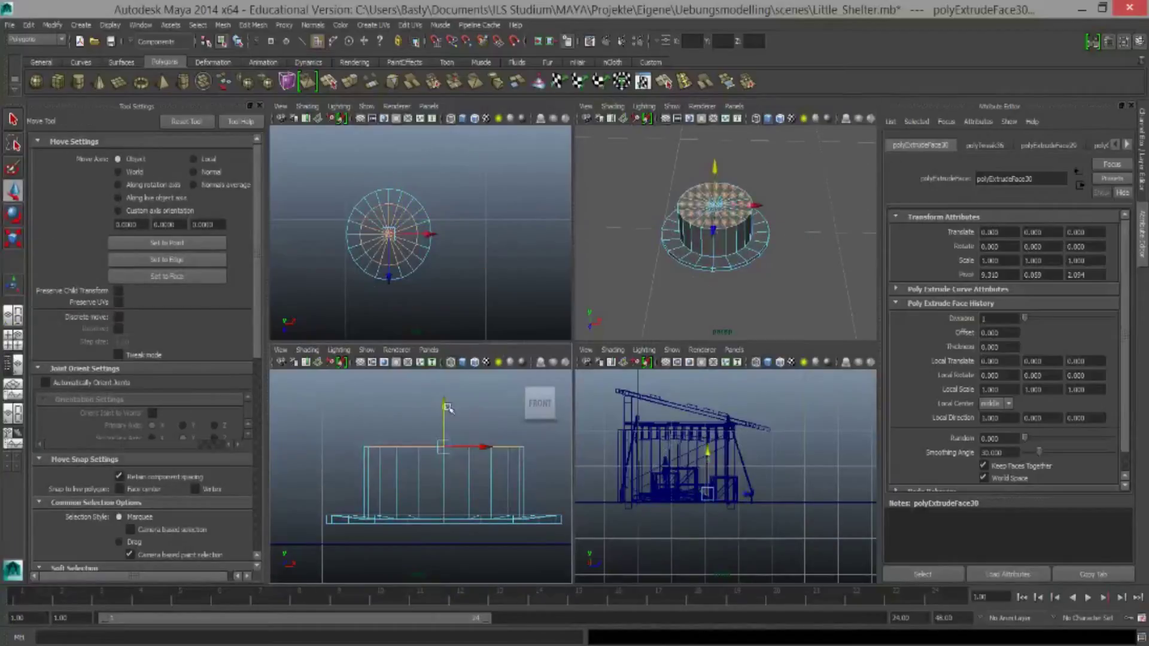
key("r")
middle_click_drag(441, 408, 460, 395)
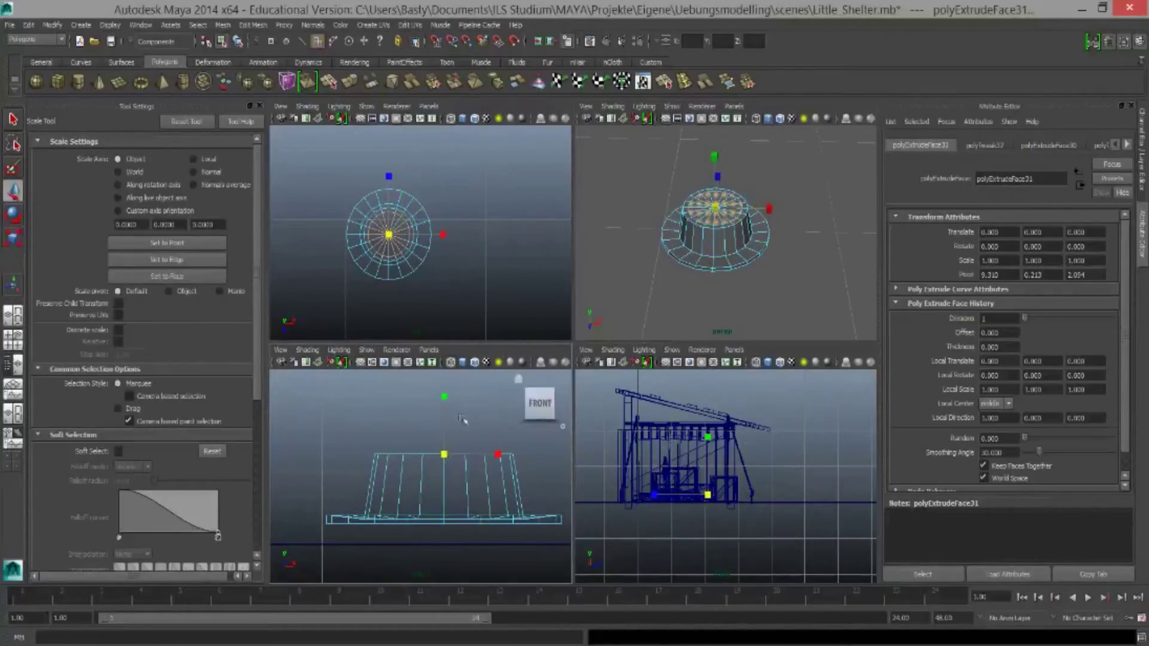
Extrude the crown's top faces once more and adjust them
key("ctrl+e")
key("w")
key("ctrl+e")
key("f")
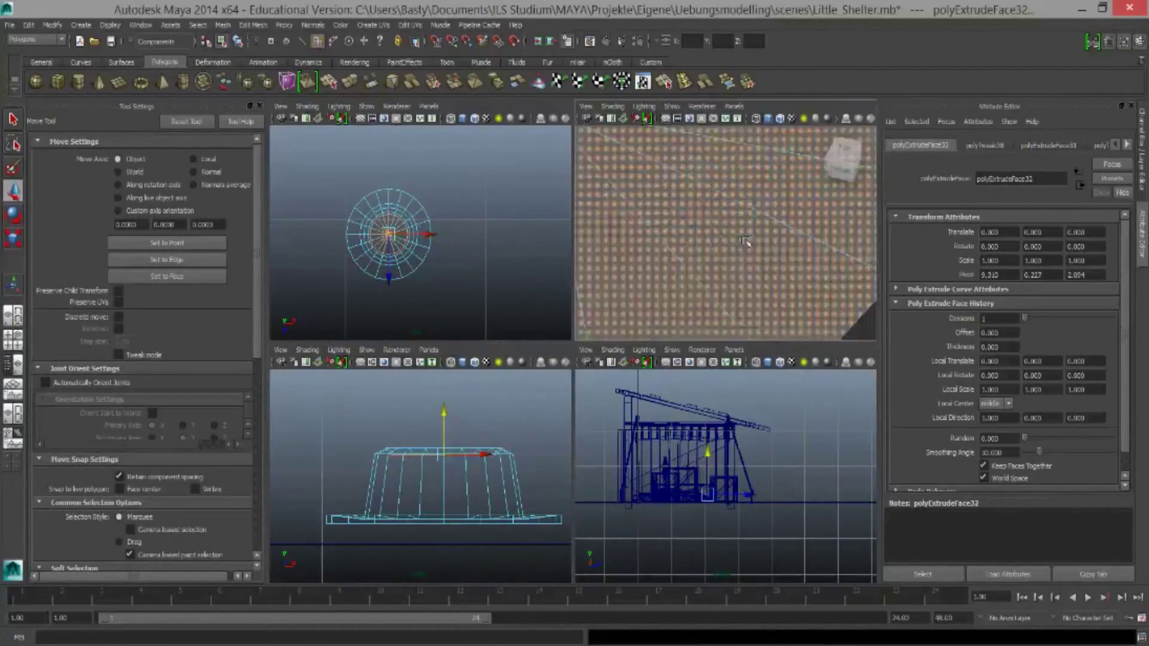
key("f")
key("r")
key("w")
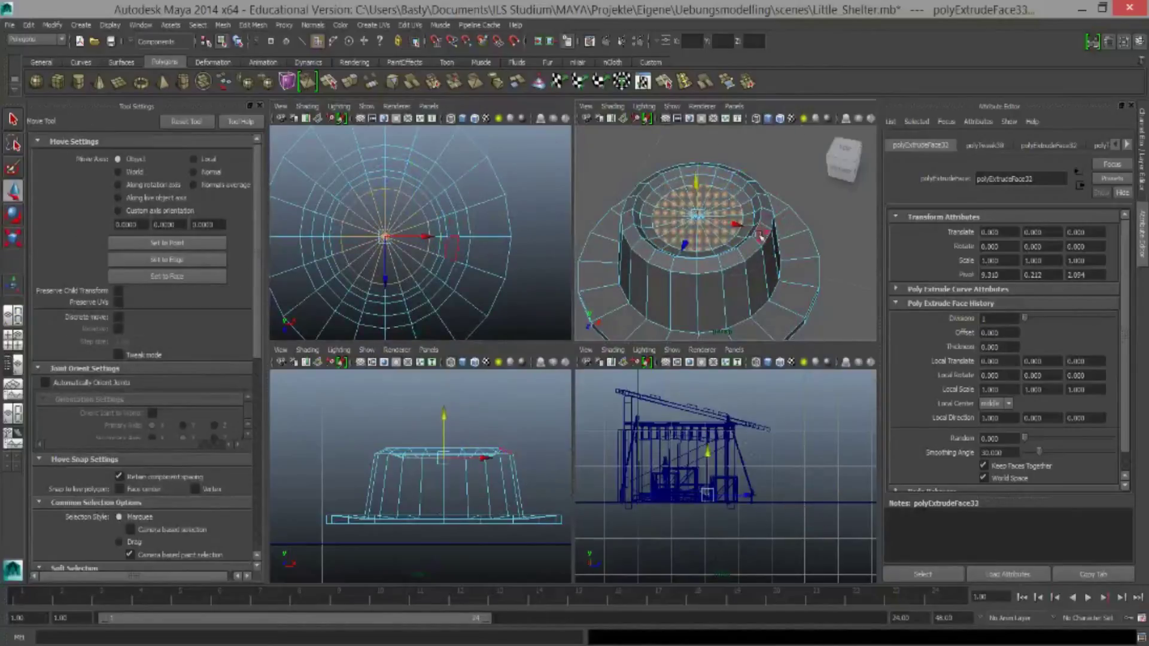
left_click(735, 220)
Pinch the crown's centre vertices into a dented peak using soft selection with enlarged falloff
key("r")
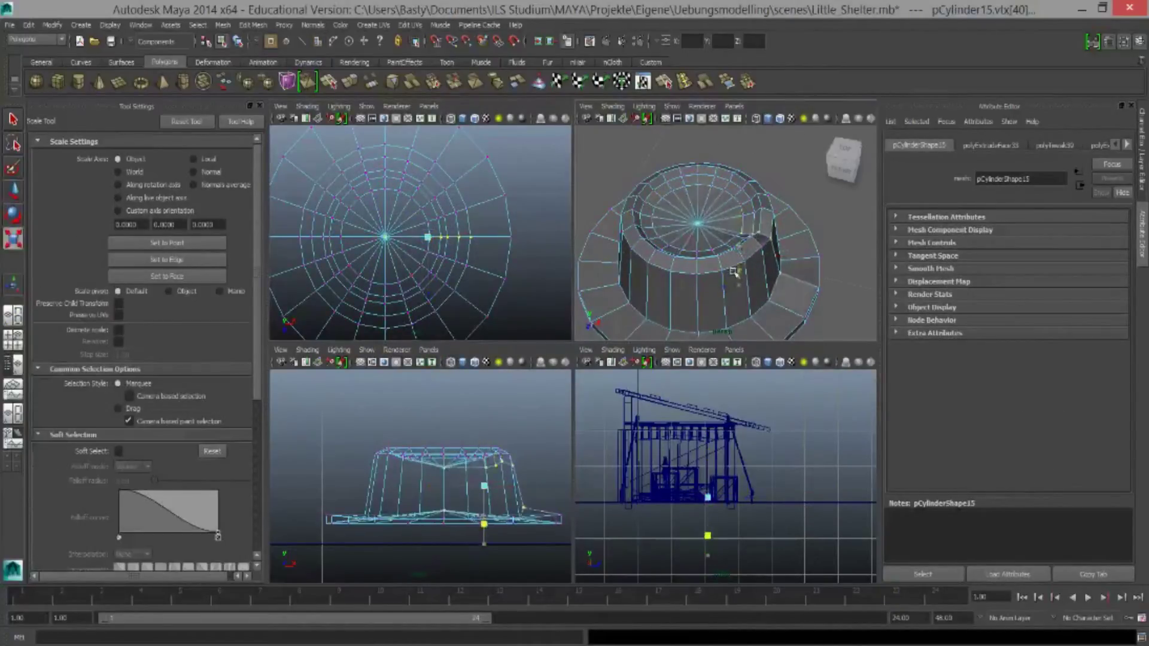
scroll(624, 275, "up", 2)
left_click(640, 274)
left_click_drag(598, 238, 699, 239, "alt")
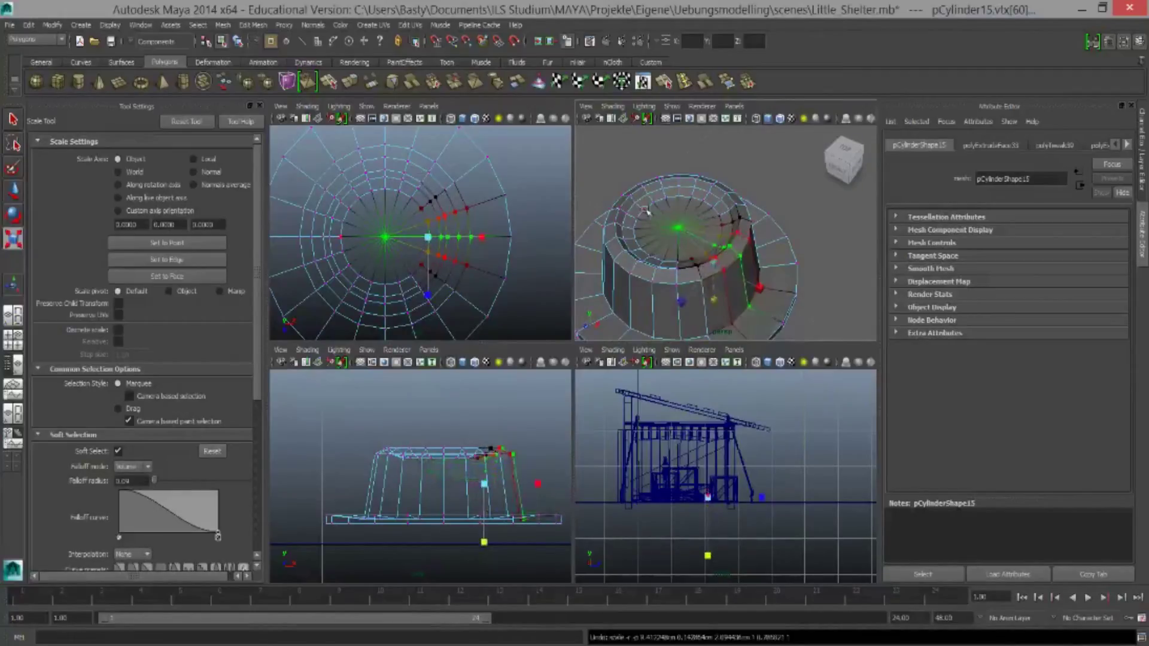
left_click(680, 220)
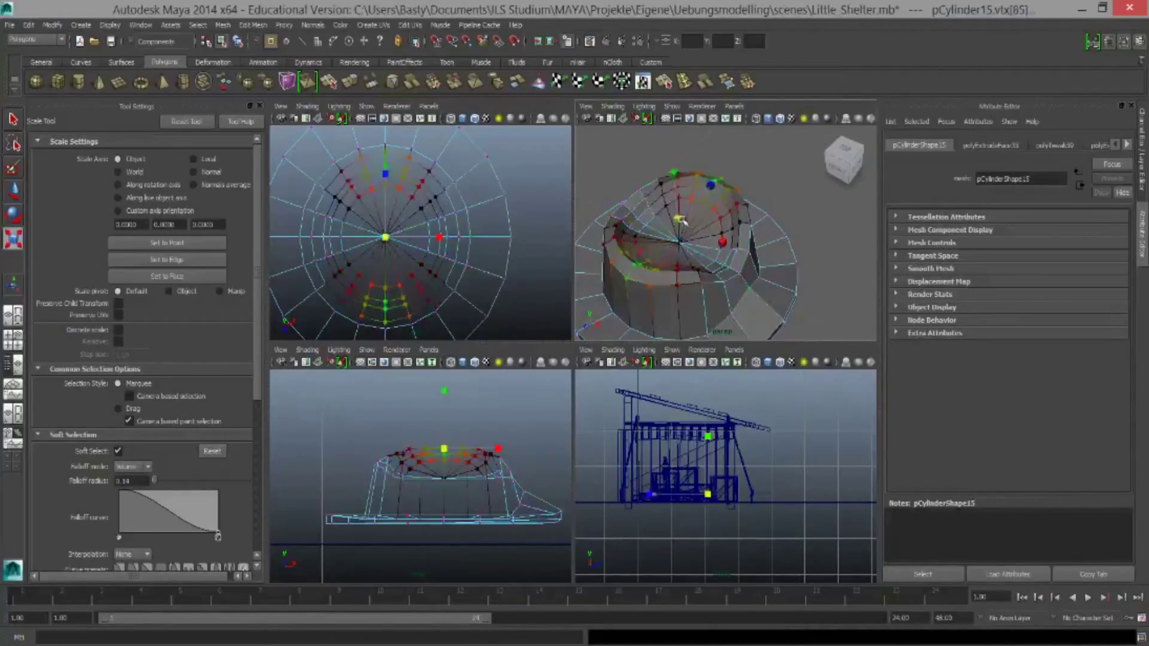
mouse_move(711, 237)
left_mouse_down()
mouse_move(742, 251)
mouse_move(689, 280)
left_mouse_up()
left_click(766, 274)
key("w")
scroll(765, 273, "down", 5)
scroll(765, 273, "up", 5)
Return to unsmoothed display and insert an edge loop across the brim
key("1")
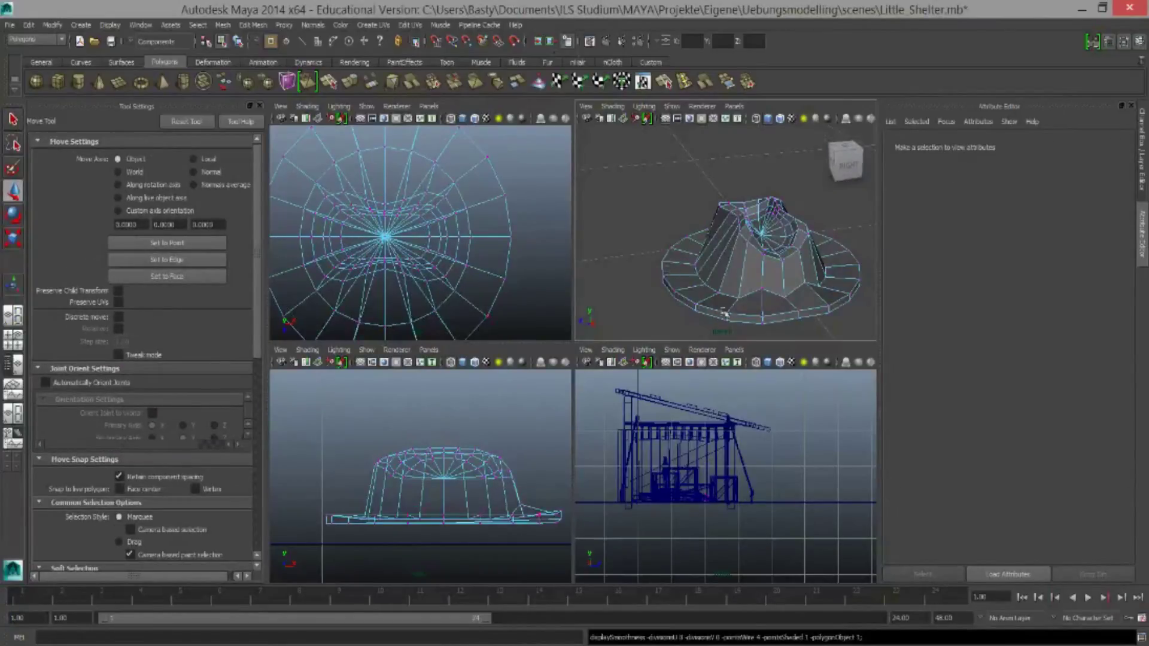
left_click(705, 81)
left_click(742, 300)
scroll(485, 255, "up", 3)
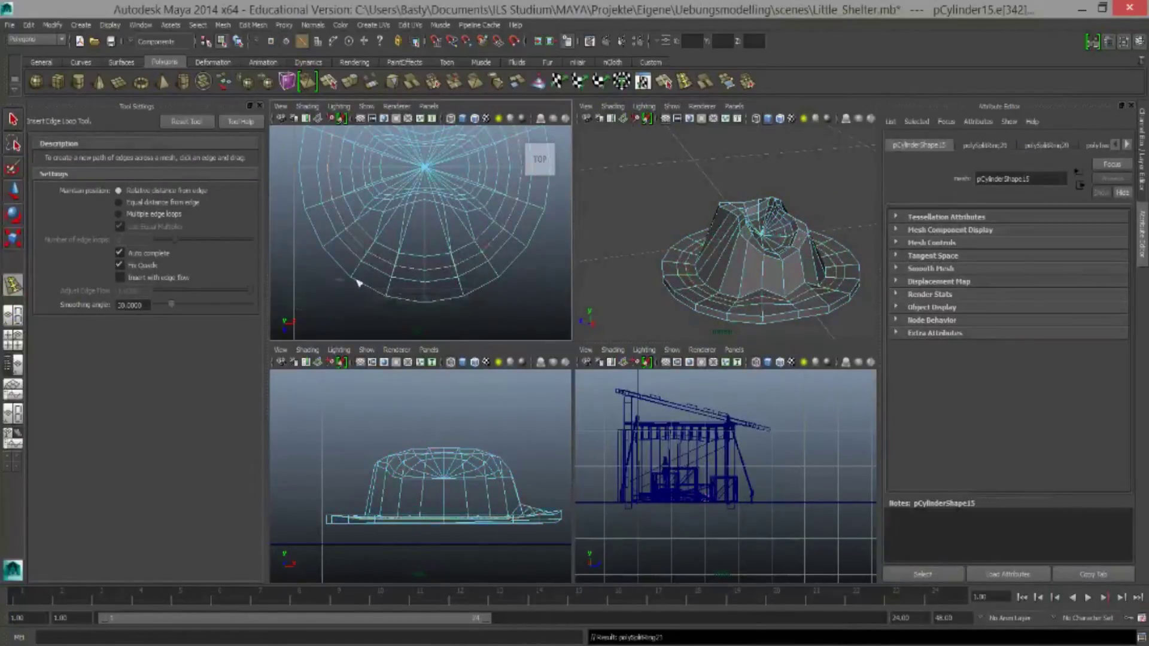
Lower the new brim loop's vertices and select several adjacent brim faces
key("ctrl+F9")
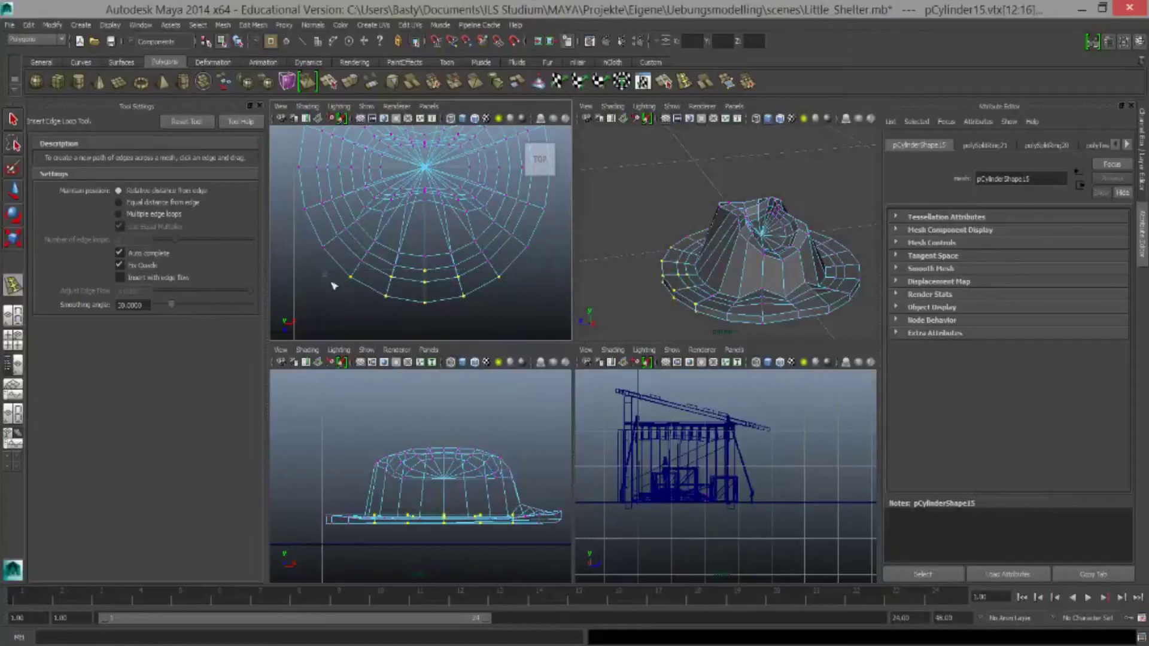
key("w")
left_click_drag(671, 214, 669, 231)
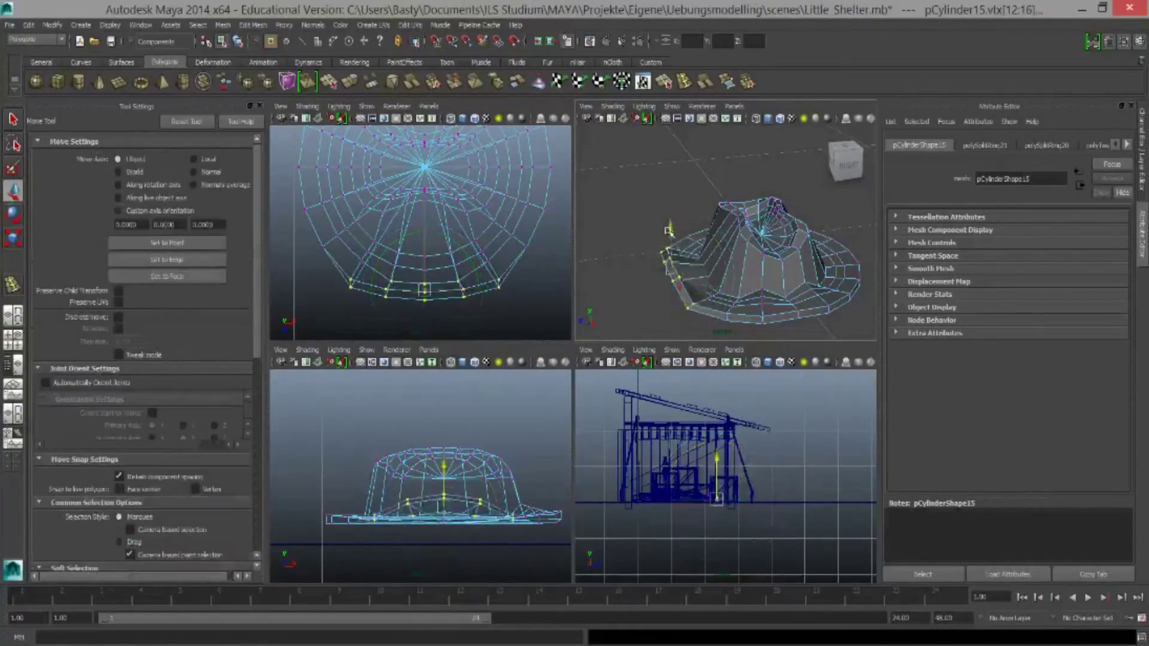
right_click_drag(706, 287, 706, 324)
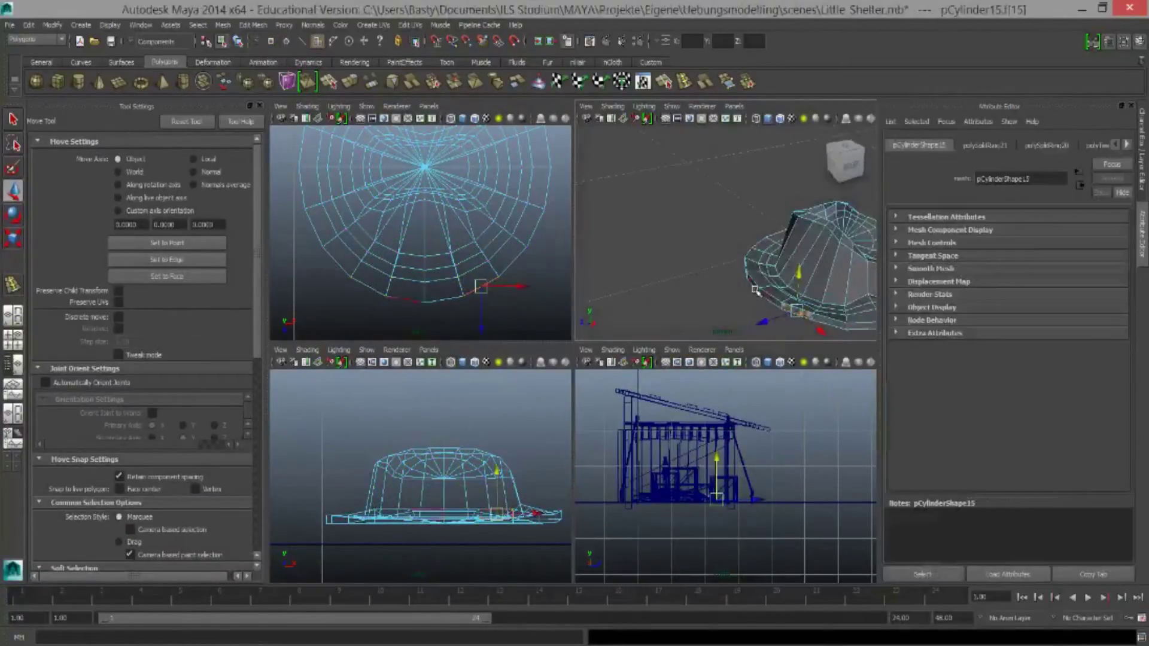
middle_click_drag(775, 260, 818, 270, "alt")
left_click_drag(818, 270, 755, 210, "alt")
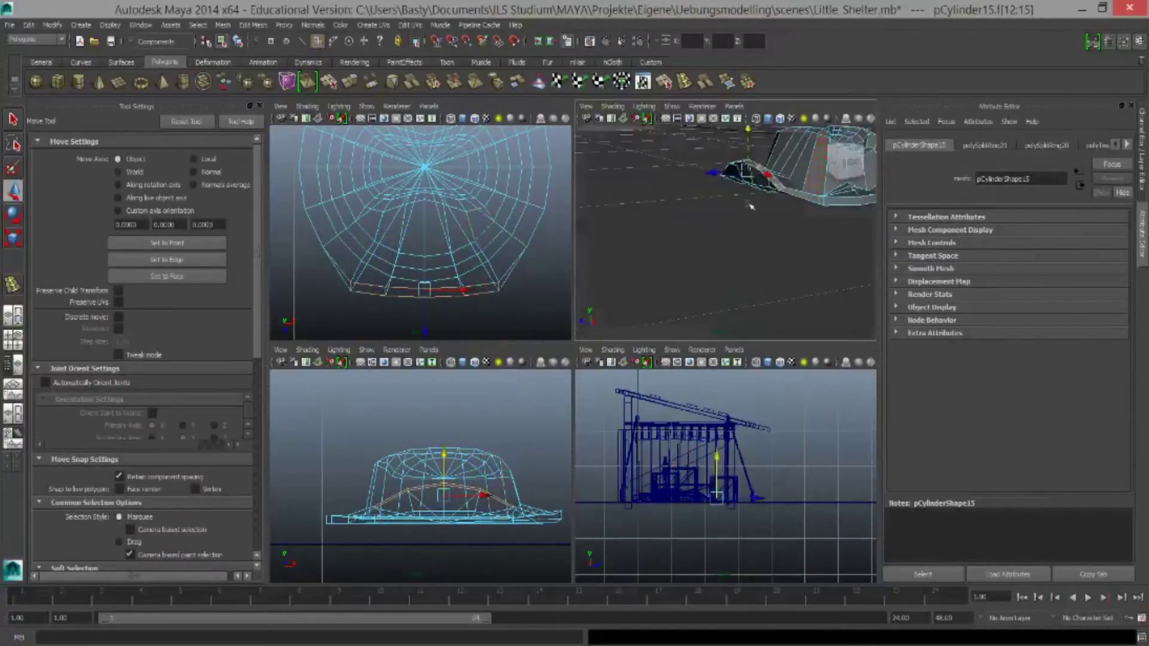
left_click(755, 211, "shift")
Reselect the whole hat, frame it, and insert more edge loops on the brim
key("F8")
left_click(731, 260)
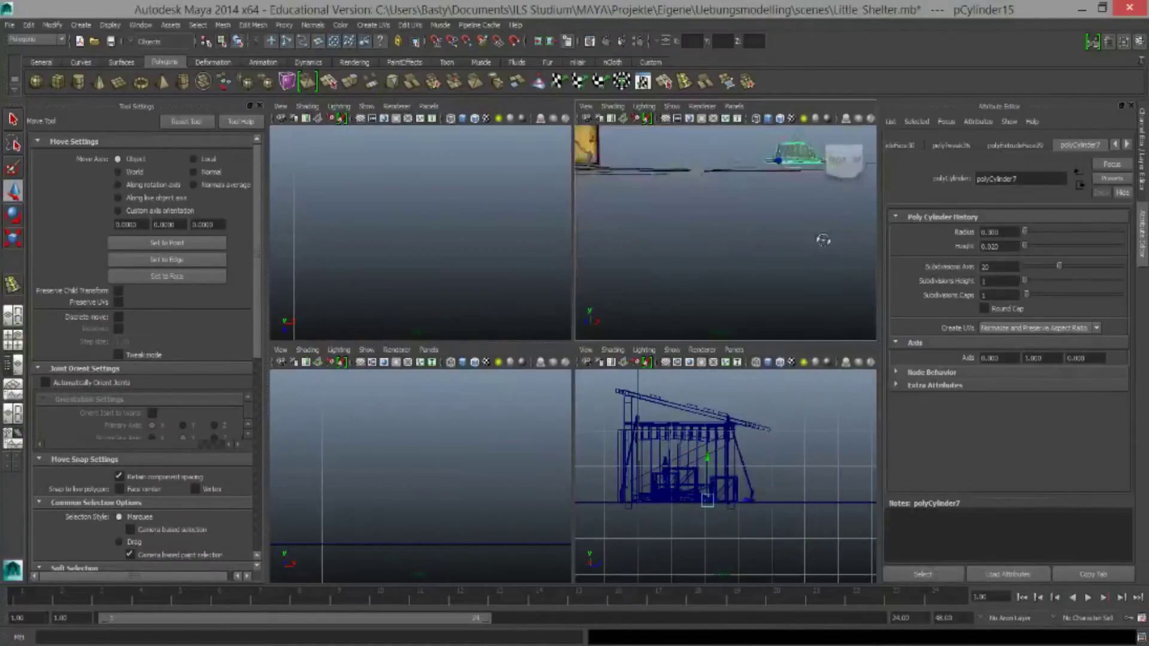
key("f")
key("ctrl+F10")
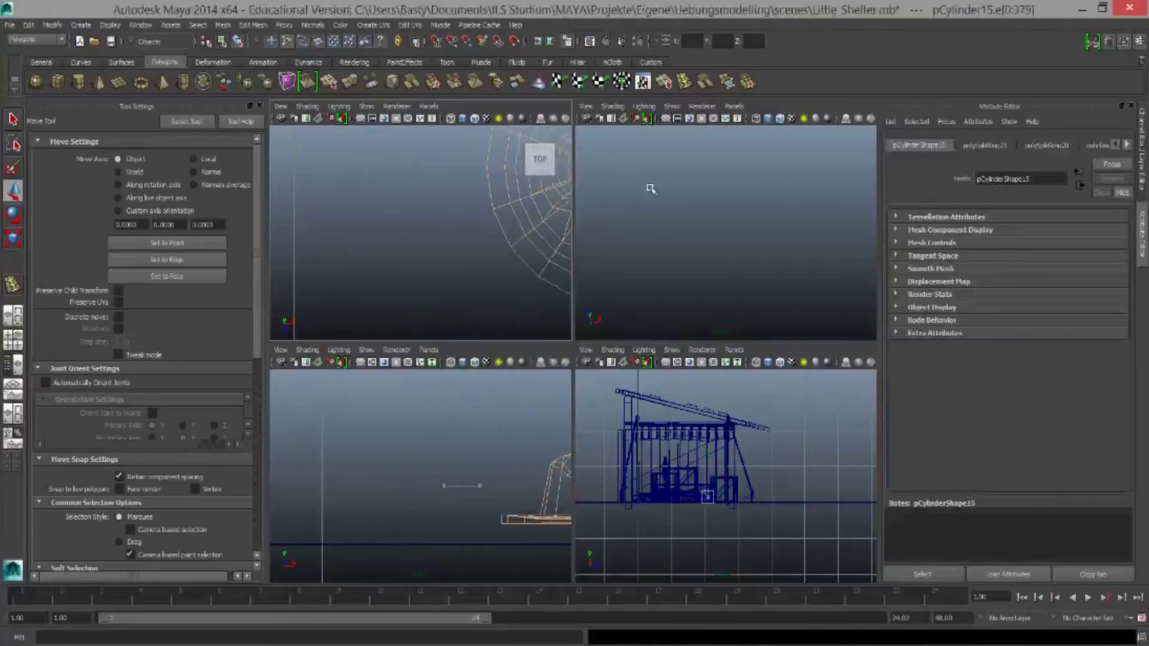
scroll(712, 254, "down", 5)
scroll(712, 254, "up", 5)
right_click_drag(712, 255, 706, 229, "shift")
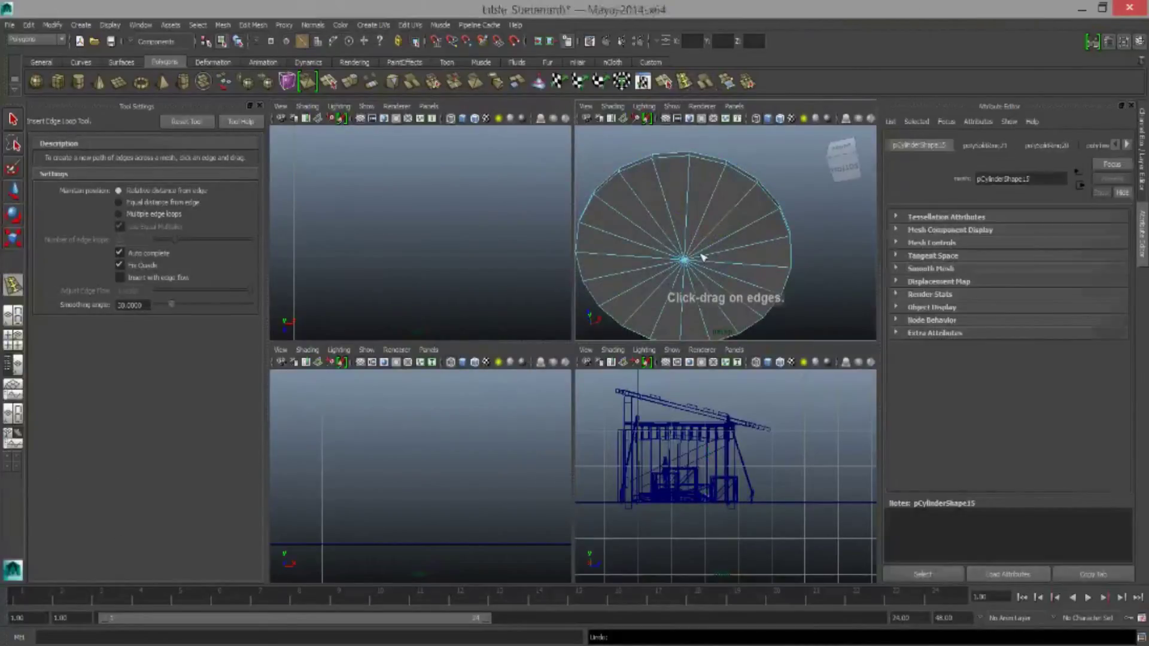
Exit the edge loop tool and orbit to an oblique view of the hat
key("q")
key("ctrl+F11")
mouse_move(746, 282)
left_mouse_down("alt")
mouse_move(731, 251)
mouse_move(659, 226)
mouse_move(764, 256)
left_mouse_up("alt")
scroll(588, 314, "up", 5)
scroll(688, 252, "down", 6)
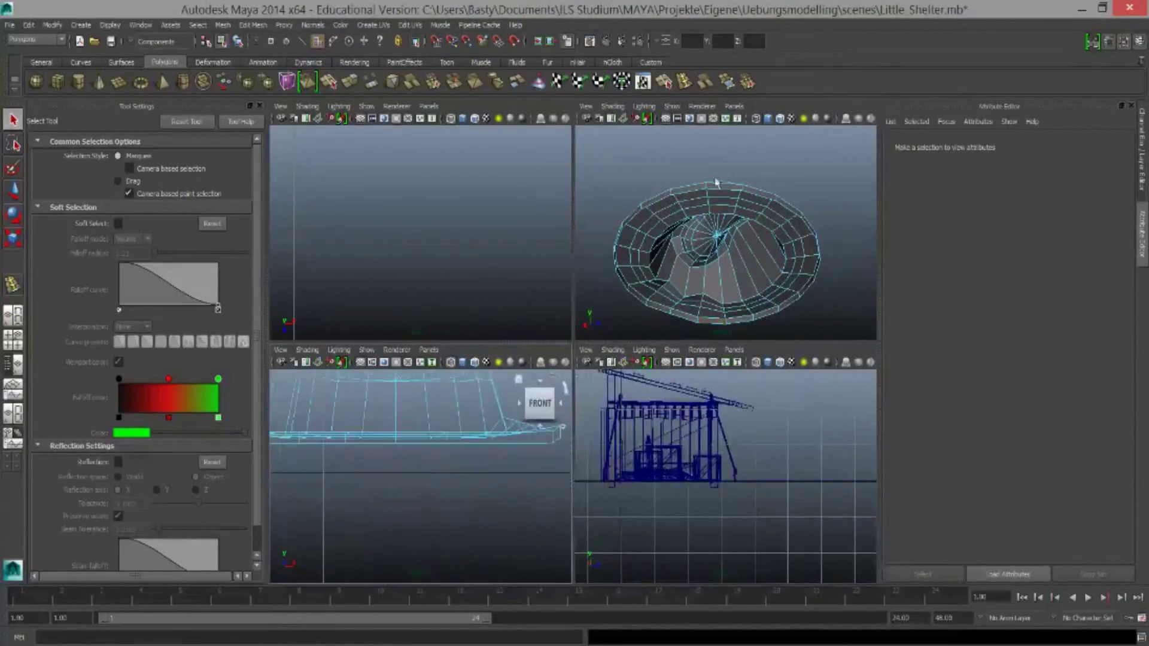
right_click_drag(717, 182, 710, 176)
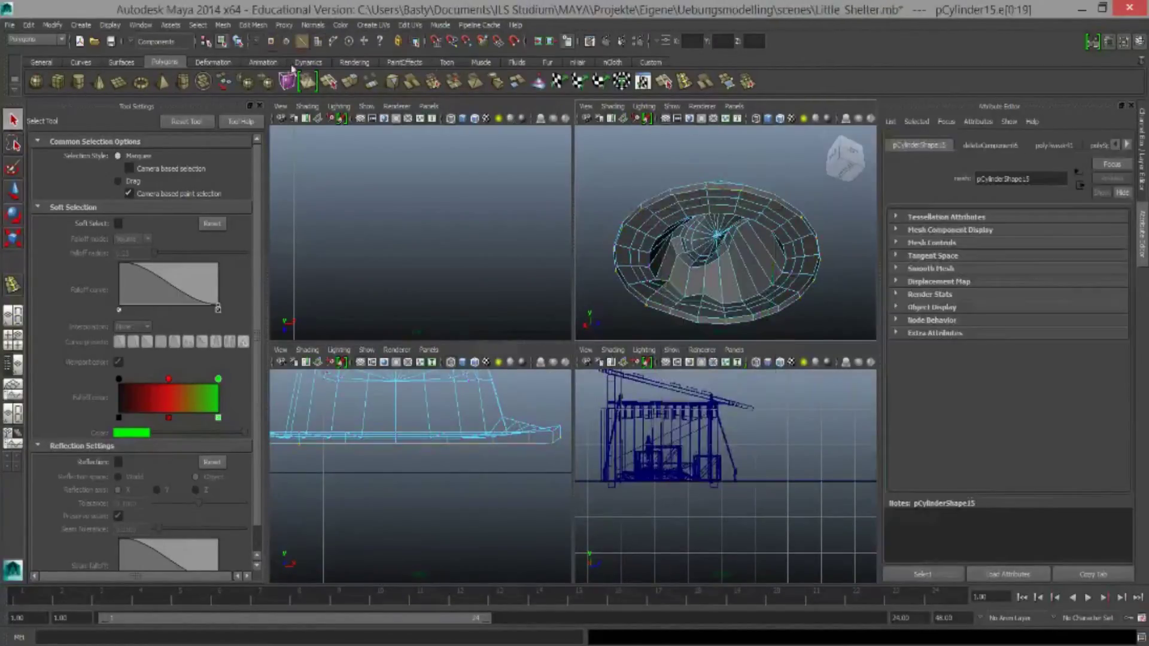
Extrude the brim edges and scale the new edge ring outward
left_click(290, 80)
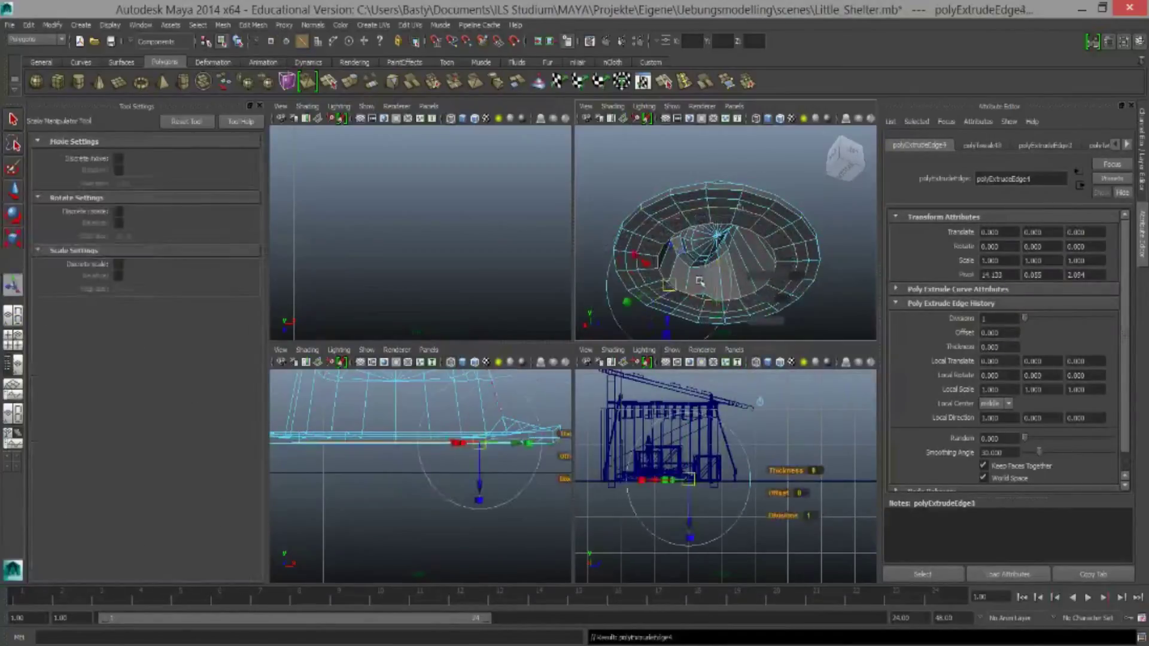
key("w")
key("g")
key("r")
left_click_drag(700, 281, 759, 273, "alt")
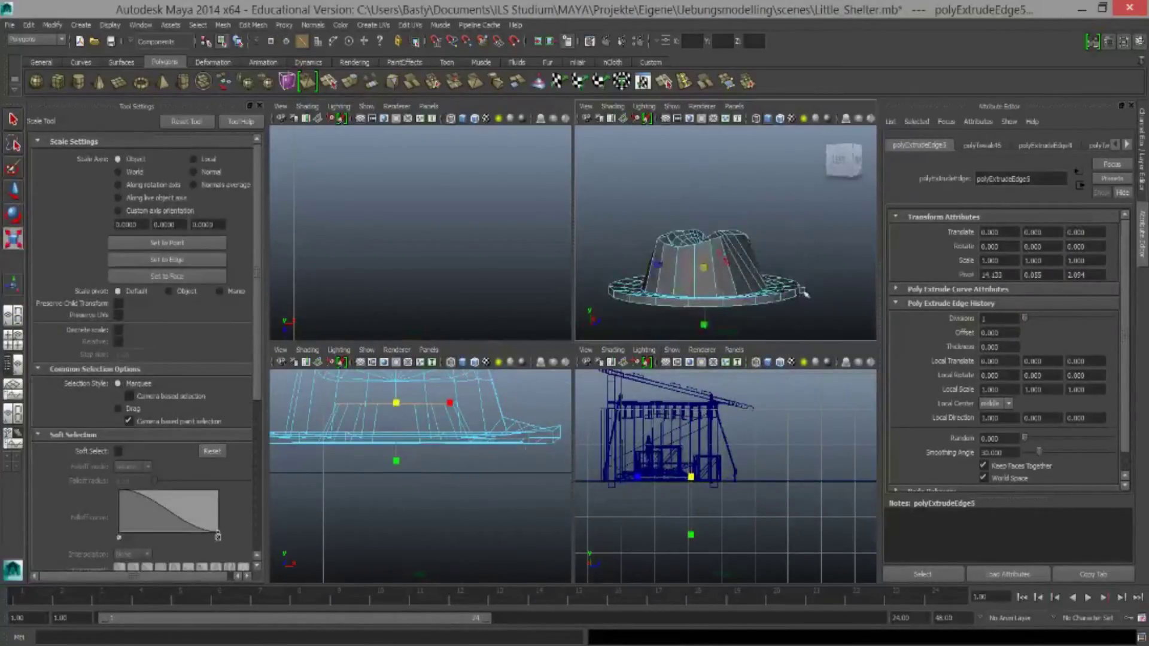
Select groups of crown faces and move them to dent and shape the crown
right_click_drag(805, 293, 805, 323)
left_click_drag(777, 299, 748, 251, "alt")
left_click(712, 330)
key("w")
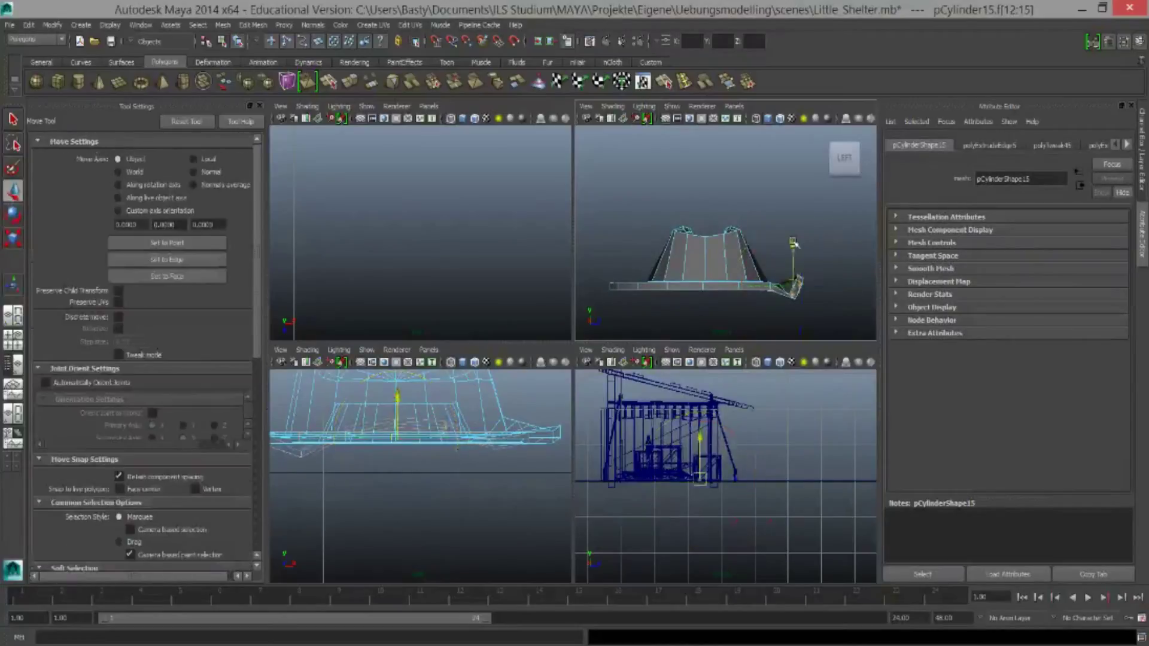
left_click_drag(843, 275, 778, 281, "alt")
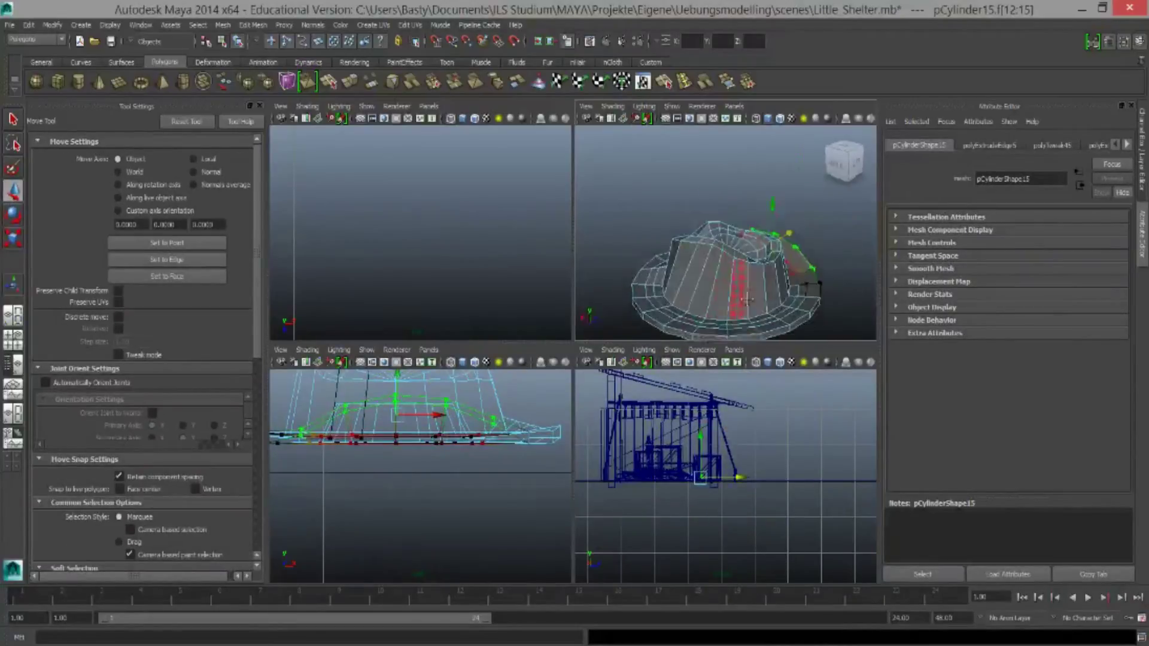
left_click(749, 274)
left_click_drag(705, 270, 748, 252, "alt")
left_click(696, 258)
Apply Mesh > Smooth to the whole hat
key("F8")
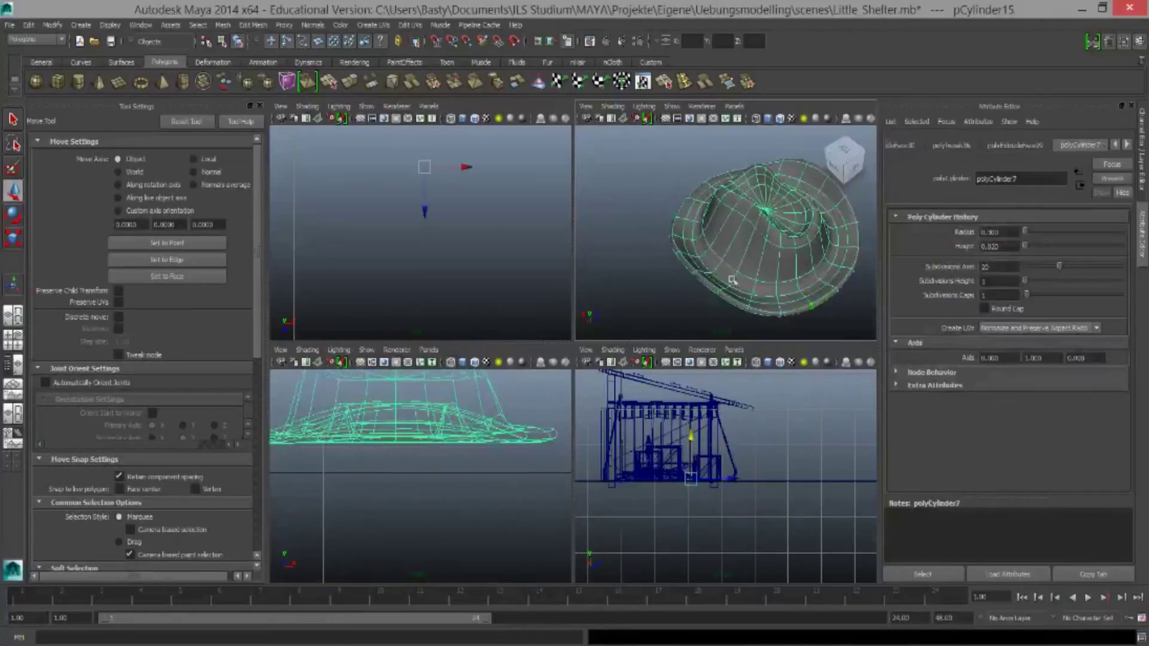
key("f")
left_click(223, 25)
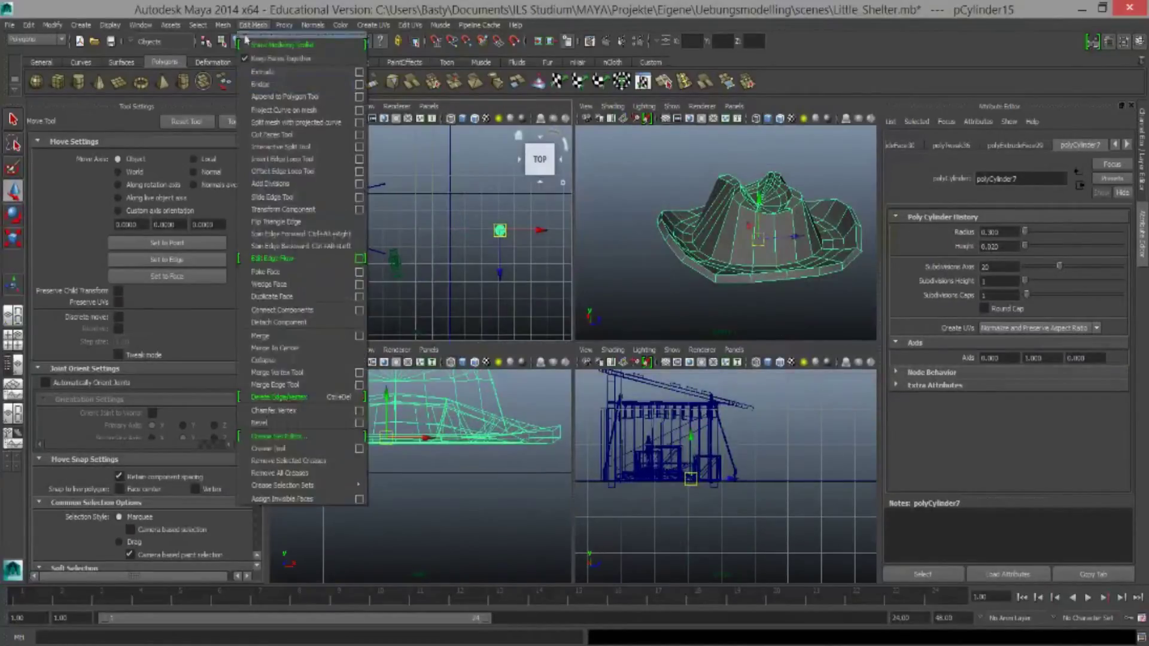
left_click(245, 89)
Try soft-select vertex moves on the smoothed hat, then undo them
key("r")
key("b")
scroll(773, 301, "up", 5)
left_click(773, 301)
key("w")
left_click(774, 300)
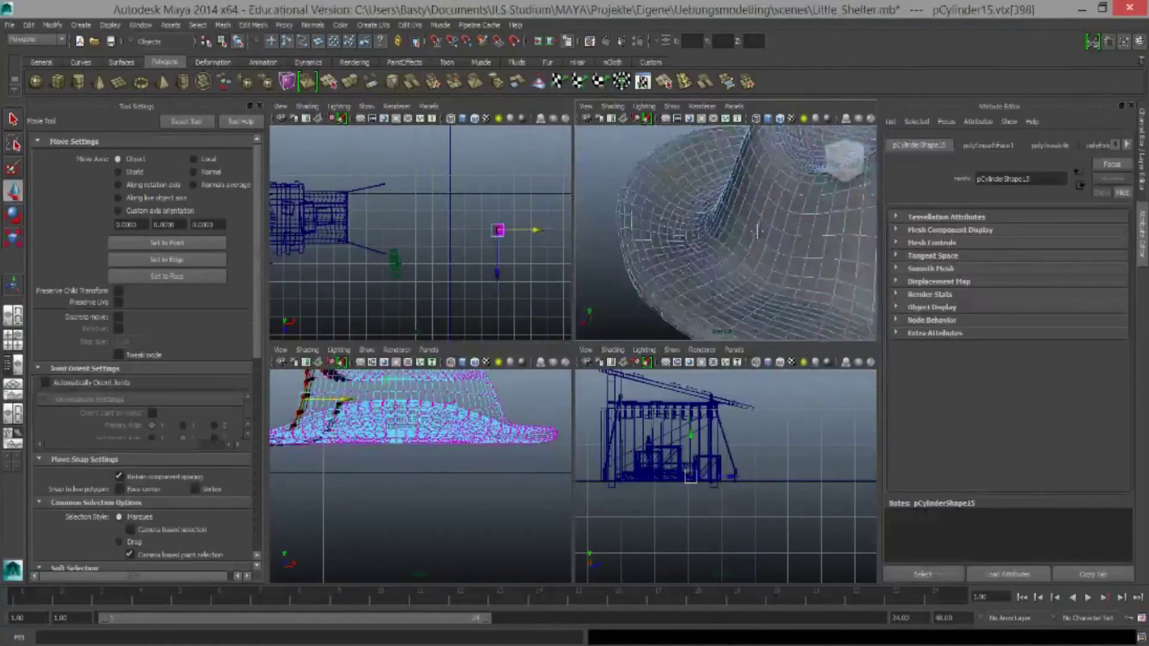
scroll(845, 257, "down", 5)
key("ctrl+z")
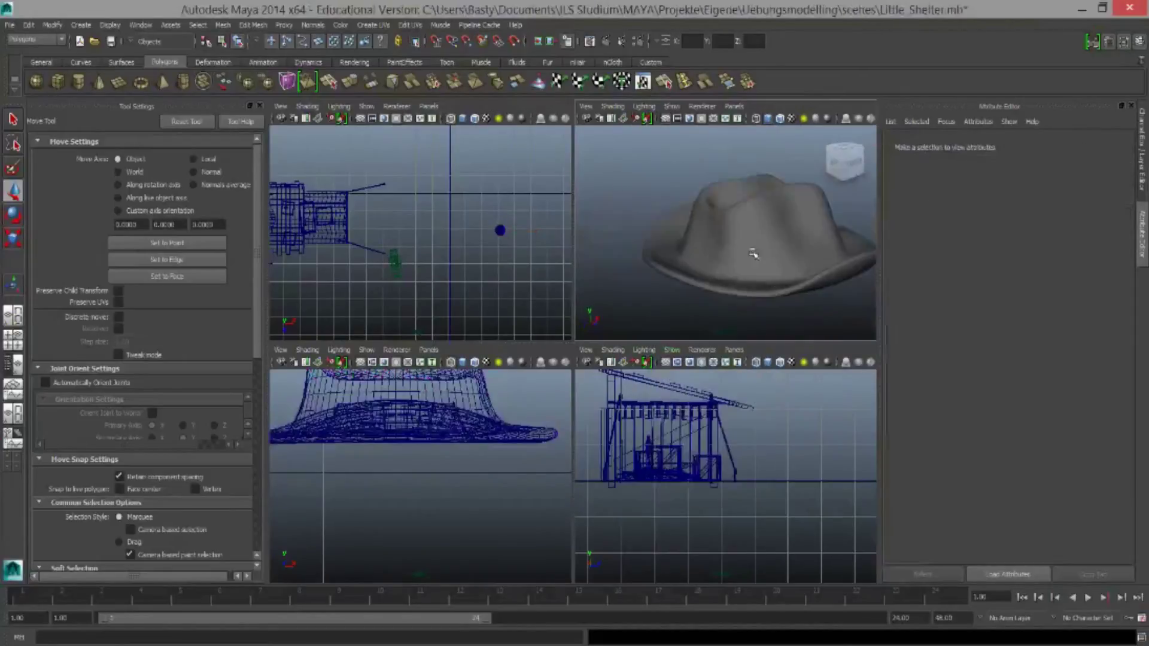
key("ctrl+z")
key("ctrl+z")
key("ctrl+z")
key("ctrl+z")
Orbit to the hat beside the shelter wall and inspect the sack inside
key("e")
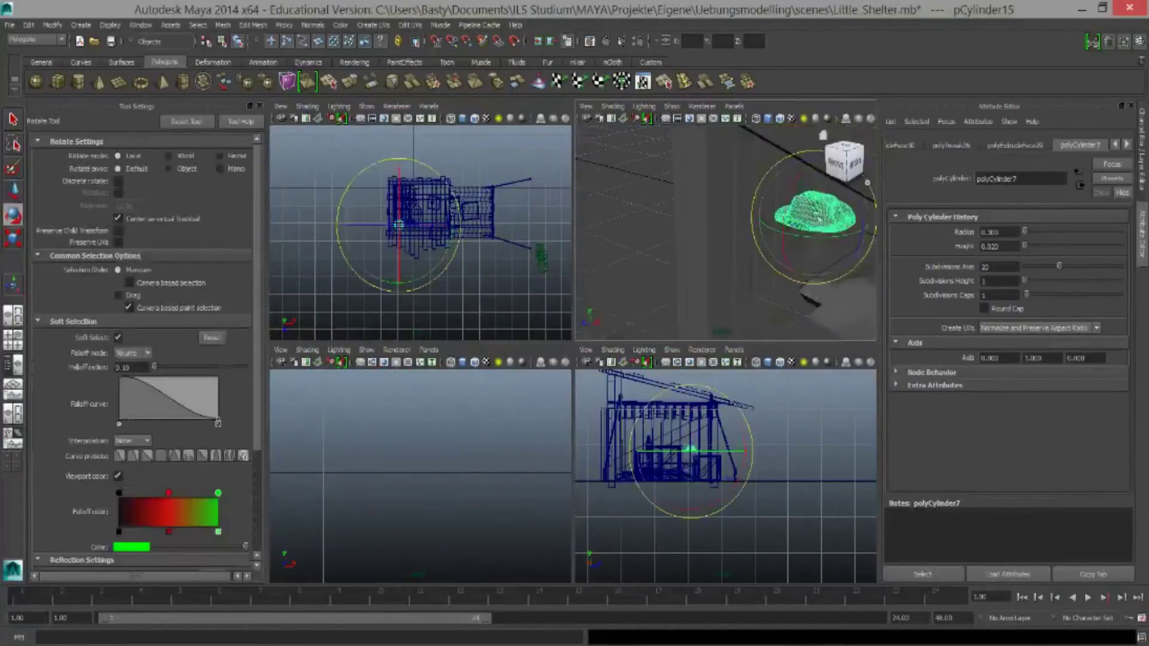
key("w")
mouse_move(831, 250)
left_mouse_down("alt")
mouse_move(778, 283)
mouse_move(674, 231)
left_mouse_up("alt")
left_click(754, 269)
key("f")
left_click_drag(747, 269, 790, 251, "alt")
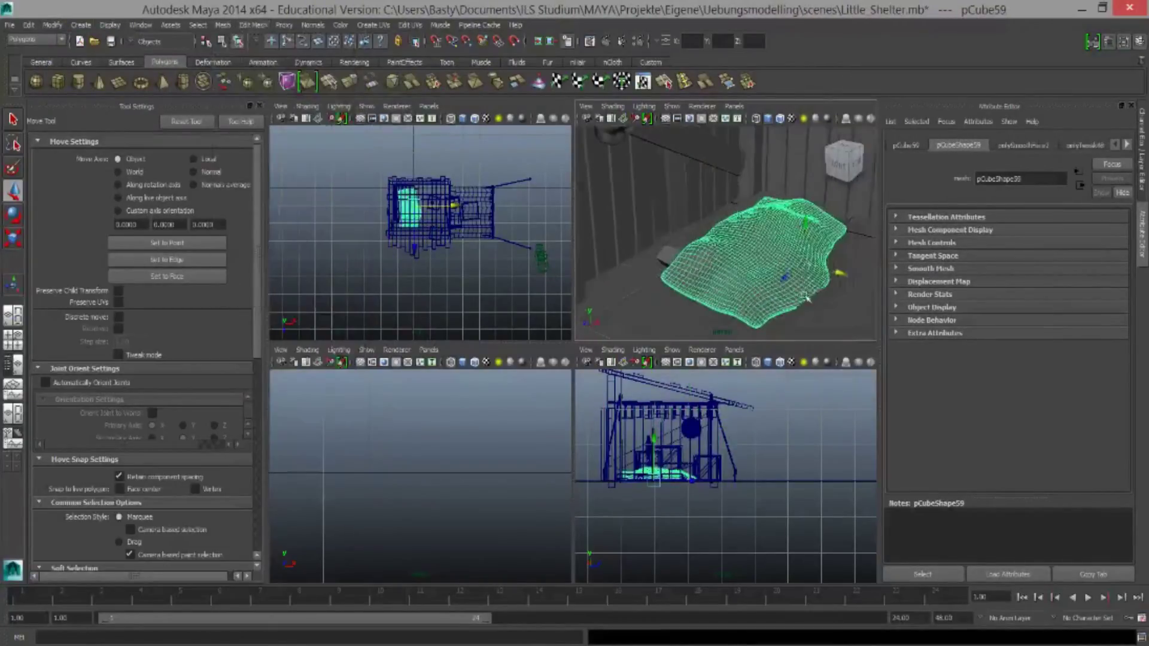
Inspect the roof plane and small box, hiding Tool Settings to widen the views
left_click(718, 239)
left_click(742, 168)
mouse_move(742, 168)
left_mouse_down("alt")
mouse_move(706, 198)
mouse_move(725, 204)
mouse_move(721, 256)
mouse_move(742, 299)
mouse_move(729, 275)
left_mouse_up("alt")
left_click(721, 256)
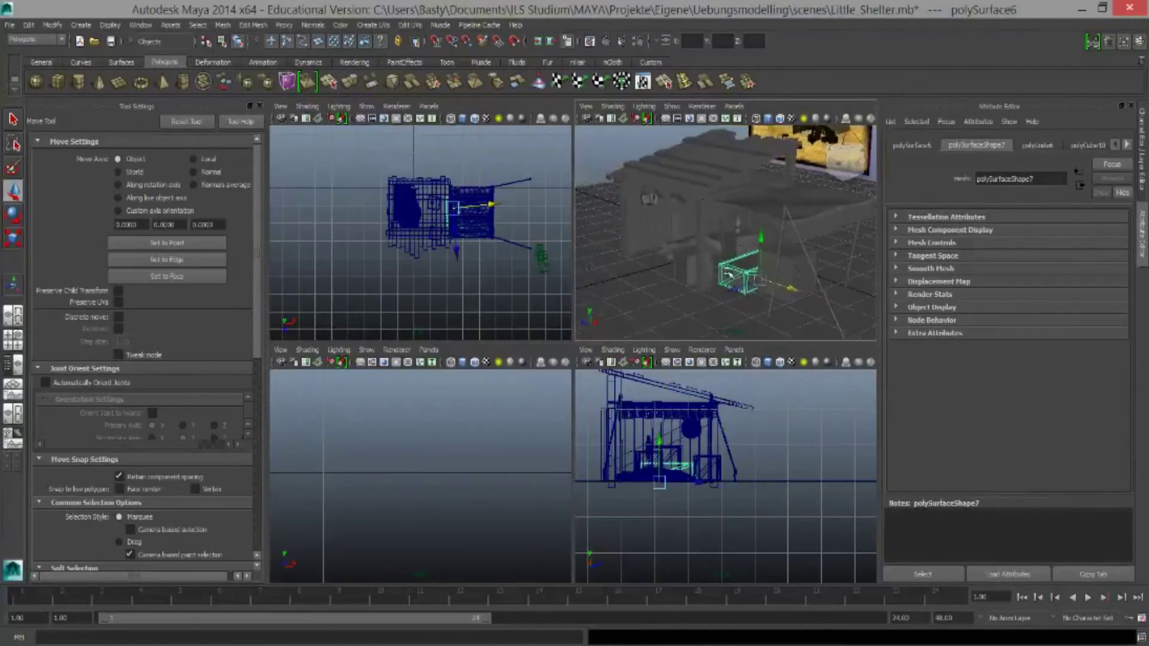
key("f")
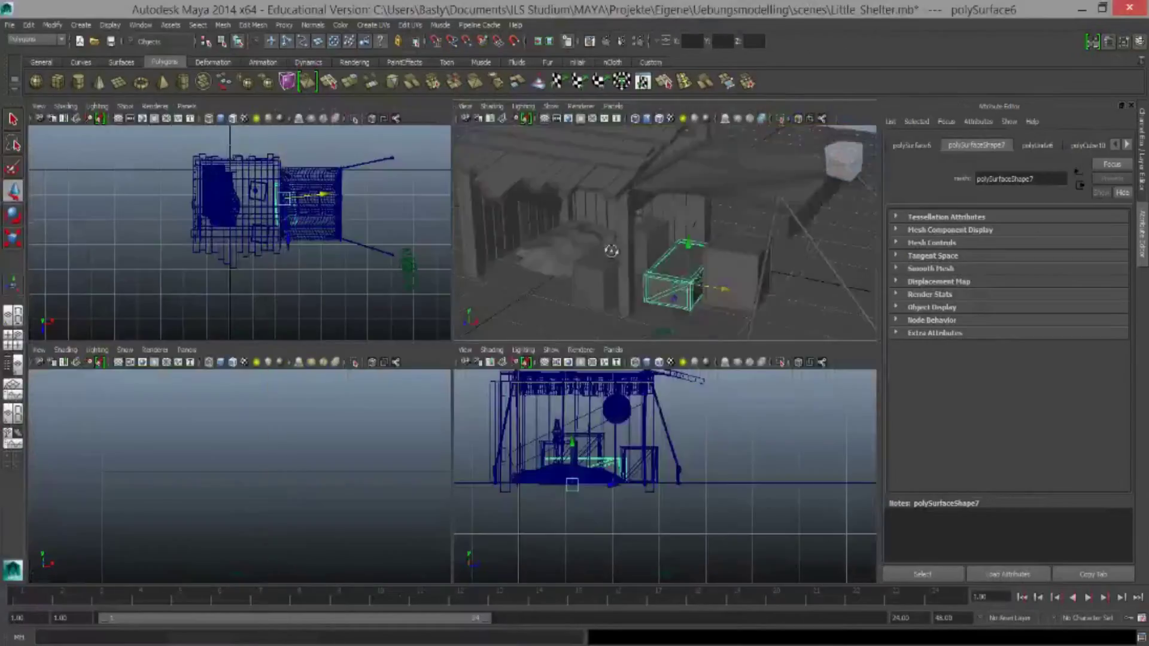
right_click_drag(728, 274, 755, 244, "alt")
left_click_drag(756, 244, 646, 277, "alt")
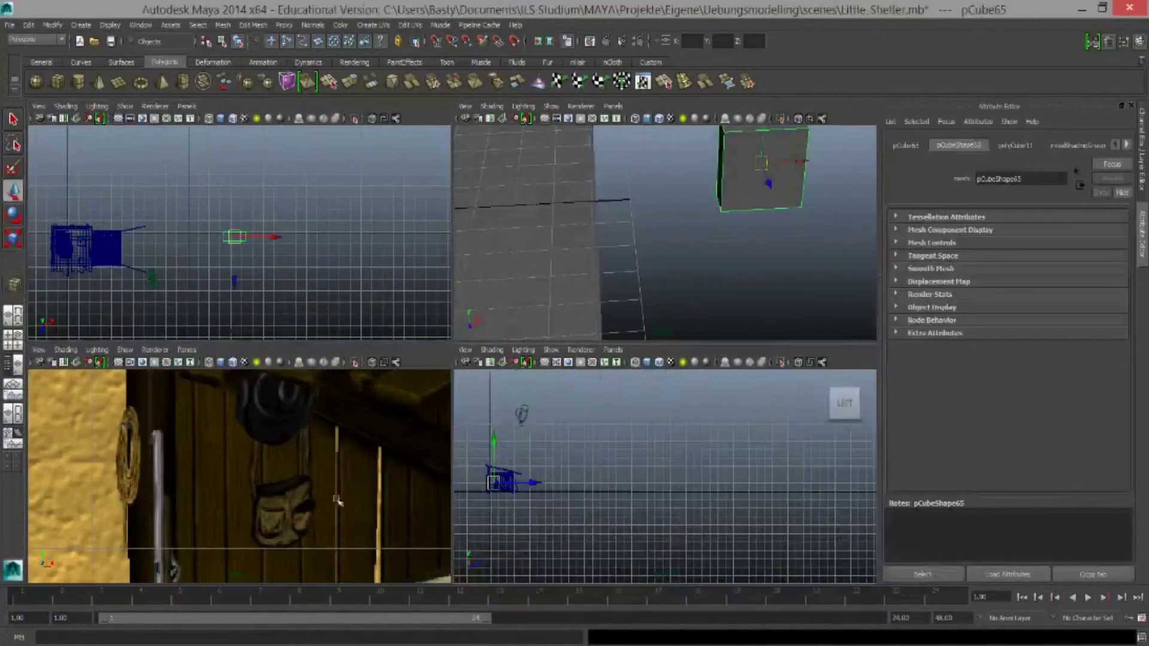
Set polyCube11's width, height and depth to about 0.3 × 0.4 × 0.3
left_click(1014, 146)
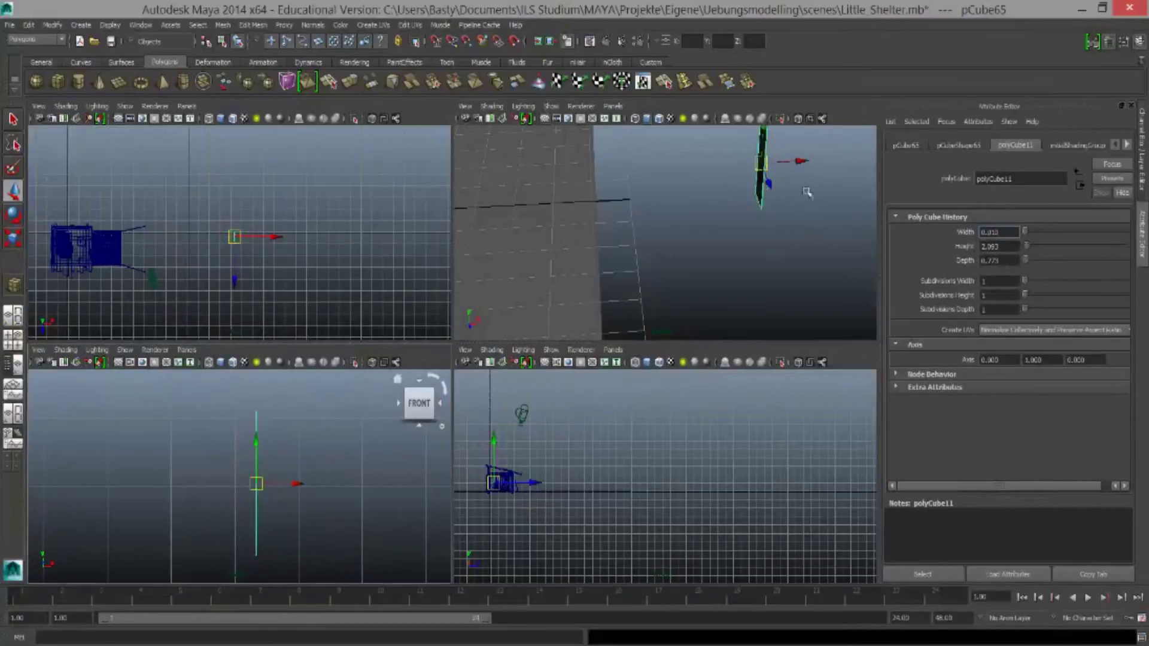
left_click_drag(1016, 232, 937, 237)
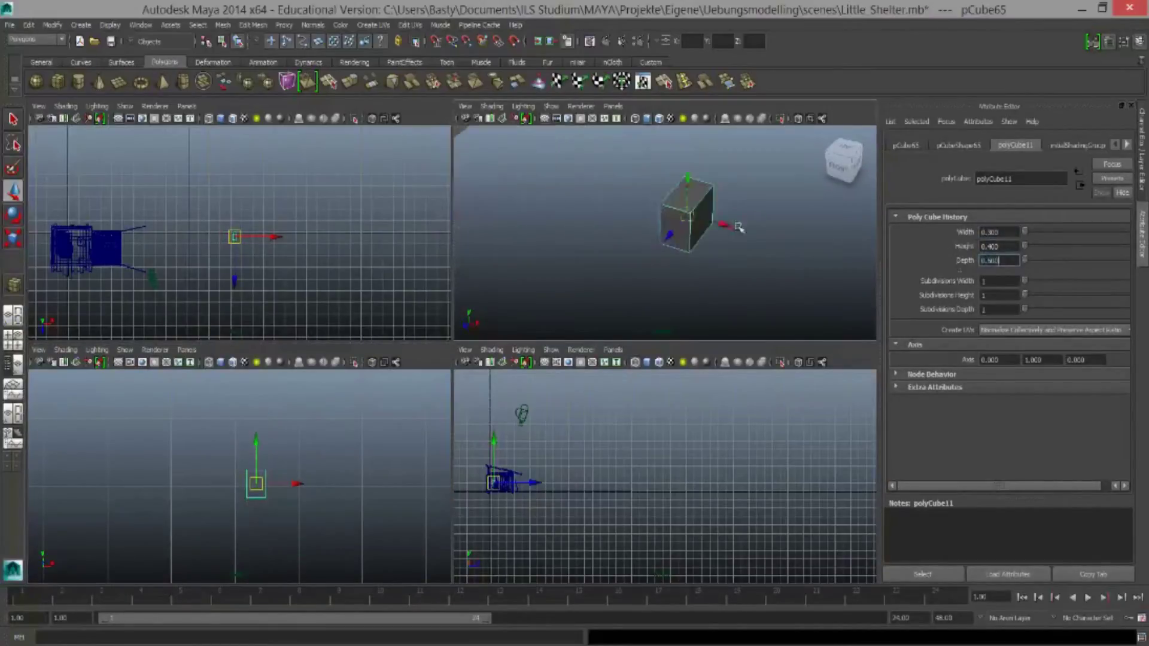
key("Return")
left_click_drag(778, 269, 688, 287, "alt")
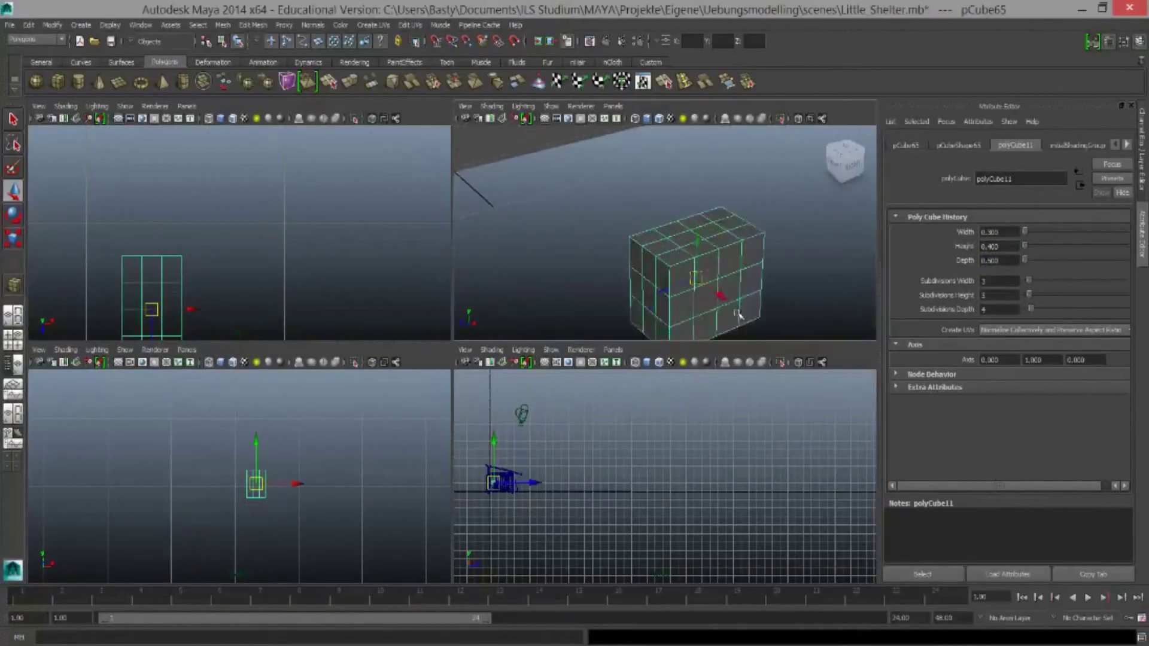
Select the cube's edges and middle vertex rows, then bulge its side with soft falloff
right_click_drag(688, 287, 687, 251)
left_click(687, 240)
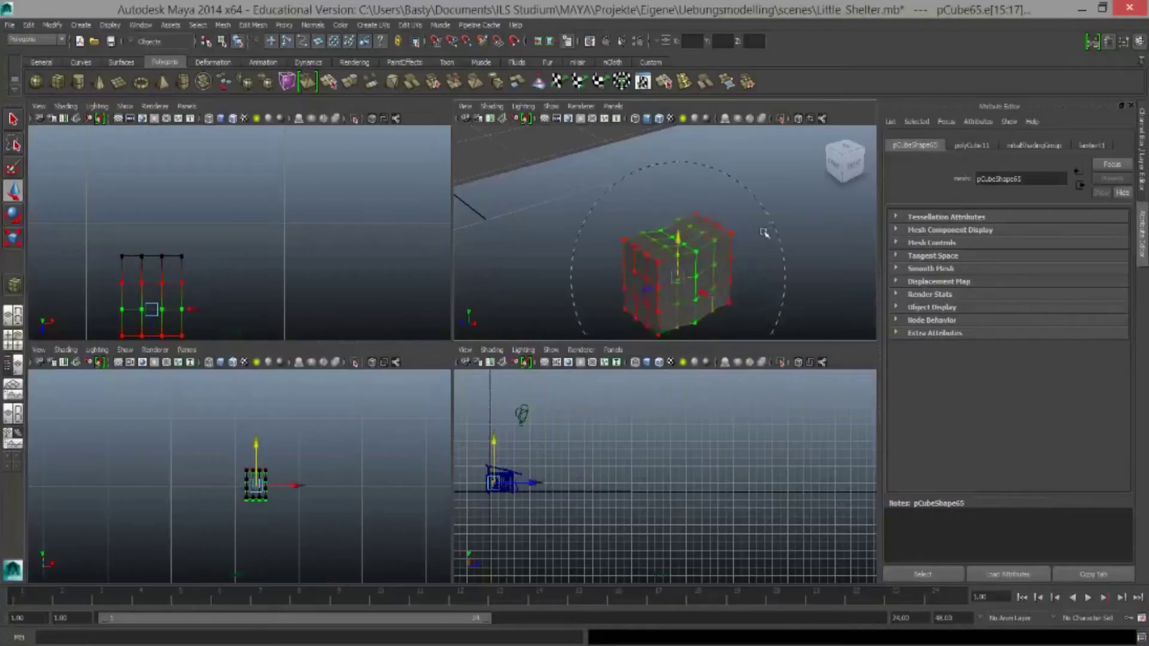
right_click_drag(660, 271, 670, 310, "ctrl")
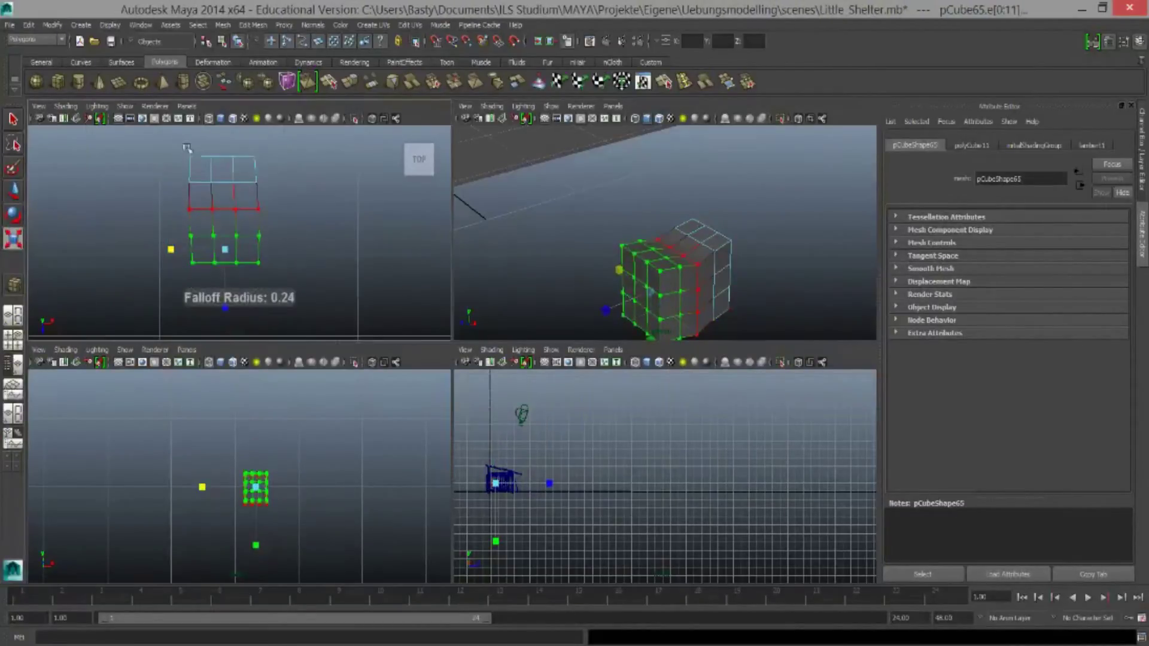
key("F9")
left_click_drag(290, 171, 144, 248)
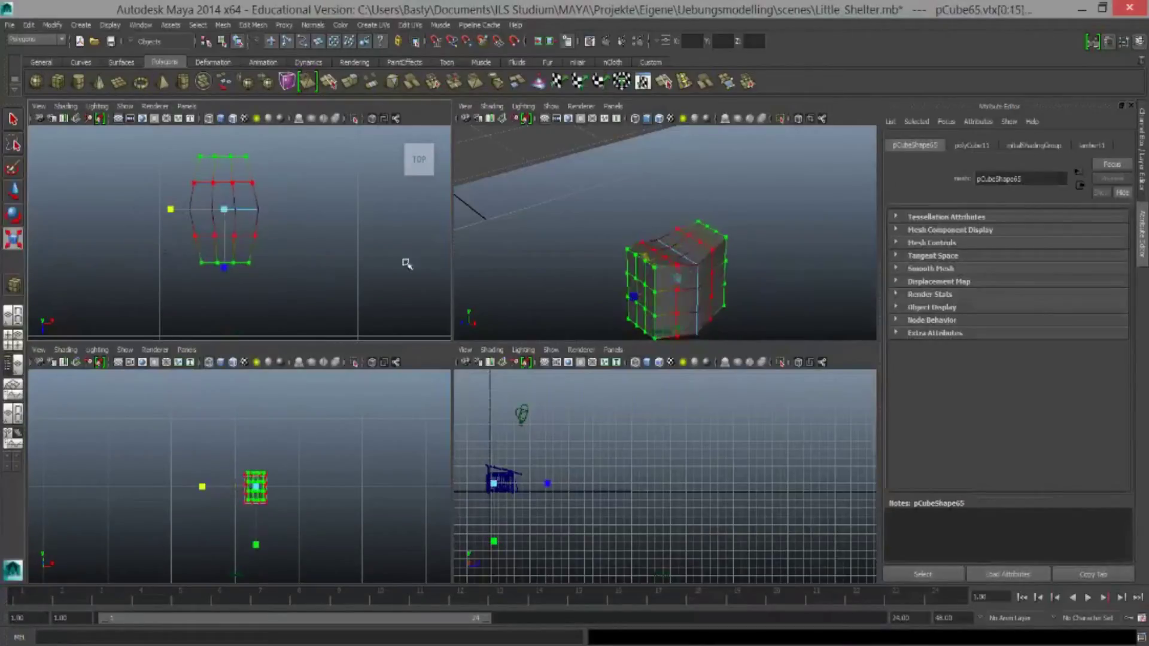
key("ctrl+z")
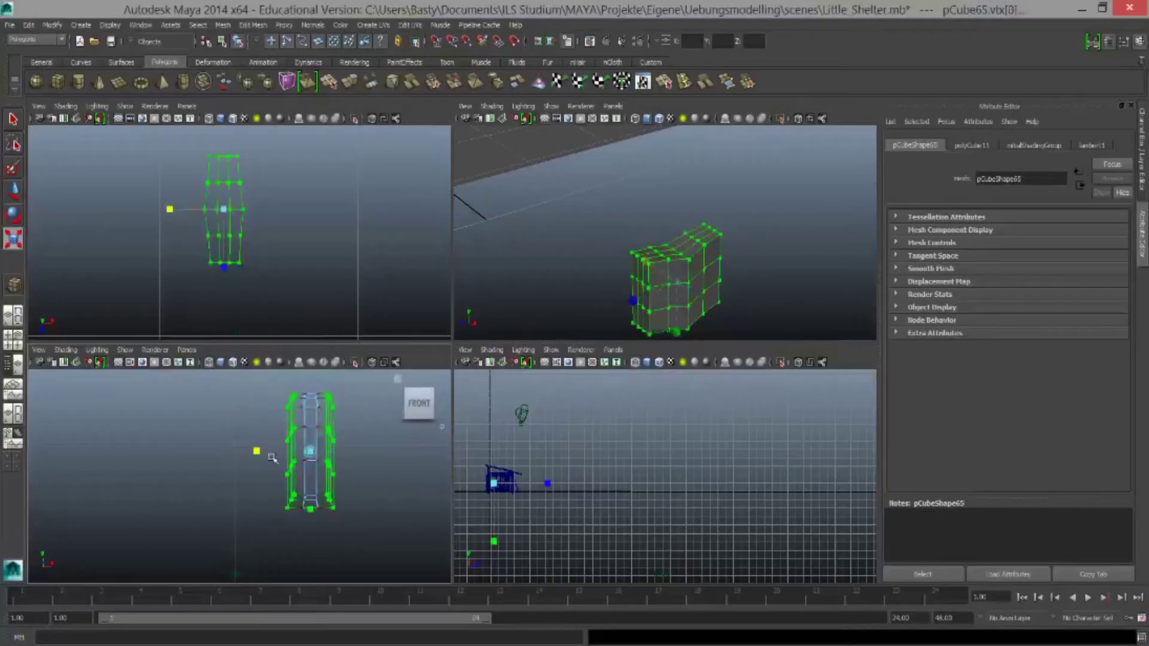
middle_click_drag(272, 458, 309, 459)
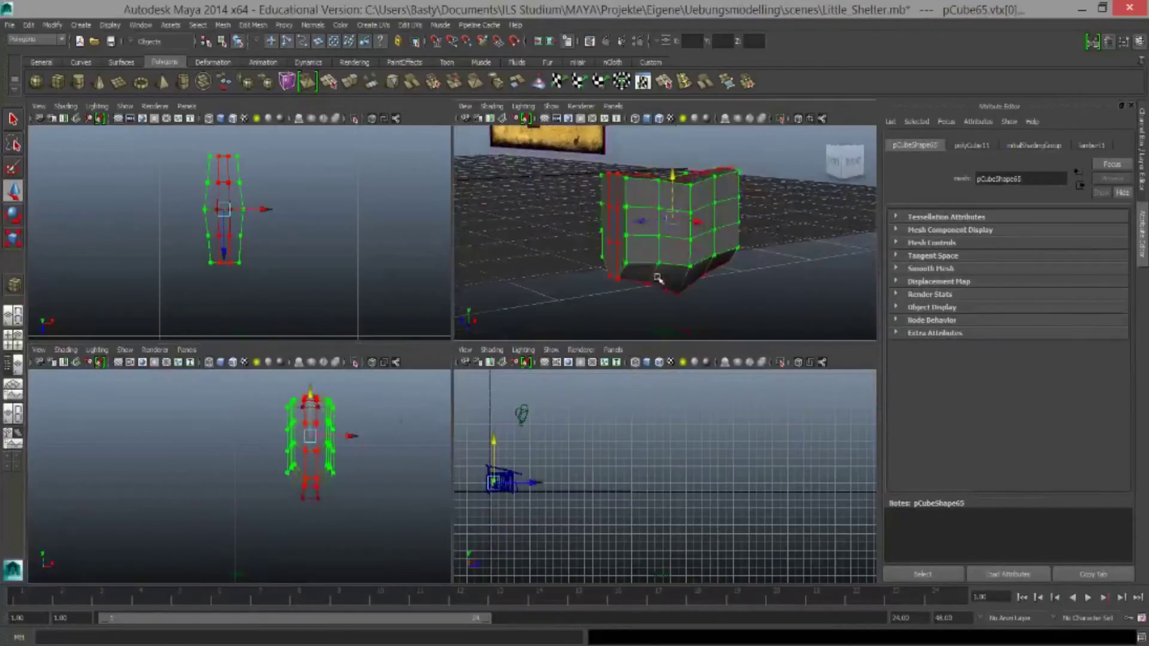
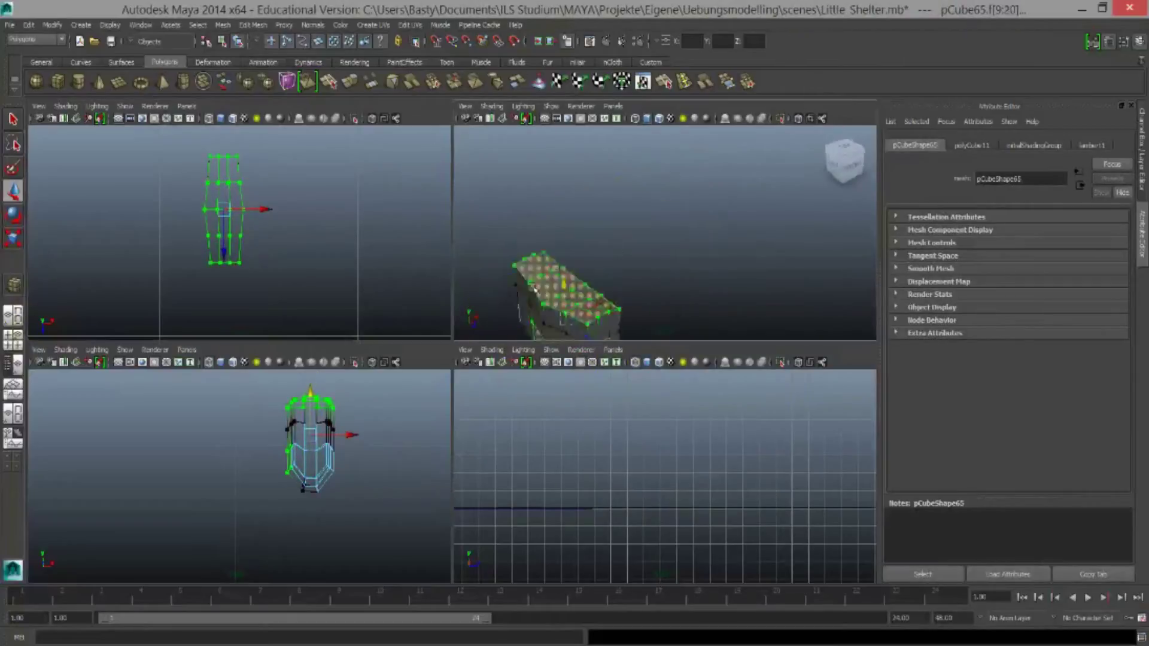
Extrude faces on the pot's side and prepare to scale them
key("ctrl+e")
key("ctrl+e")
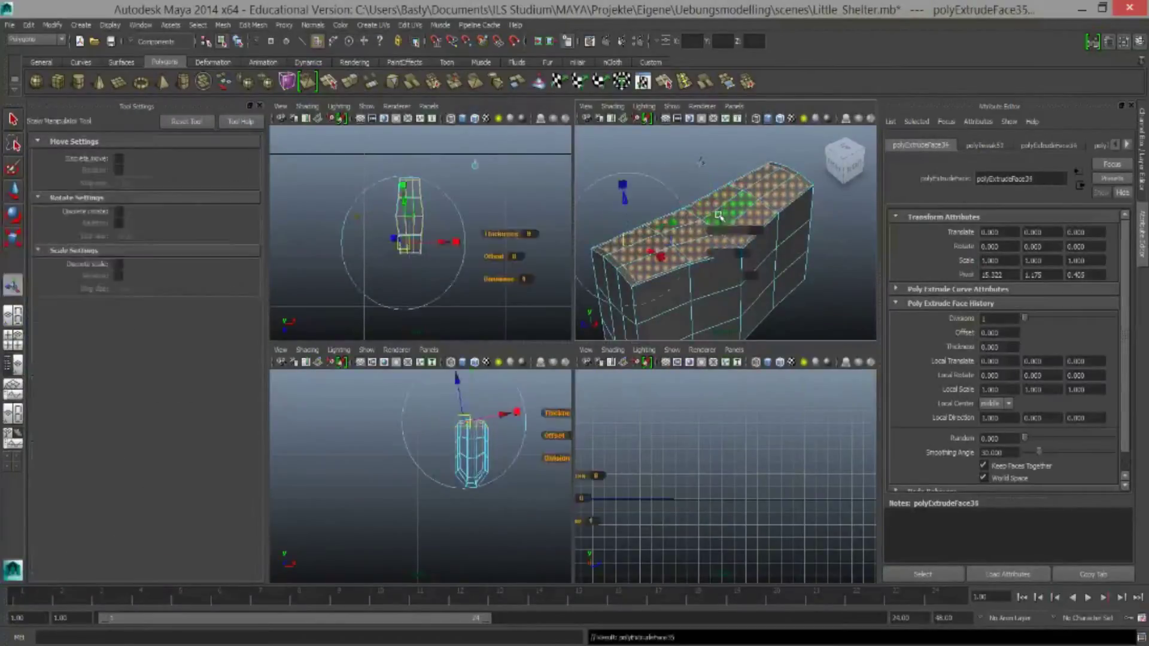
mouse_move(728, 236)
left_mouse_down("alt")
mouse_move(688, 251)
mouse_move(675, 272)
mouse_move(742, 267)
left_mouse_up("alt")
left_click(634, 216)
key("q")
key("b")
key("r")
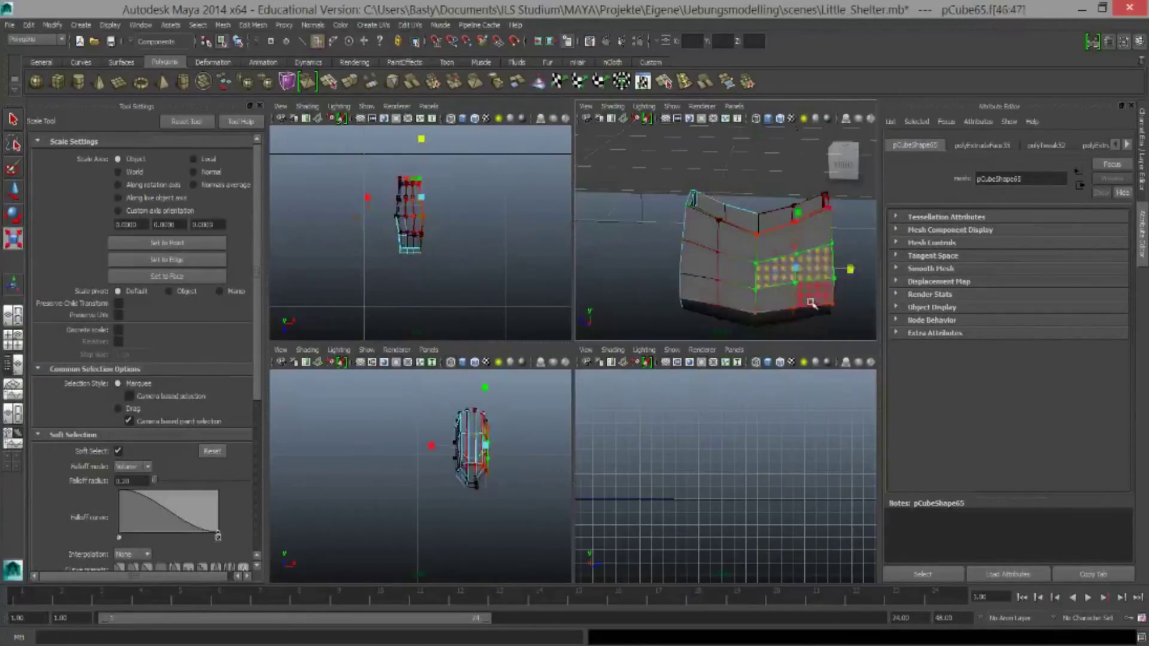
Select neighbouring side faces on the pot, scale them and extrude them again
left_click(783, 269)
right_click_drag(790, 263, 838, 246)
scroll(737, 258, "up", 5)
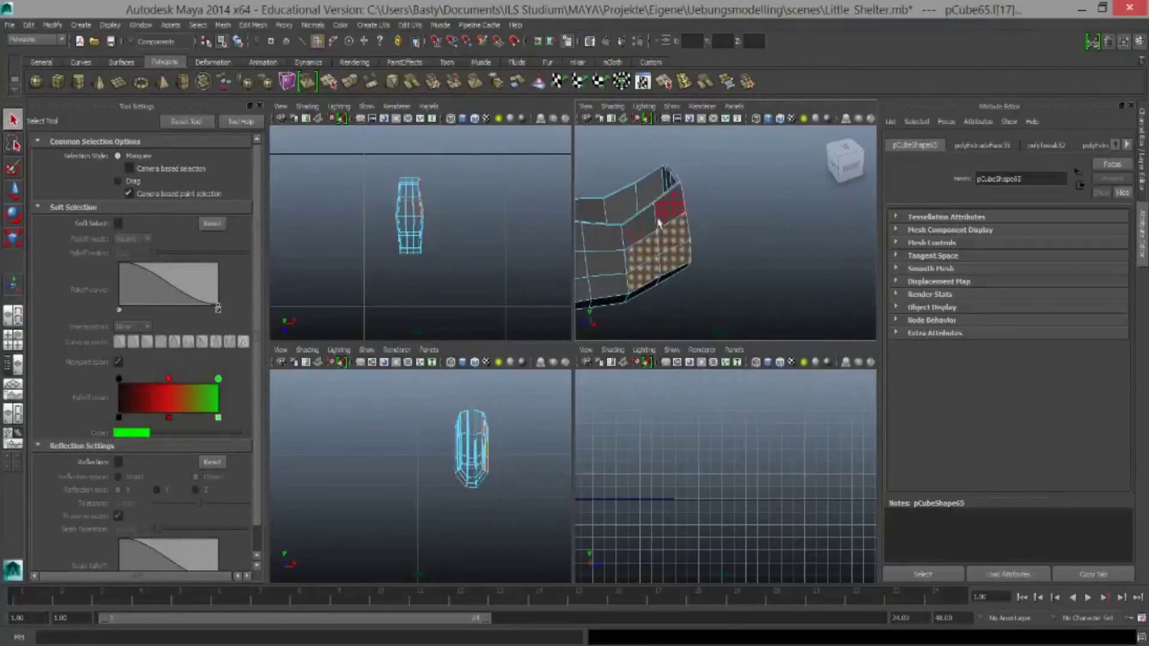
scroll(737, 258, "up", 3)
key("r")
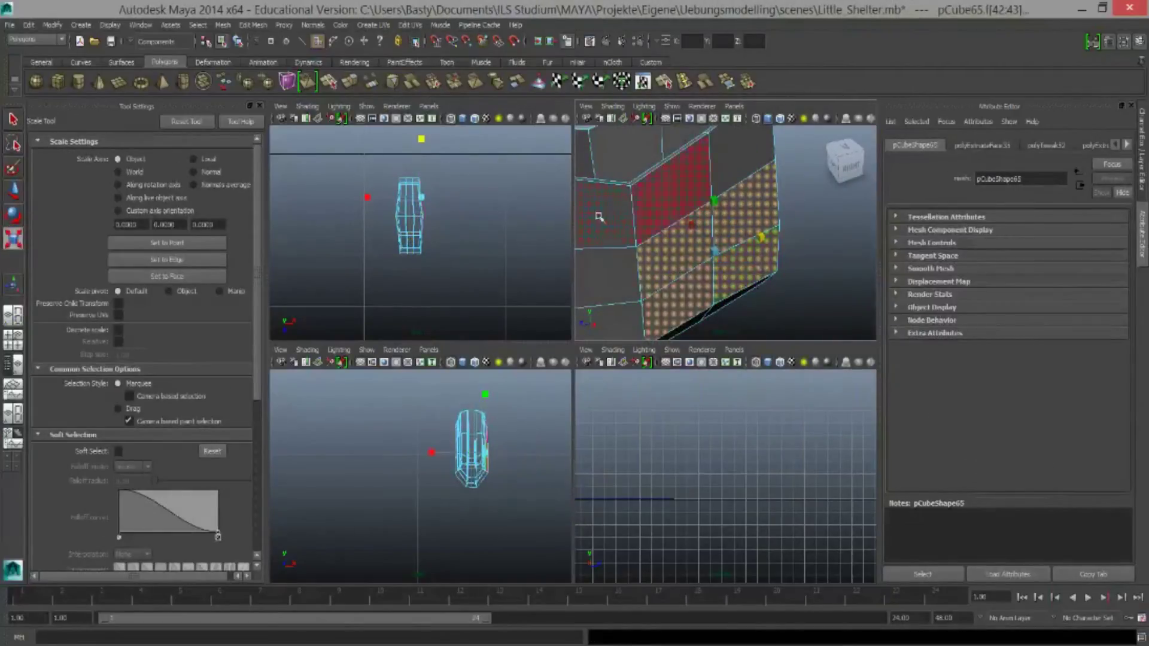
key("ctrl+e")
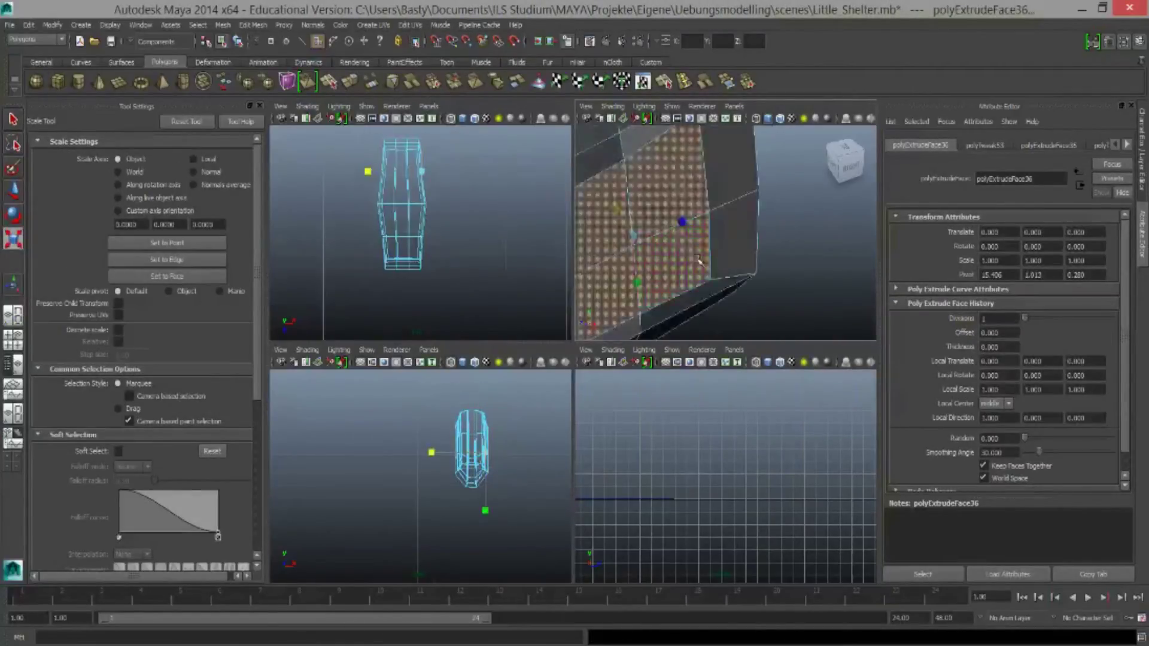
key("f")
key("w")
Insert an edge loop across the pot and extrude a new set of faces for the handle
key("y")
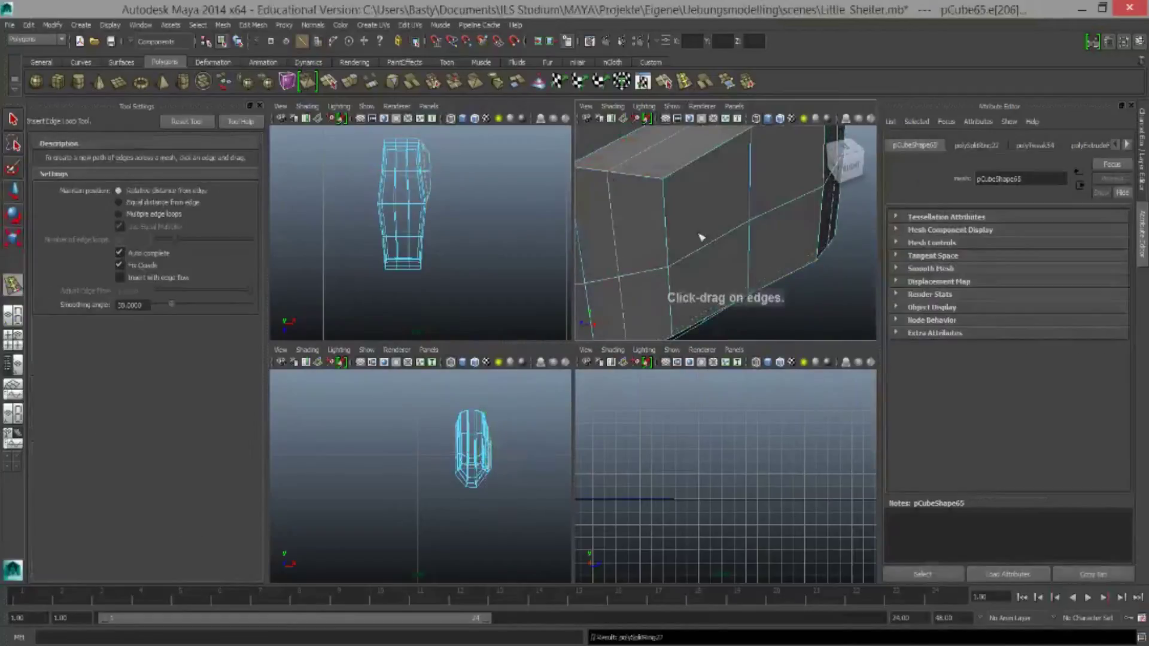
left_click(698, 238)
key("r")
left_click_drag(730, 227, 778, 217, "alt")
right_click_drag(778, 216, 821, 217)
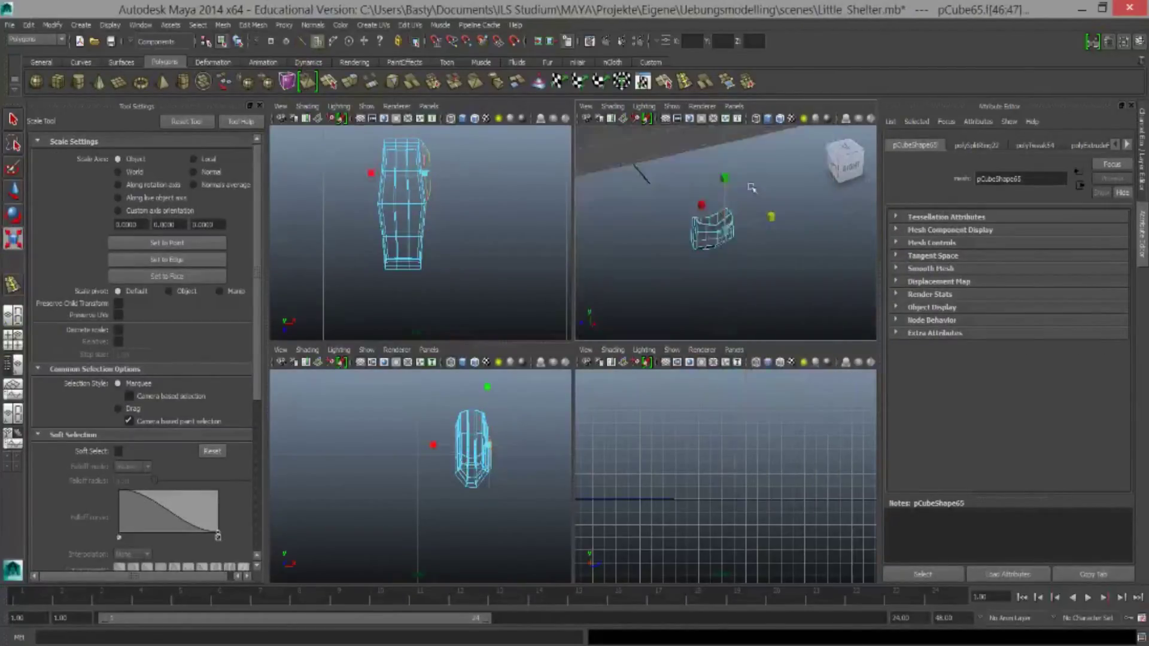
key("f")
key("ctrl+e")
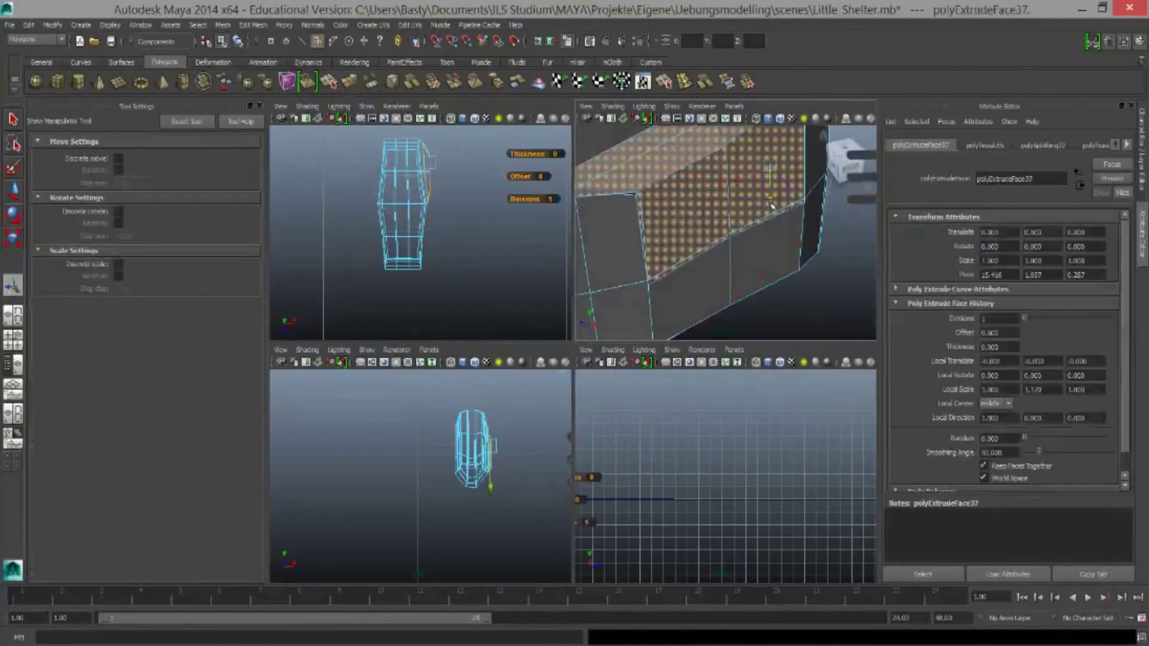
Extrude two single faces on the pot's side to build out the handle
left_click(802, 201)
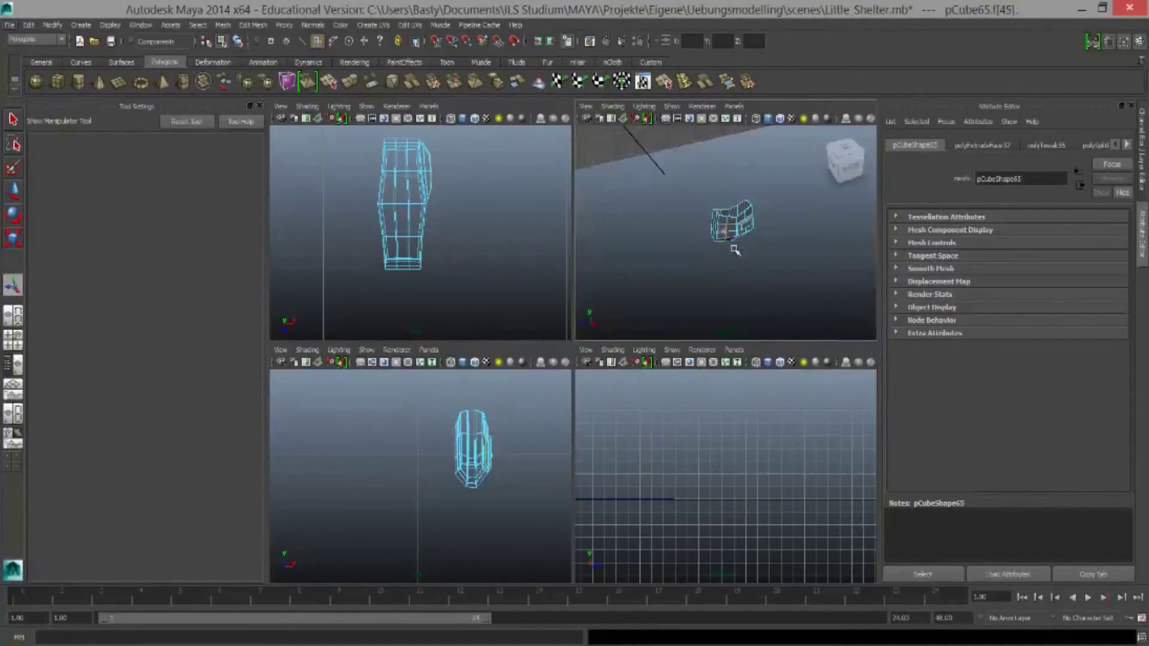
key("f")
key("ctrl+e")
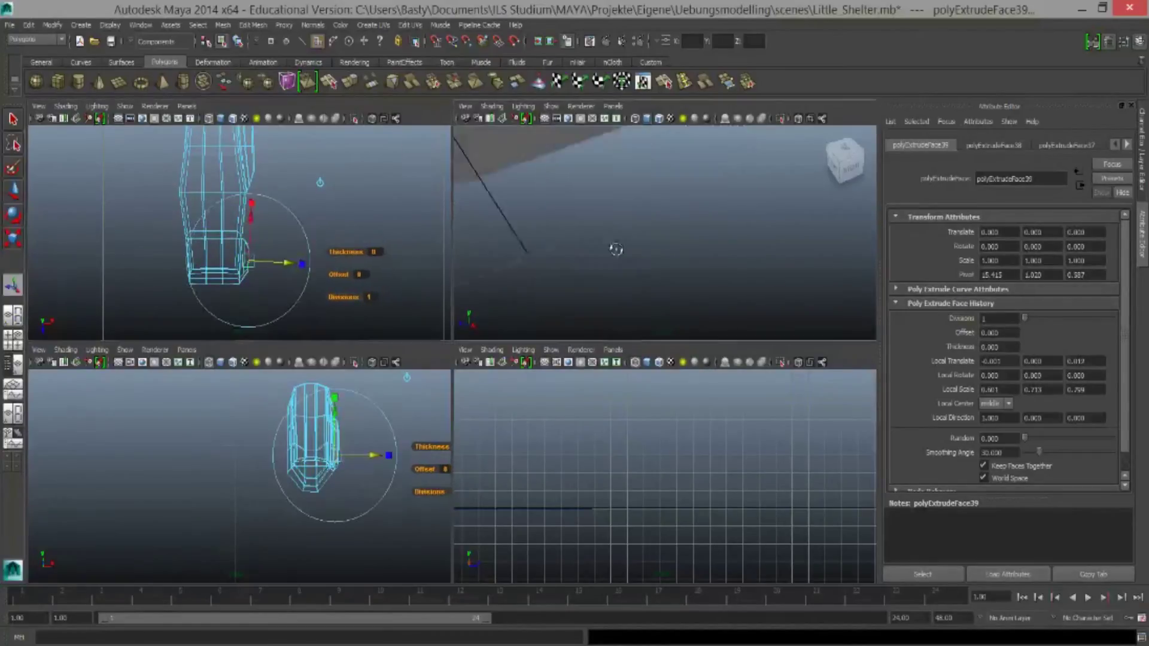
left_click(616, 258)
key("f")
key("ctrl+e")
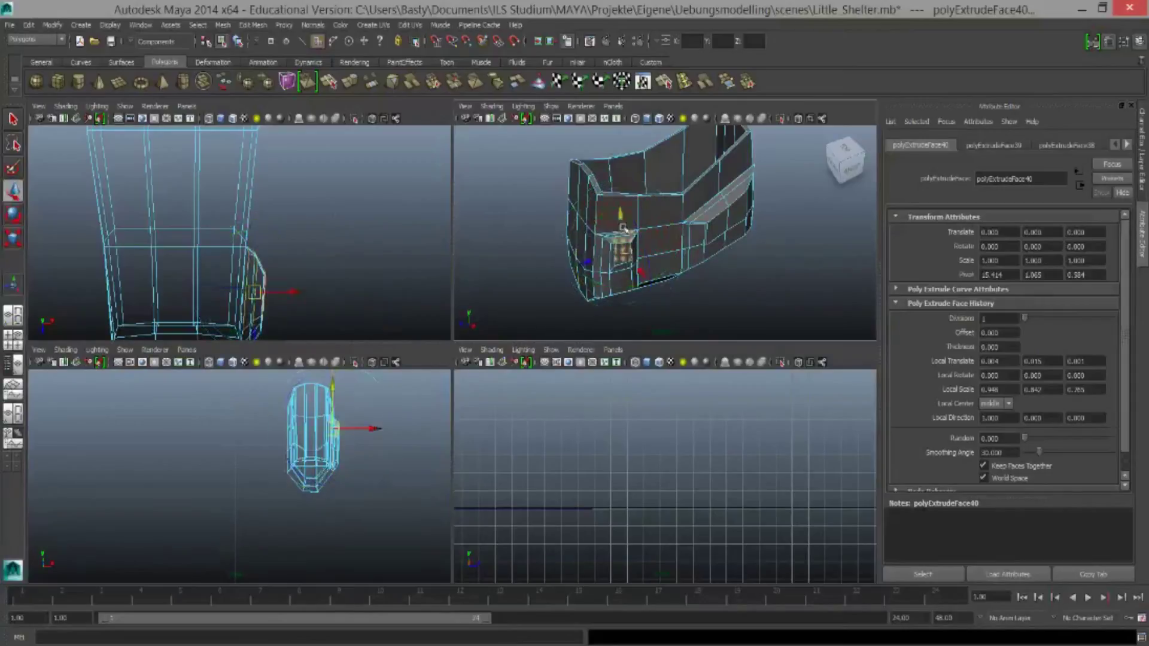
Check the smoothed pot preview, then extrude further faces on the handle
key("3")
mouse_move(628, 256)
left_mouse_down("alt")
mouse_move(694, 219)
mouse_move(700, 260)
mouse_move(672, 274)
mouse_move(714, 248)
mouse_move(665, 257)
mouse_move(748, 251)
mouse_move(778, 173)
left_mouse_up("alt")
key("1")
key("ctrl+e")
key("F10")
right_click_drag(777, 174, 778, 197)
left_click(744, 244)
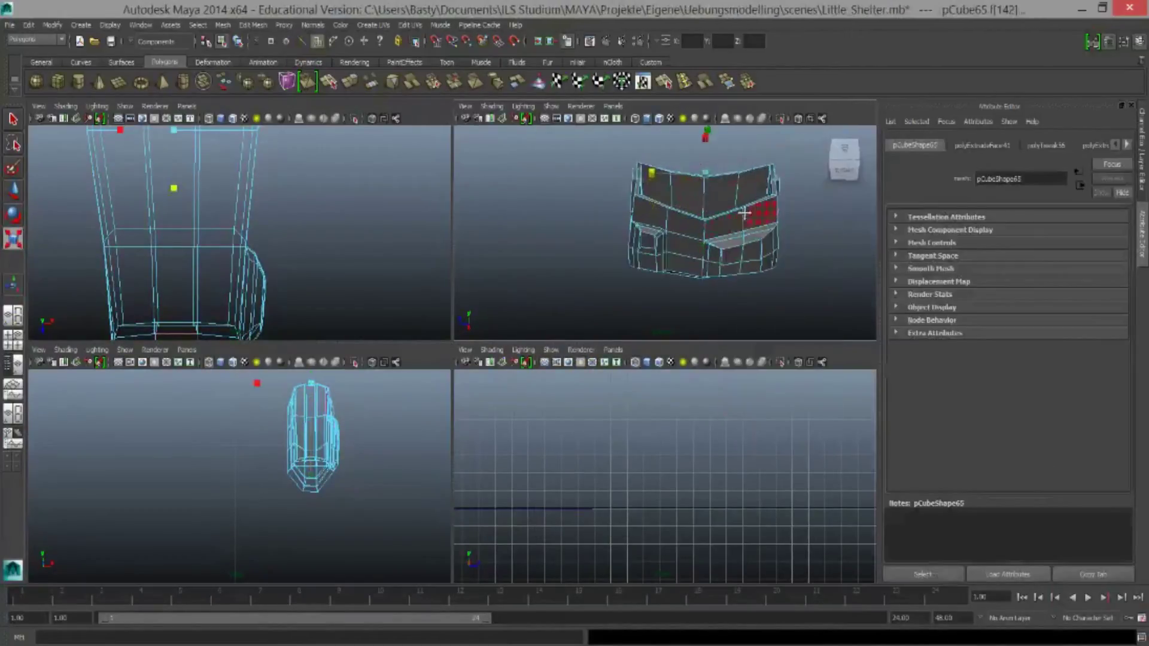
left_click_drag(744, 244, 684, 190, "alt")
key("ctrl+e")
Return to object mode, select the whole pot and zoom out to the shelter scene
scroll(684, 190, "down", 3)
scroll(597, 268, "up", 6)
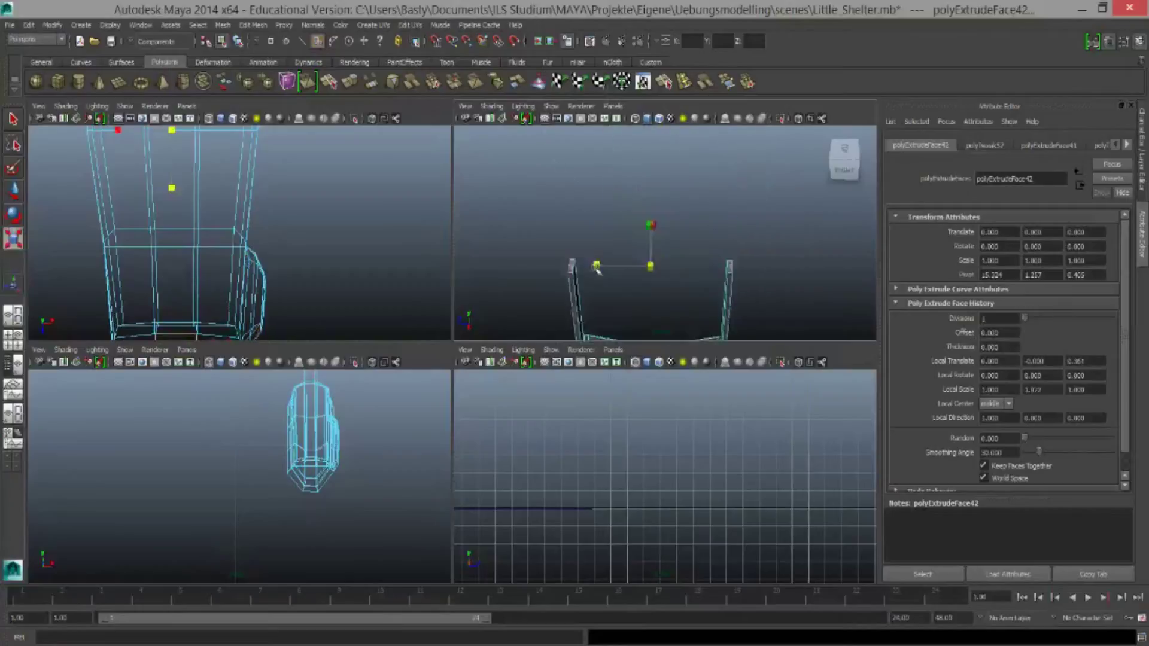
scroll(645, 286, "down", 4)
mouse_move(646, 285)
left_mouse_down("alt")
mouse_move(670, 239)
mouse_move(692, 235)
left_mouse_up("alt")
key("F8")
left_click(694, 220)
scroll(678, 212, "up", 5)
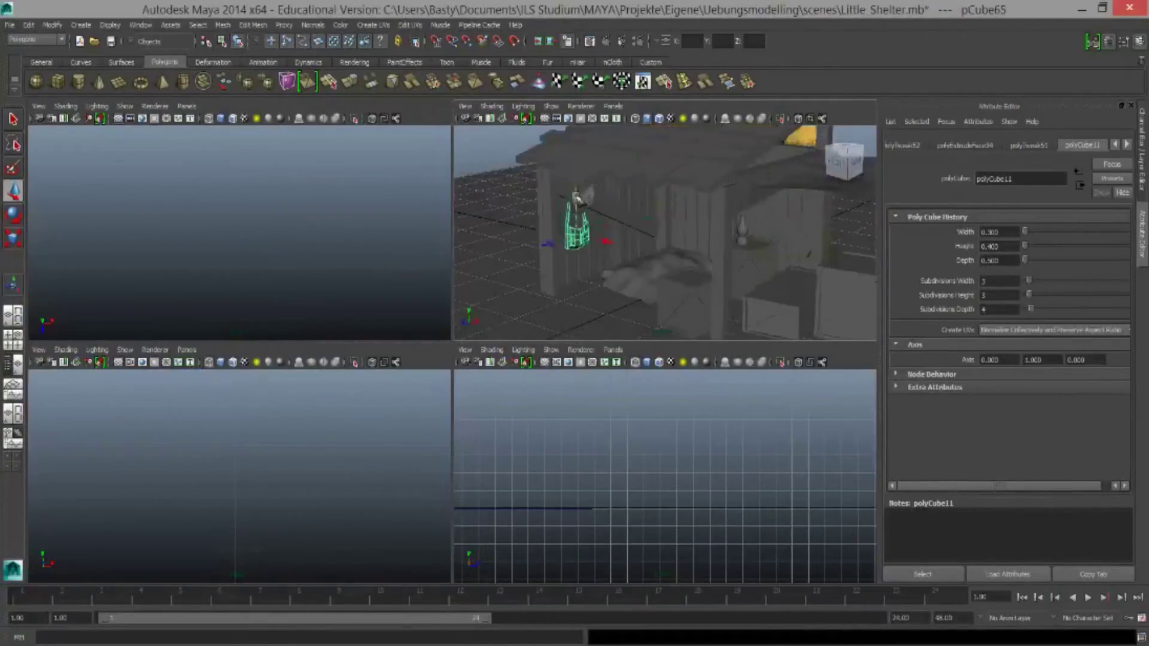
Orbit around the pot in the scene and select the pot and the neighbouring shelter mesh
scroll(576, 195, "up", 3)
left_click_drag(575, 194, 658, 239, "alt")
left_click(772, 263)
key("r")
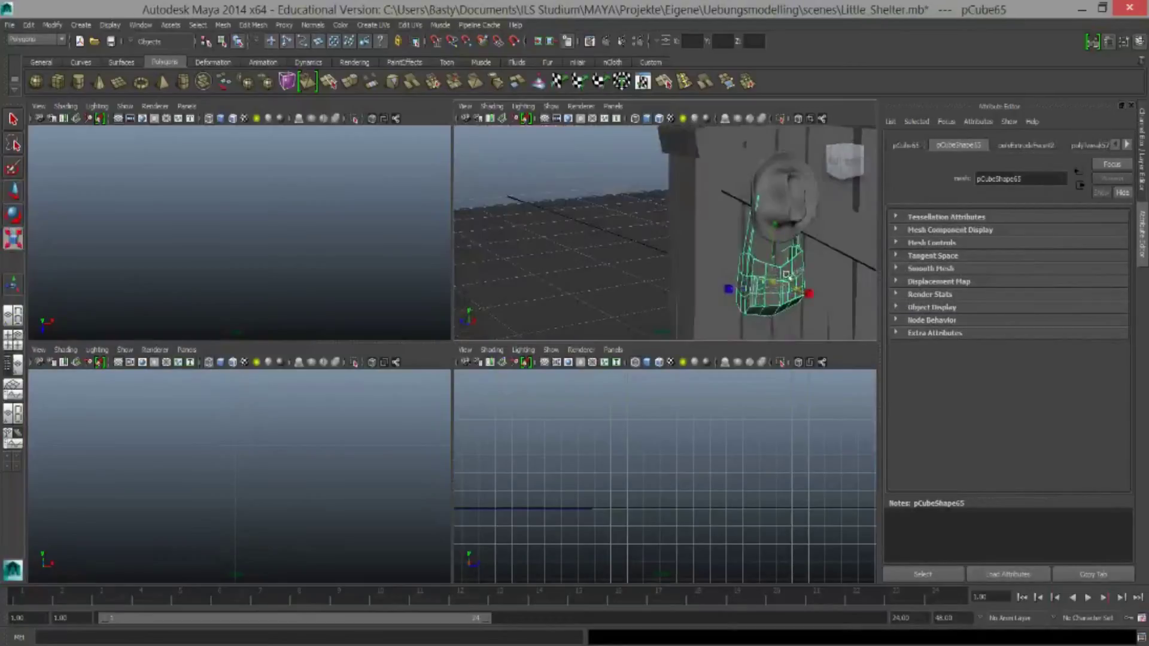
left_click_drag(789, 286, 748, 269, "alt")
scroll(654, 256, "up", 5)
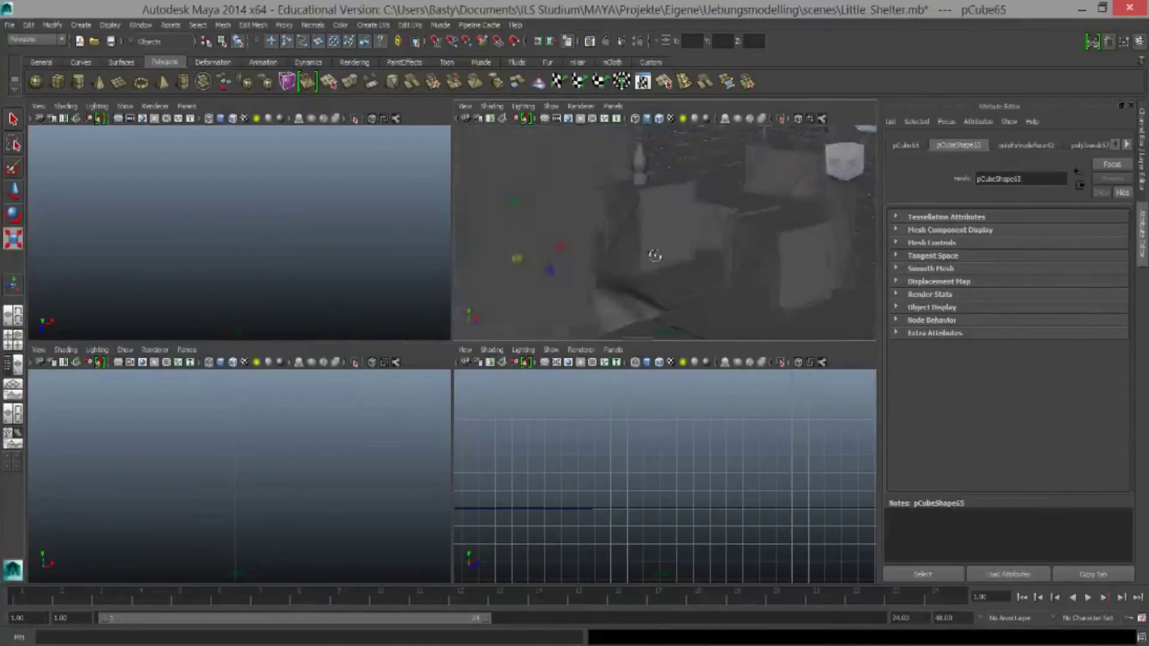
scroll(533, 200, "down", 2)
left_click(687, 256)
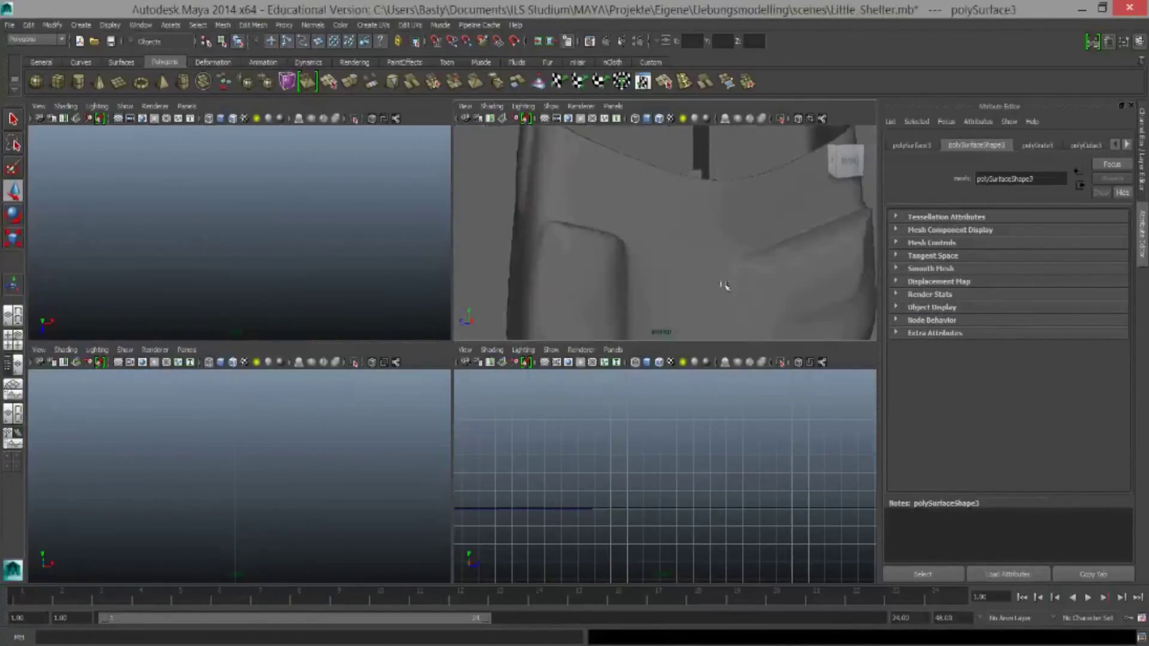
scroll(722, 287, "up", 3)
Inspect edges on the pot's handle from several angles, then select the whole pot
left_click(730, 311)
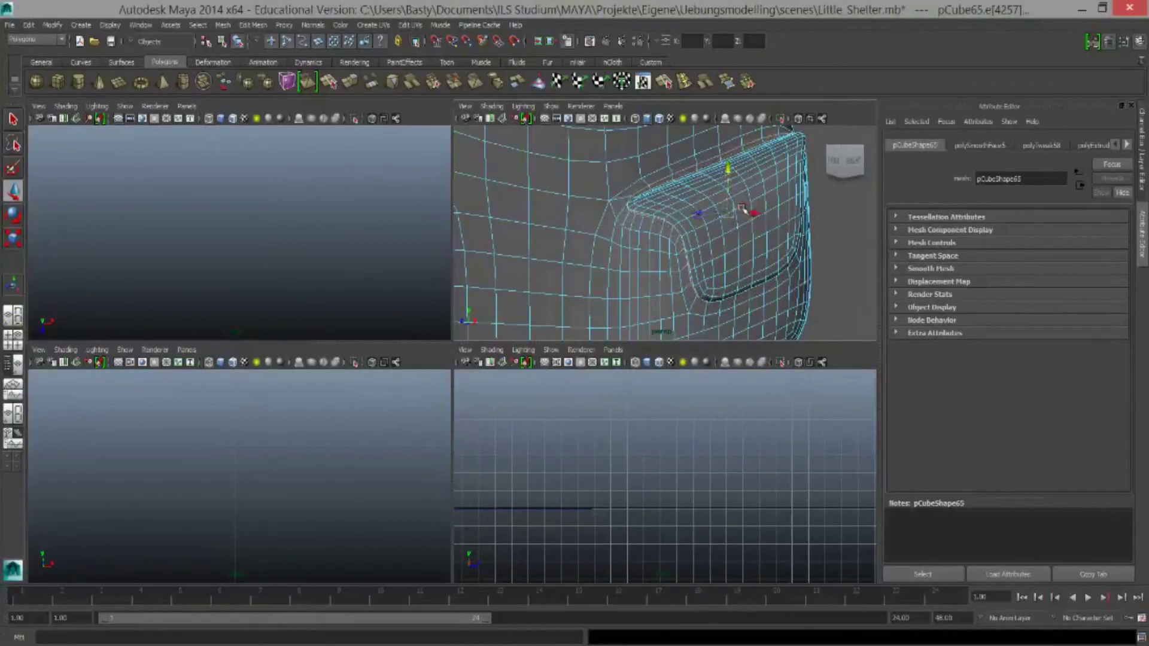
left_click_drag(685, 271, 561, 328, "alt")
left_click(561, 328)
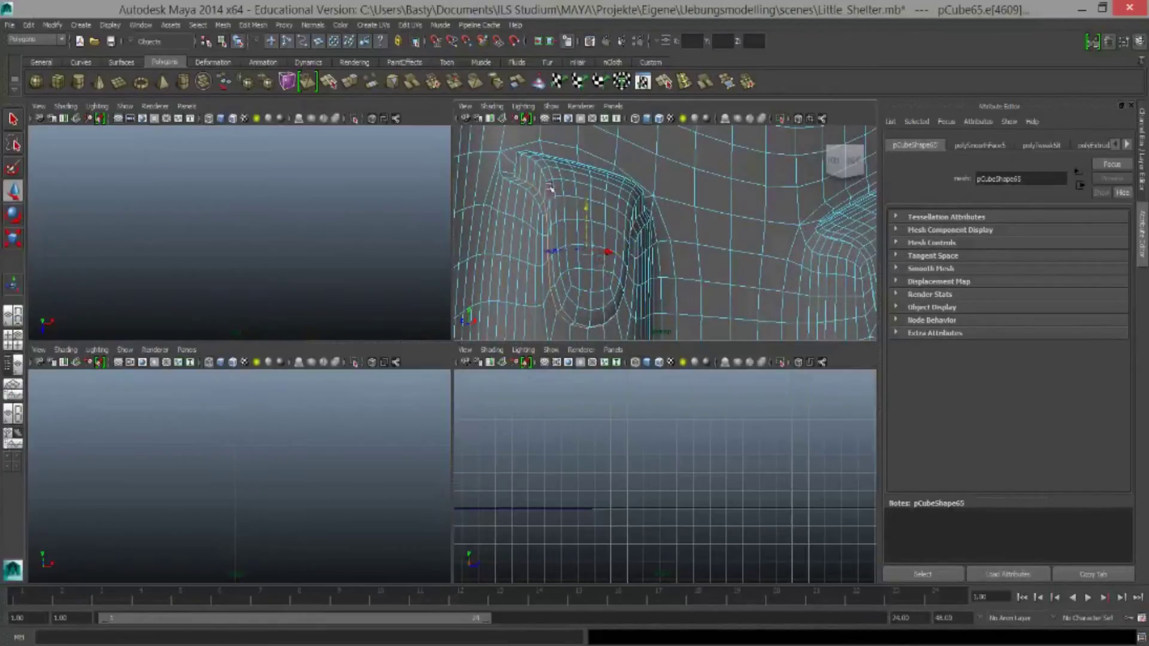
scroll(589, 192, "down", 5)
left_click(615, 264)
left_click_drag(615, 264, 671, 292, "alt")
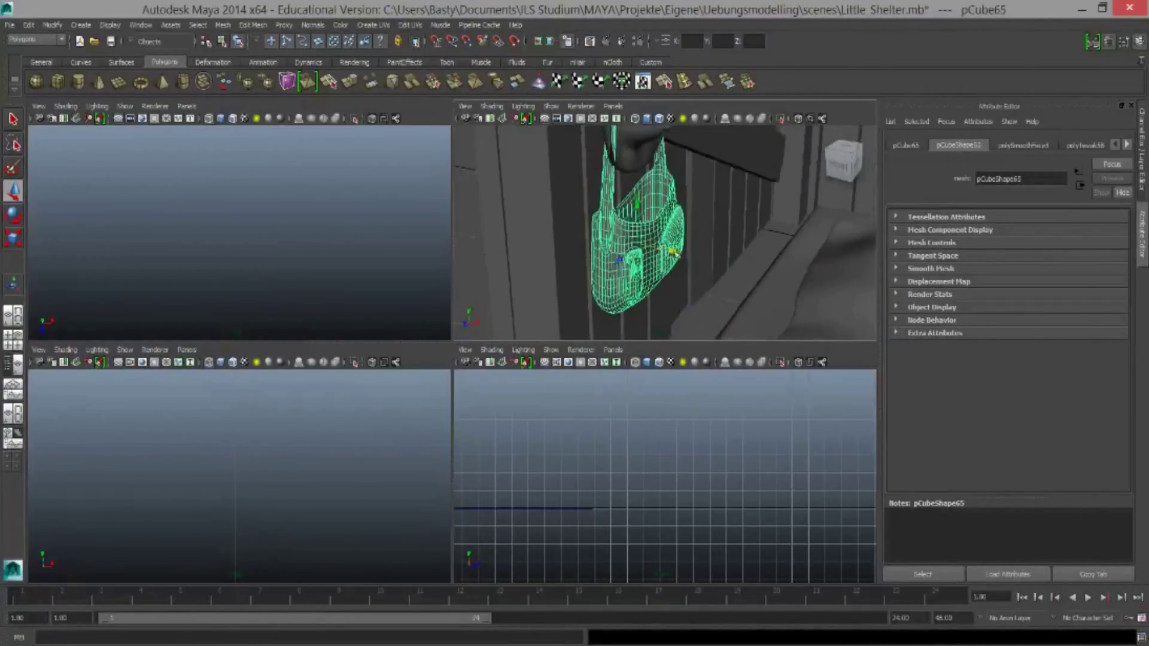
scroll(628, 263, "up", 5)
scroll(177, 251, "down", 5)
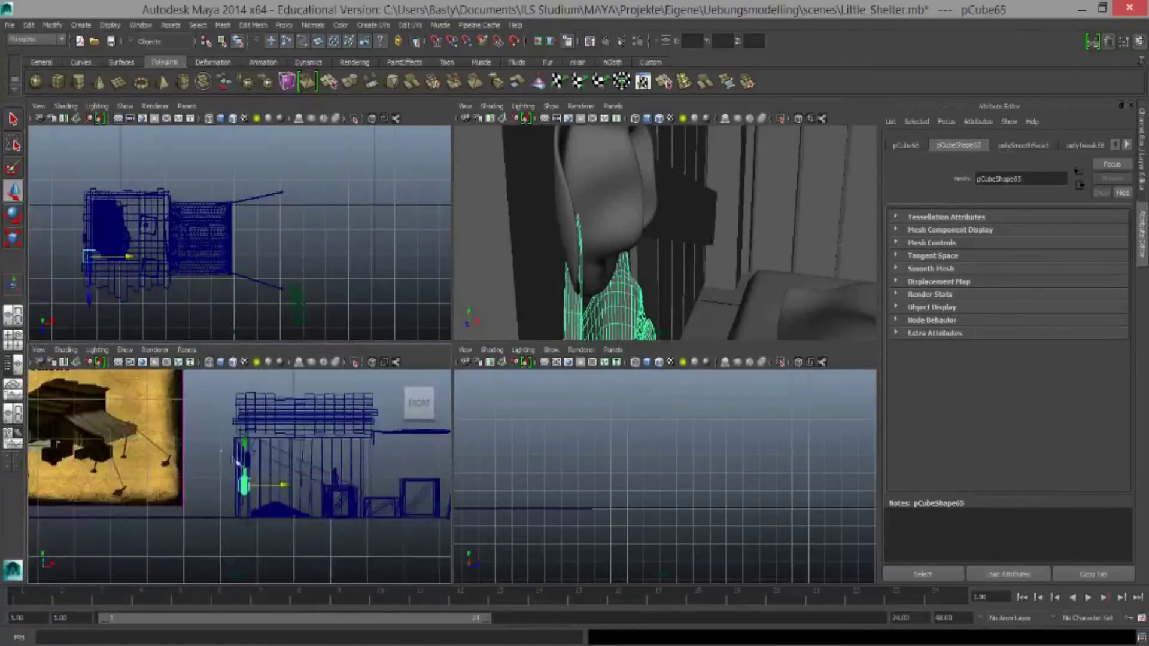
scroll(204, 401, "up", 5)
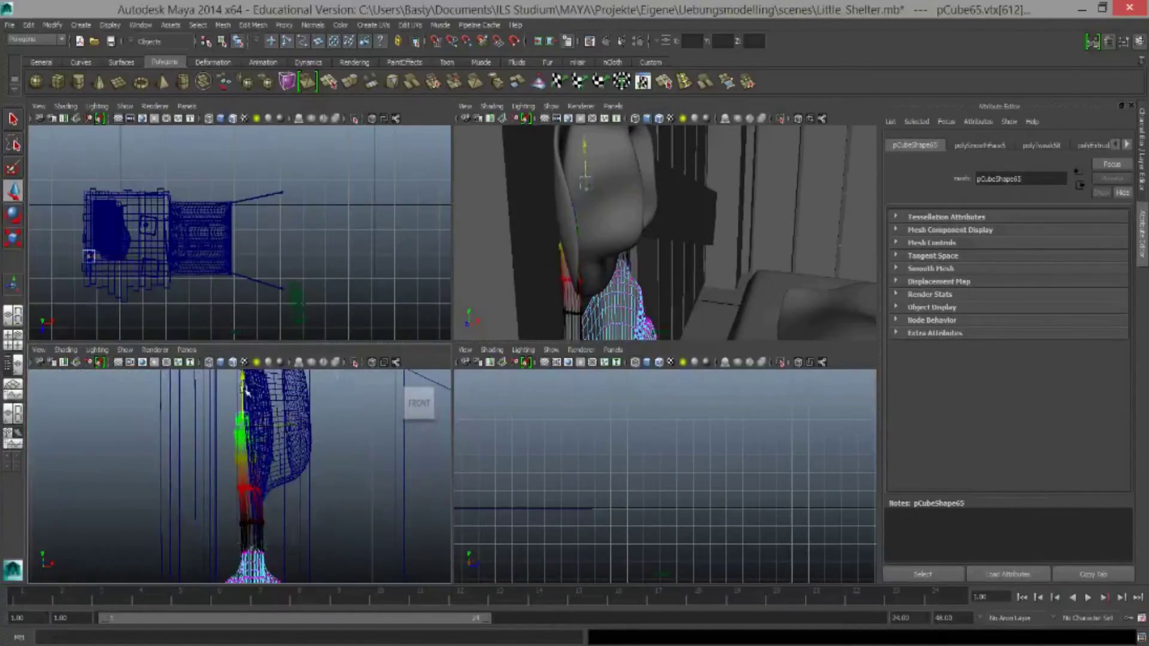
Select the adjacent shelter mesh and show the textured concept camera in the lower-left view
left_click(350, 81)
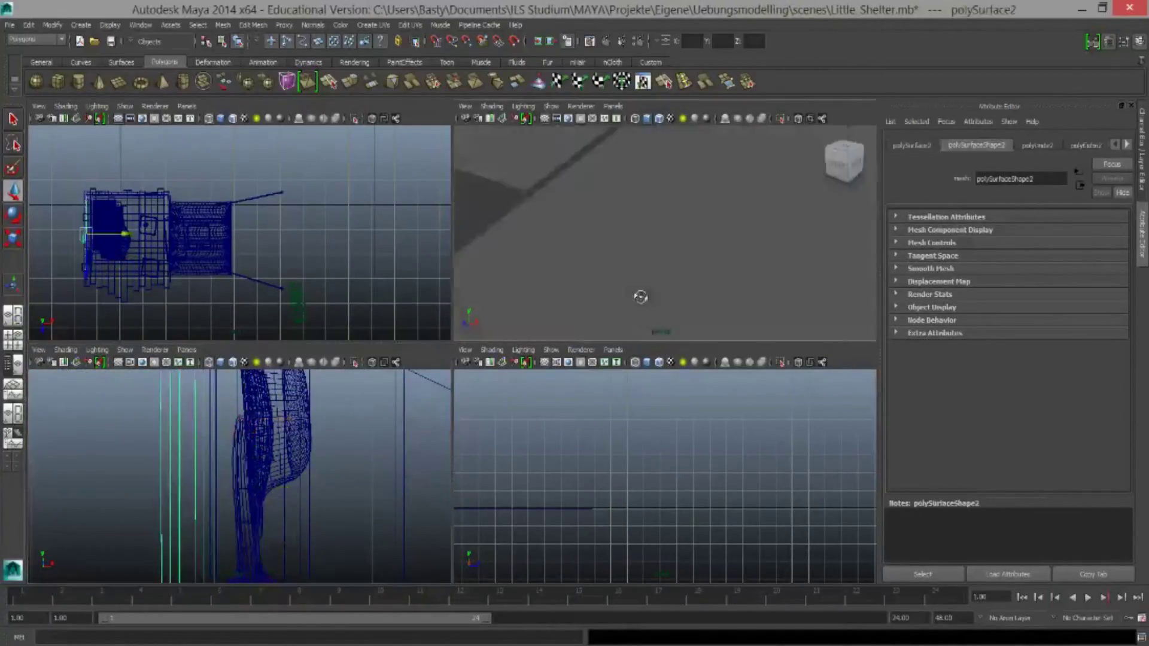
left_click(39, 350)
left_click(179, 174)
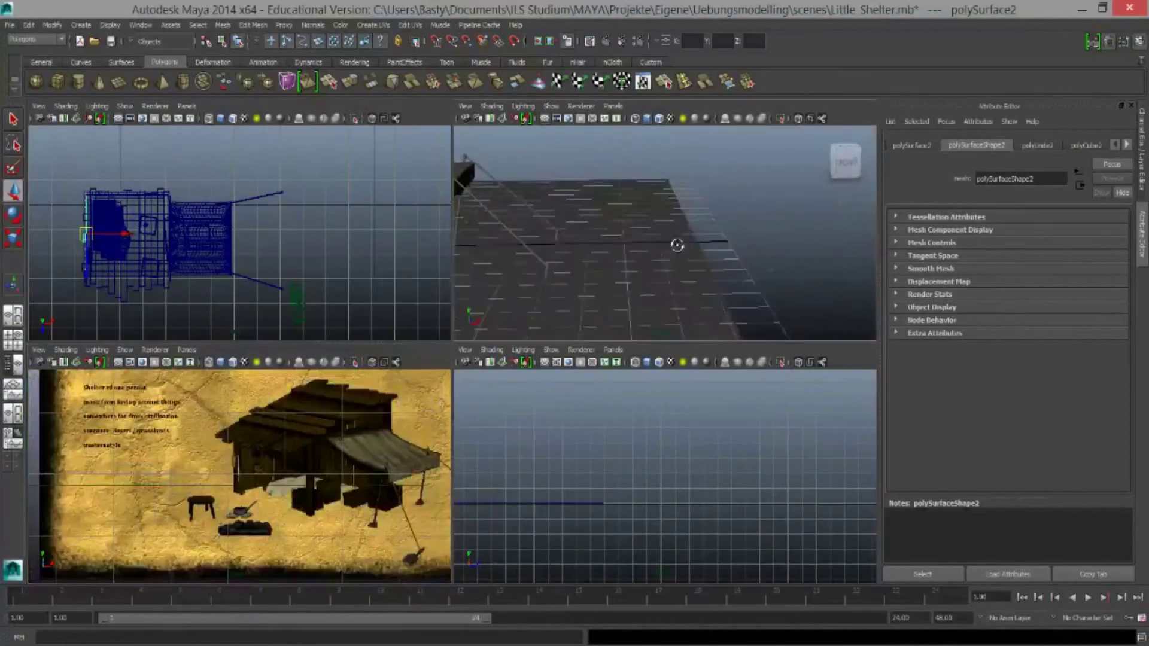
Insert an edge loop through the plank cube and raise its bottom vertices into a slope
key("f")
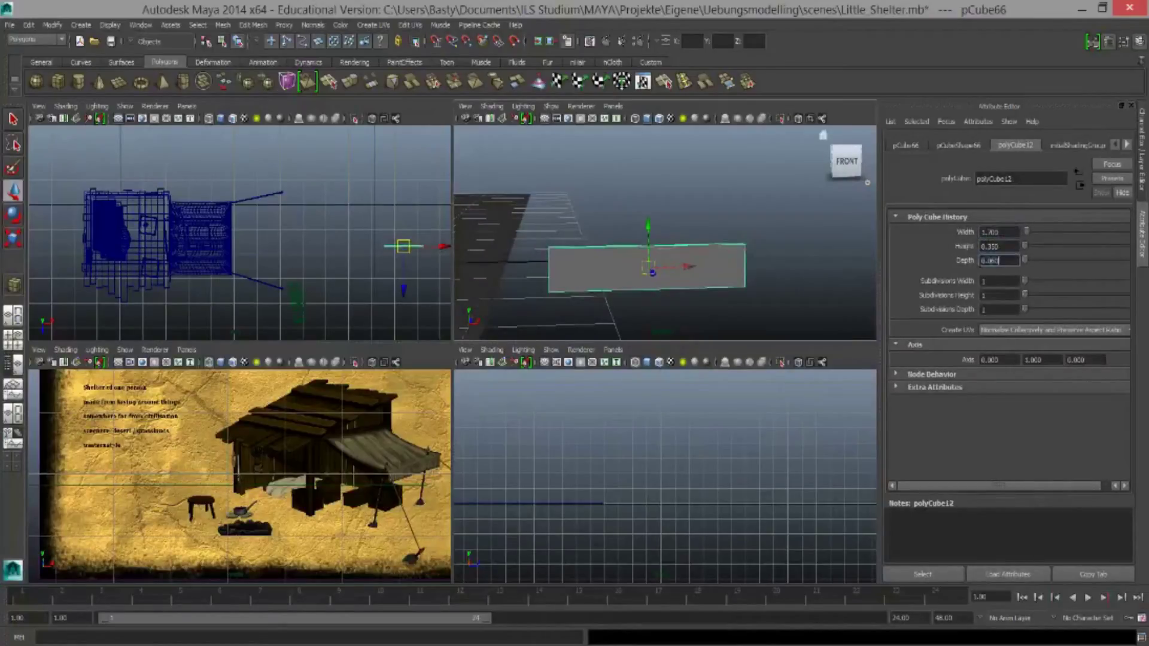
left_click(261, 429)
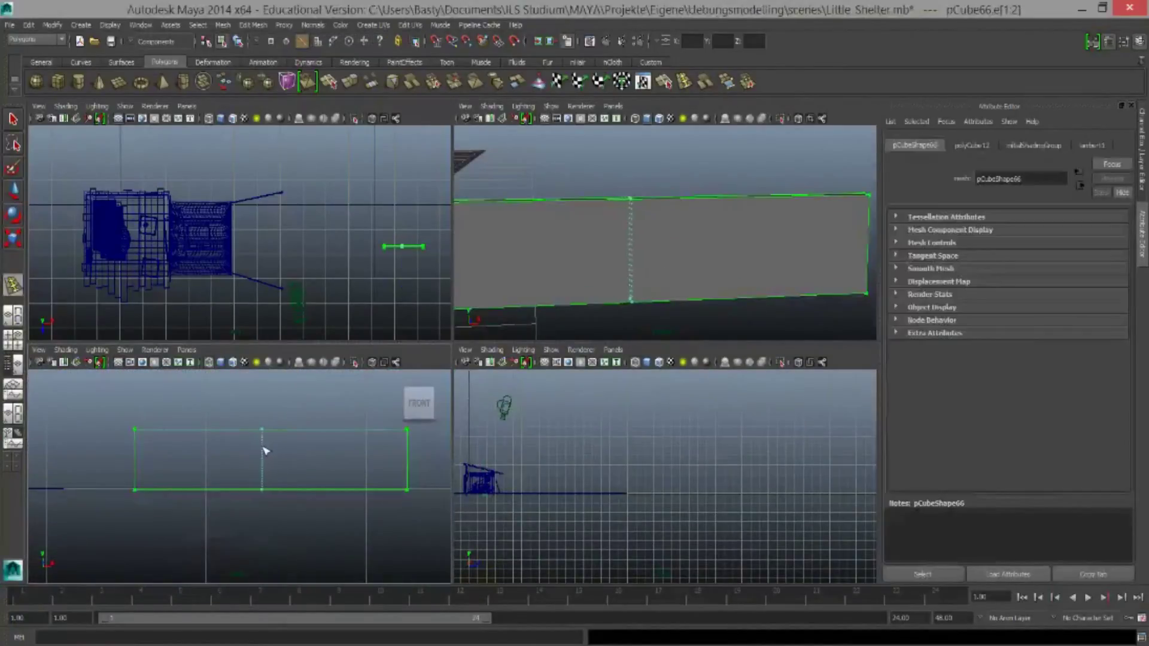
right_click_drag(257, 455, 257, 419)
left_click_drag(418, 503, 239, 475)
key("w")
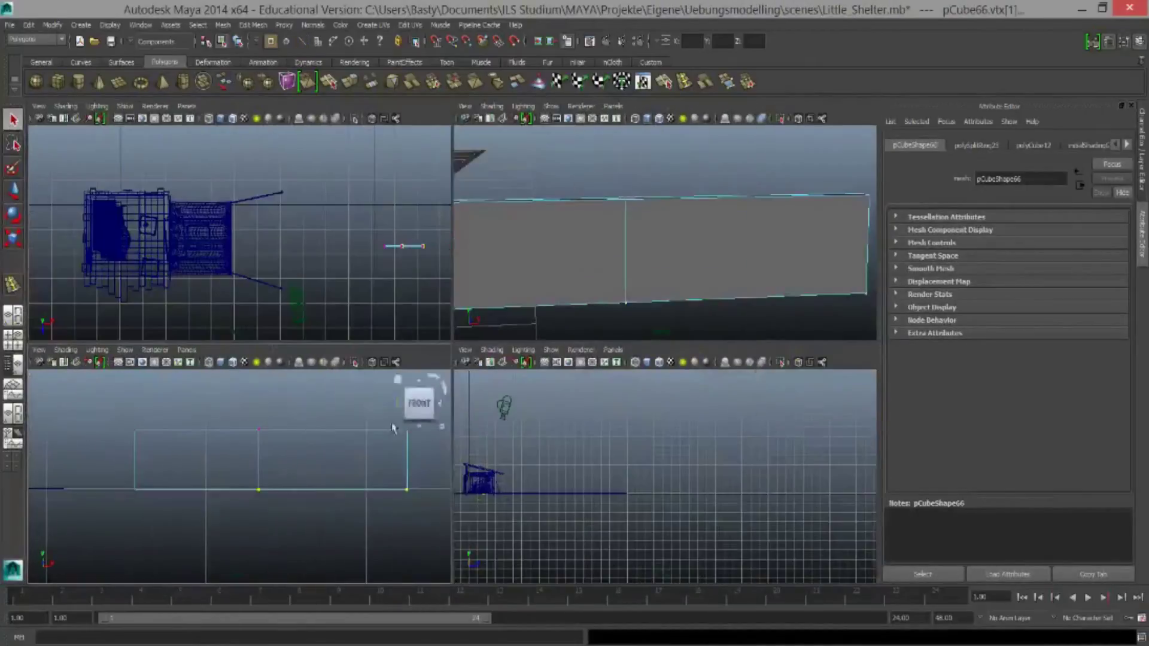
left_click_drag(336, 450, 338, 407)
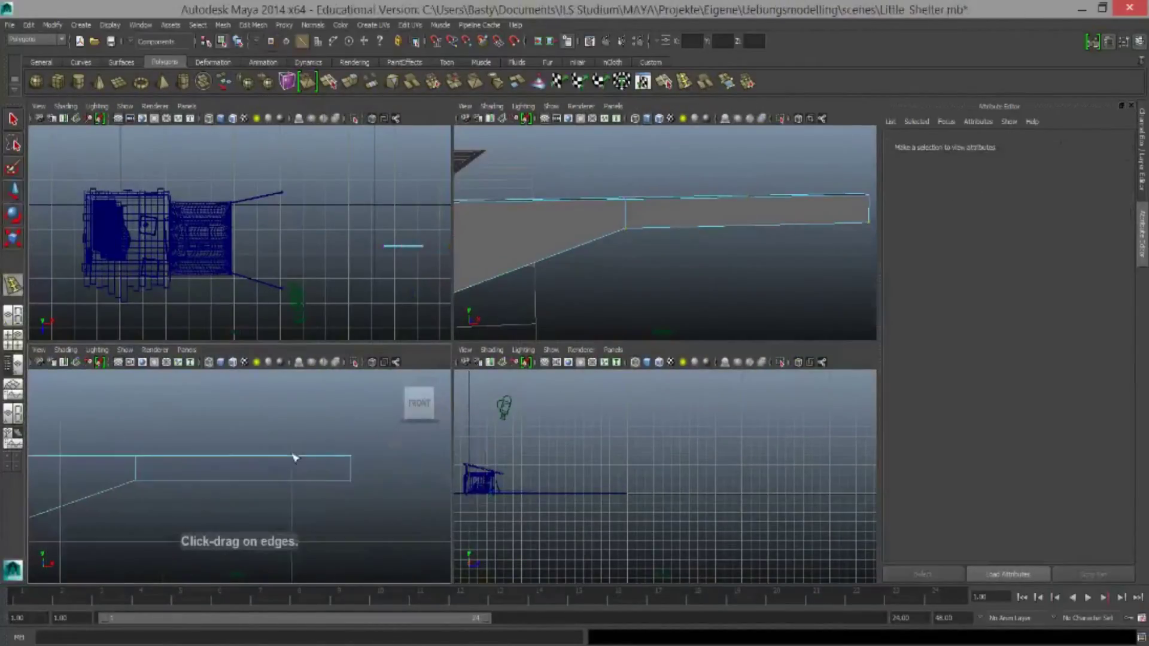
Add several more edge loops across the rifle stock near the bend and butt
left_click(334, 456)
left_click(305, 473)
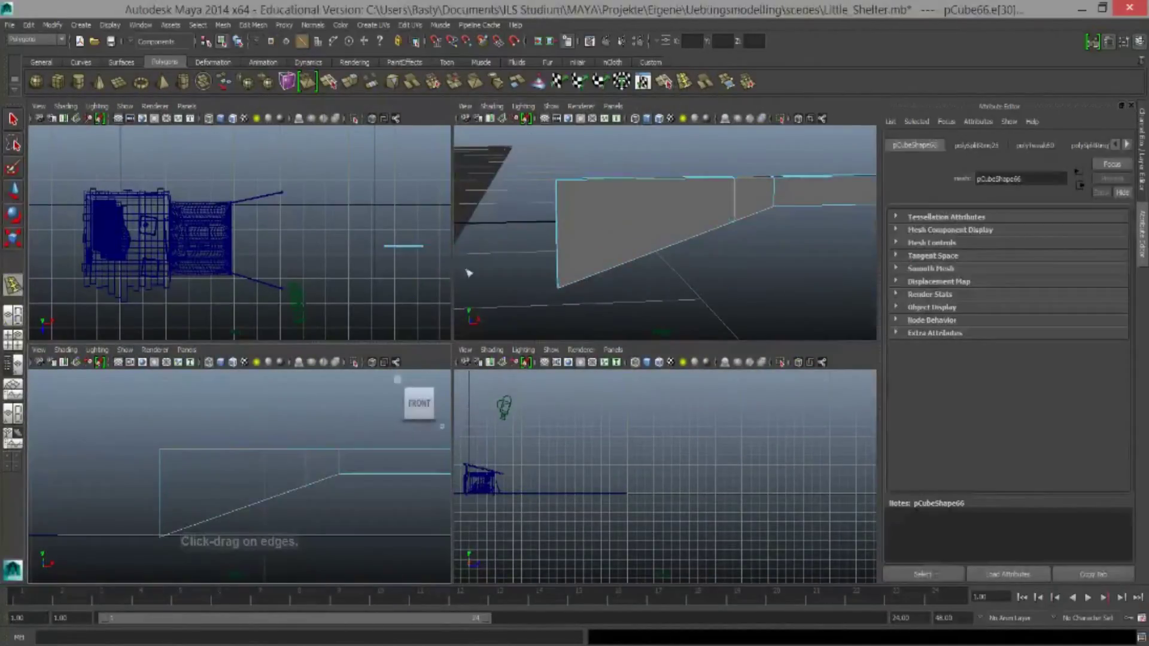
right_click_drag(334, 406, 281, 413)
left_click_drag(296, 520, 313, 466)
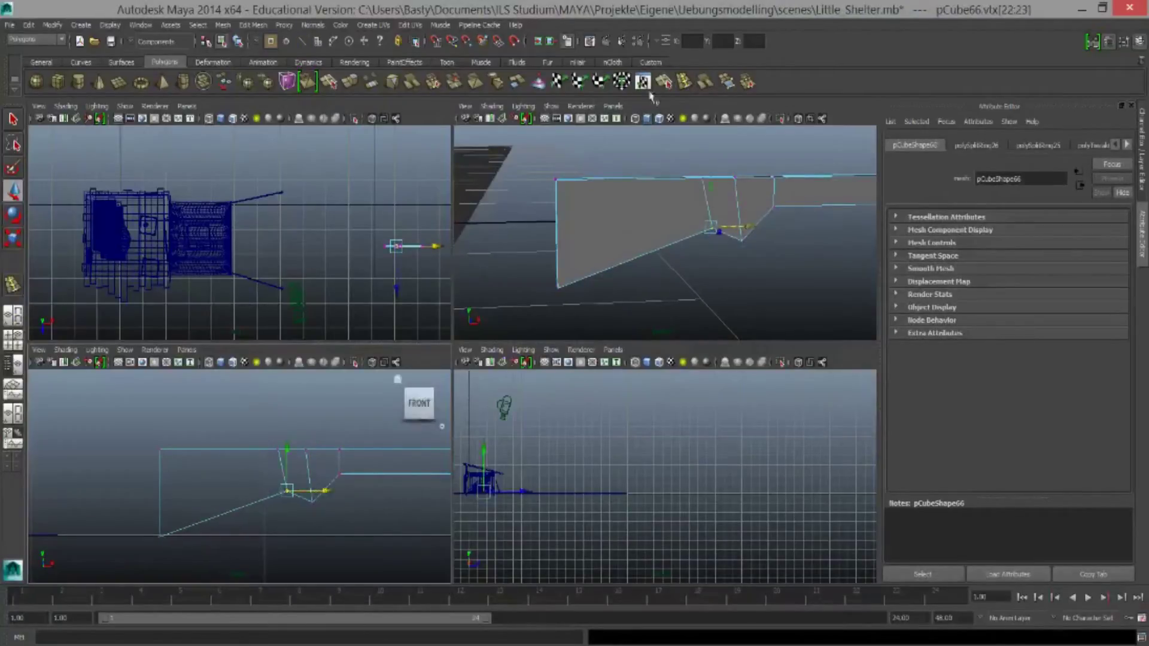
left_click(160, 491)
key("y")
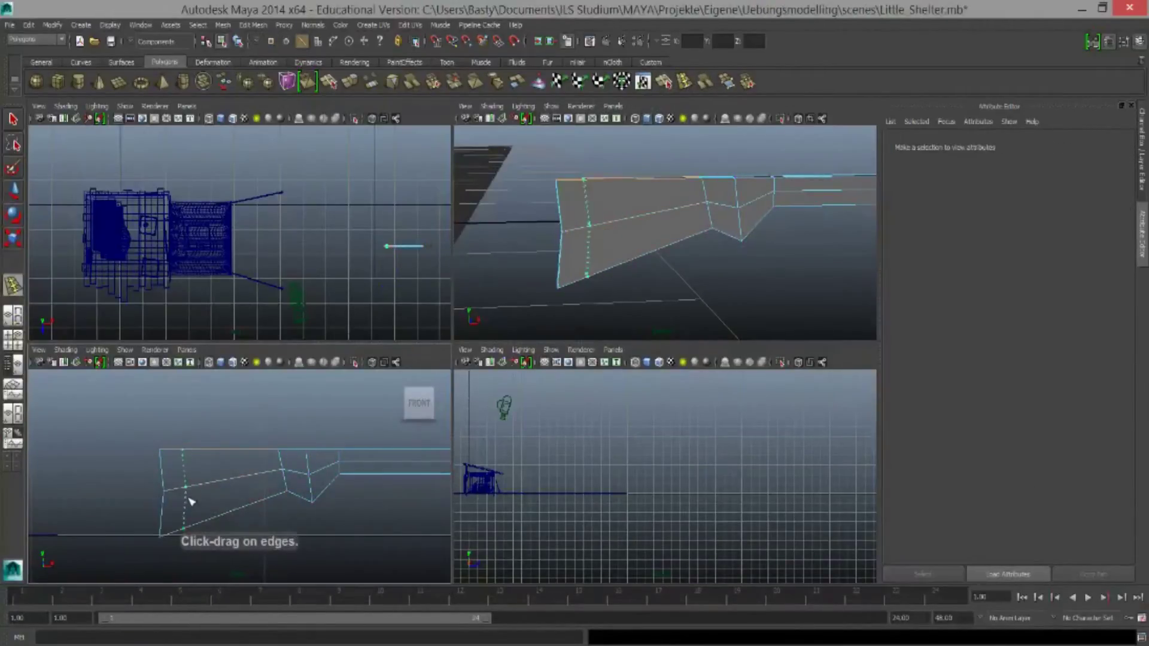
left_click(199, 522)
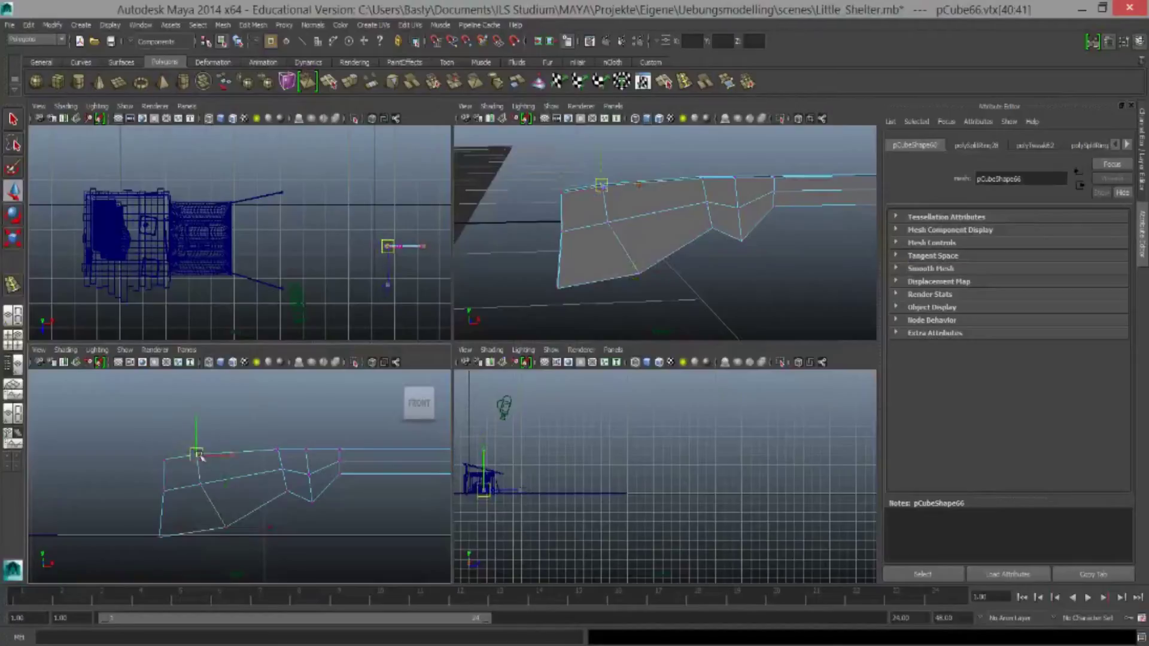
left_click(276, 493)
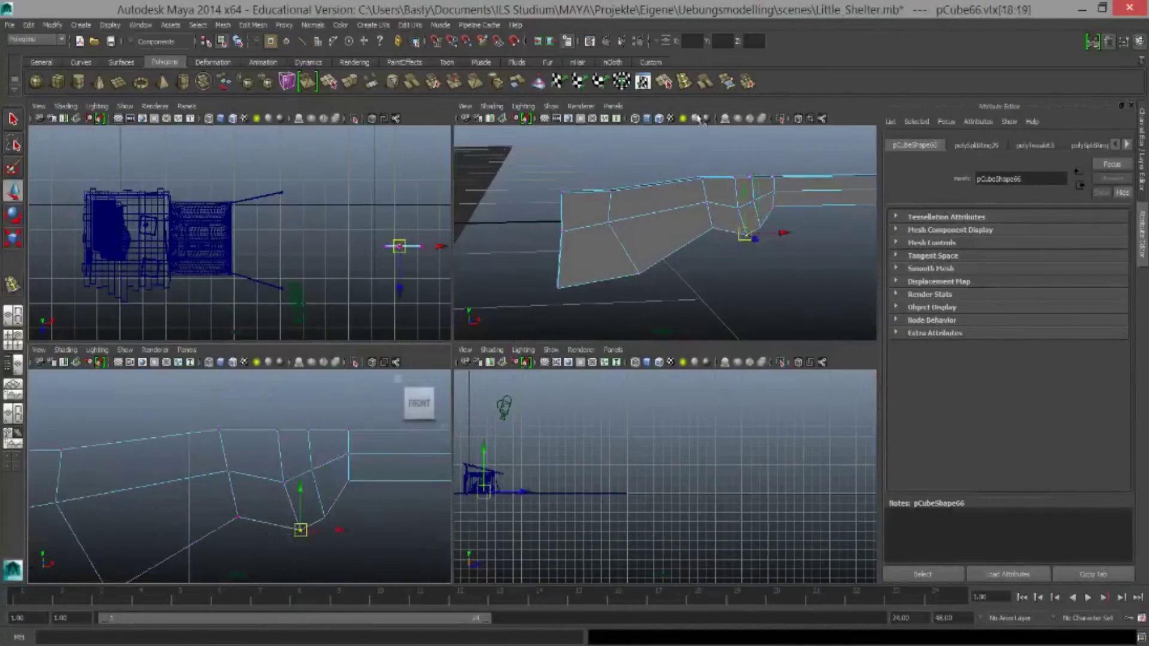
right_click(269, 411)
left_click(260, 513)
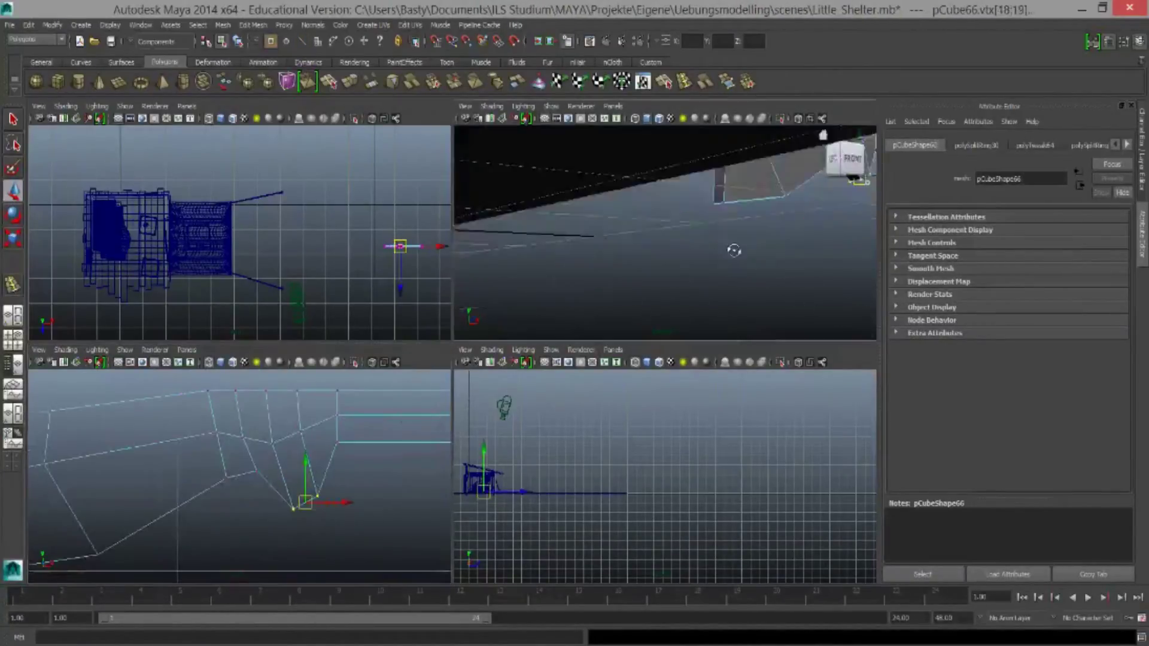
Extrude the stock's end face four times
left_click_drag(736, 249, 688, 293, "alt")
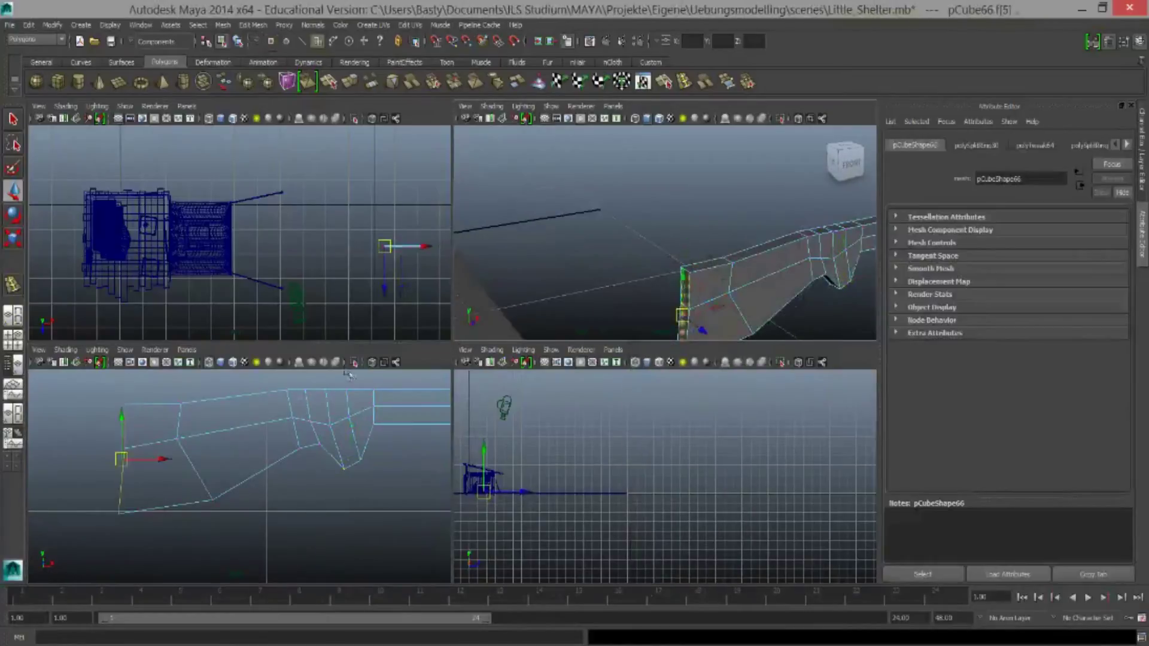
key("ctrl+e")
scroll(688, 293, "up", 5)
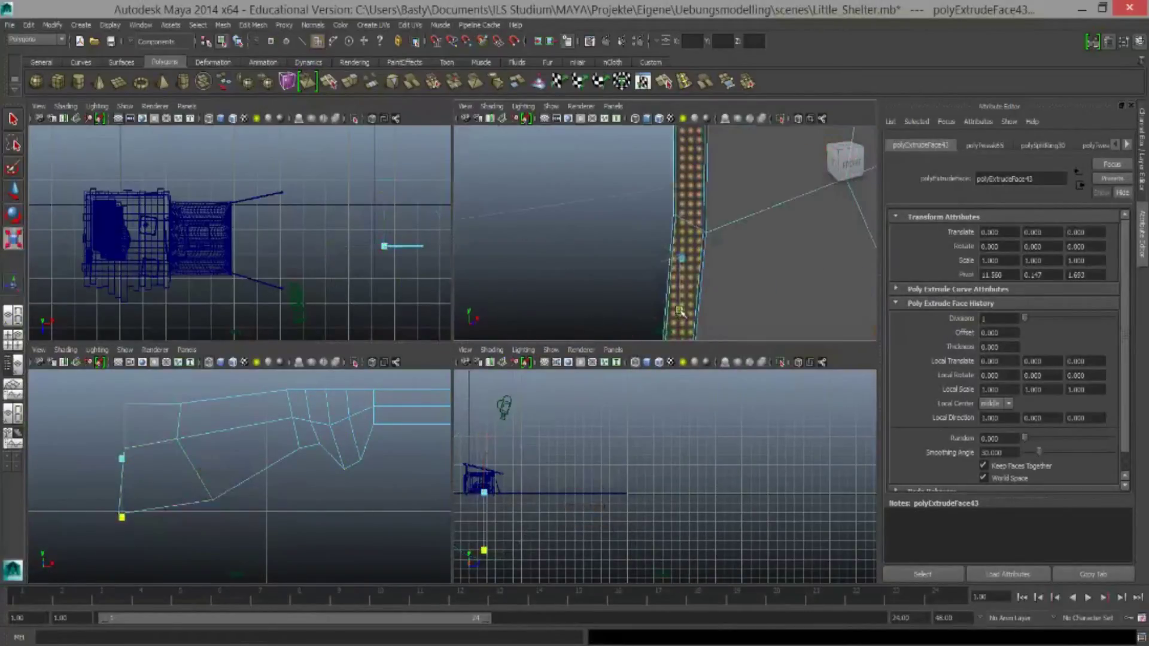
key("ctrl+e")
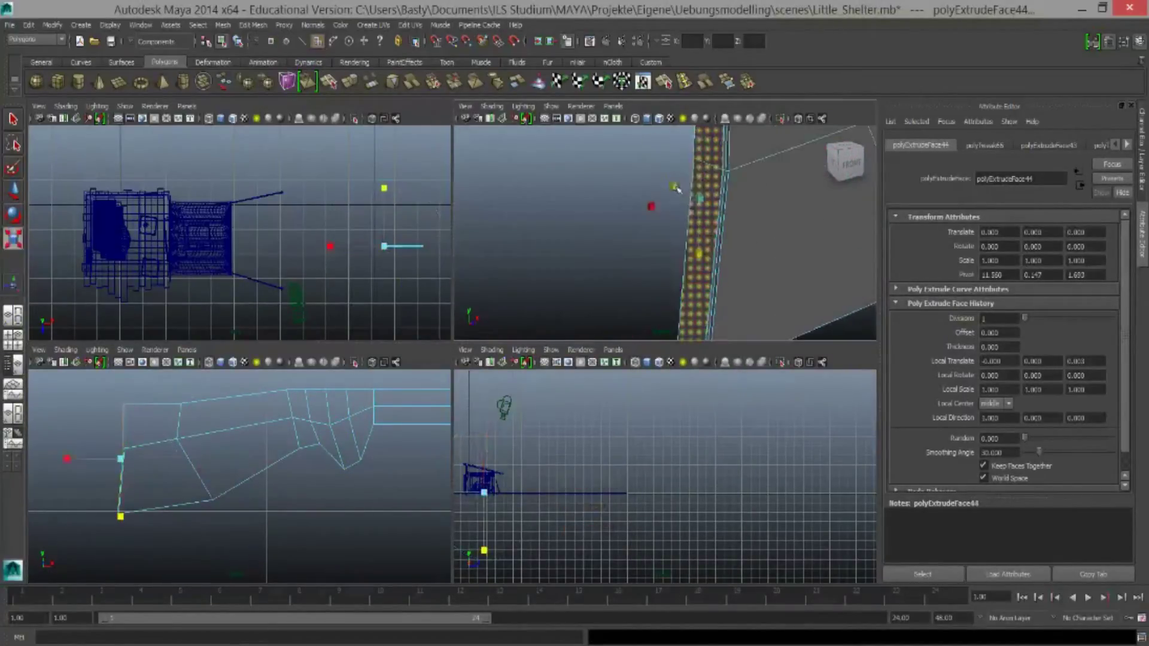
key("f")
key("ctrl+e")
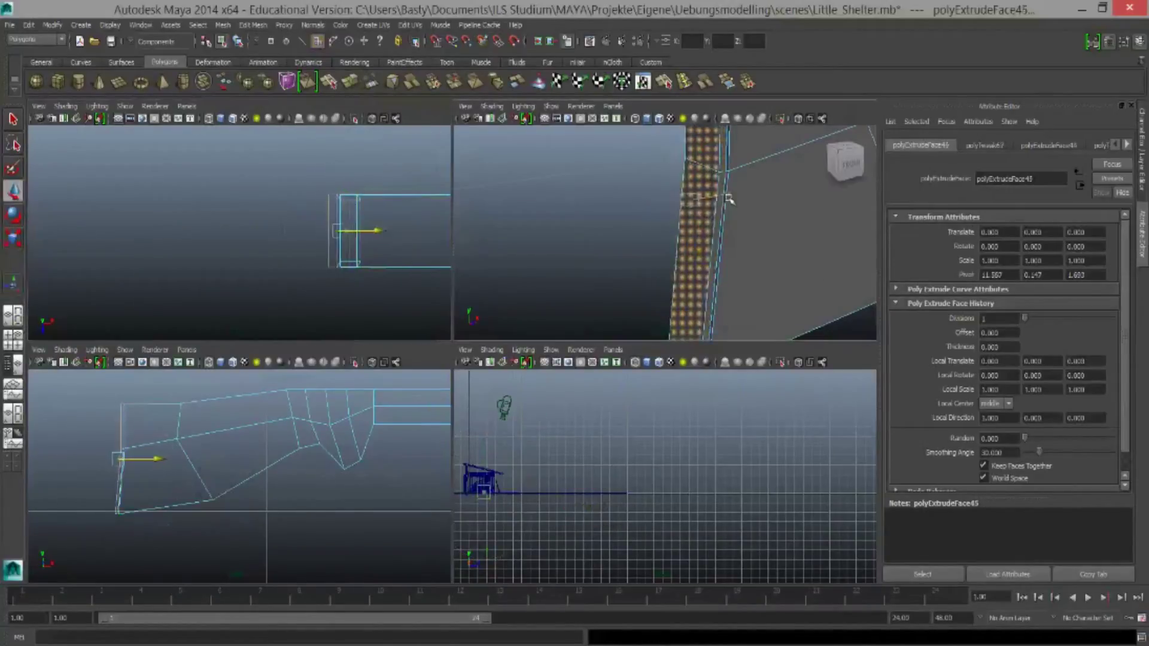
key("ctrl+e")
Check the edges along the stock's top, then draw a thin polygon cylinder for the barrel
left_click_drag(598, 227, 533, 203, "alt")
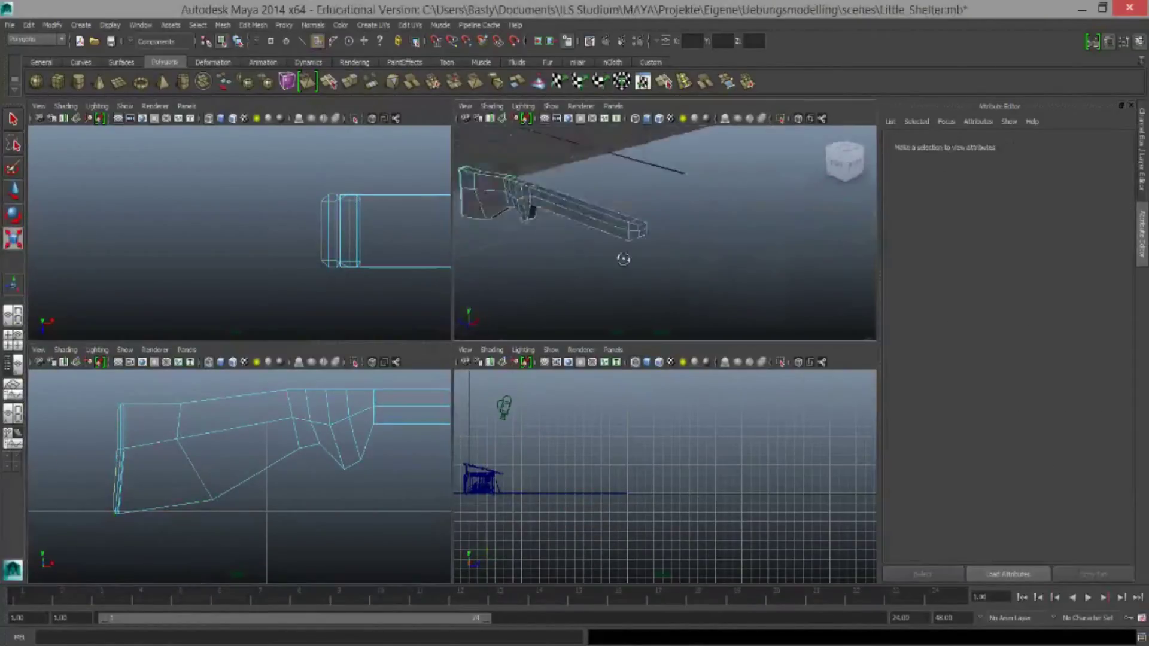
left_click(641, 189)
mouse_move(640, 189)
left_mouse_down("alt")
mouse_move(554, 194)
mouse_move(628, 239)
mouse_move(723, 251)
left_mouse_up("alt")
left_click(658, 239, "shift")
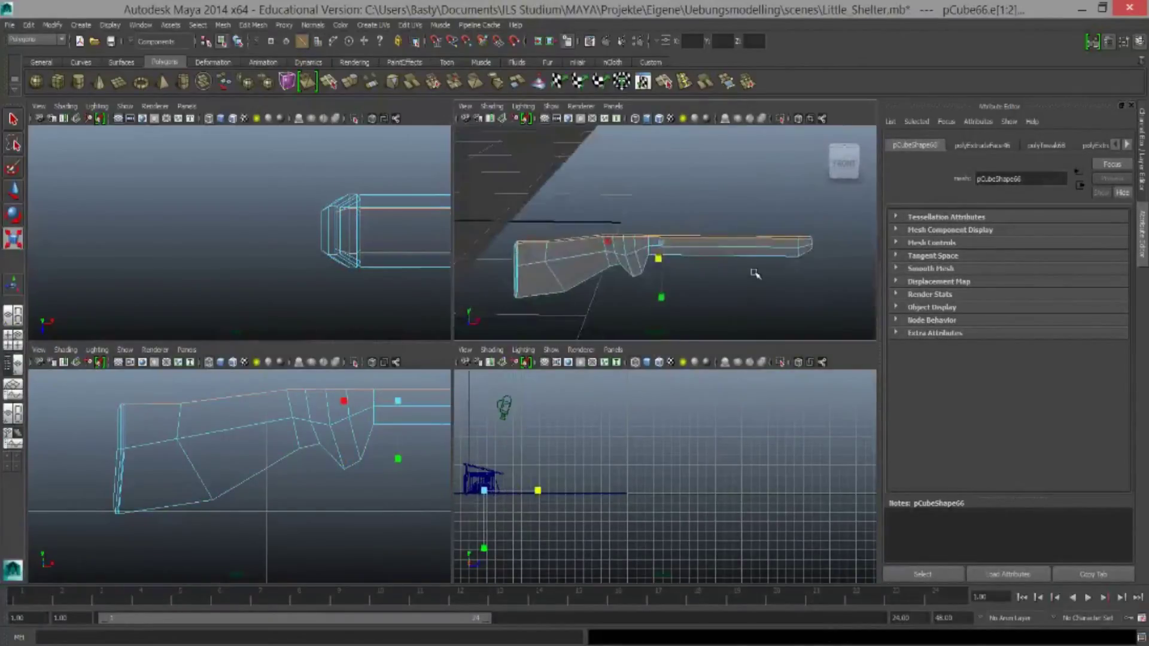
scroll(688, 270, "up", 8)
key("1")
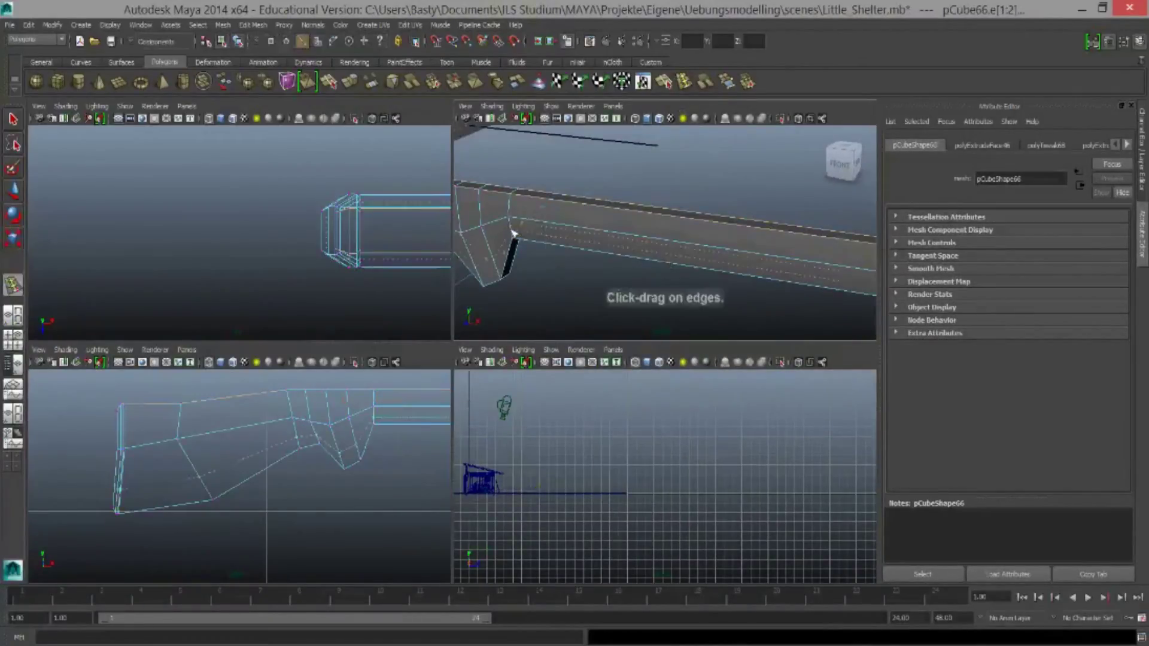
left_click(78, 82)
left_click_drag(598, 252, 667, 256)
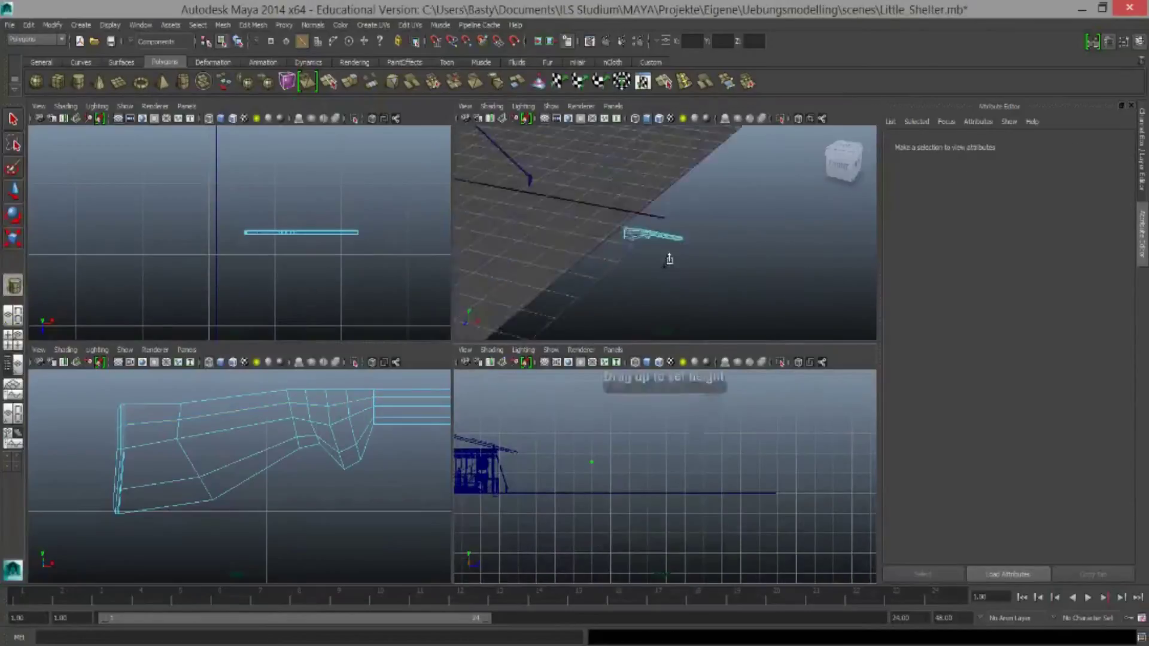
Set the barrel cylinder's height to 1.3 and frame it in the views
left_click(1034, 145)
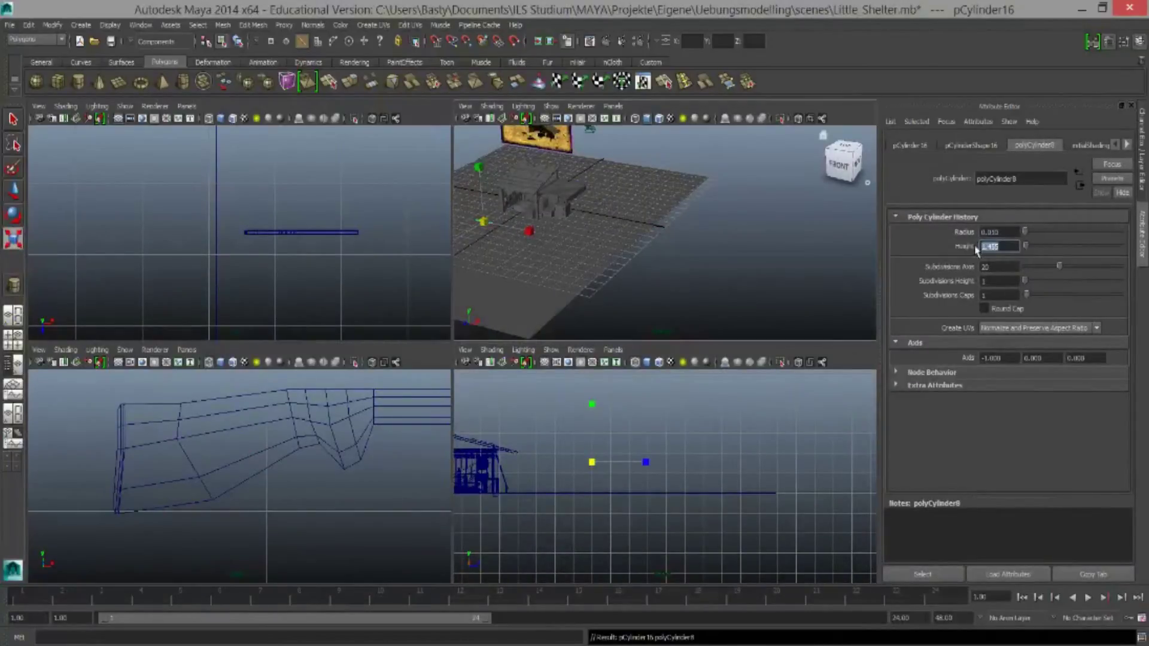
type("1.3")
key("Return")
key("f")
key("w")
key("f")
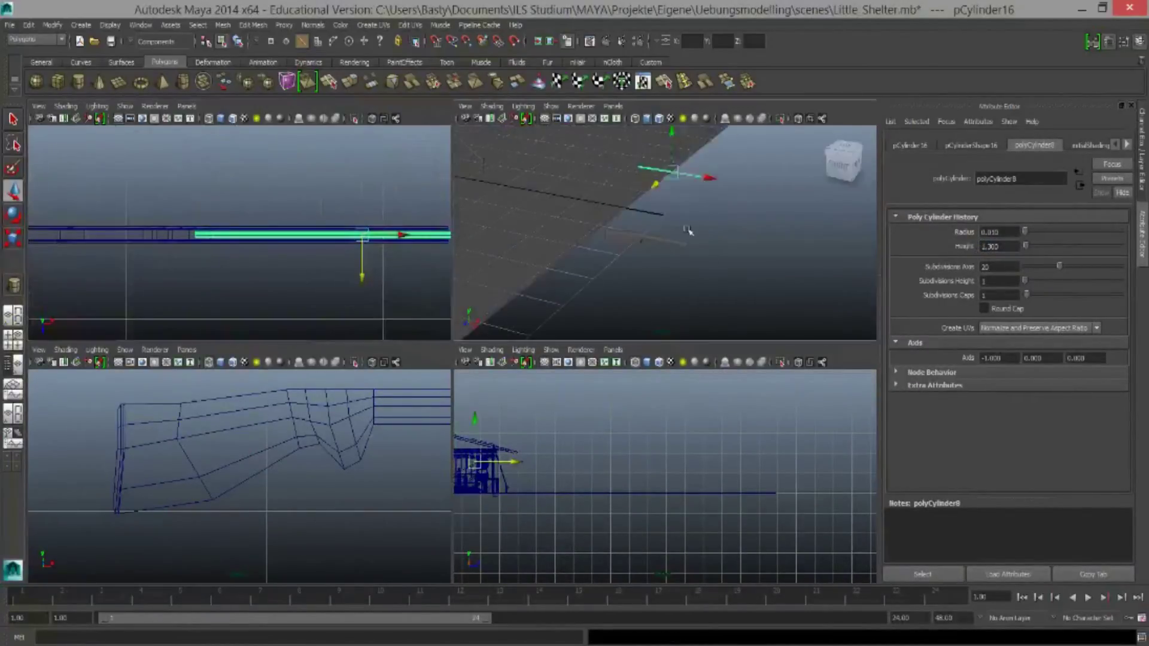
key("f")
key("f")
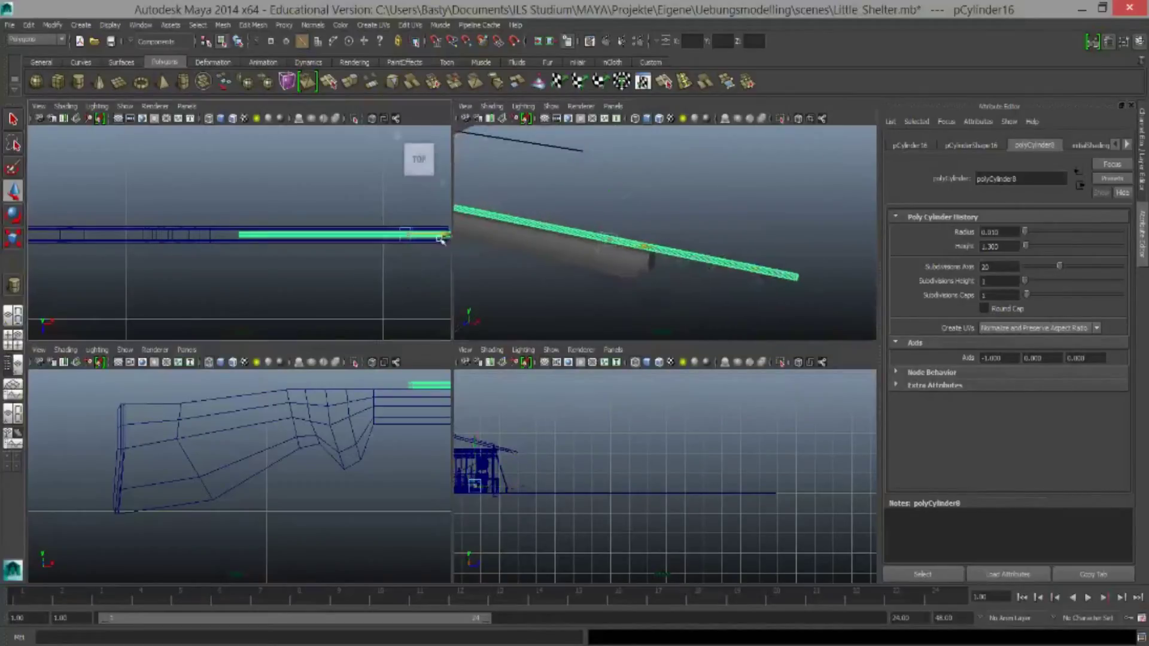
key("f")
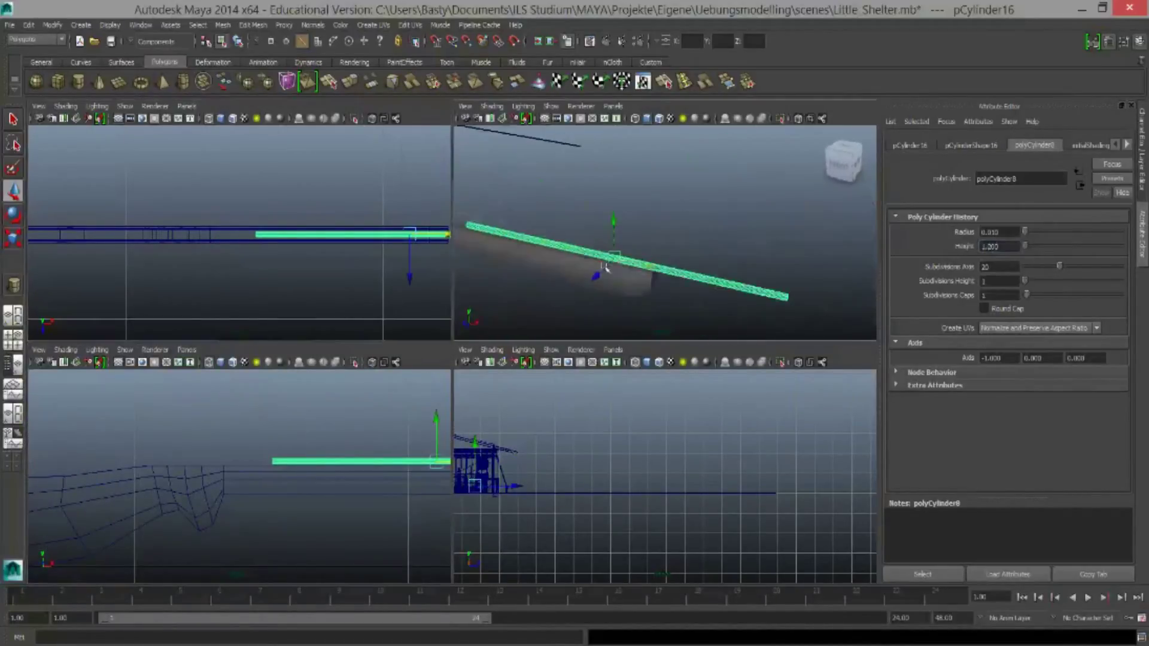
Try extruding the cylinder's end faces, then undo the extrusion
key("F11")
left_click_drag(419, 222, 446, 308)
key("shift+f")
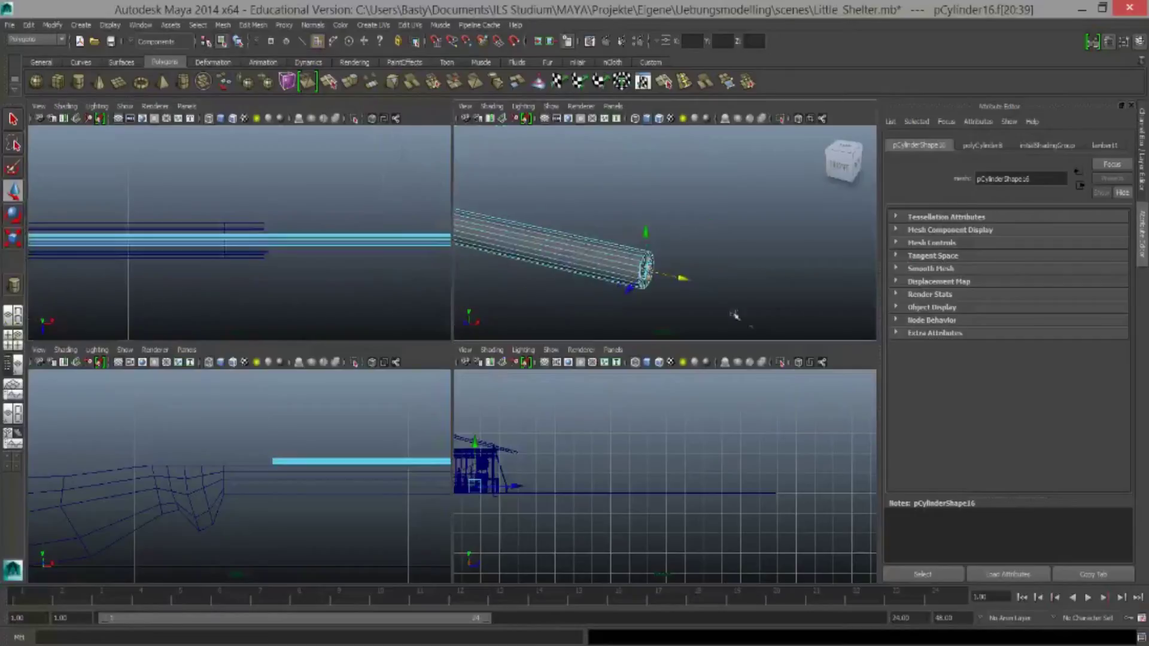
key("ctrl+e")
key("ctrl+z")
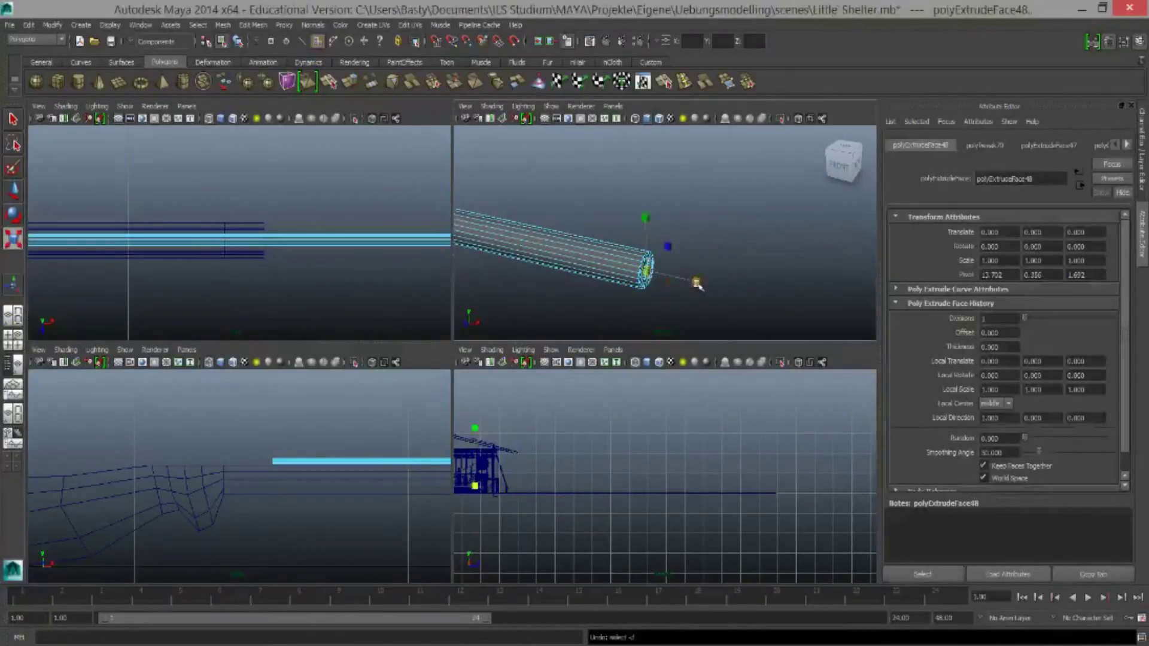
key("w")
left_click(694, 260)
scroll(762, 295, "up", 5)
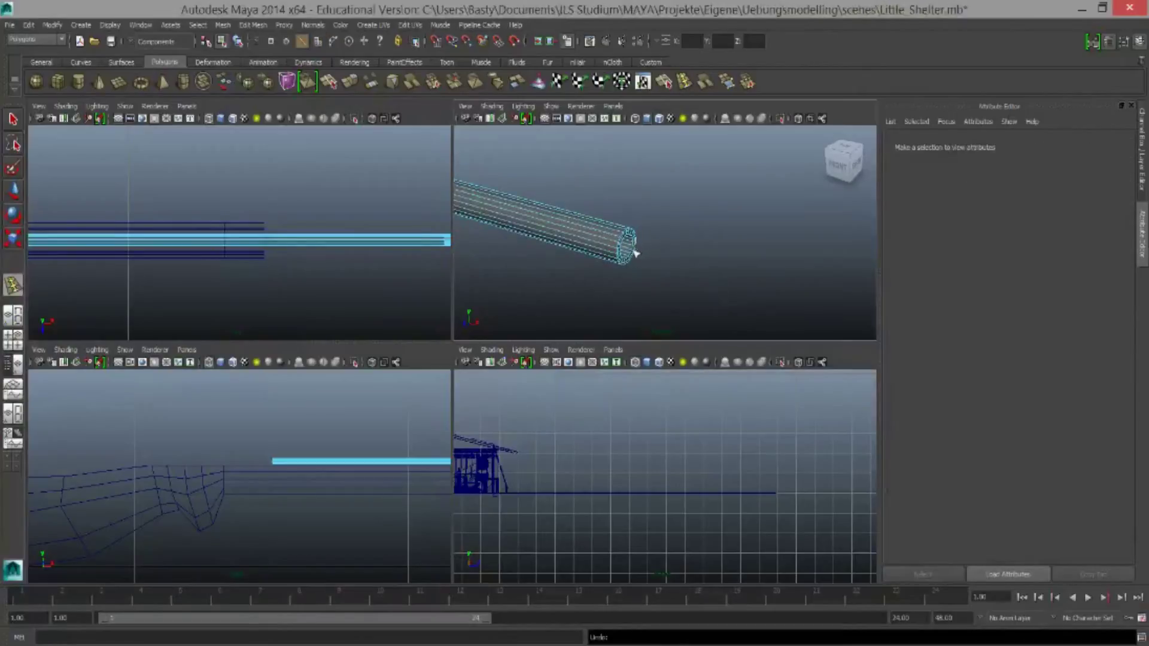
Select the barrel cylinder and draw a second thin cylinder at its end
left_click(635, 253)
left_click(685, 83)
scroll(692, 313, "down", 5)
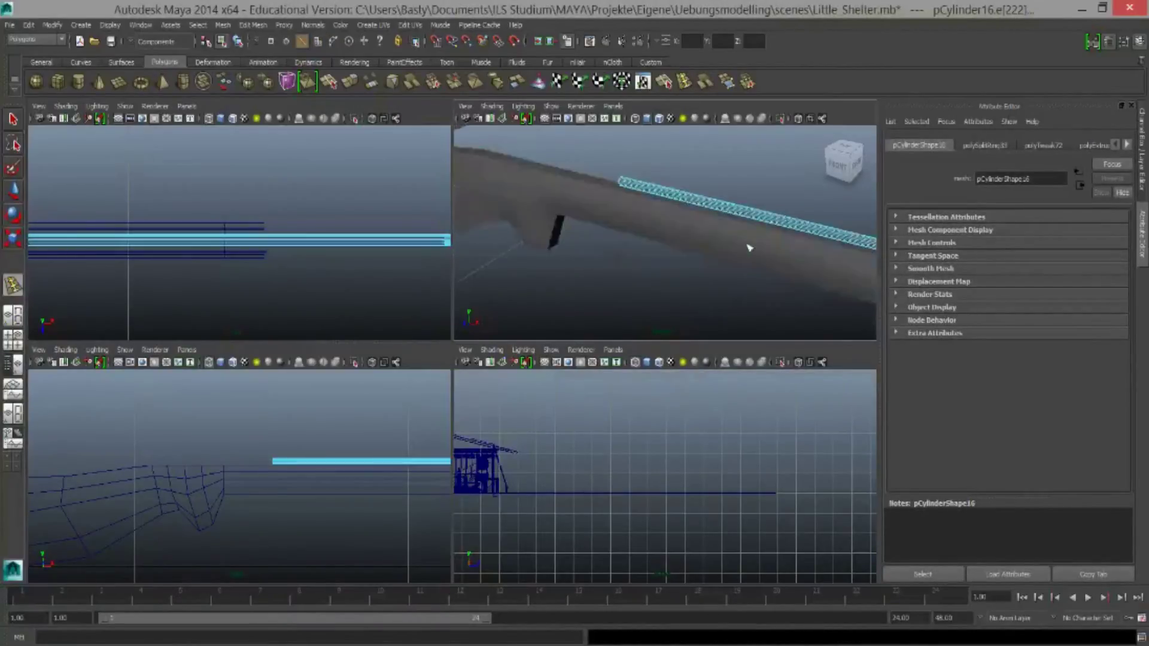
left_click(692, 216)
scroll(354, 239, "down", 3)
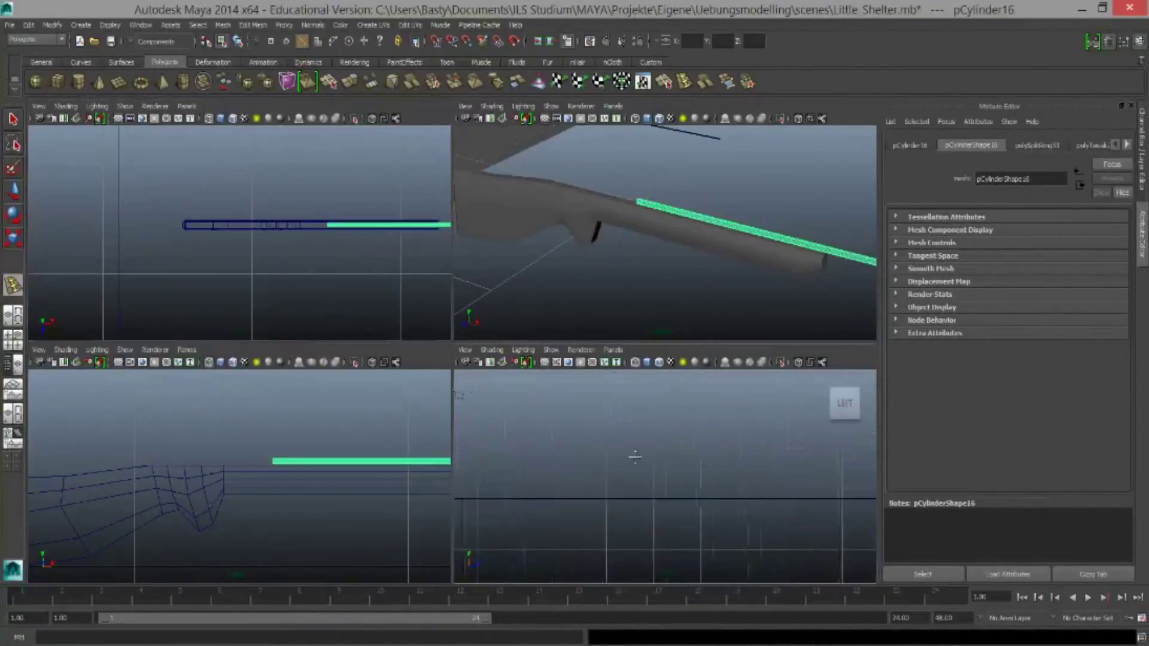
scroll(628, 456, "up", 5)
left_click_drag(656, 479, 658, 437)
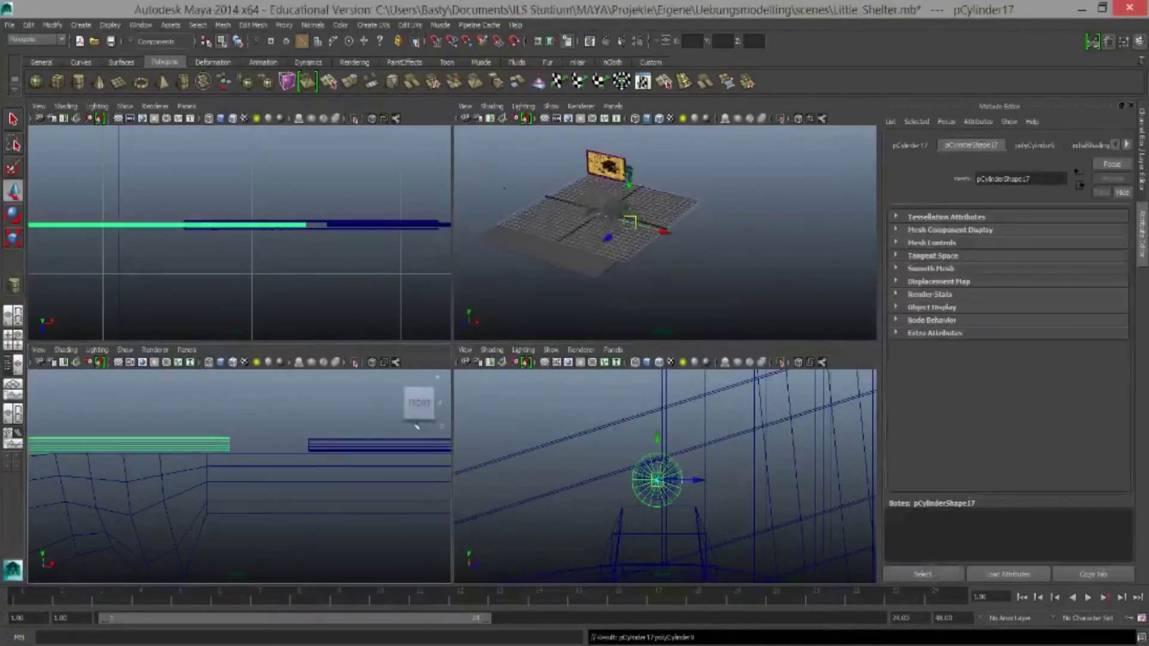
Give the new short cylinder a 0.300 height and a 0.020 radius
key("Return")
left_click(296, 235)
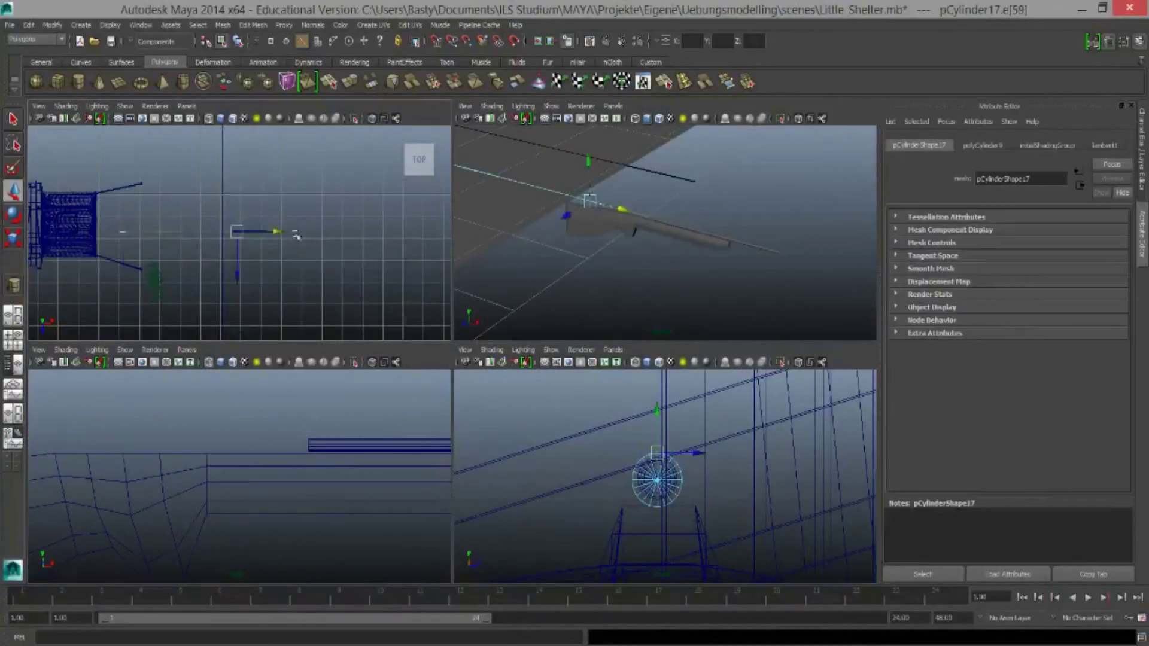
key("F8")
left_click(311, 446)
key("f")
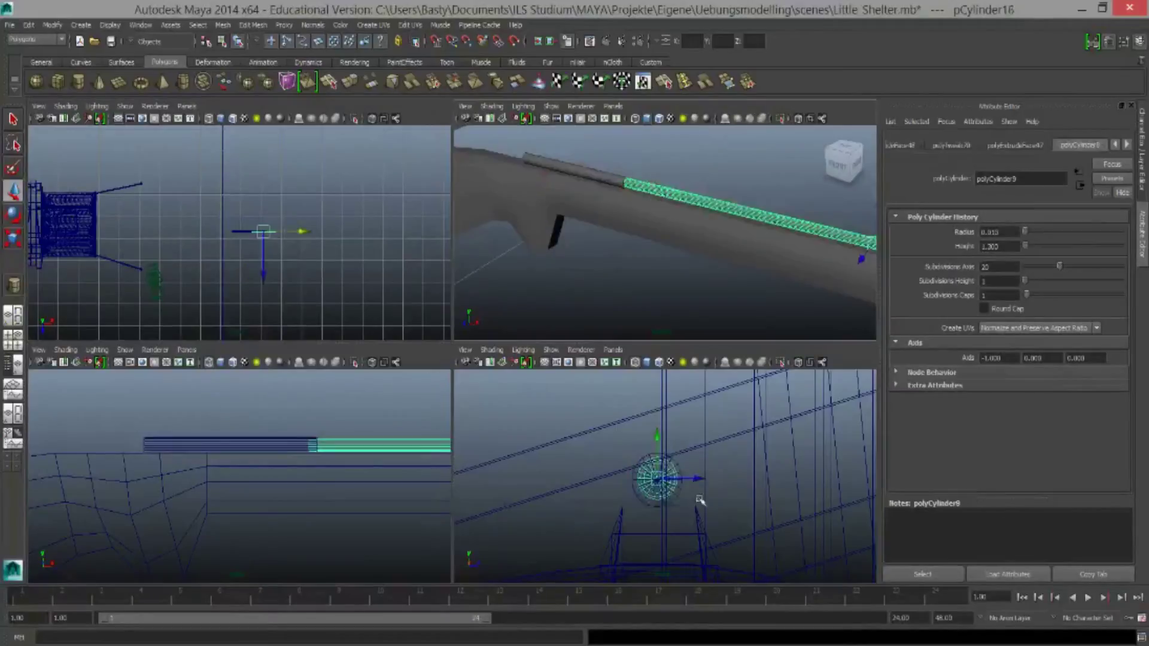
left_click(648, 458)
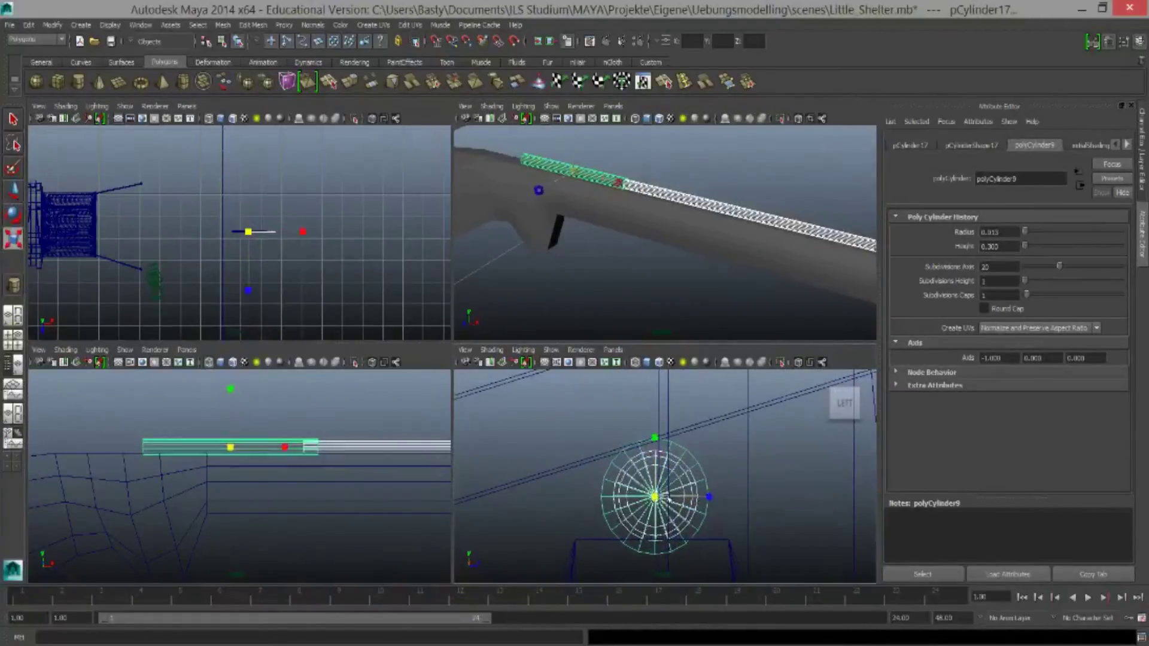
key("w")
key("f")
left_click(997, 231)
type("0.025")
key("Return")
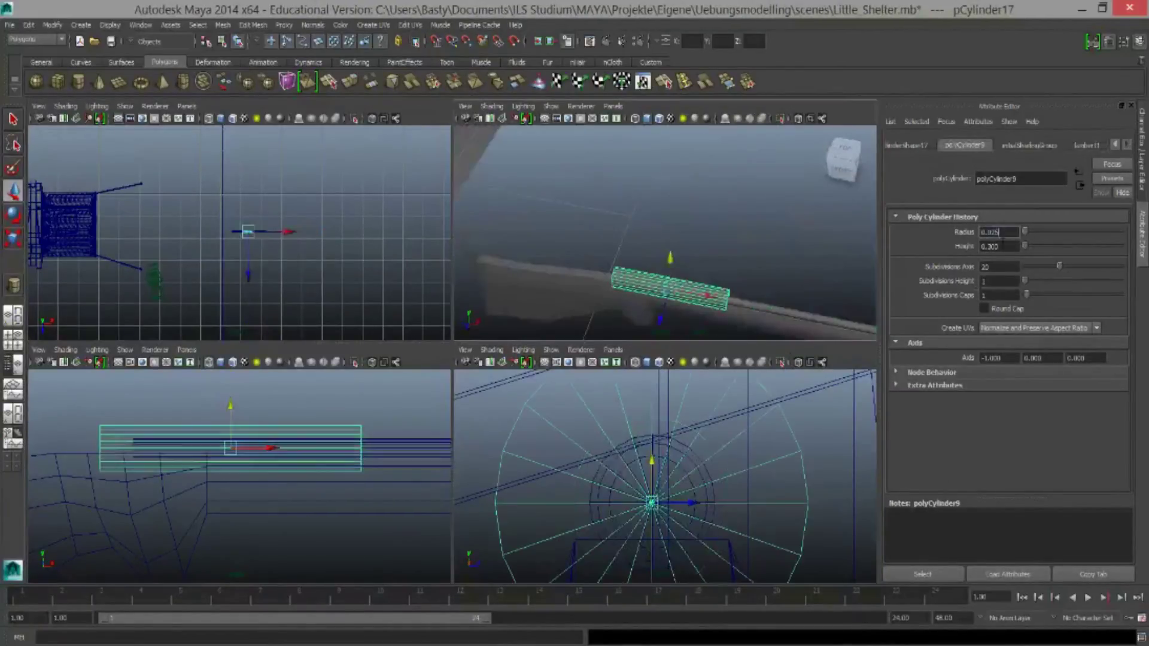
key("BackSpace")
key("Return")
Add an edge loop along the rifle stock
mouse_move(748, 240)
left_mouse_down("alt")
mouse_move(820, 257)
mouse_move(633, 235)
left_mouse_up("alt")
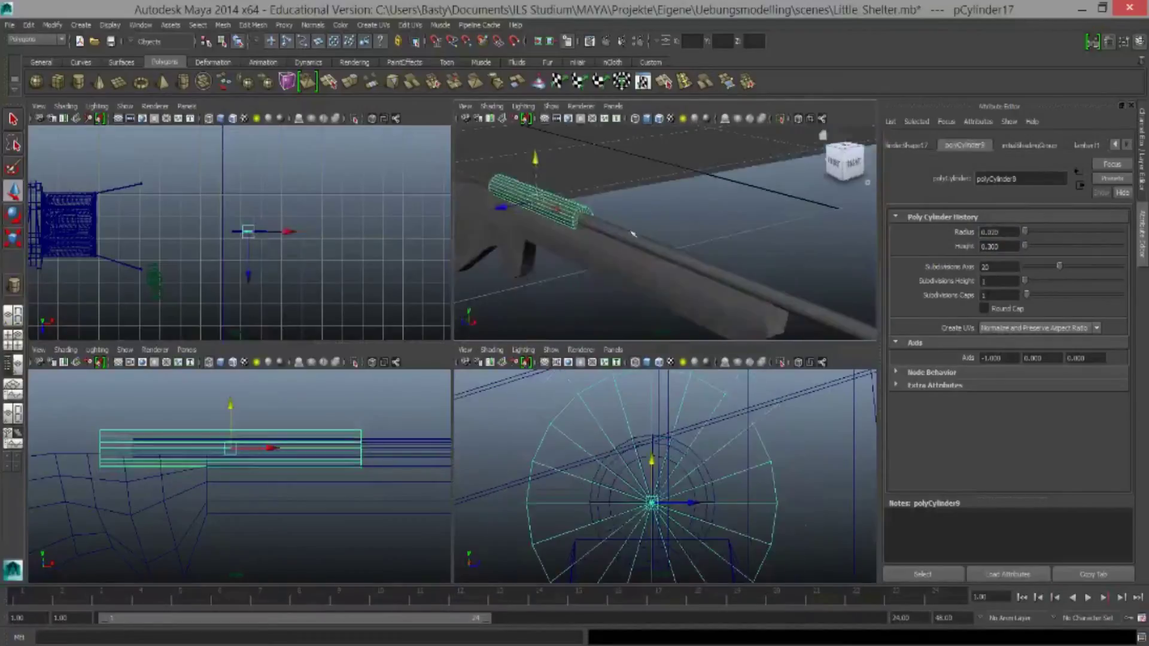
left_click(405, 288)
scroll(239, 210, "up", 3)
scroll(264, 464, "up", 3)
left_click_drag(204, 197, 223, 226)
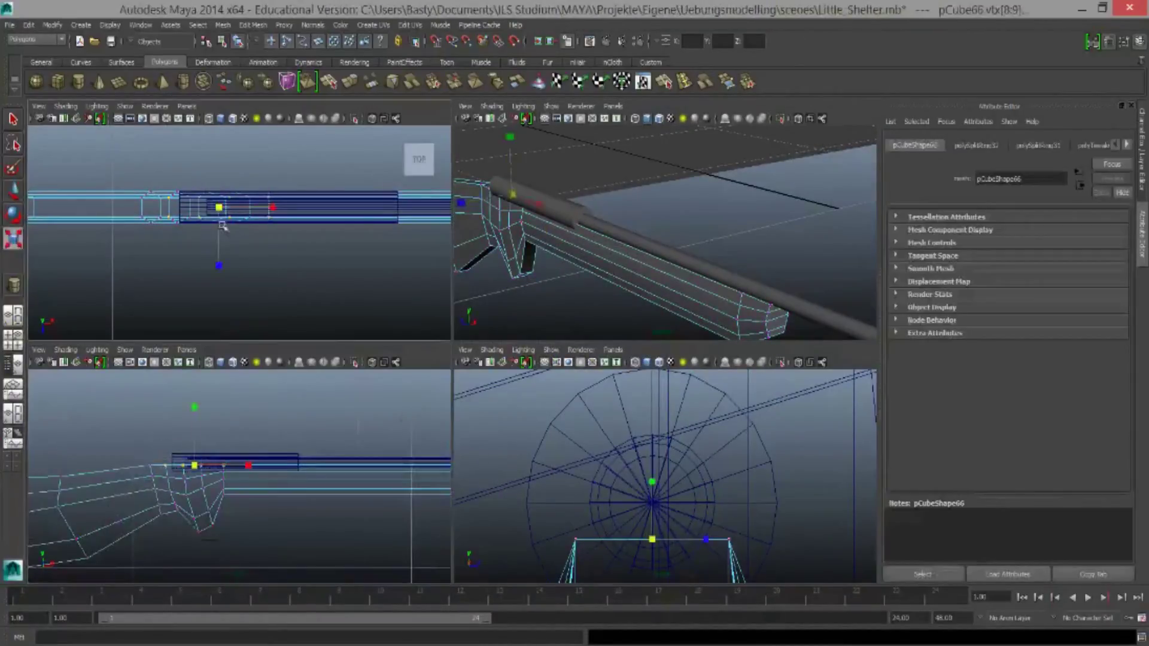
left_click(303, 469)
right_click(310, 436)
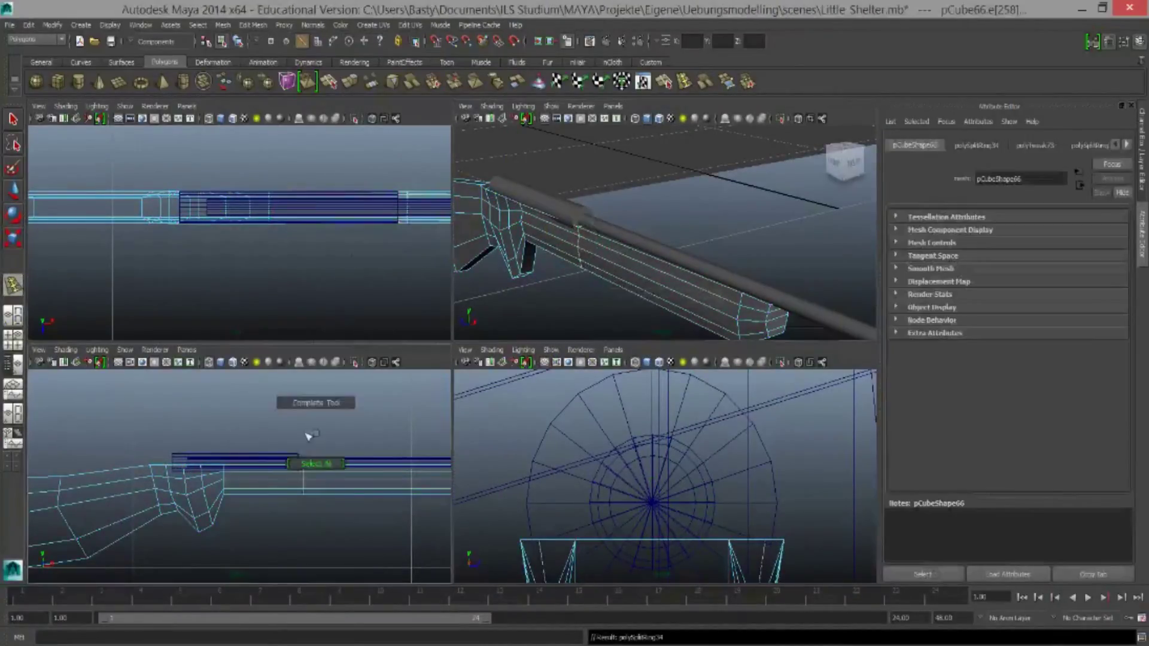
left_click(540, 321)
left_click_drag(679, 235, 674, 500, "alt")
Switch to smoothed display and frame the barrel cylinder pCylinder17 close up
key("2")
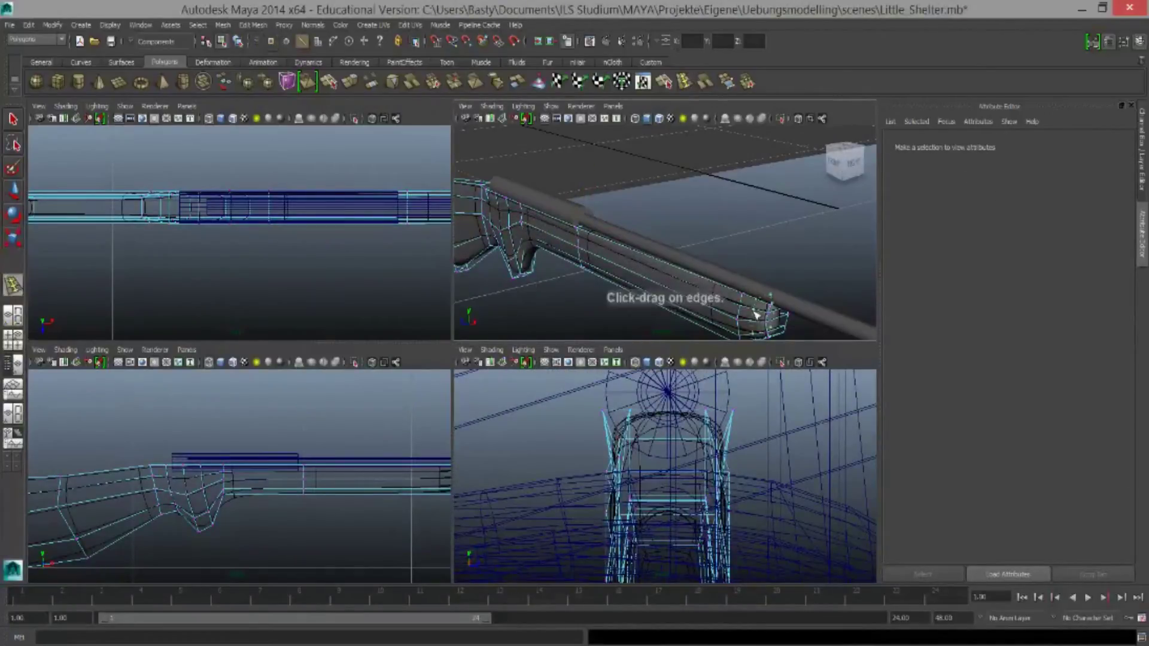
left_click(763, 293)
key("shift+f")
key("f")
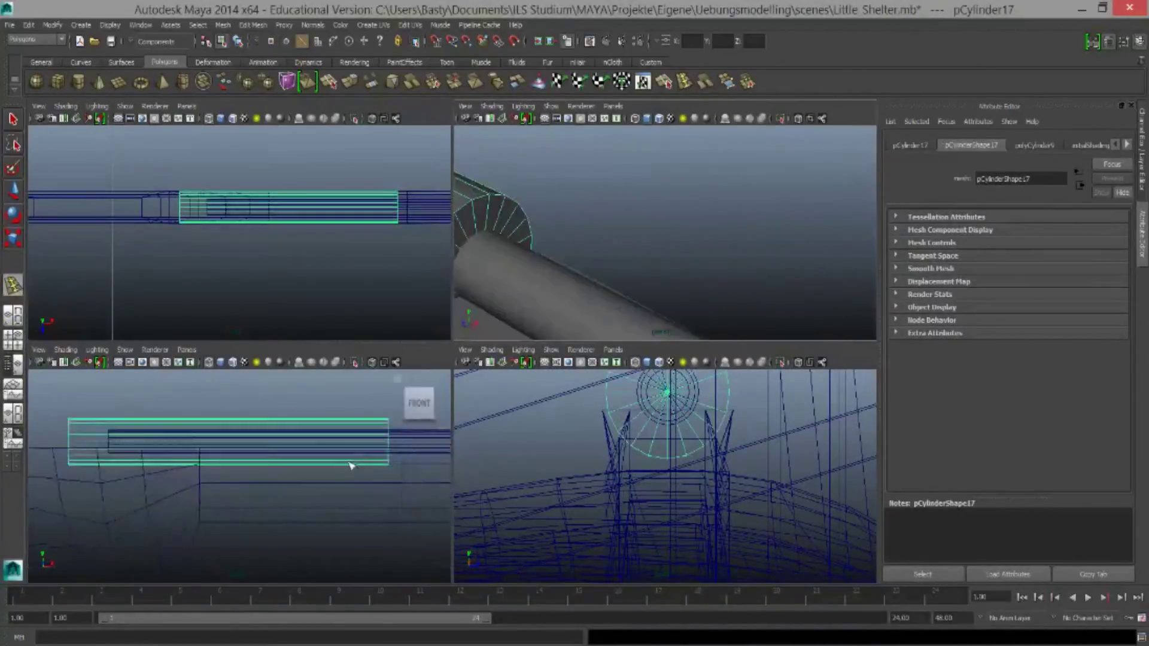
scroll(351, 466, "up", 2)
left_click(910, 144)
right_click_drag(644, 249, 755, 289, "alt")
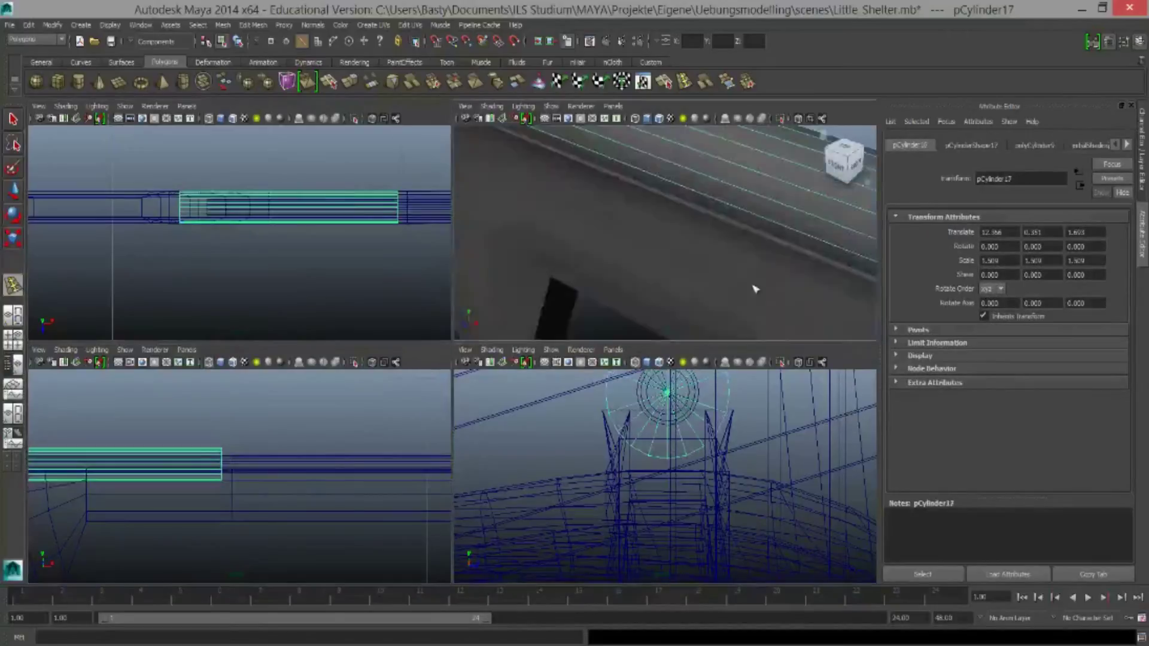
scroll(755, 289, "down", 3)
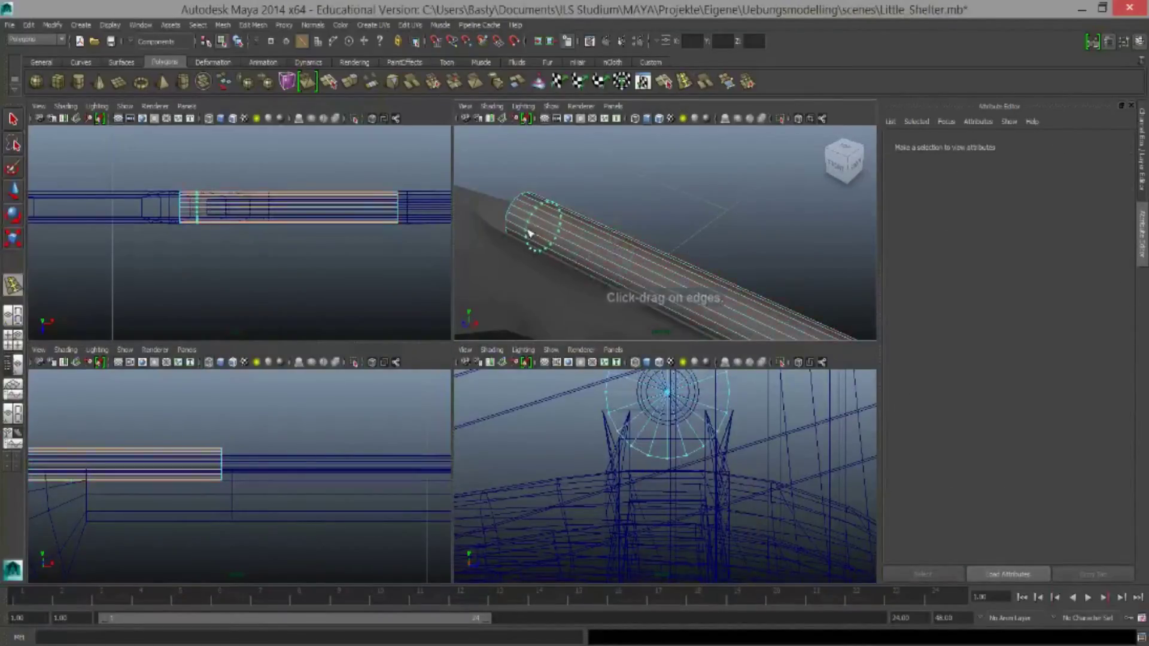
Insert three edge loops on the barrel and slide it along its length
left_click_drag(529, 233, 534, 231)
scroll(239, 473, "up", 2)
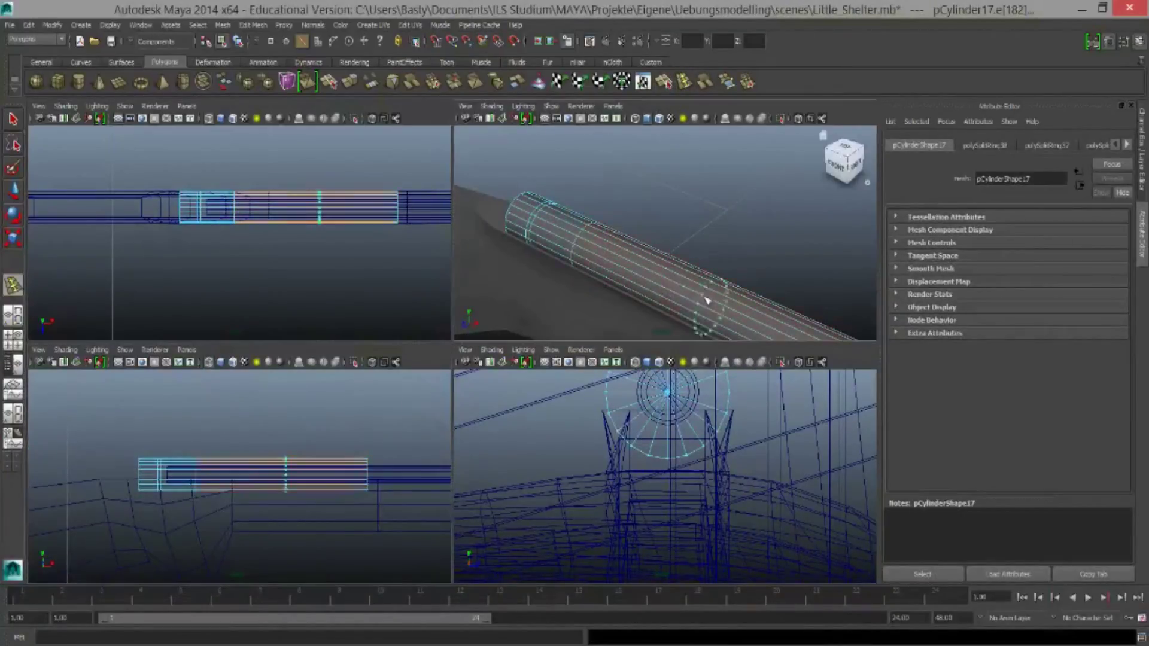
left_click_drag(658, 239, 706, 228, "alt")
left_click_drag(338, 473, 384, 472)
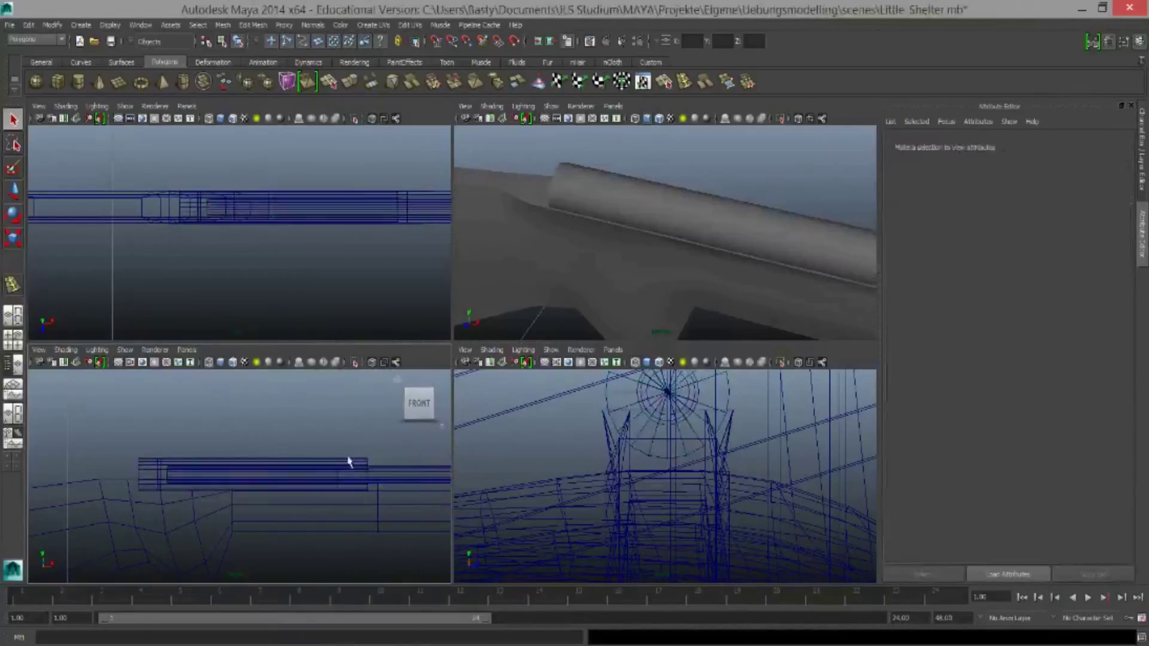
key("w")
left_click(294, 475)
left_click_drag(293, 475, 323, 476)
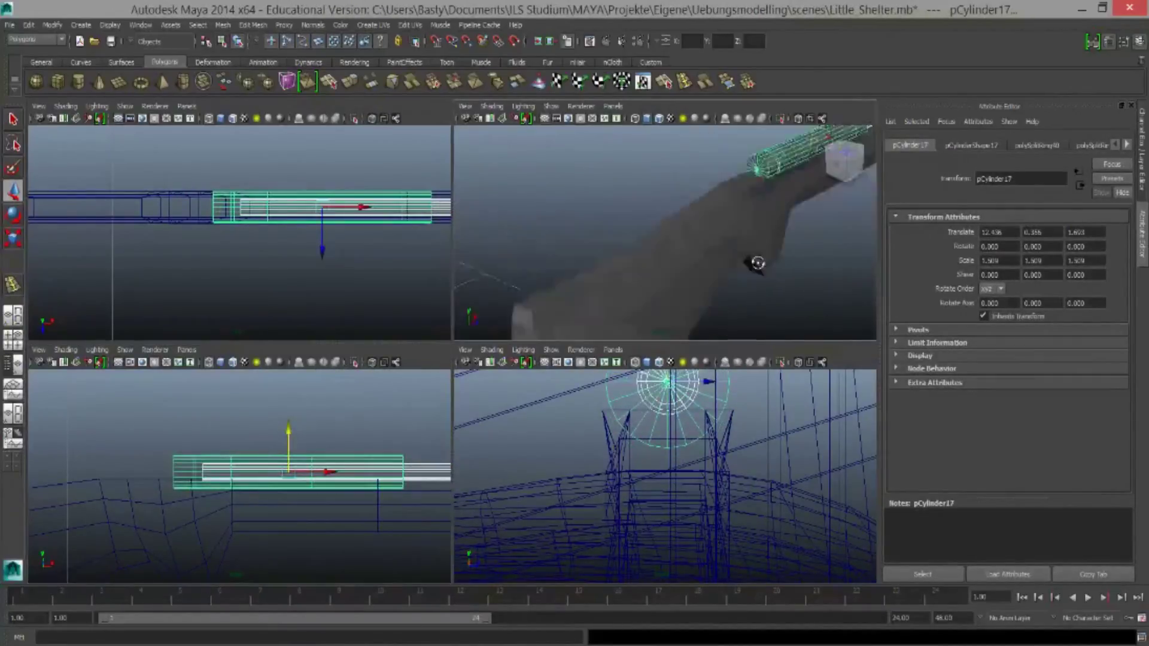
Select a ring of faces around the barrel and extrude it
left_click_drag(757, 259, 624, 252, "alt")
scroll(649, 226, "up", 3)
key("ctrl+F11")
double_click(650, 263)
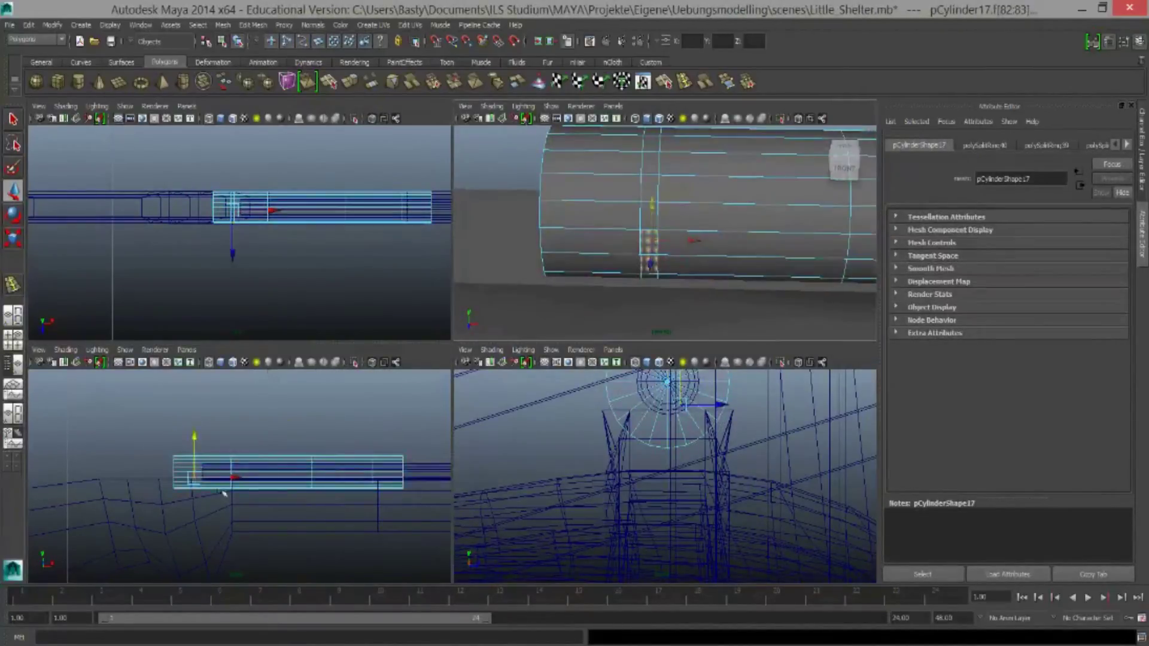
scroll(258, 505, "up", 3)
key("ctrl+e")
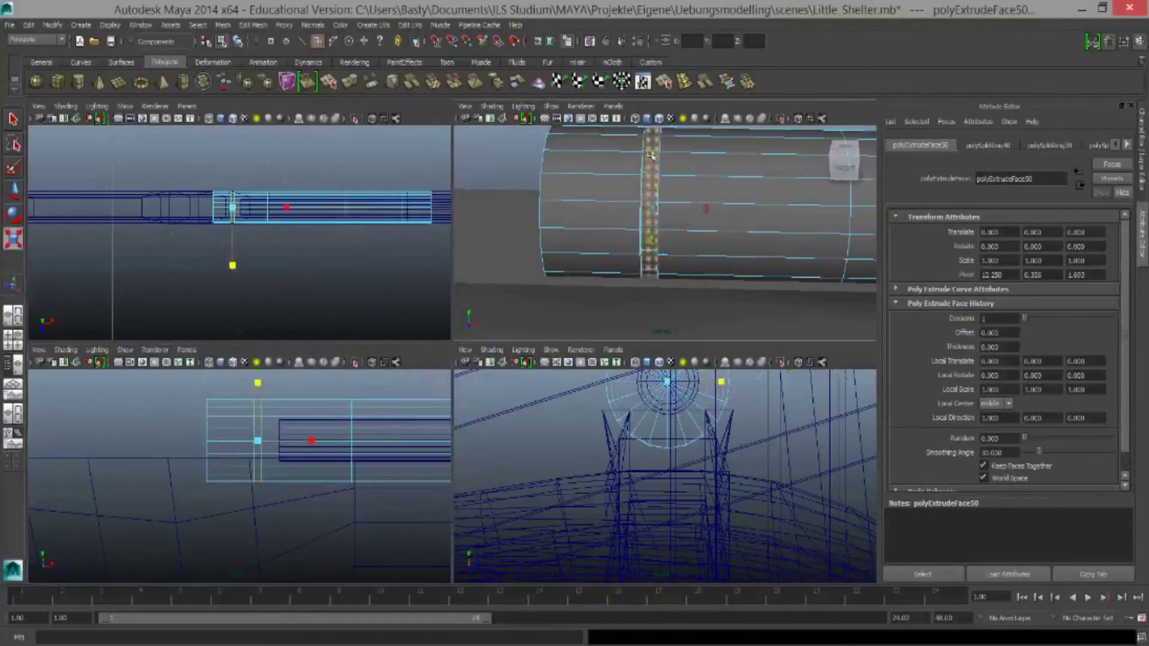
Add an edge loop beside the ring, then extrude and offset a band of barrel faces
middle_click_drag(664, 454, 638, 494, "alt")
scroll(263, 419, "up", 2)
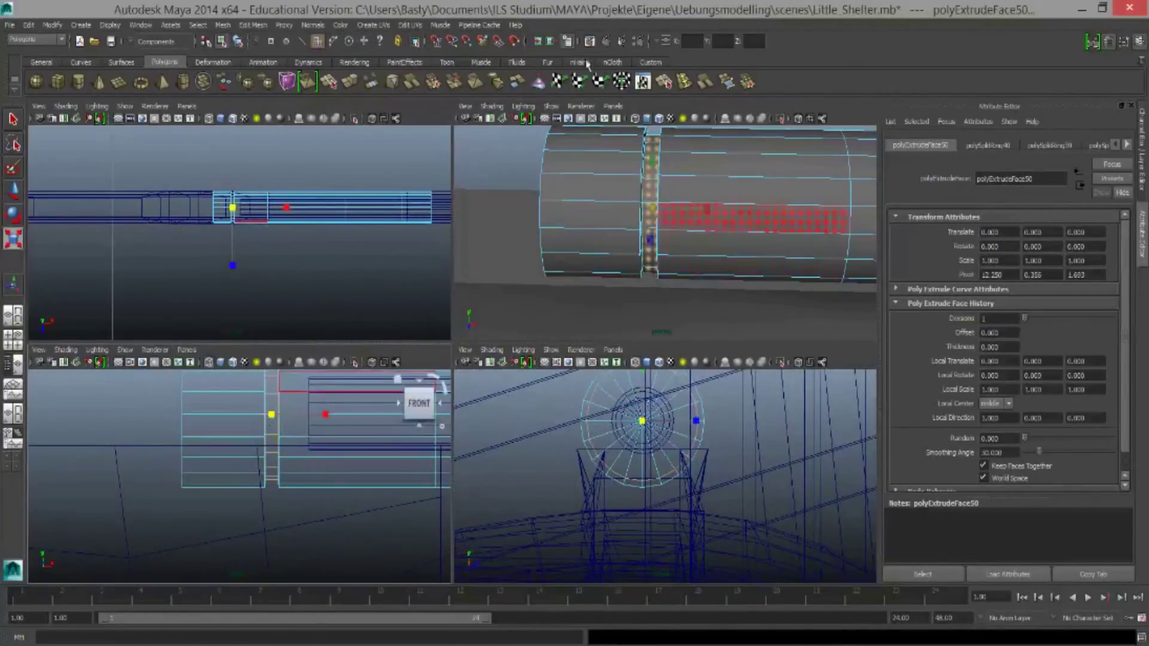
left_click(226, 457)
left_click(392, 182)
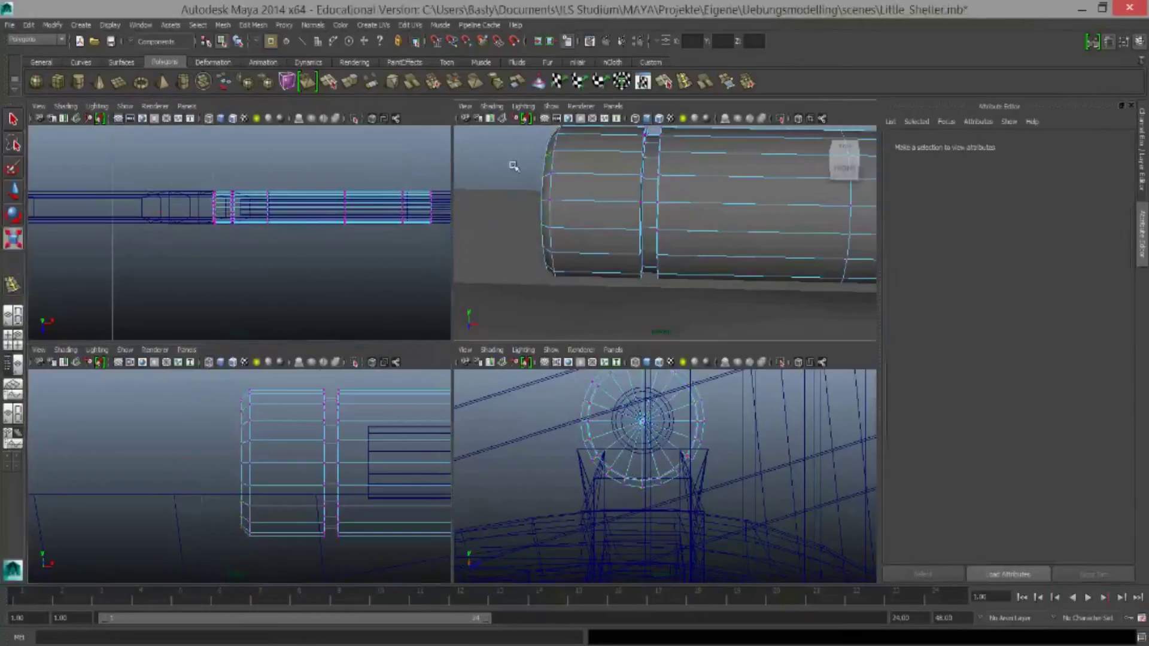
left_click_drag(658, 239, 598, 180, "alt")
left_click_drag(862, 281, 658, 150)
key("ctrl+e")
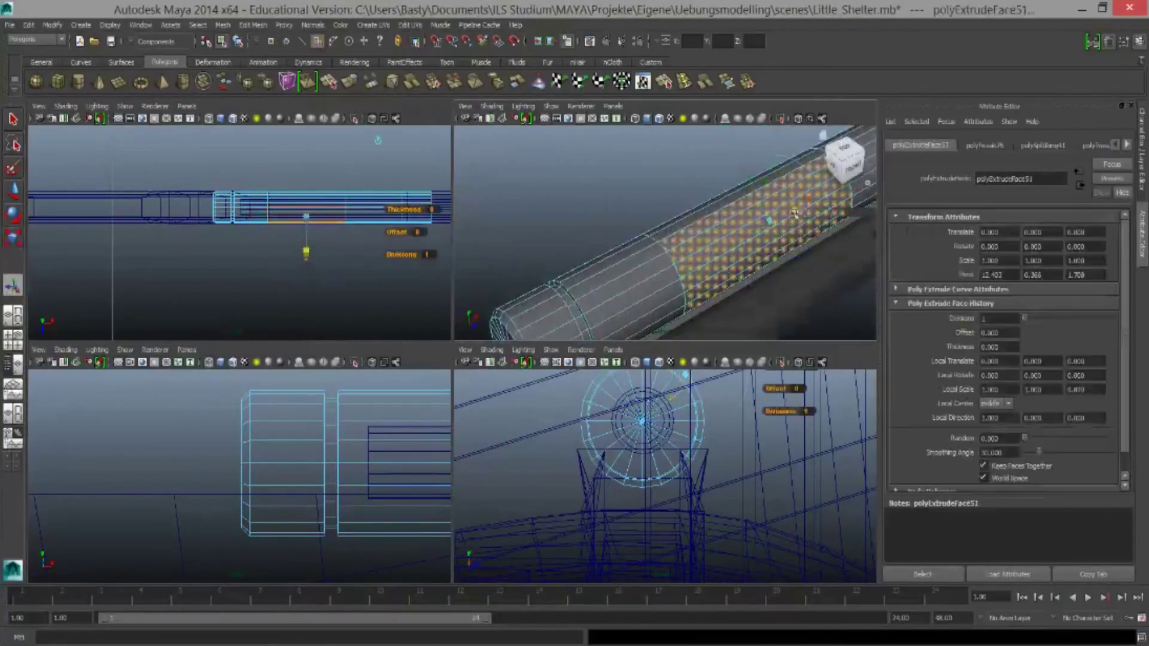
middle_click_drag(712, 383, 629, 479, "alt")
left_click_drag(628, 448, 629, 448)
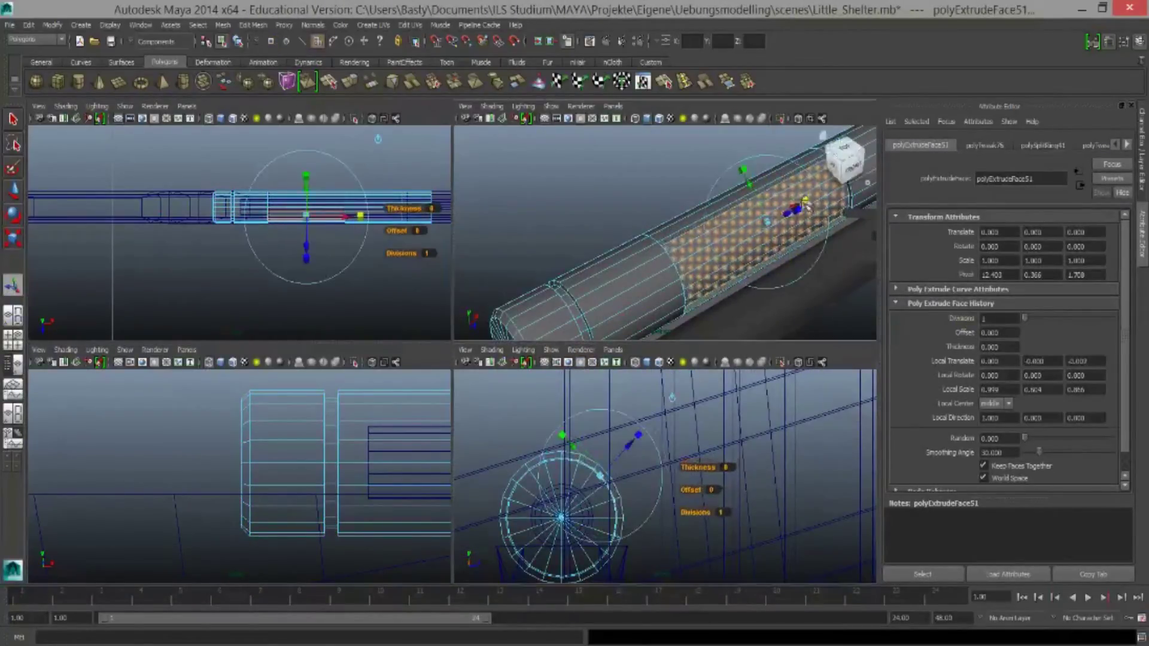
left_click_drag(806, 205, 706, 191, "alt")
left_click_drag(638, 437, 639, 446)
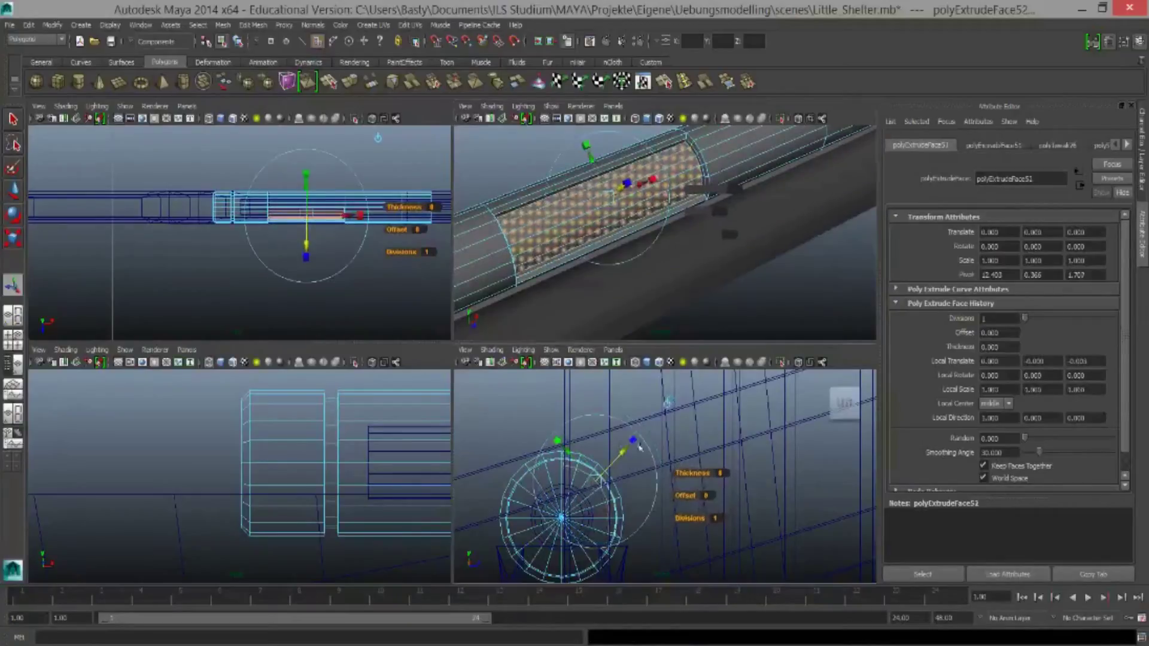
Undo the band extrusion and recent barrel edits back to the rounded tip cap
key("ctrl+z")
key("ctrl+z")
key("ctrl+z")
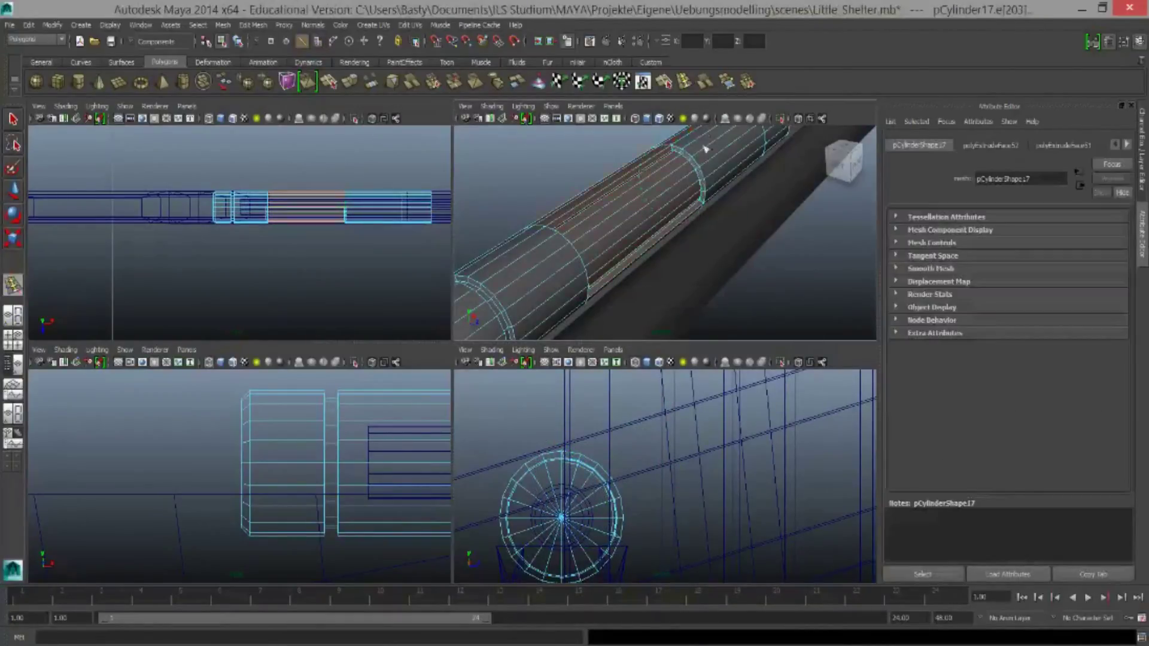
key("ctrl+z")
key("ctrl+z")
key("ctrl+z")
key("ctrl+z")
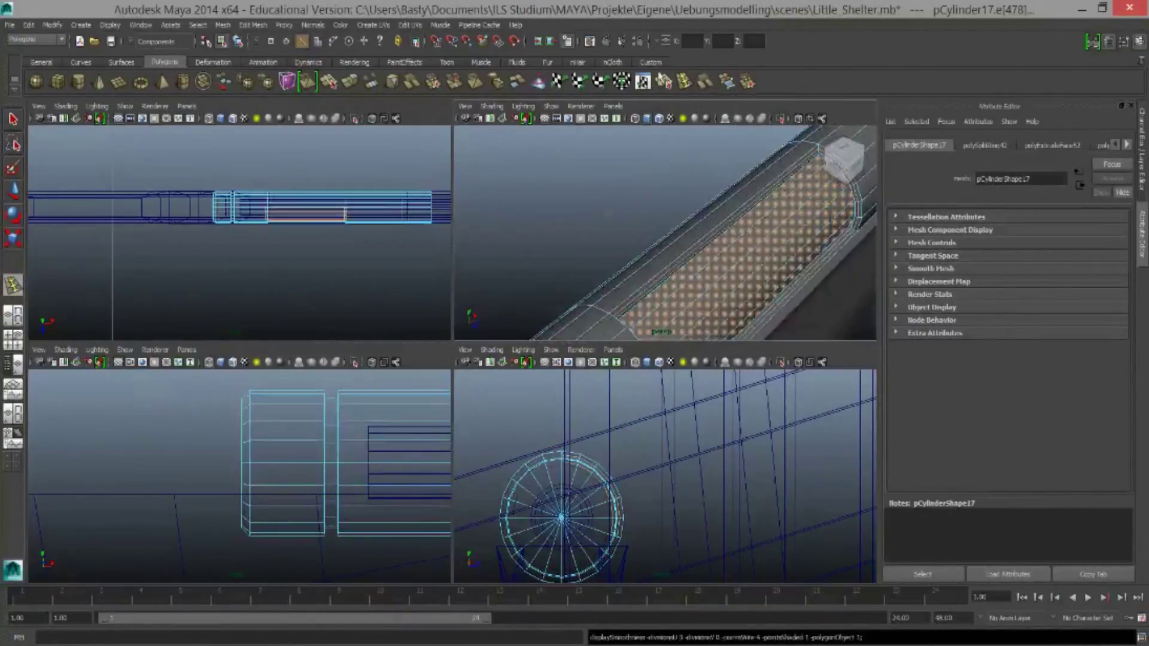
key("ctrl+z")
key("ctrl+z")
key("ctrl+z")
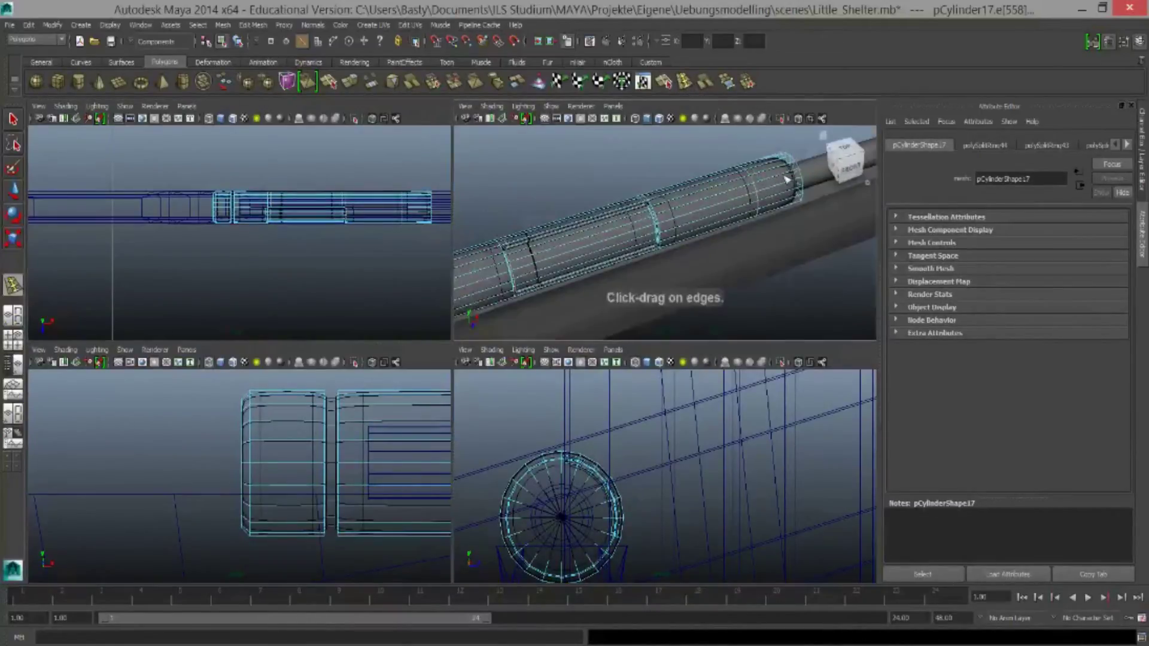
key("ctrl+z")
key("ctrl+z")
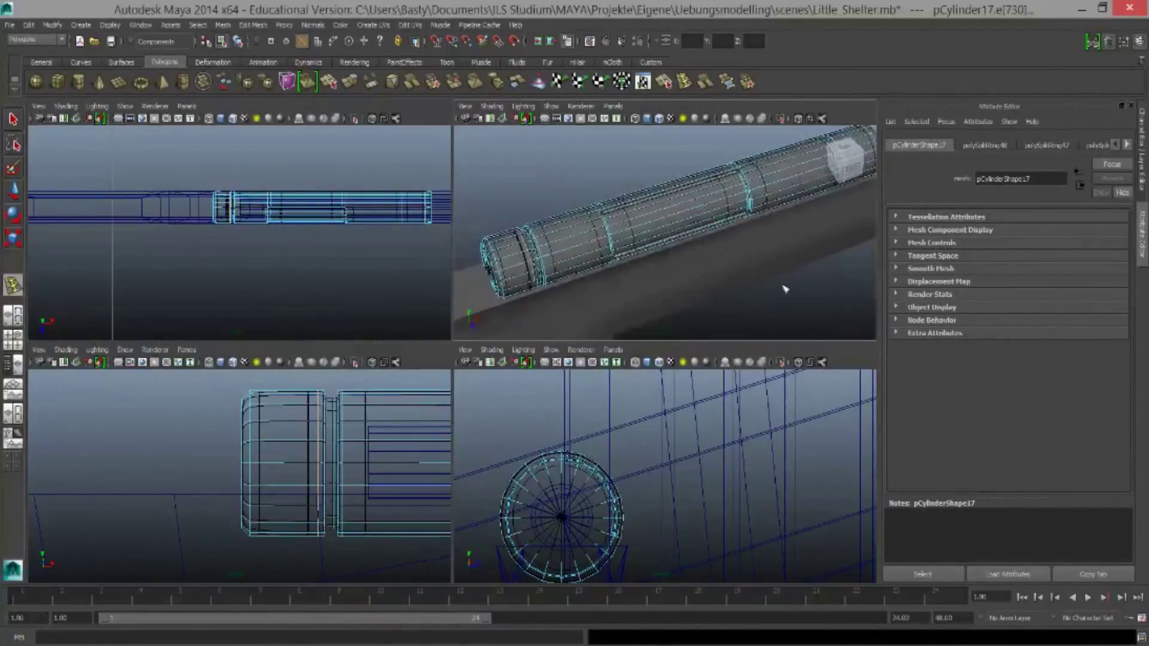
key("ctrl+z")
key("ctrl+z")
key("ctrl+z")
key("shift+z")
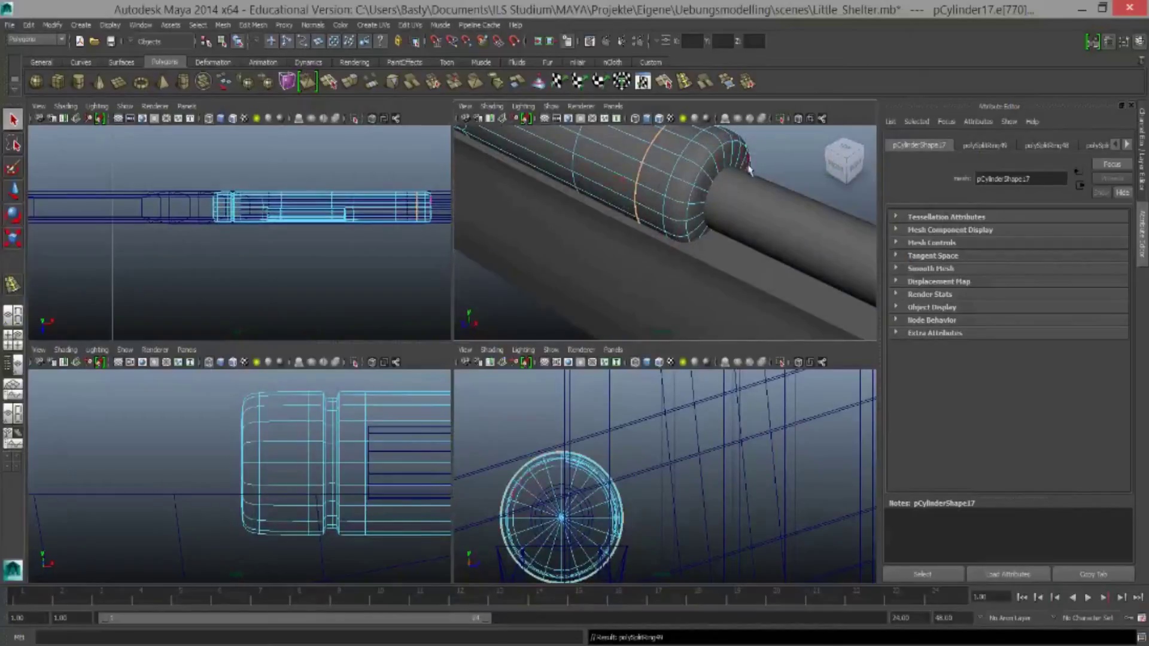
key("ctrl+z")
key("ctrl+z")
key("ctrl+z")
key("ctrl+z")
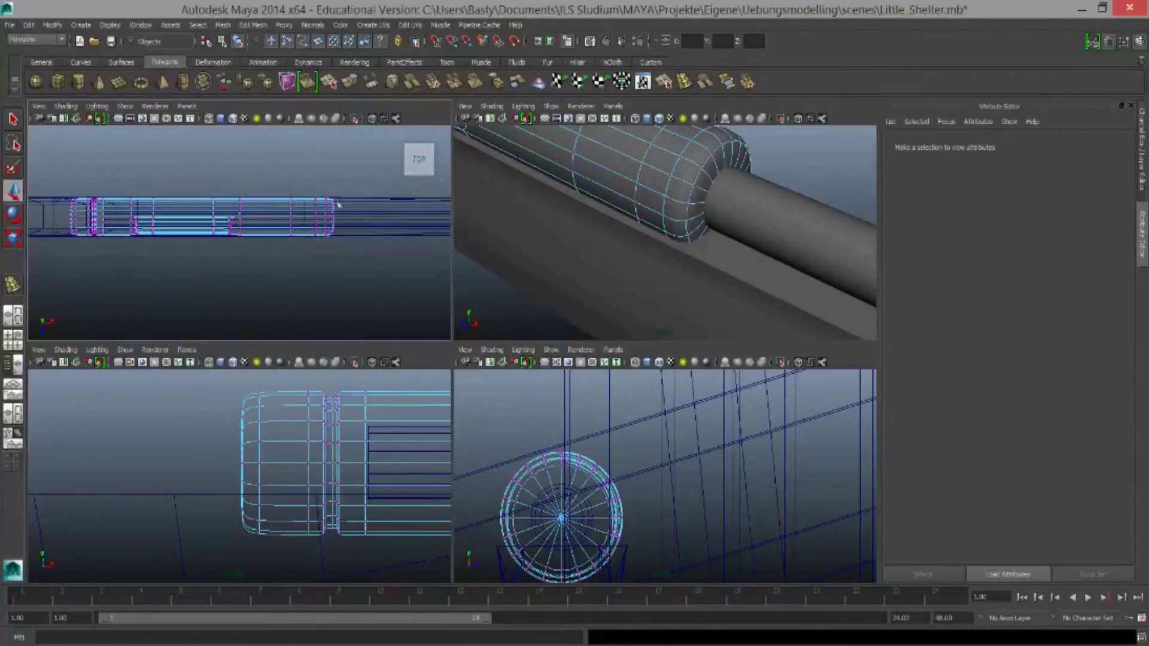
key("ctrl+z")
key("ctrl+z")
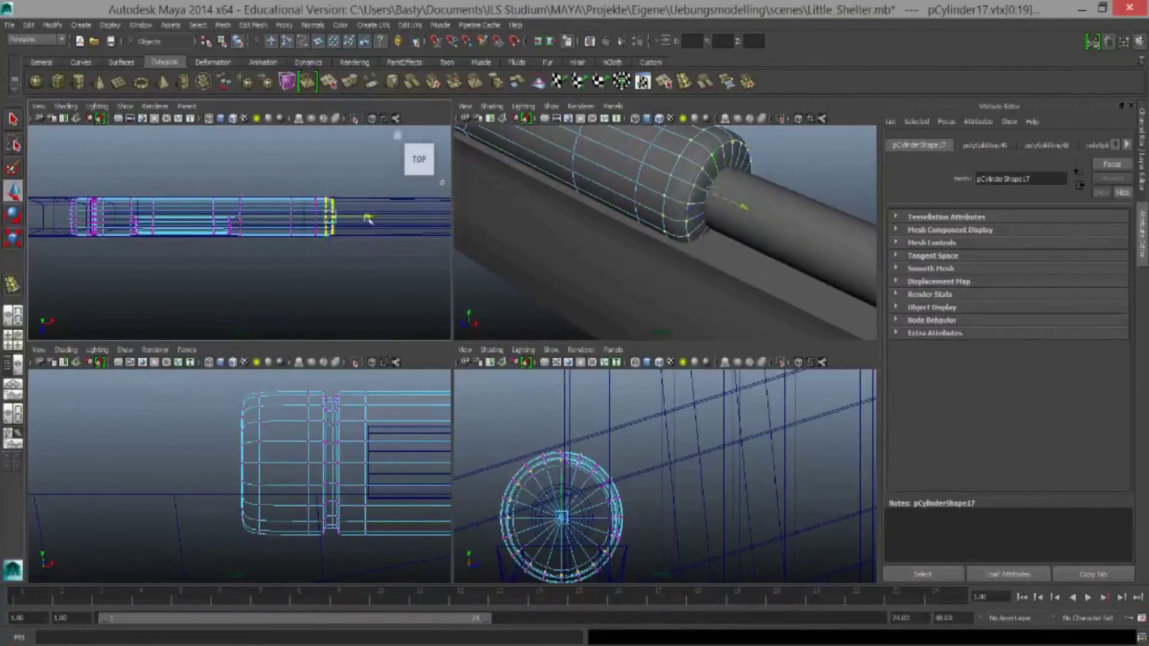
key("ctrl+z")
Add an edge loop near the barrel tip and extrude the tip edge loop
left_click(684, 82)
left_click(697, 201)
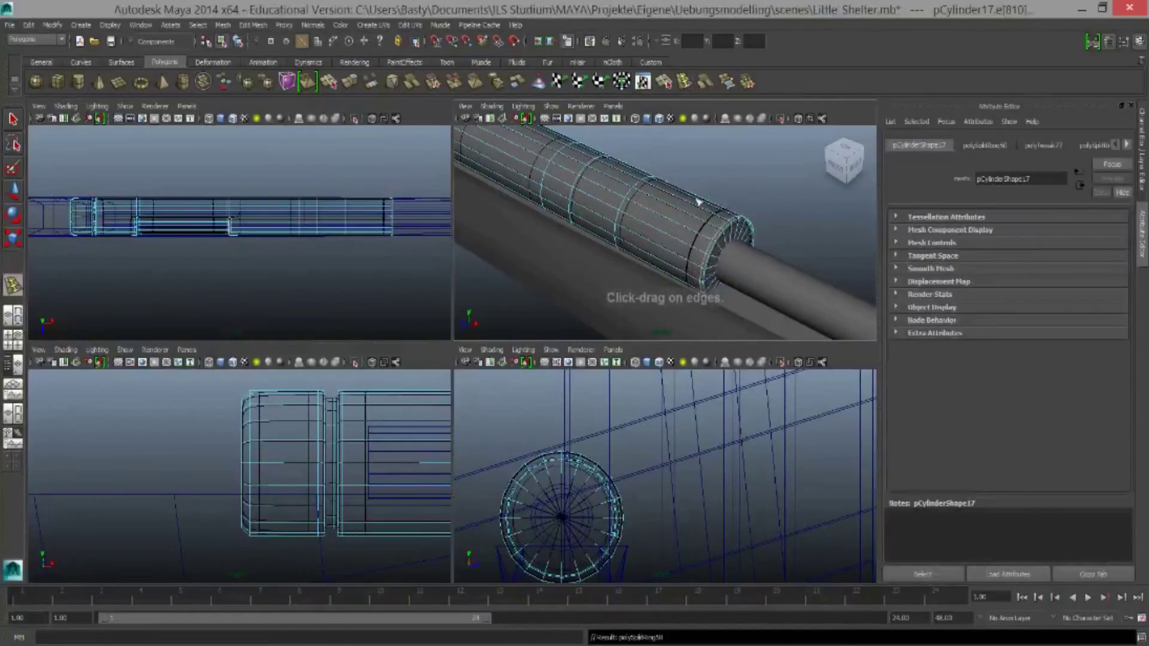
key("F9")
key("w")
left_click(738, 259)
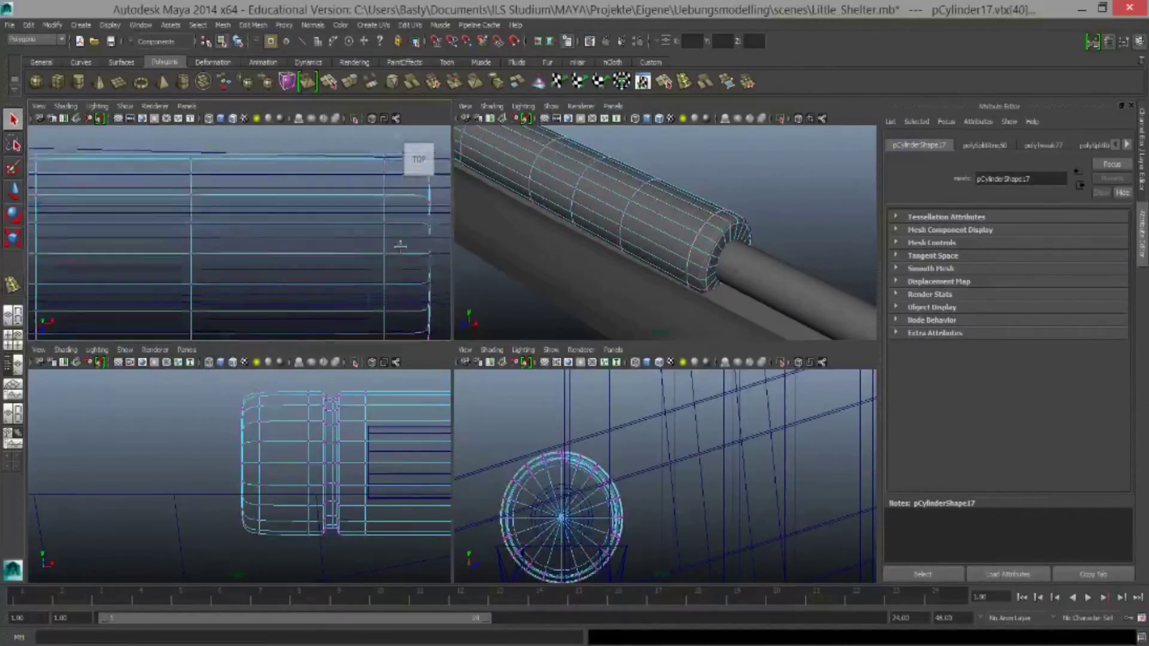
double_click(744, 233)
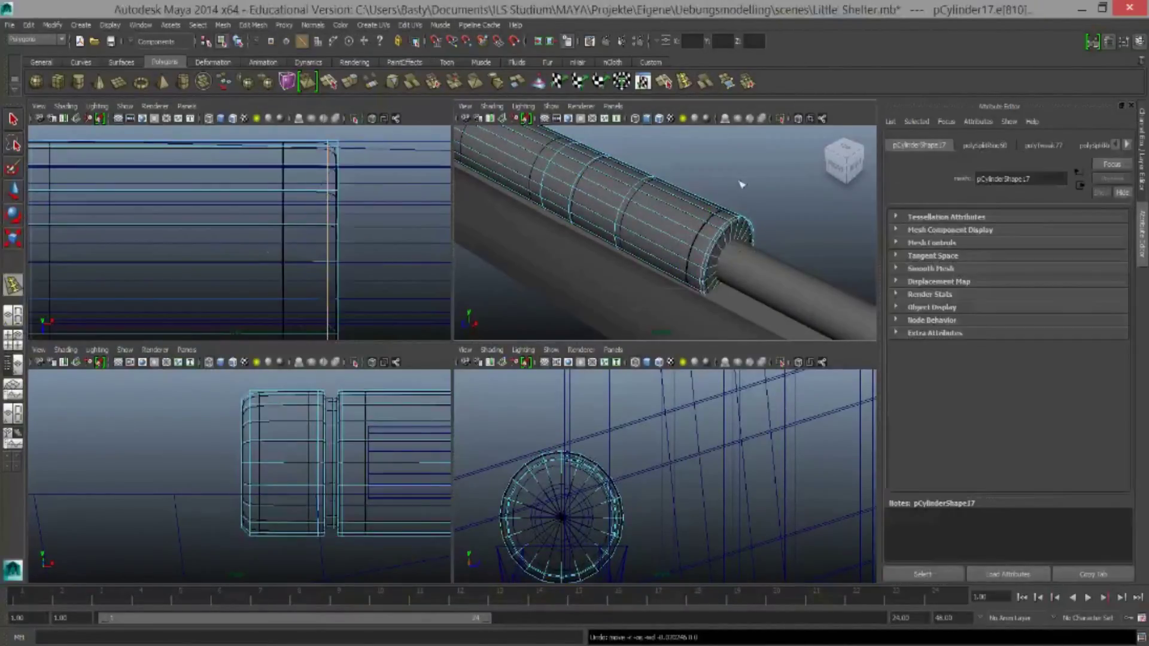
left_click(349, 82)
Extrude the tip faces twice and push them inward to form the bore
key("F11")
left_click(720, 286)
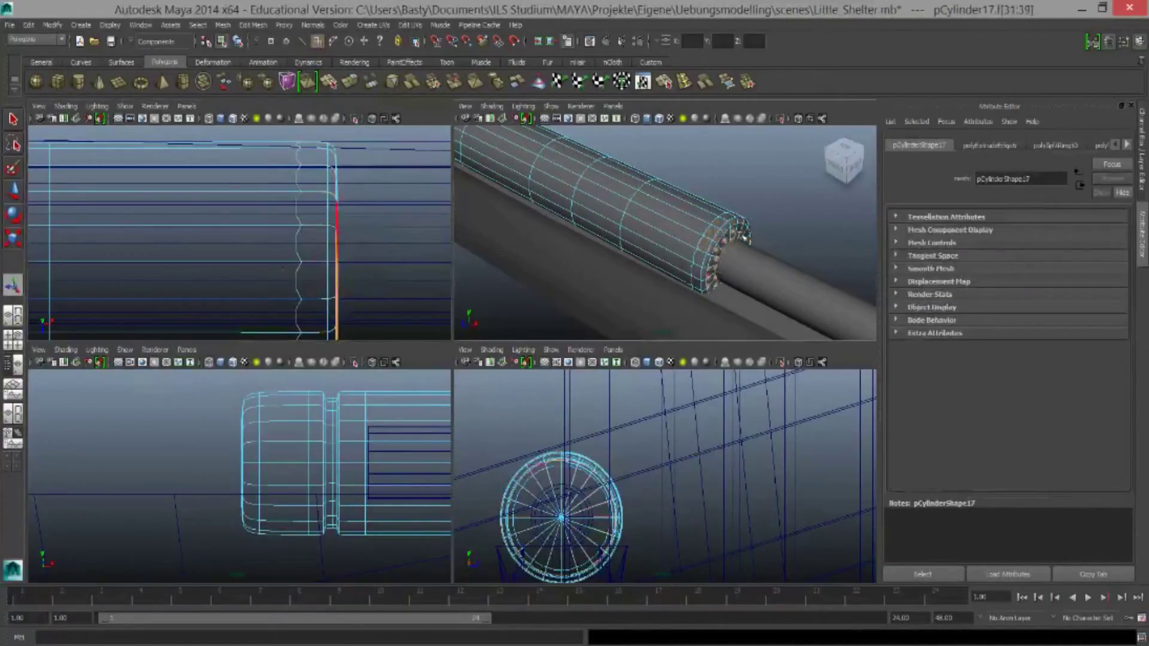
left_click_drag(744, 237, 600, 290, "alt")
key("ctrl+e")
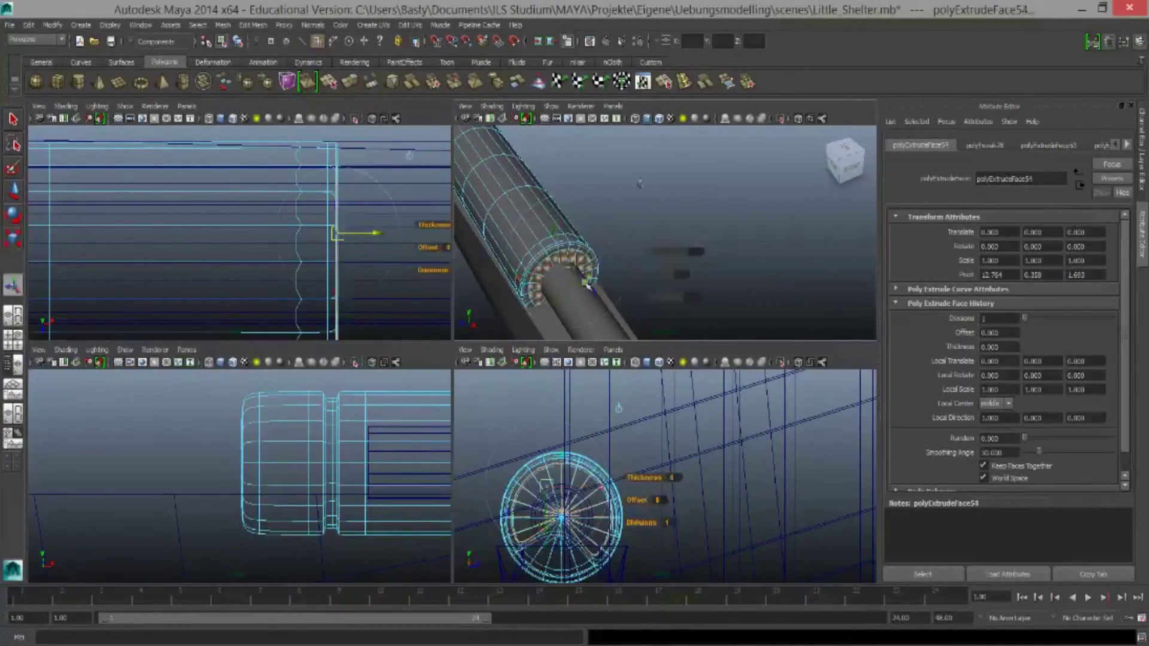
key("ctrl+e")
key("ctrl+e")
middle_click_drag(602, 307, 610, 246, "alt")
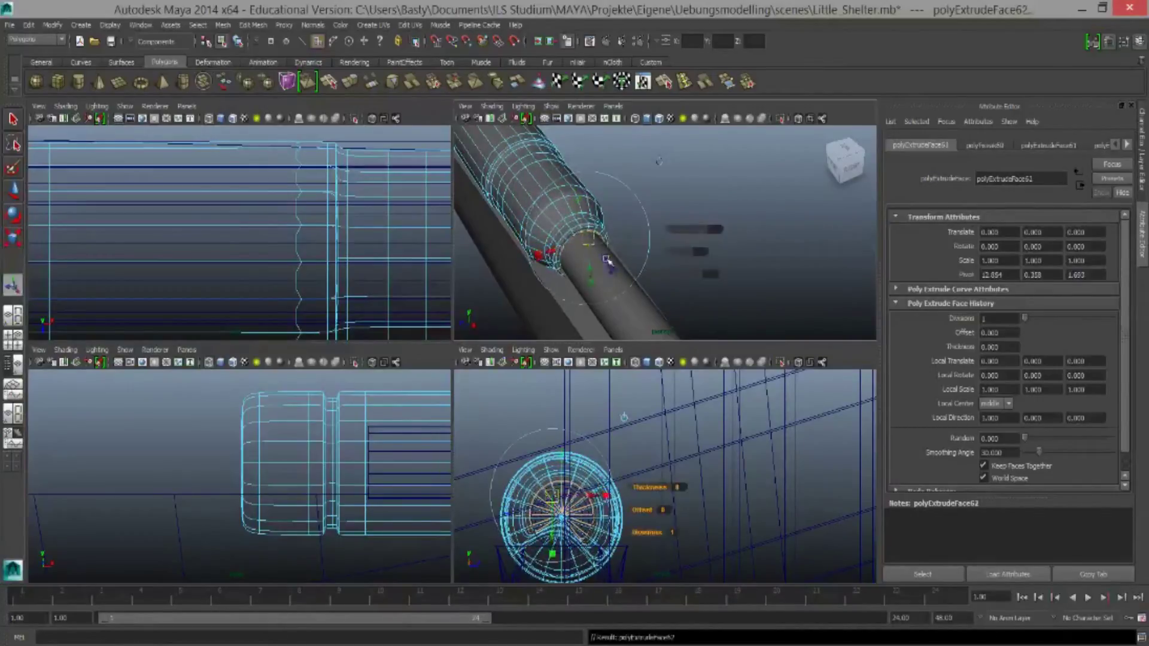
right_click_drag(604, 259, 599, 240)
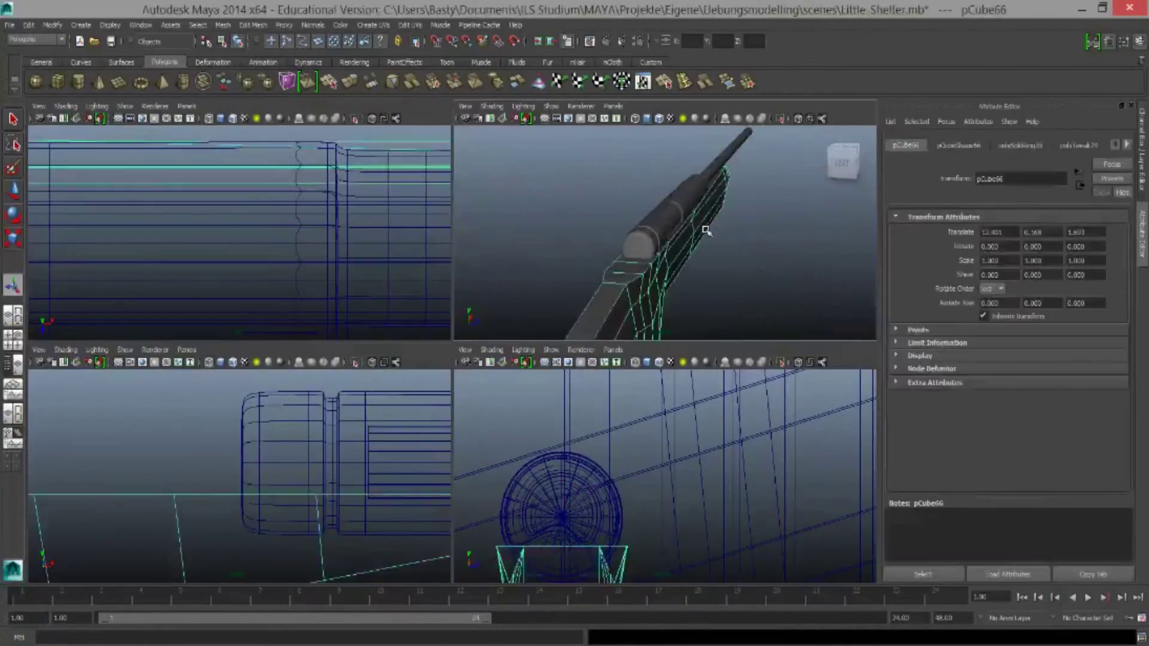
Insert two edge loops across the rifle stock pCube66
mouse_move(598, 239)
left_mouse_down("alt")
mouse_move(527, 235)
mouse_move(688, 210)
left_mouse_up("alt")
left_click(687, 210)
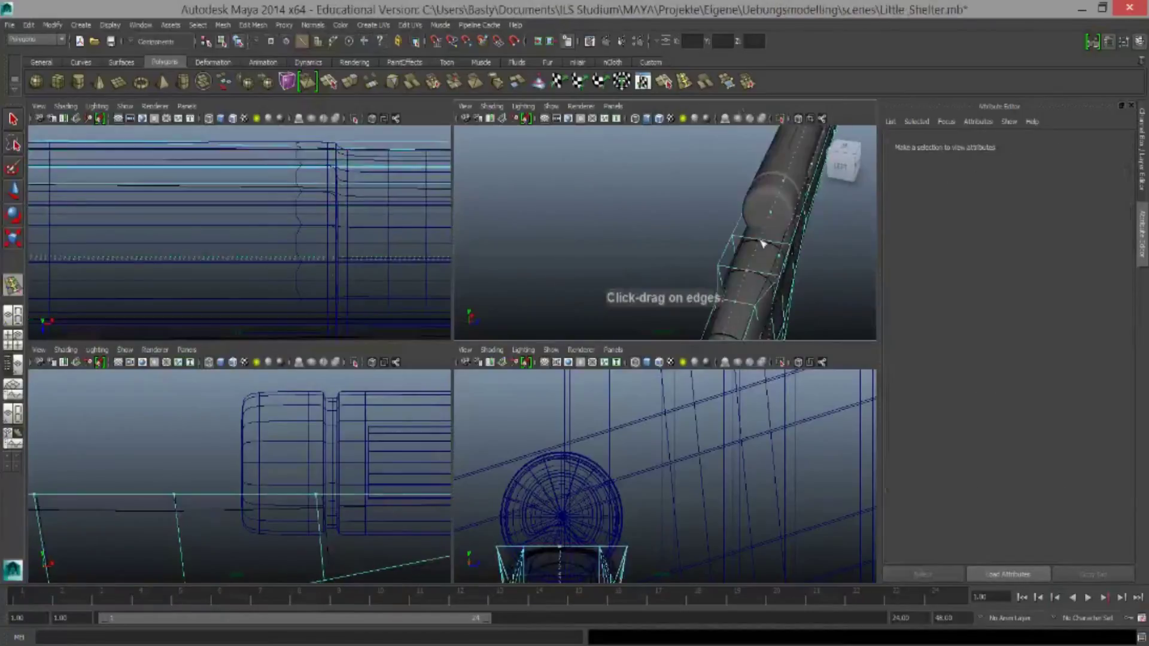
left_click(759, 243)
right_click_drag(760, 240, 796, 240)
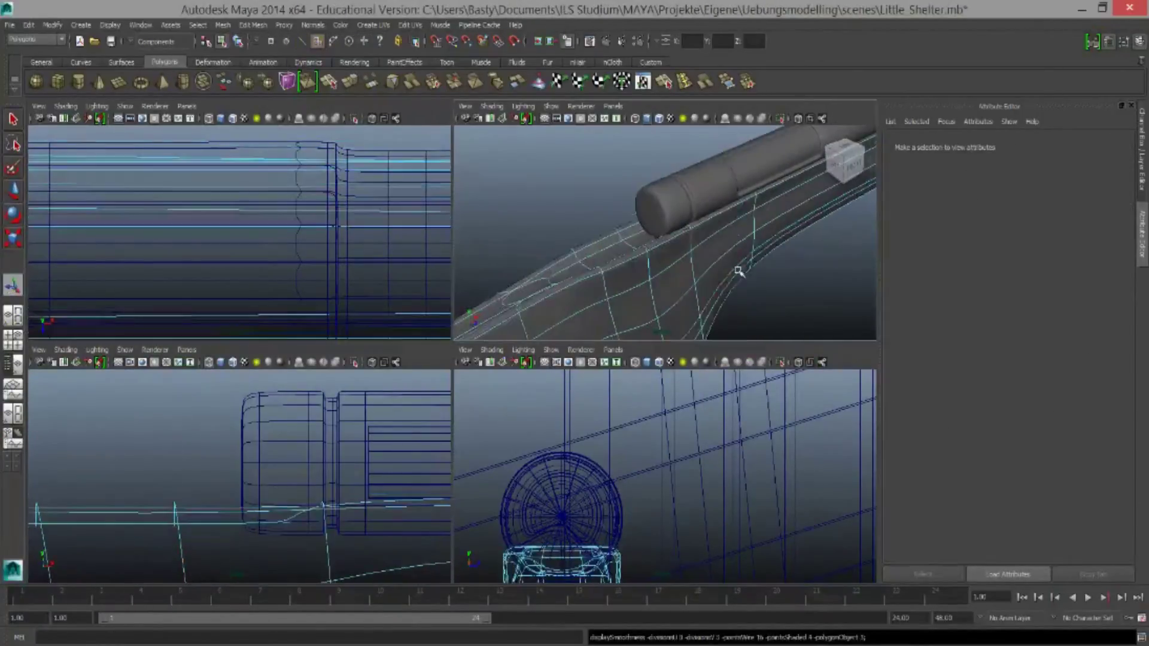
mouse_move(709, 290)
left_mouse_down("alt")
mouse_move(641, 225)
mouse_move(769, 248)
mouse_move(731, 257)
mouse_move(628, 219)
mouse_move(653, 194)
mouse_move(628, 239)
left_mouse_up("alt")
left_click(636, 251)
left_click(688, 251)
left_click(658, 198)
Select and move vertices on the stock's grip to reshape it
left_click(714, 240)
key("w")
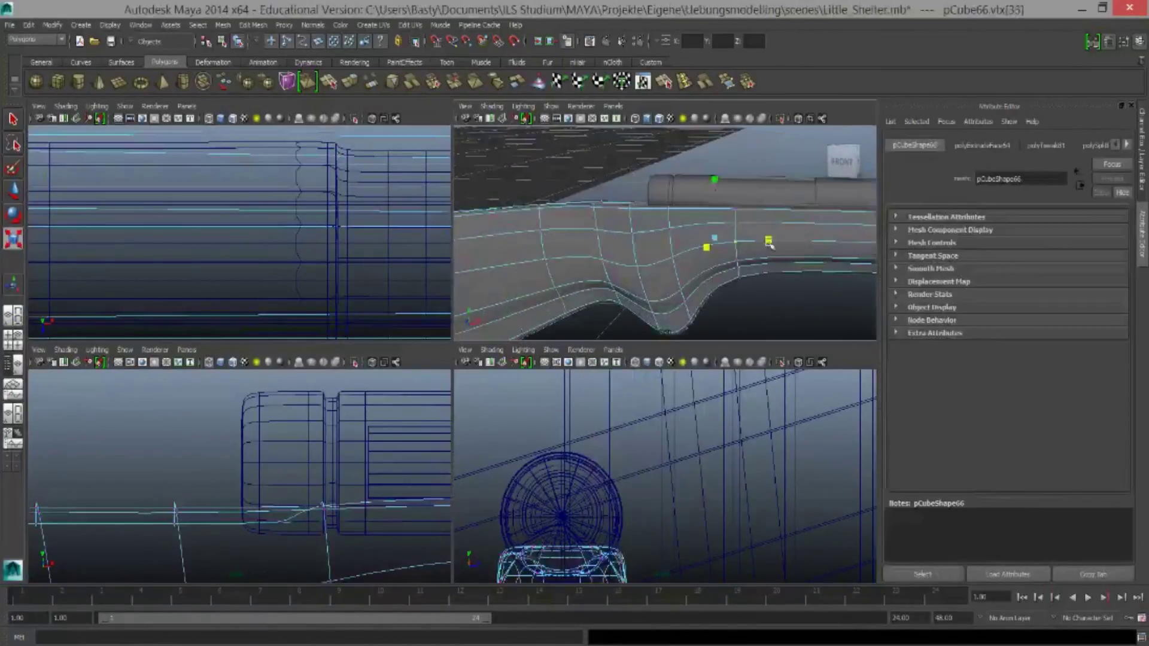
key("f")
key("Up")
key("Up")
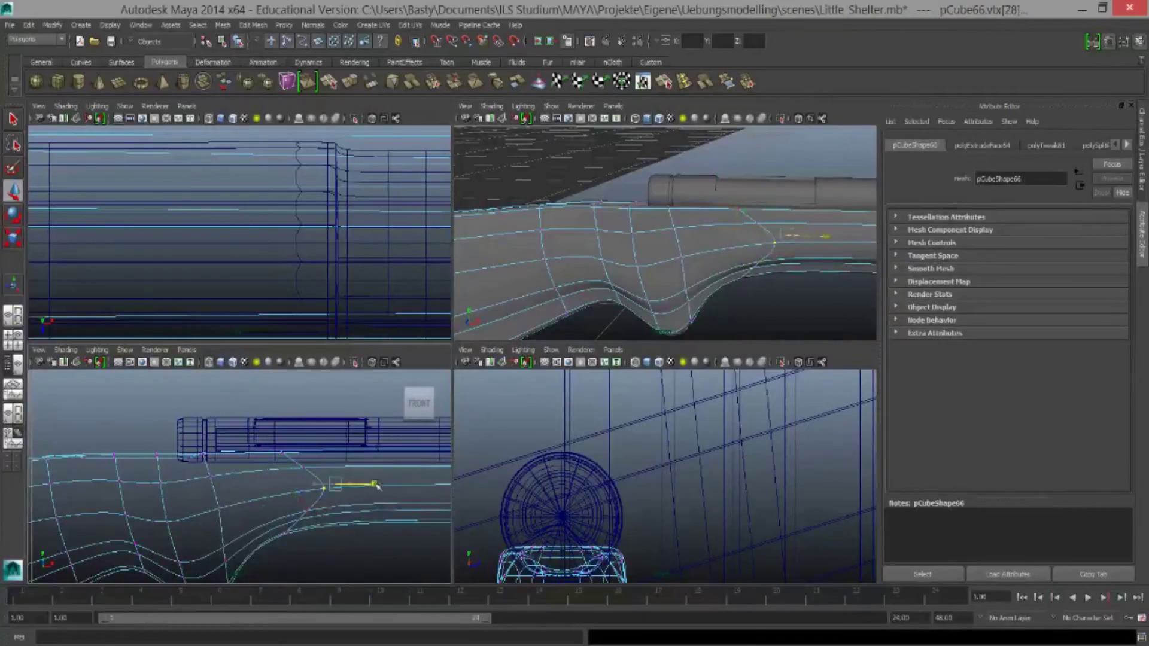
left_click_drag(332, 491, 301, 512)
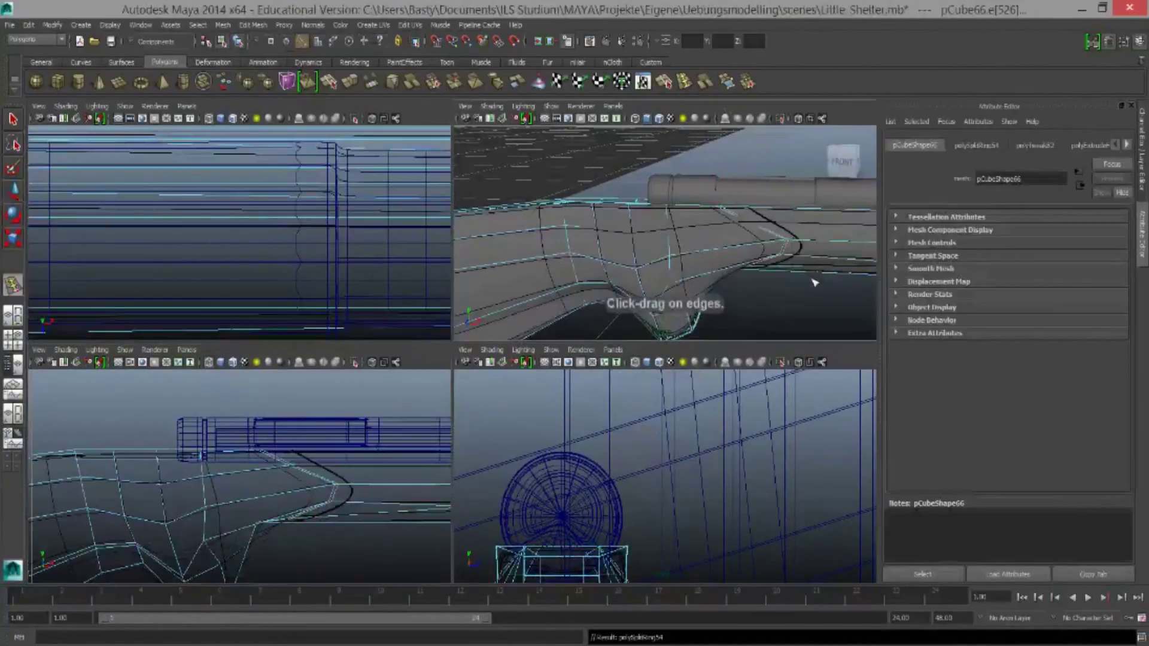
Add two more edge loops across the stock's grip
left_click(697, 318)
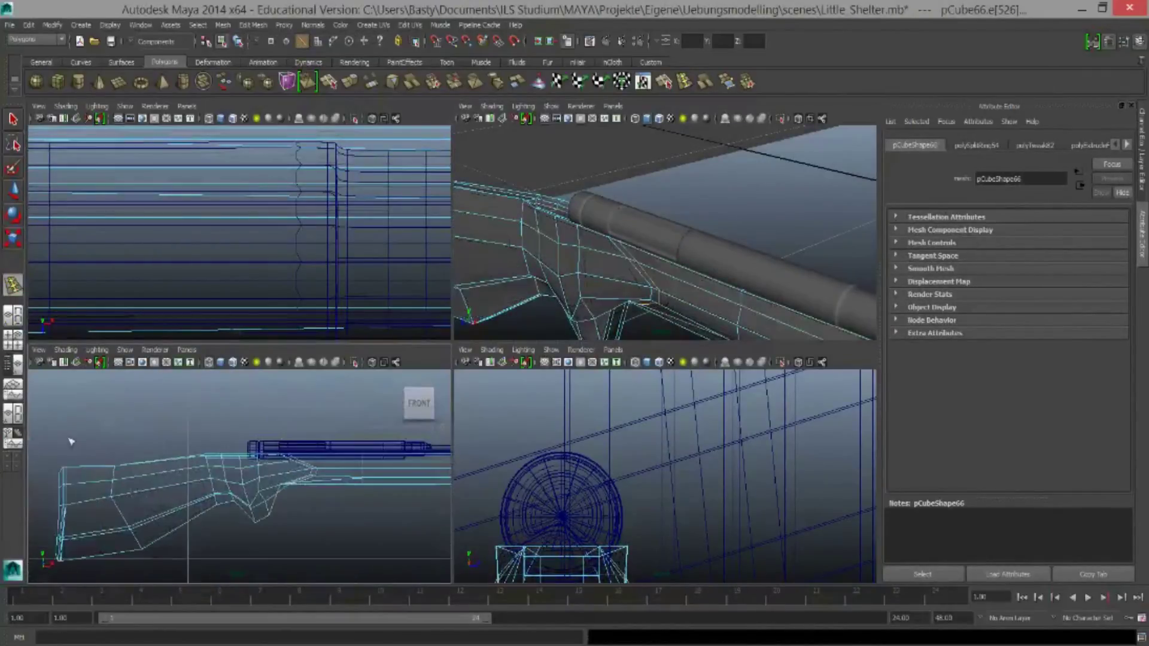
mouse_move(688, 257)
left_mouse_down("alt")
mouse_move(801, 211)
mouse_move(725, 333)
left_mouse_up("alt")
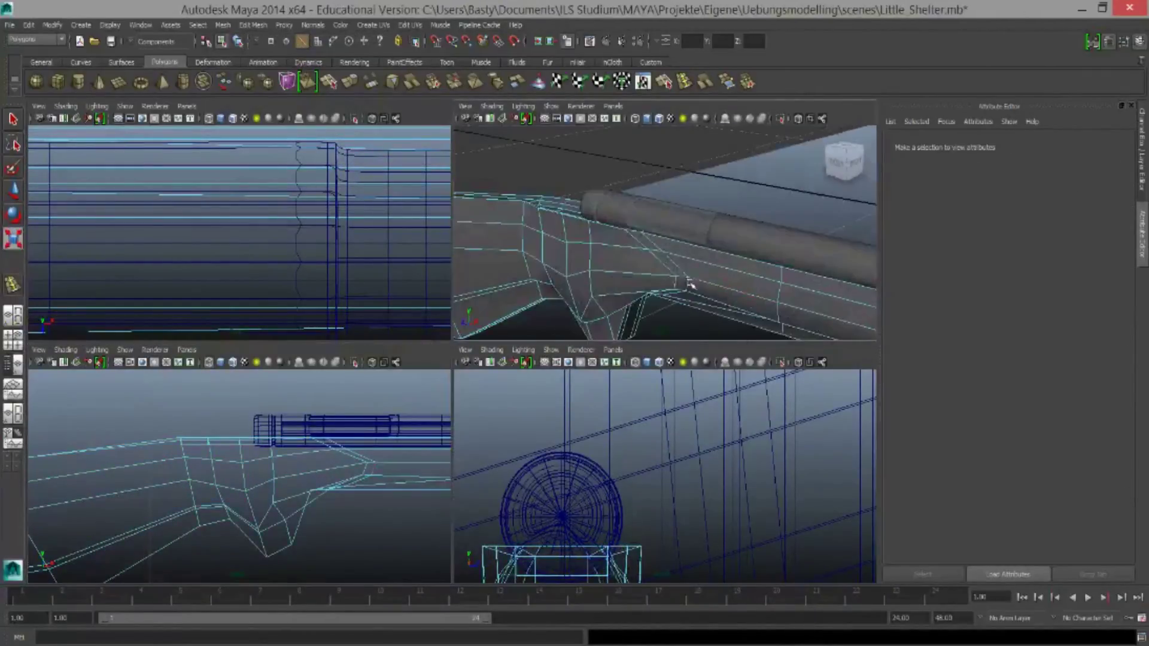
left_click(692, 269)
key("1")
key("ctrl+z")
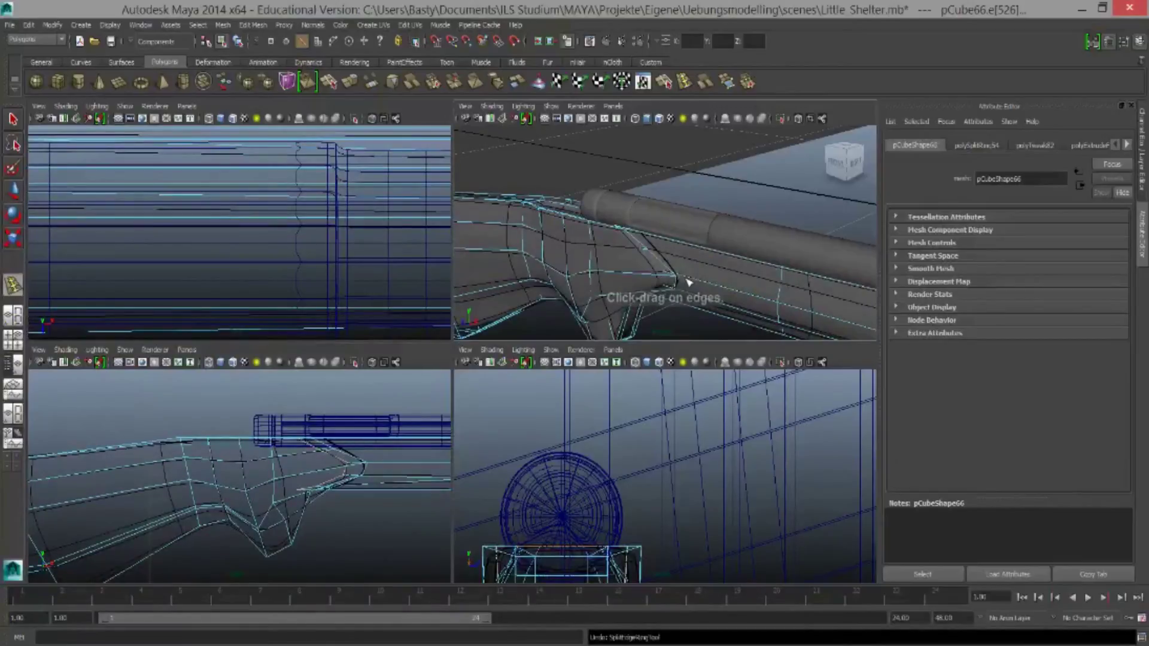
right_click_drag(690, 288, 688, 257, "shift")
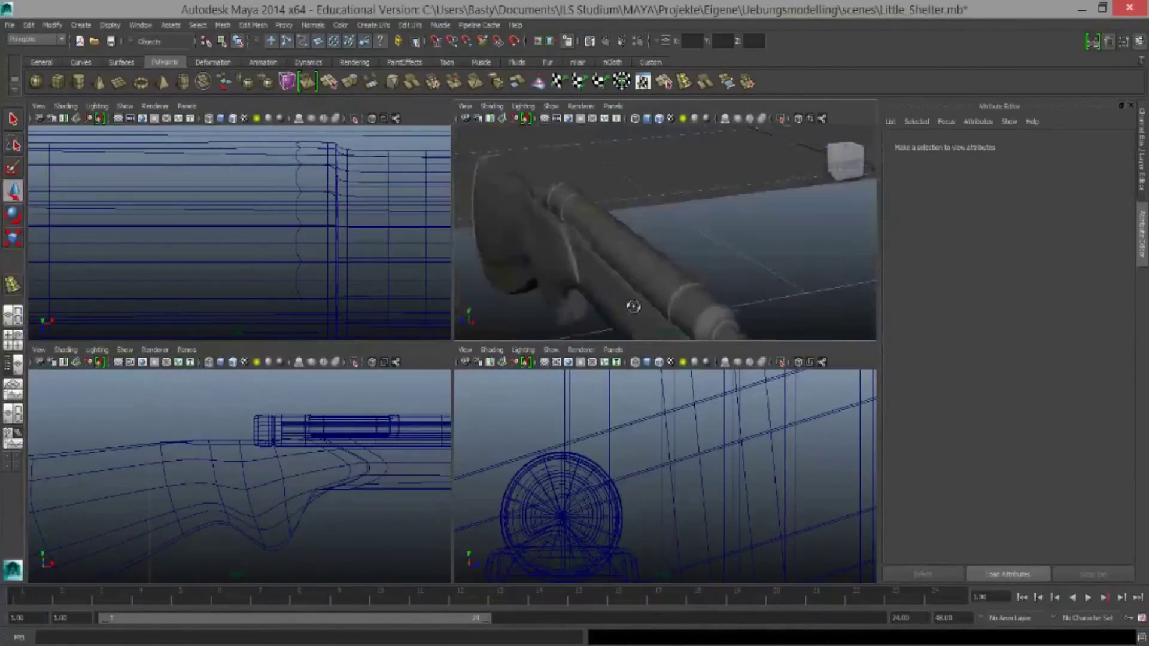
mouse_move(623, 302)
left_mouse_down("alt")
mouse_move(605, 263)
mouse_move(487, 244)
mouse_move(667, 256)
left_mouse_up("alt")
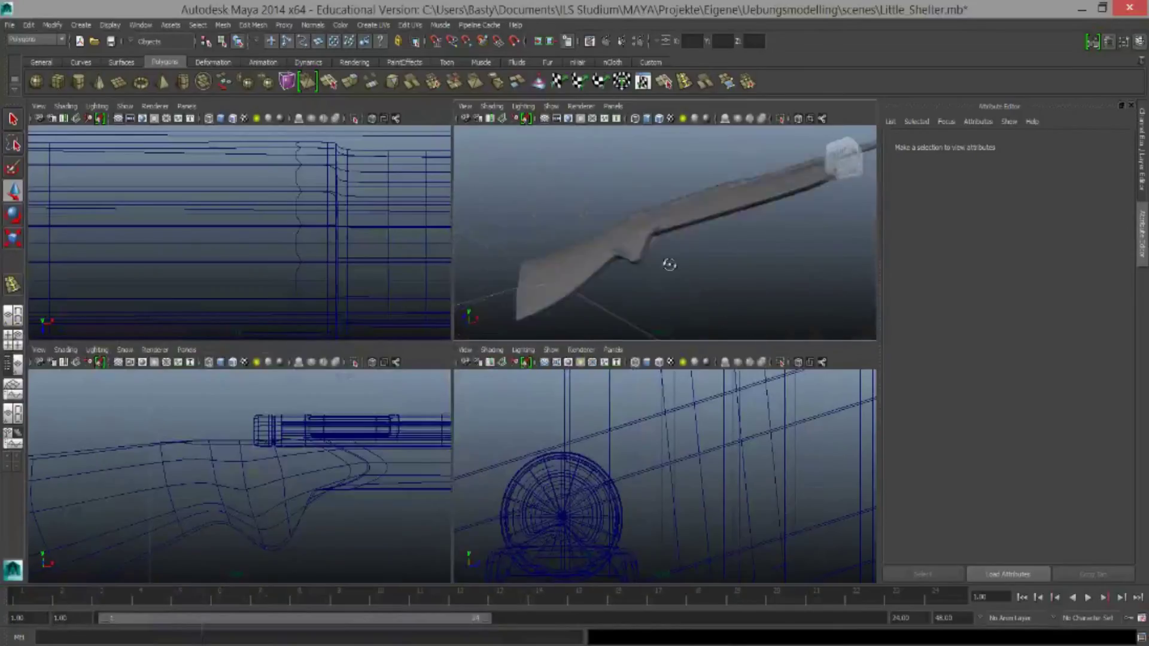
Draw a new box, pCube67, below the rifle
scroll(256, 249, "down", 5)
right_click_drag(257, 249, 298, 195, "shift")
left_click_drag(298, 195, 287, 186)
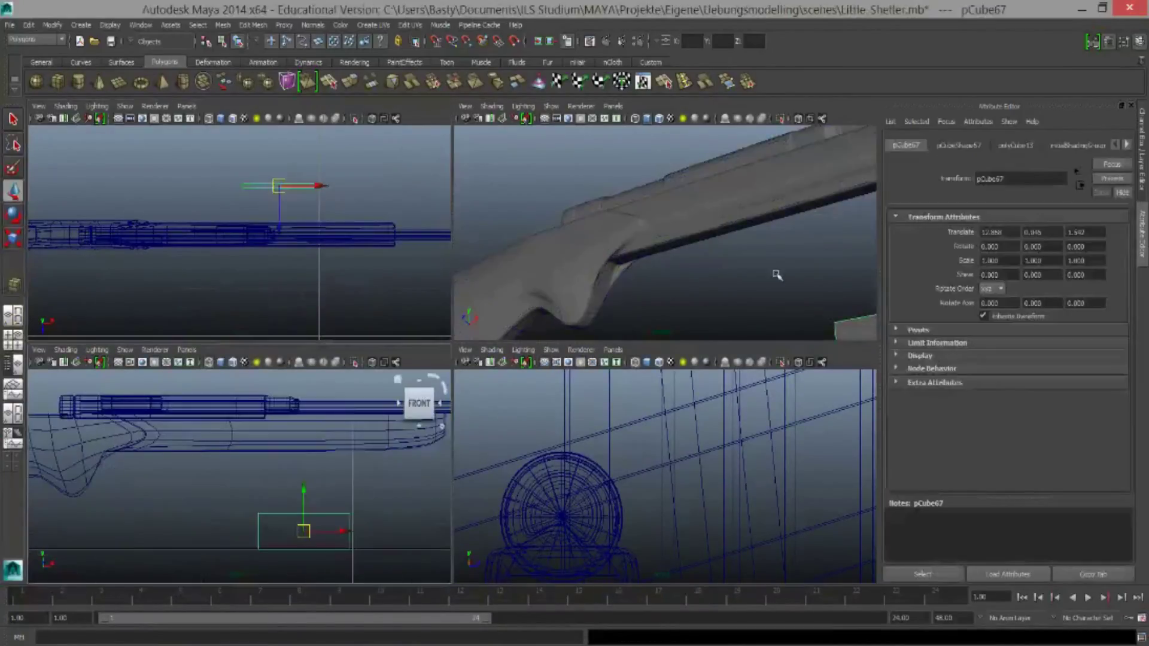
Set the box width to 0.25 and move it up under the rifle stock
double_click(998, 231)
type("0.250")
scroll(134, 243, "up", 3)
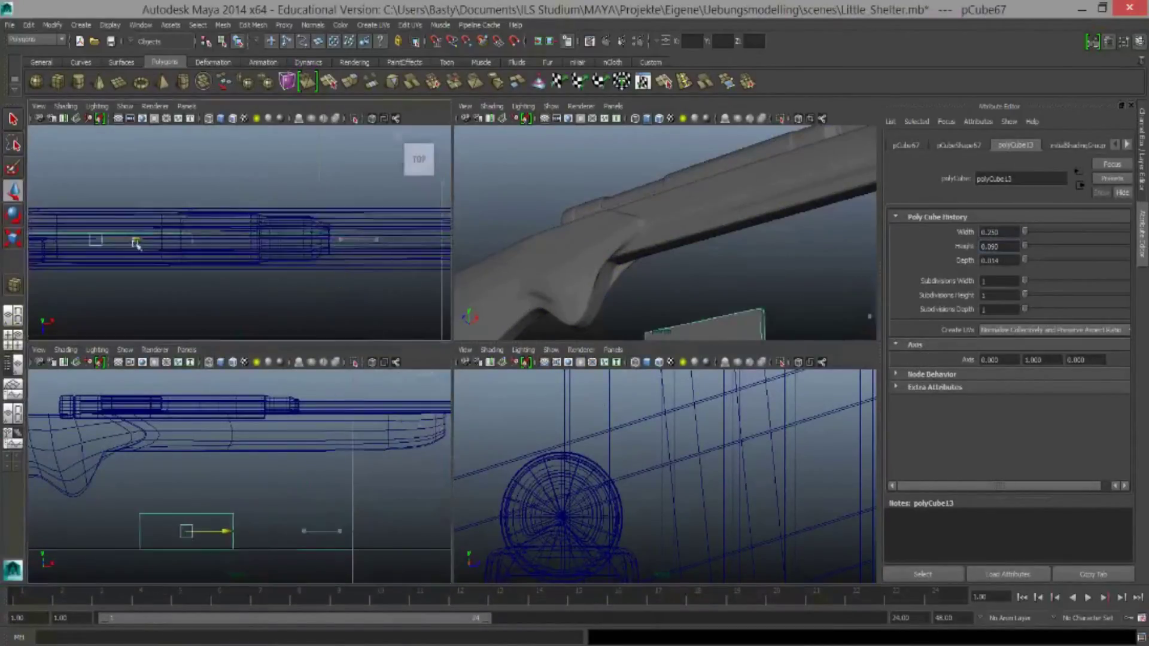
middle_click_drag(352, 537, 237, 473)
key("f")
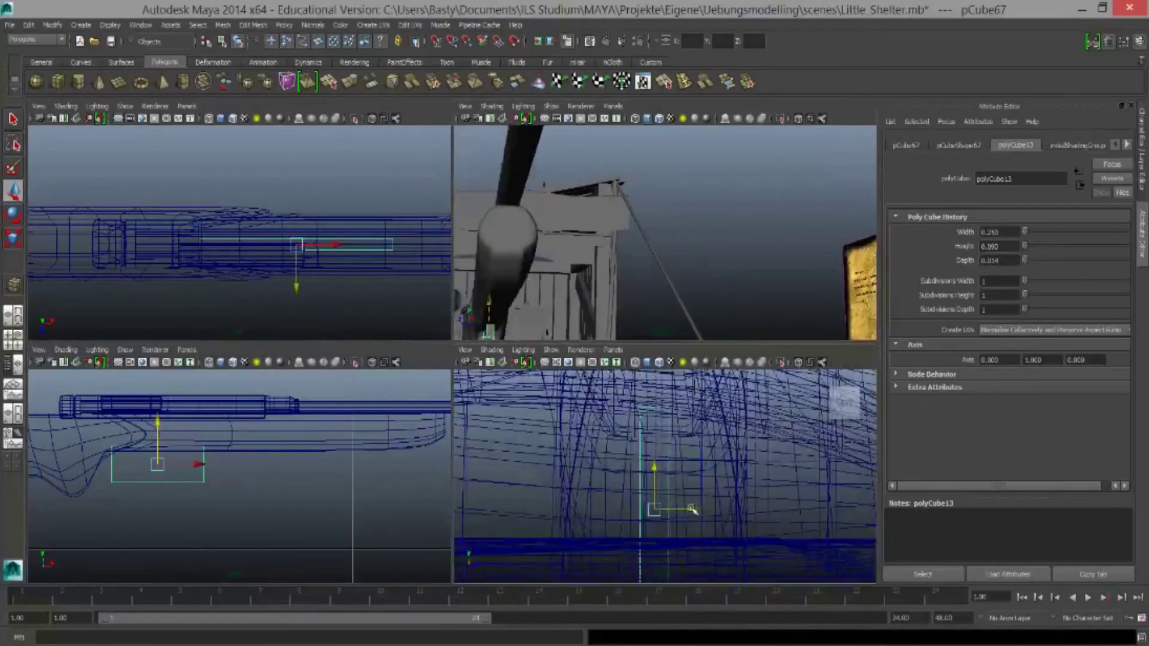
scroll(297, 494, "up", 3)
Insert two vertical edge loops in the box and pull a corner vertex upward
left_click(223, 488)
left_click(259, 487)
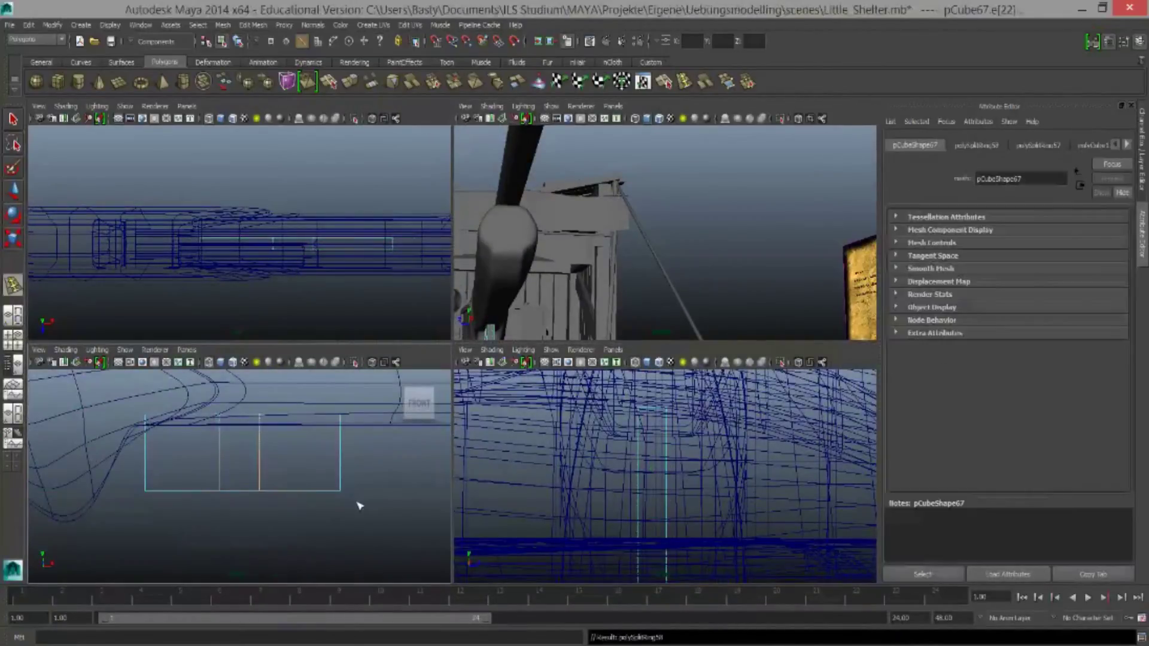
right_click(320, 437)
left_click(340, 490)
key("w")
left_click_drag(340, 460, 341, 398)
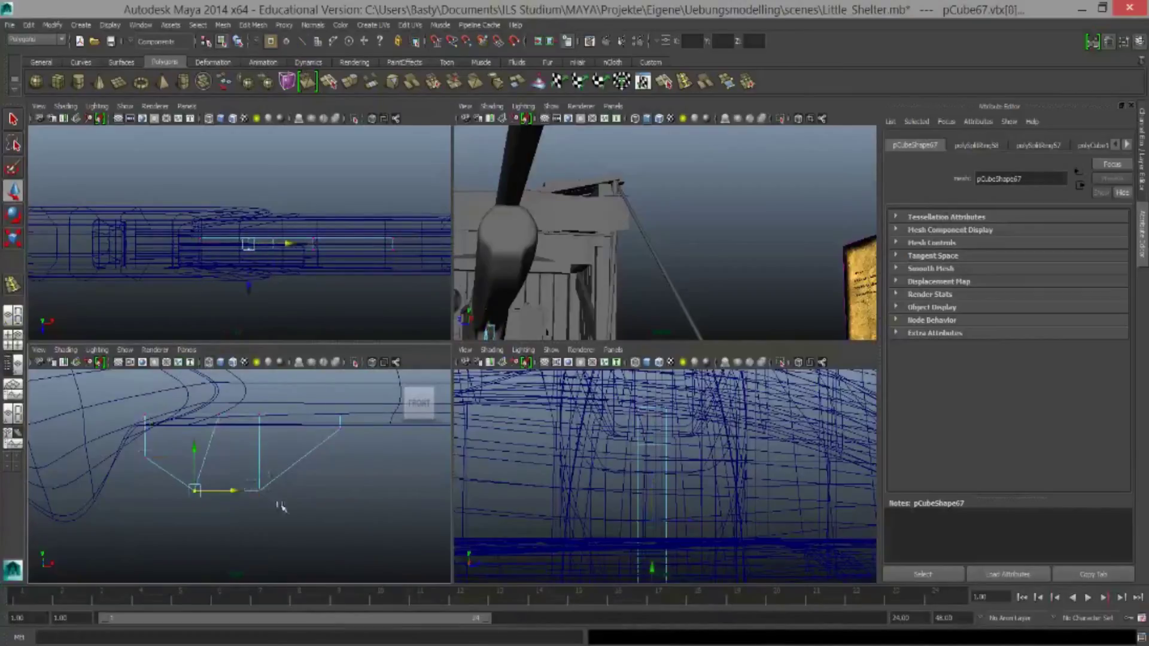
Add an edge loop near the guard's end, reshape its vertices, and create the thin trigger box pCube68
left_click(641, 84)
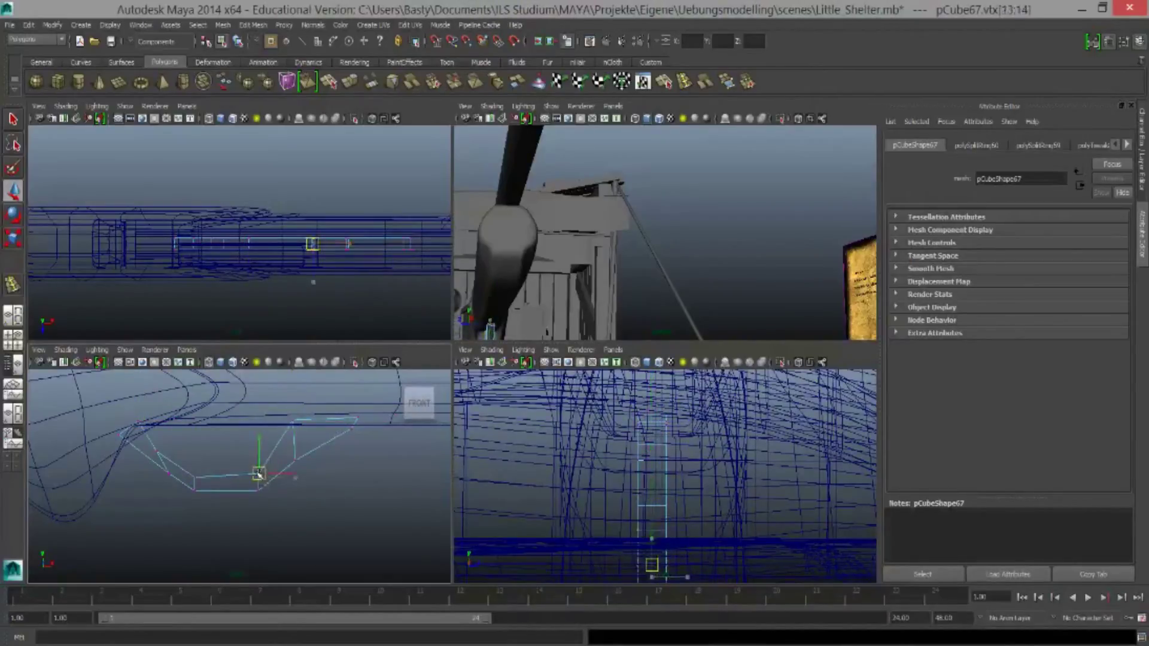
left_click(296, 475)
middle_click_drag(347, 461, 411, 440, "alt")
scroll(257, 487, "down", 3)
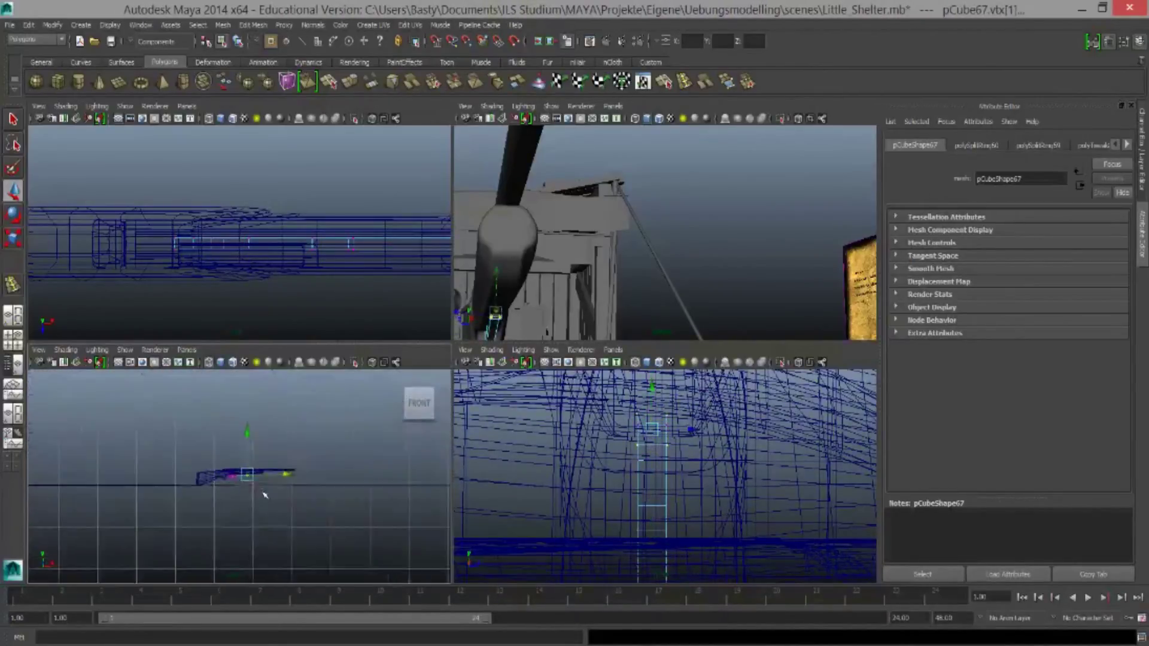
left_click(642, 84)
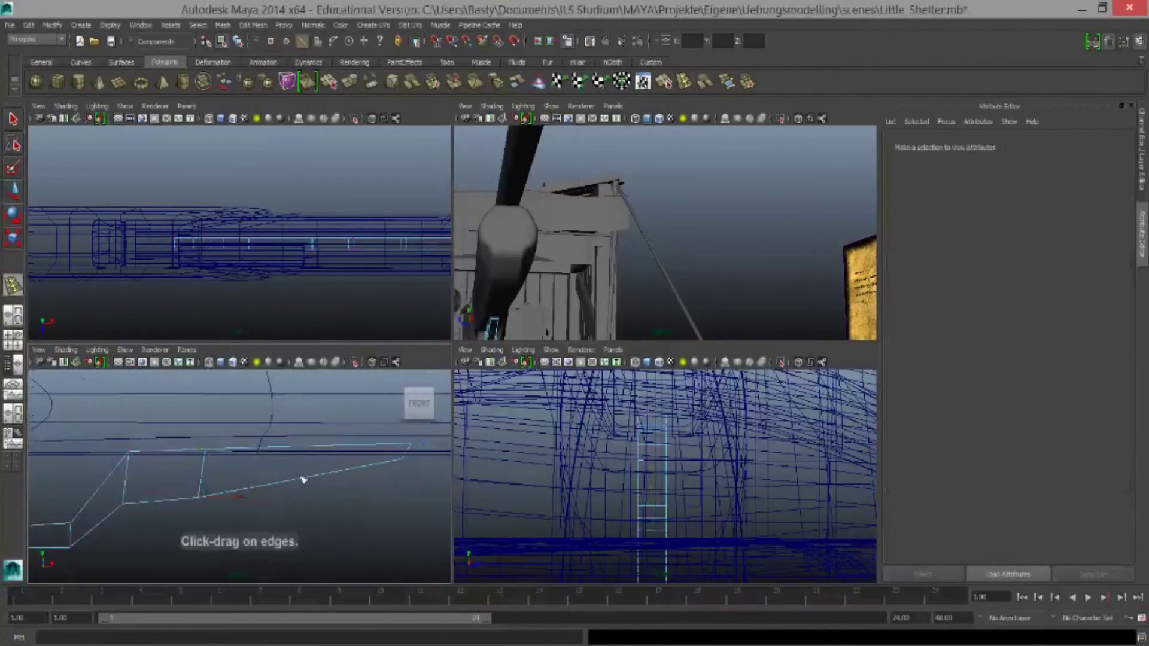
left_click(303, 480)
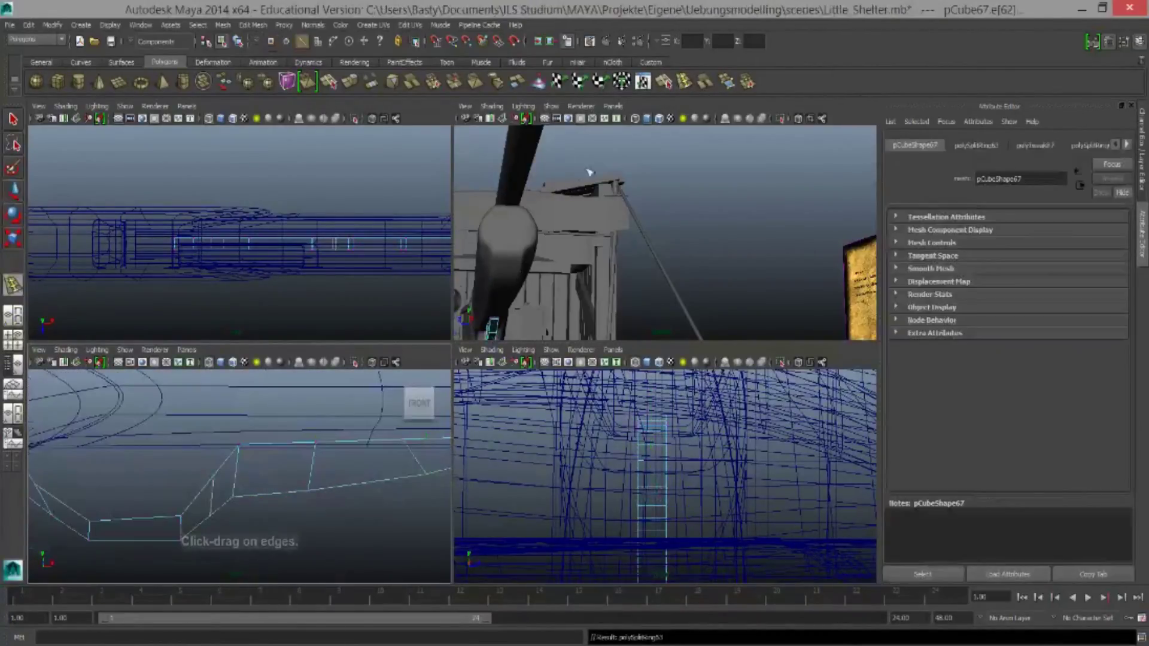
left_click(235, 497)
mouse_move(173, 499)
left_mouse_down()
mouse_move(200, 524)
mouse_move(239, 456)
left_mouse_up()
left_click(58, 82)
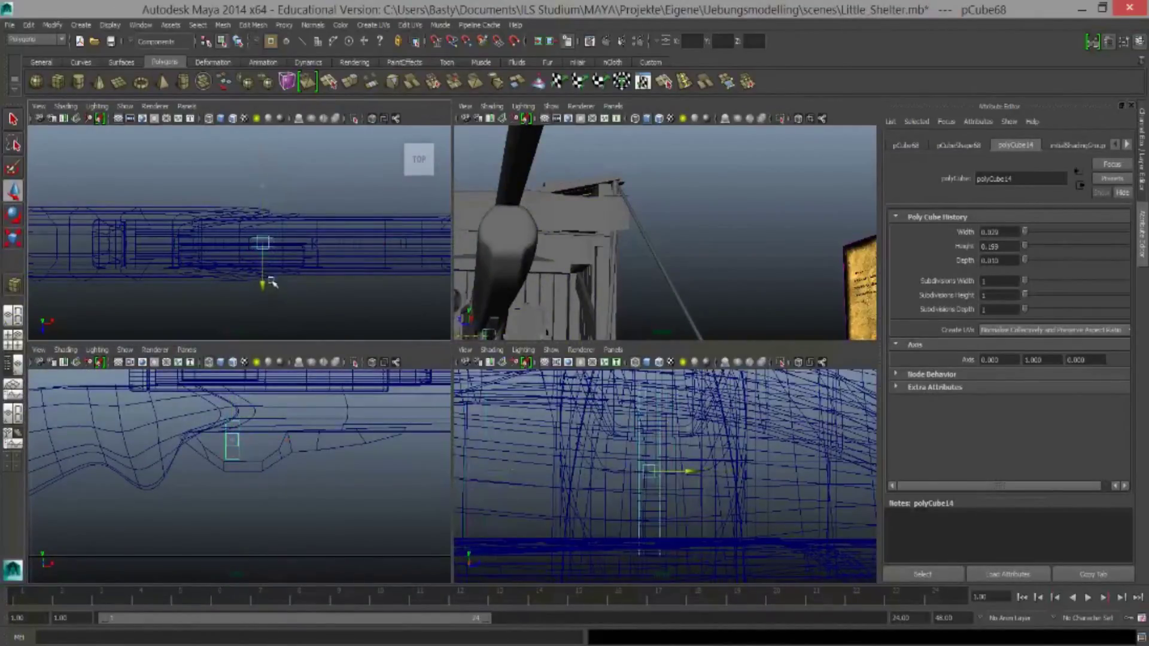
Insert edge loops in the trigger box and shift its bottom vertices to bend it
key("f")
key("f")
left_click(294, 441)
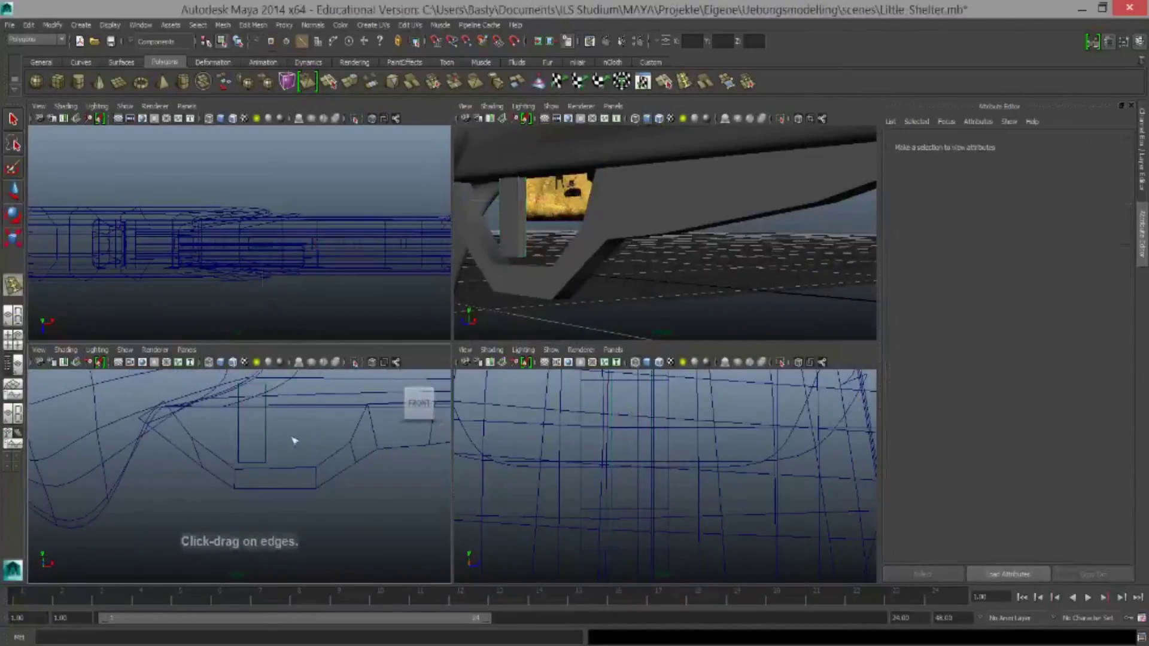
right_click_drag(252, 442, 242, 476)
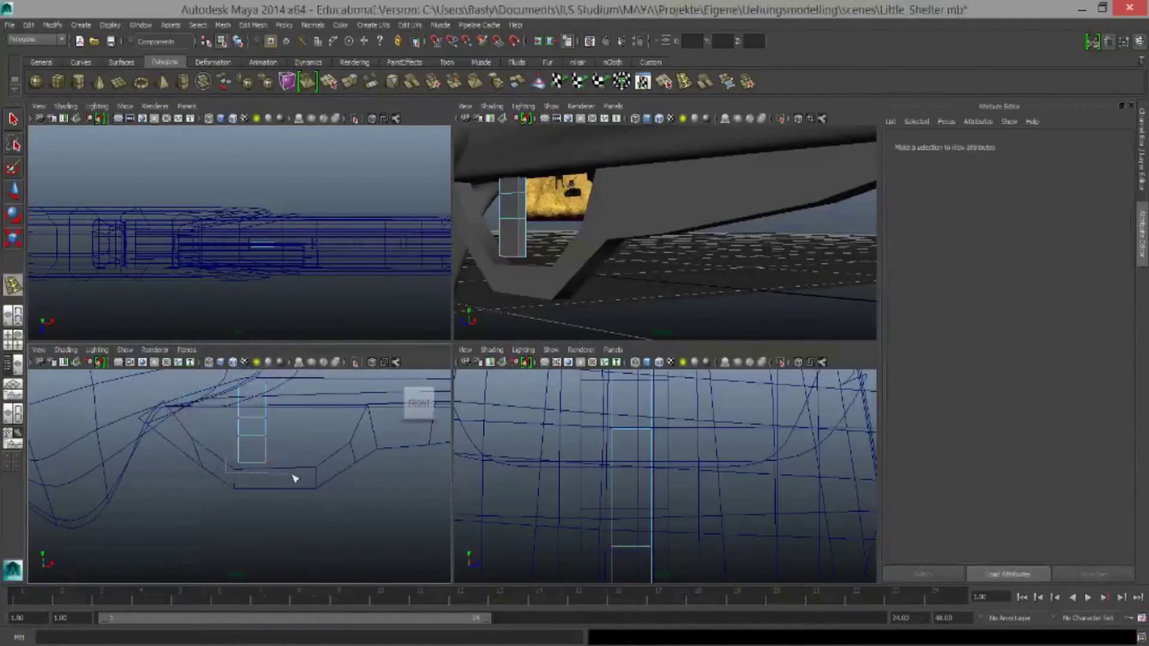
left_click_drag(335, 458, 381, 461)
key("ctrl+z")
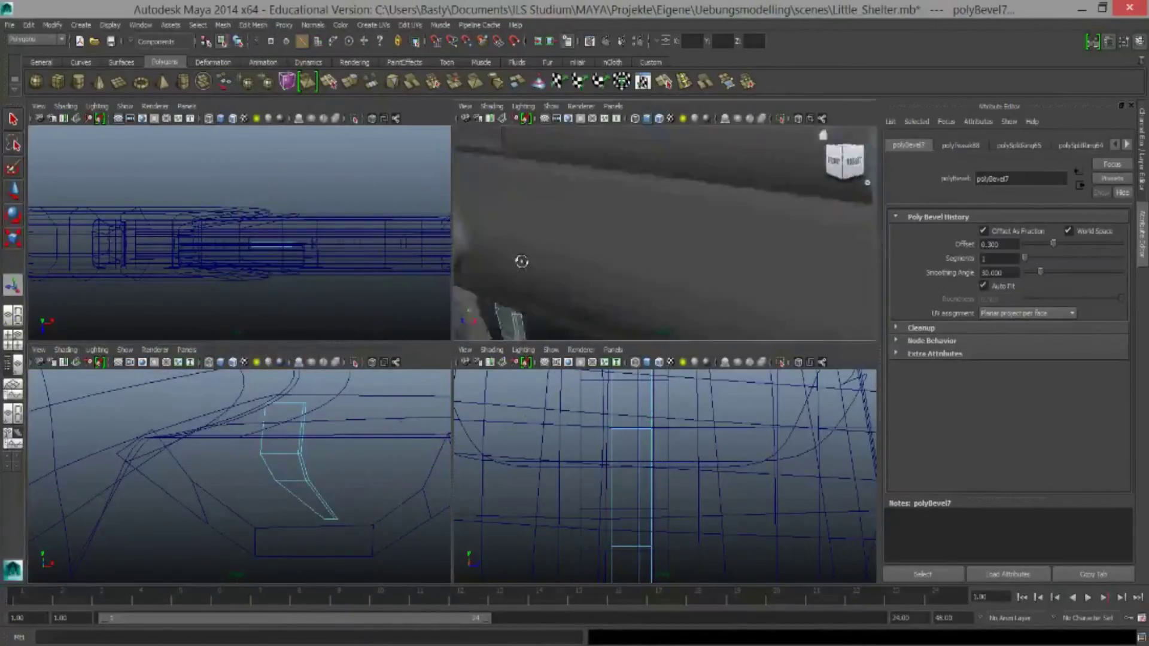
Bevel the trigger's edges and add another edge loop to round the trigger blade
left_click_drag(518, 259, 592, 287, "alt")
left_click(520, 289, "shift")
mouse_move(520, 289)
left_mouse_down("alt")
mouse_move(672, 259)
mouse_move(691, 236)
left_mouse_up("alt")
left_click_drag(626, 321, 598, 311, "alt")
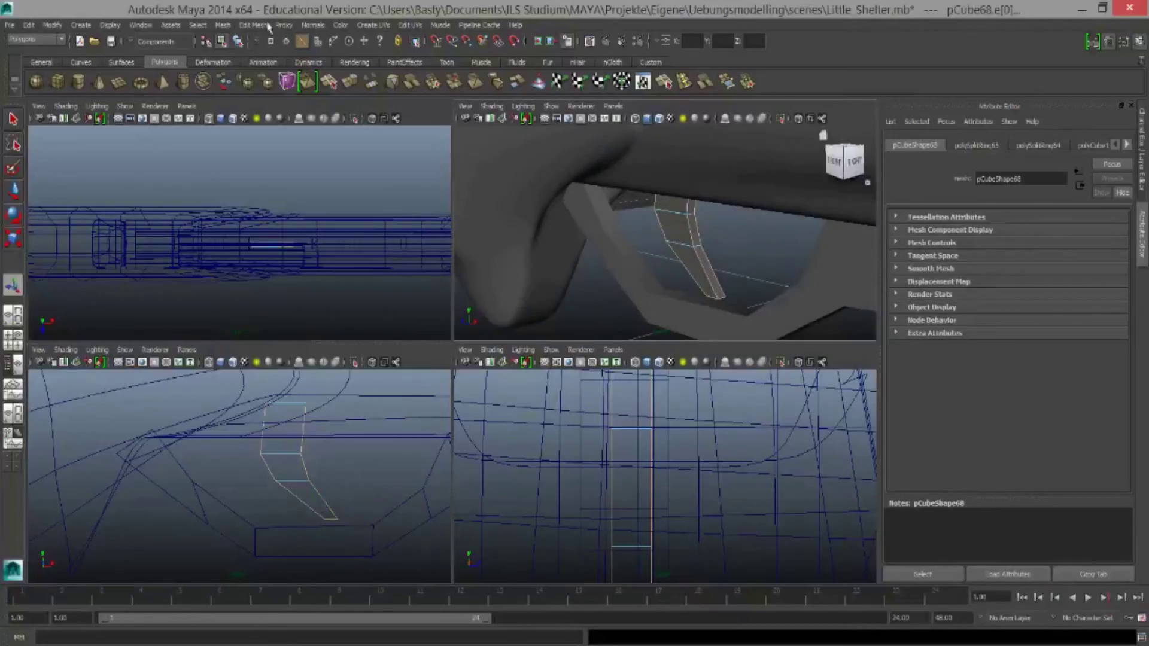
right_click_drag(598, 311, 597, 440, "shift")
right_click_drag(640, 267, 658, 299, "shift")
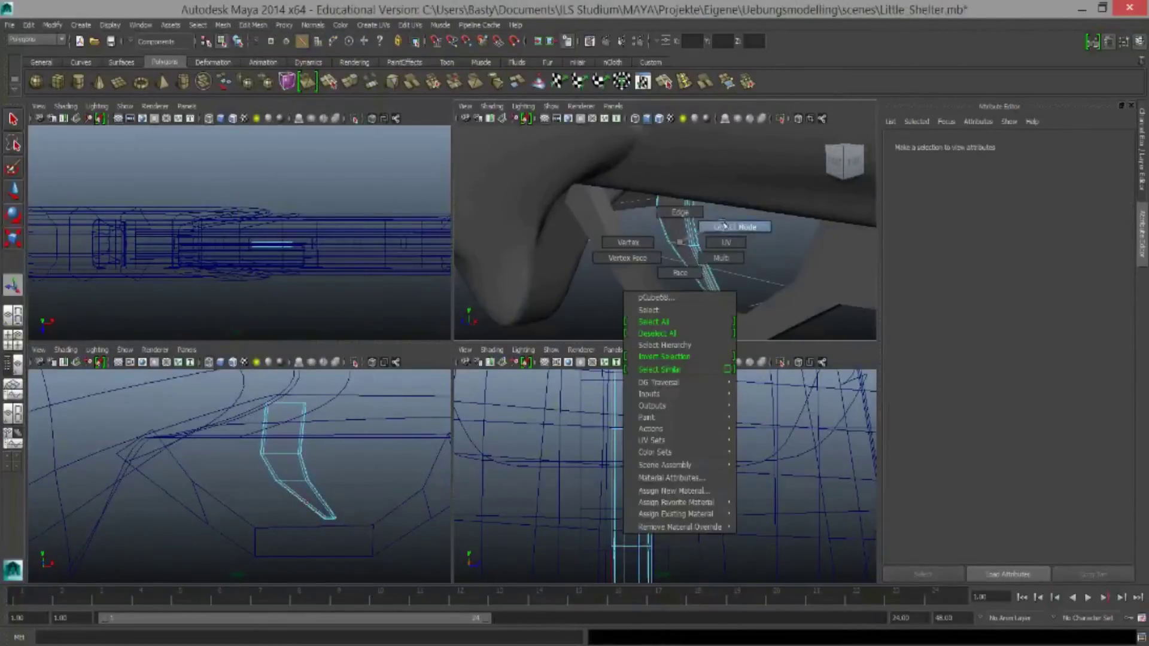
left_click(662, 262)
mouse_move(598, 239)
left_mouse_down("alt")
mouse_move(583, 244)
mouse_move(679, 257)
mouse_move(724, 217)
mouse_move(782, 236)
mouse_move(748, 227)
left_mouse_up("alt")
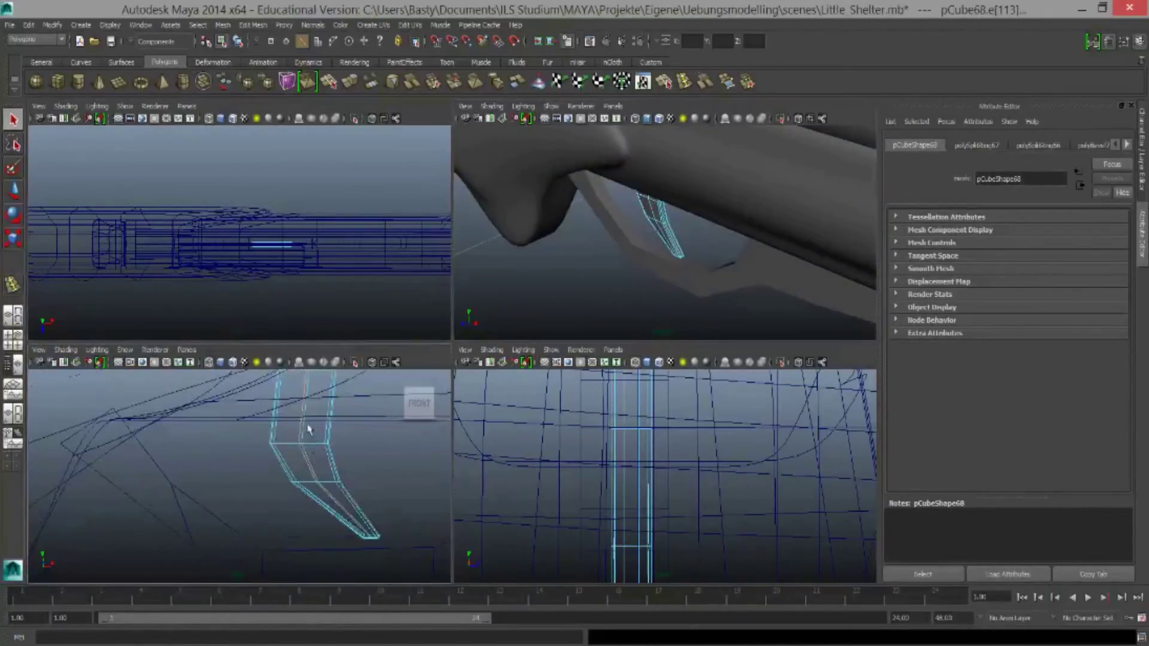
Select the edges along the trigger guard pCube67 and bevel them
left_click(615, 231)
left_click_drag(640, 308, 688, 269, "alt")
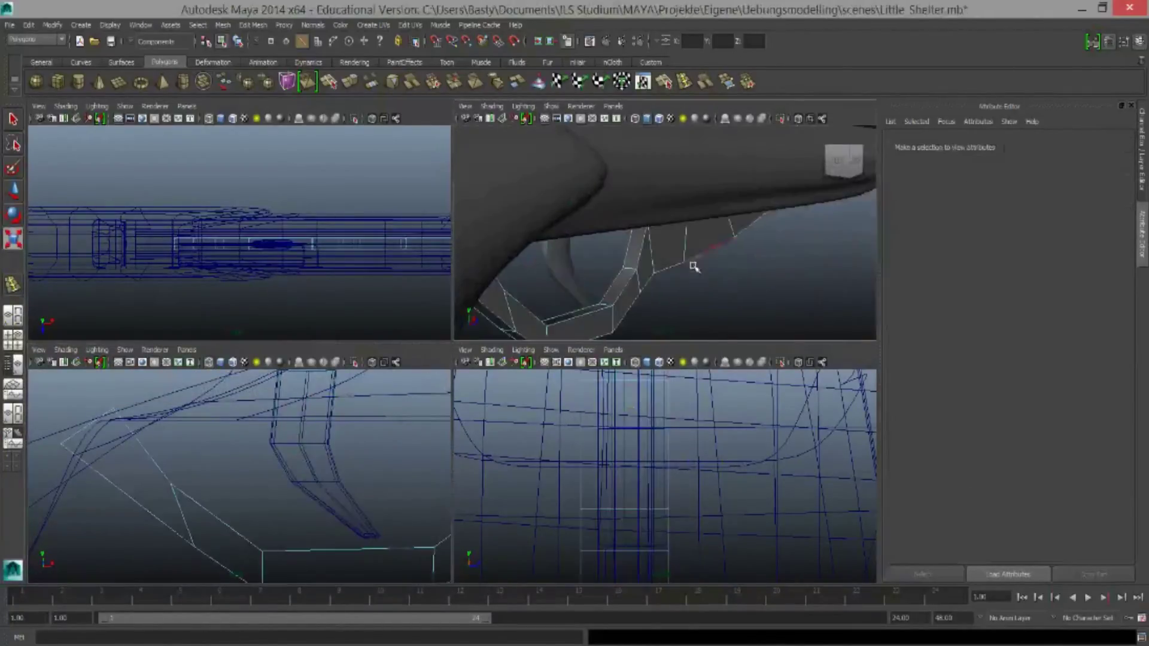
left_click(741, 300)
mouse_move(741, 300)
left_mouse_down("alt")
mouse_move(595, 239)
mouse_move(688, 228)
left_mouse_up("alt")
left_click(253, 24)
left_click(301, 423)
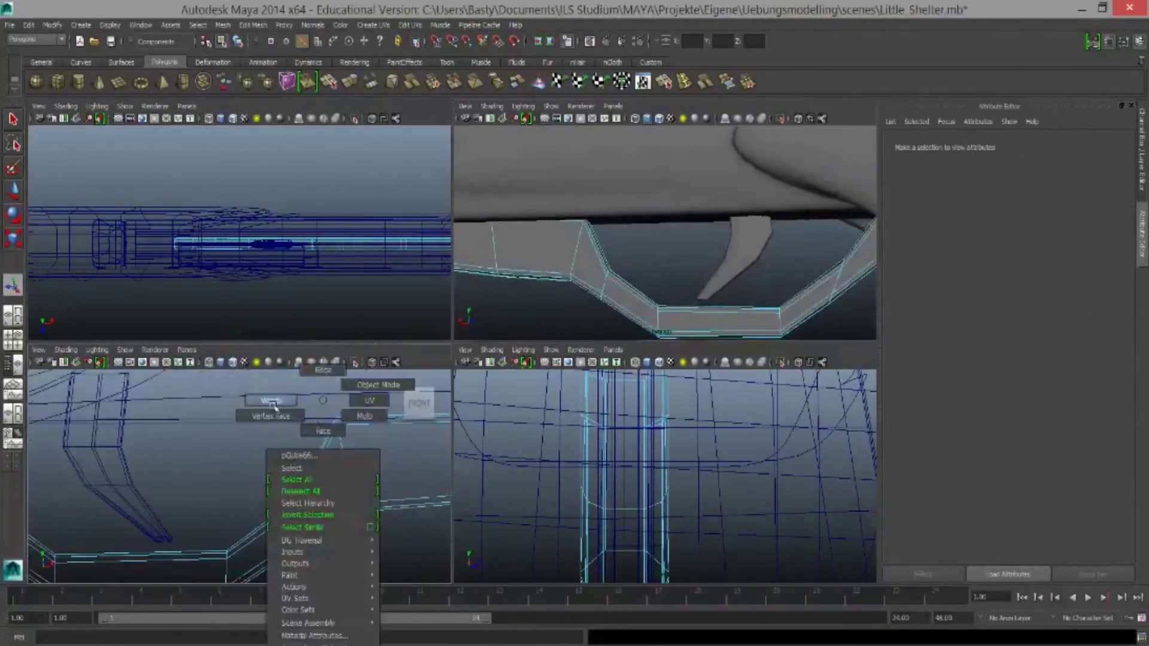
Move the guard's front and lower vertices so it curves smoothly around the trigger
right_click_drag(323, 413, 323, 389)
left_click_drag(335, 437, 382, 478)
key("w")
scroll(342, 459, "up", 5)
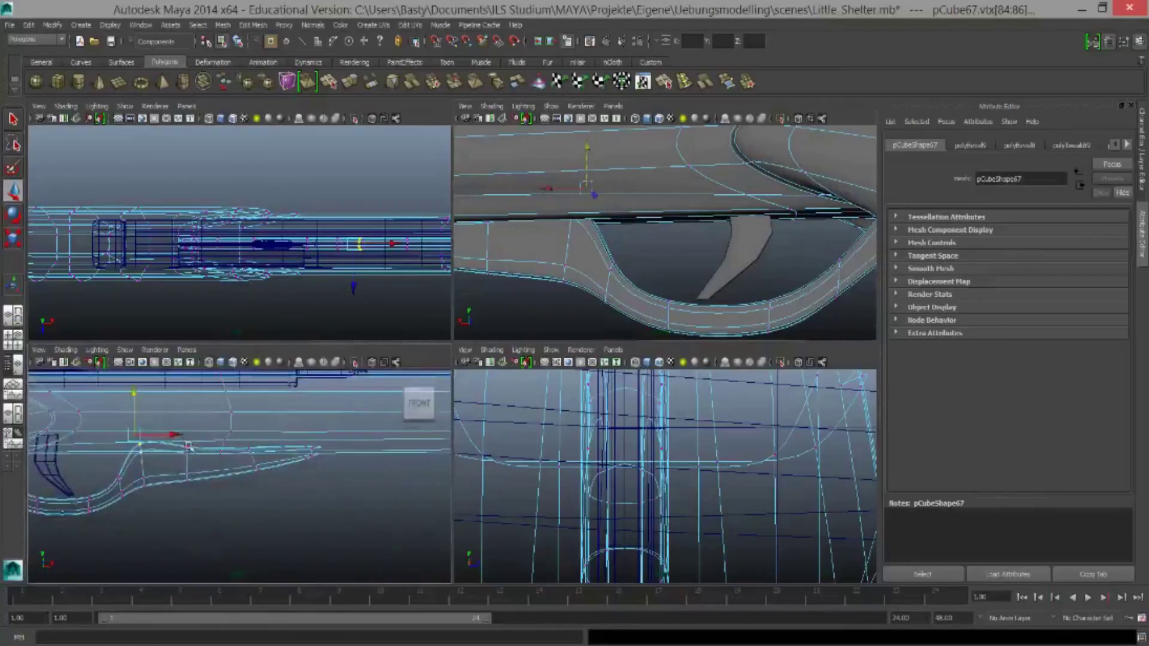
left_click_drag(122, 434, 175, 454)
middle_click_drag(137, 479, 347, 478, "alt")
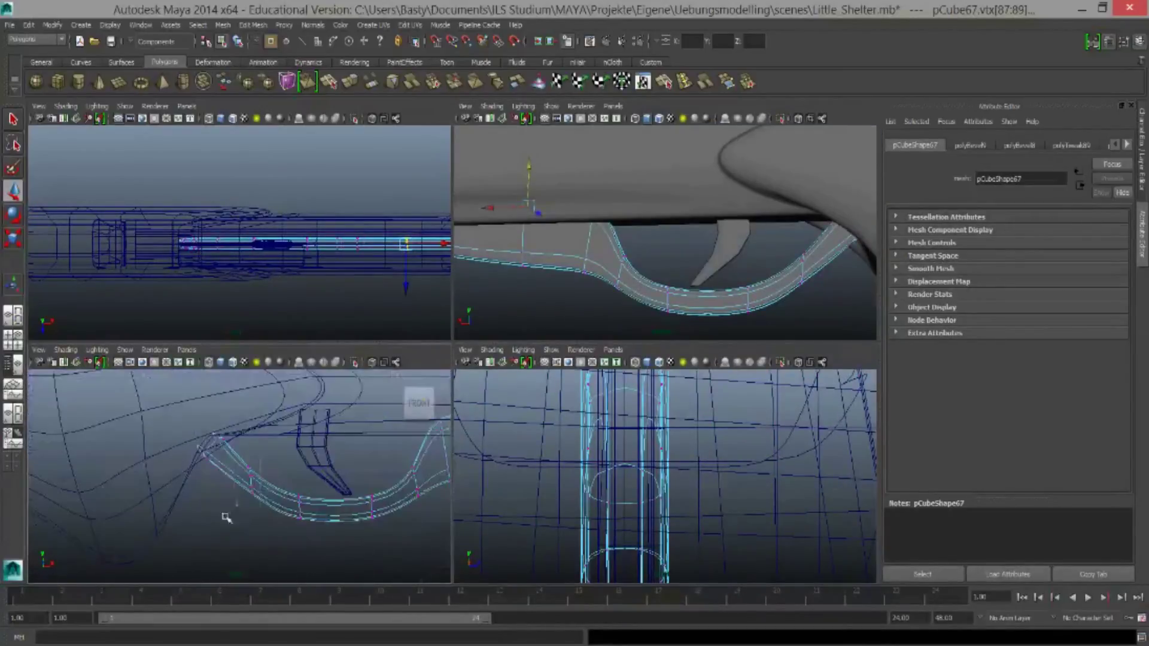
left_click_drag(239, 479, 275, 526)
middle_click_drag(287, 473, 353, 472, "alt")
left_click(272, 463)
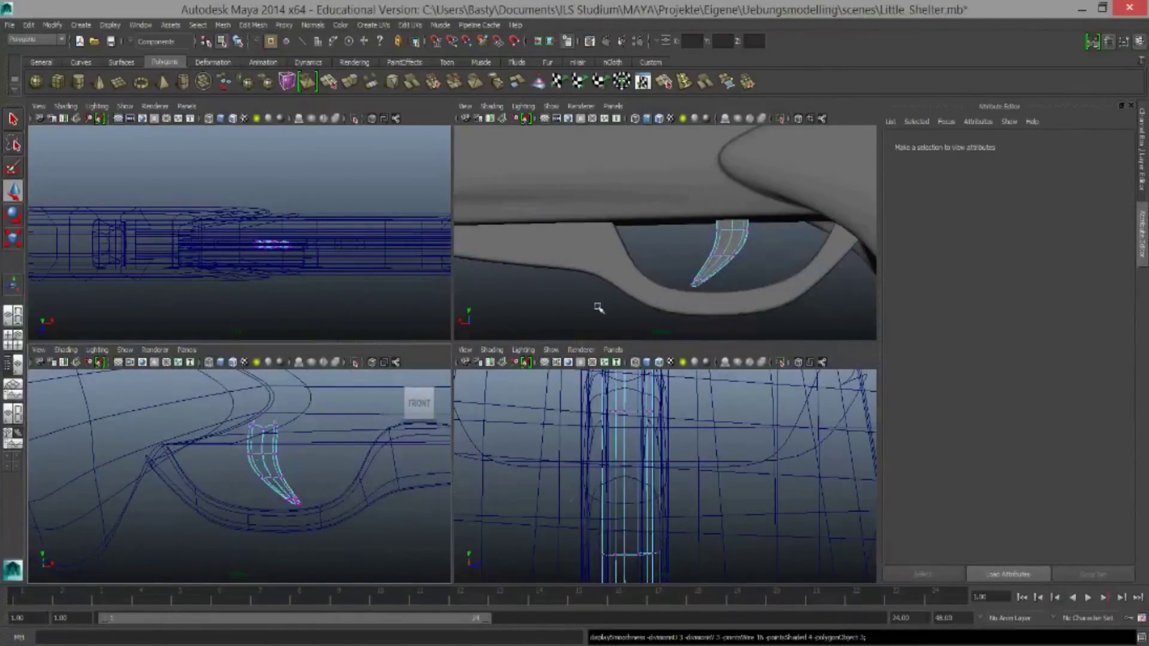
mouse_move(596, 313)
left_mouse_down("alt")
mouse_move(578, 287)
mouse_move(726, 282)
left_mouse_up("alt")
Create a small poly cube and place it on top of the scope
left_click(78, 81)
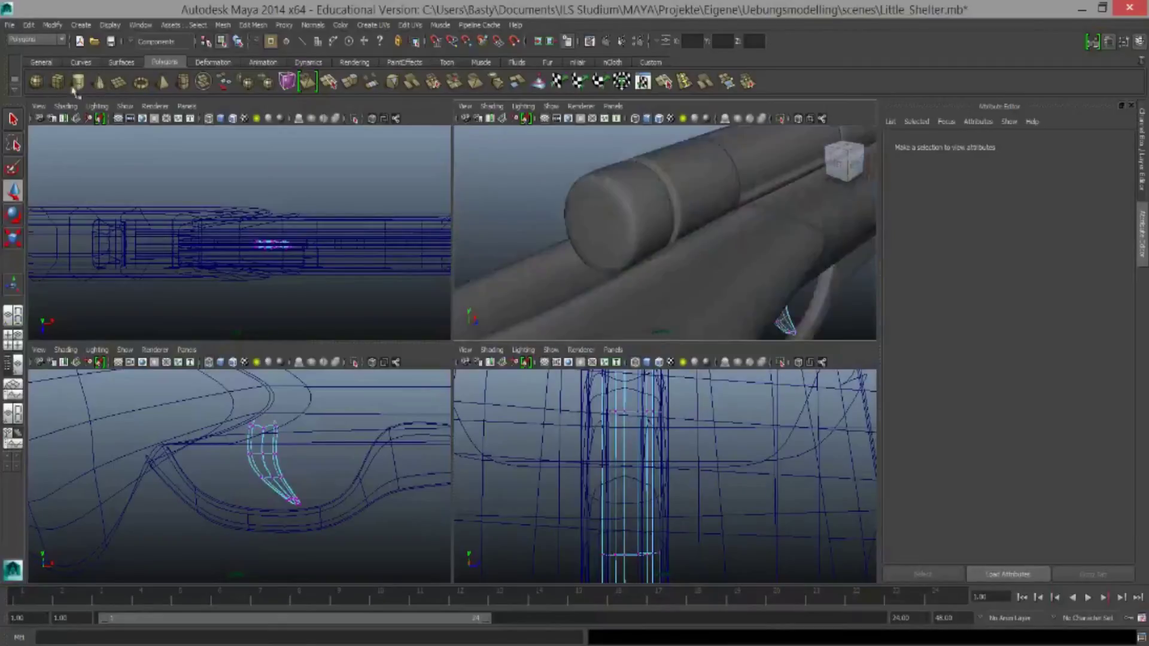
scroll(256, 556, "down", 5)
left_click(255, 556)
scroll(287, 170, "up", 2)
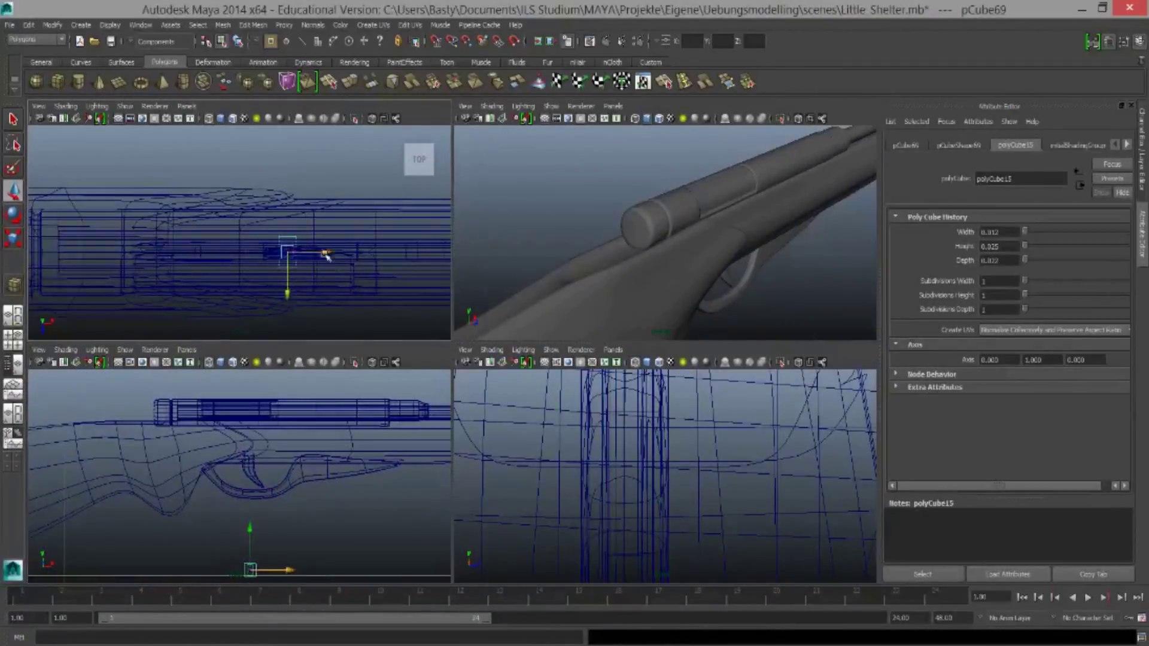
scroll(326, 255, "up", 2)
left_click(162, 550)
left_click(682, 200)
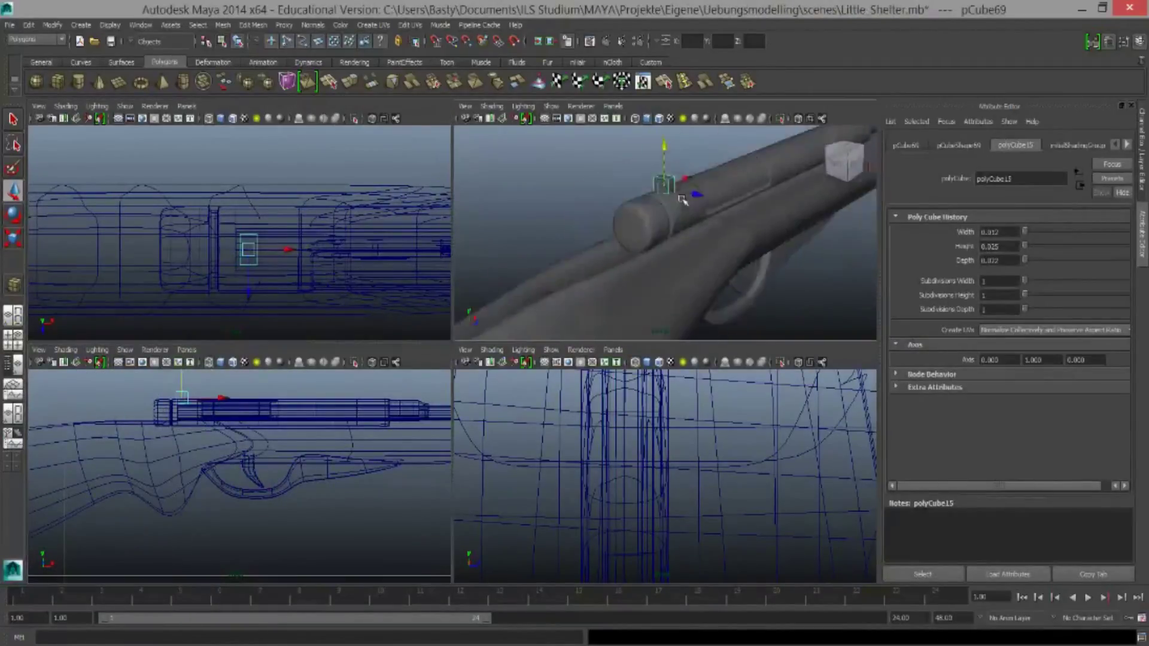
scroll(658, 185, "up", 3)
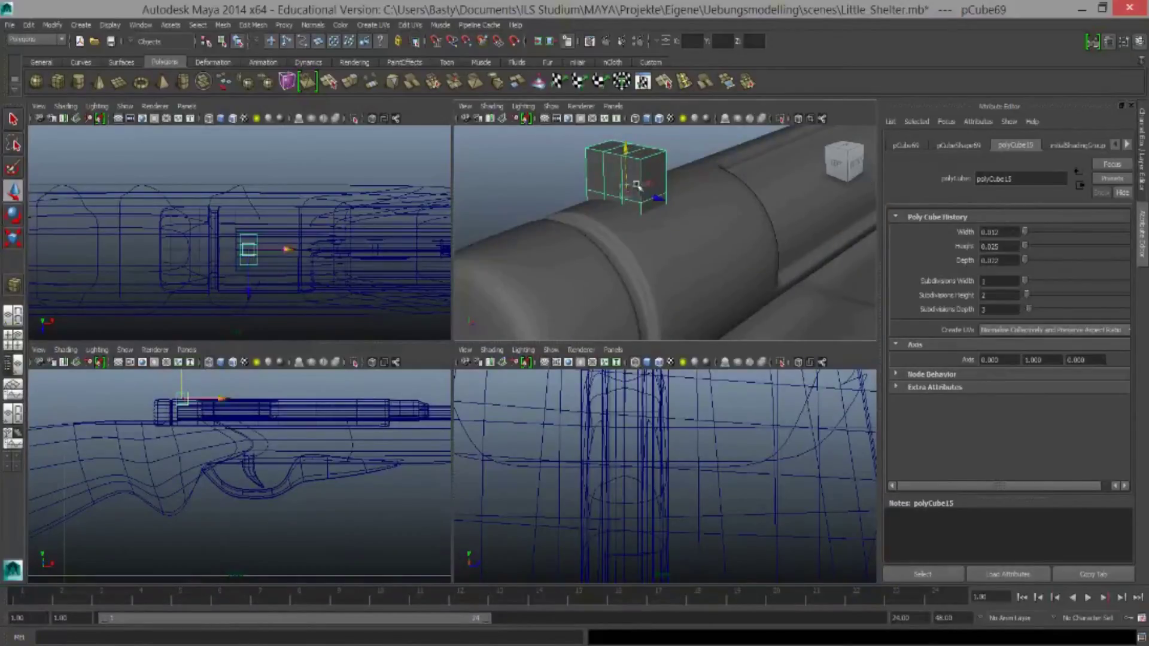
scroll(602, 141, "down", 4)
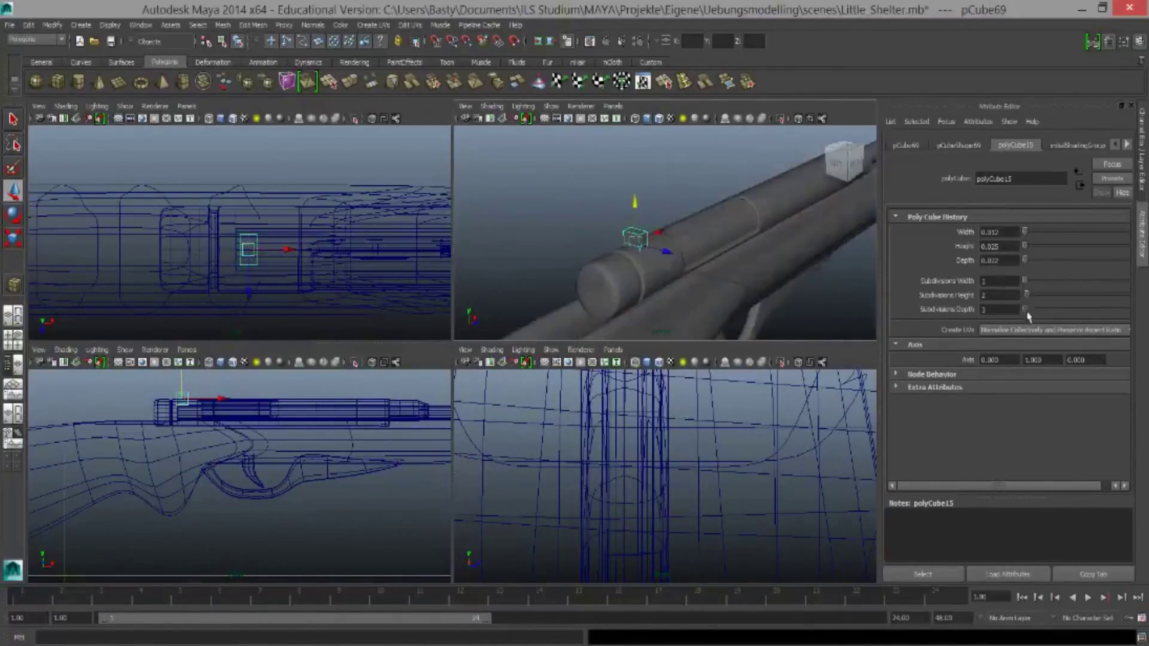
Shape the small cube into a notched M-shaped sight block
left_click_drag(672, 256, 661, 226, "alt")
left_click(665, 257)
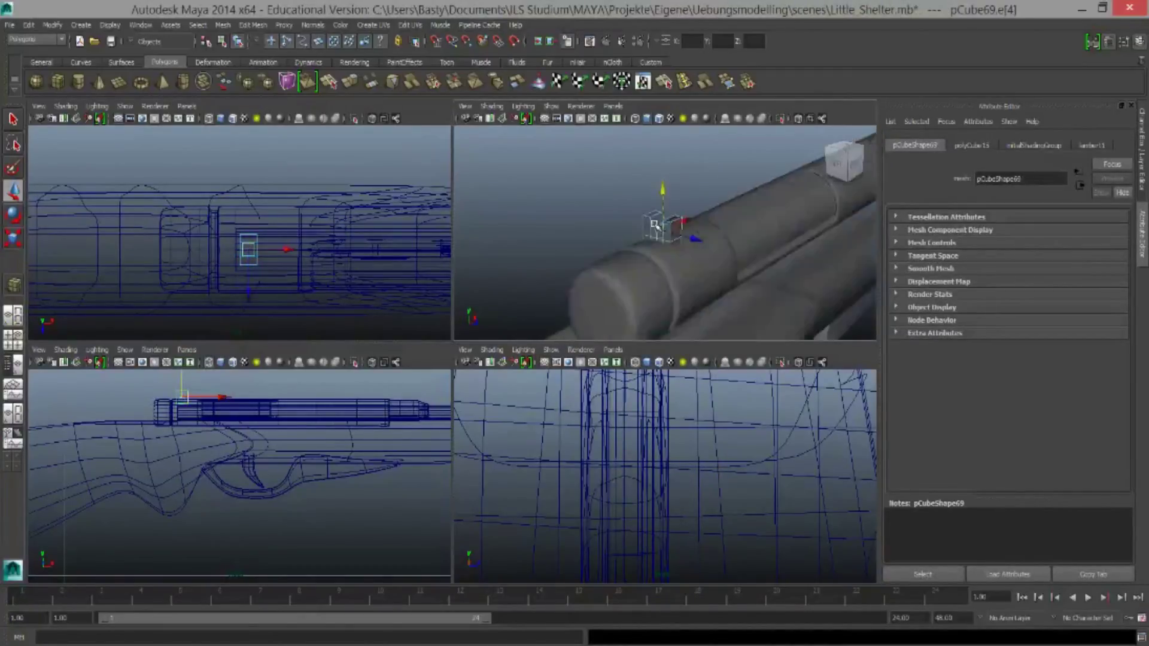
scroll(655, 224, "up", 2)
left_click(664, 233)
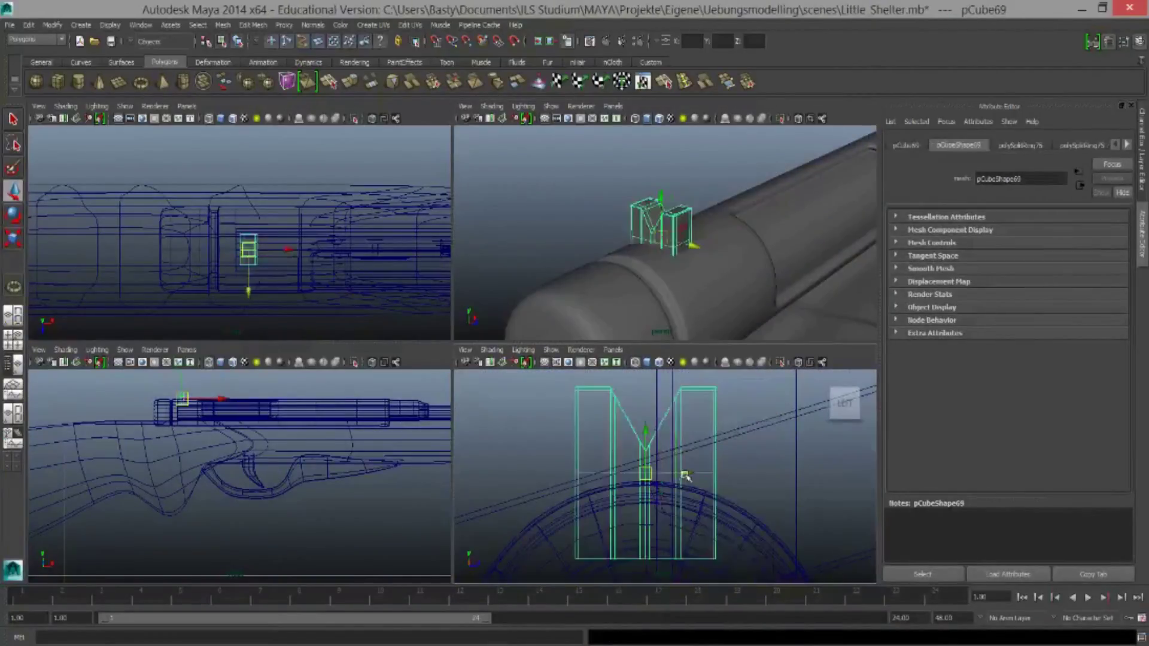
scroll(683, 475, "down", 3)
left_click_drag(679, 236, 559, 271, "alt")
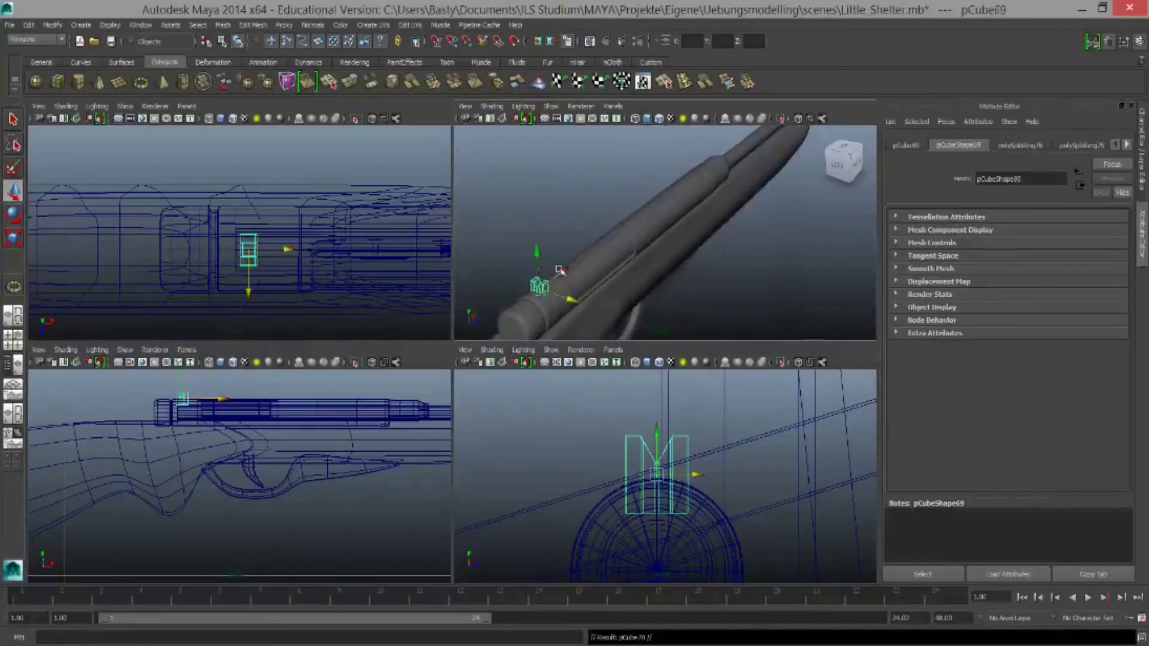
scroll(574, 281, "down", 3)
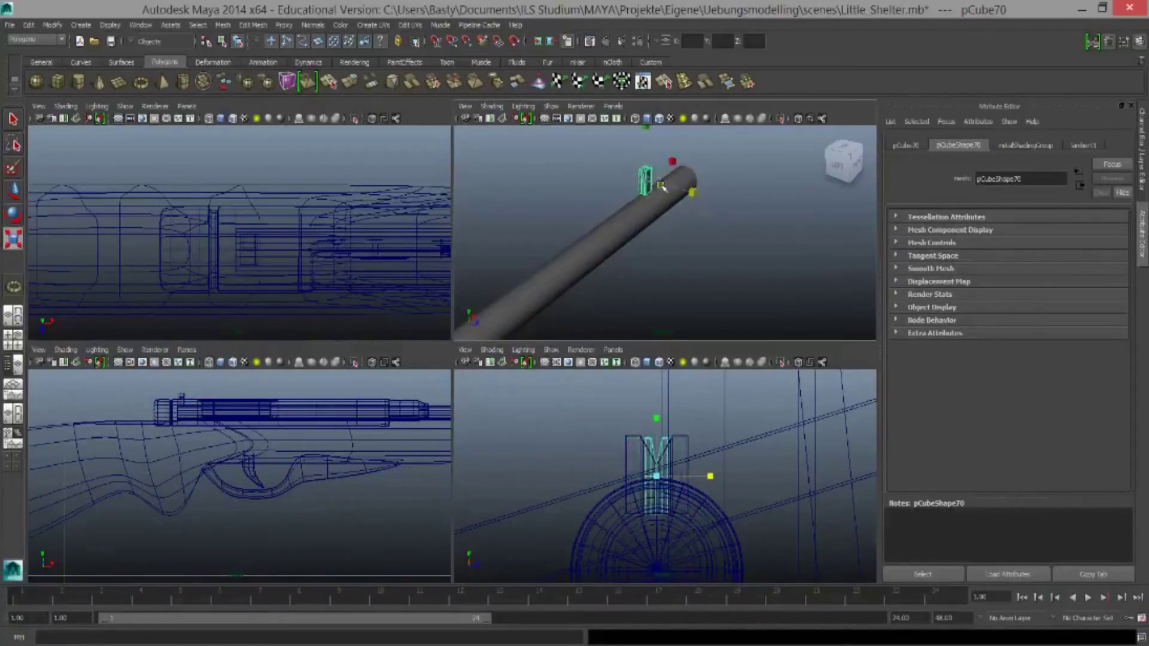
Stretch the copied sight piece taller near the barrel tip
left_click_drag(661, 186, 649, 141)
left_click(688, 269)
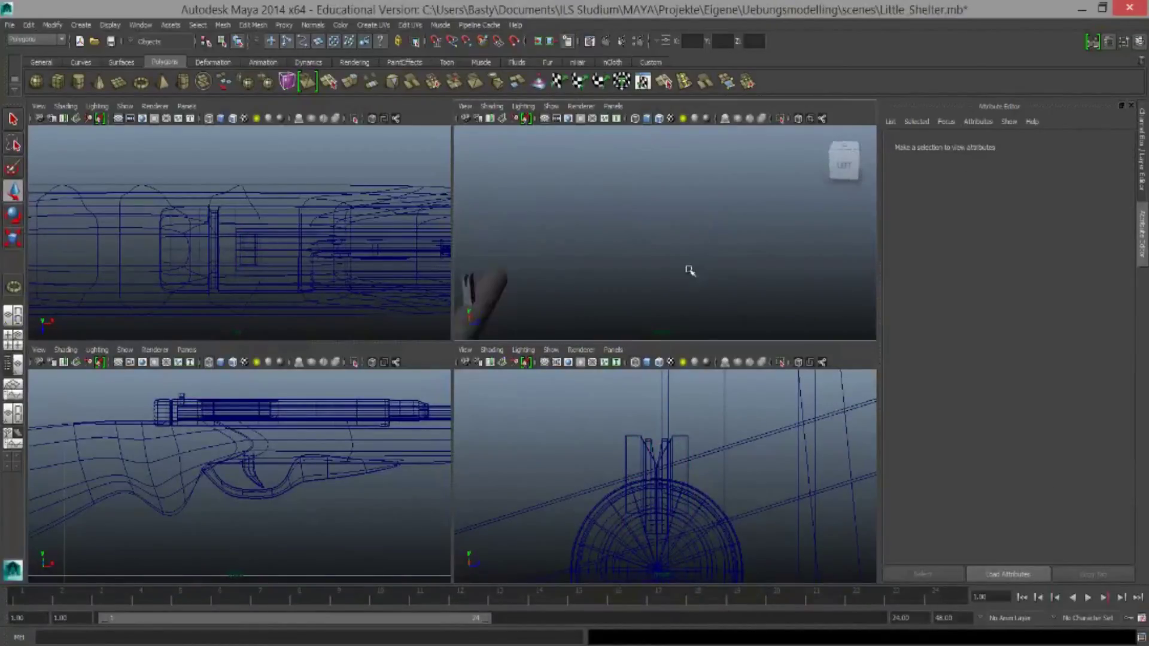
left_click_drag(687, 269, 723, 287, "alt")
left_click(723, 287)
middle_click_drag(723, 287, 647, 332, "alt")
scroll(647, 332, "up", 3)
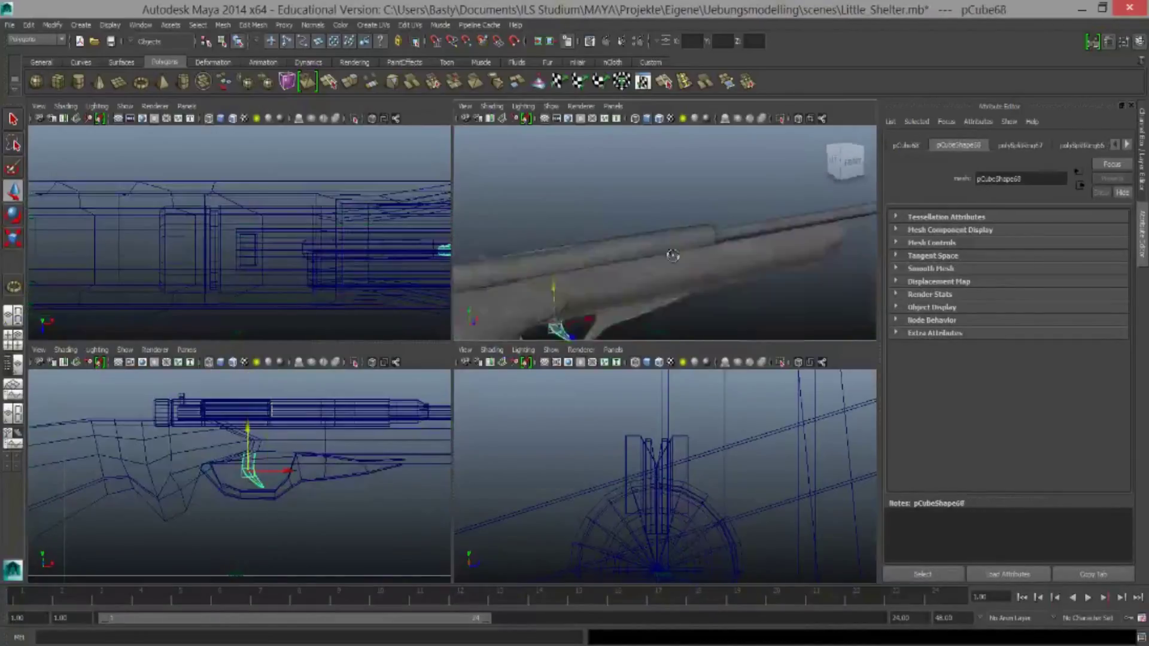
left_click_drag(648, 332, 688, 269, "alt")
Draw a new cube beside the rifle and lengthen it outward as the bolt handle
left_click(58, 81)
left_click_drag(272, 213, 291, 128)
left_click_drag(232, 526, 210, 498)
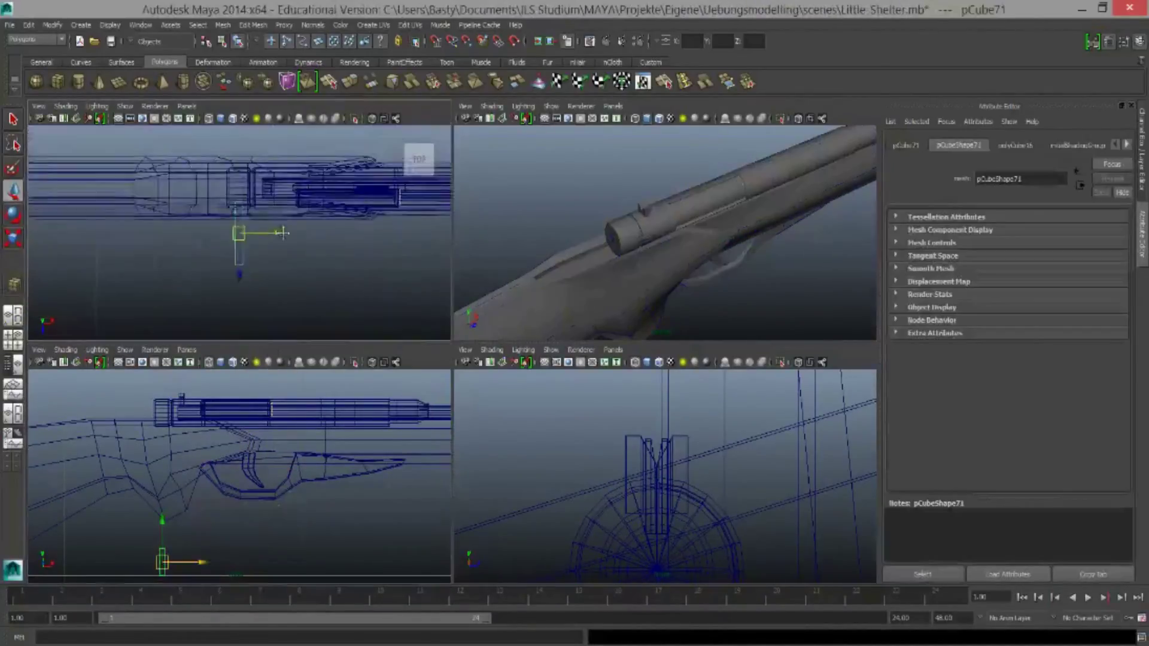
key("w")
scroll(665, 259, "up", 3)
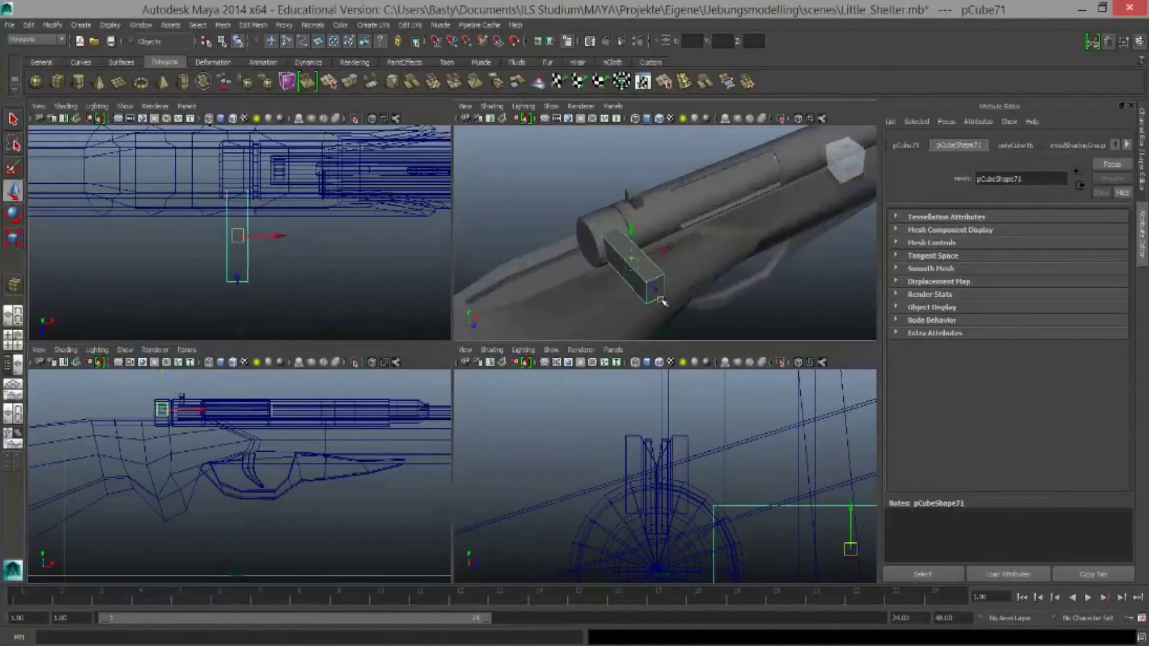
left_click_drag(662, 301, 682, 406, "alt")
scroll(662, 484, "up", 3)
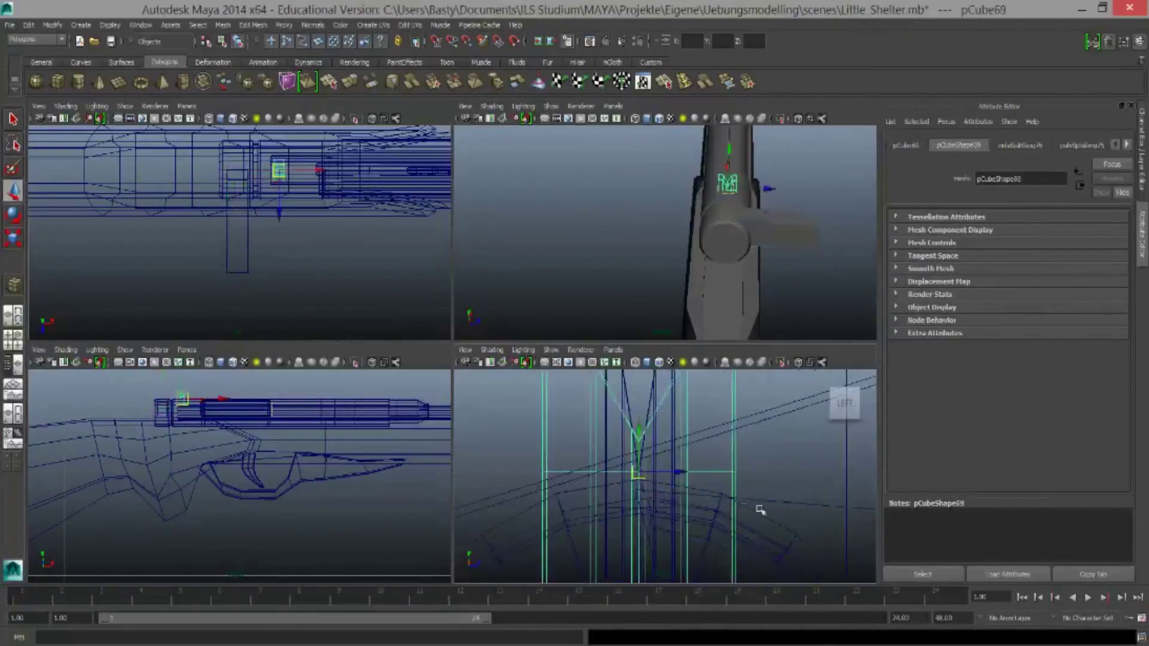
scroll(659, 185, "up", 3)
scroll(688, 479, "down", 3)
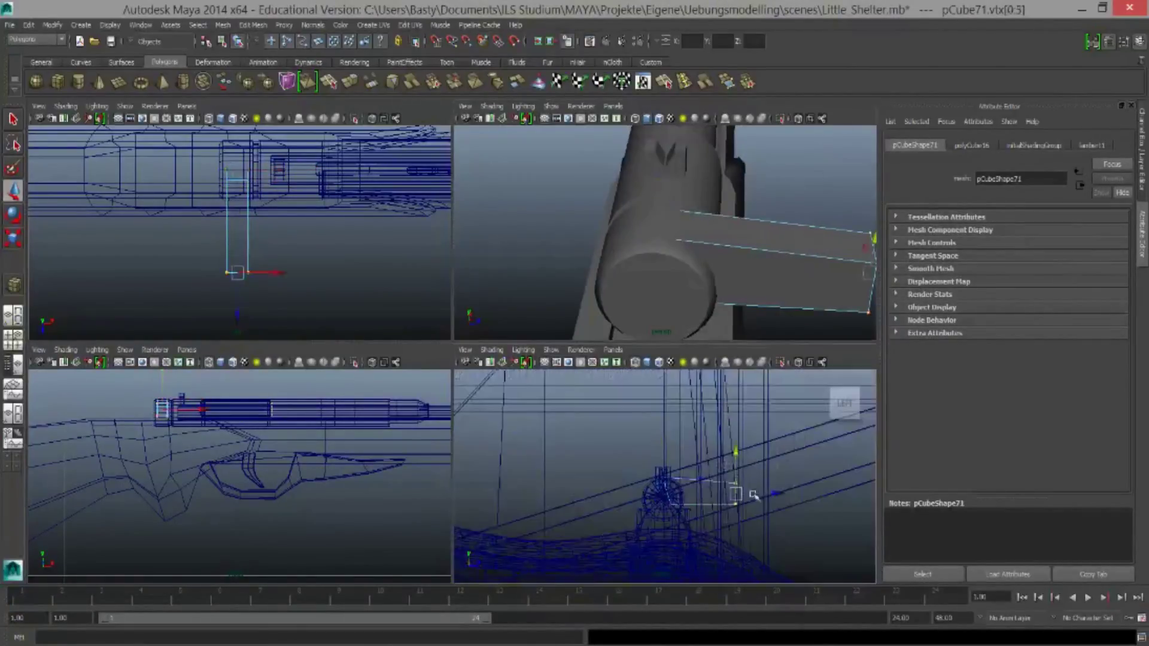
mouse_move(706, 443)
left_mouse_down()
mouse_move(748, 496)
mouse_move(733, 481)
left_mouse_up()
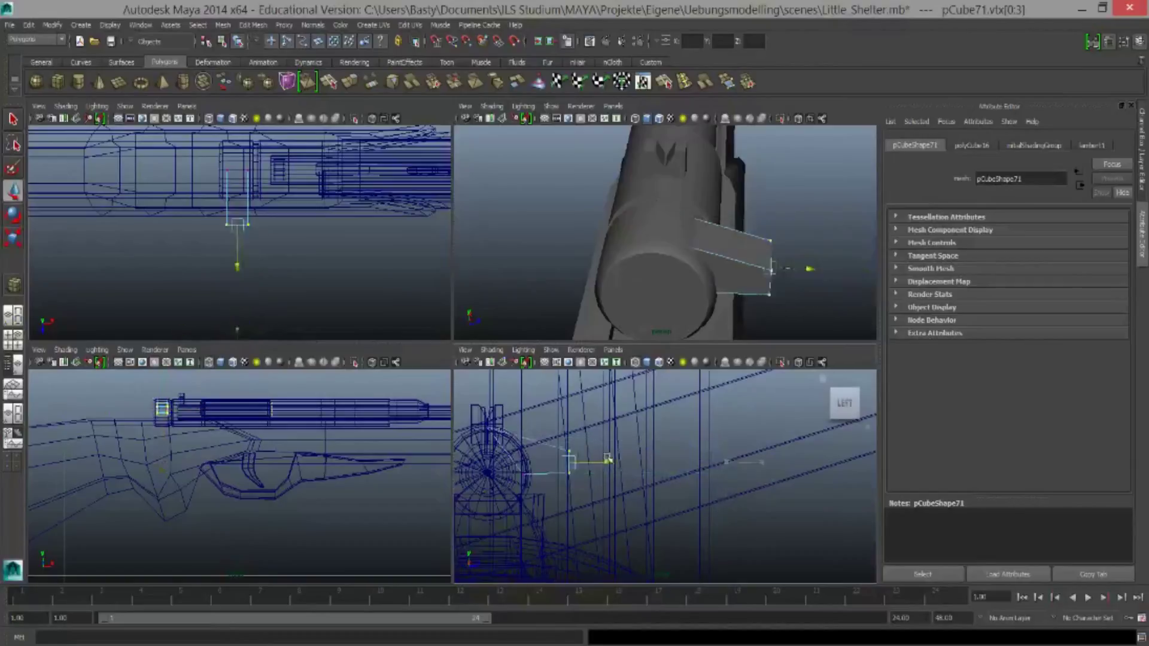
Add an edge loop across the handle and move and scale its vertices to bend it
left_click(562, 452)
key("F9")
key("w")
left_click_drag(637, 452, 650, 473)
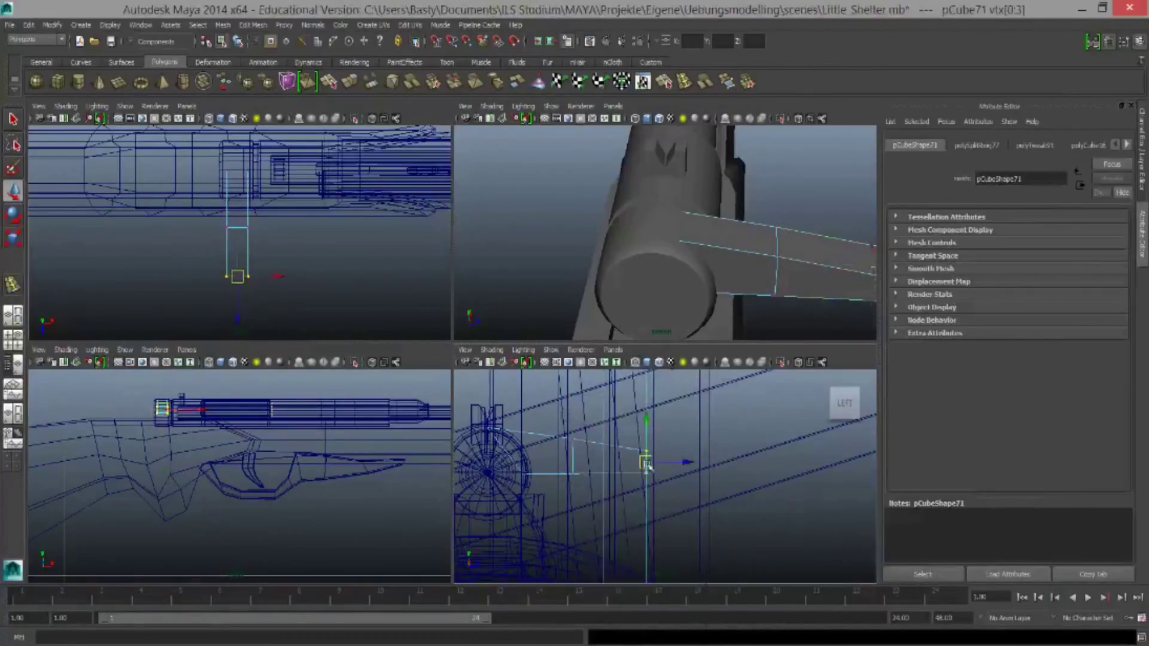
key("w")
mouse_move(551, 431)
left_mouse_down()
mouse_move(574, 479)
mouse_move(656, 513)
left_mouse_up()
key("r")
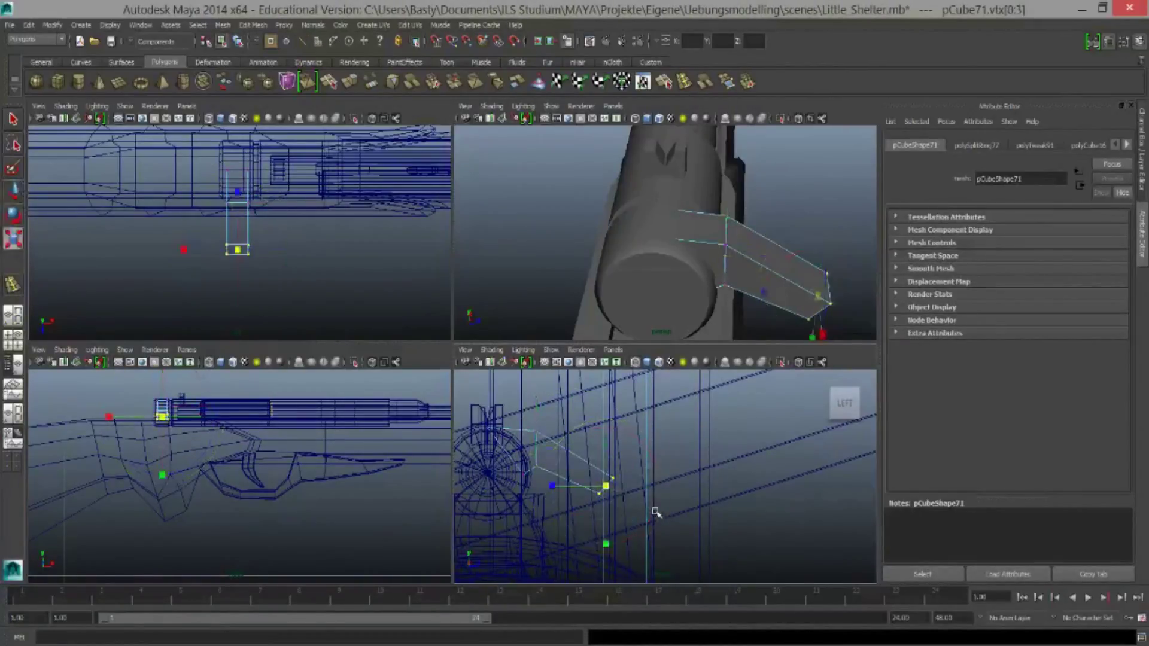
Create a small poly sphere of radius 0.026 for the handle knob
left_click_drag(773, 315, 624, 253, "alt")
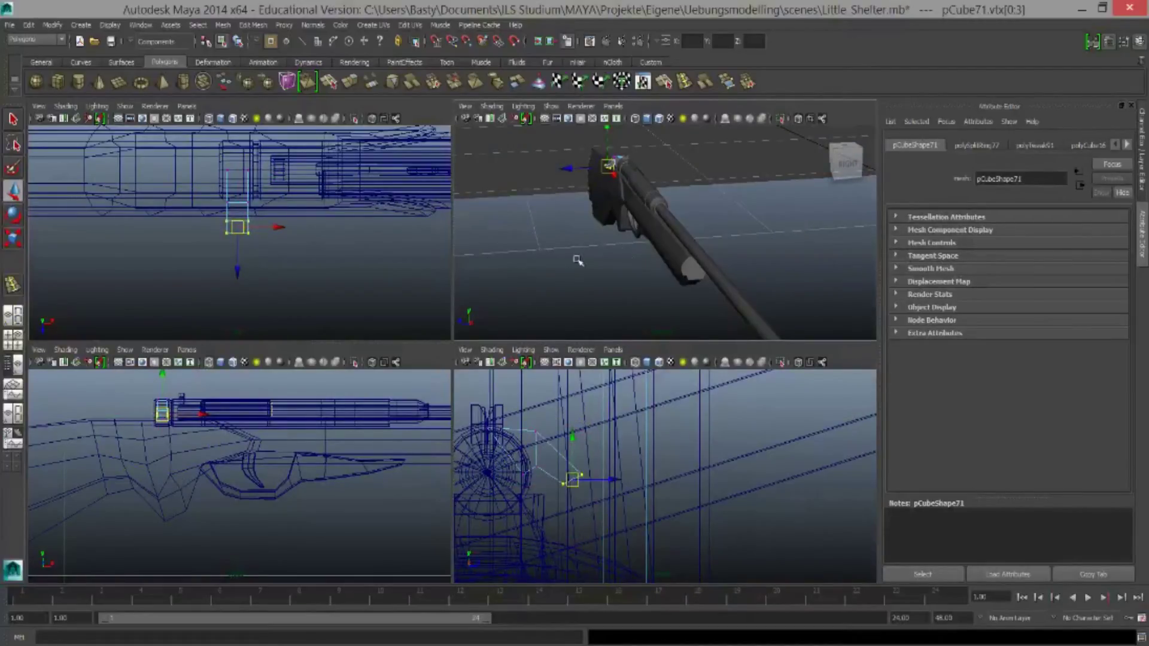
mouse_move(608, 282)
left_mouse_down("alt")
mouse_move(762, 223)
mouse_move(661, 273)
left_mouse_up("alt")
left_click_drag(234, 227, 238, 249)
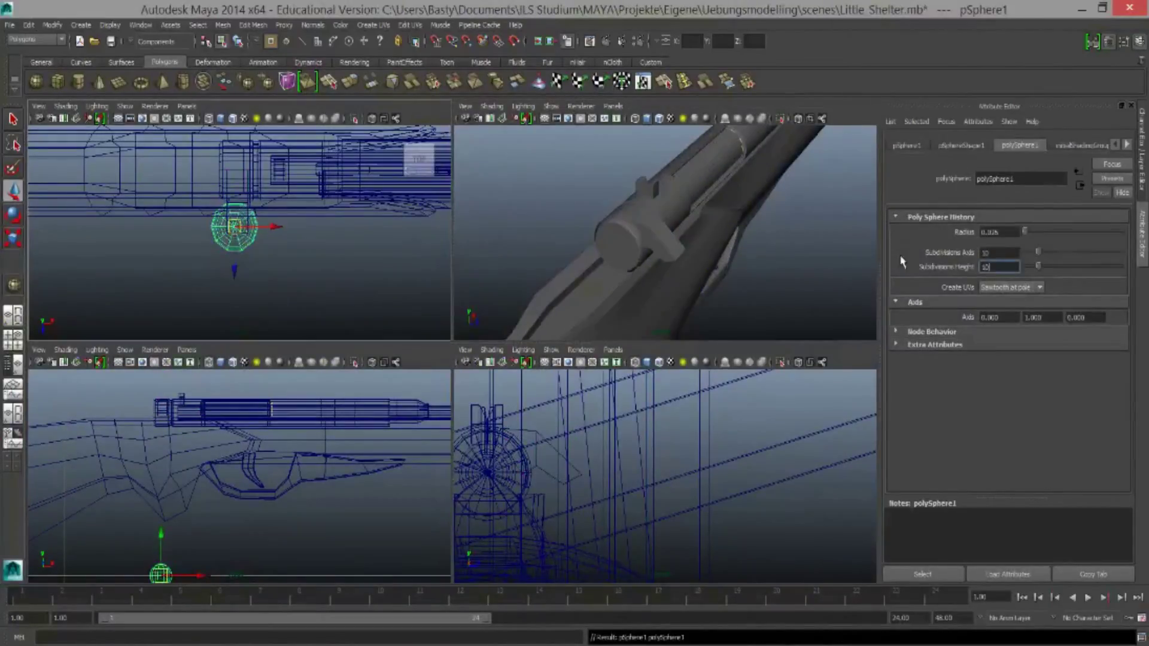
Move the sphere pSphere1 up to the bolt handle's end and scale it down
left_click_drag(174, 425, 174, 371)
scroll(273, 215, "up", 3)
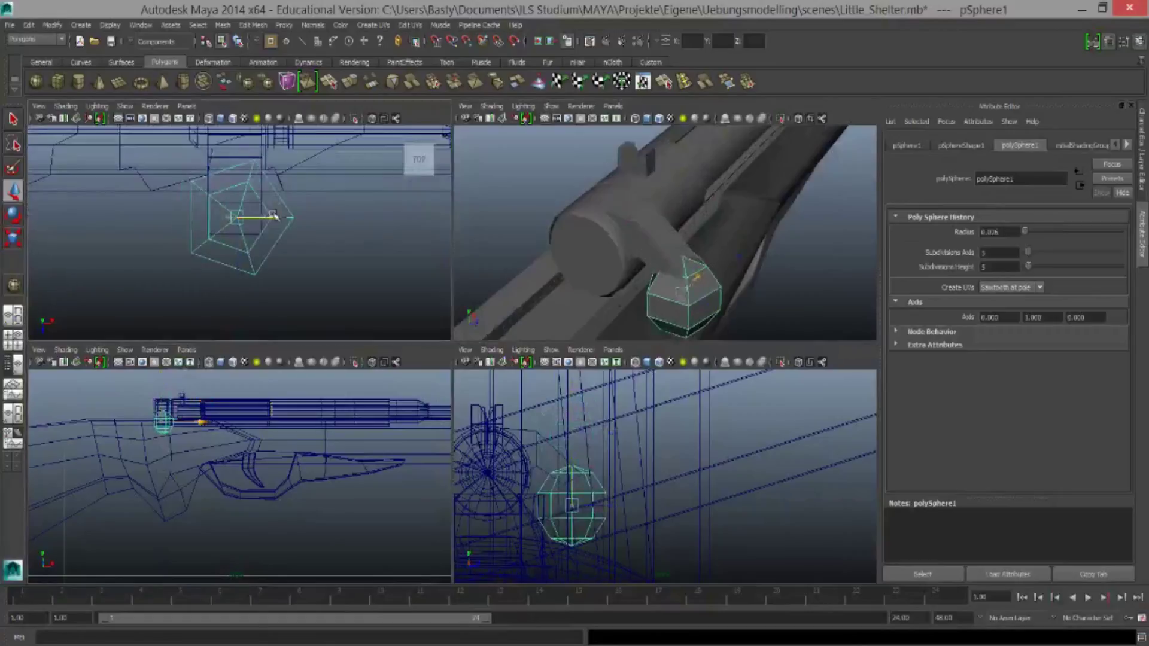
key("r")
left_click_drag(623, 263, 658, 254, "alt")
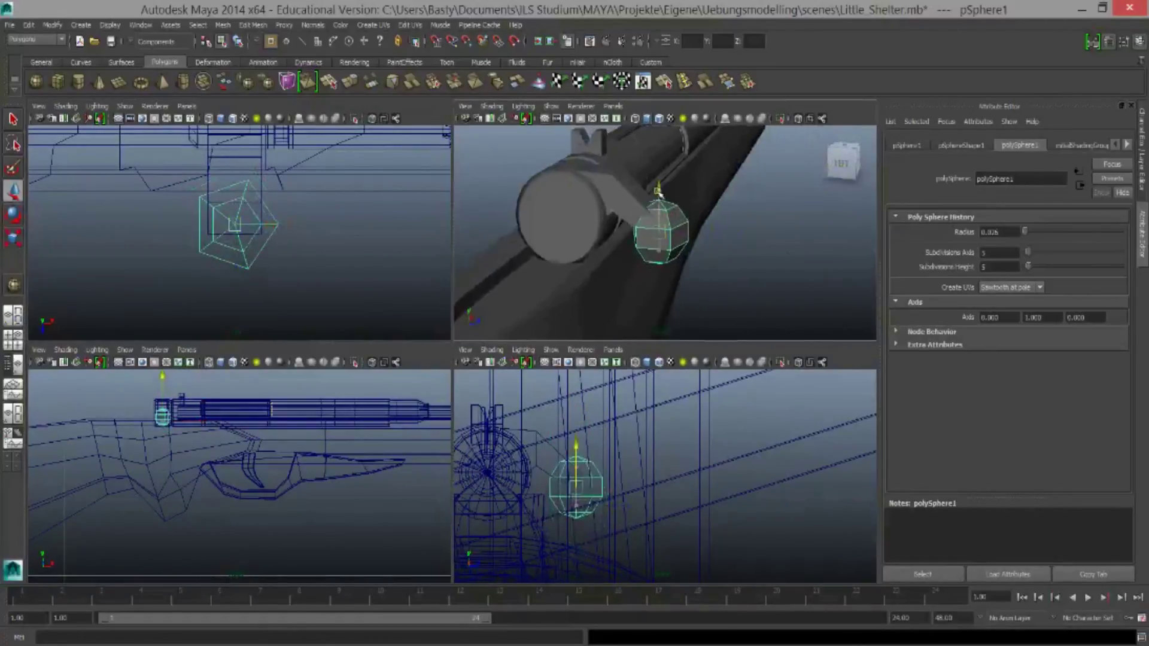
middle_click_drag(679, 471, 649, 477, "alt")
key("e")
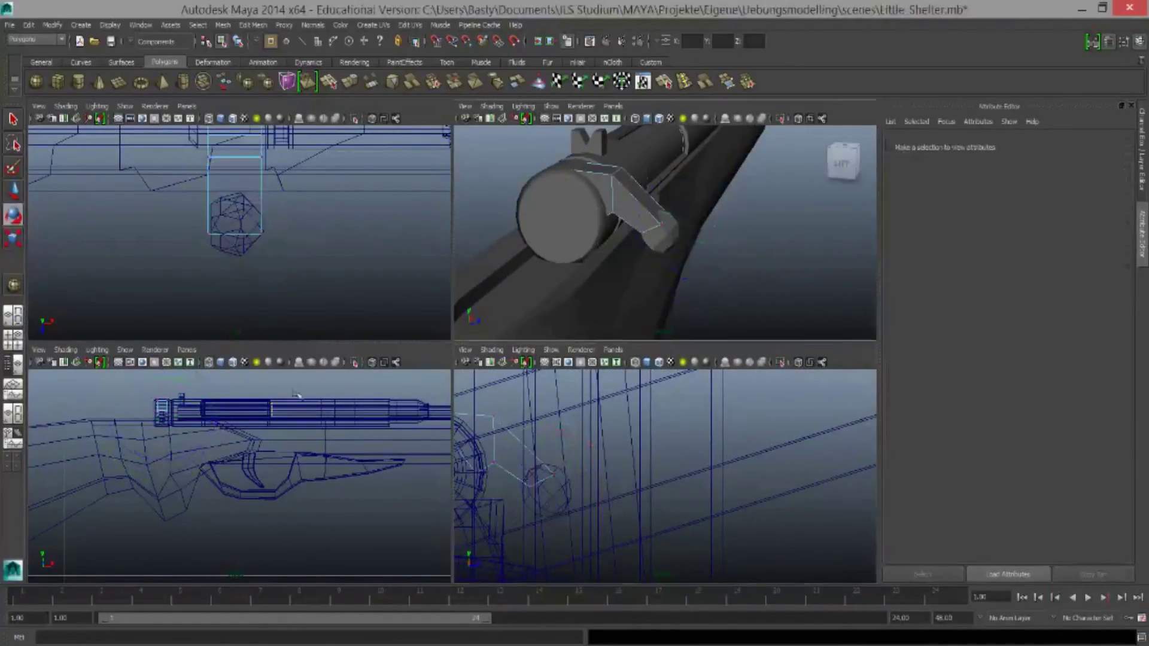
Stretch the sphere into an egg-shaped knob on the handle end, then reselect the trigger
left_click_drag(180, 207, 204, 219)
left_click_drag(679, 277, 568, 240, "alt")
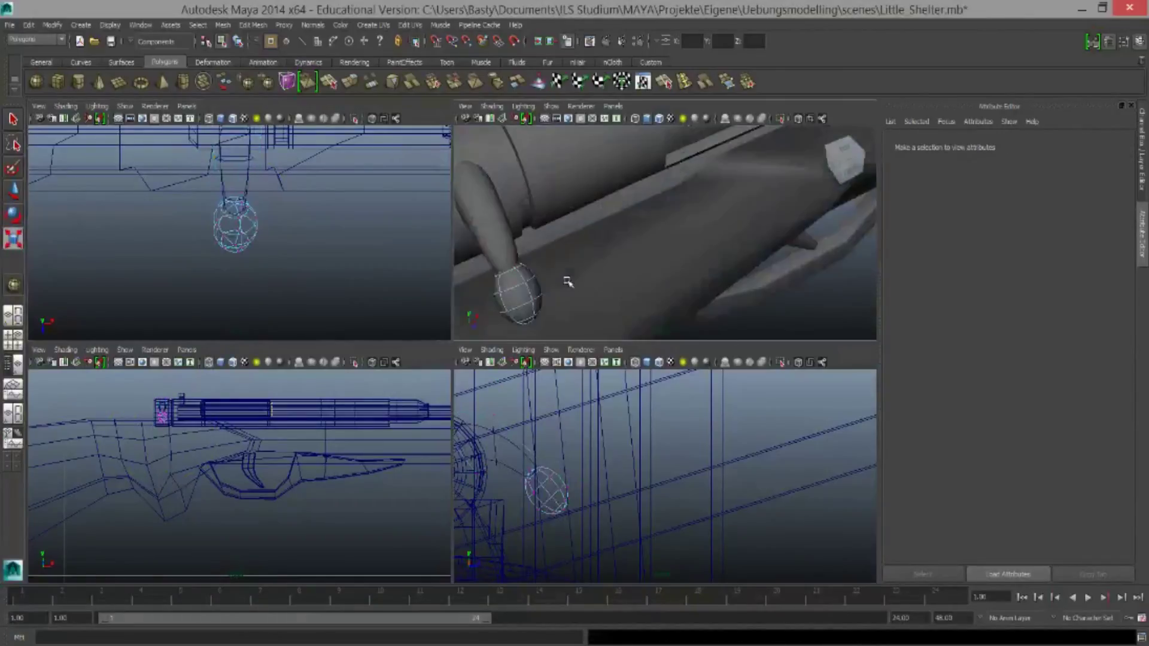
left_click_drag(192, 198, 291, 283)
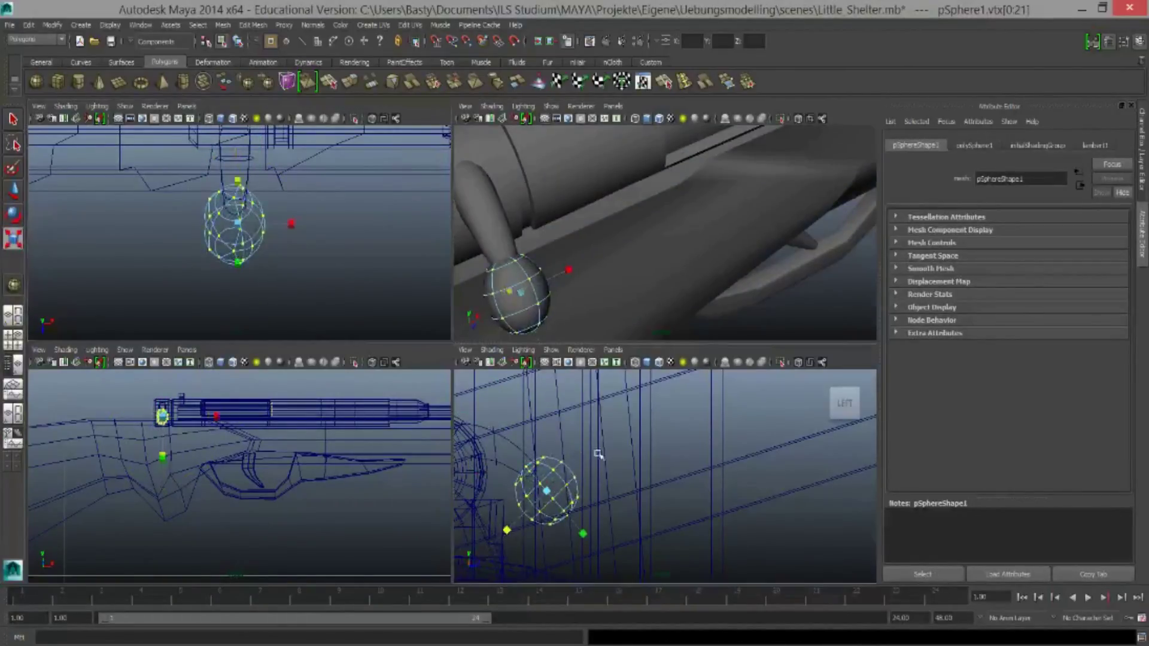
left_click_drag(658, 252, 598, 228, "alt")
left_click_drag(546, 492, 529, 481)
key("ctrl+z")
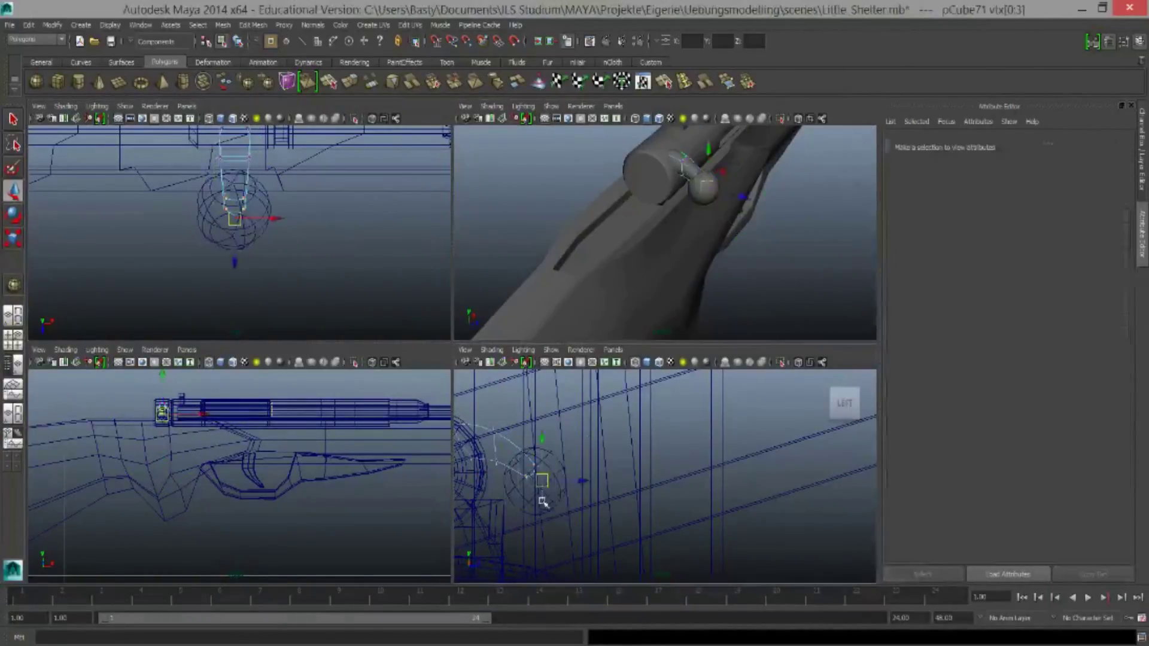
key("ctrl+z")
key("ctrl+z")
mouse_move(629, 251)
left_mouse_down("alt")
mouse_move(565, 214)
mouse_move(693, 239)
mouse_move(764, 235)
mouse_move(687, 195)
left_mouse_up("alt")
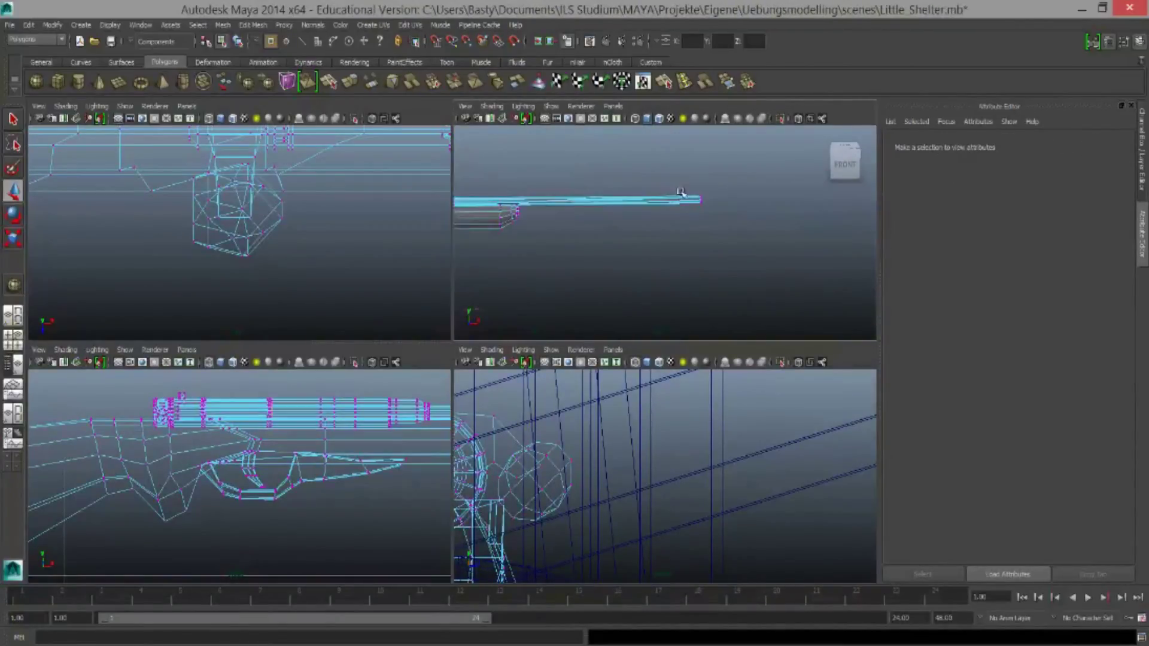
key("F8")
left_click(718, 200)
Combine all the rifle parts into a single object, polySurface12
left_click_drag(757, 230, 658, 203, "alt")
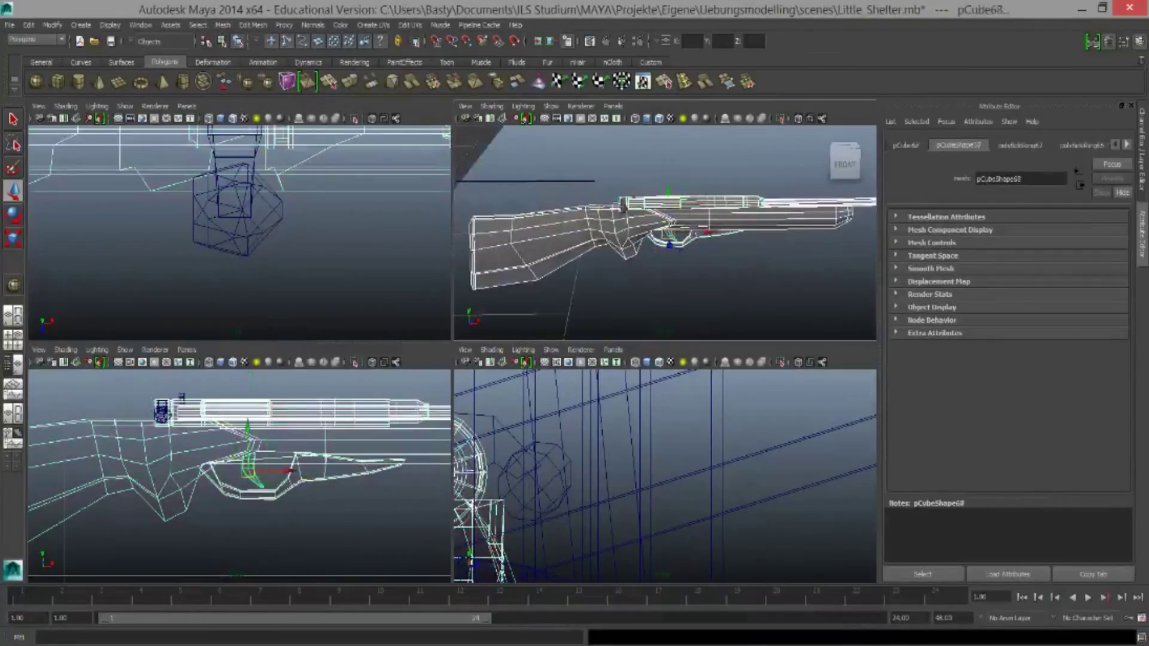
left_click_drag(479, 149, 838, 299)
scroll(567, 177, "up", 3)
scroll(567, 176, "down", 3)
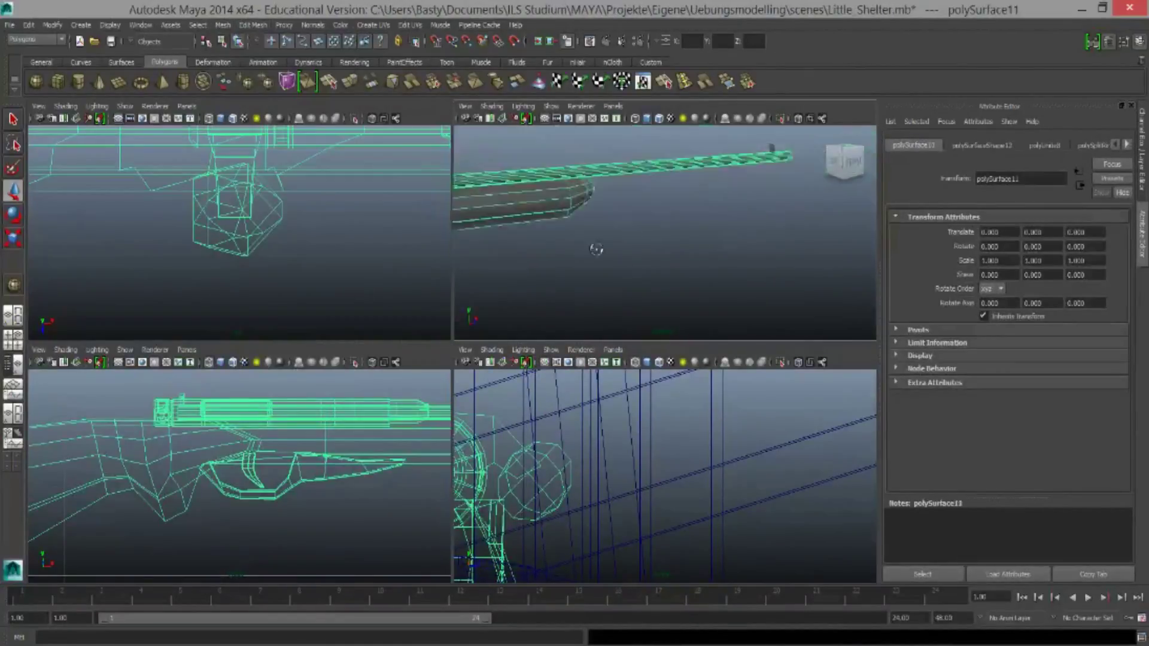
left_click(222, 24)
mouse_move(687, 154)
left_mouse_down("alt")
mouse_move(576, 280)
mouse_move(629, 285)
left_mouse_up("alt")
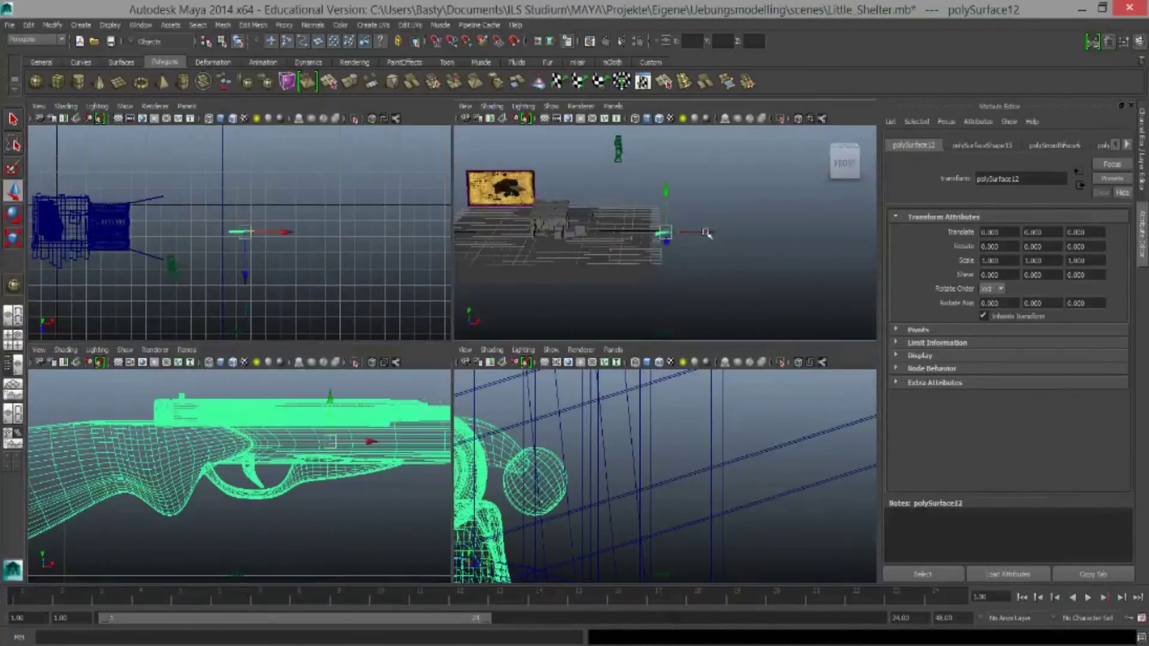
Position the rifle at 0.638 scale leaning against the shelter wall
left_click_drag(706, 233, 568, 233)
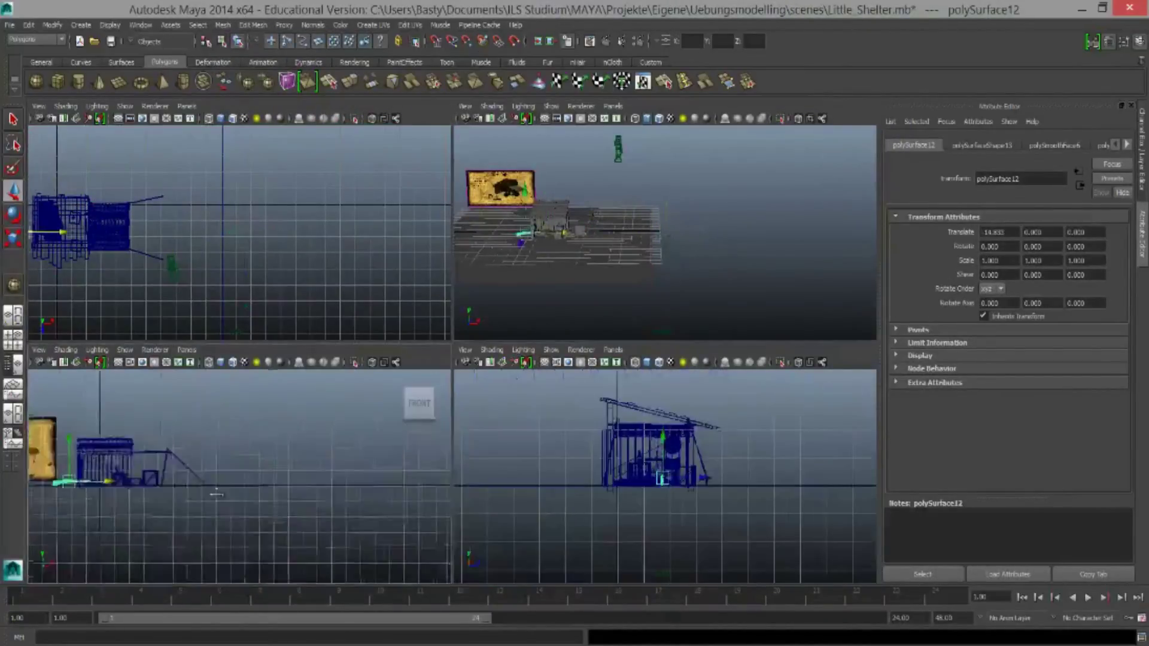
key("e")
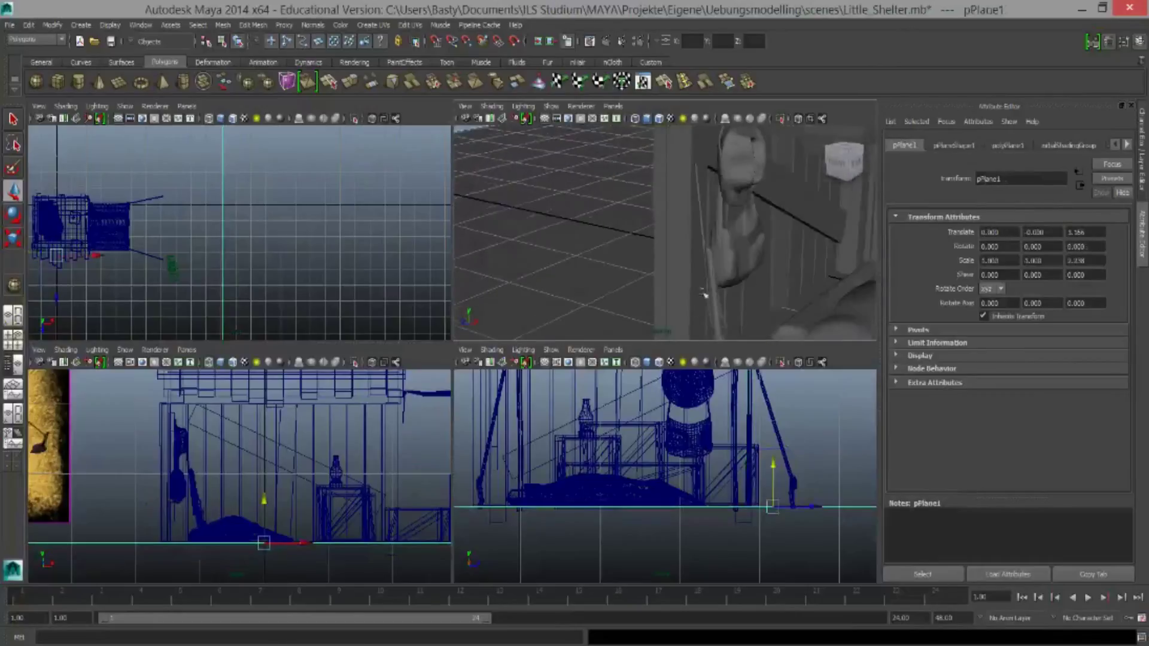
left_click_drag(705, 294, 762, 299, "alt")
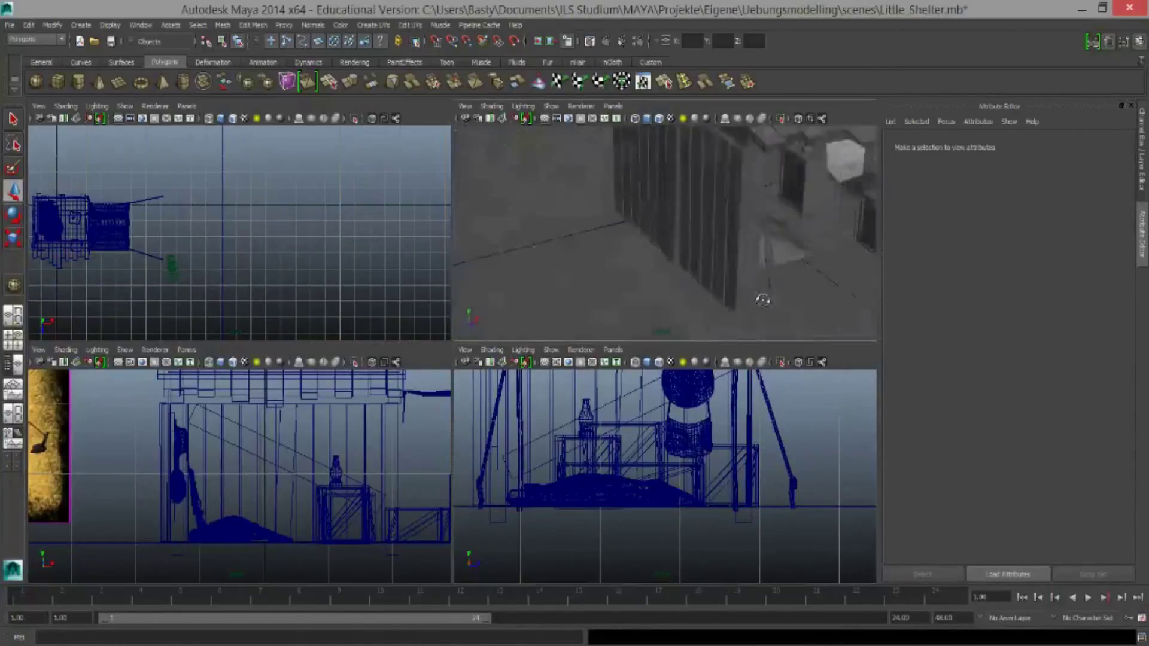
key("space")
left_click_drag(359, 384, 536, 383, "alt")
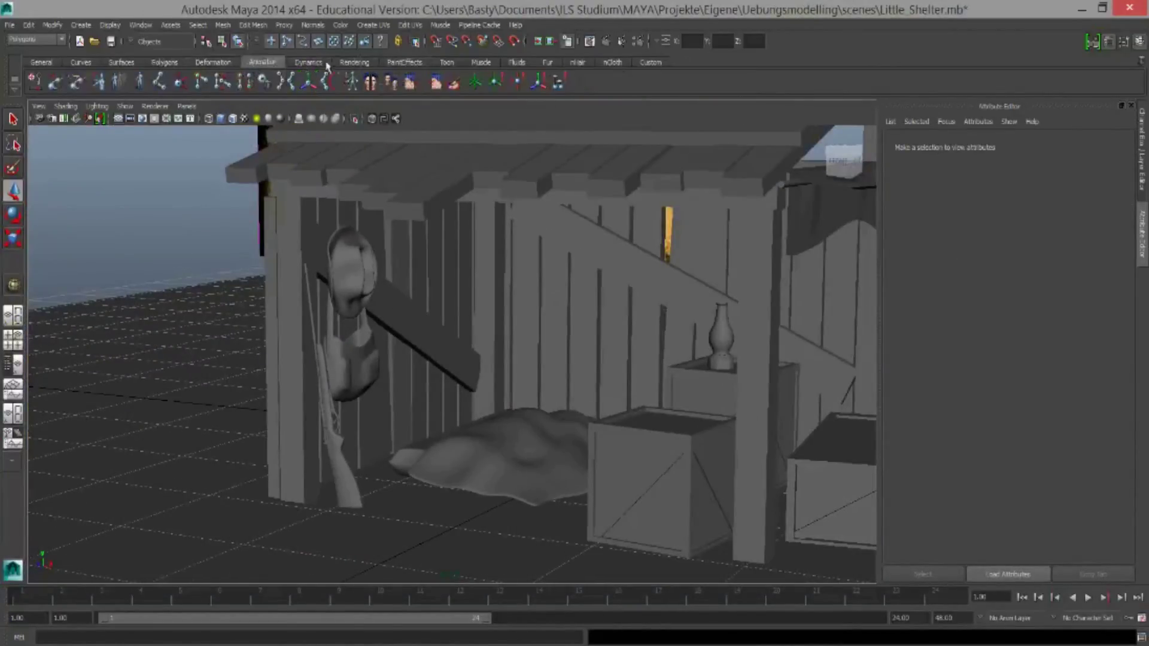
Adjust the directional light and render a test image of the shelter
left_click(354, 62)
left_click(55, 81)
scroll(359, 329, "down", 5)
left_click_drag(359, 329, 186, 305, "alt")
key("e")
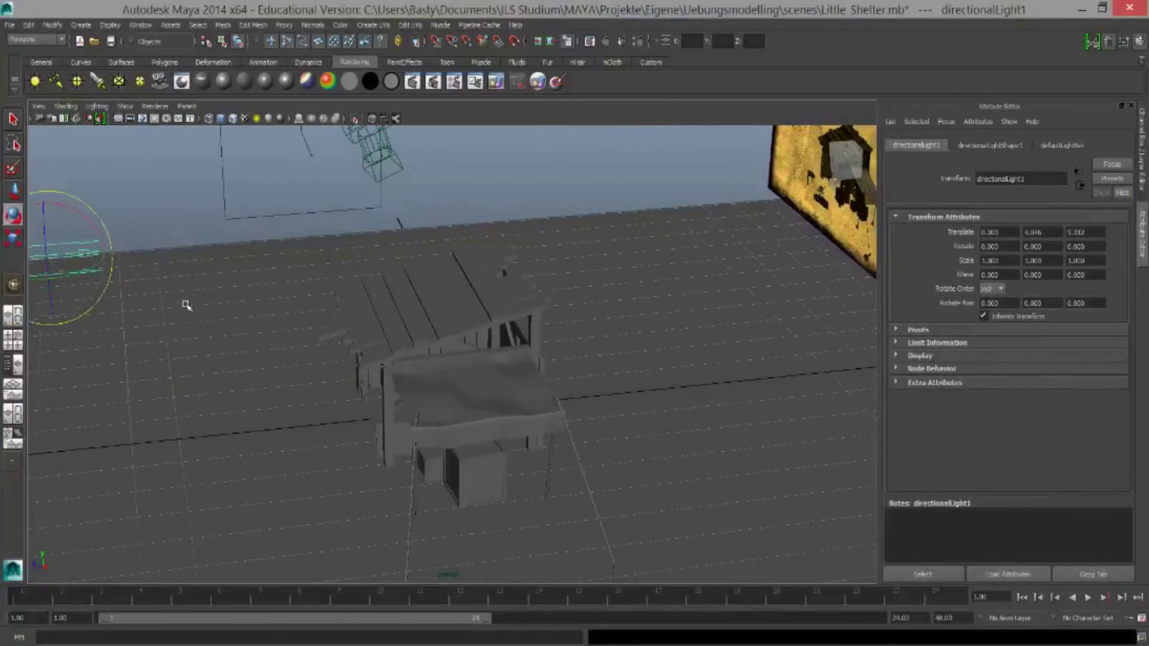
mouse_move(54, 294)
left_mouse_down("alt")
mouse_move(308, 339)
mouse_move(359, 335)
left_mouse_up("alt")
scroll(308, 339, "up", 5)
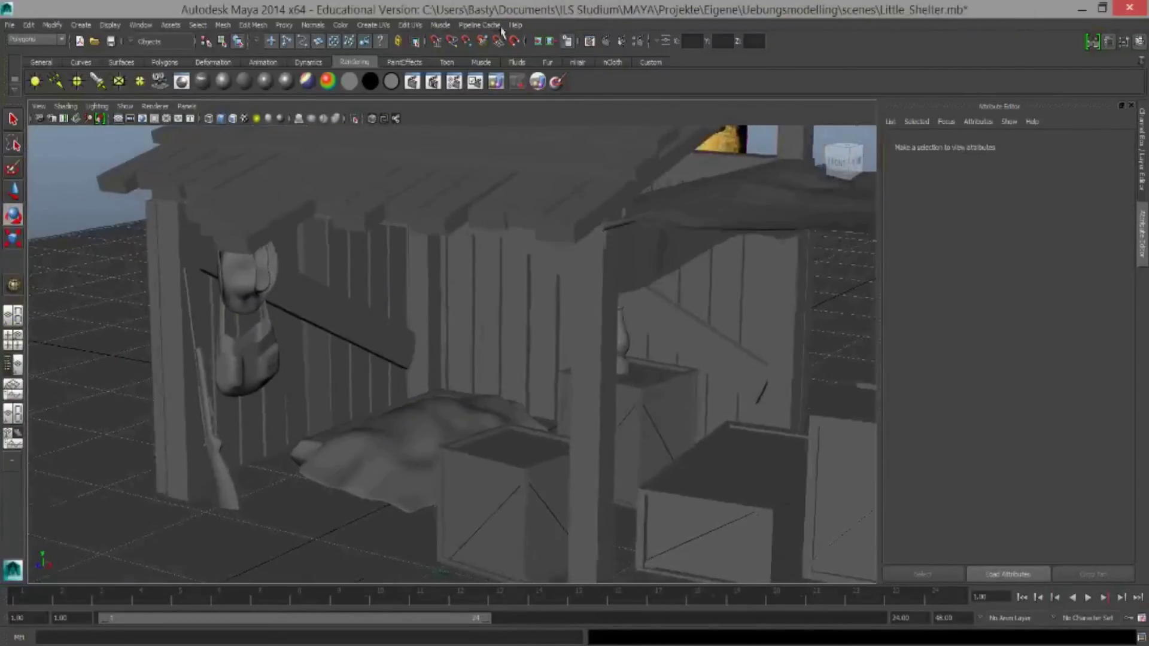
left_click(435, 41)
left_click(694, 18)
Save the scene as Little_Shelter.mb and reselect the rifle
left_click(9, 25)
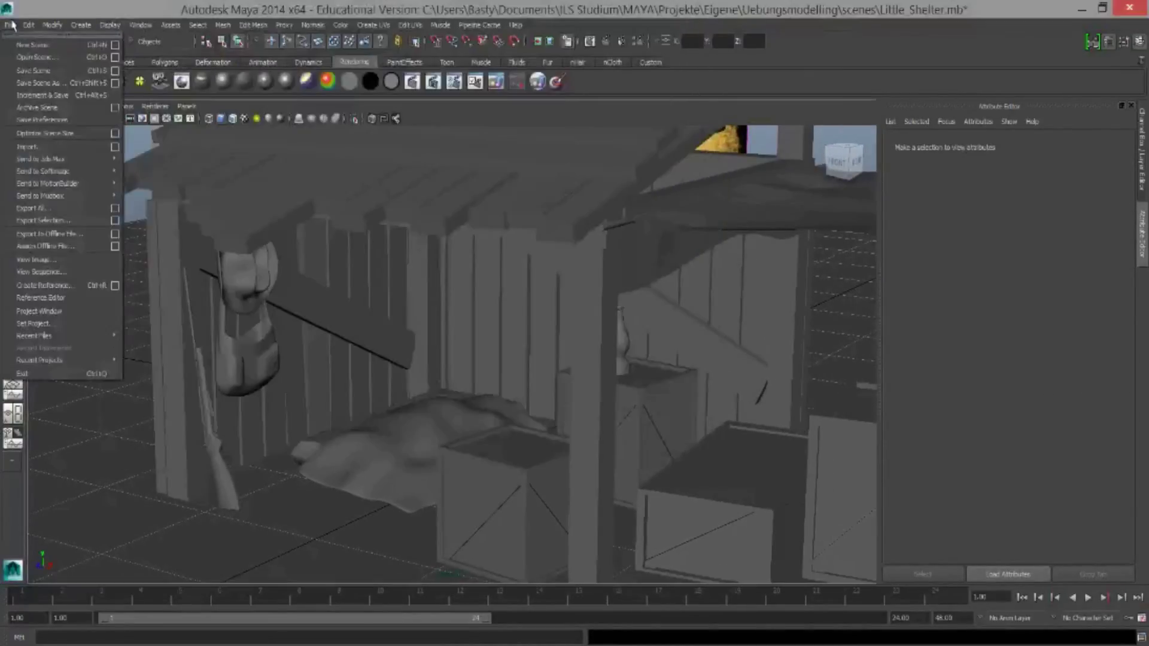
left_click(36, 60)
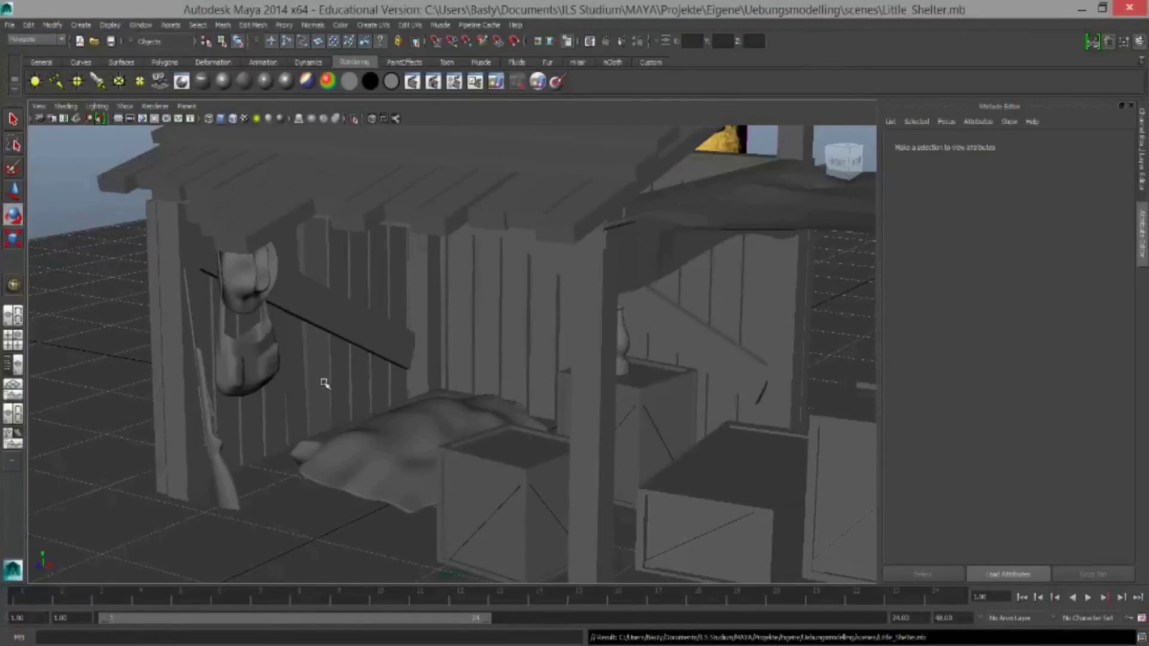
left_click(210, 419)
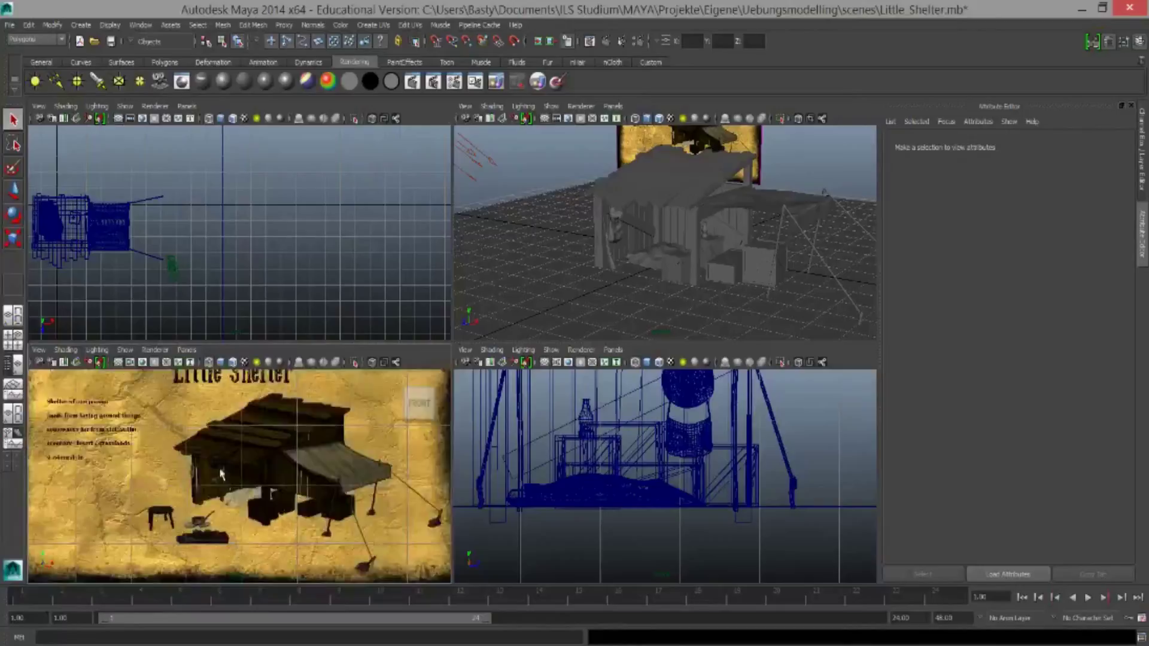
Select the hanging bag mesh pCube65 and pick one of its edges
scroll(220, 474, "up", 5)
scroll(749, 259, "up", 3)
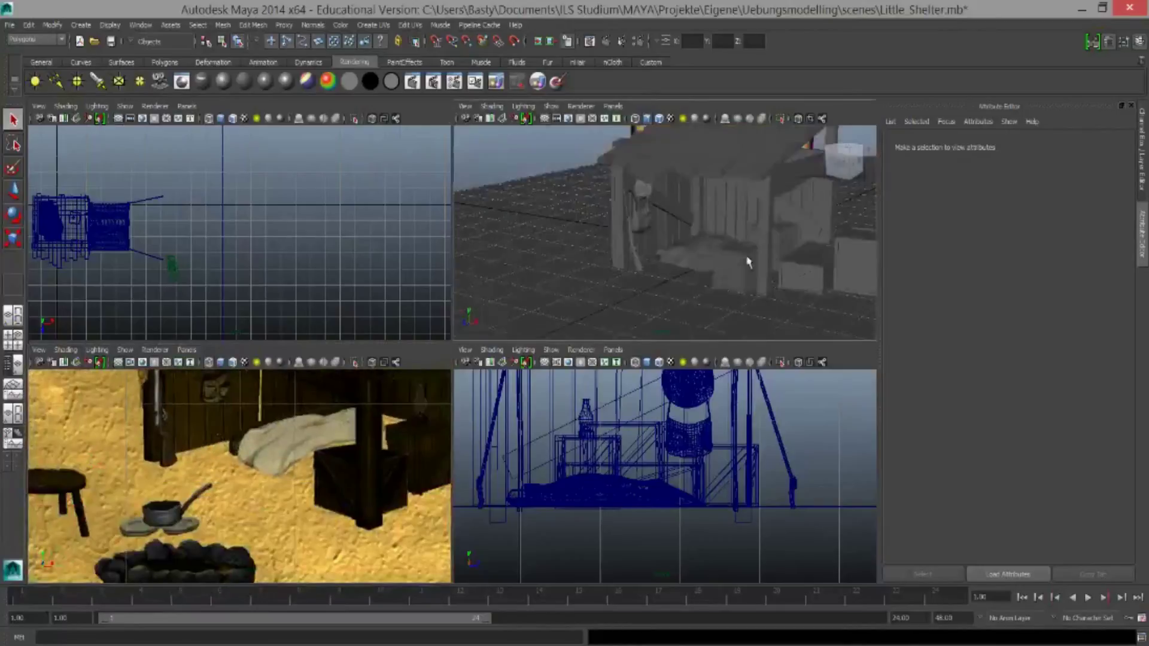
scroll(750, 259, "up", 3)
scroll(747, 257, "up", 3)
scroll(672, 255, "up", 3)
left_click(672, 254)
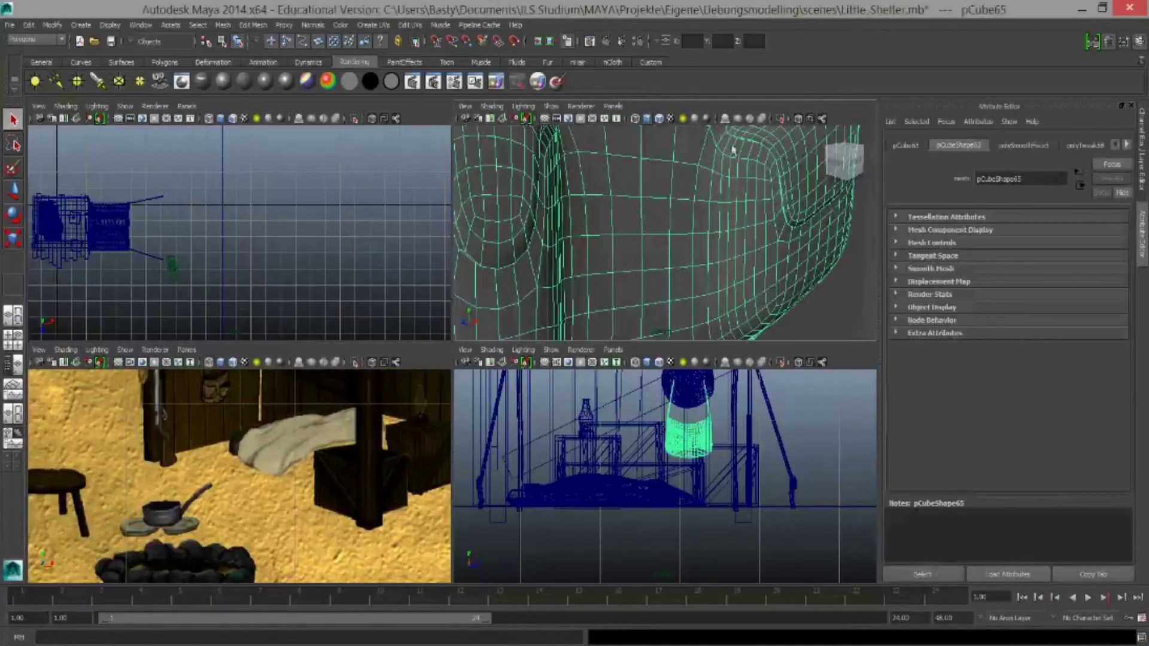
key("F10")
left_click(723, 309)
key("r")
scroll(666, 265, "down", 3)
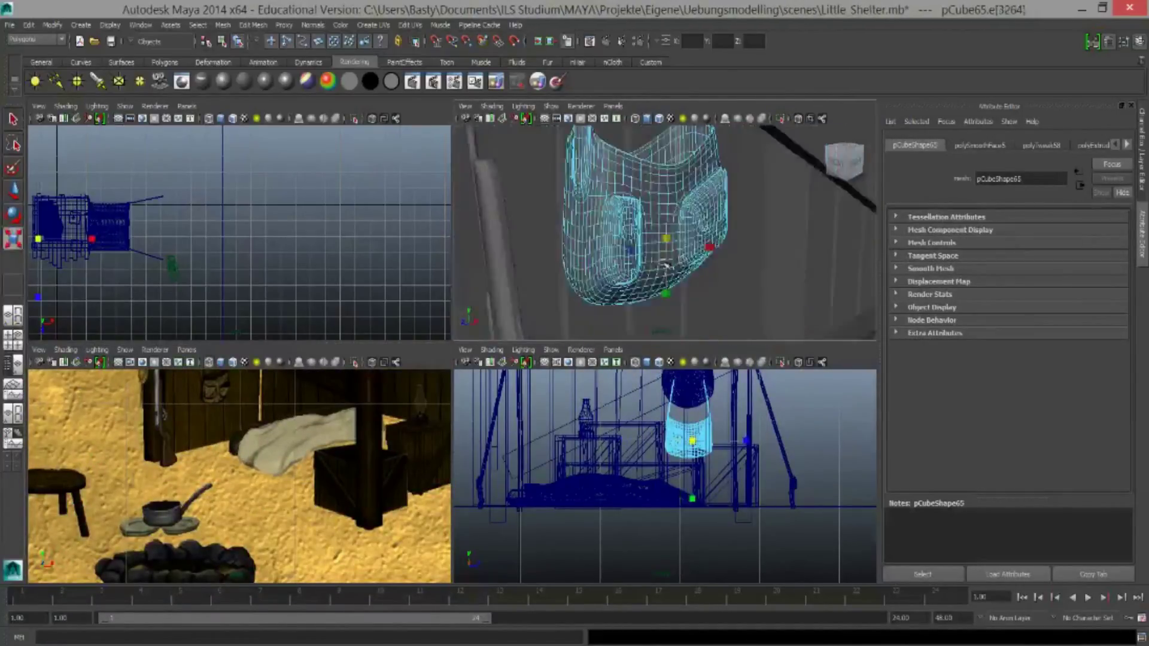
Add an extra edge loop around the hanging bag, redoing a misplaced first attempt
left_click(719, 236)
mouse_move(719, 236)
left_mouse_down("alt")
mouse_move(551, 256)
mouse_move(657, 199)
left_mouse_up("alt")
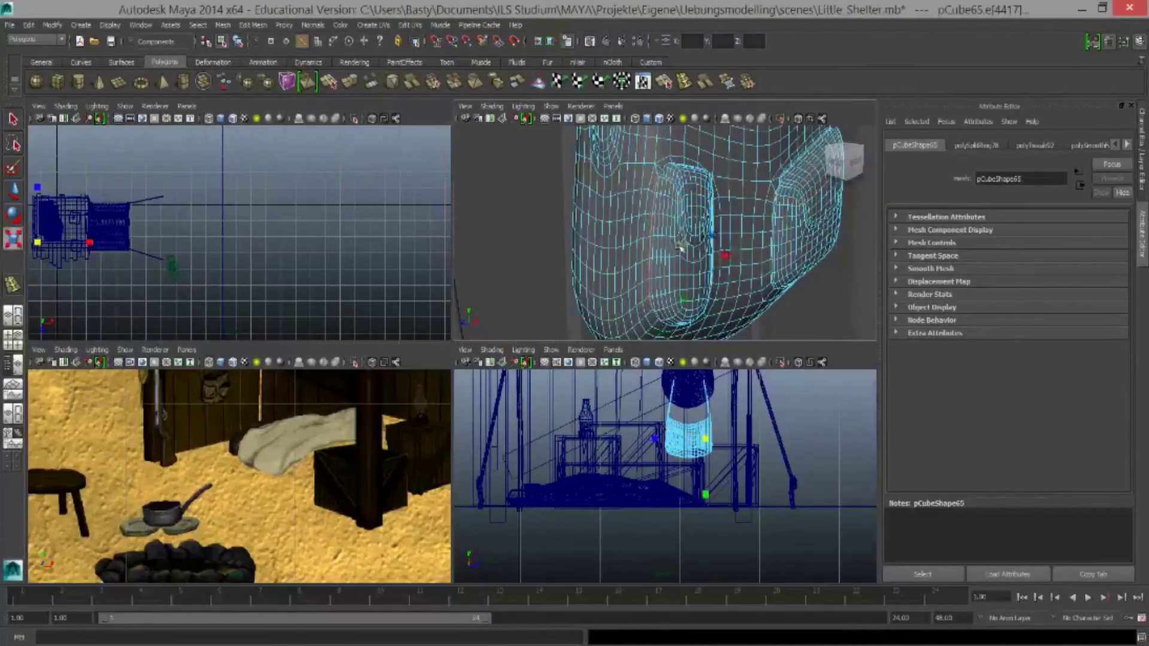
key("ctrl+z")
key("ctrl+z")
key("ctrl+z")
key("ctrl+z")
key("ctrl+z")
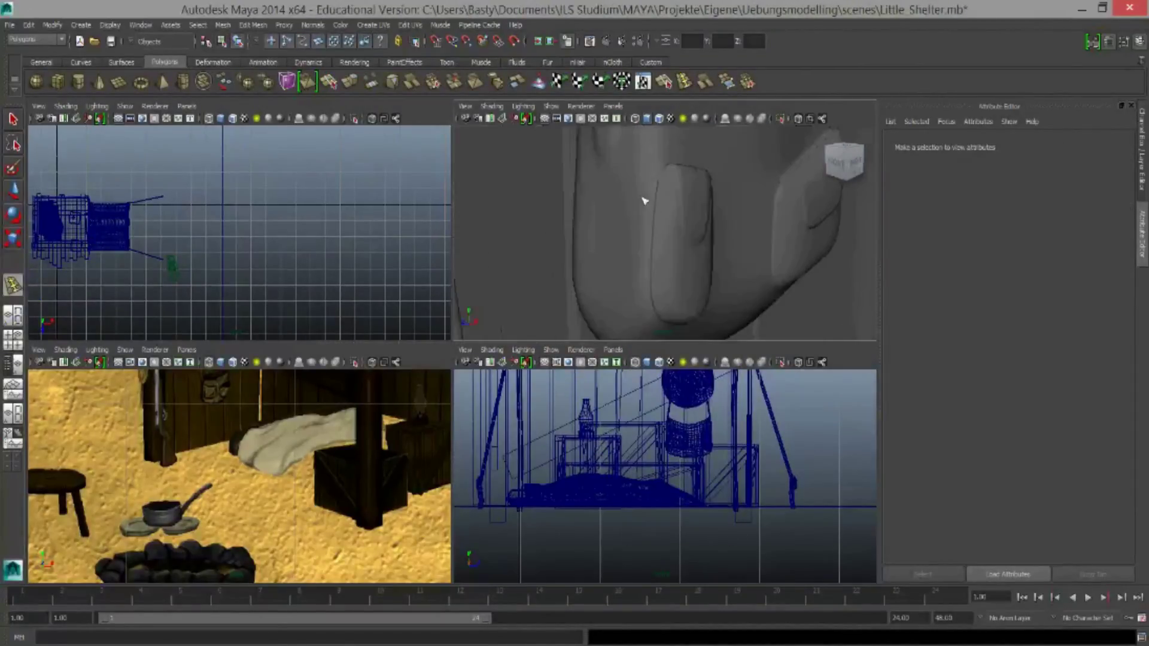
right_click_drag(645, 200, 628, 335)
key("ctrl+z")
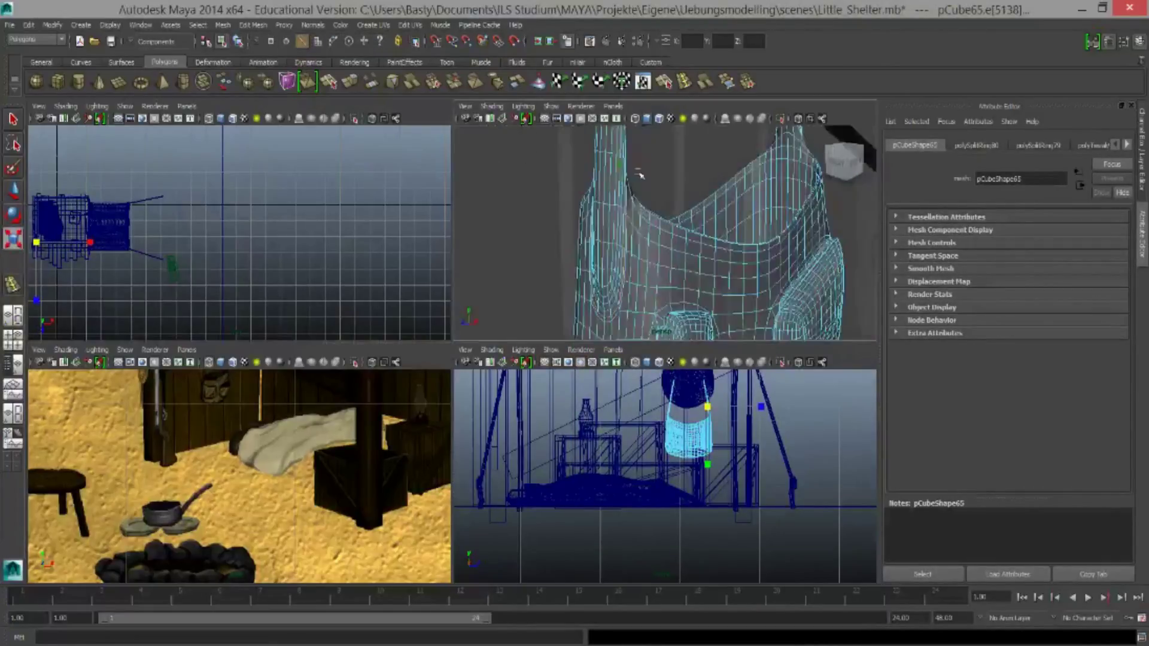
key("shift+z")
left_click_drag(594, 232, 714, 95, "alt")
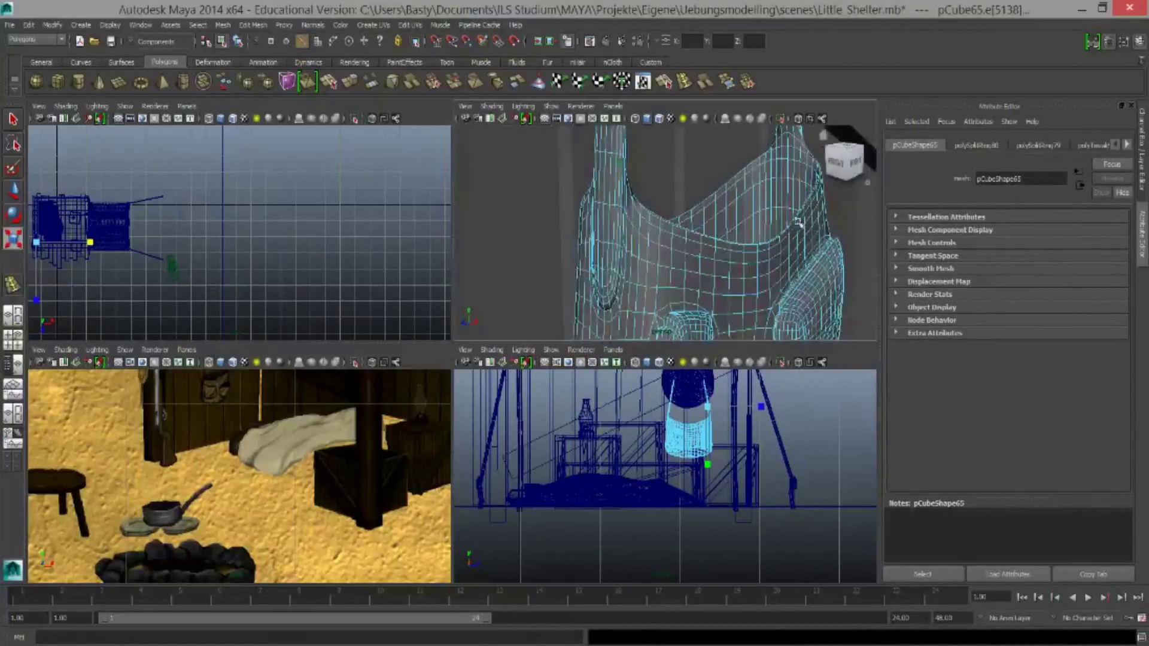
left_click(600, 279)
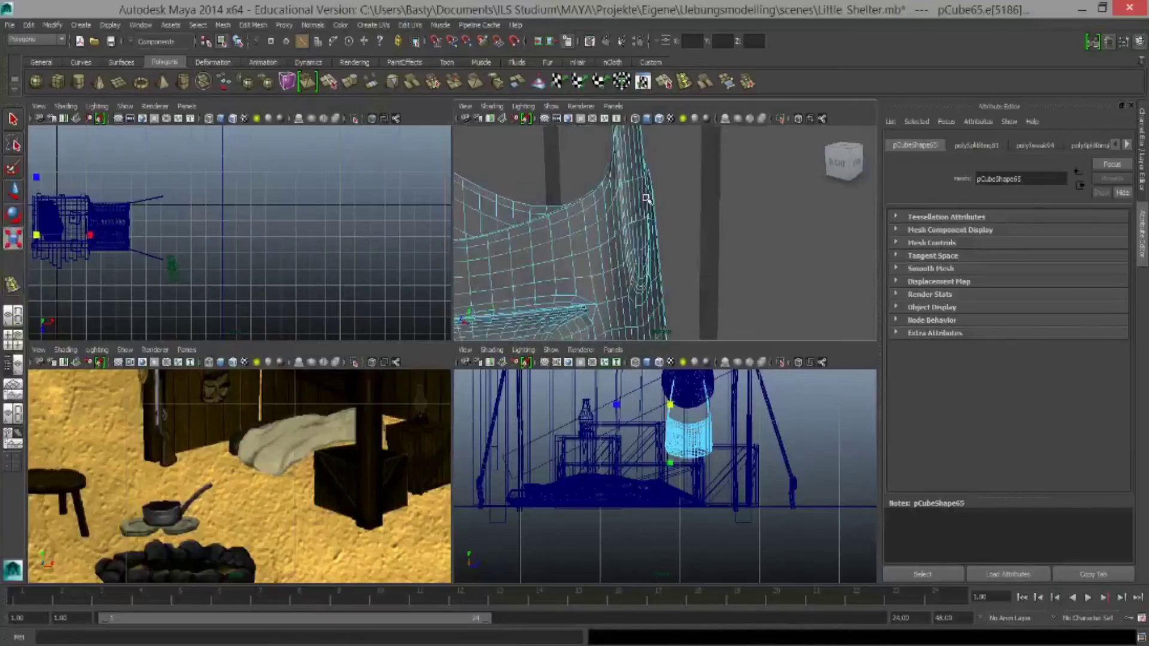
left_click_drag(600, 279, 600, 340, "alt")
key("F8")
Create a thin cylinder of radius 0.350 at the origin for the stool seat
left_click_drag(663, 264, 628, 321, "alt")
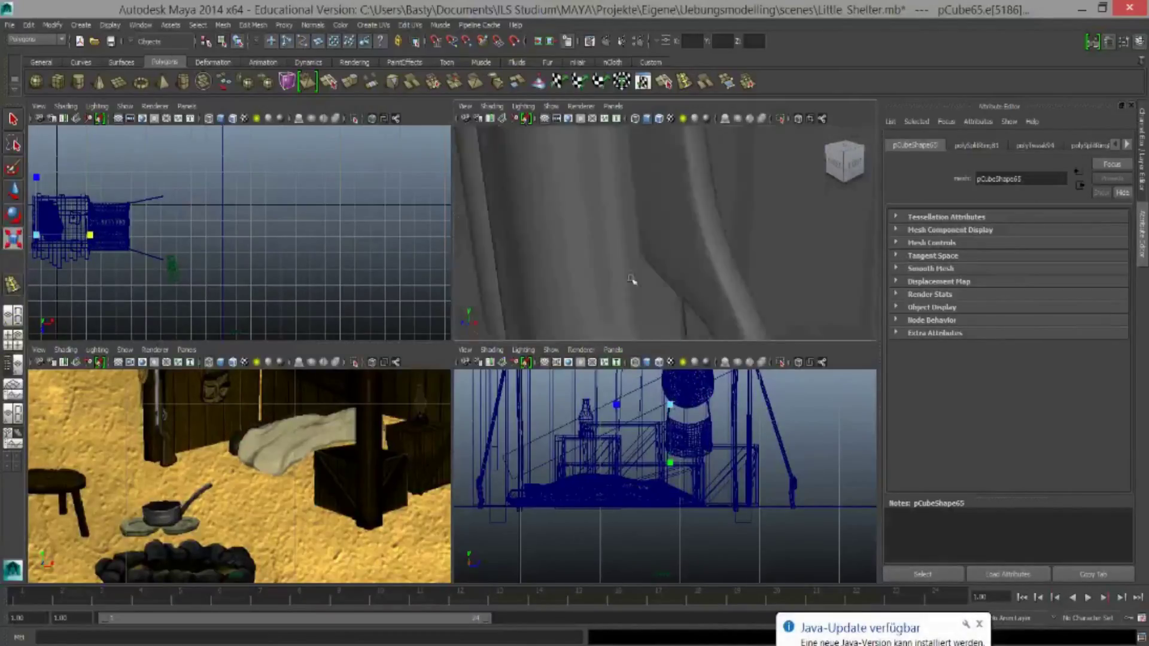
left_click_drag(730, 270, 684, 300, "alt")
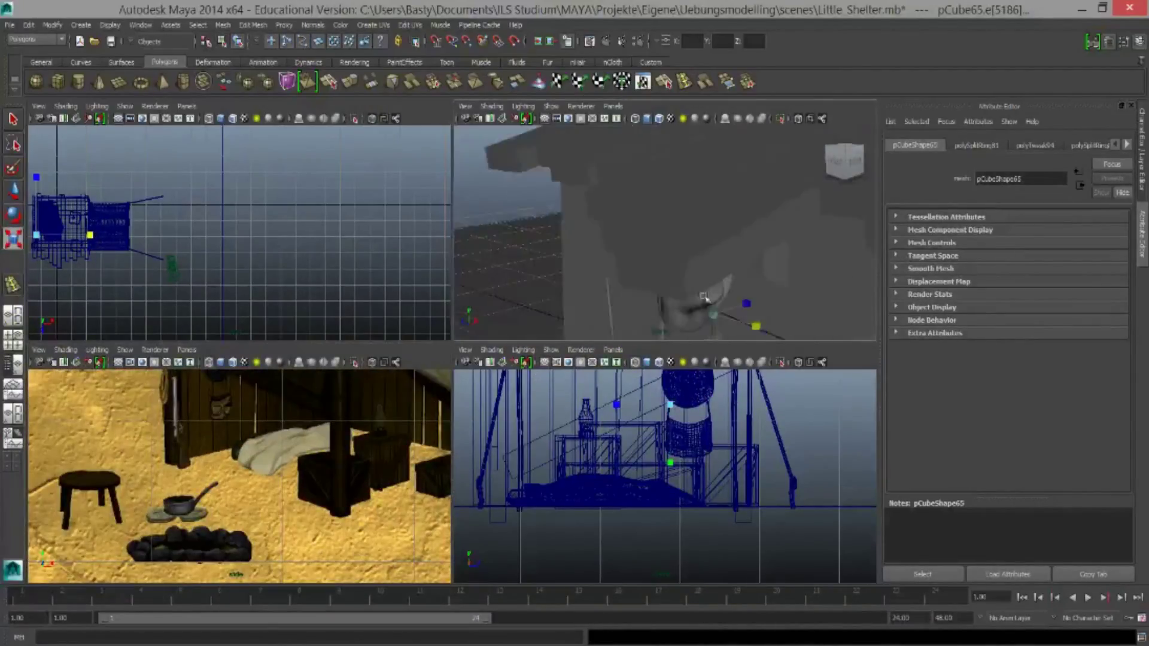
left_click(78, 81)
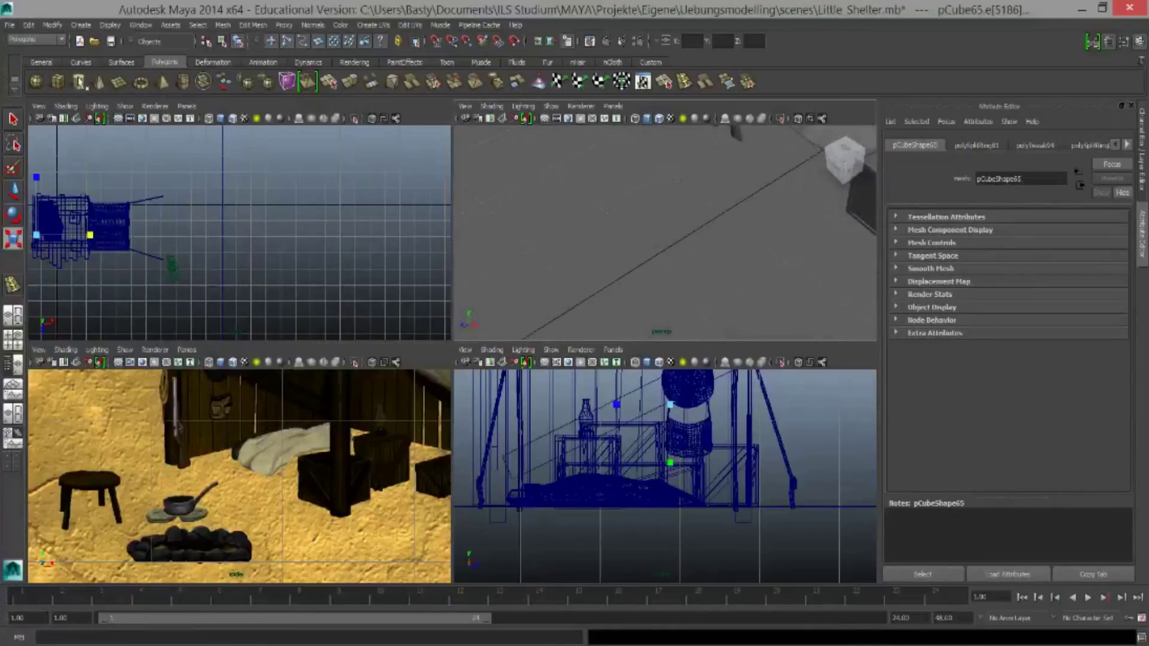
left_click_drag(221, 257, 229, 257)
left_click_drag(629, 477, 822, 378)
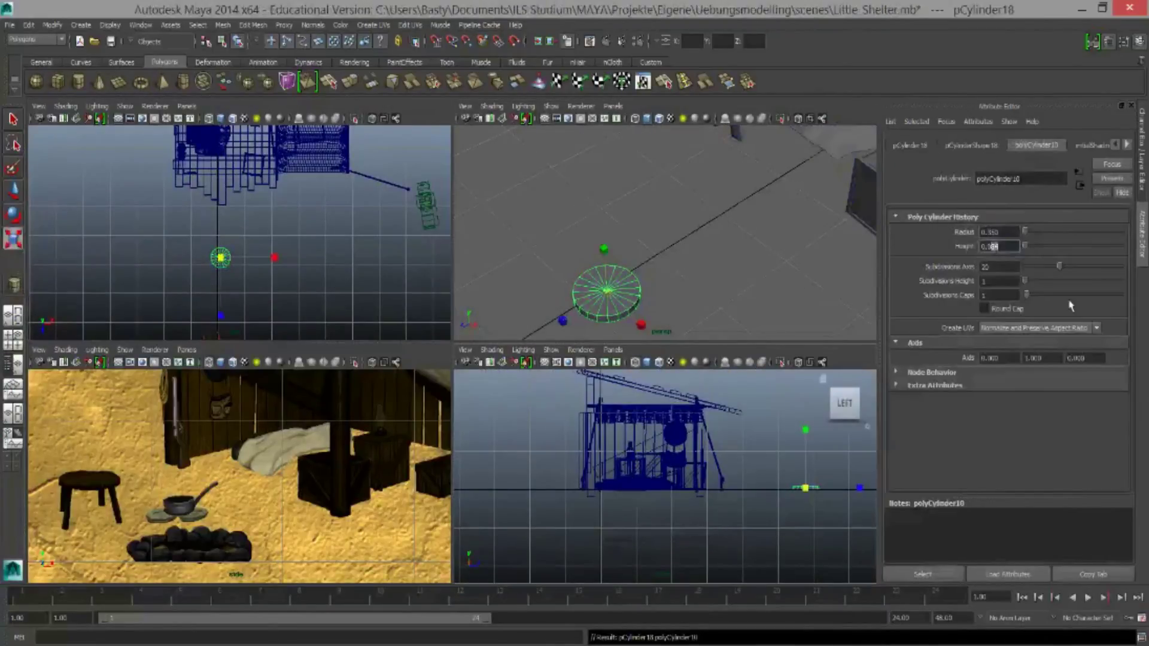
Draw a cylinder leg, move it to the seat edge and tilt it outward
left_click(824, 402)
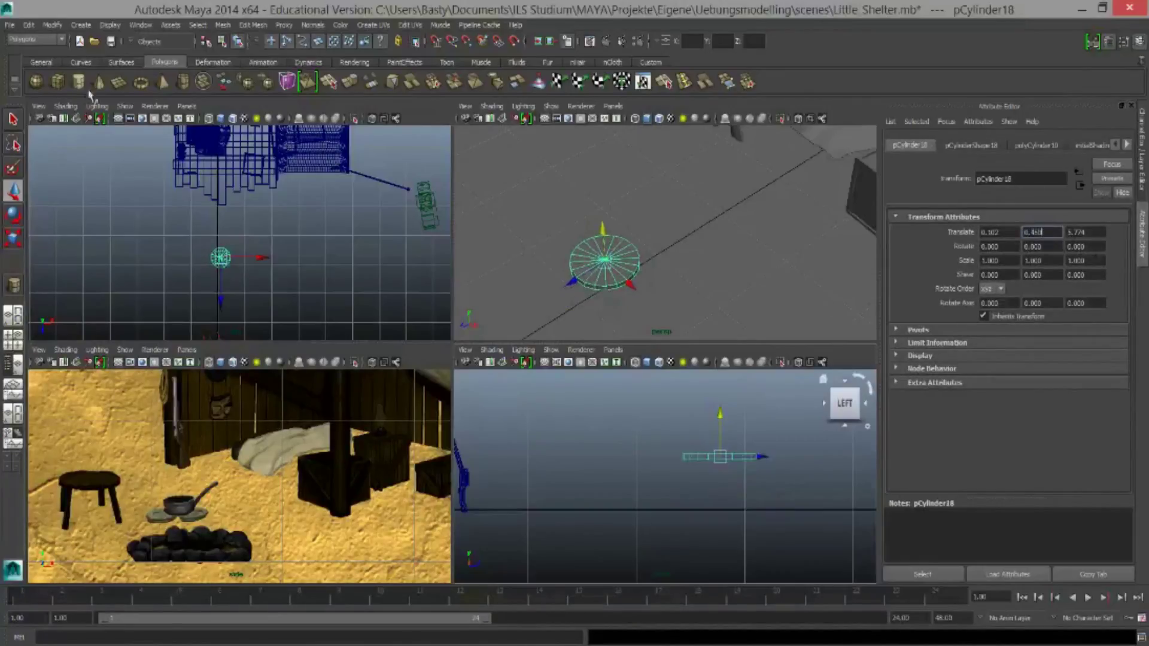
left_click(78, 81)
mouse_move(287, 240)
left_mouse_down()
mouse_move(328, 247)
mouse_move(326, 228)
left_mouse_up()
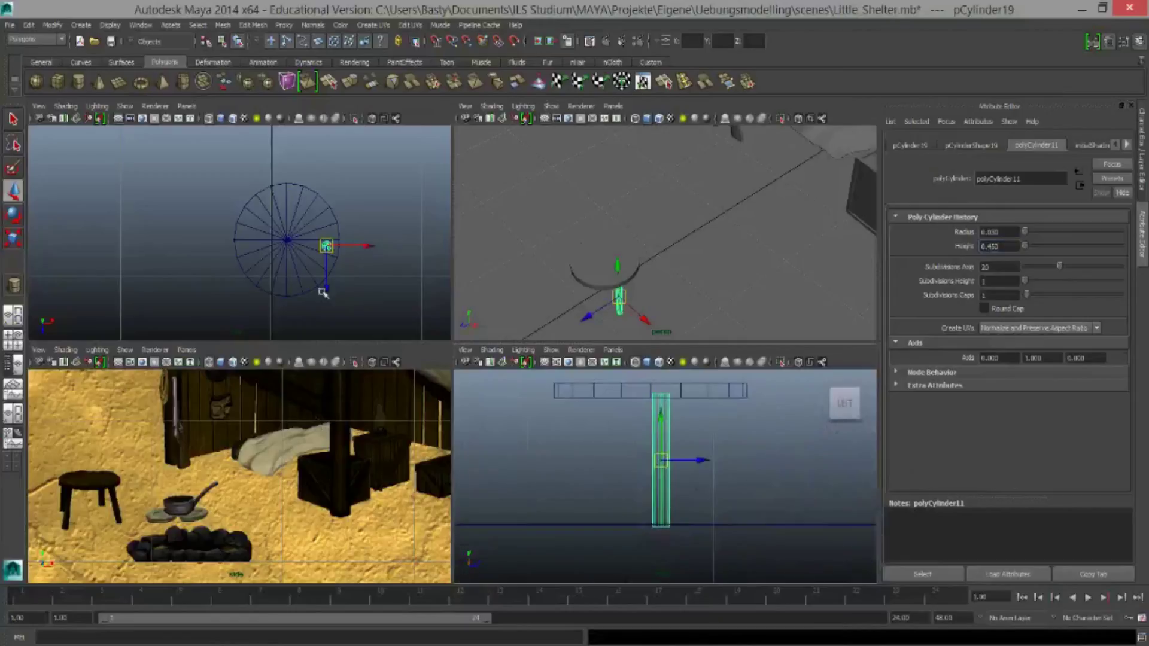
left_click_drag(323, 292, 327, 286)
key("4")
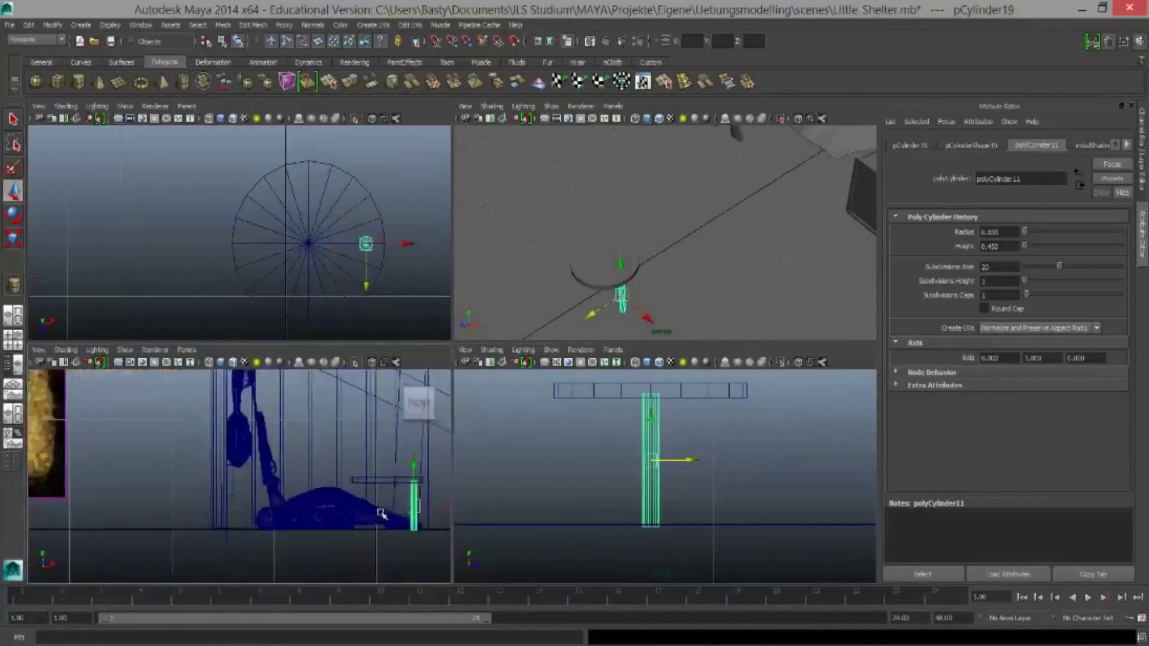
key("e")
mouse_move(323, 538)
left_mouse_down()
mouse_move(304, 557)
mouse_move(365, 518)
left_mouse_up()
Duplicate the leg with rotation around the centre to make four legs
key("F9")
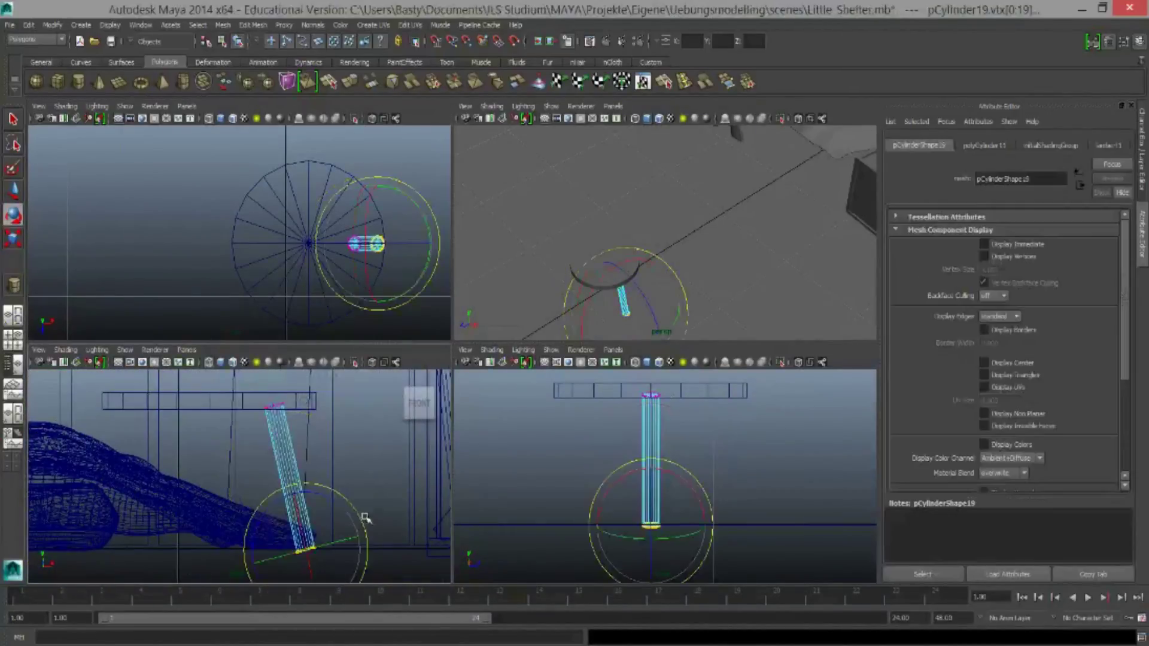
left_click_drag(242, 389, 335, 427)
right_click_drag(282, 422, 311, 394)
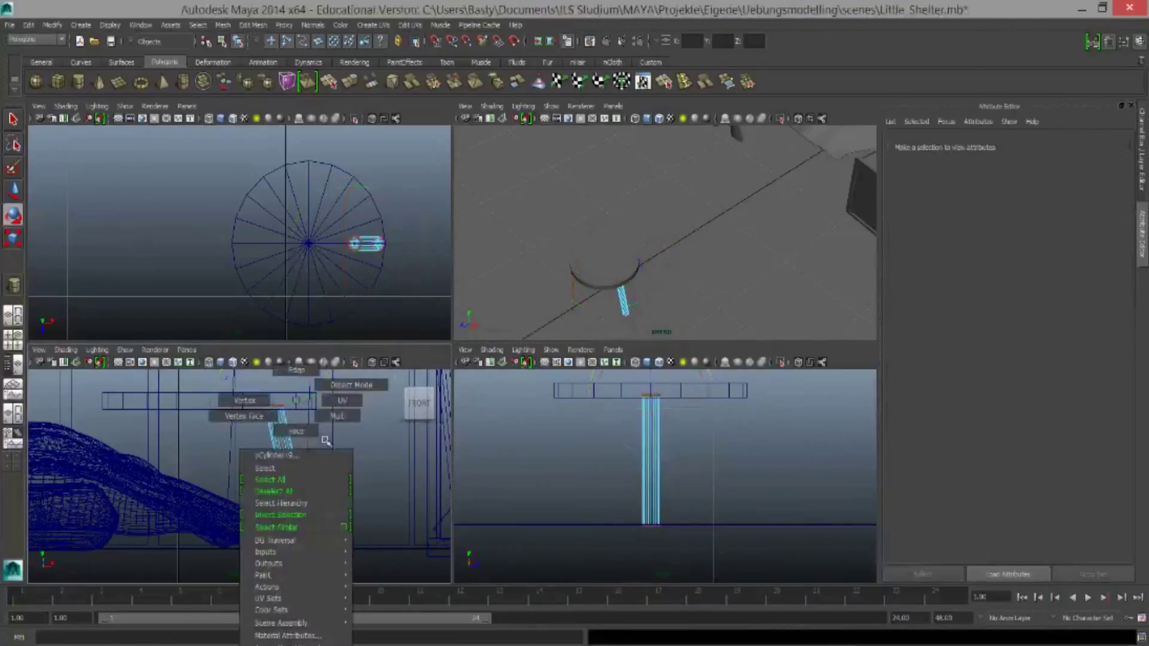
key("w")
key("ctrl+shift+d")
key("e")
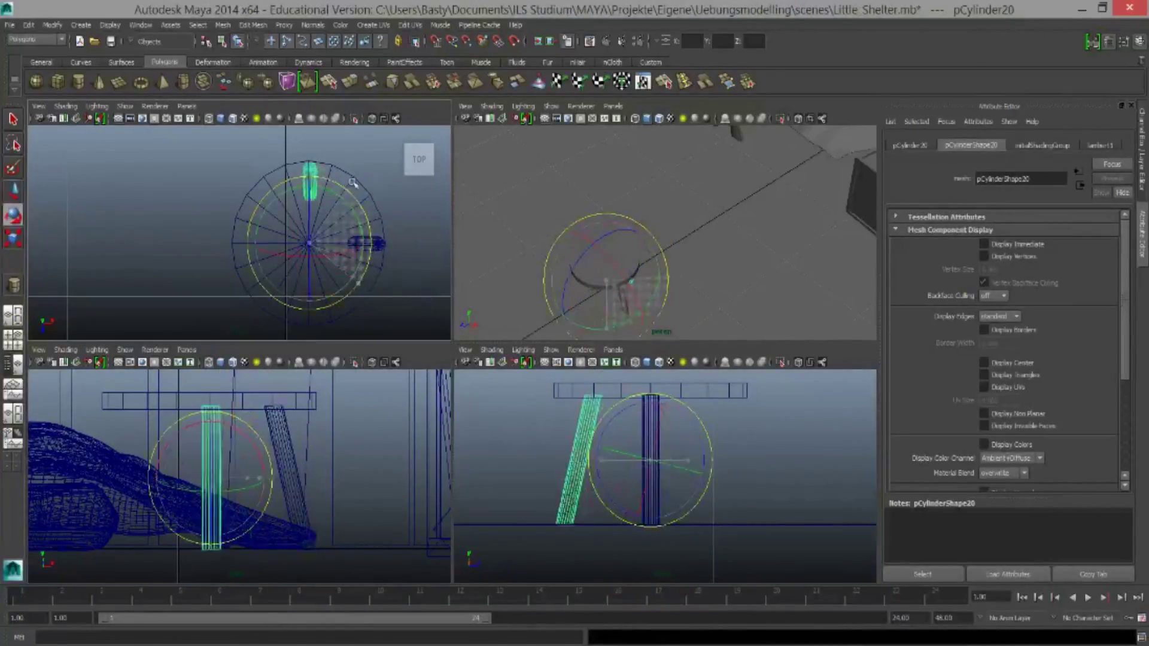
Combine the seat and all four legs into one stool mesh
left_click_drag(385, 321, 227, 154)
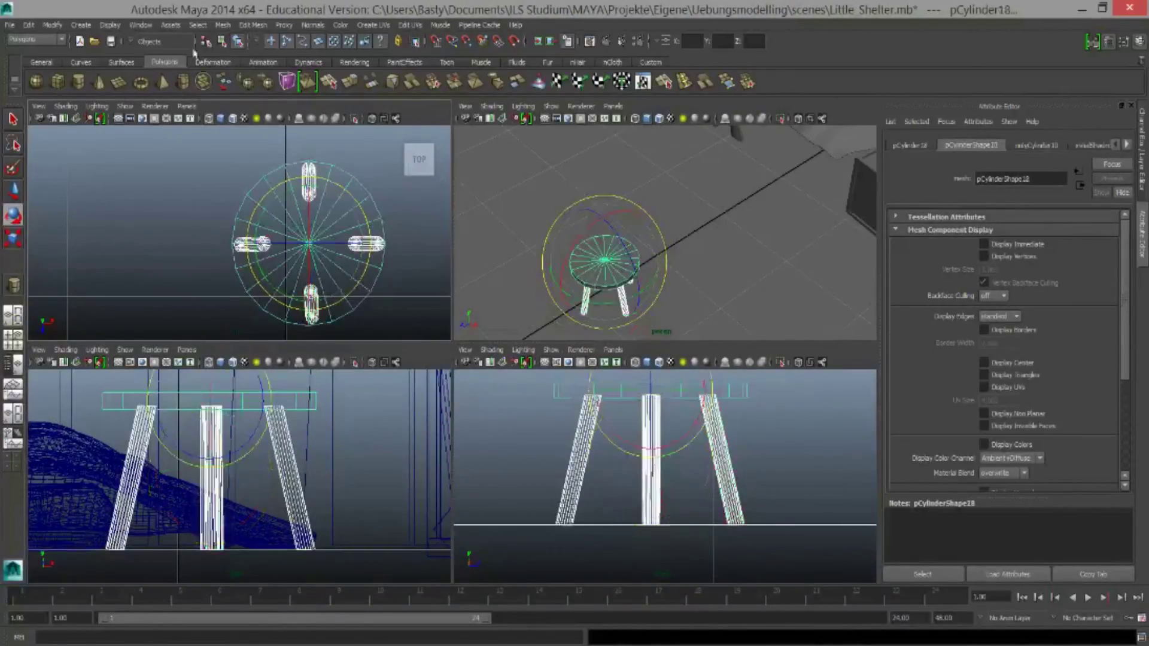
key("ctrl+z")
key("ctrl+z")
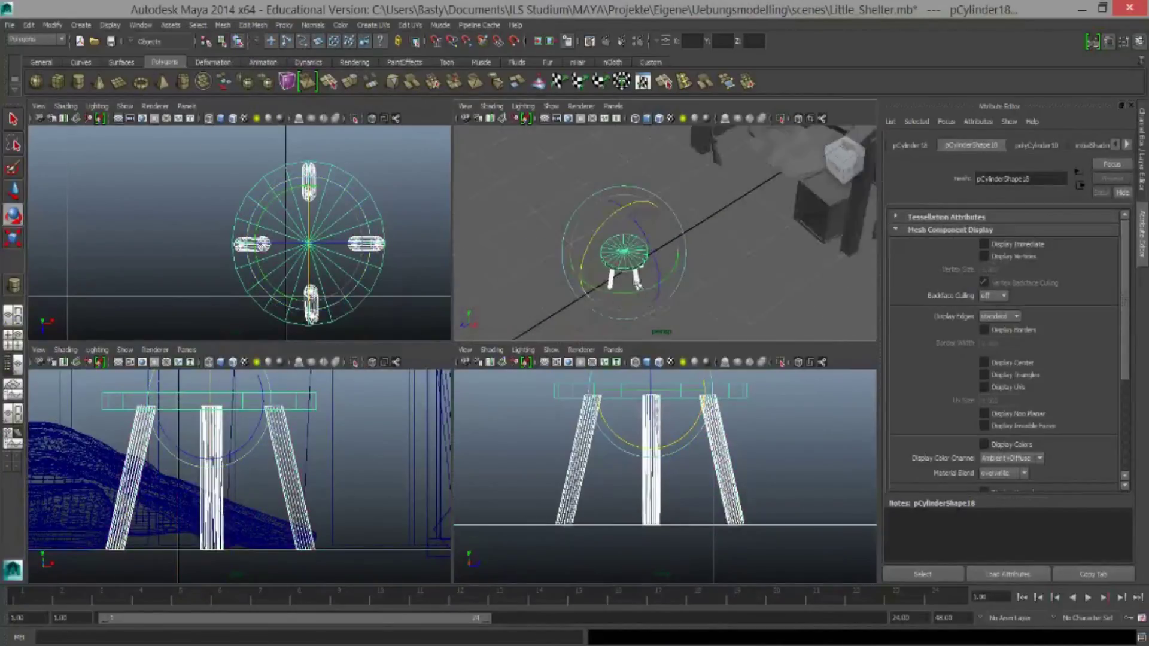
key("ctrl+z")
key("ctrl+z")
left_click_drag(395, 323, 222, 150)
left_click(222, 25)
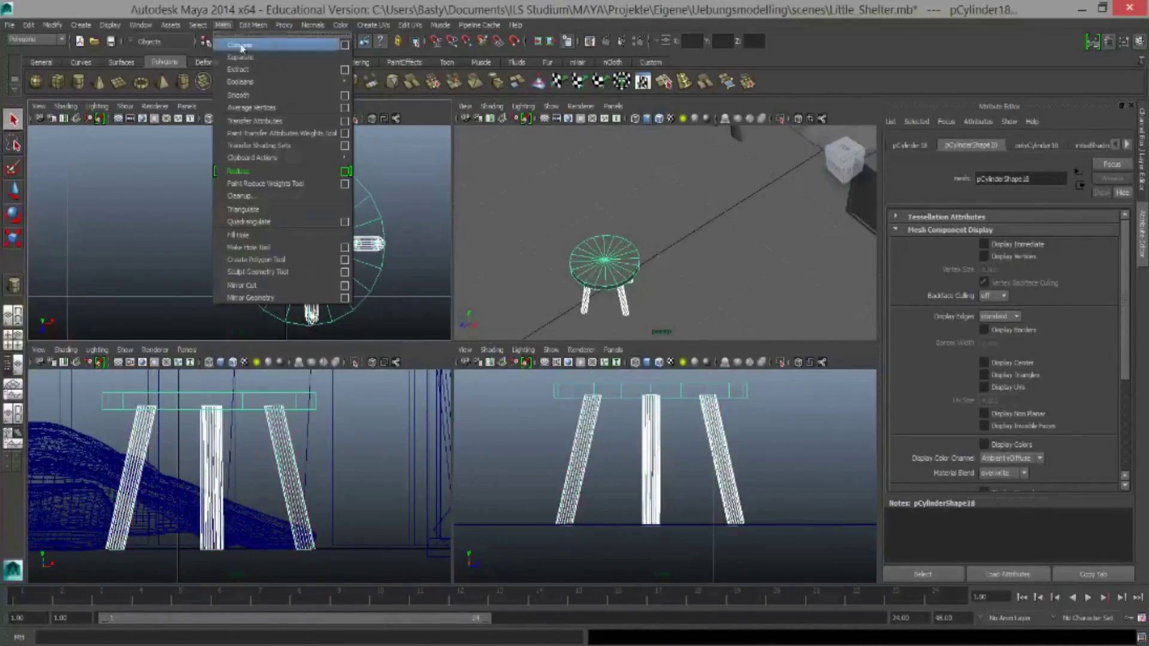
Draw a new thin flat cylinder in the top view
left_click(77, 82)
scroll(263, 198, "up", 5)
left_click_drag(265, 195, 293, 198)
left_click(297, 208)
Extrude the flat cylinder's top faces twice, shrinking the inner cap into a dish
double_click(990, 232)
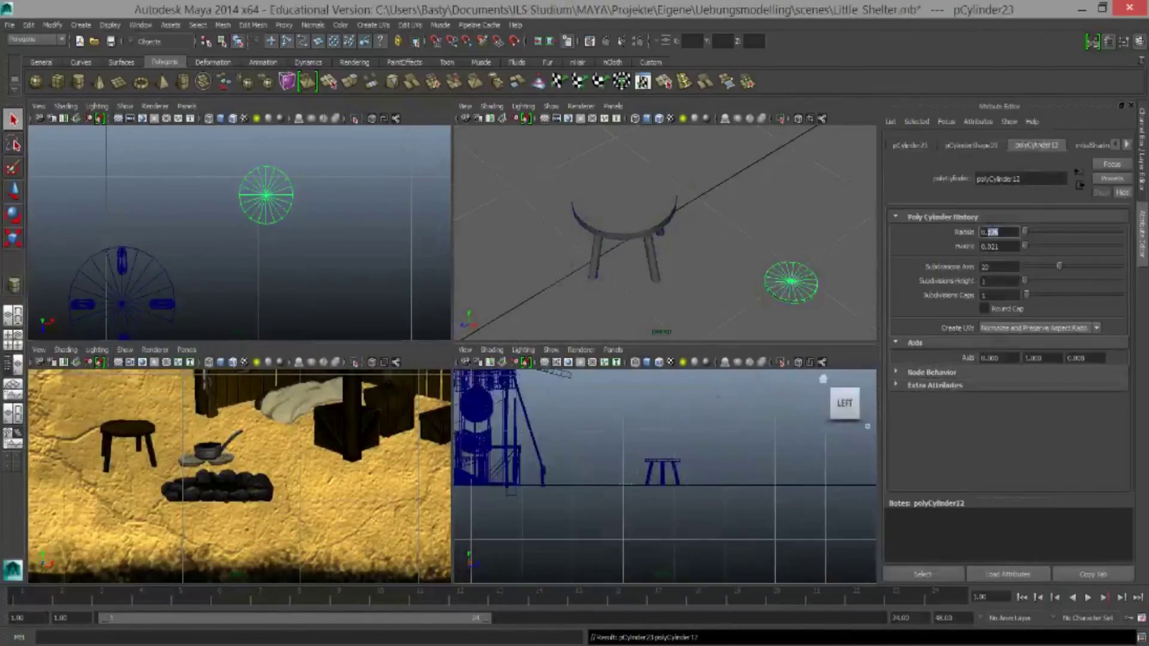
right_click_drag(256, 234, 256, 263)
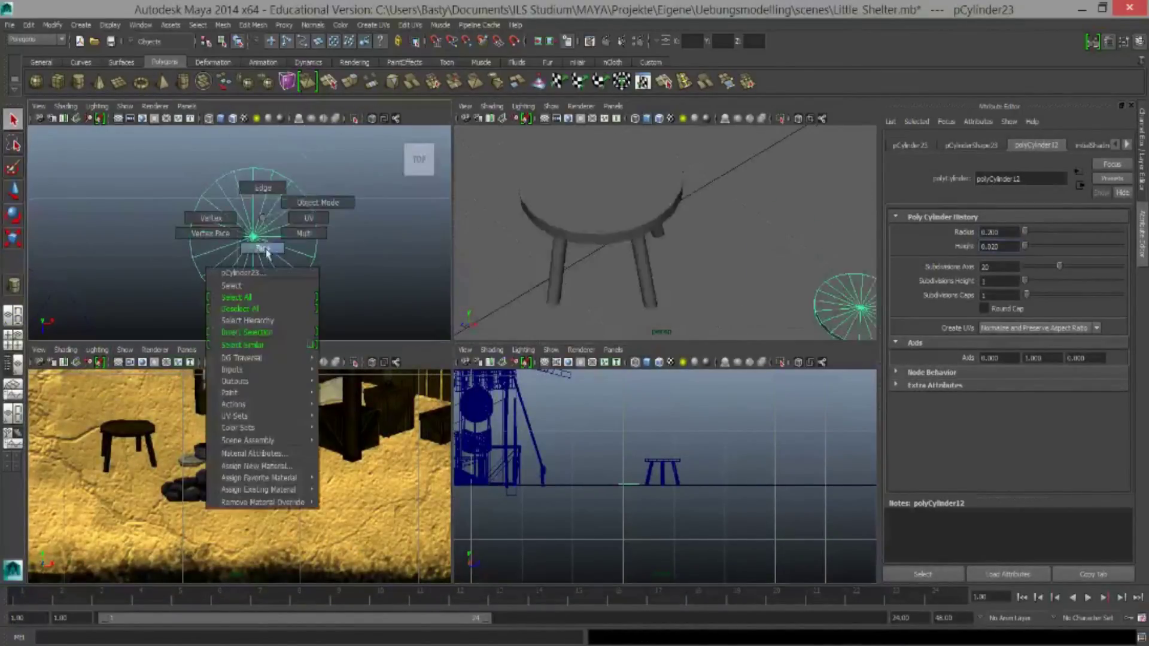
left_click_drag(179, 155, 335, 311)
key("f")
key("f")
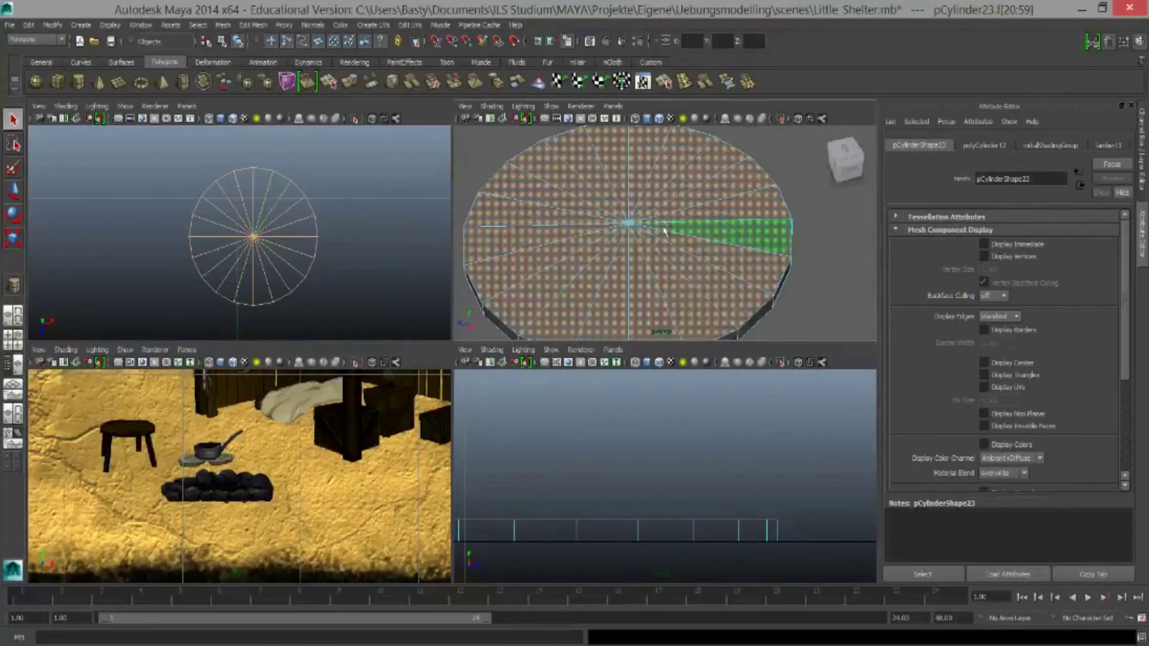
left_click(350, 81)
key("ctrl+e")
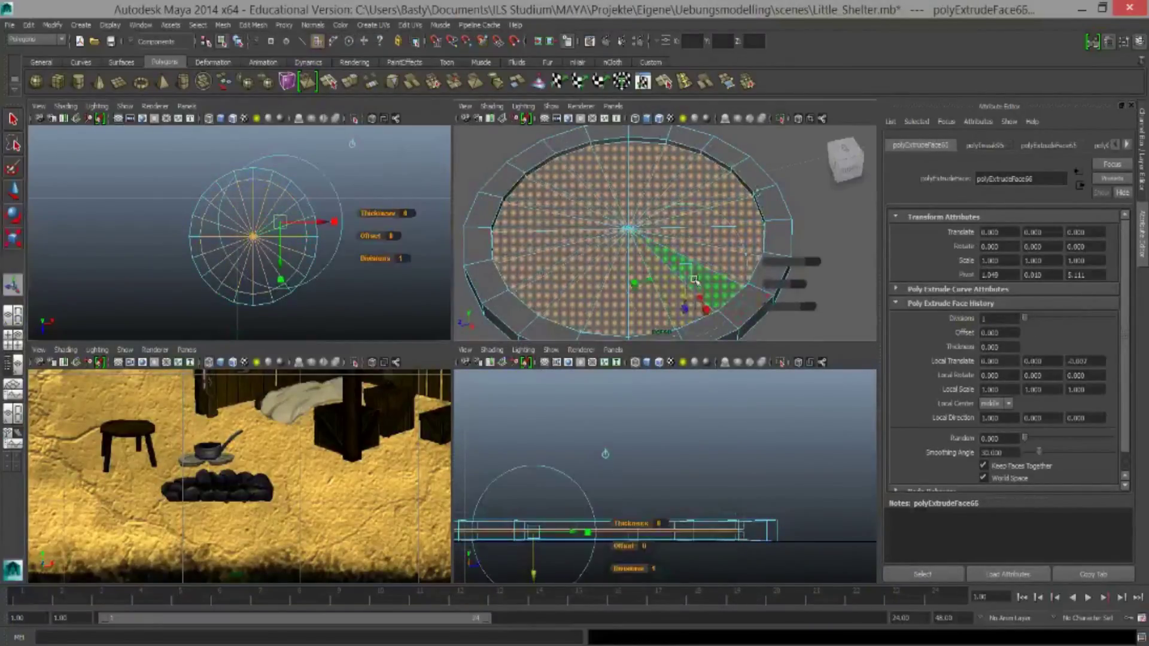
left_click_drag(659, 248, 637, 237)
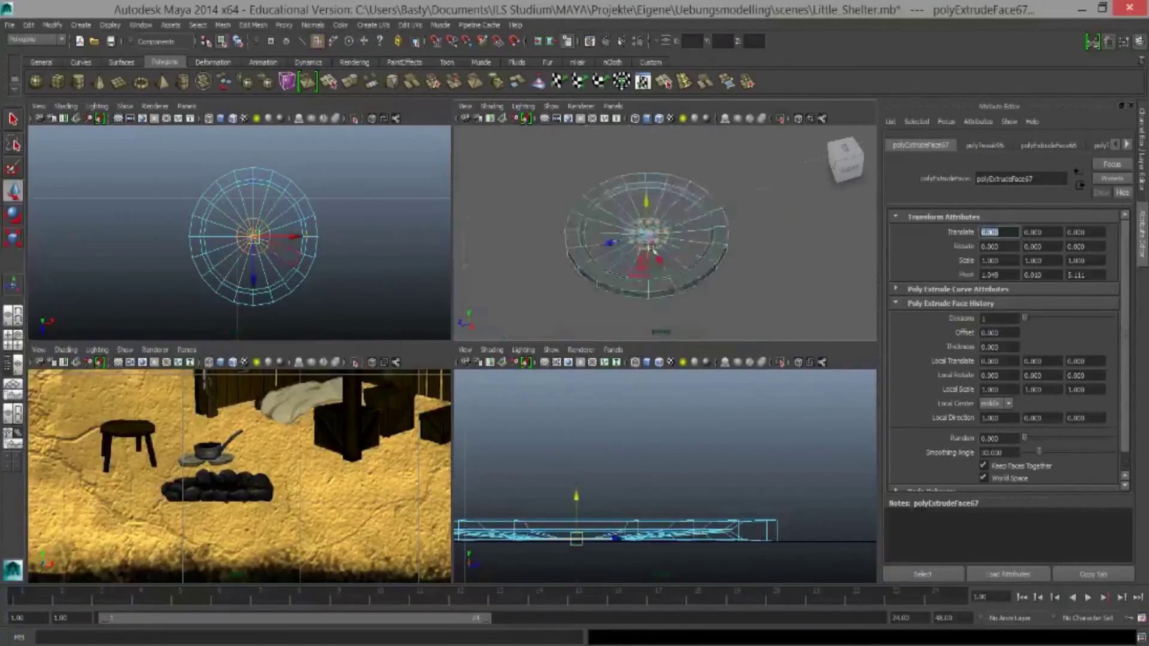
key("w")
right_click_drag(692, 321, 692, 269)
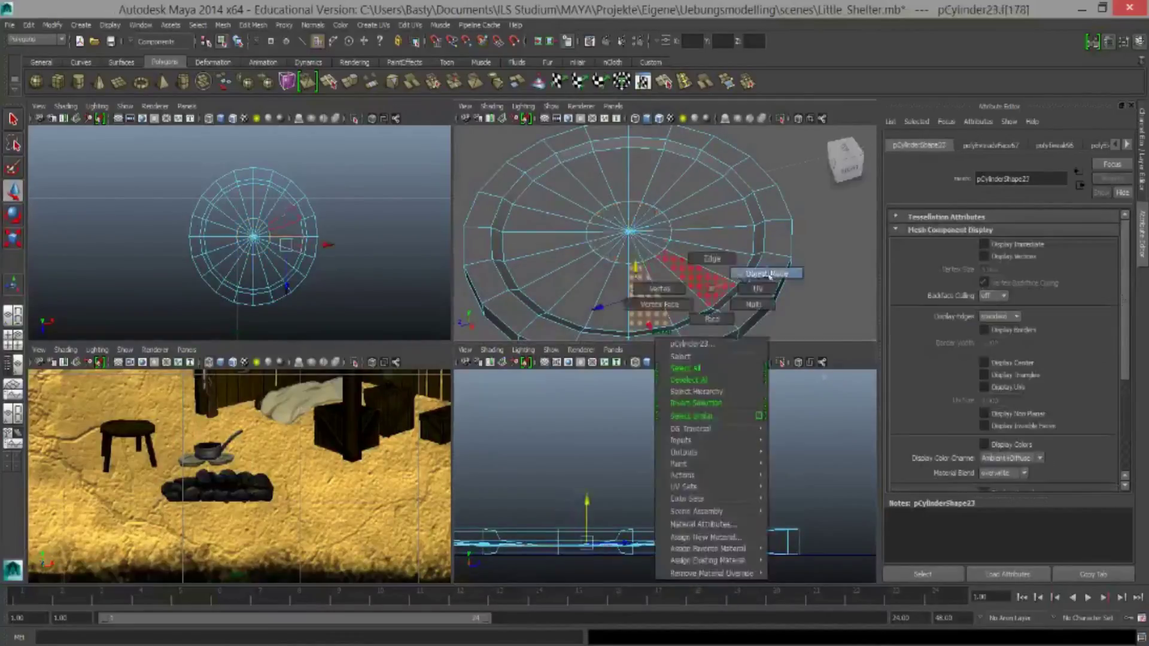
scroll(694, 259, "down", 3)
left_click(694, 259)
Undo the inner extrusions and cap shrinking on the flat cylinder
key("ctrl+z")
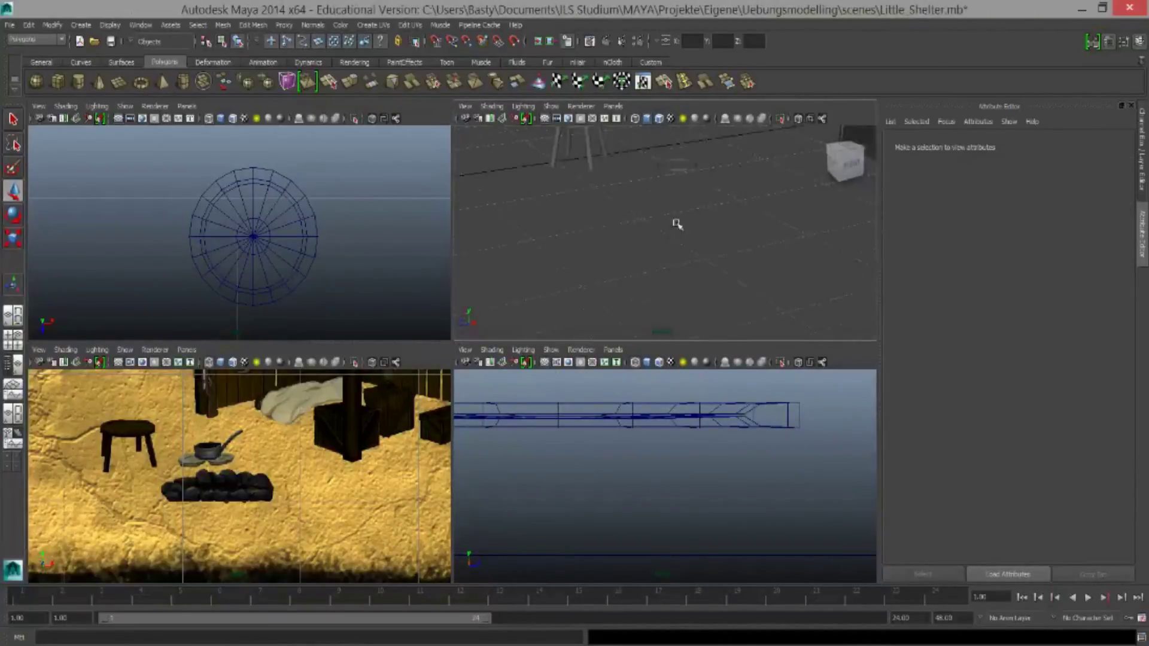
key("ctrl+z")
key("ctrl+z")
key("ctrl+z")
key("ctrl+z")
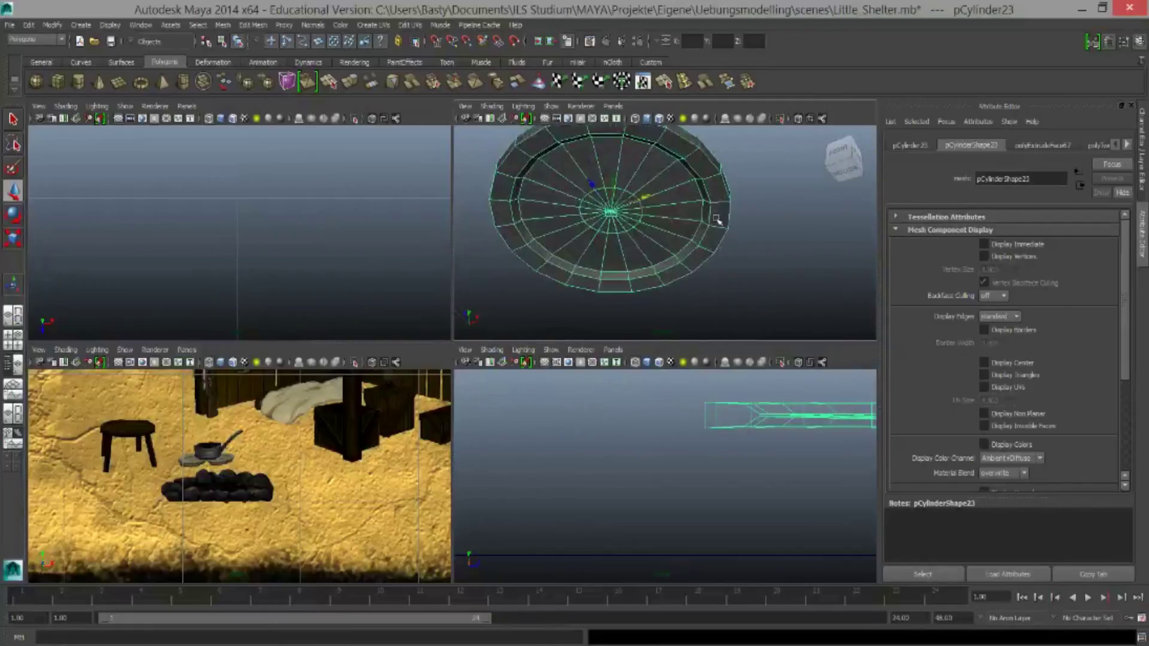
key("ctrl+z")
key("ctrl+z")
key("ctrl+z")
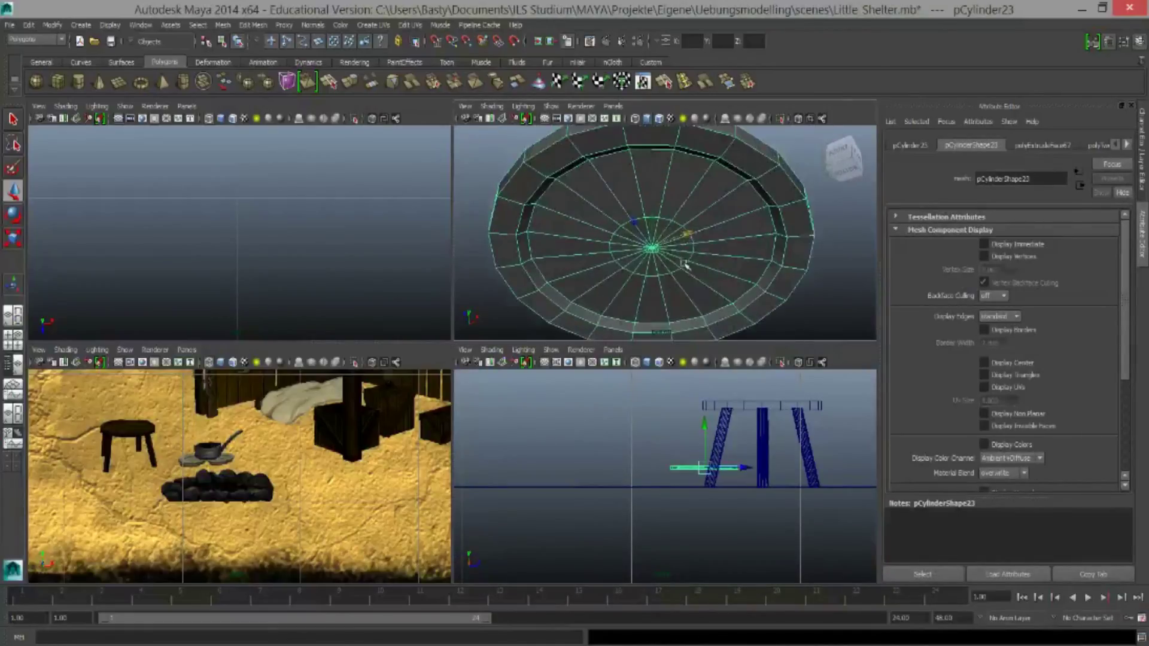
key("ctrl+z")
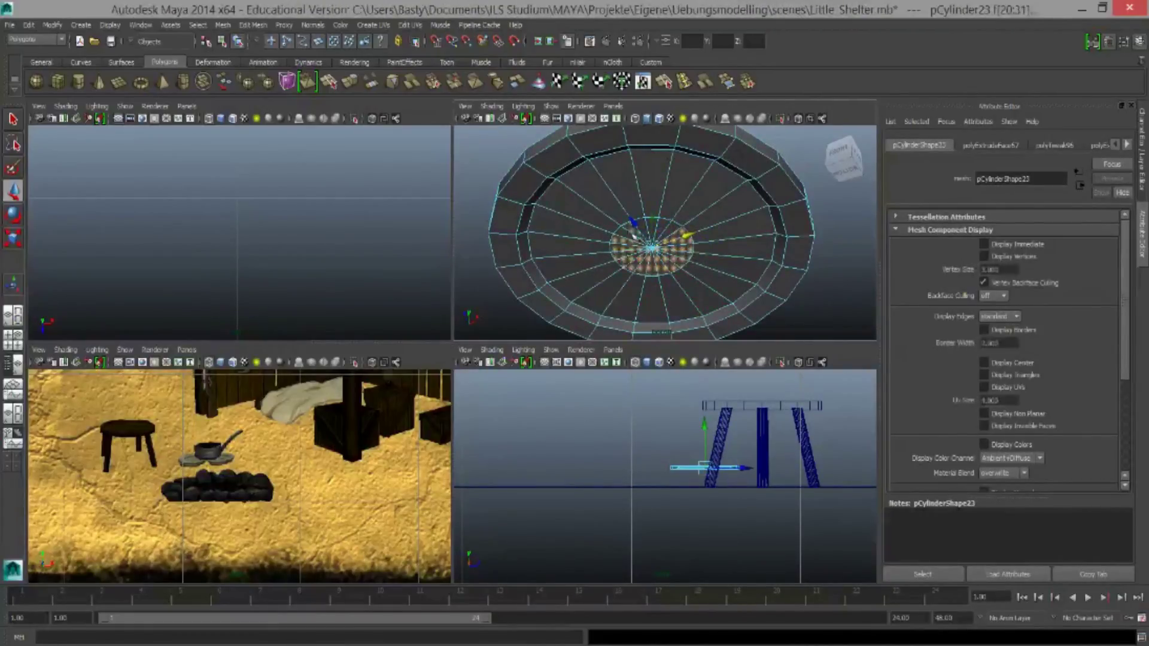
key("ctrl+z")
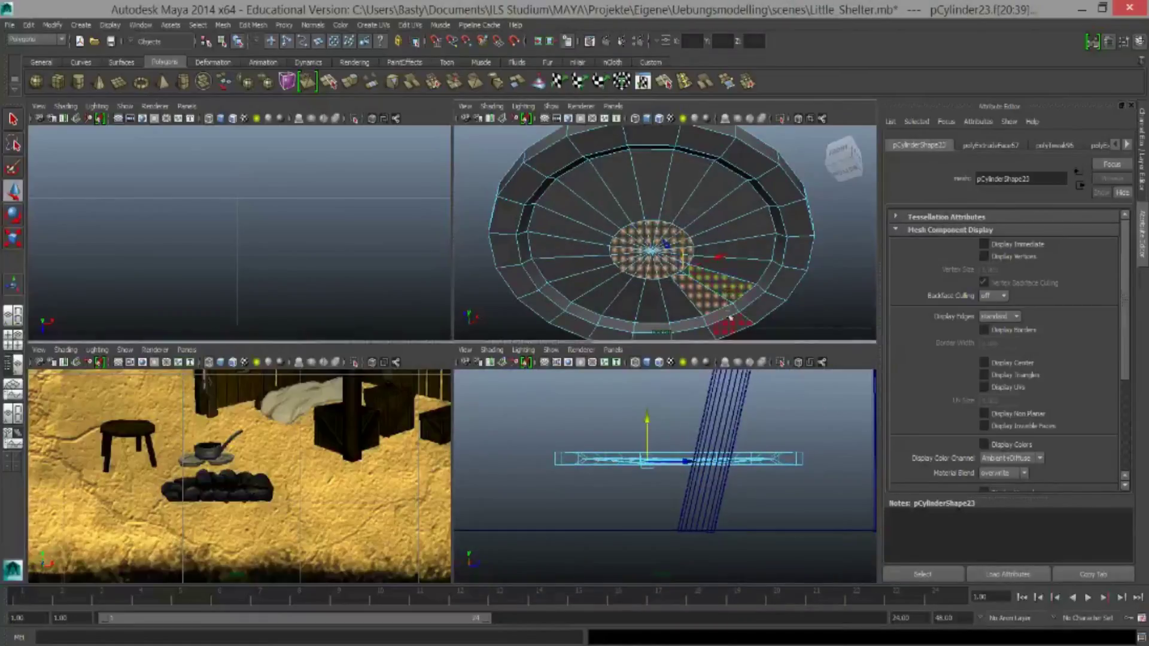
key("ctrl+z")
key("ctrl+z")
key("ctrl+z")
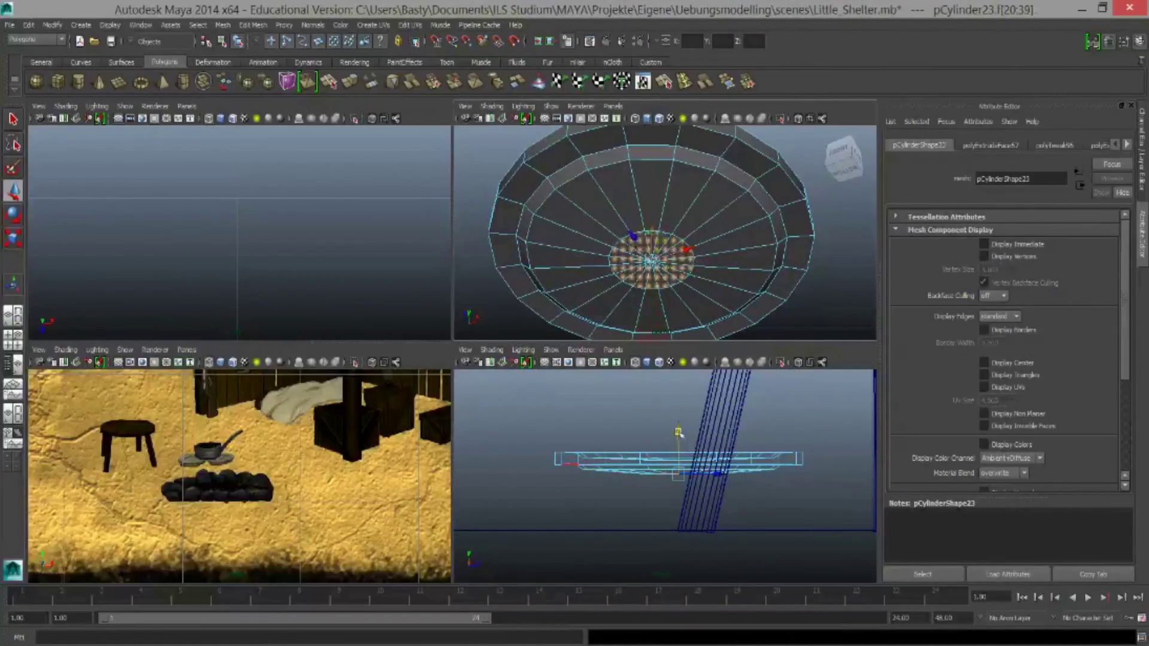
left_click(678, 432)
Delete the flat cylinder pCylinder23
scroll(730, 239, "up", 5)
scroll(696, 274, "up", 3)
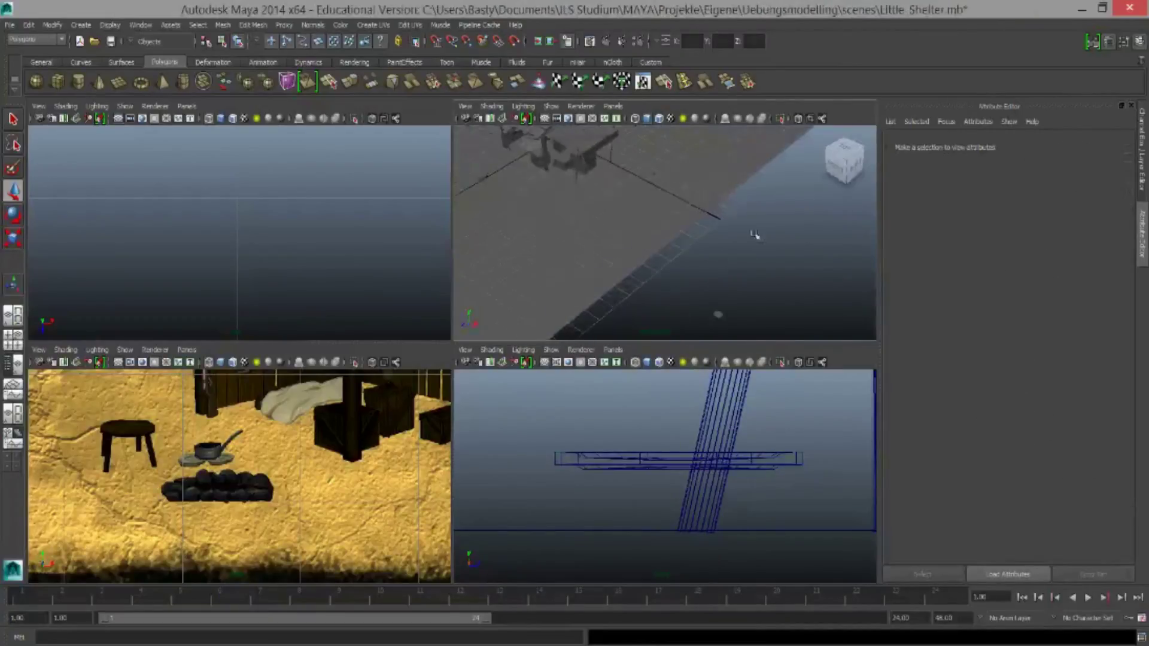
left_click(718, 314)
key("f")
left_click_drag(272, 259, 350, 259)
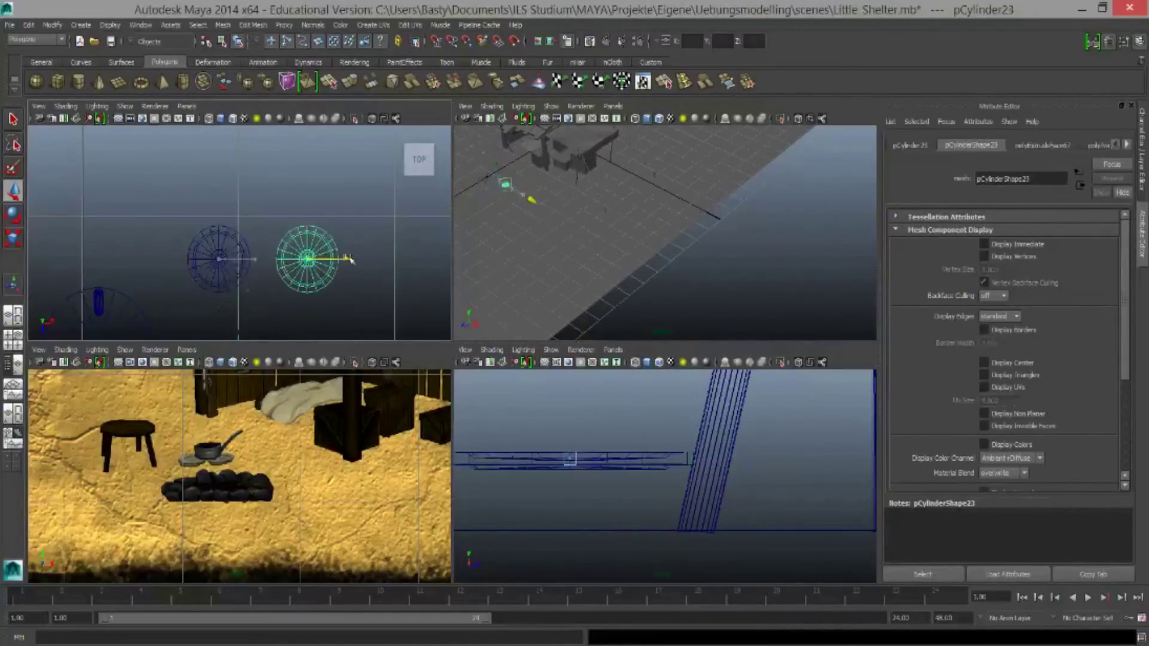
key("Delete")
Draw a new cylinder beside the stool
scroll(262, 287, "down", 4)
key("g")
mouse_move(286, 221)
left_mouse_down()
mouse_move(308, 220)
mouse_move(316, 246)
left_mouse_up()
Set the new cylinder's radius to 0.25 and height, then frame it
scroll(316, 246, "up", 3)
left_click(1036, 145)
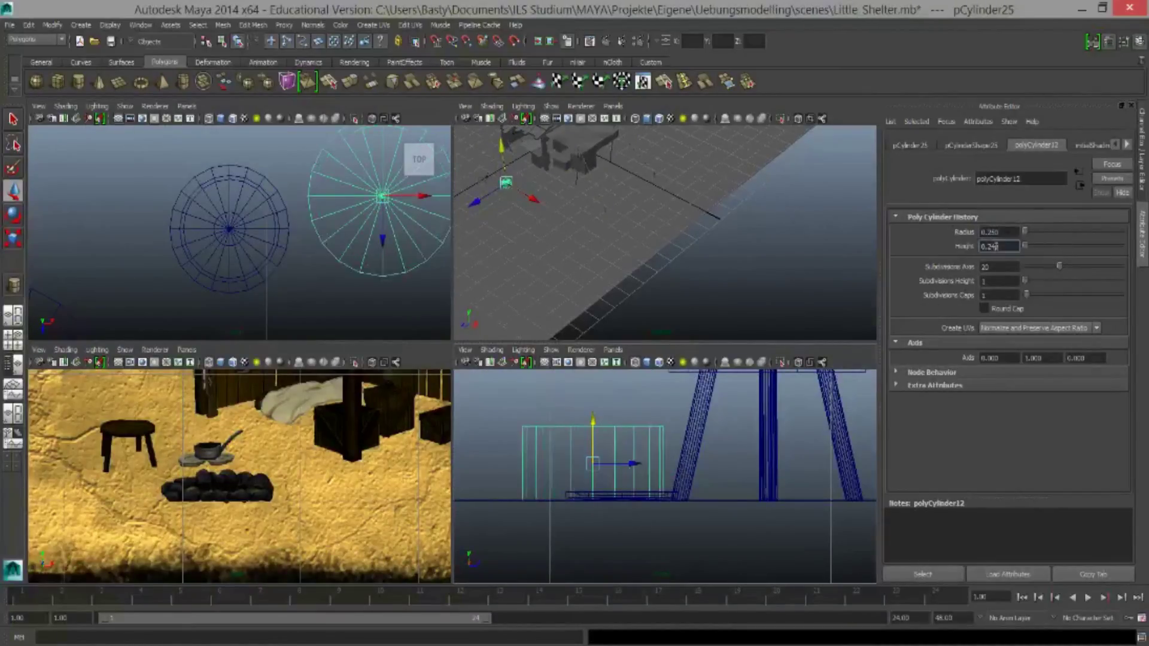
scroll(638, 479, "down", 3)
scroll(637, 479, "up", 3)
double_click(638, 500)
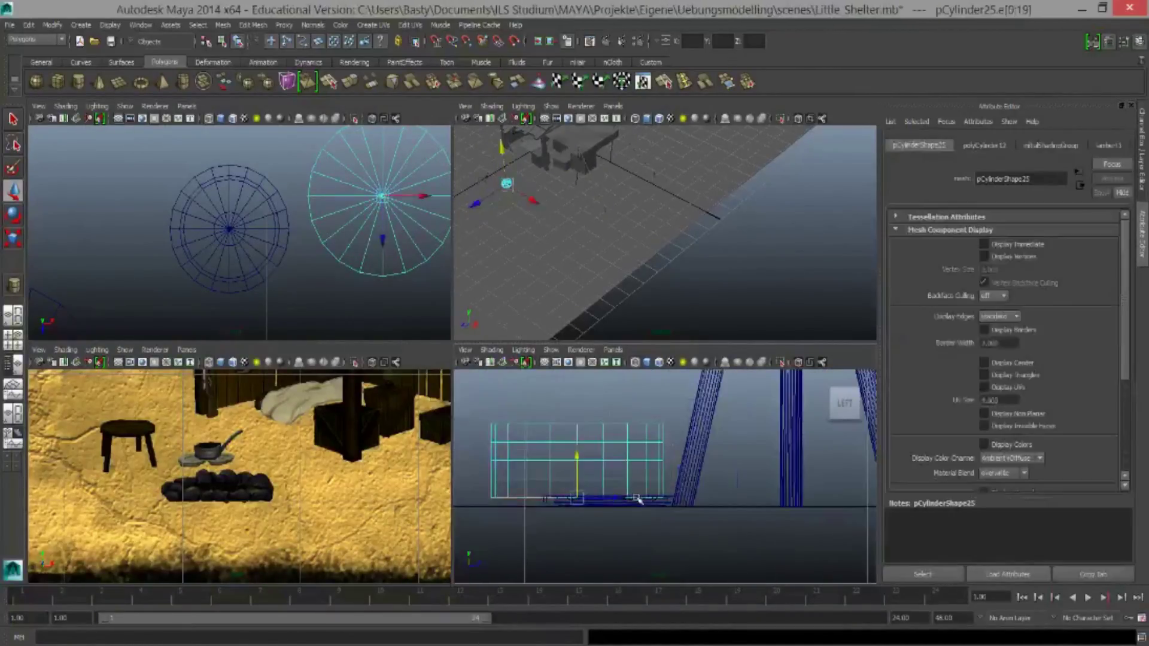
scroll(657, 463, "up", 2)
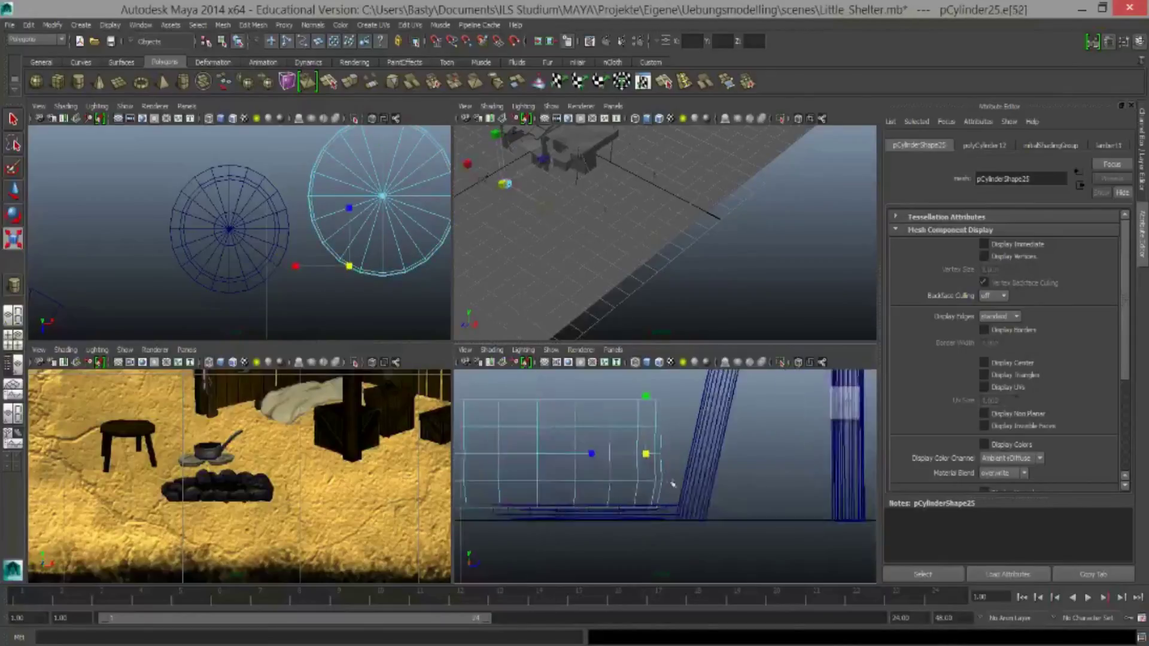
left_click(610, 439)
left_click(350, 246)
key("f")
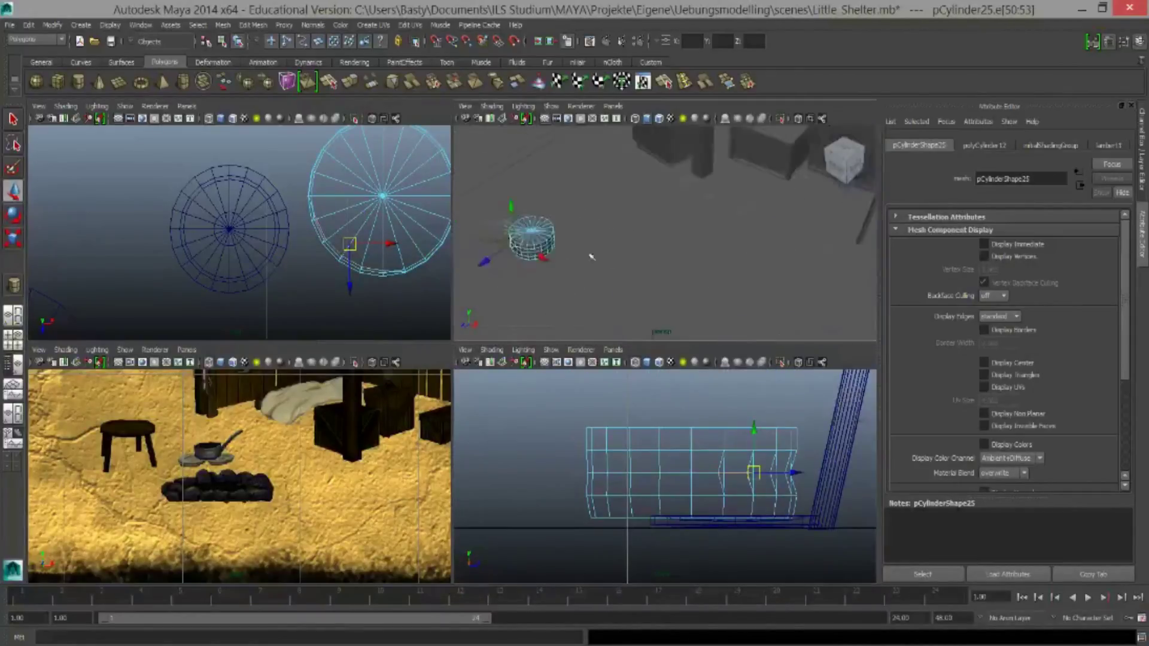
Extrude the top cap faces and push them down to form a sunken pot floor
left_click(714, 233)
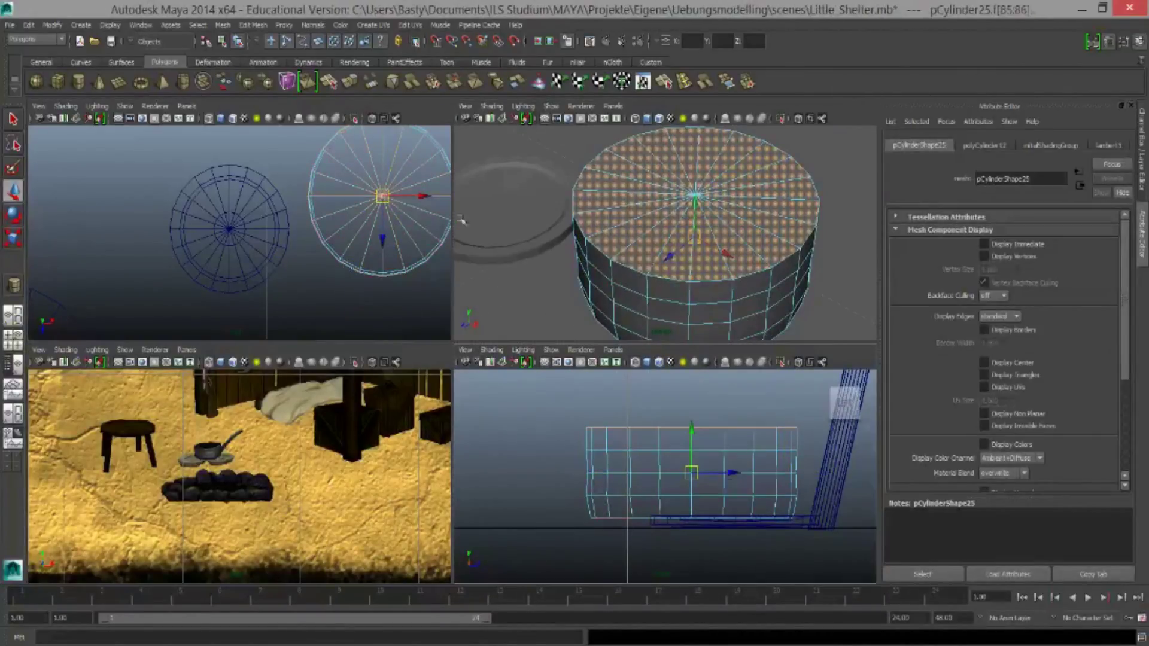
left_click_drag(551, 486, 720, 546, "shift")
left_click(371, 82)
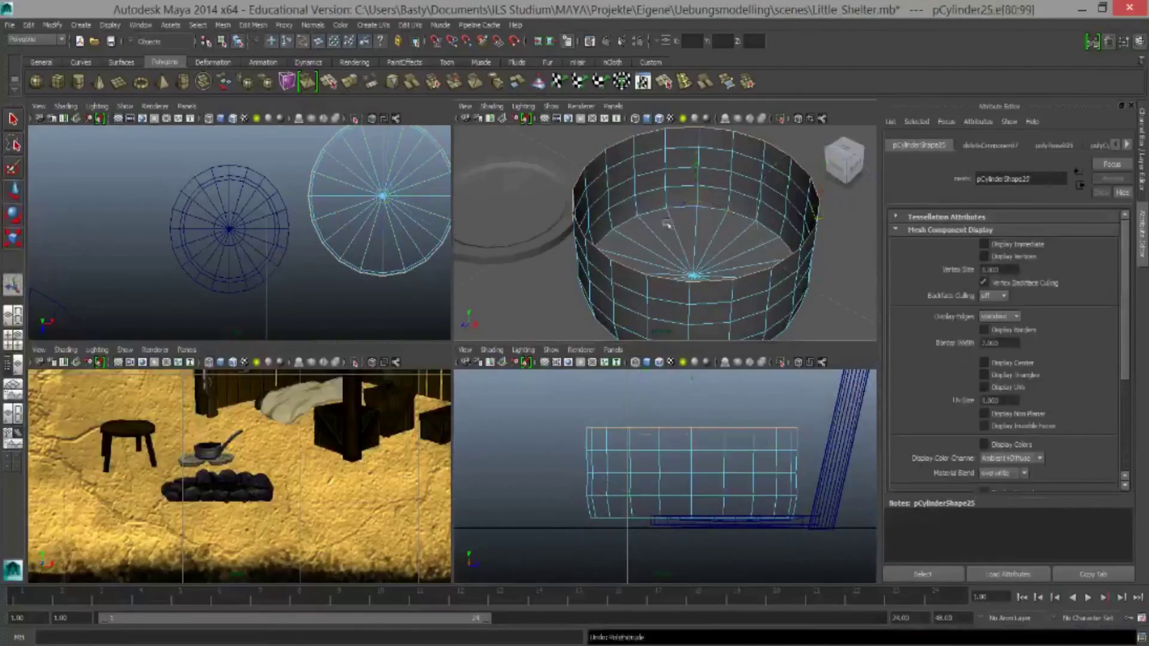
left_click_drag(758, 198, 759, 253)
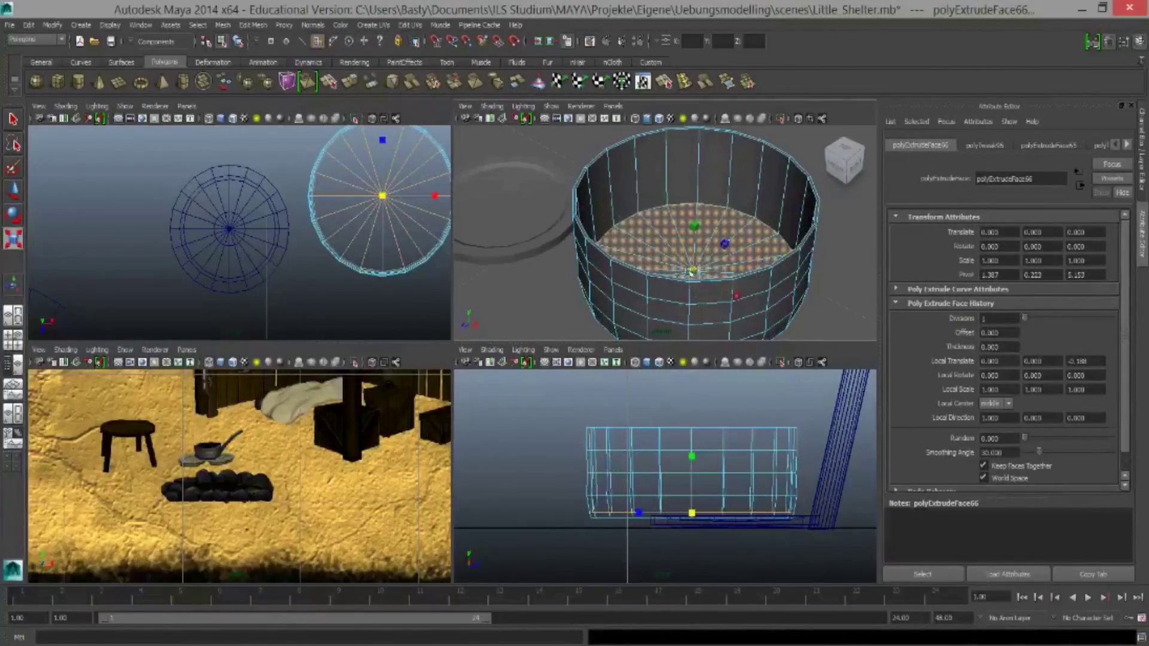
Insert an edge loop around the pot wall
key("F9")
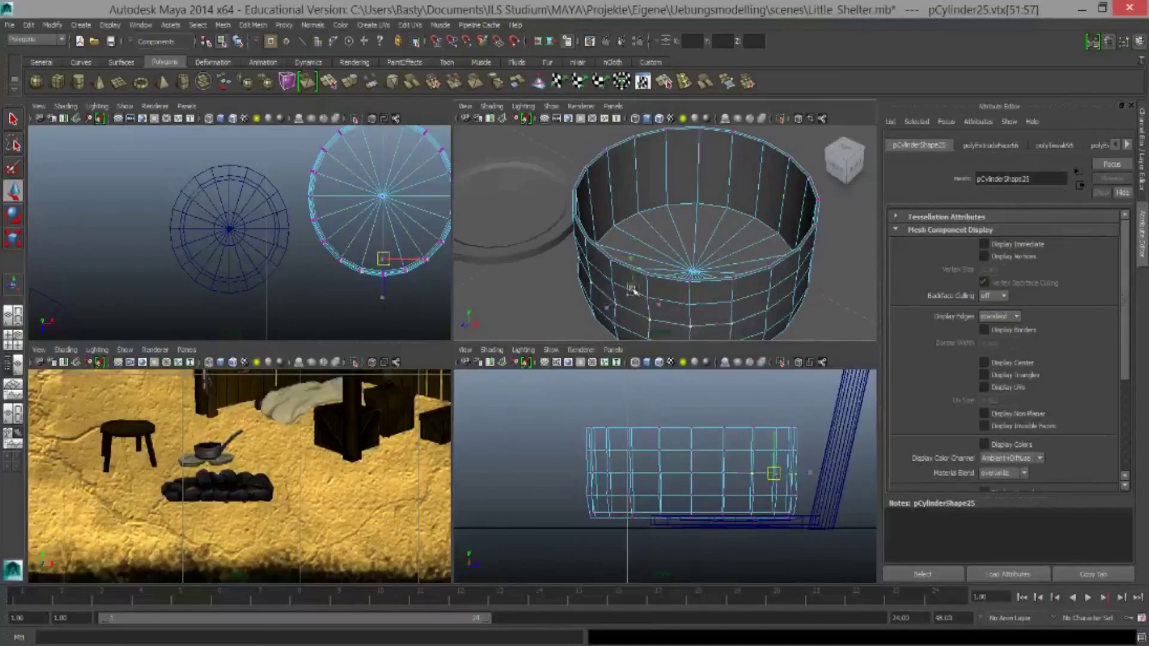
left_click(625, 480)
left_click(684, 80)
left_click(703, 179)
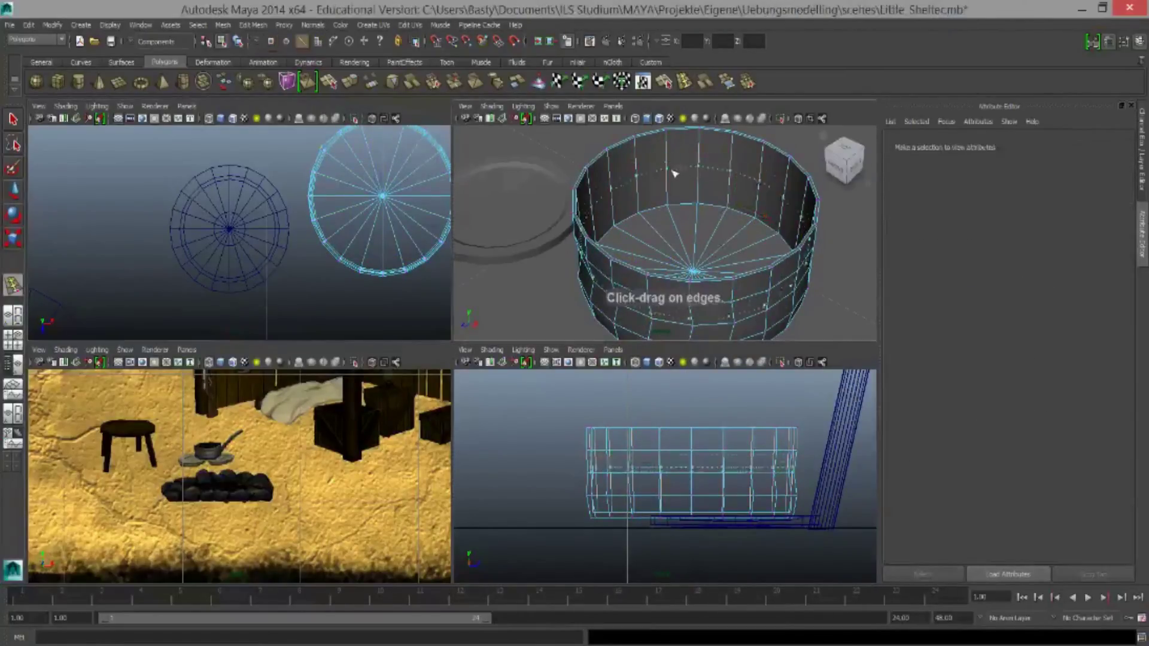
right_click(701, 175)
left_click(701, 172)
key("ctrl+z")
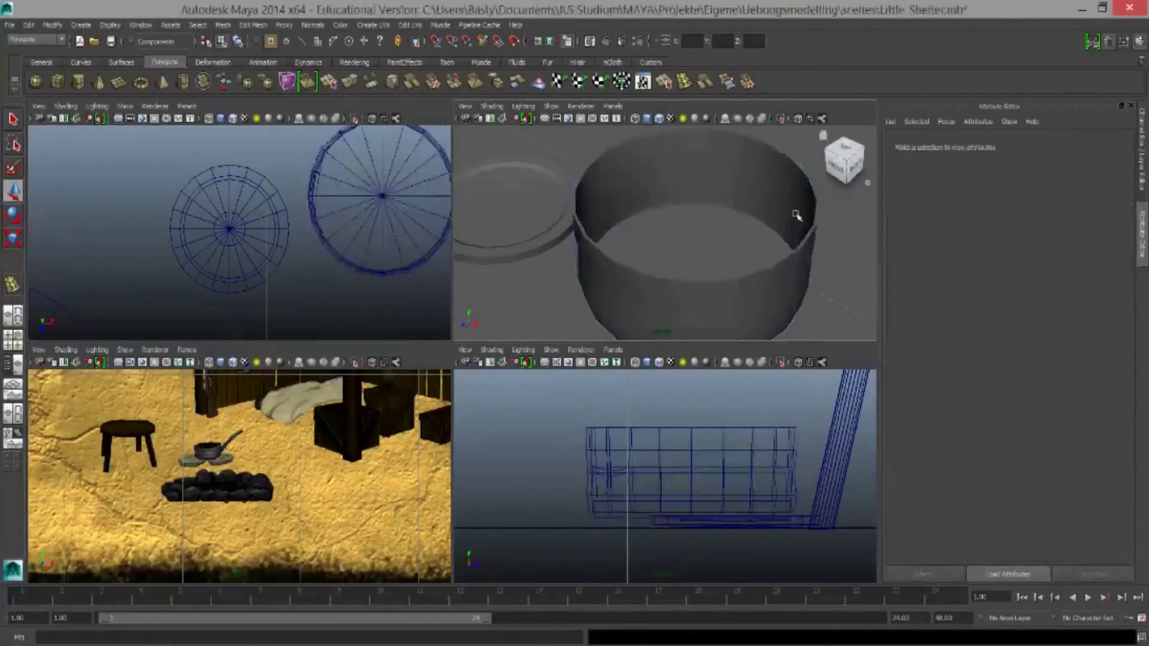
key("ctrl+z")
key("ctrl+z")
Select a side face of the pot for the handle
scroll(538, 215, "up", 5)
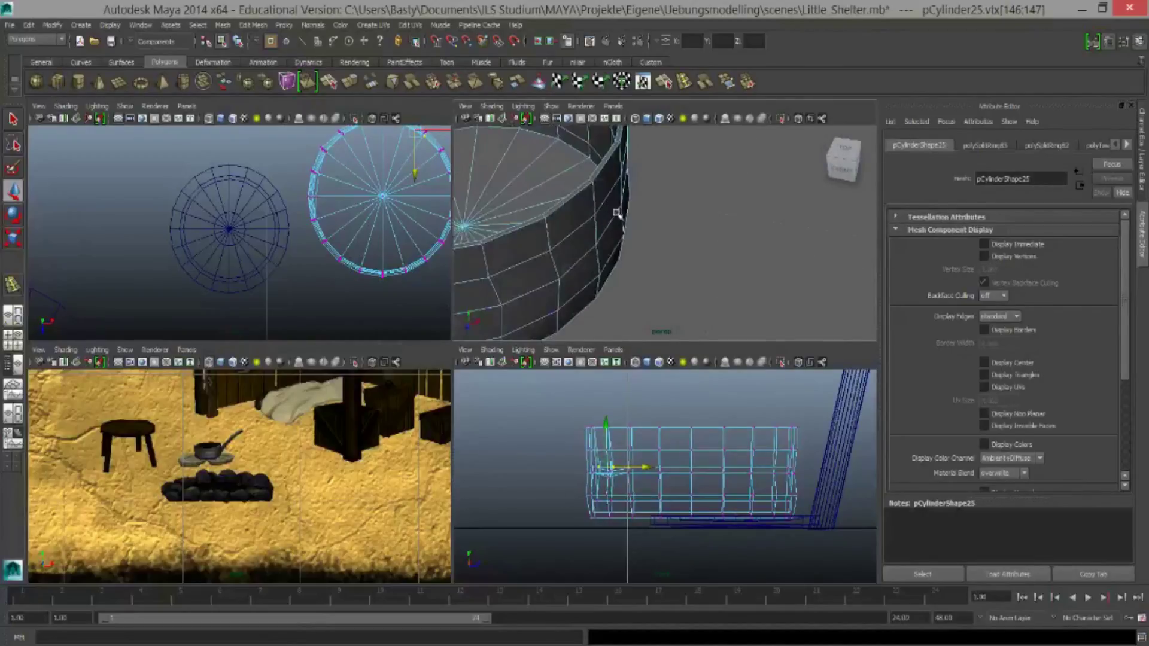
right_click(609, 214)
left_click(608, 244)
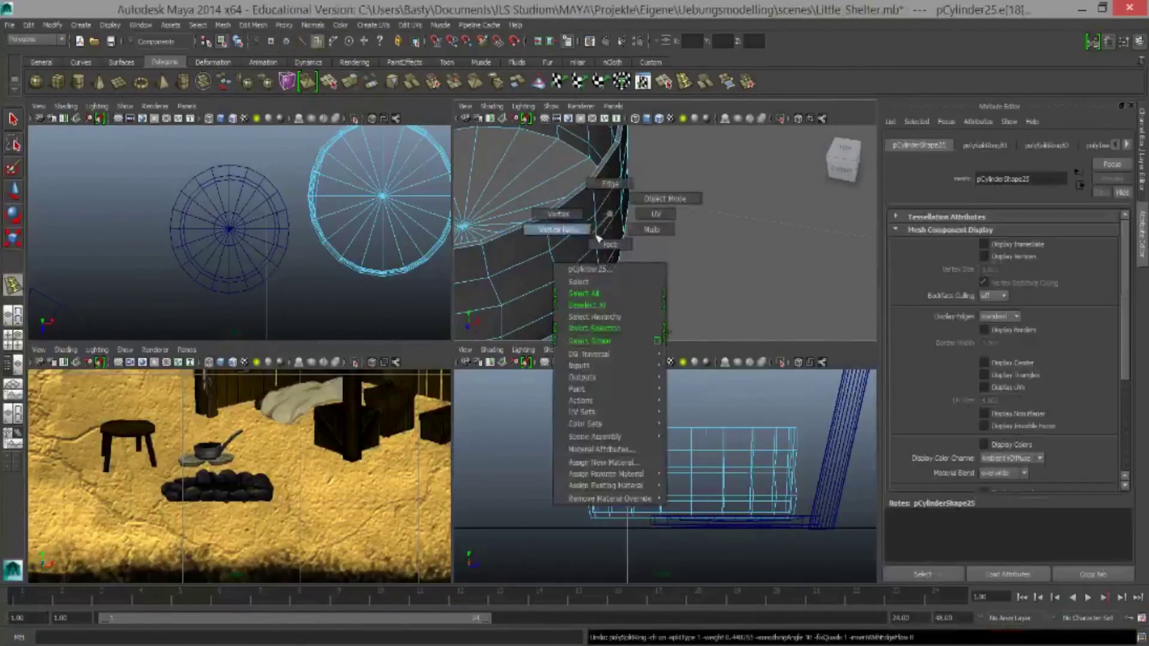
left_click(547, 162)
Extrude the side face outward into a long handle
key("ctrl+e")
scroll(366, 251, "down", 3)
left_click_drag(366, 250, 419, 246)
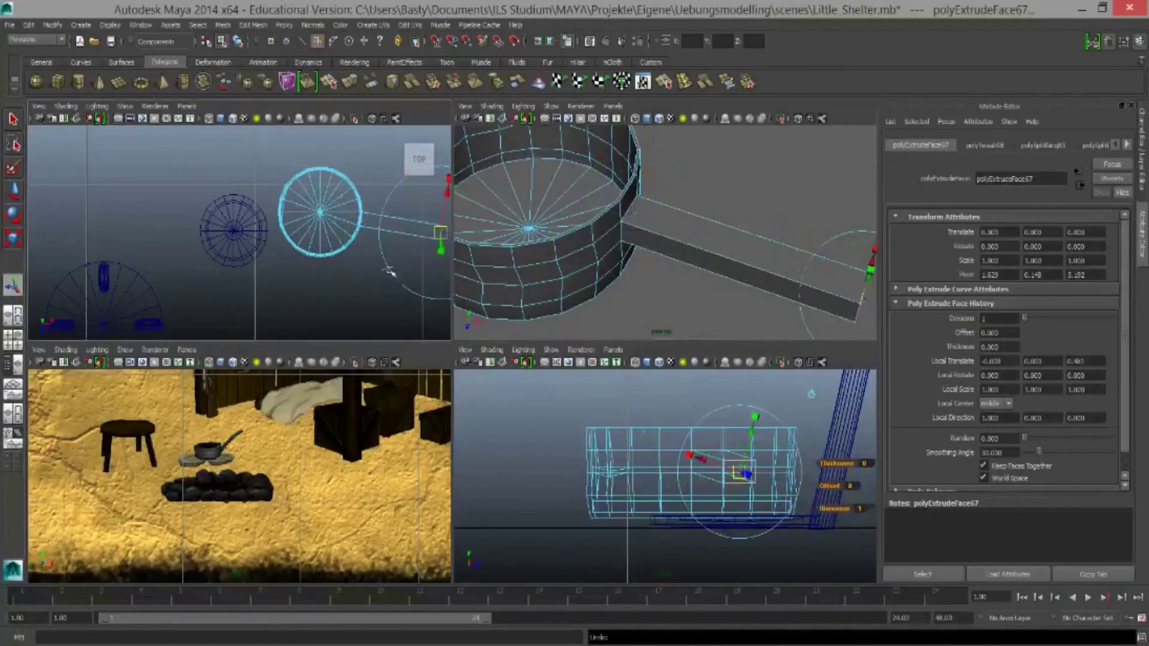
middle_click_drag(366, 250, 224, 234, "alt")
key("ctrl+z")
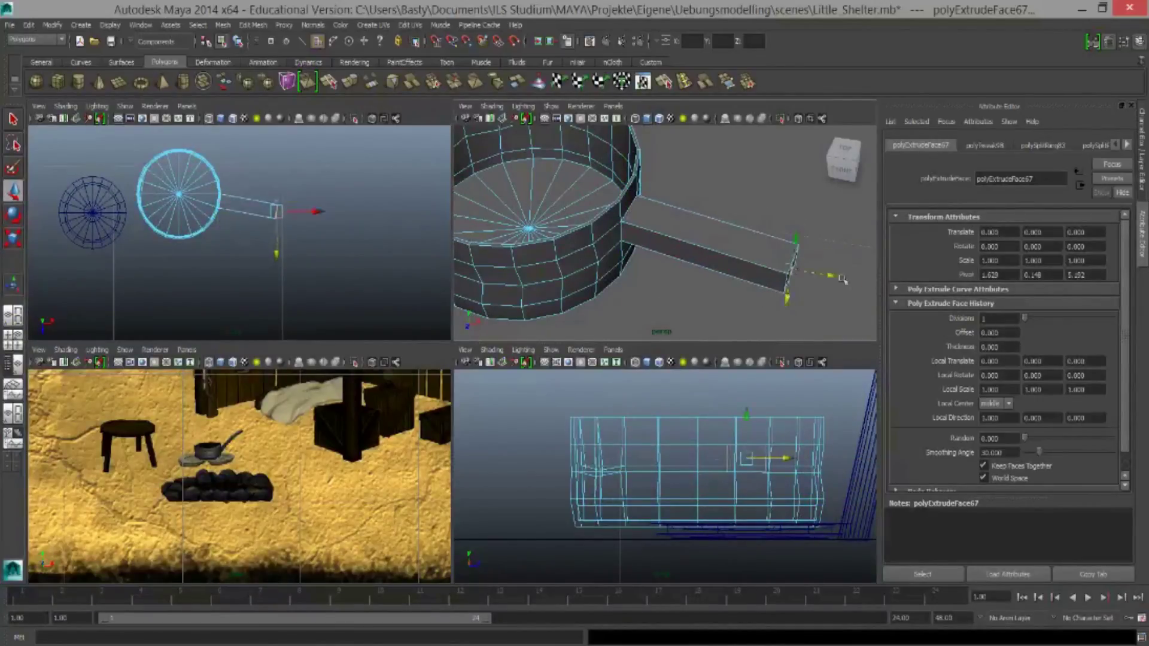
left_click_drag(842, 279, 879, 300)
scroll(293, 243, "up", 3)
right_click_drag(722, 284, 662, 235, "shift")
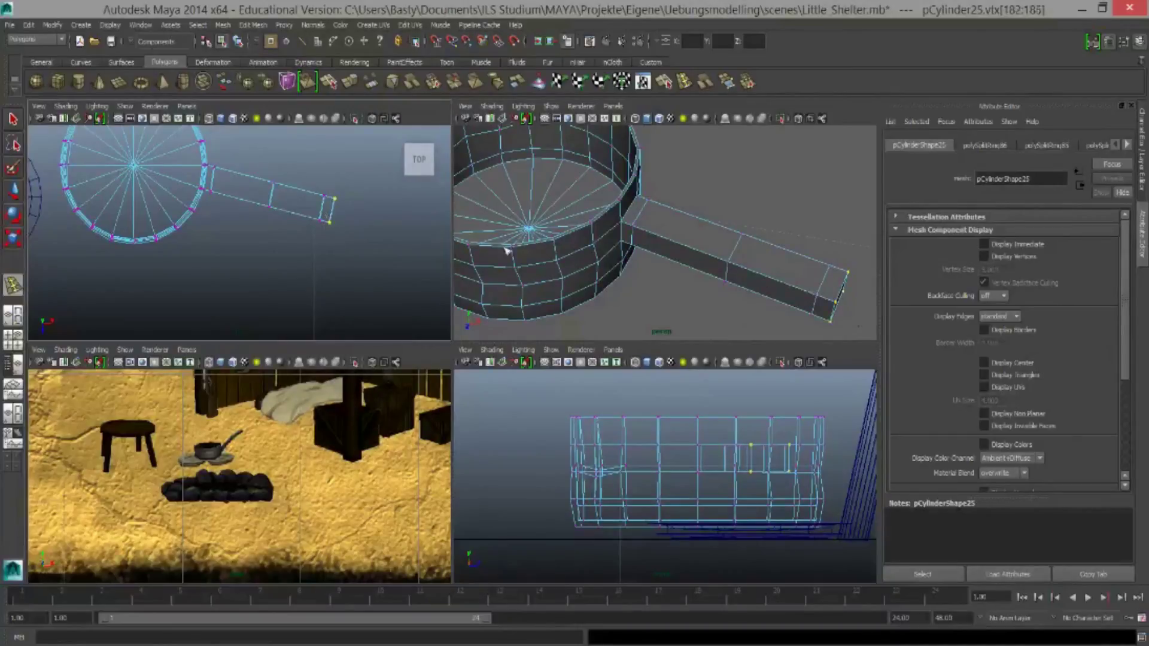
key("w")
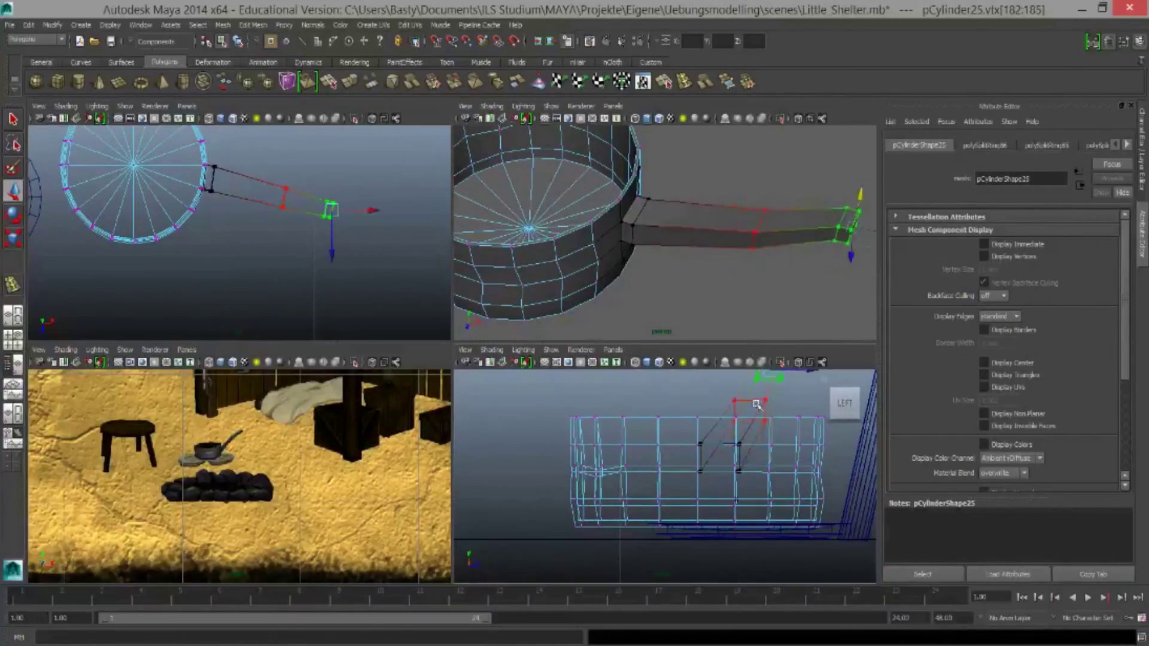
key("ctrl+z")
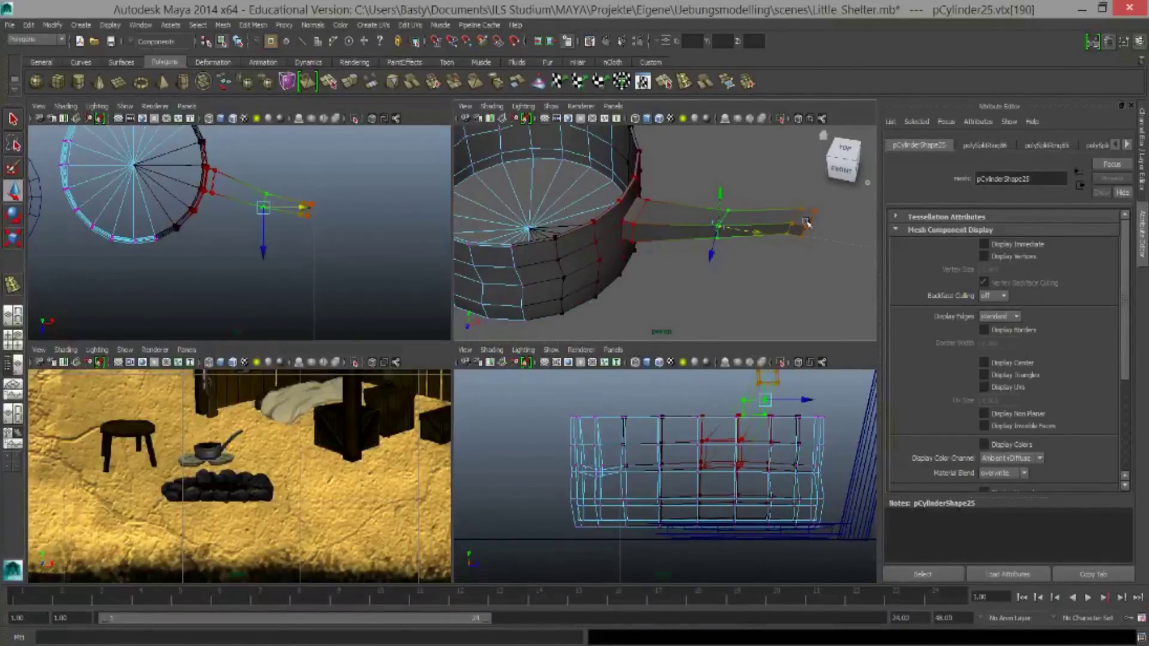
Select the handle-end faces and rotate them so the handle tilts upward
right_click_drag(807, 222, 807, 251)
left_click(766, 220)
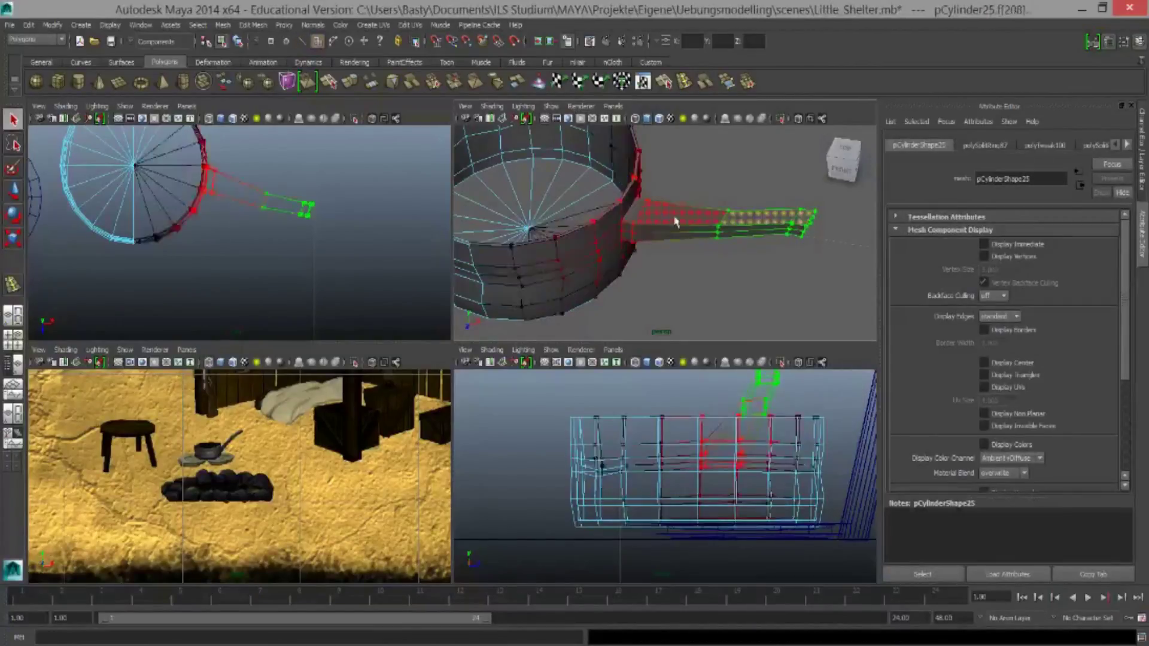
left_click(675, 222, "shift")
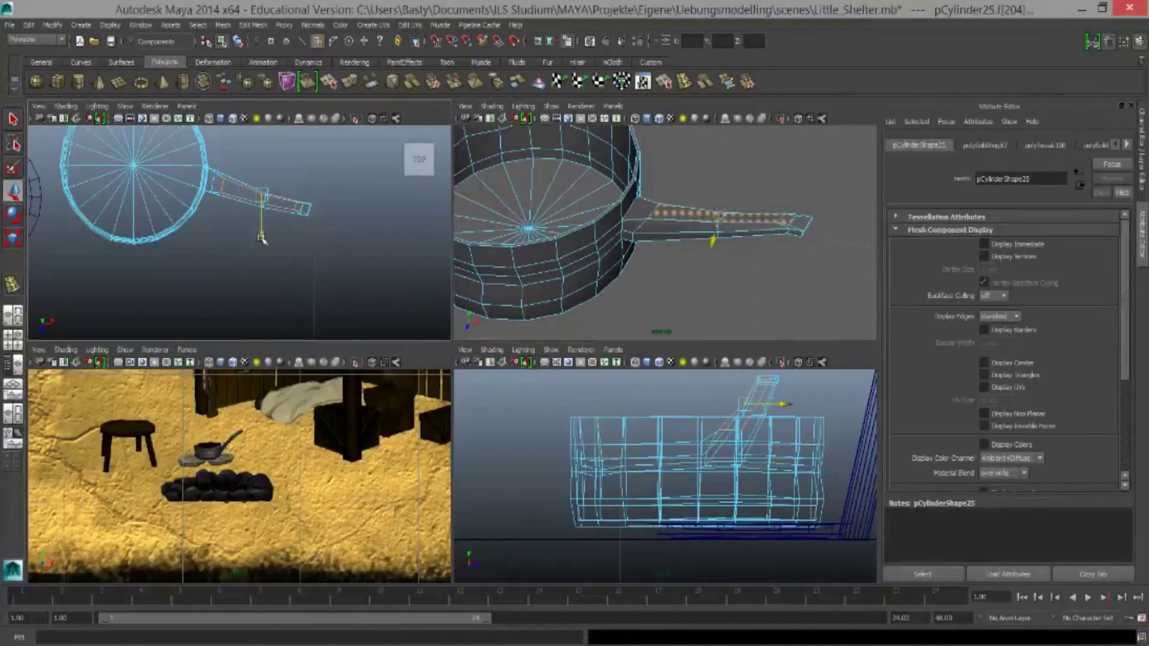
left_click(688, 185)
left_click(603, 213)
left_click_drag(603, 212, 707, 290, "alt")
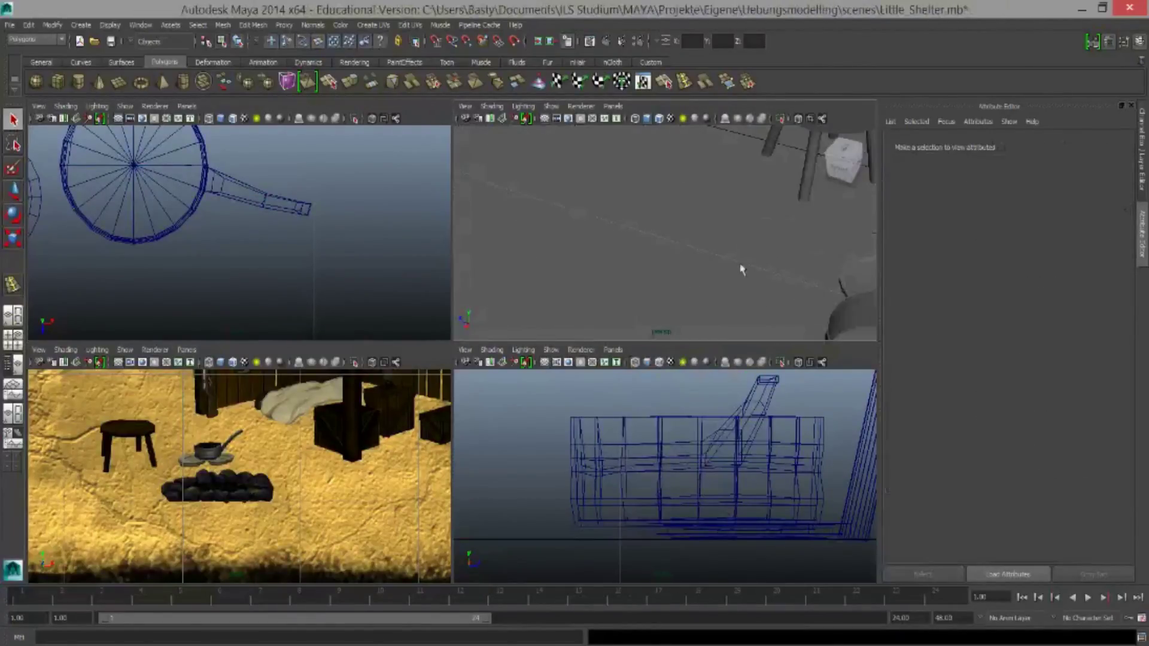
key("ctrl+z")
key("ctrl+z")
key("ctrl+z")
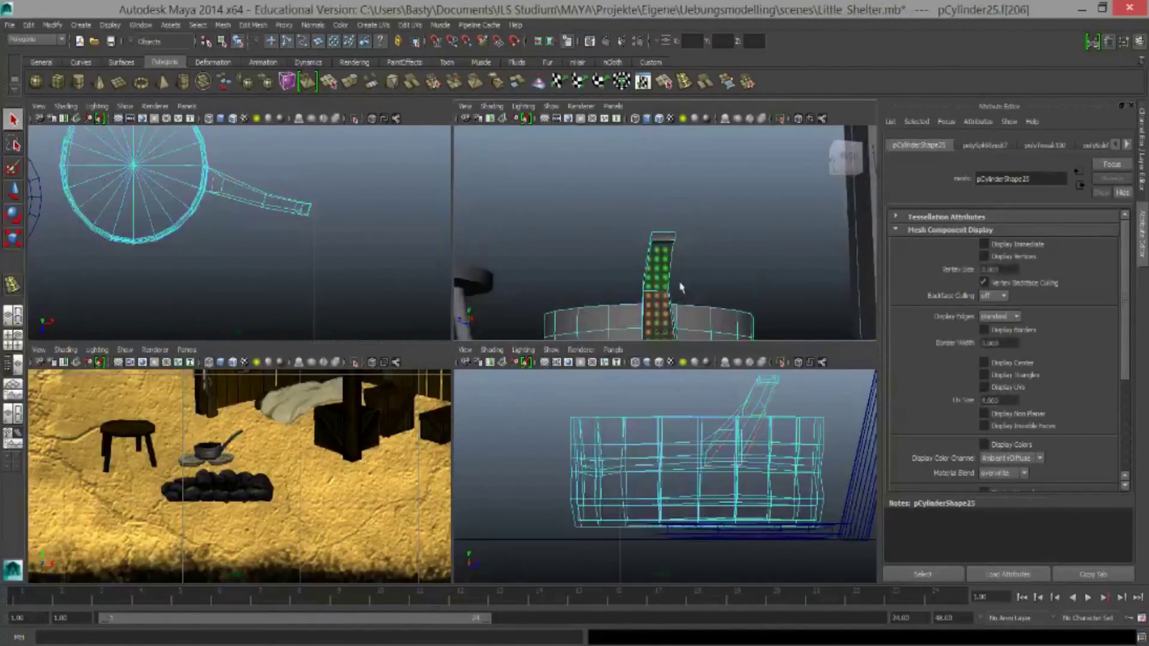
key("e")
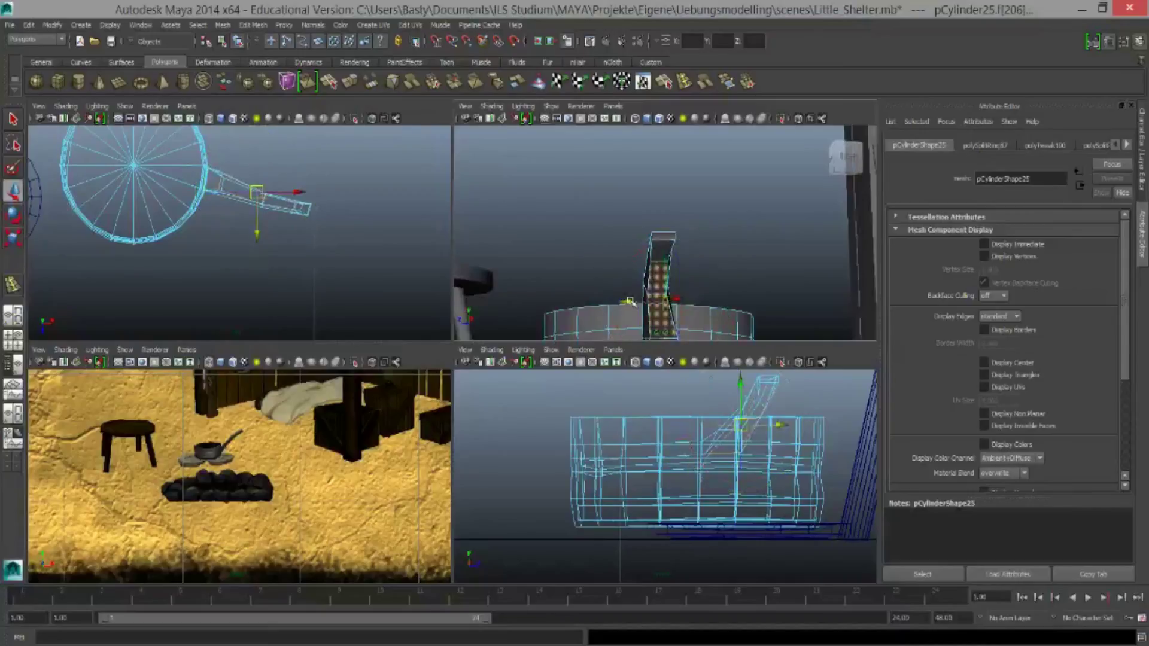
key("ctrl+z")
key("ctrl+z")
key("ctrl+z")
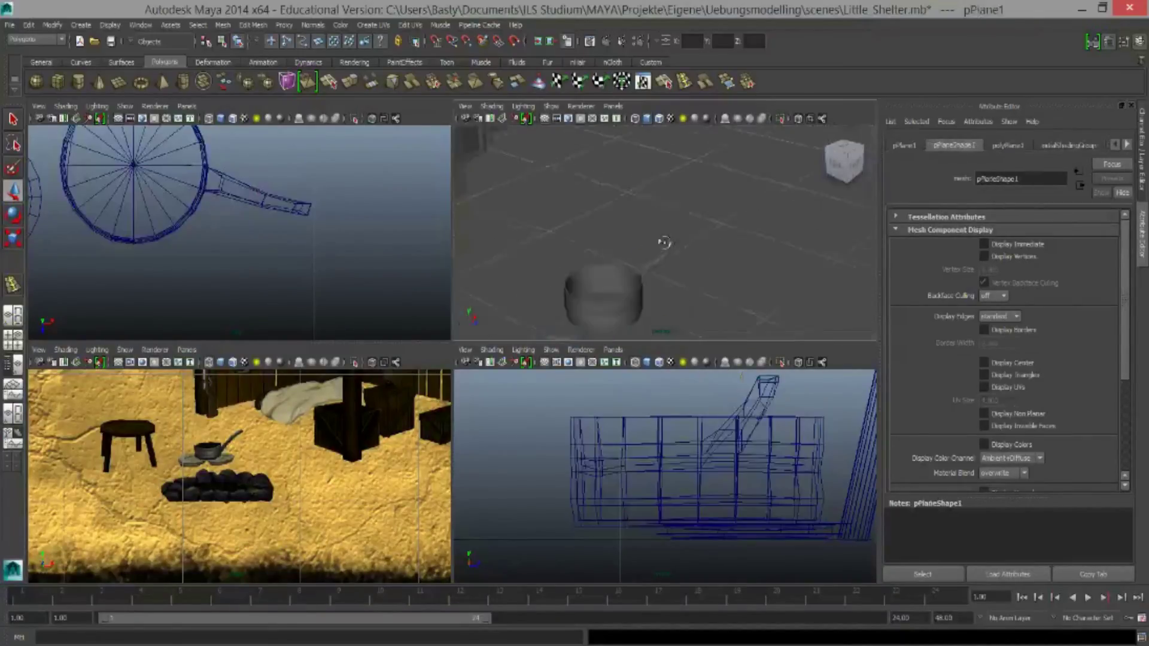
key("ctrl+z")
Create a poly cube with width subdivisions 4 and scale it wide and flat
left_click(58, 81)
left_click_drag(314, 267, 324, 277)
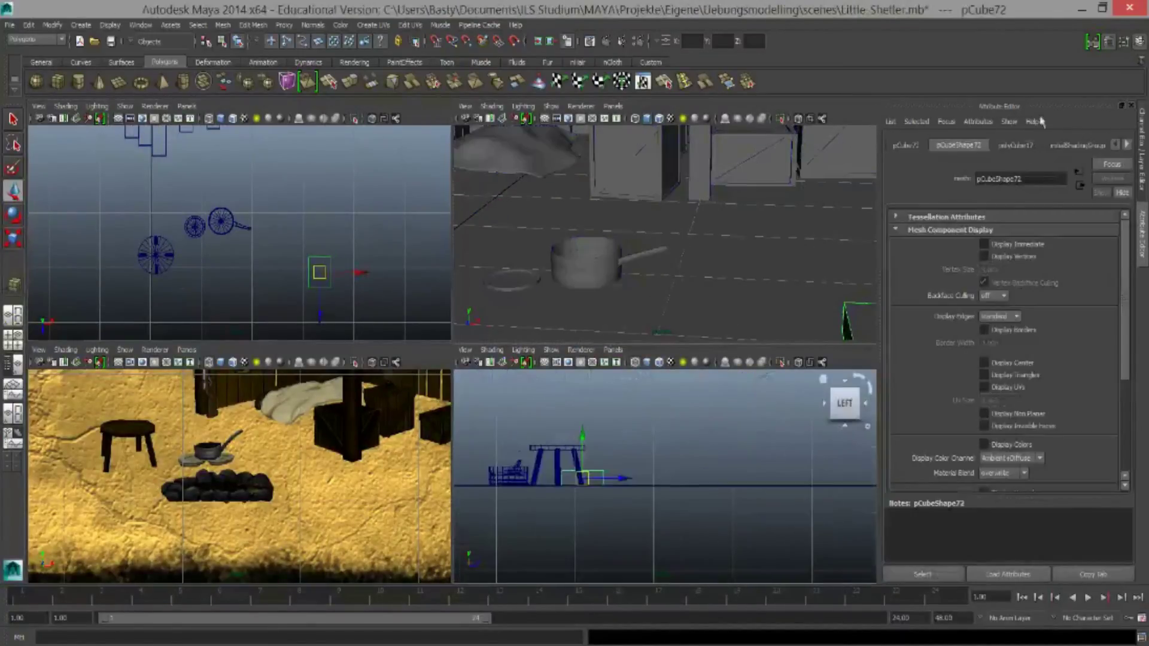
left_click_drag(1036, 286, 1031, 286)
scroll(383, 295, "up", 3)
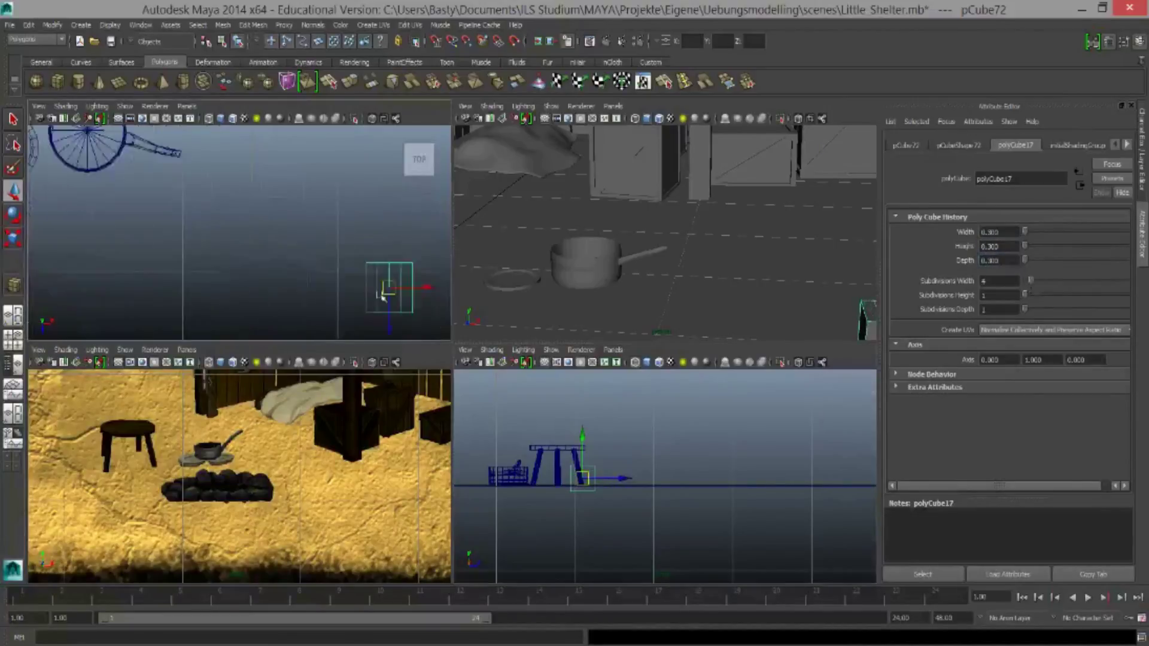
key("f")
key("F9")
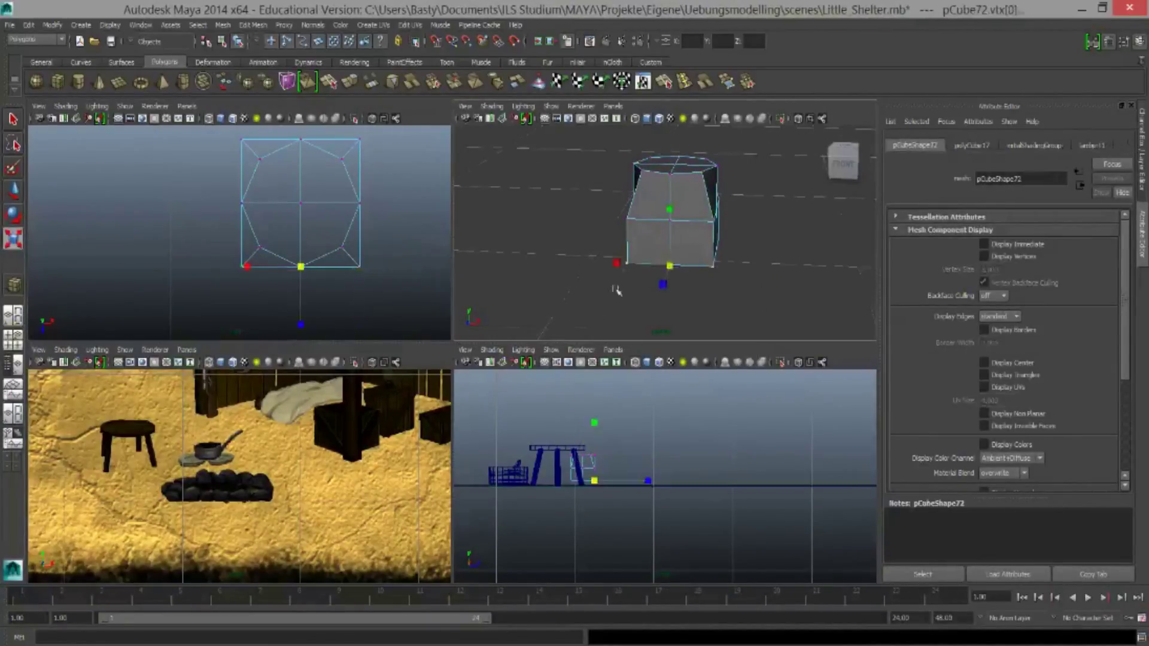
left_click_drag(662, 217, 729, 245)
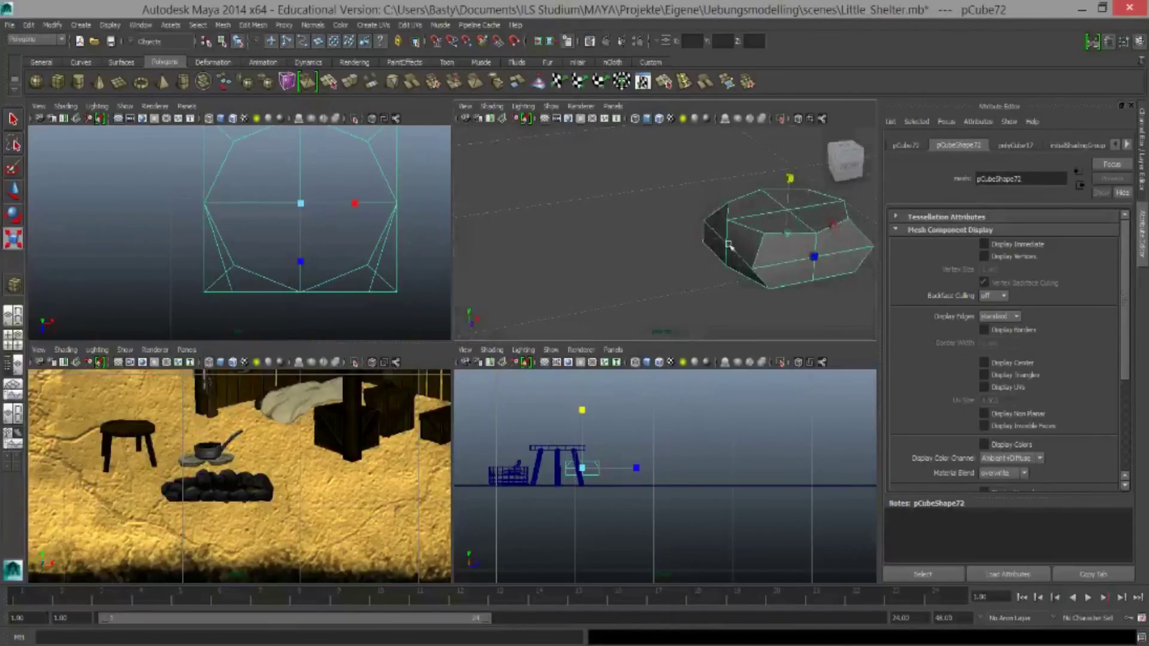
Tweak individual cube vertices to give the stone an irregular shape
left_click(826, 257)
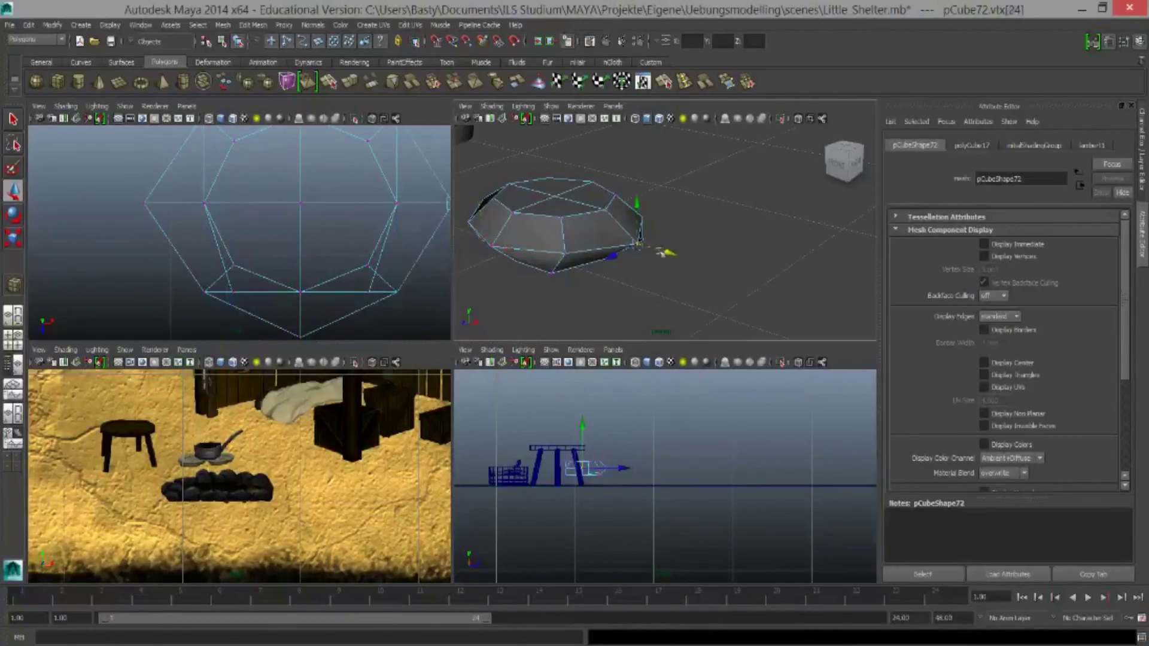
scroll(546, 228, "up", 5)
right_click(488, 209)
left_click(487, 197)
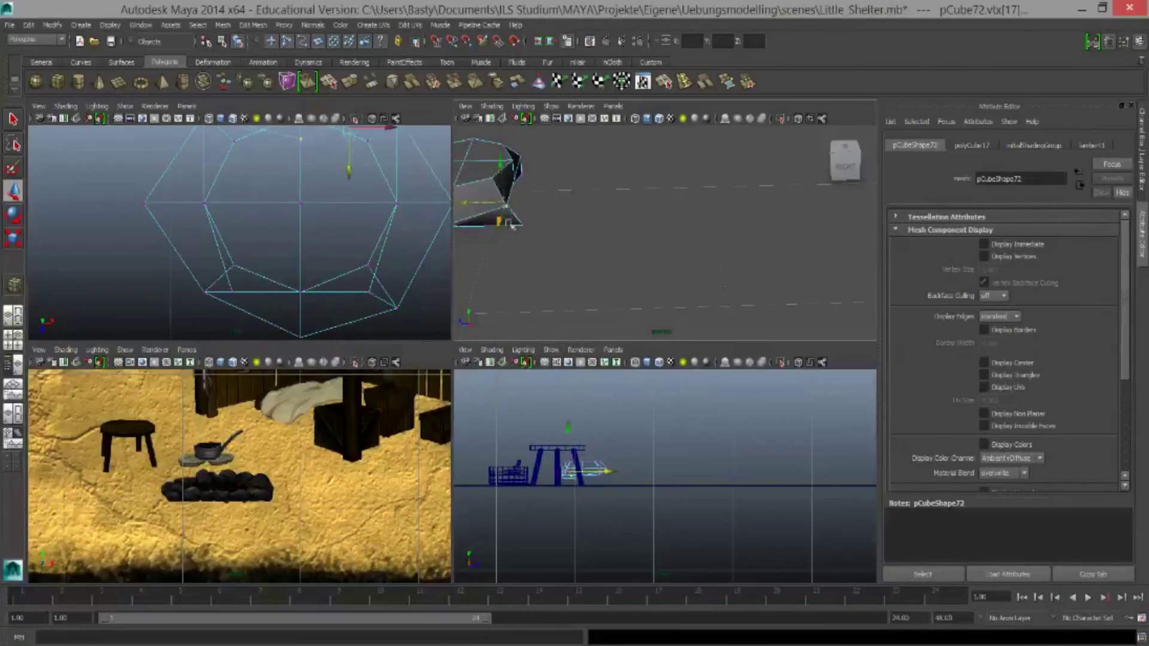
left_click_drag(539, 179, 637, 217, "alt")
left_click(640, 245)
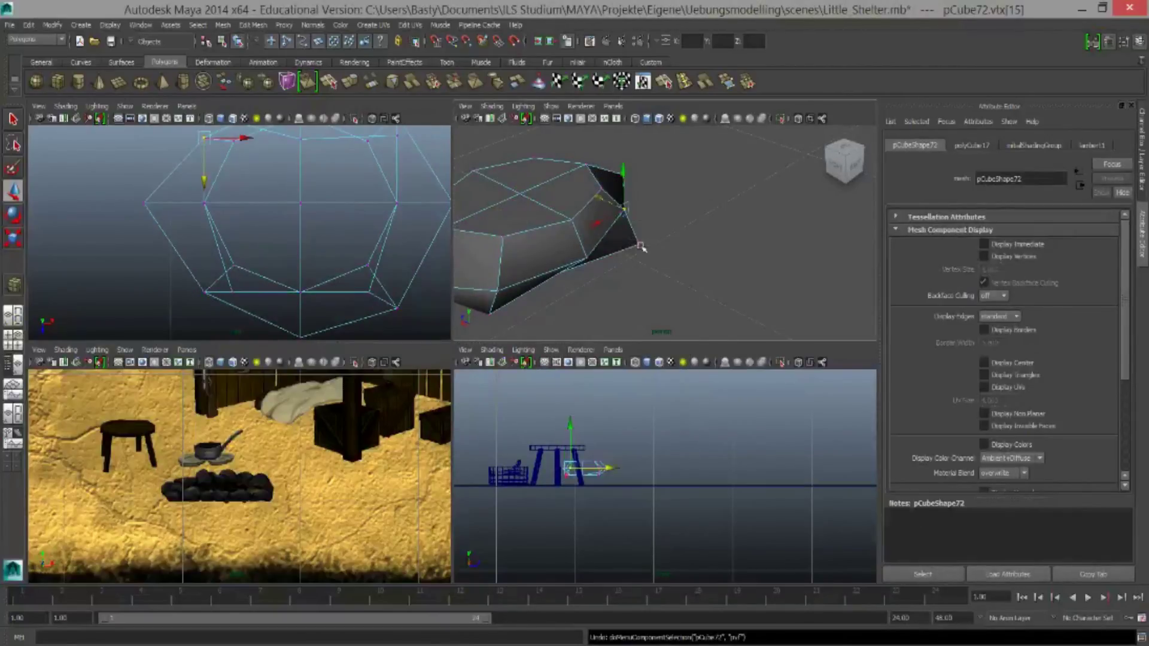
left_click(605, 231)
left_click_drag(674, 264, 565, 212, "alt")
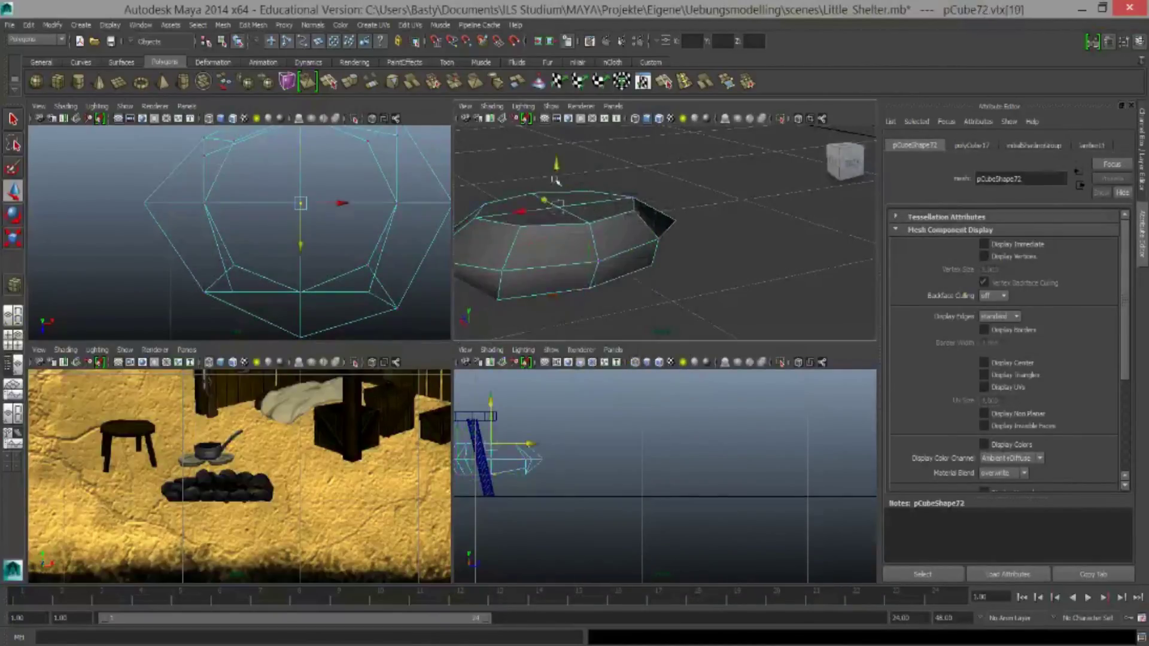
key("f")
scroll(284, 245, "down", 3)
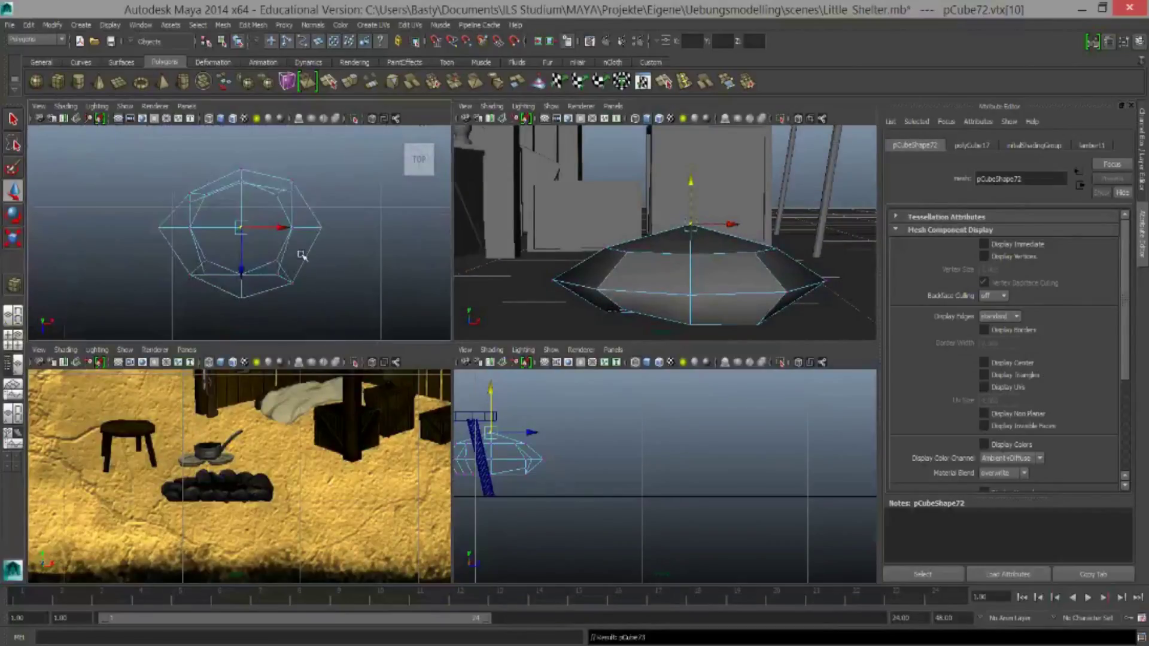
Smooth both stones with display mode 3 and duplicate another offset stone
right_click_drag(303, 254, 302, 227)
left_click(256, 233)
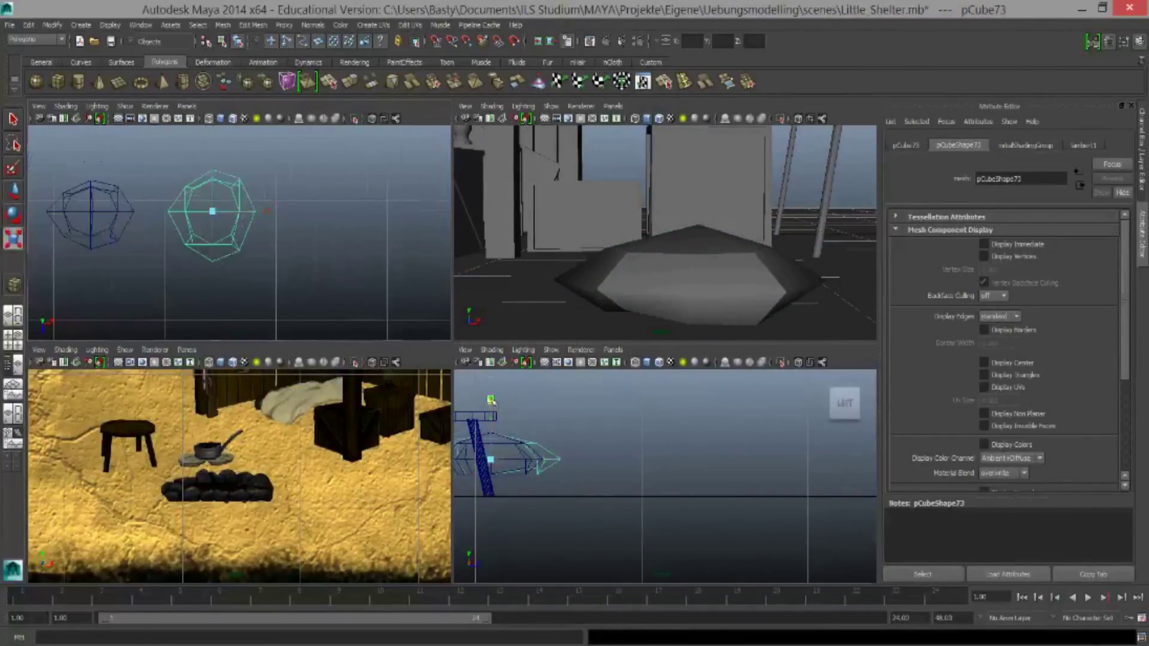
key("3")
left_click(547, 275)
key("3")
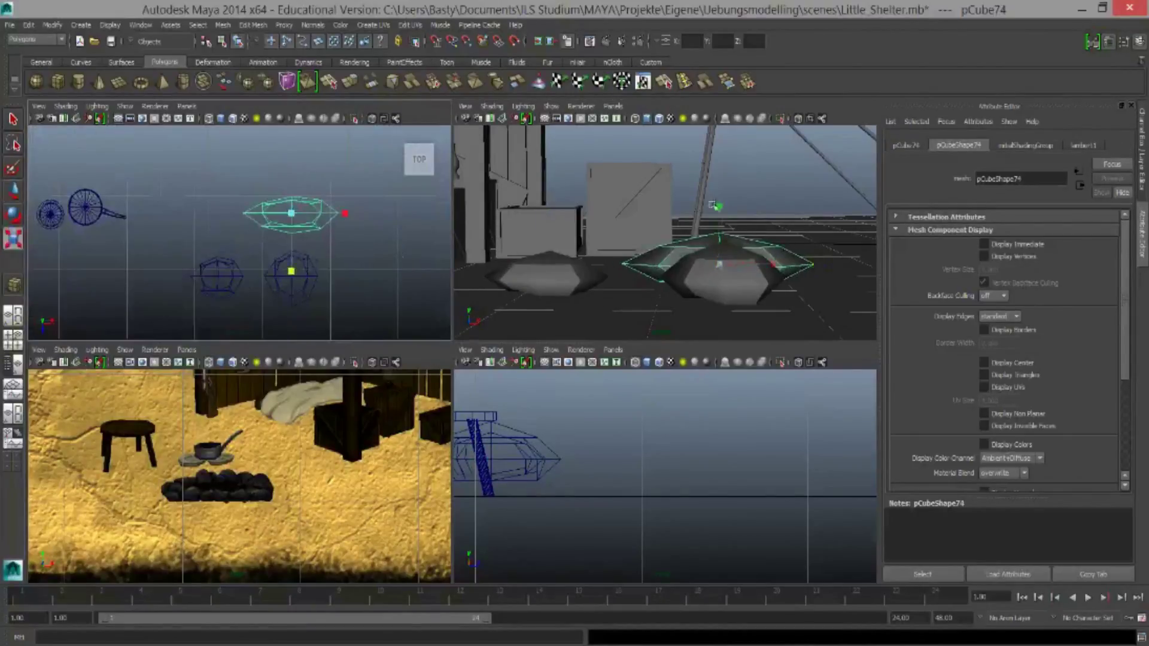
key("shift+d")
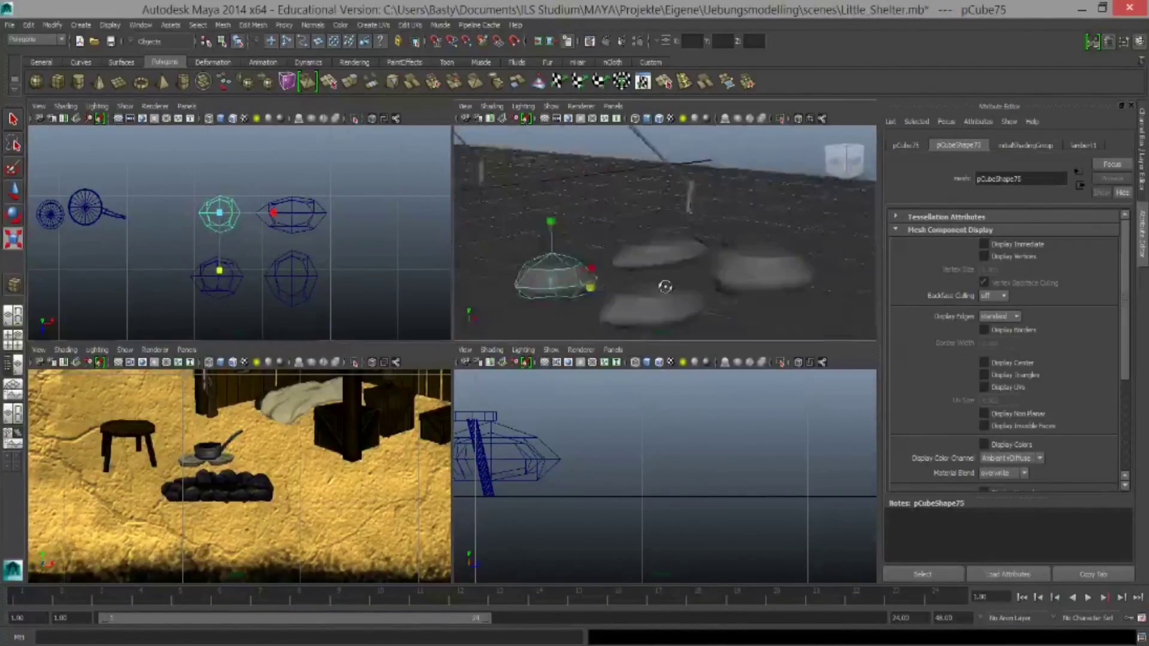
View the stones from above and start a tall thin cylinder
left_click_drag(662, 282, 628, 257, "alt")
scroll(318, 318, "up", 2)
left_click_drag(318, 318, 110, 111, "alt")
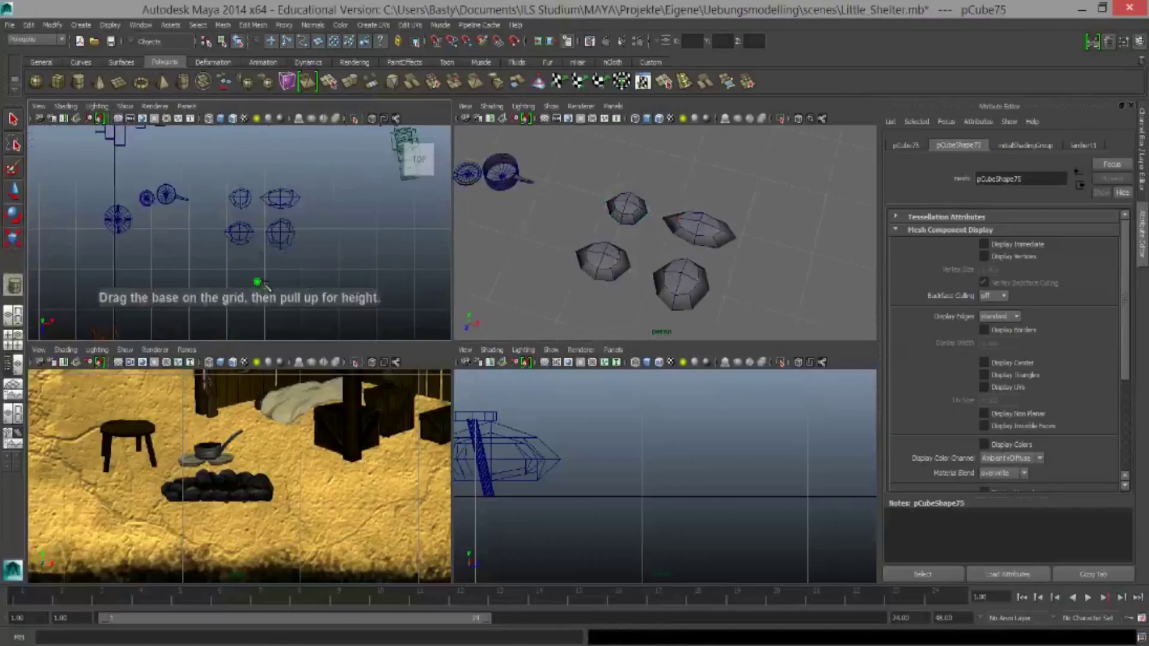
left_click(1025, 146)
Reduce the thin cylinder to 7 axis subdivisions and bend it by shifting its vertex rings
left_click_drag(1044, 267, 1032, 266)
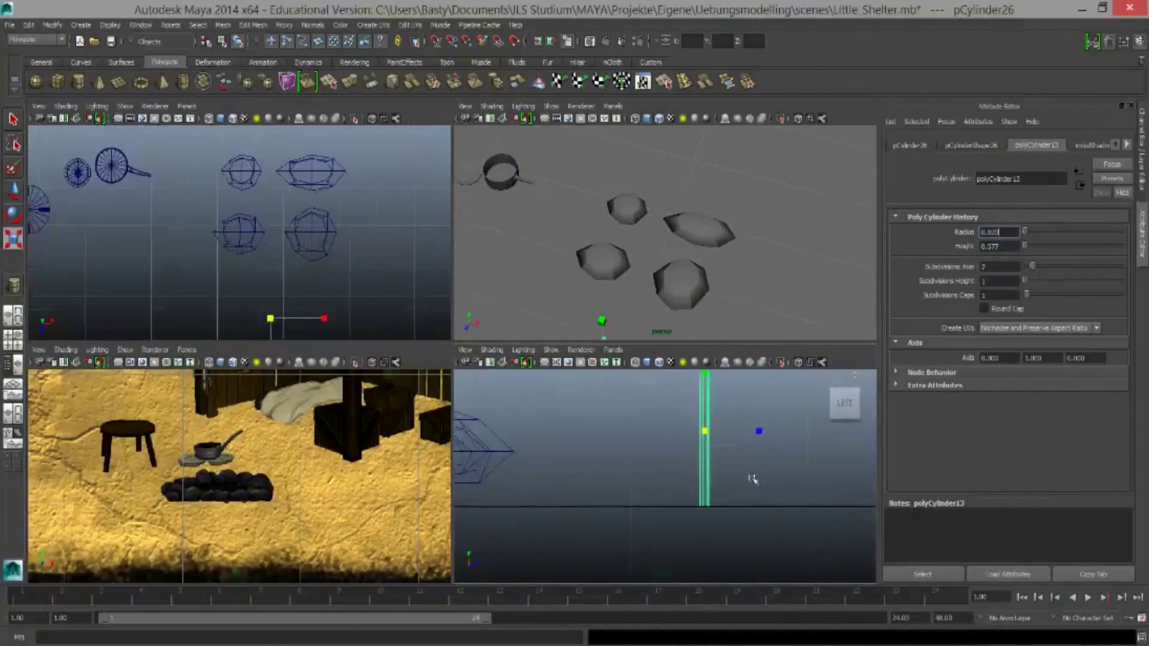
key("F9")
left_click_drag(589, 462, 652, 479)
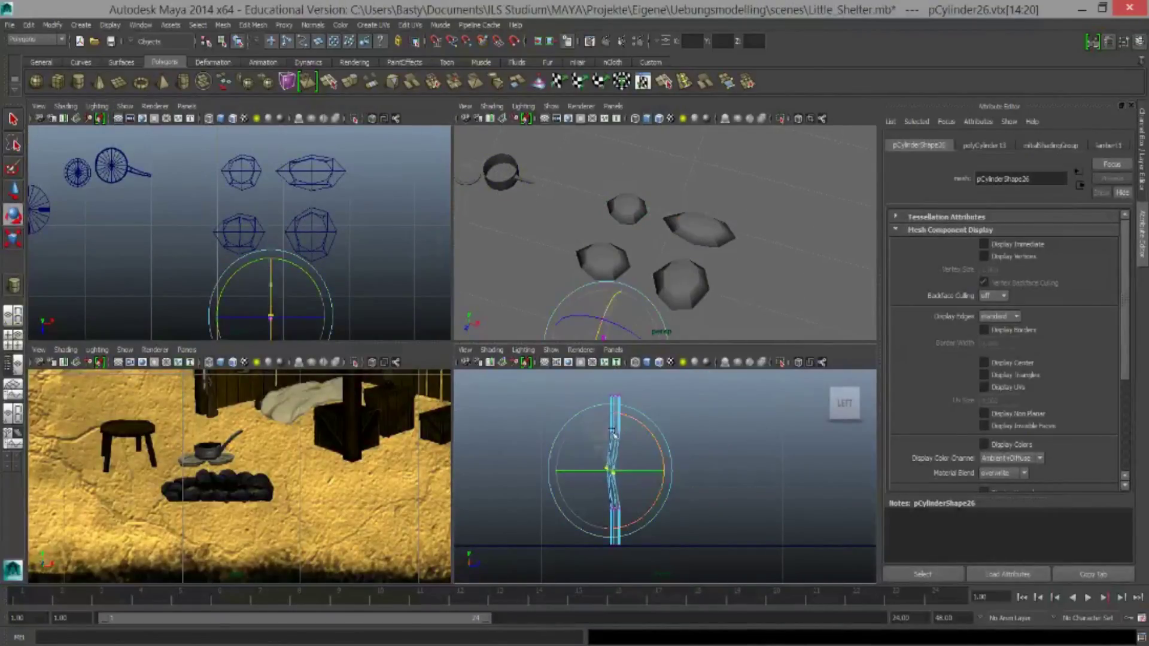
left_click_drag(589, 386, 652, 407)
key("f")
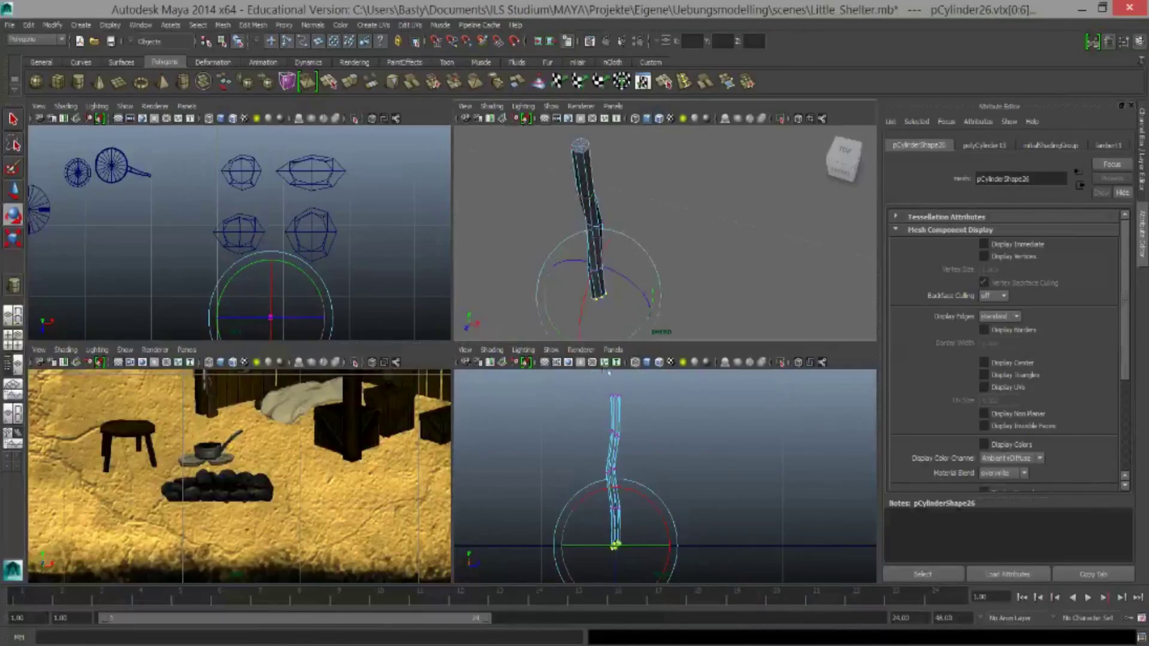
key("F8")
key("f")
key("f")
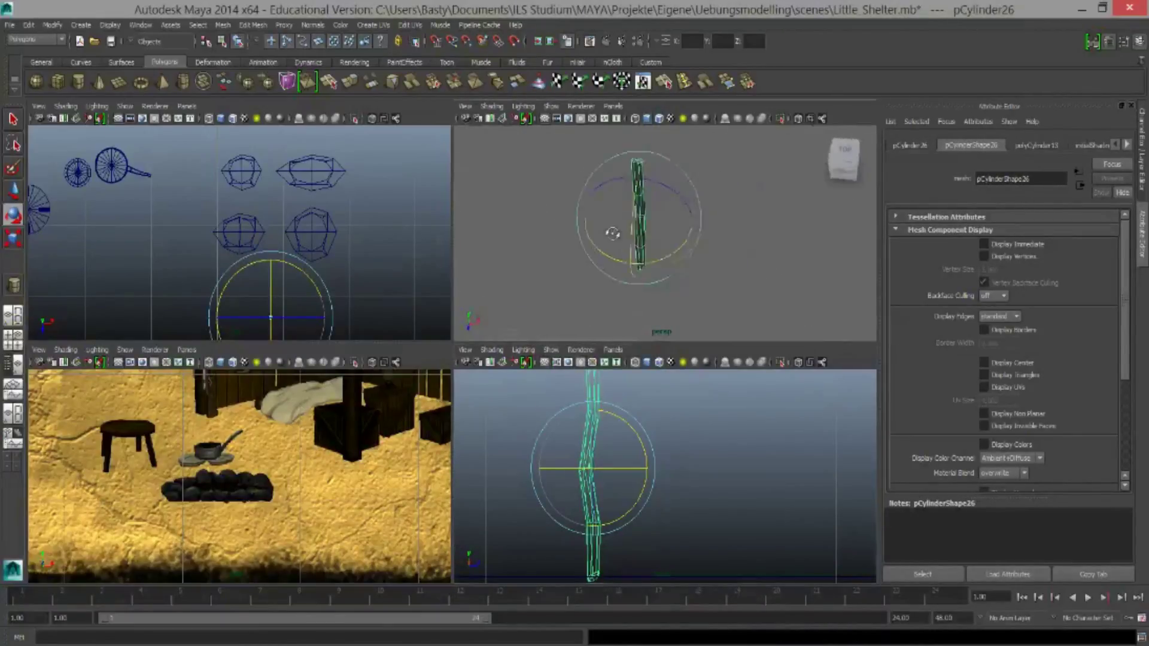
key("f")
Duplicate the stick and rotate the copy's upper vertex rings to make it crooked
key("w")
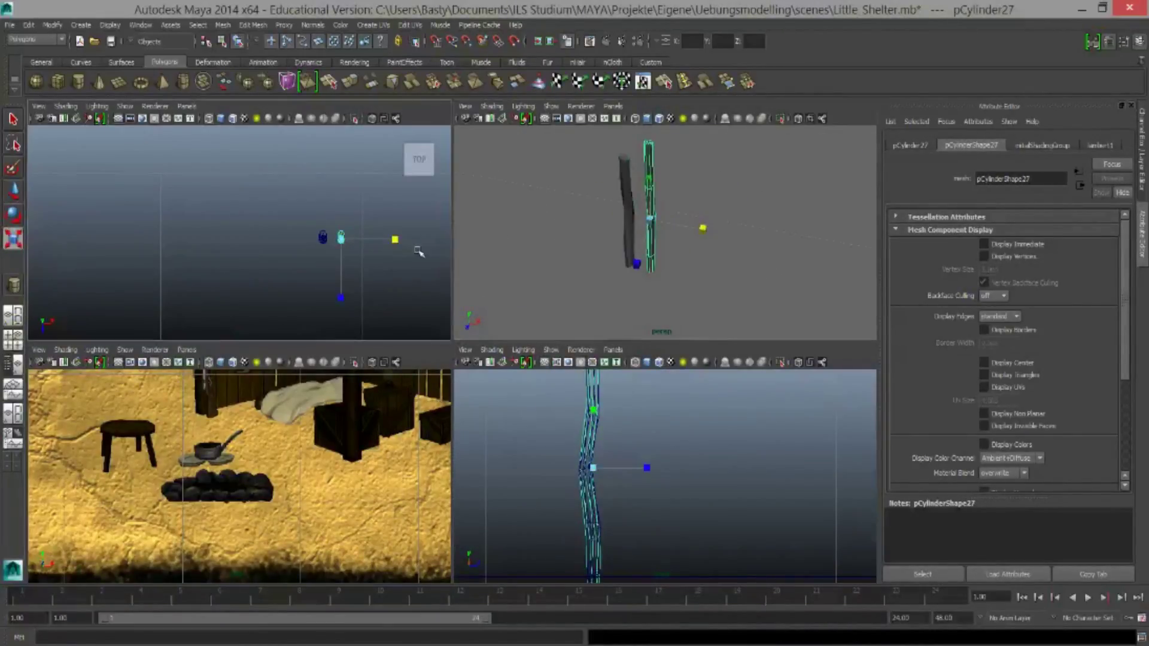
key("shift+d")
left_click(420, 287)
scroll(670, 210, "up", 2)
key("F9")
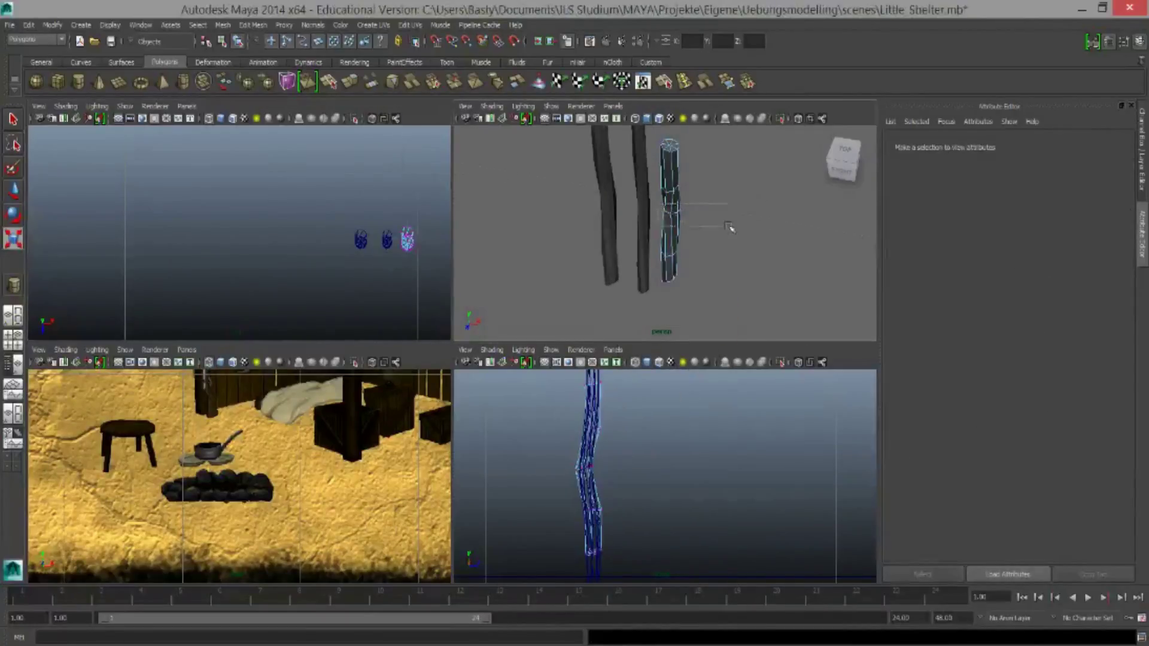
key("e")
mouse_move(634, 129)
left_mouse_down()
mouse_move(710, 183)
mouse_move(661, 164)
left_mouse_up()
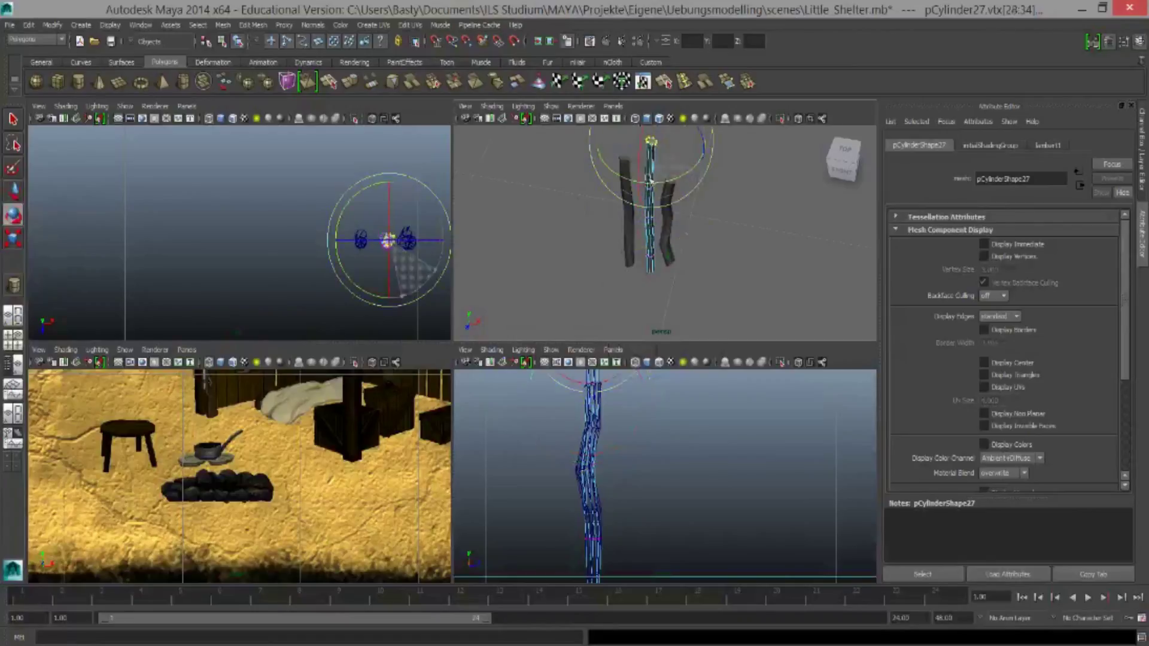
Rotate the three sticks about 90 degrees in X so they lie flat beside the stones
scroll(649, 179, "down", 3)
right_click_drag(670, 257, 696, 210)
key("F8")
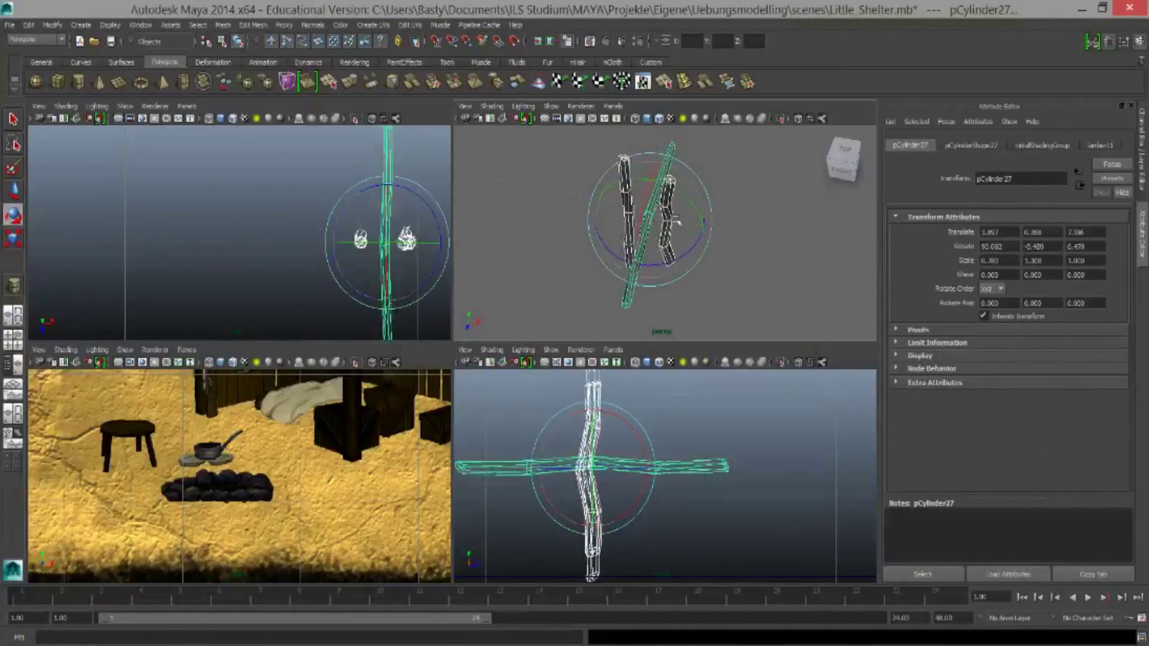
key("ctrl+z")
scroll(718, 245, "down", 5)
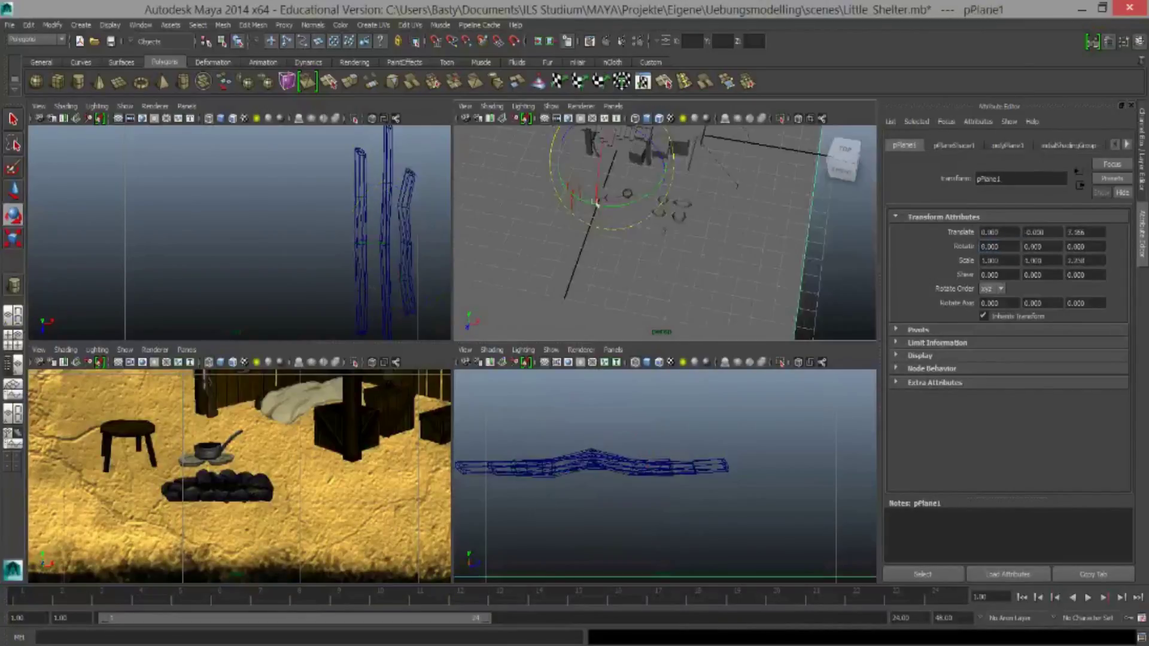
right_click_drag(747, 228, 685, 242)
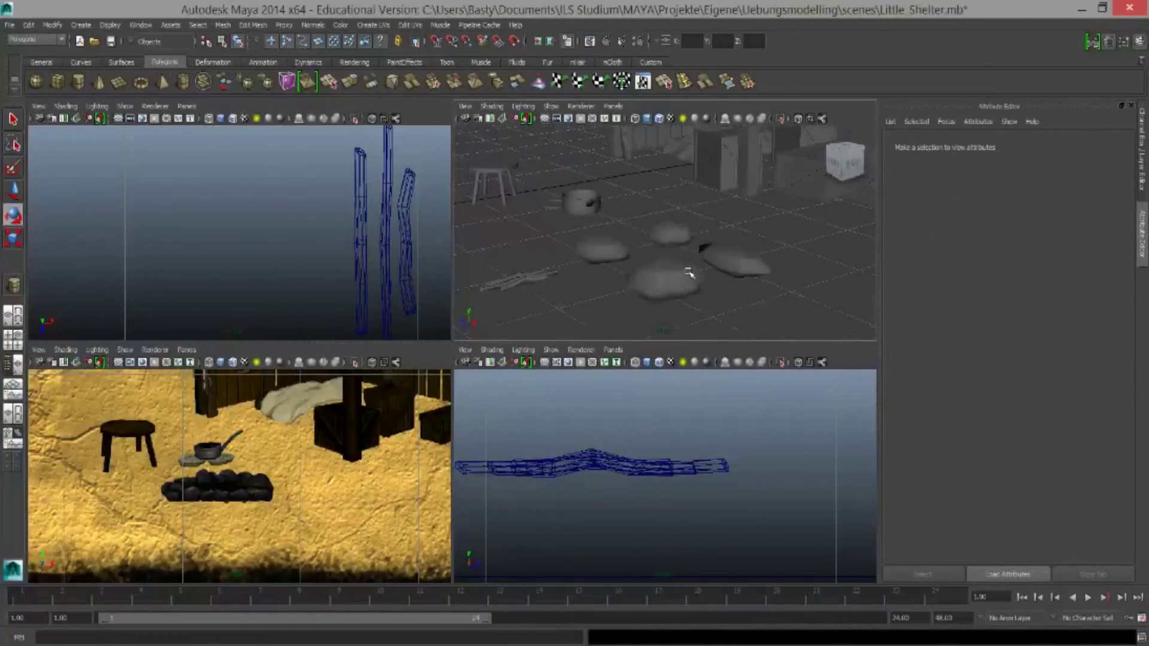